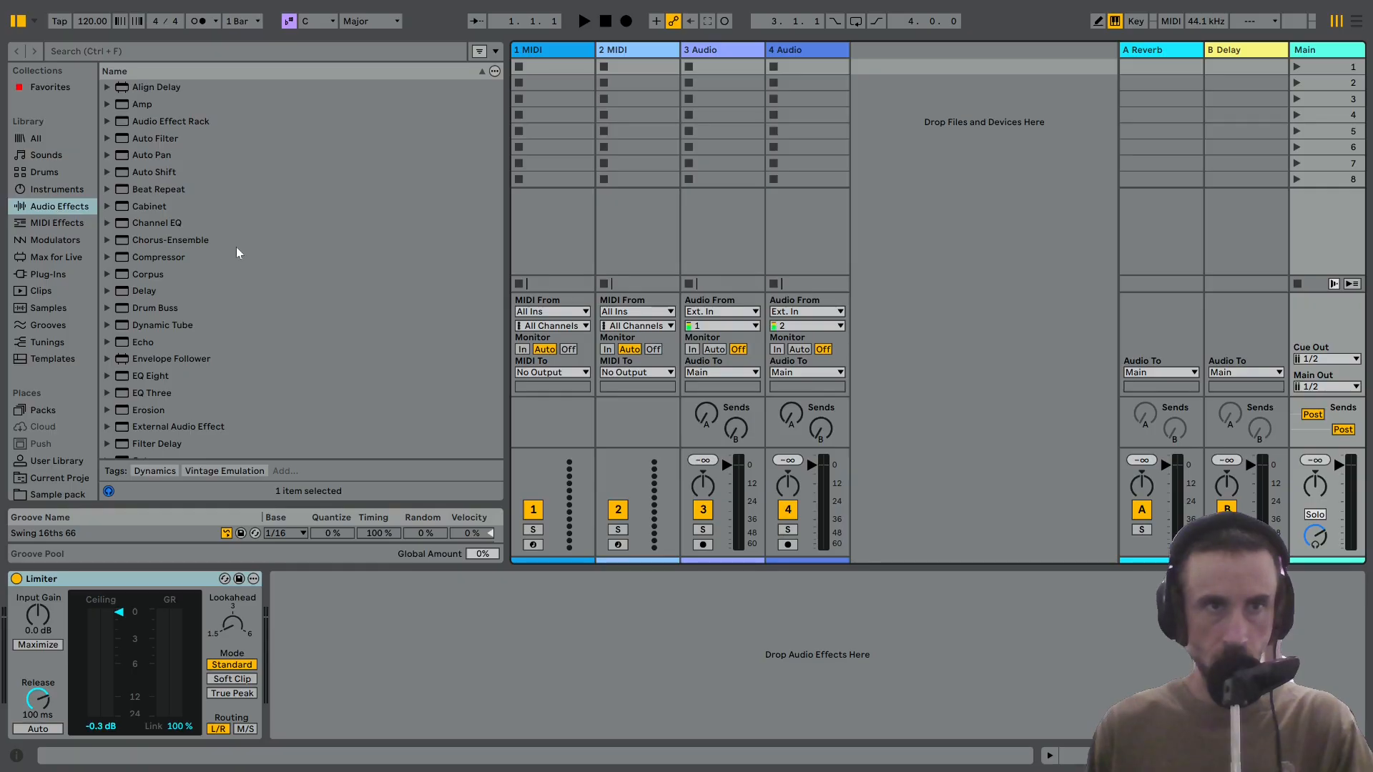
# Look through the Audio Effects and Instruments lists in the browser.
pyautogui.scroll(-6, 249, 286)
pyautogui.scroll(-3, 195, 389)
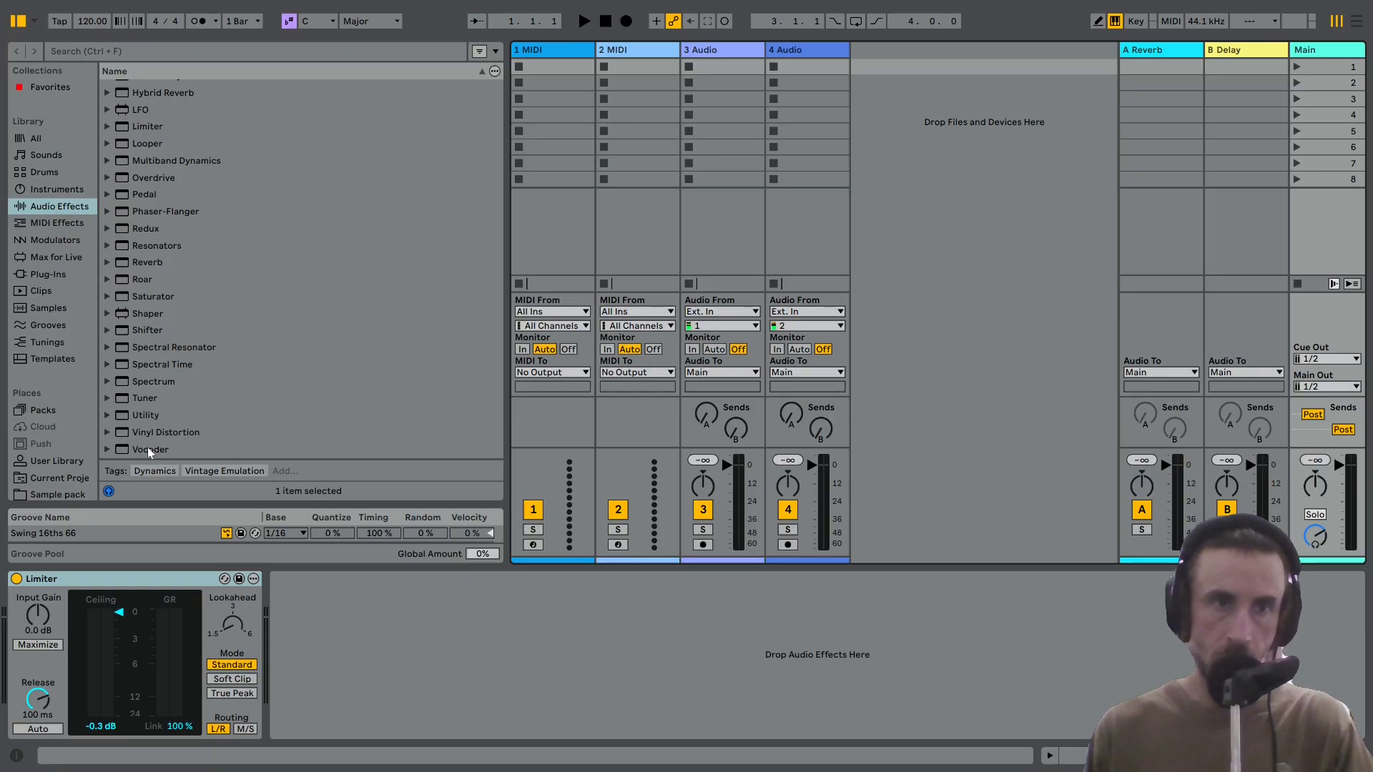
pyautogui.scroll(15, 148, 445)
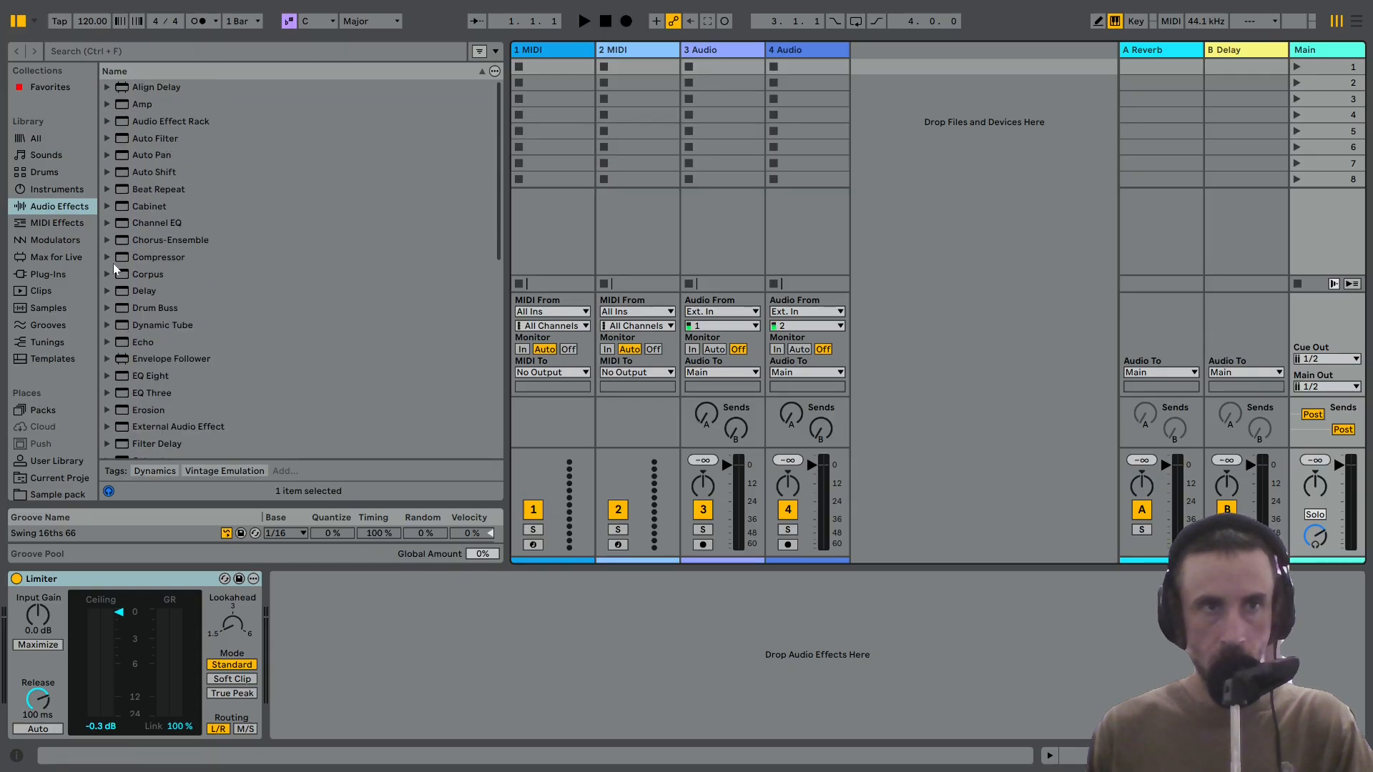
pyautogui.scroll(-5, 148, 230)
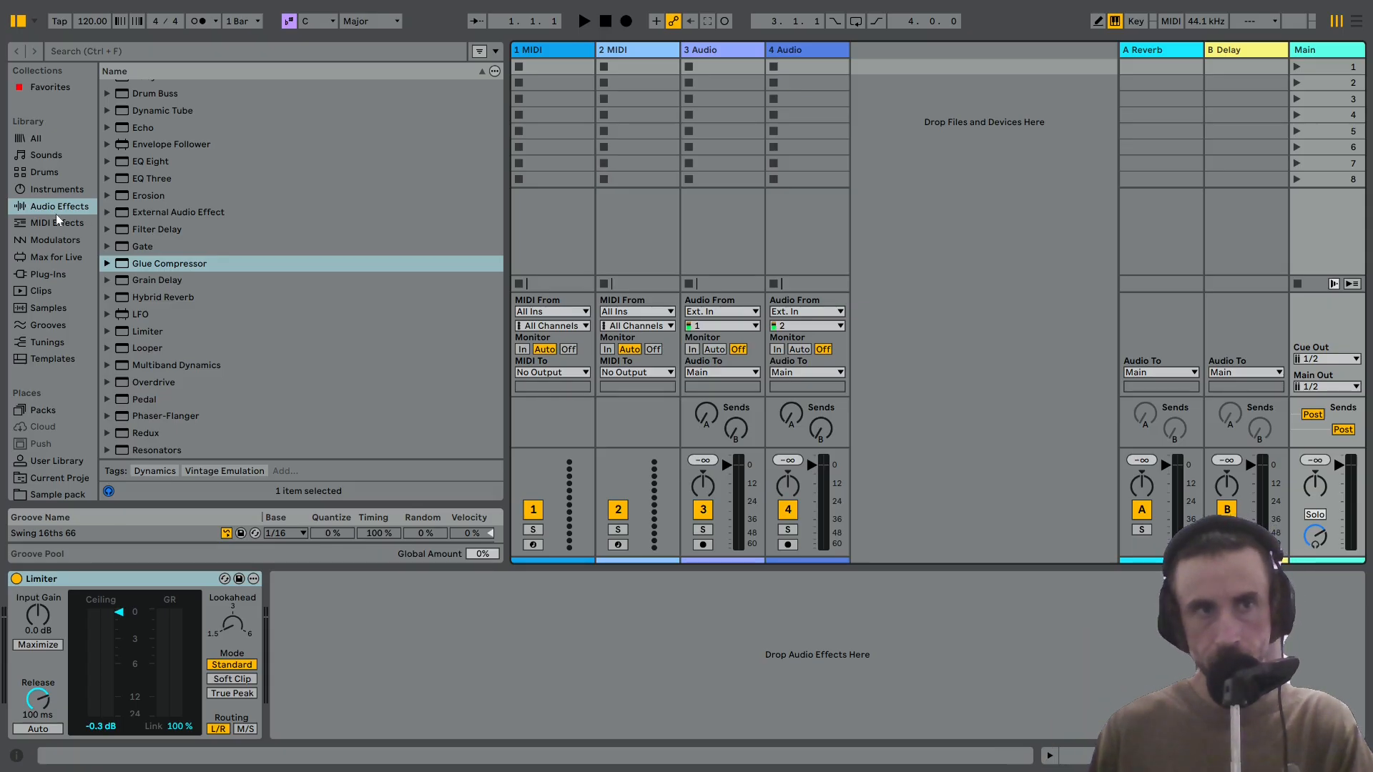
pyautogui.scroll(-3, 200, 331)
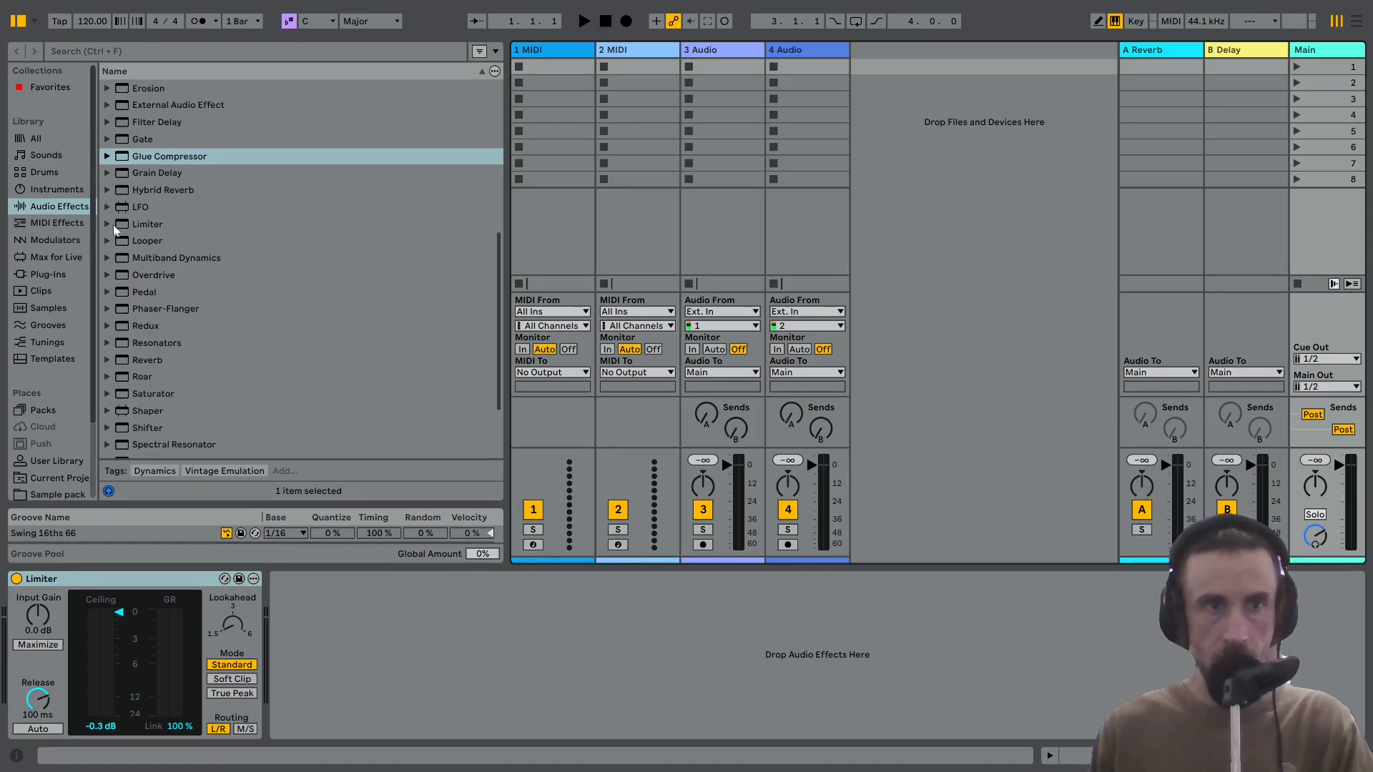
pyautogui.click(60, 190)
pyautogui.scroll(-2, 146, 418)
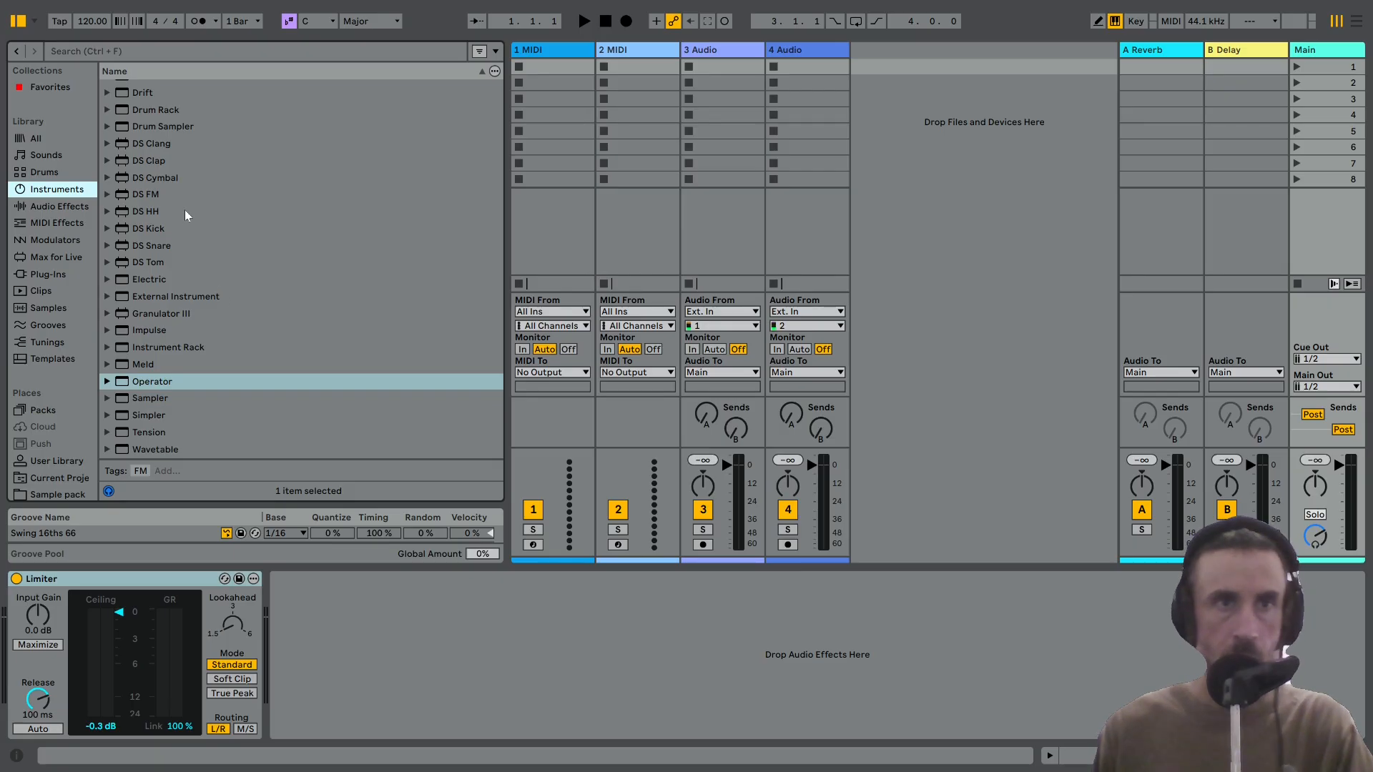
pyautogui.scroll(2, 208, 306)
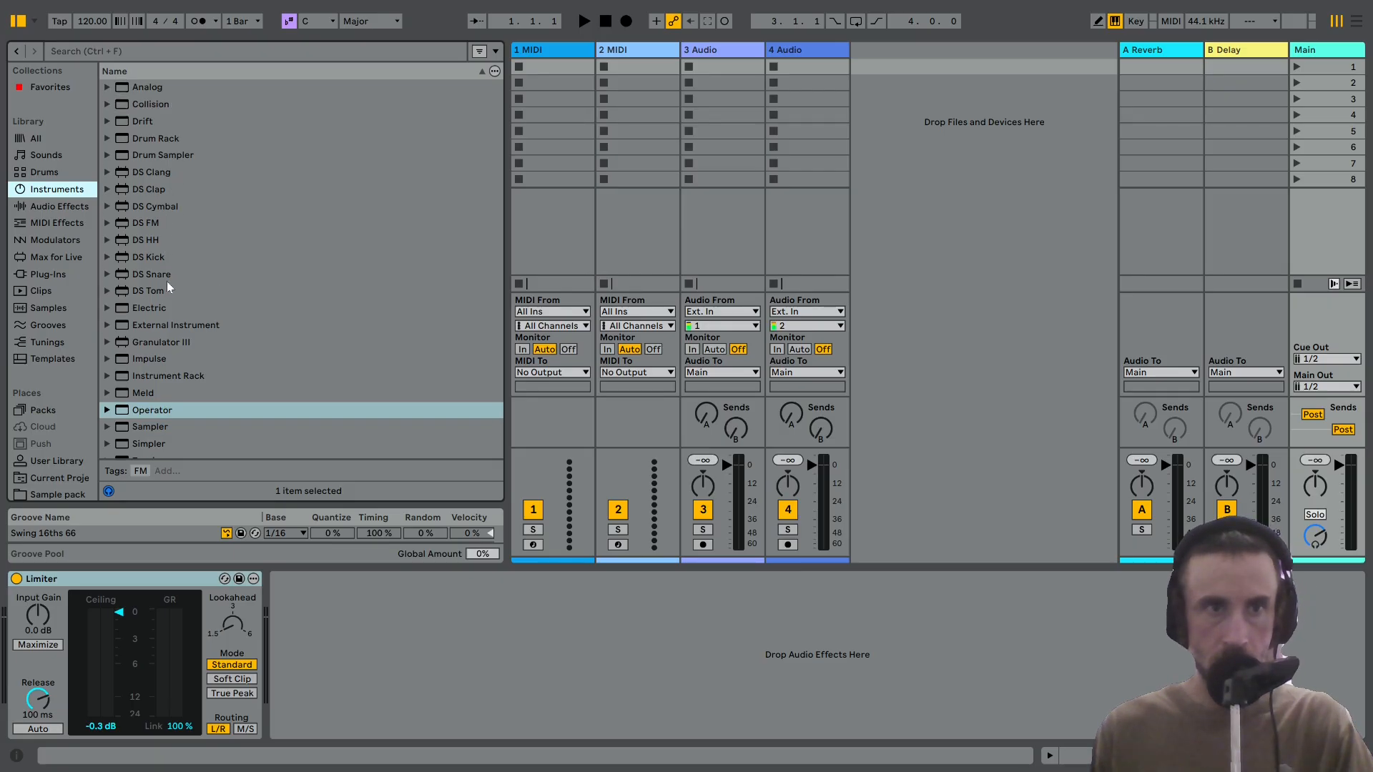
pyautogui.scroll(-2, 166, 300)
# Try the Tension instrument on the first MIDI track and delete it.
pyautogui.moveTo(144, 431); pyautogui.dragTo(537, 70)
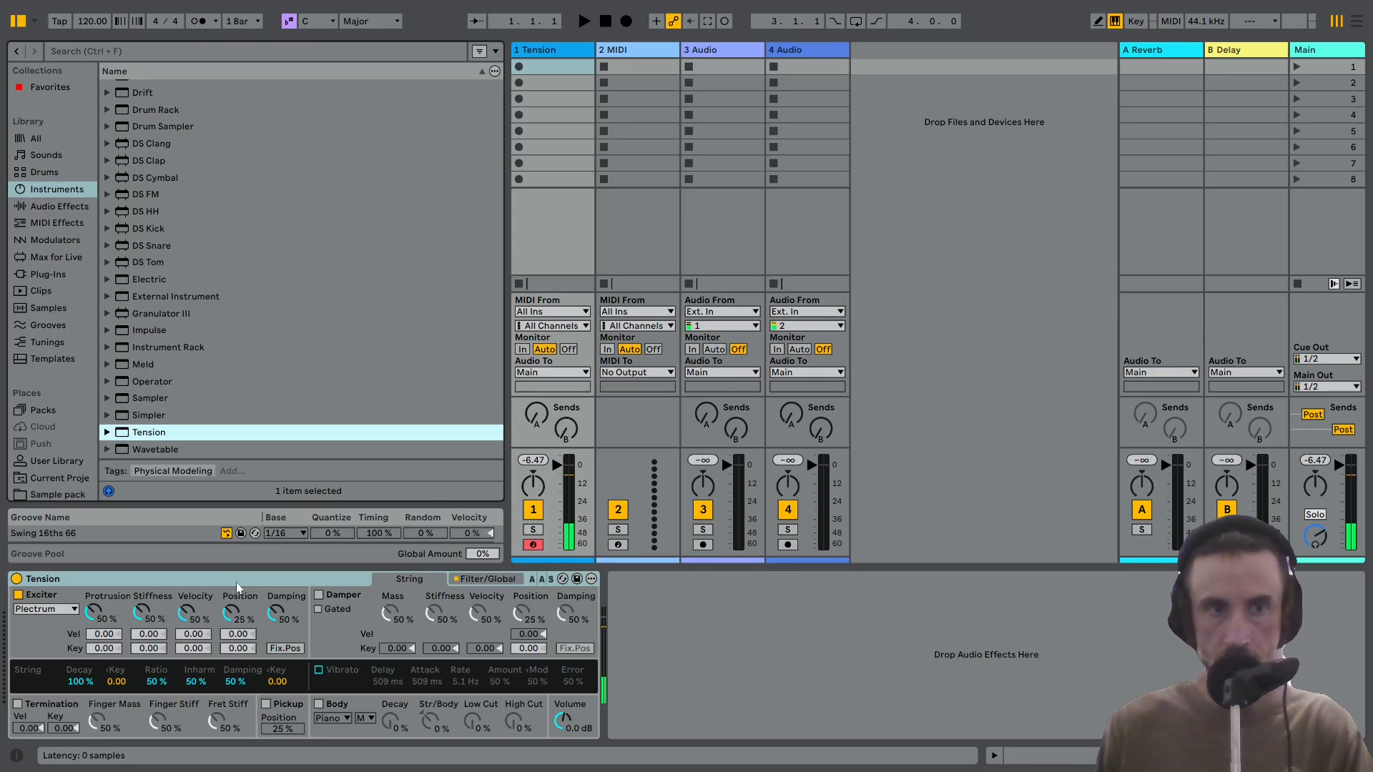
pyautogui.click(236, 582)
pyautogui.press('Delete')
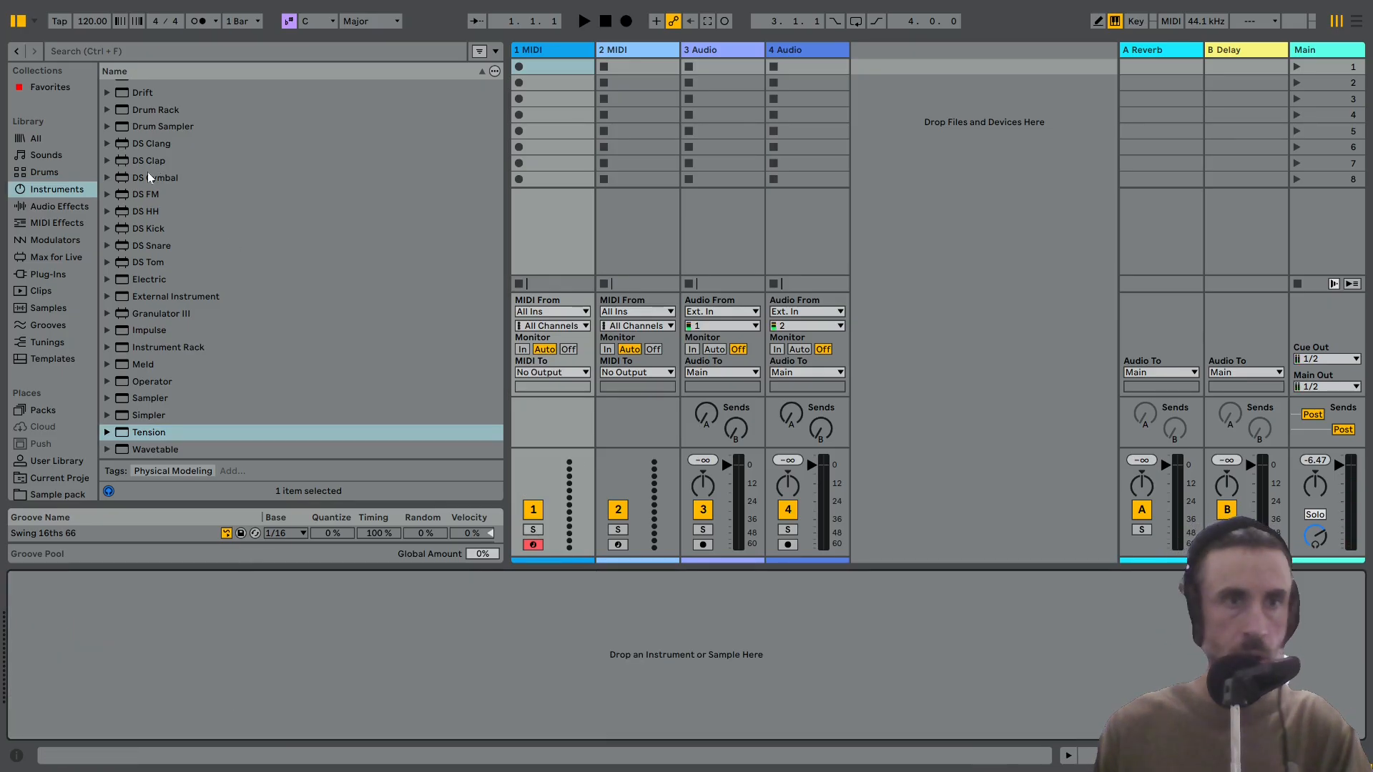
# Find Vocoder among the audio effects and add it to the first MIDI track.
pyautogui.click(59, 206)
pyautogui.scroll(-5, 166, 296)
pyautogui.scroll(-1, 157, 343)
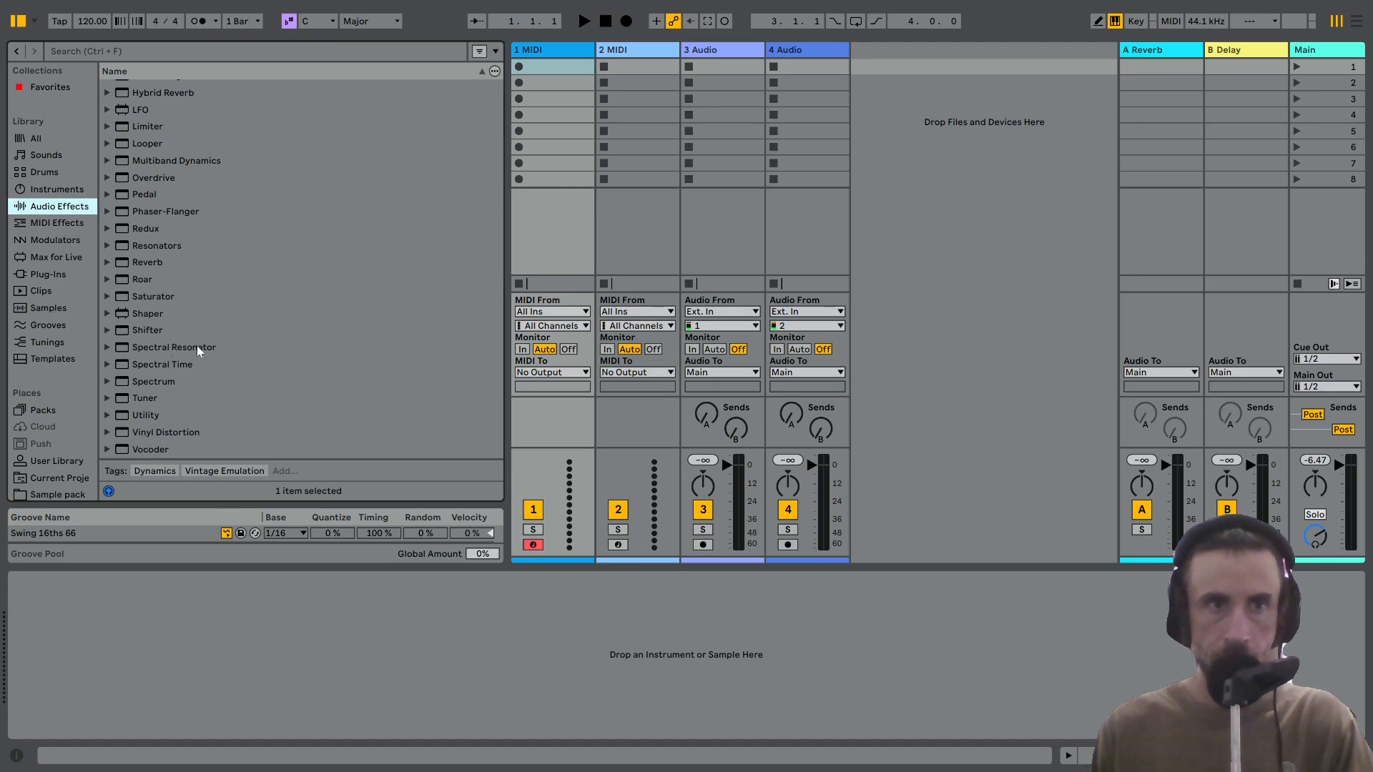
pyautogui.scroll(8, 159, 242)
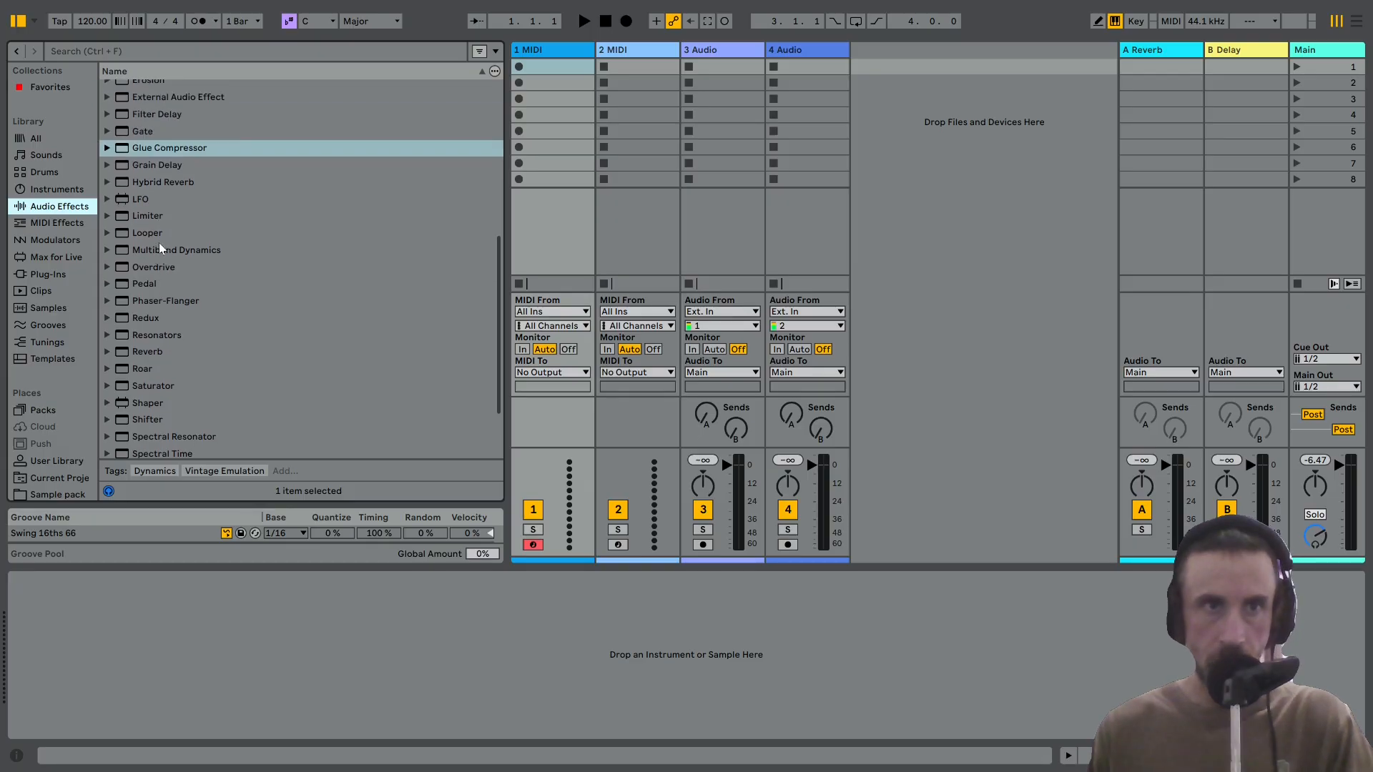
pyautogui.scroll(3, 158, 242)
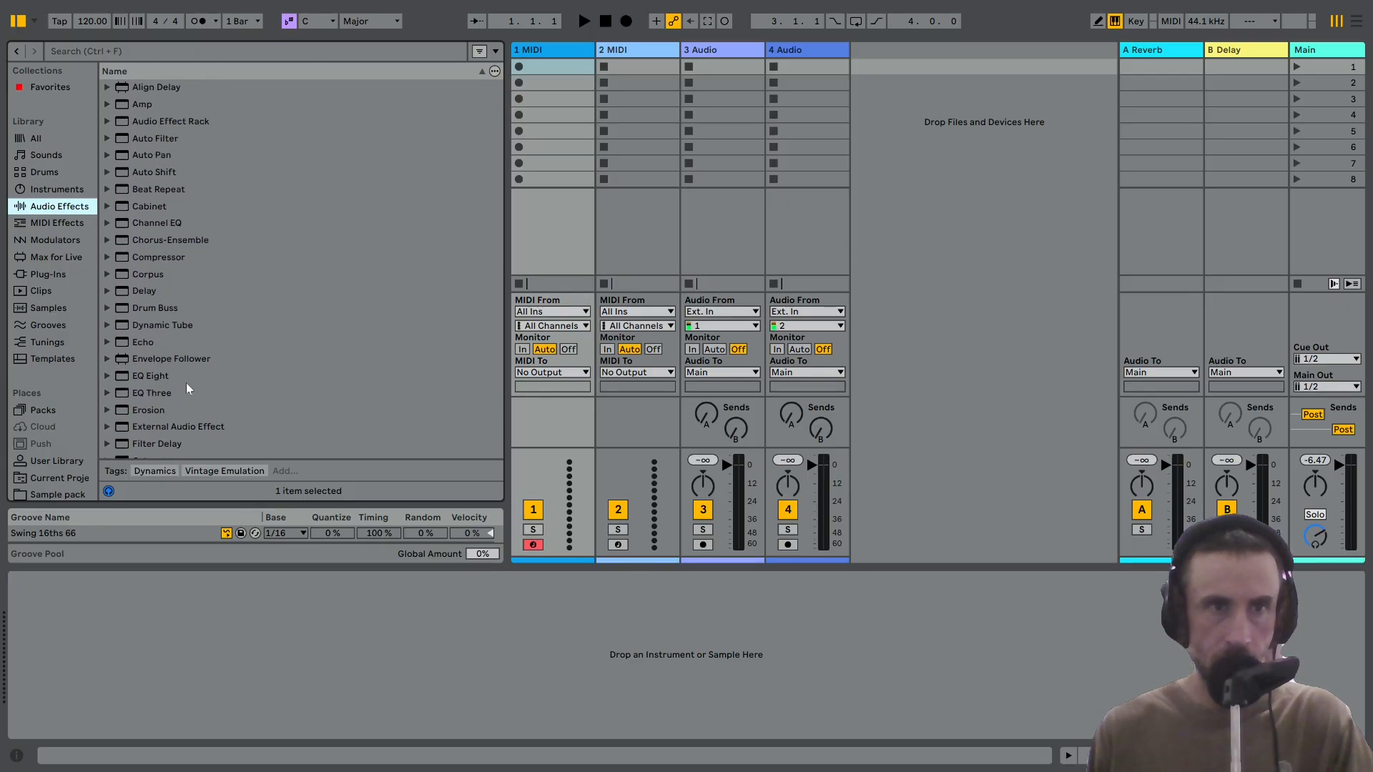
pyautogui.scroll(-7, 185, 383)
pyautogui.scroll(-2, 183, 383)
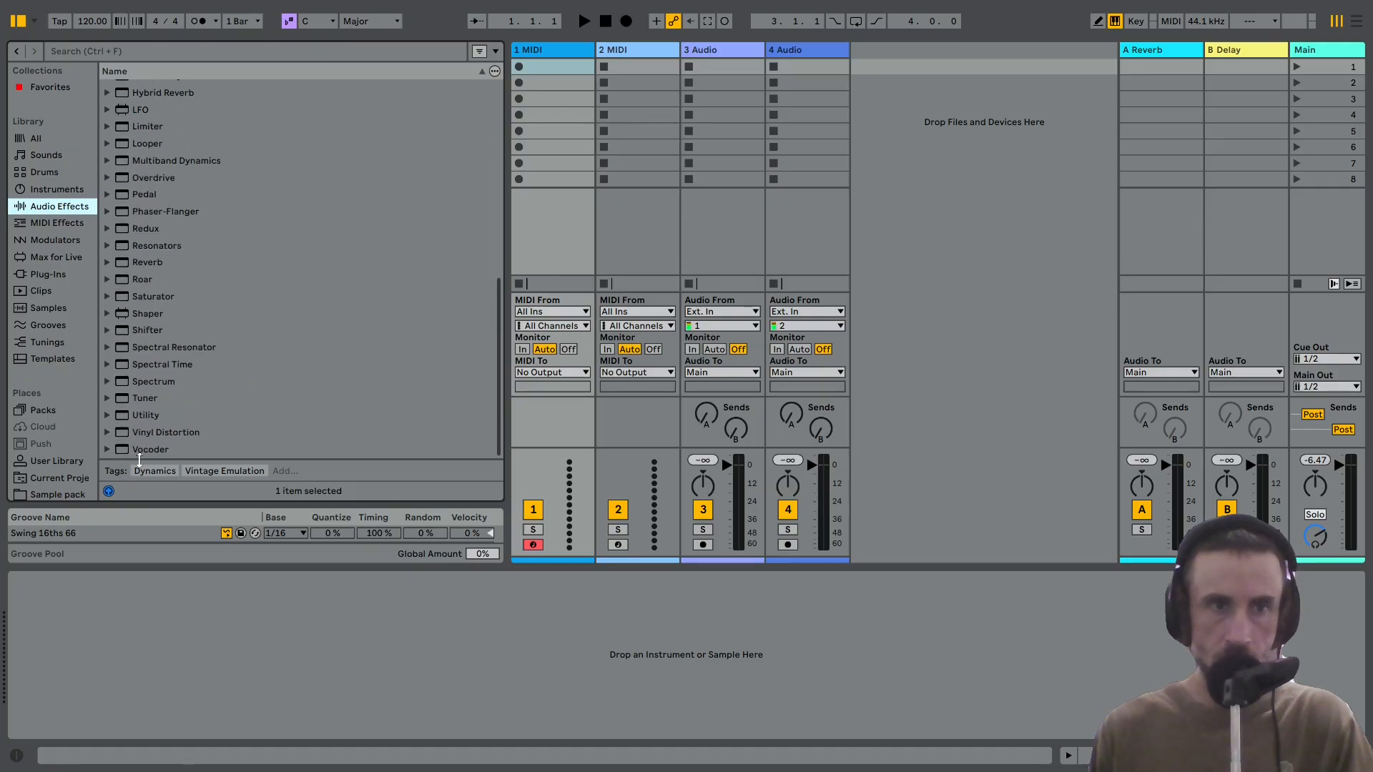
pyautogui.moveTo(151, 449); pyautogui.dragTo(541, 45)
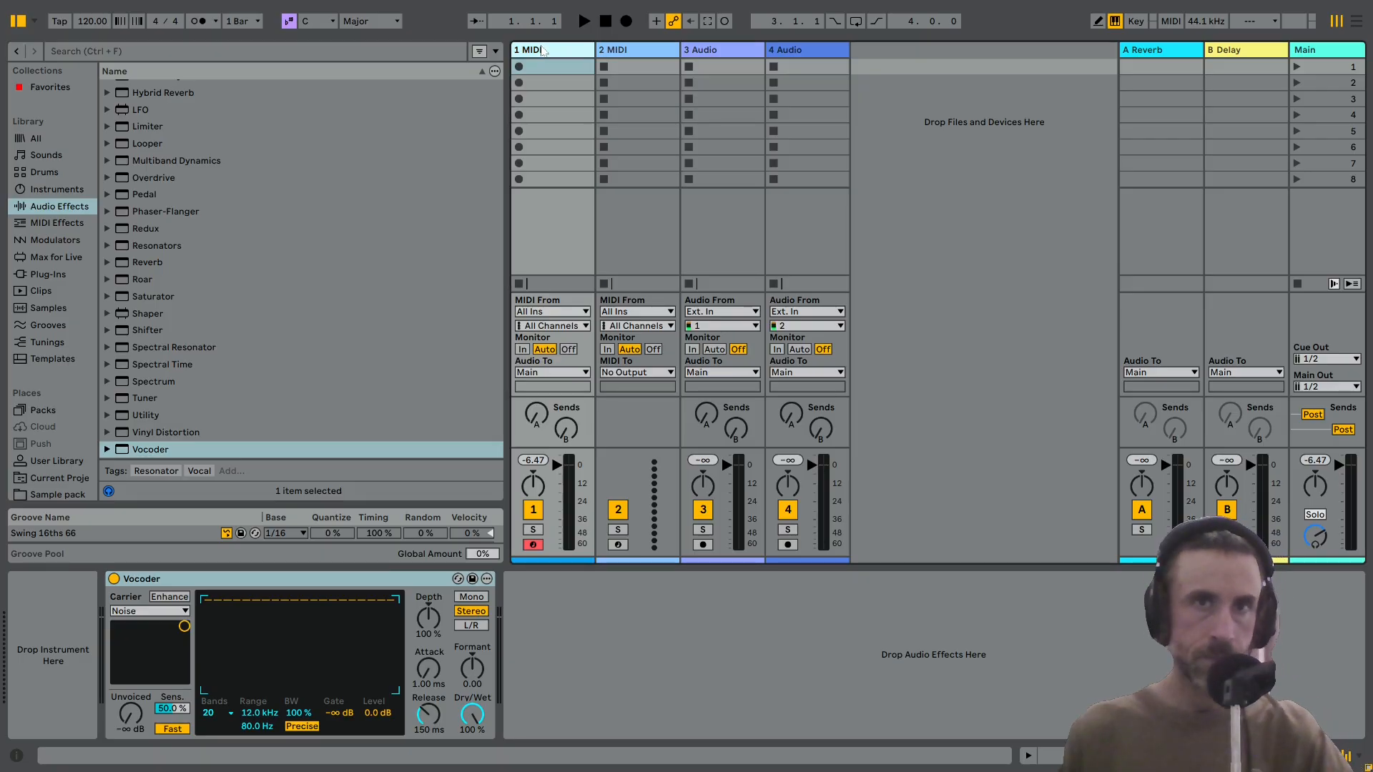
# Load 909 Core Kit.adg ahead of the Vocoder on the first track and create an empty clip in its first slot.
pyautogui.click(47, 171)
pyautogui.moveTo(182, 190); pyautogui.dragTo(549, 51)
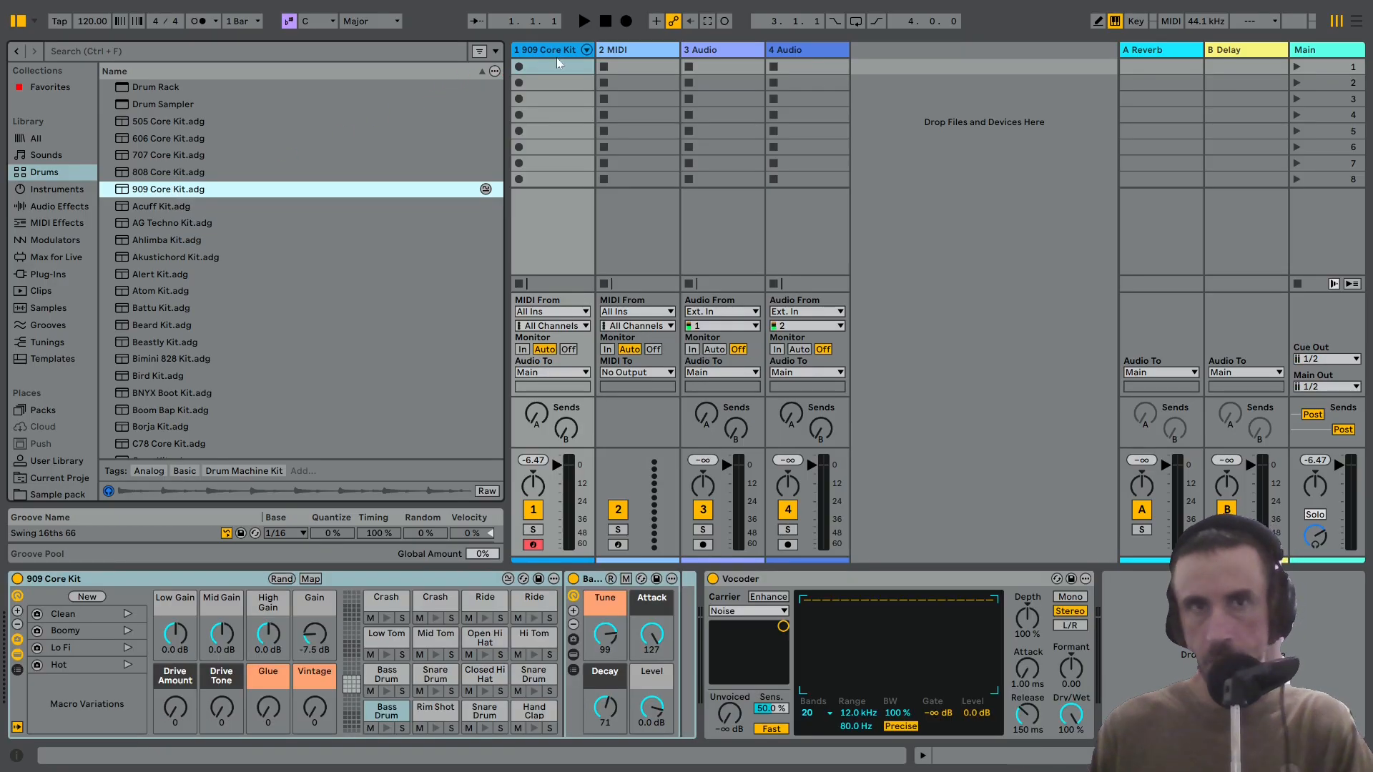
pyautogui.doubleClick(554, 69)
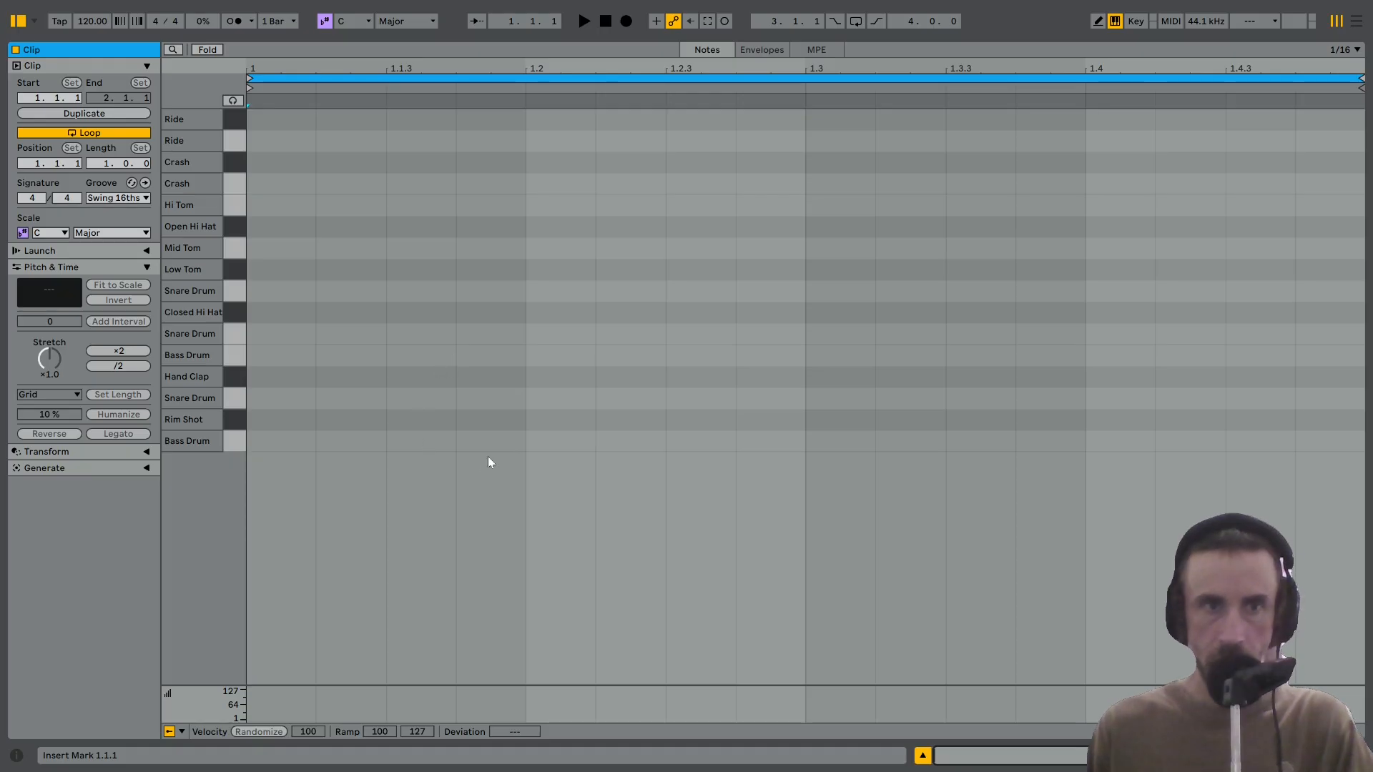
# Program sixteenth-note Snare Drum hits at 1.1, 1.2, 1.2.4 and 1.3.3 in the drum clip and return to the session view.
pyautogui.doubleClick(258, 398)
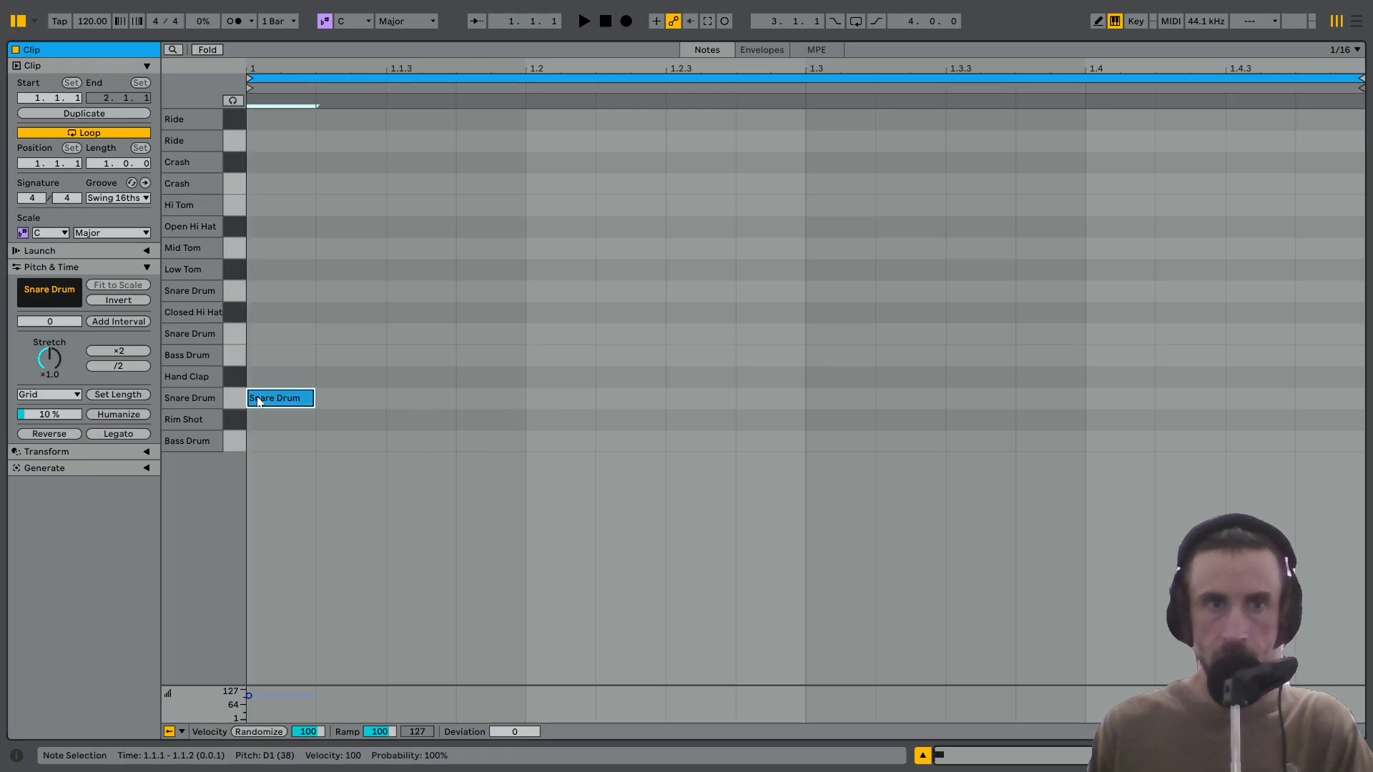
pyautogui.doubleClick(486, 398)
pyautogui.moveTo(486, 398); pyautogui.dragTo(554, 398)
pyautogui.doubleClick(981, 441)
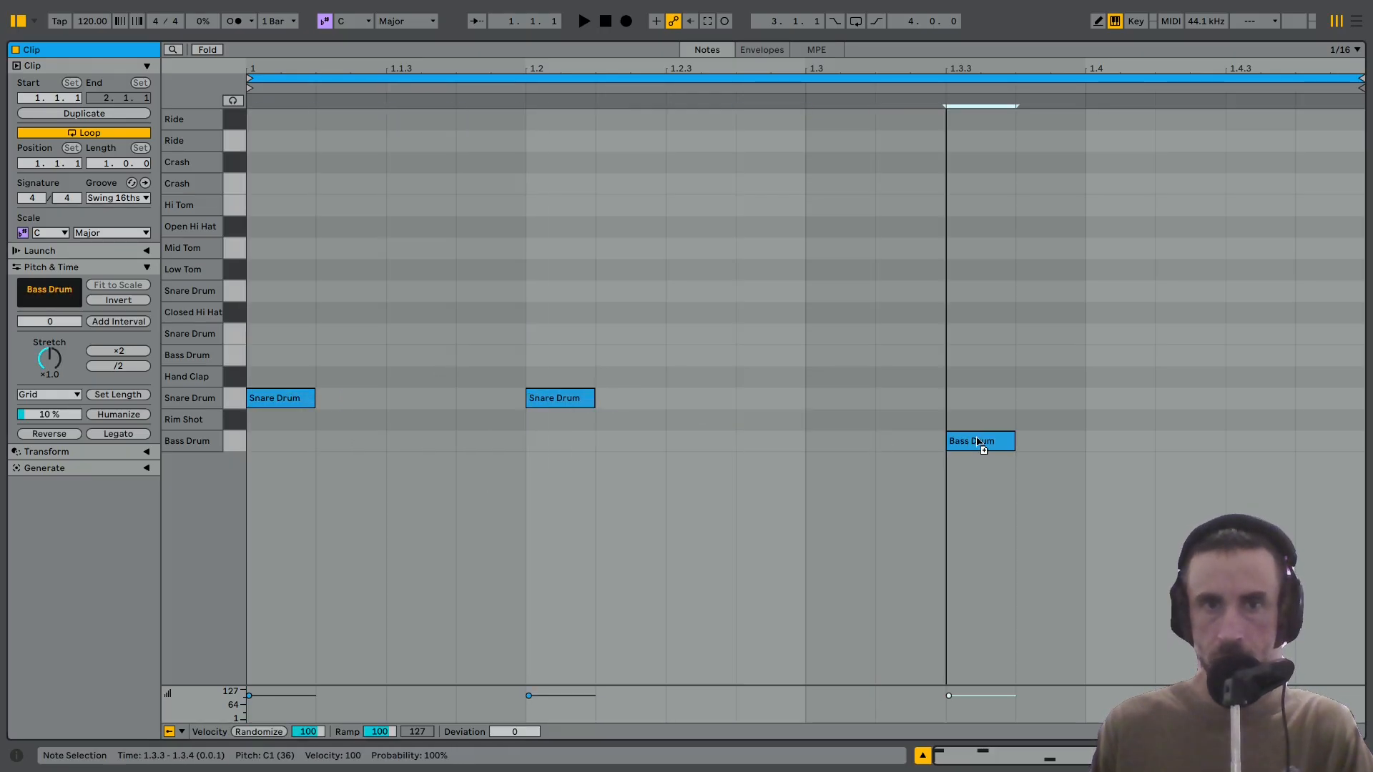
pyautogui.moveTo(980, 441); pyautogui.dragTo(765, 405)
pyautogui.doubleClick(929, 401)
pyautogui.moveTo(929, 400); pyautogui.dragTo(961, 404)
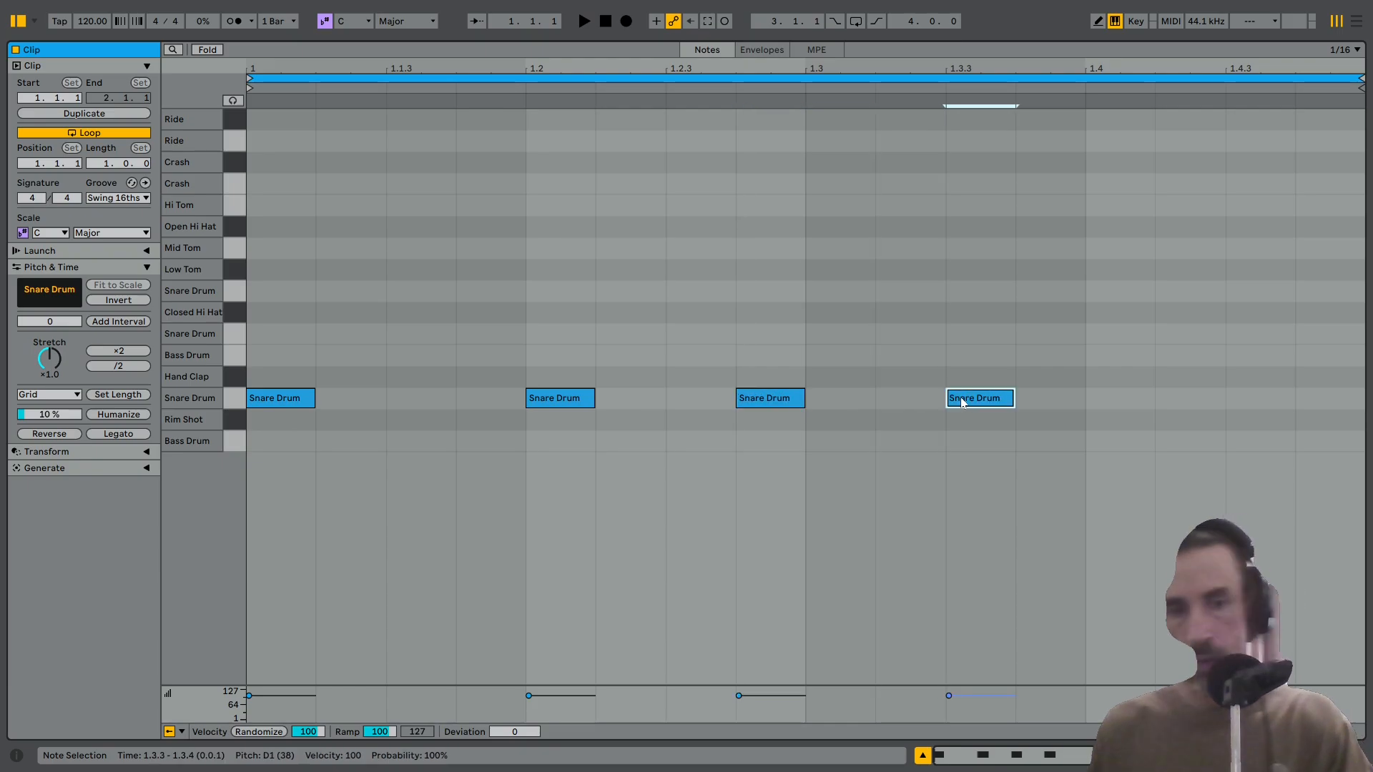
pyautogui.hotkey('shift', 'Tab')
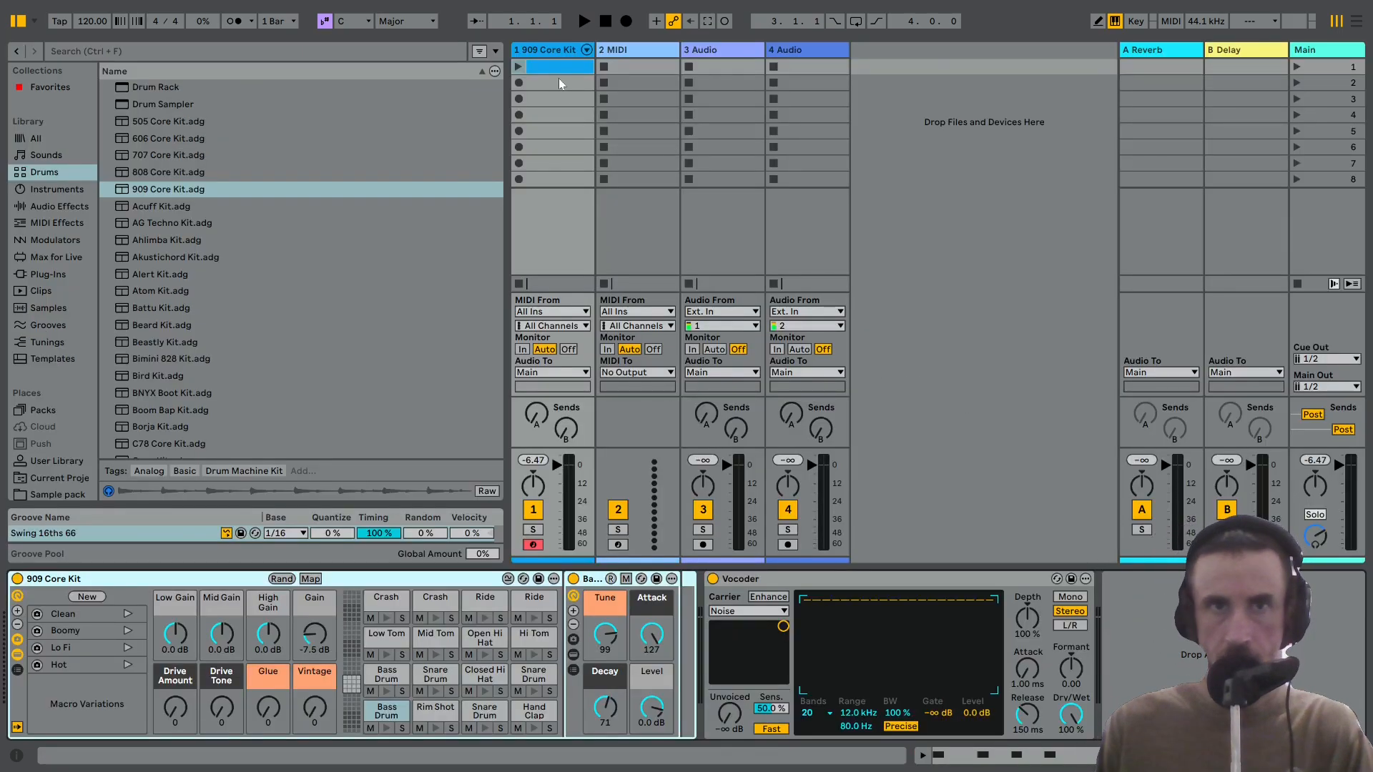
# Play the drum clip to hear the 909 kit through the Vocoder's Noise carrier, and stop playback.
pyautogui.click(518, 67)
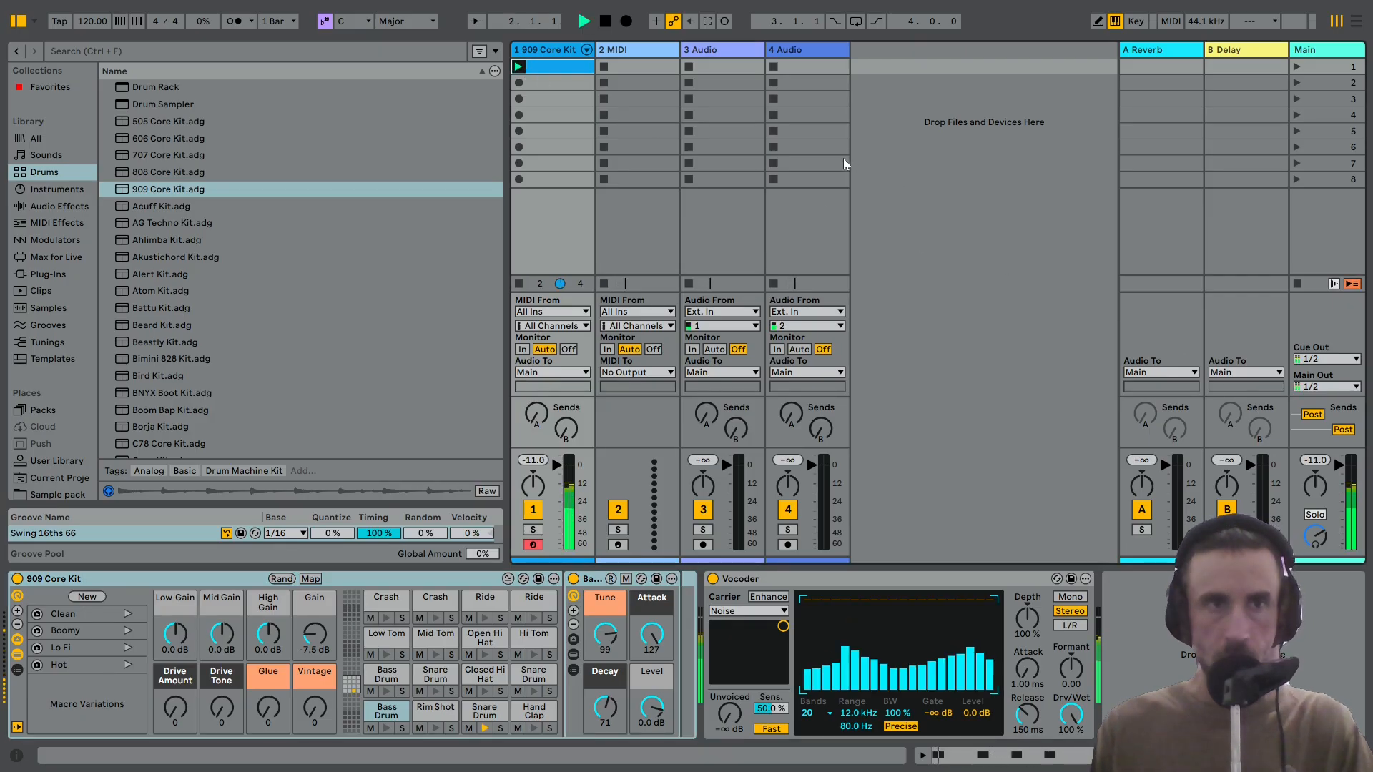
pyautogui.press('space')
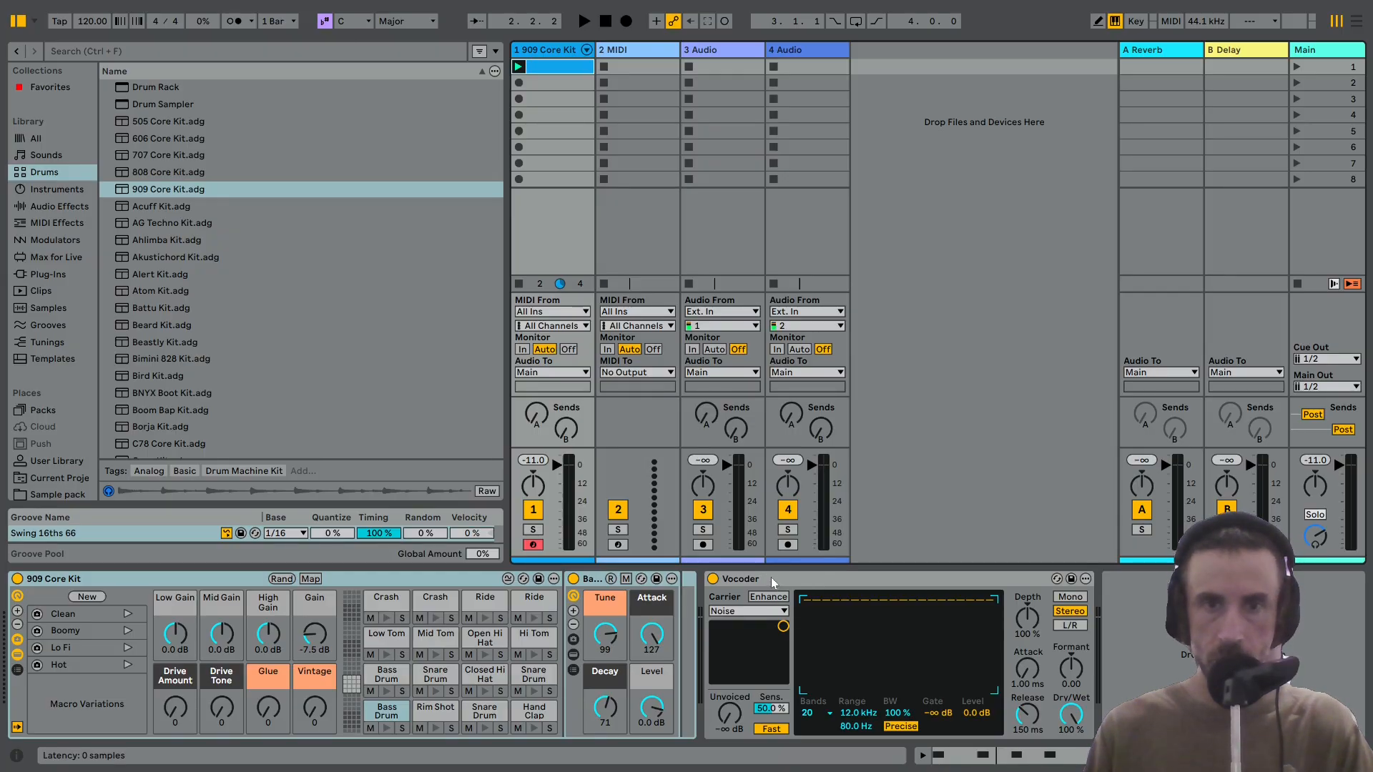
pyautogui.press('space')
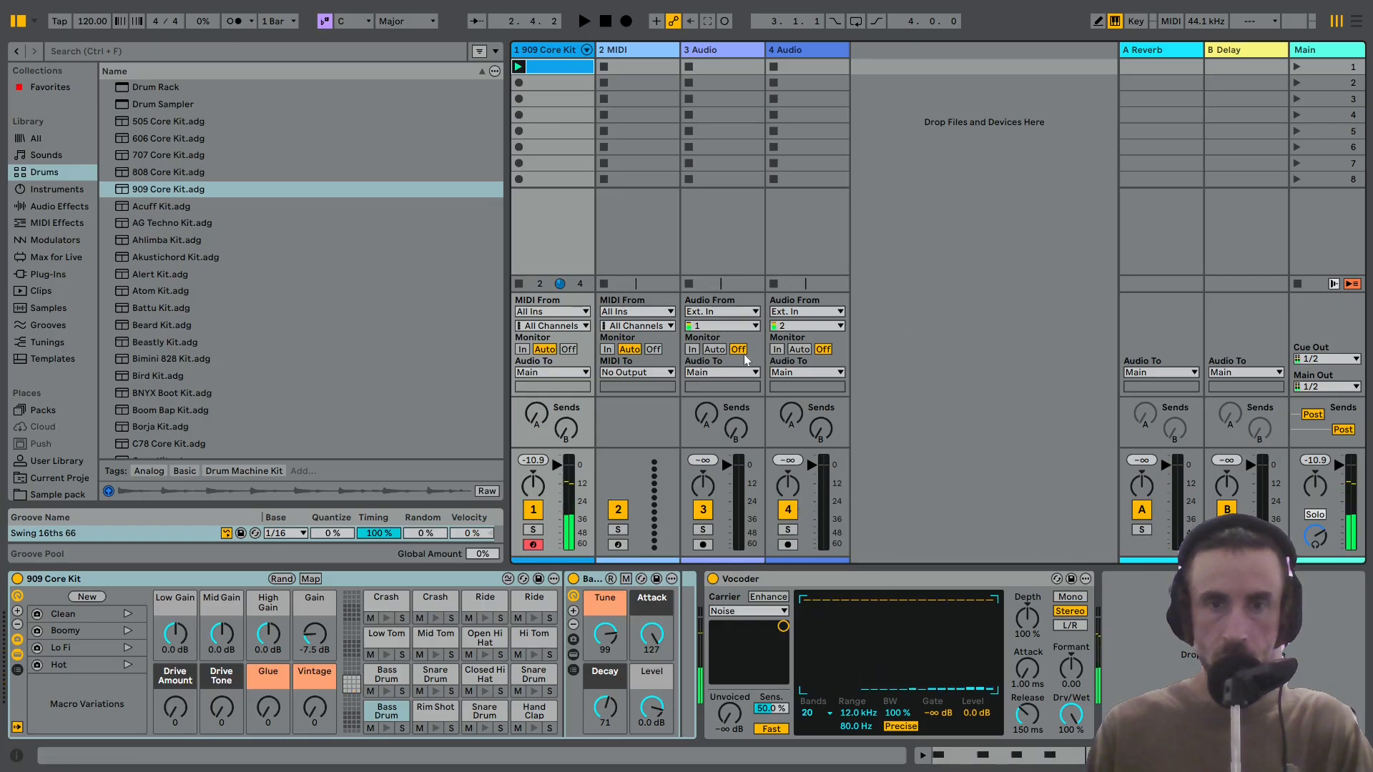
pyautogui.press('space')
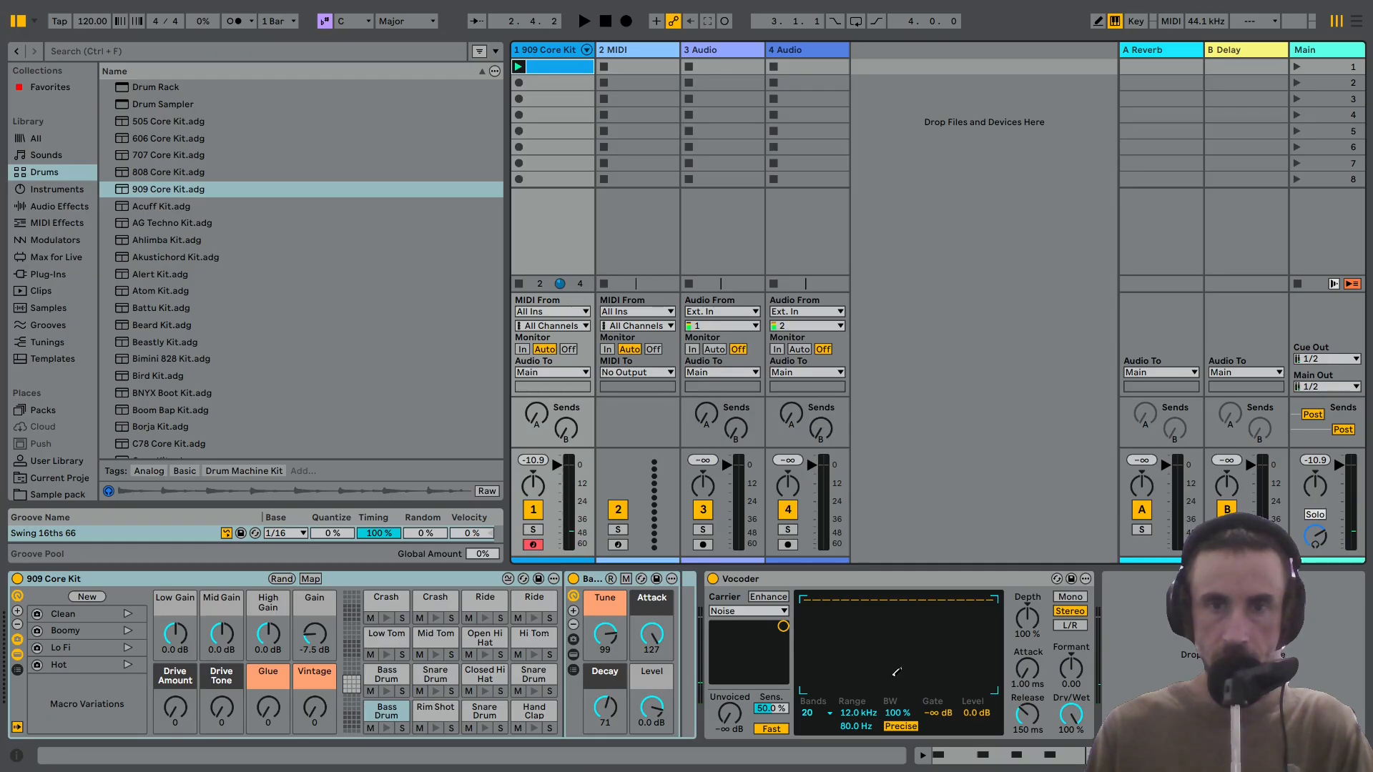
# Load Wavetable onto the second MIDI track and set its Osc 1 wavetable position to 65 %.
pyautogui.click(621, 50)
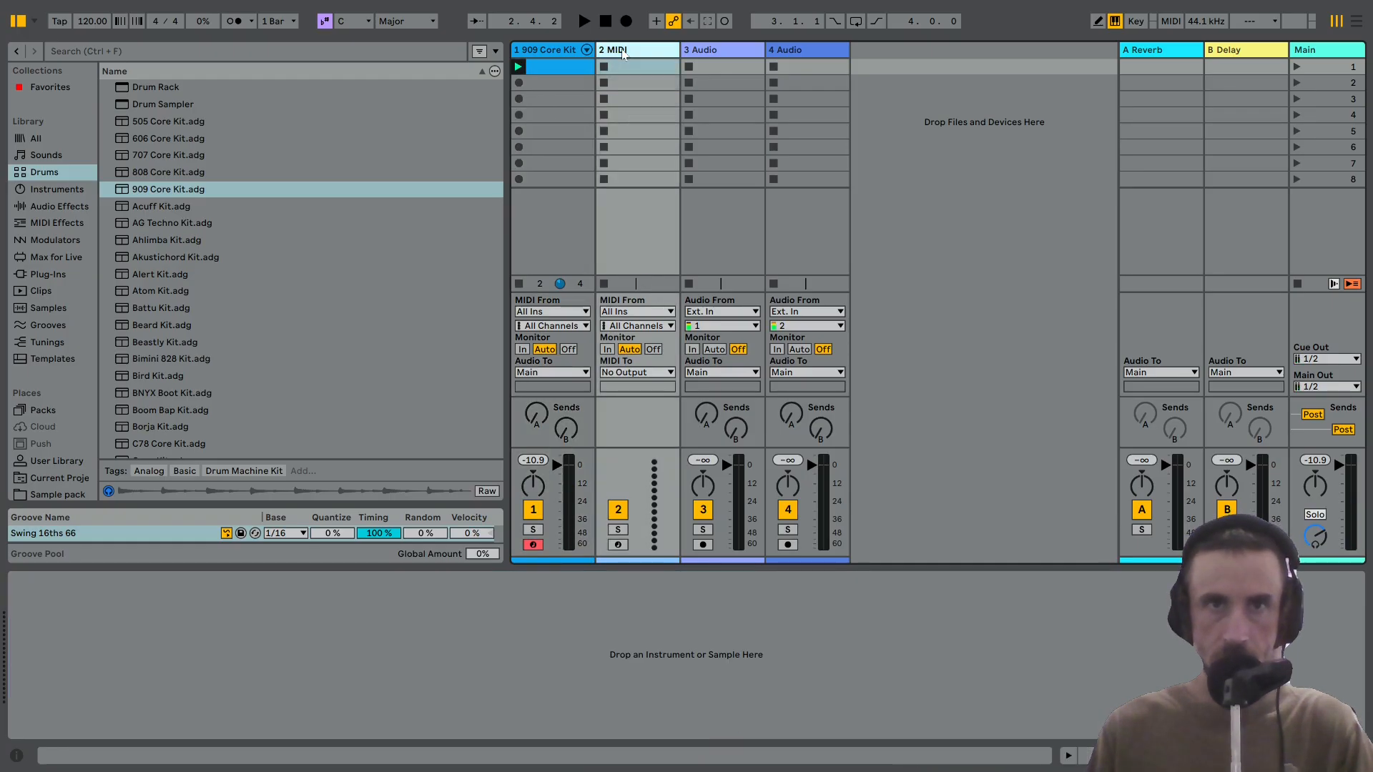
pyautogui.click(53, 189)
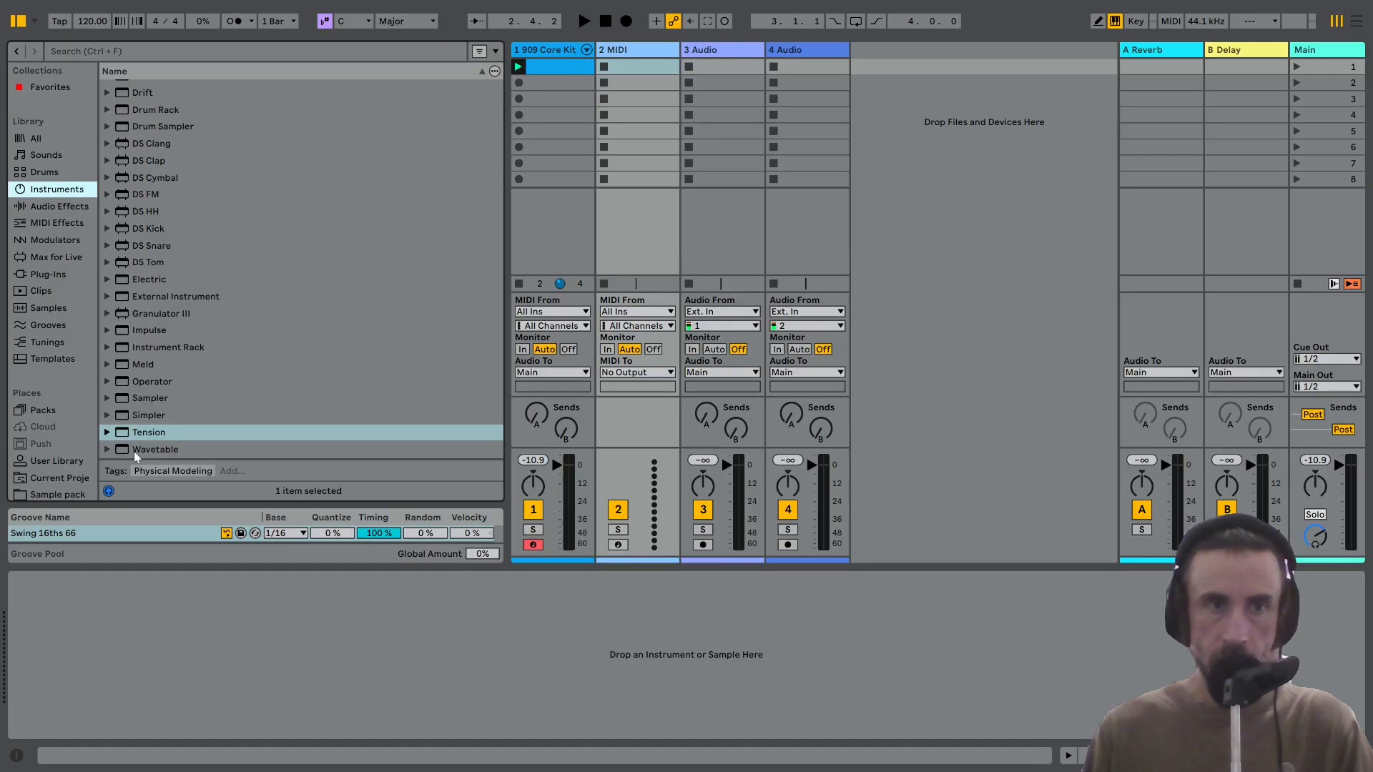
pyautogui.click(140, 450)
pyautogui.moveTo(617, 50); pyautogui.dragTo(617, 51)
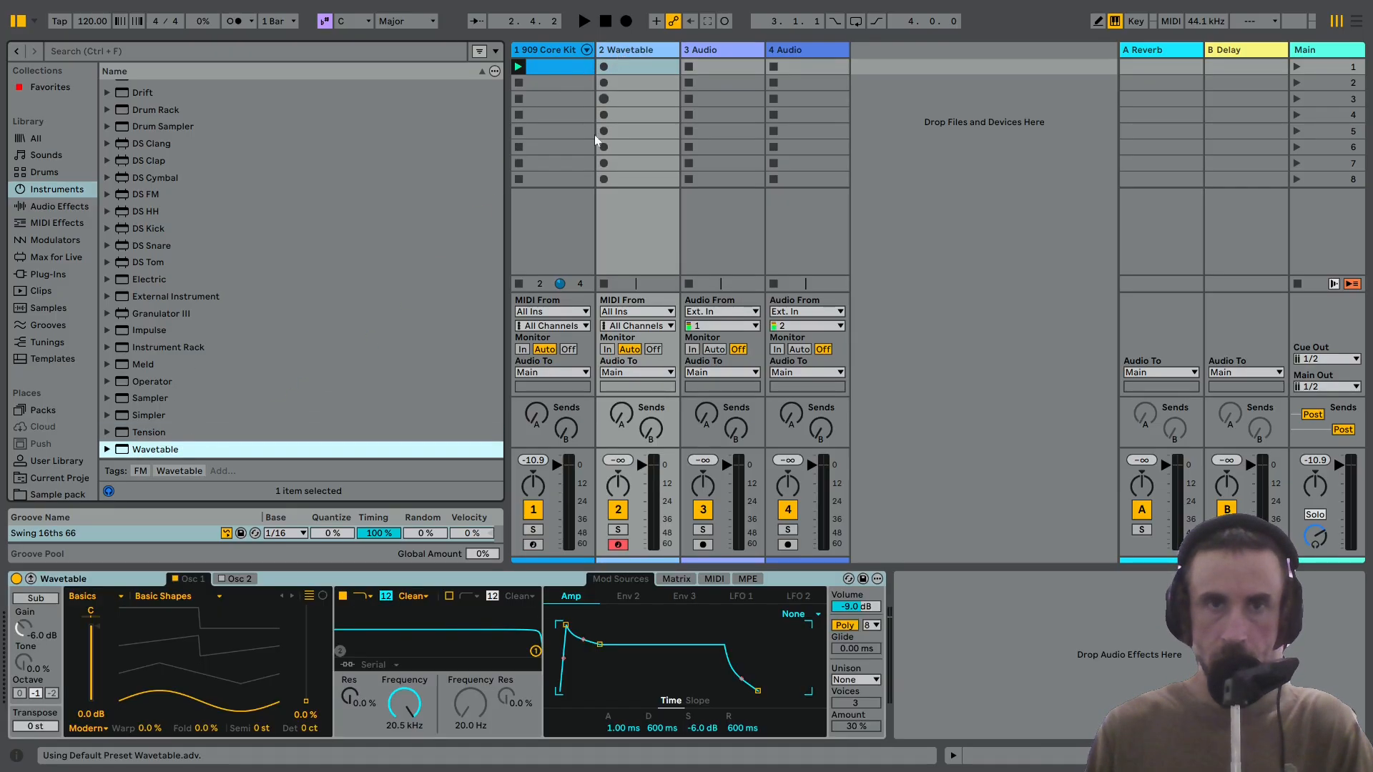
pyautogui.moveTo(306, 701); pyautogui.dragTo(306, 639)
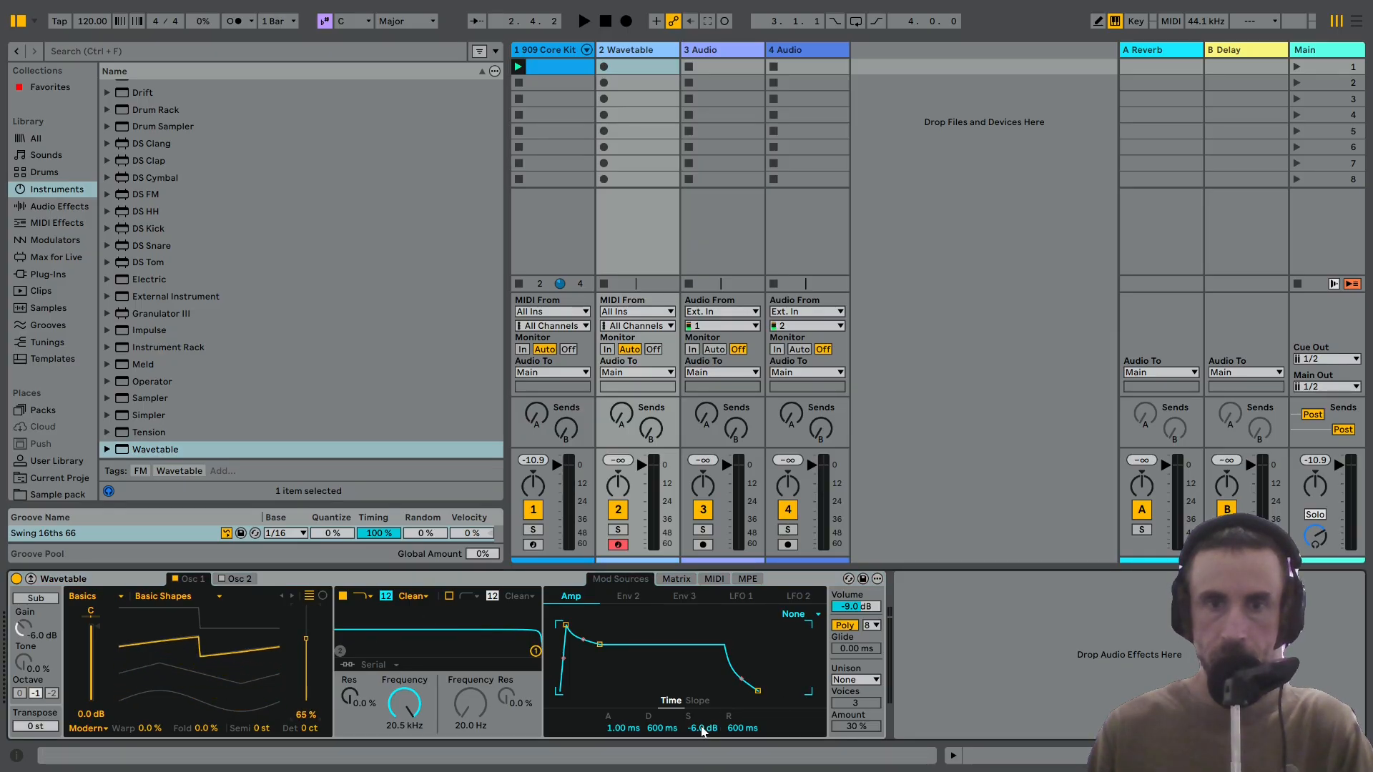
# Create a clip on the Wavetable track with an A2, C3 and E3 chord from 1.1.1 to 1.1.3 and loop it over the chord.
pyautogui.doubleClick(631, 67)
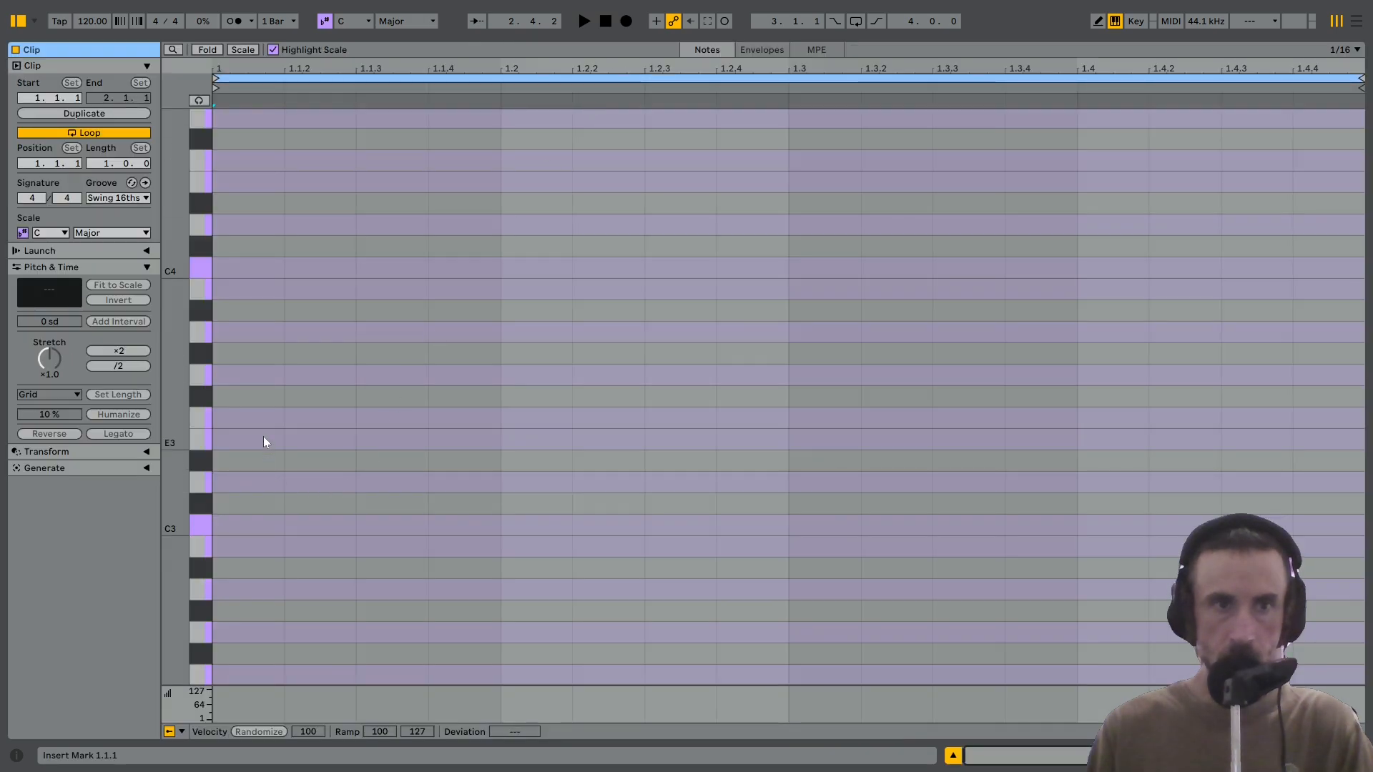
pyautogui.scroll(-2, 254, 524)
pyautogui.doubleClick(251, 517)
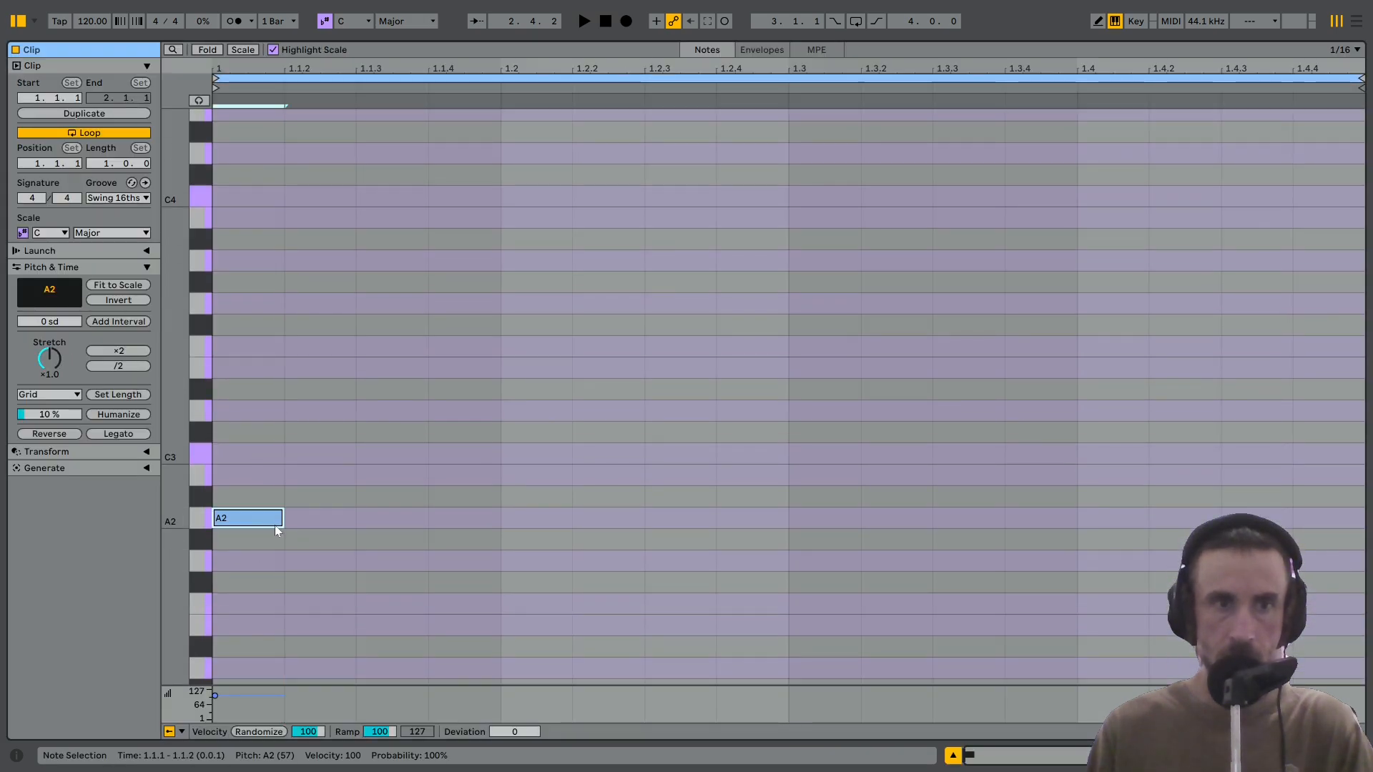
pyautogui.moveTo(286, 519); pyautogui.dragTo(334, 441)
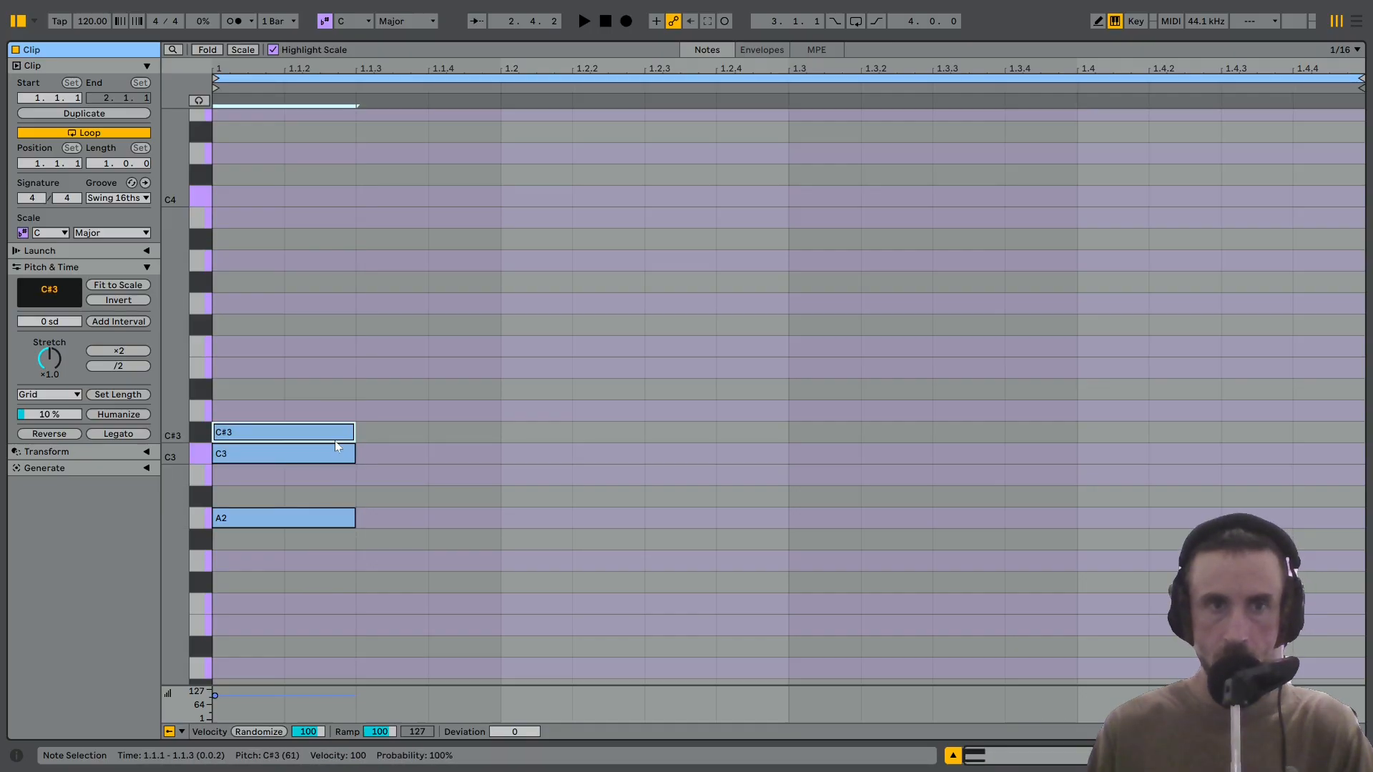
pyautogui.press('Up')
pyautogui.press('Up')
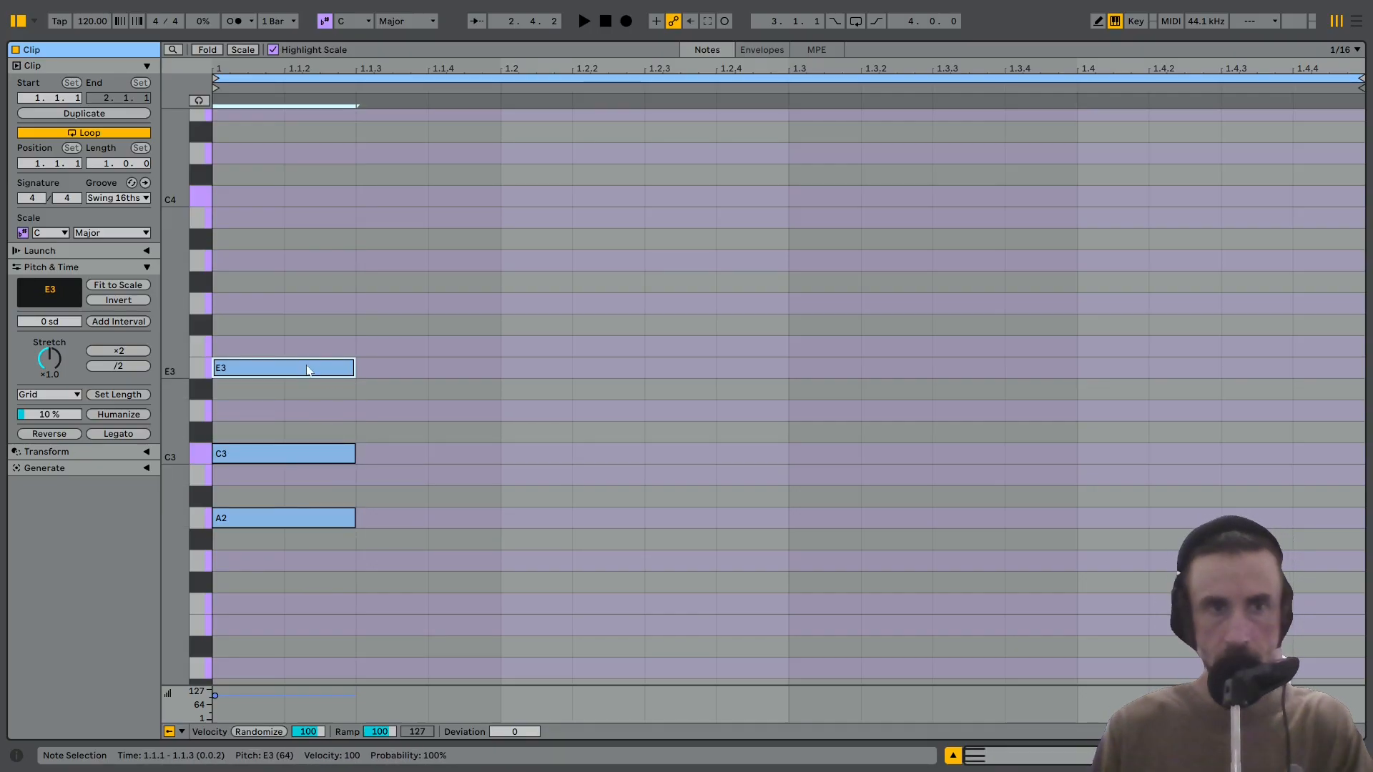
pyautogui.moveTo(290, 562); pyautogui.dragTo(264, 355)
pyautogui.hotkey('ctrl', 'l')
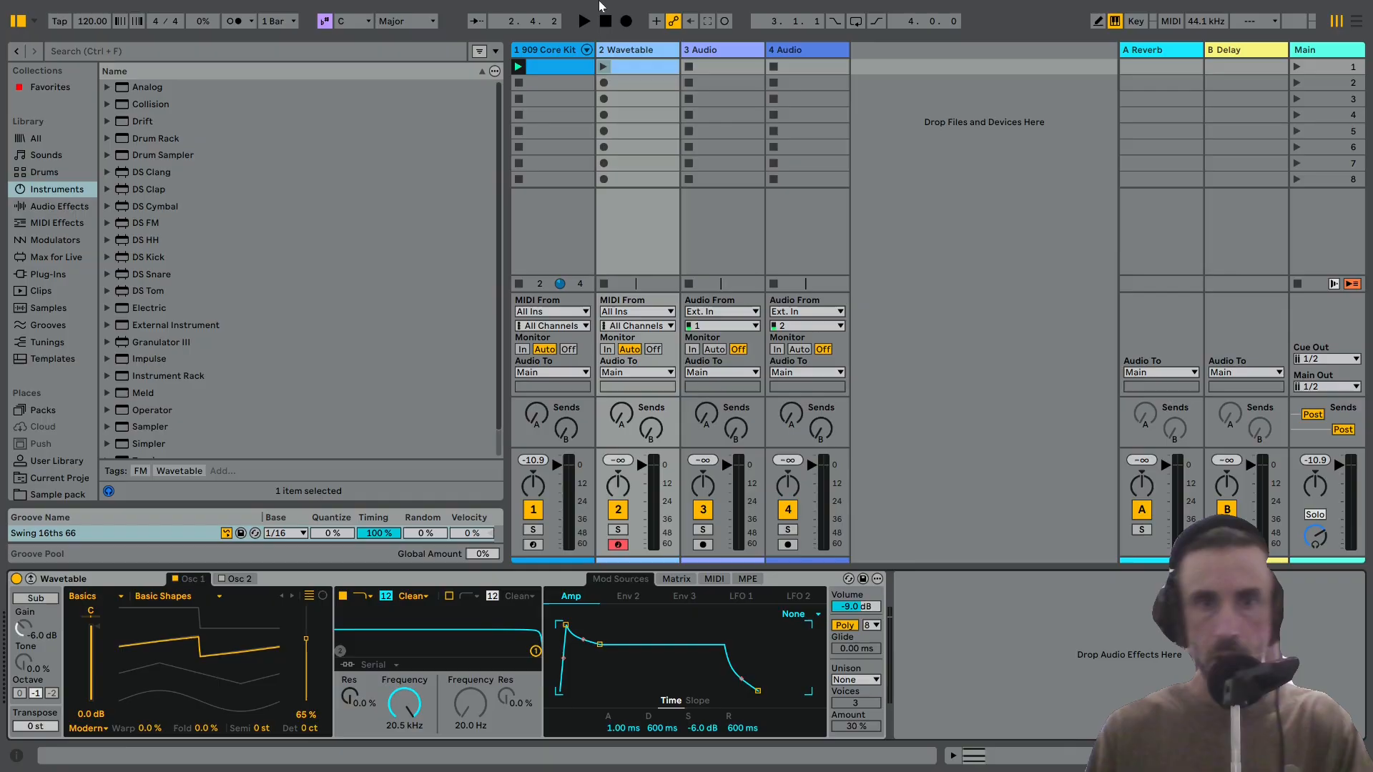
# Play the chord clip with the drums, turning the Wavetable track's volume all the way down, and recheck playback with the drum track selected.
pyautogui.click(604, 66)
pyautogui.press('space')
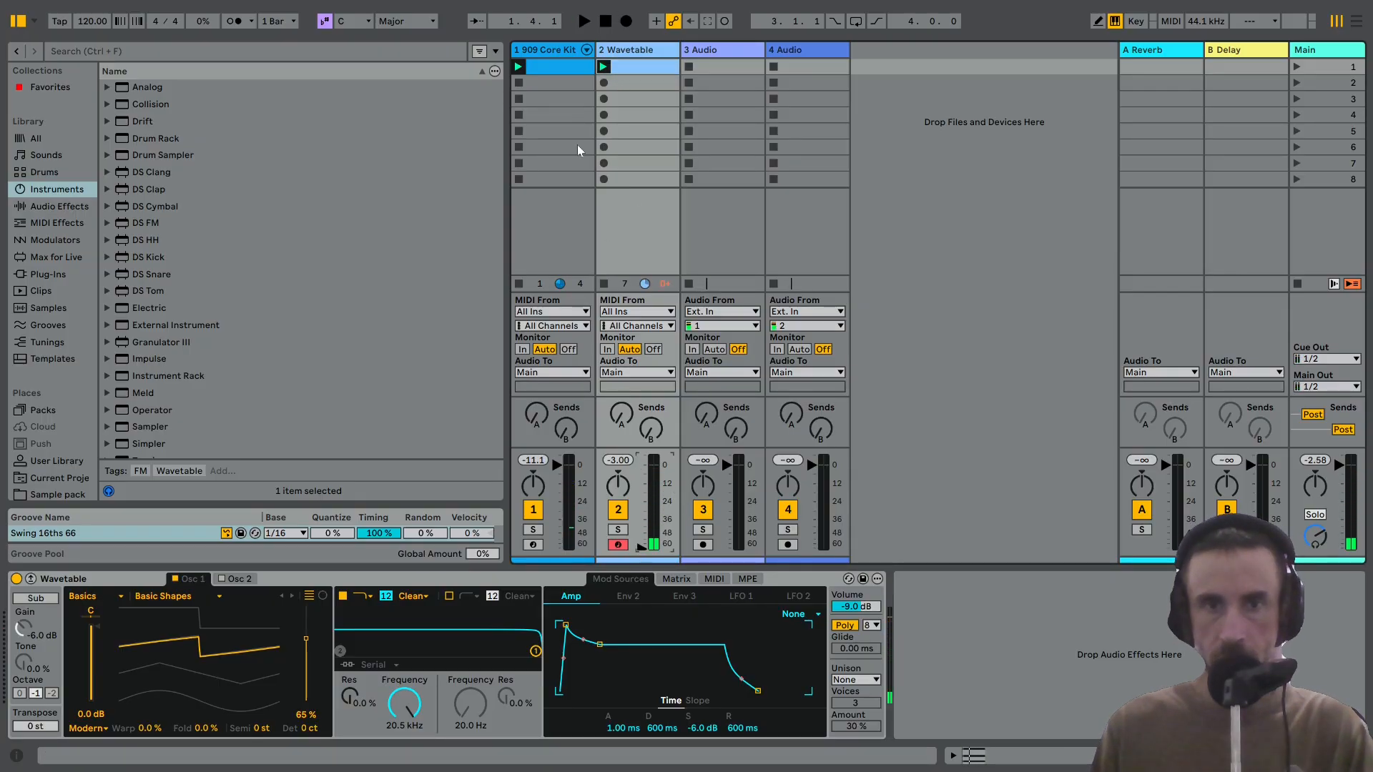
pyautogui.click(565, 52)
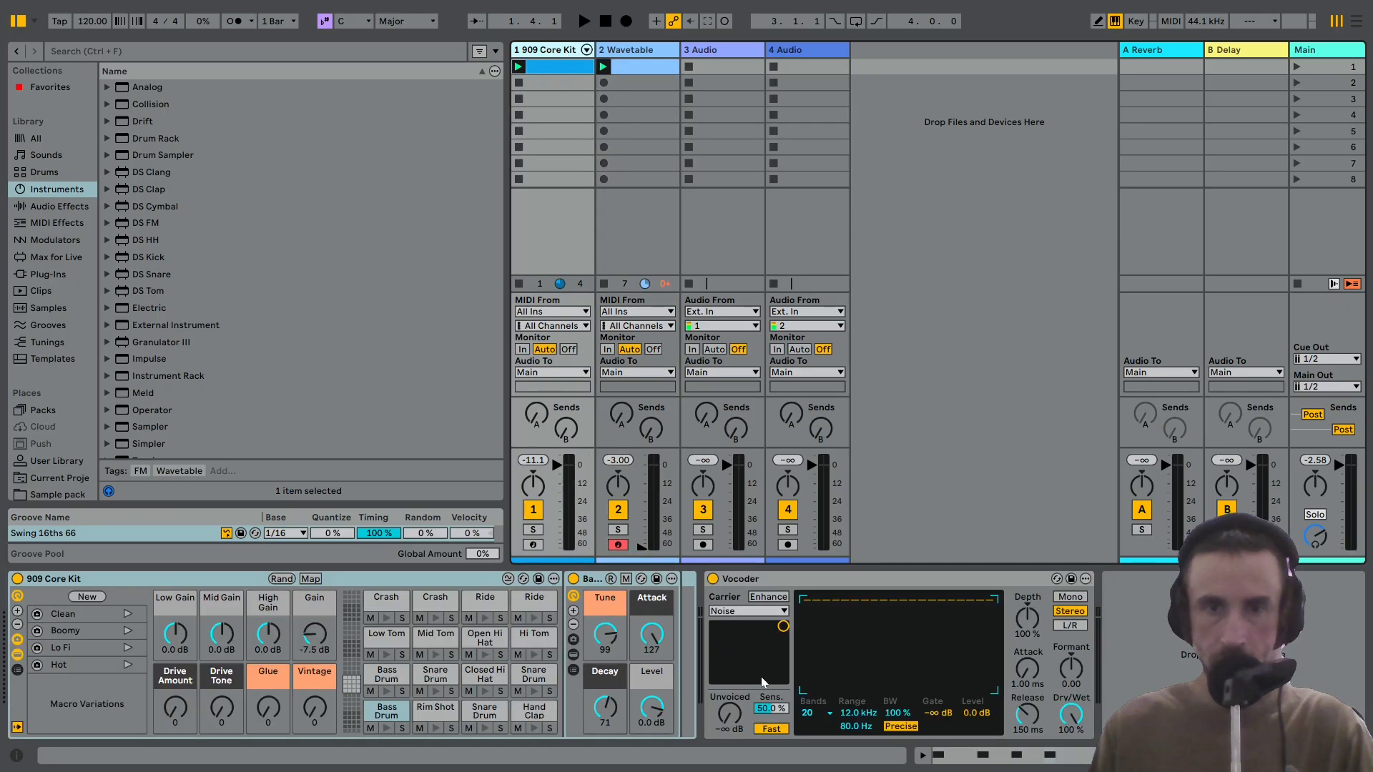
pyautogui.press('space')
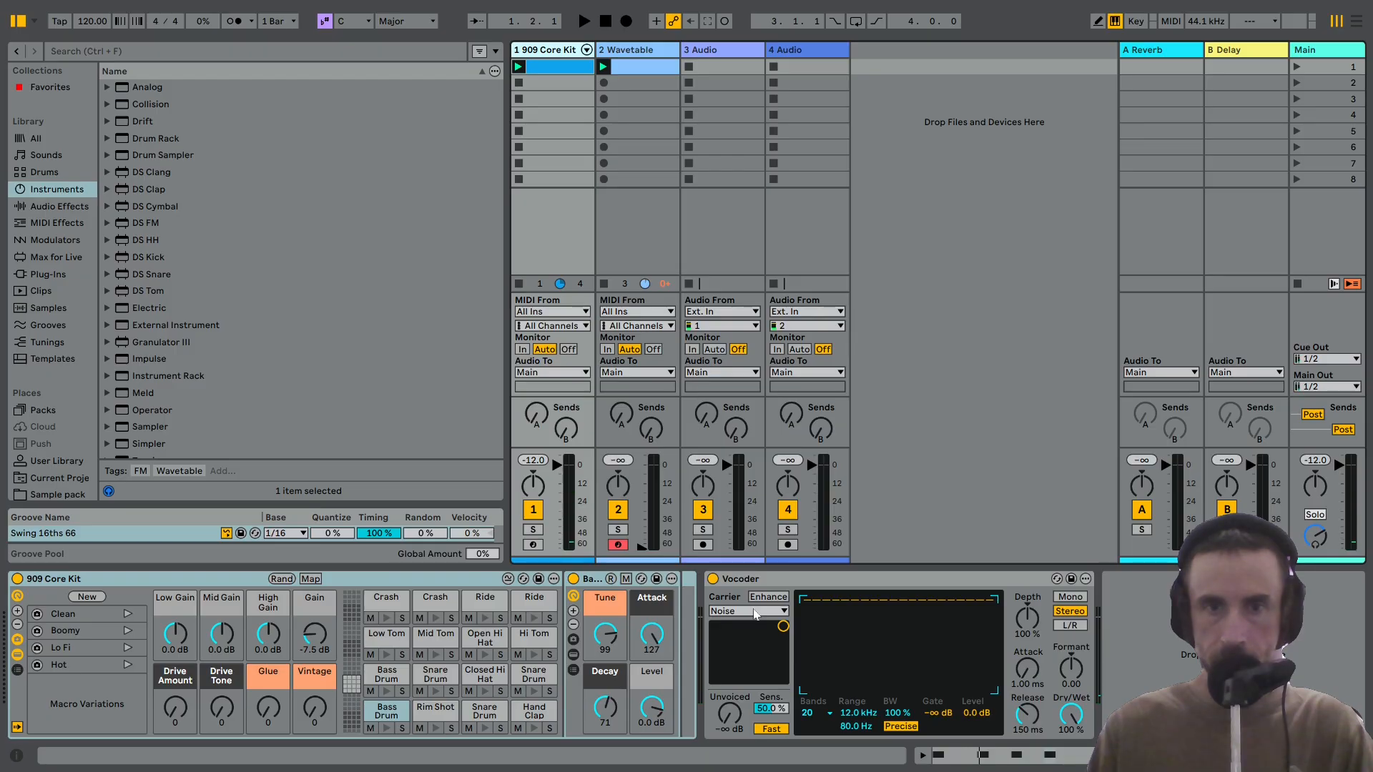
# Set the Vocoder's carrier to External with audio from 2-Wavetable, start playback, and lower its level to -4.3 dB.
pyautogui.click(755, 613)
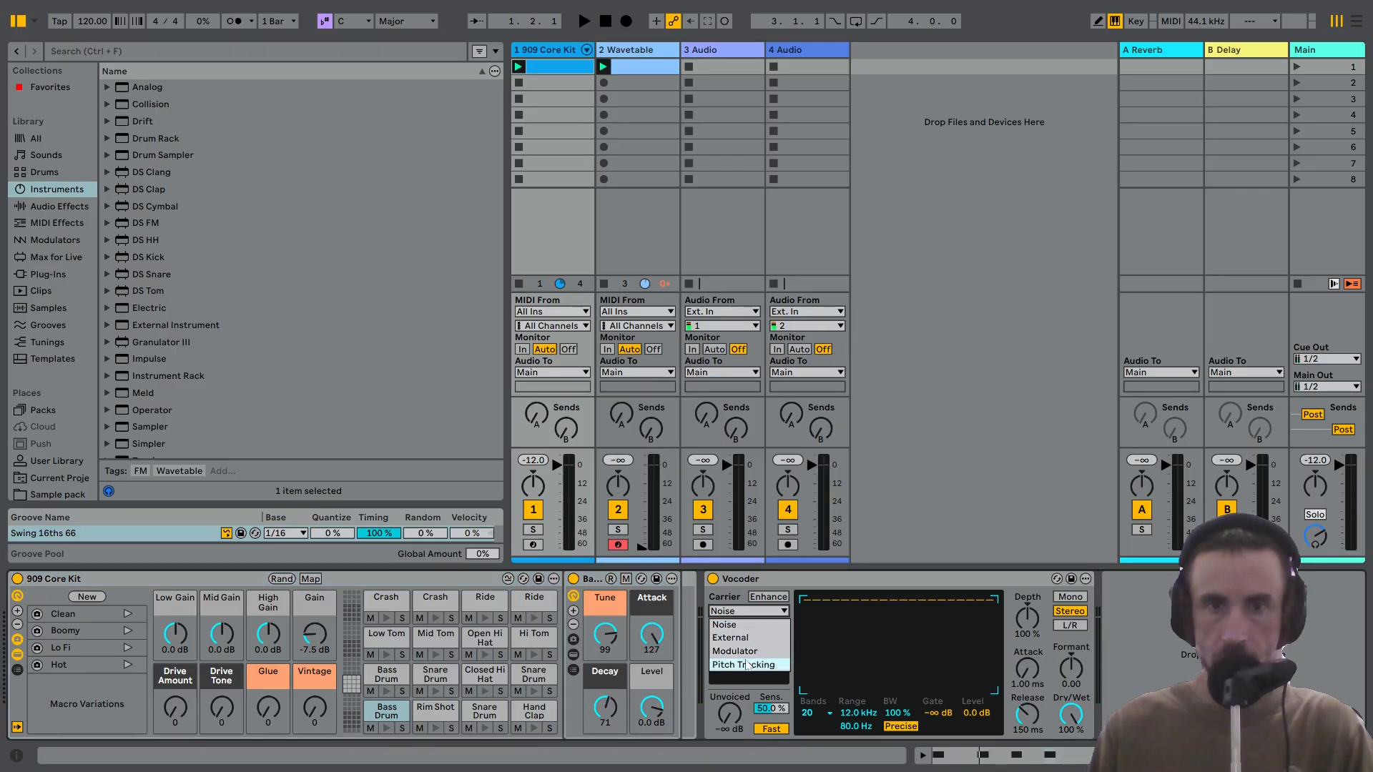
pyautogui.click(736, 637)
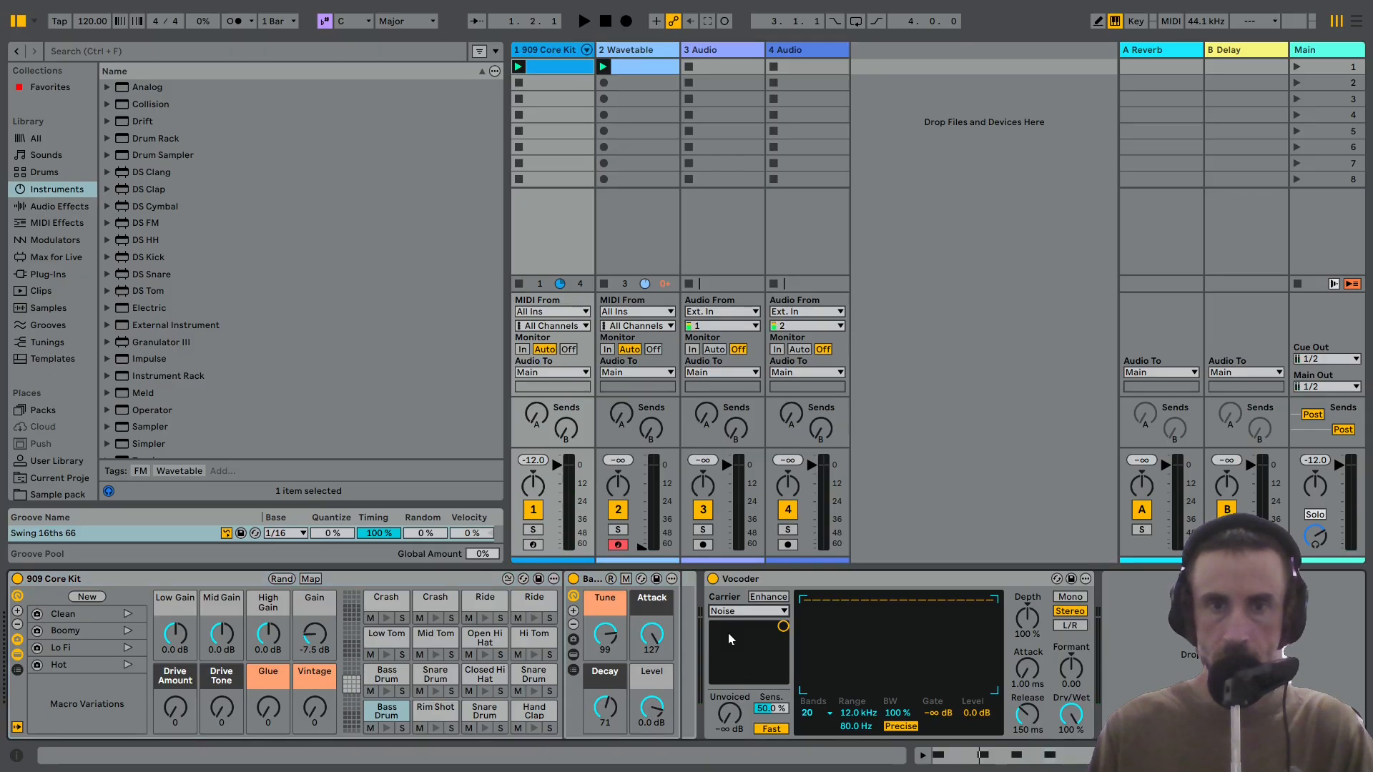
pyautogui.click(740, 637)
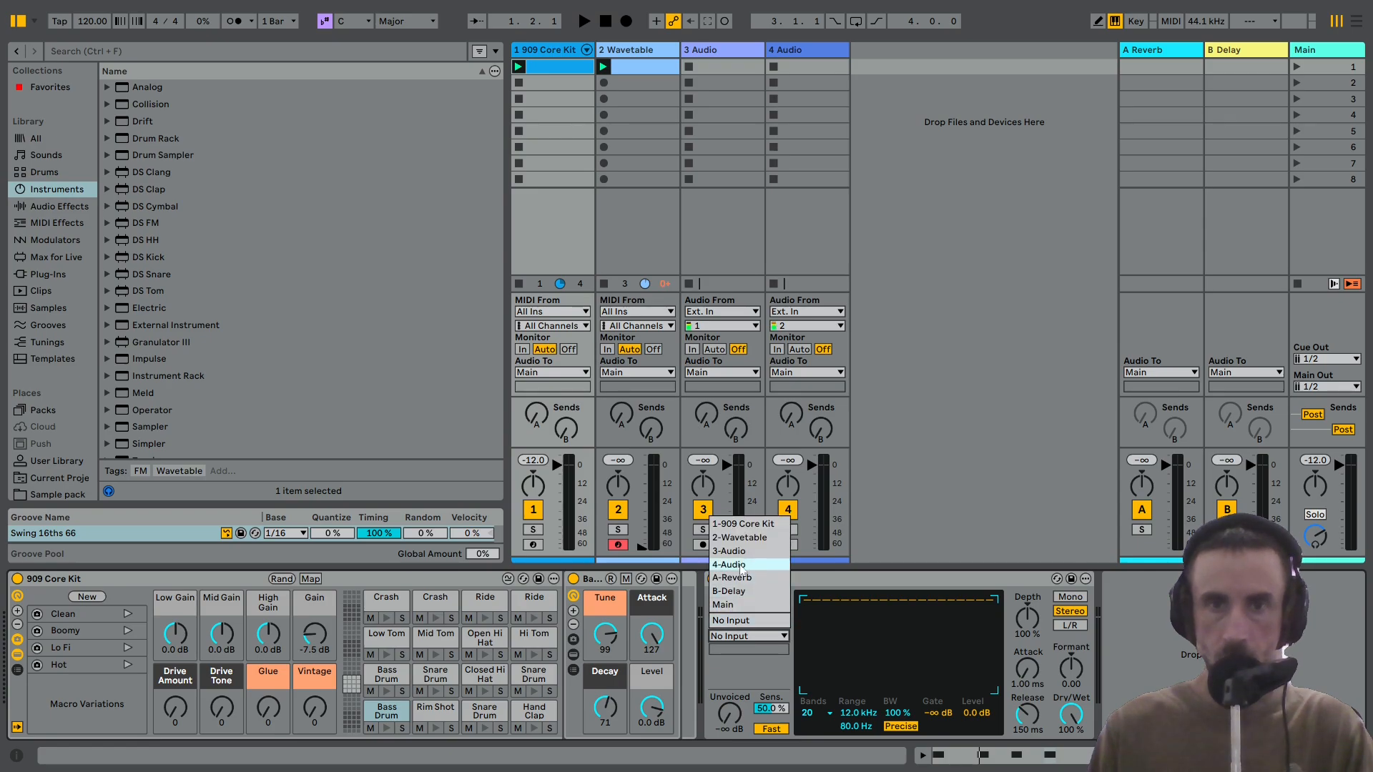
pyautogui.click(744, 537)
pyautogui.press('space')
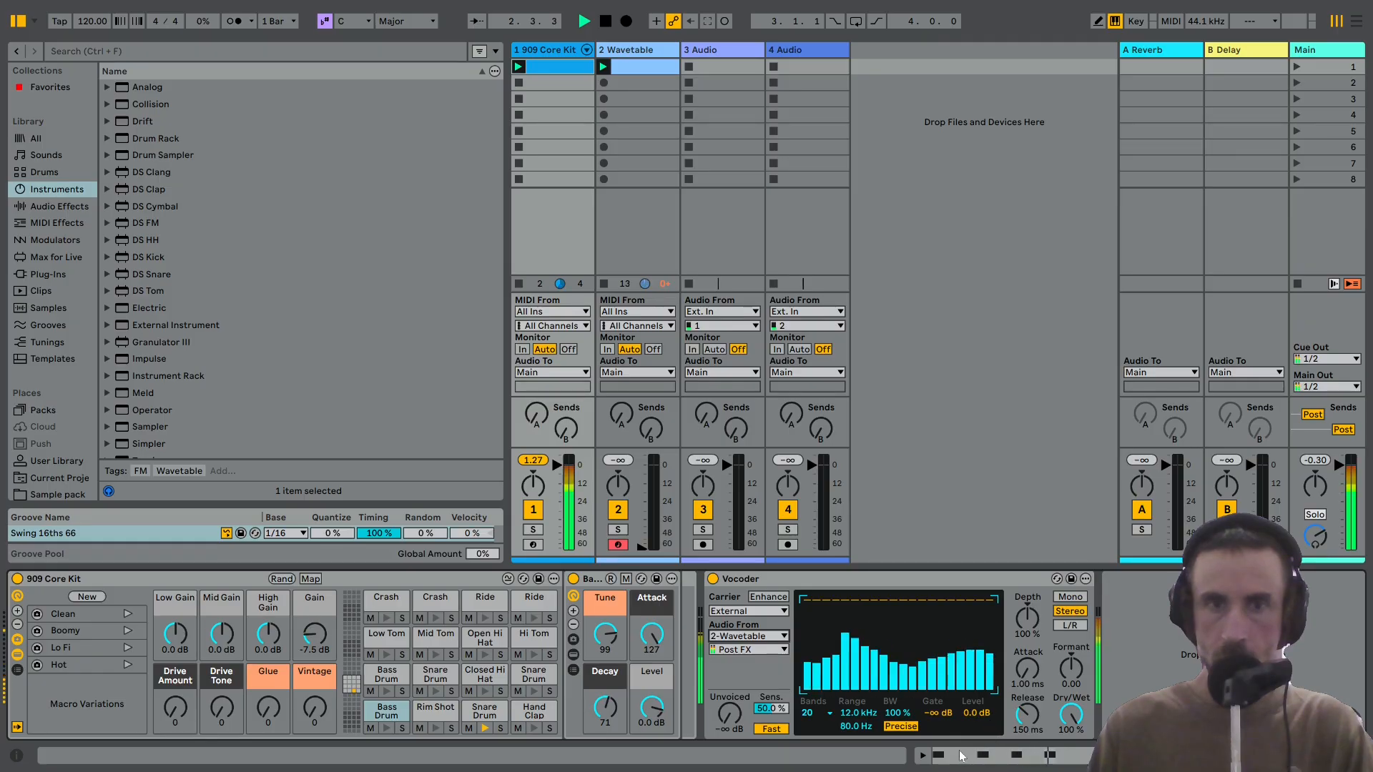
pyautogui.click(970, 714)
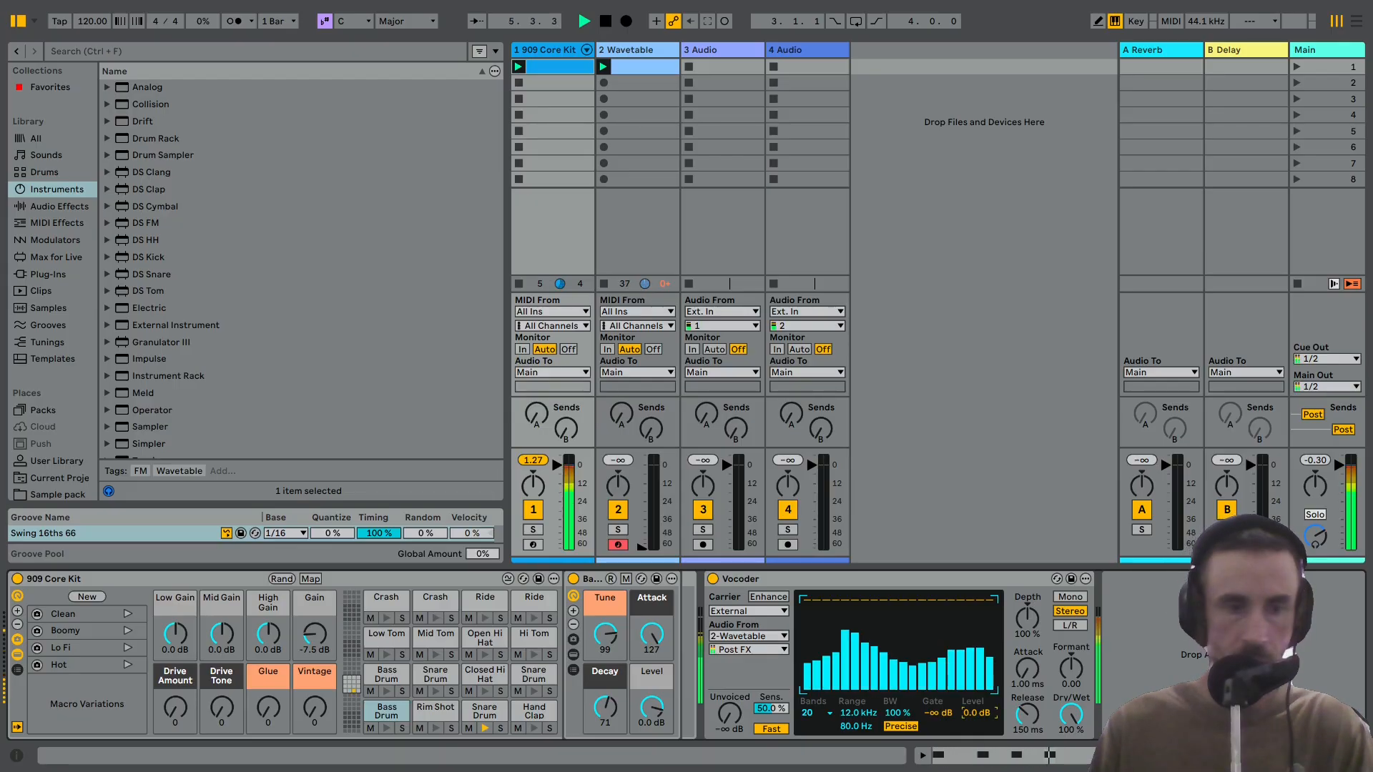
pyautogui.moveTo(970, 714); pyautogui.dragTo(969, 743)
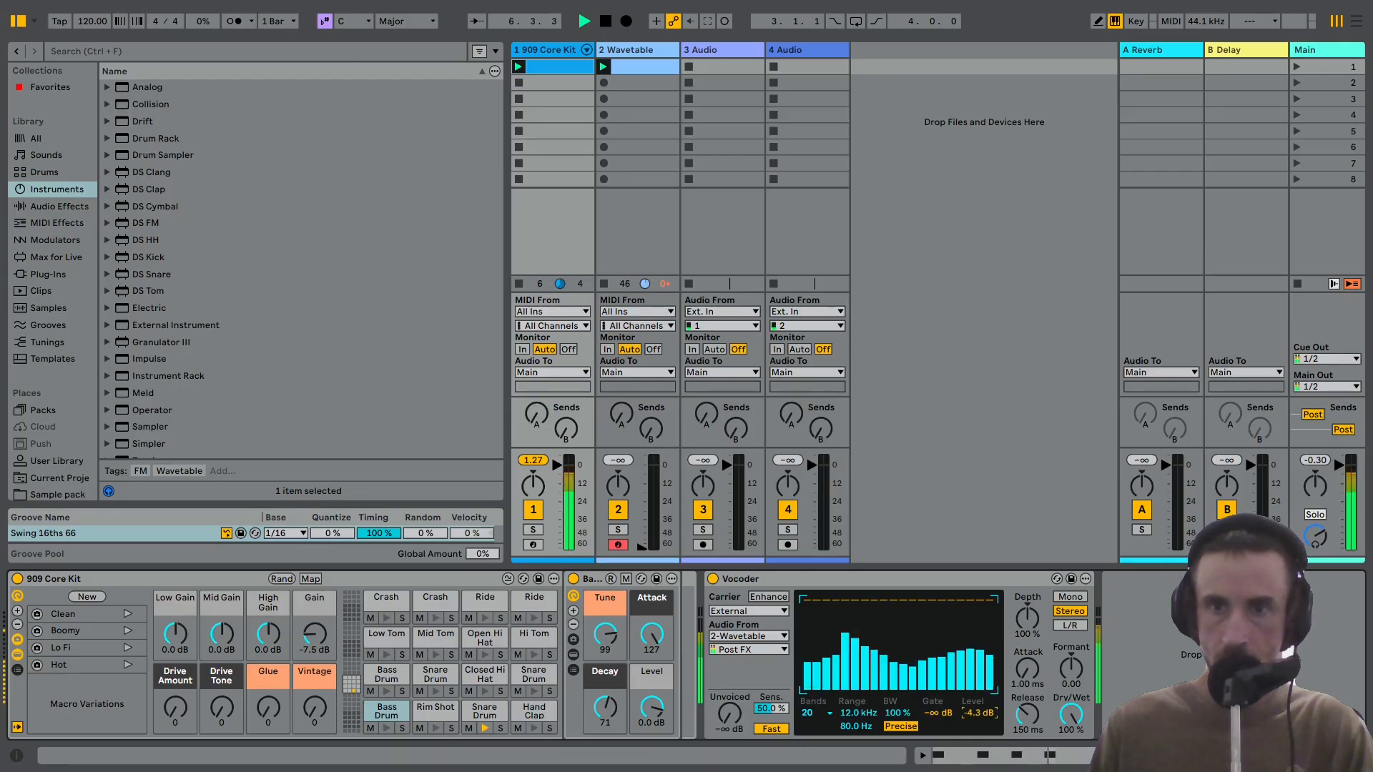
# Transpose the whole Wavetable chord down one octave to A1, C2 and E2, and return to the drum track's devices.
pyautogui.doubleClick(641, 68)
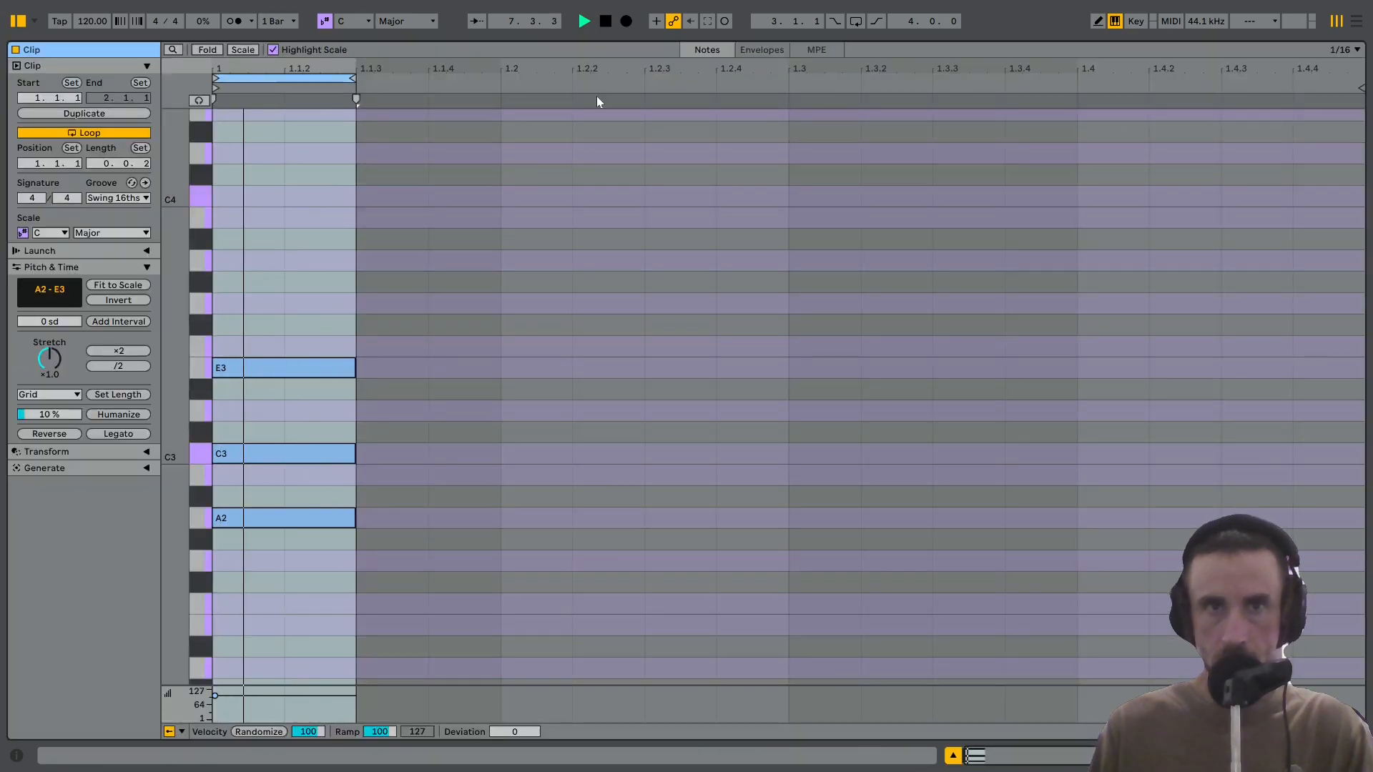
pyautogui.moveTo(240, 582); pyautogui.dragTo(299, 315)
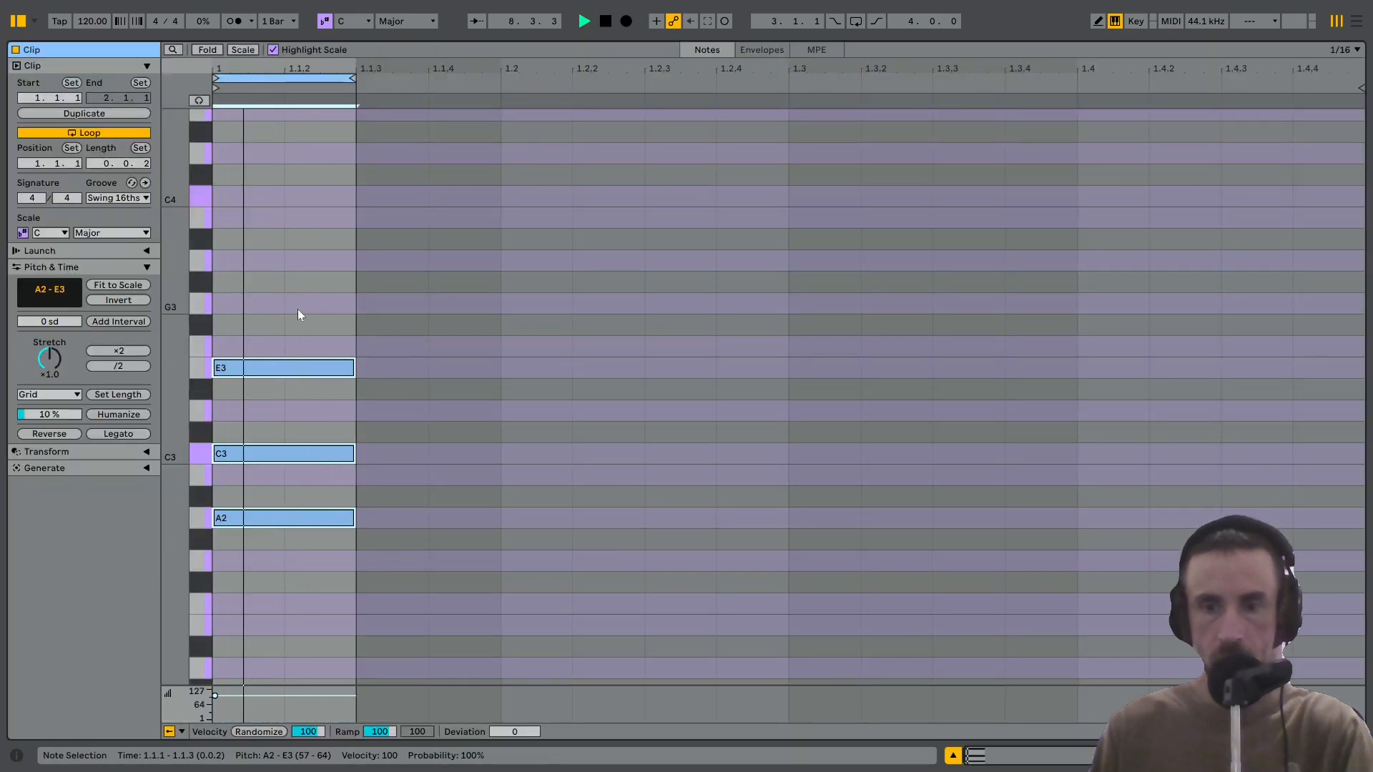
pyautogui.hotkey('shift', 'Down')
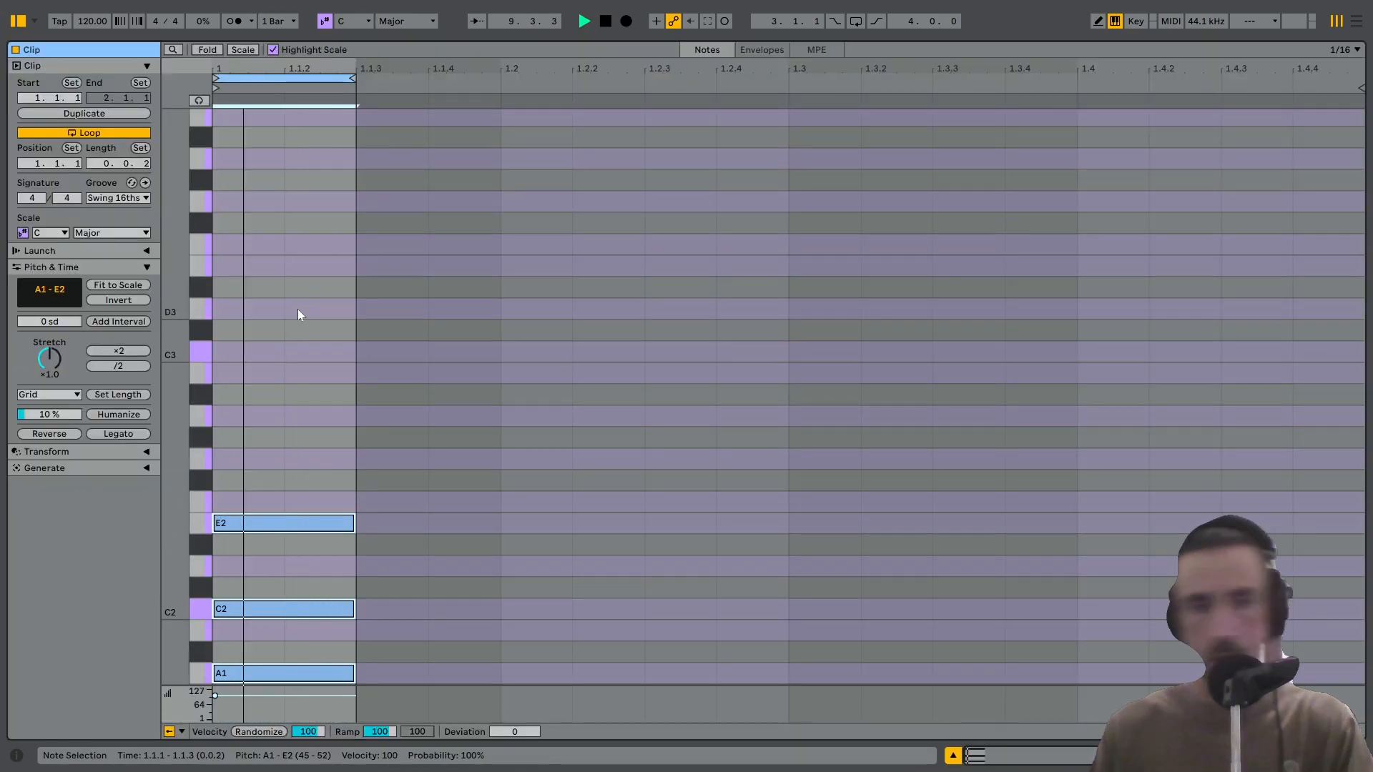
pyautogui.hotkey('shift', 'Tab')
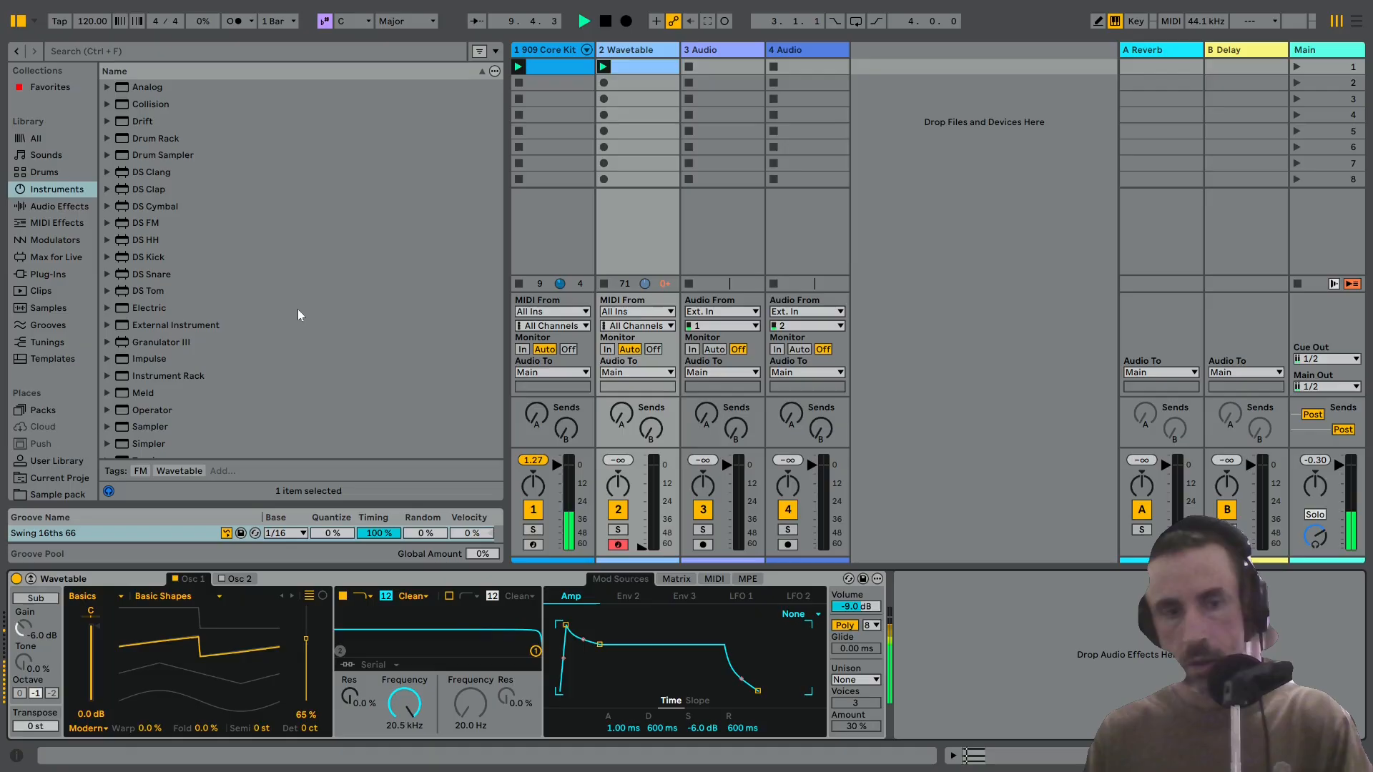
pyautogui.click(552, 49)
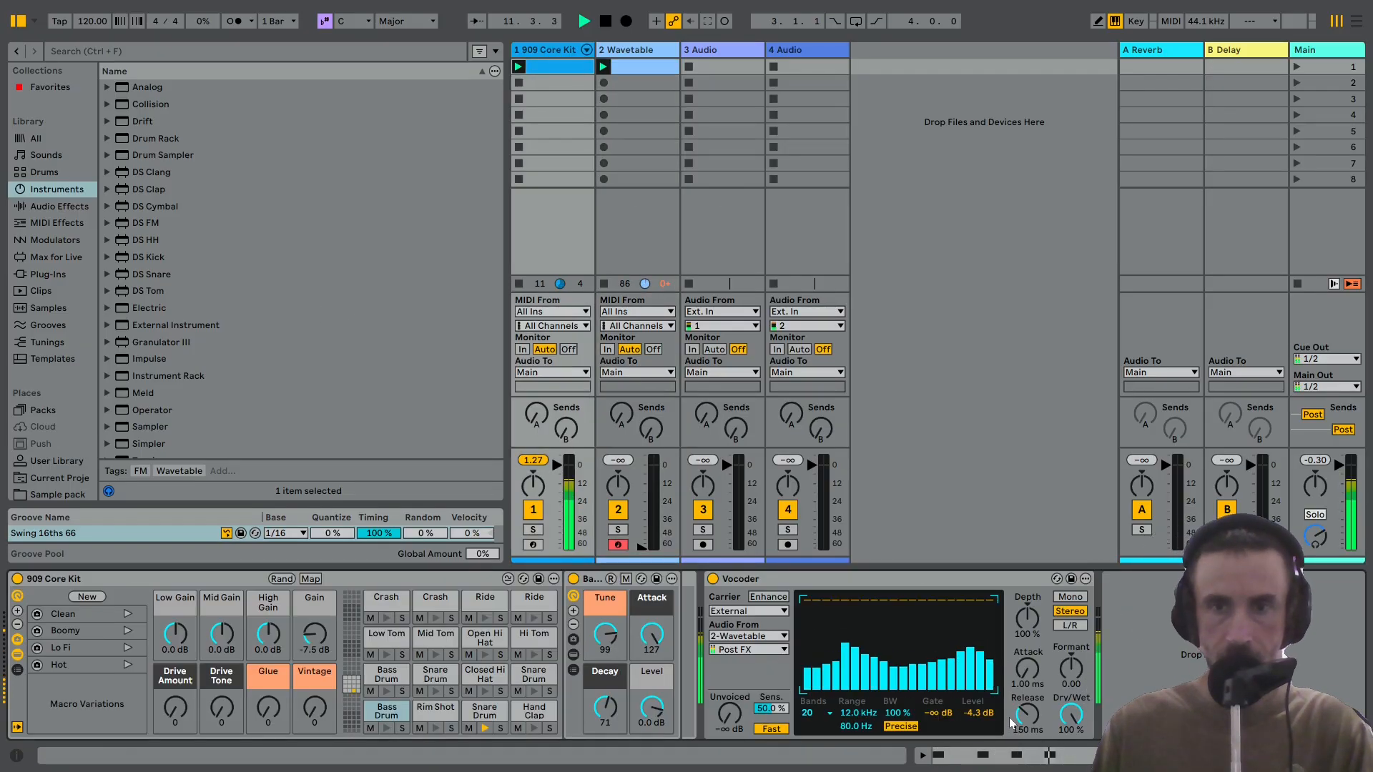
# Set the Vocoder's release to 893 ms and its formant shift to 13.2, and stop playback.
pyautogui.moveTo(1032, 715); pyautogui.dragTo(1031, 671)
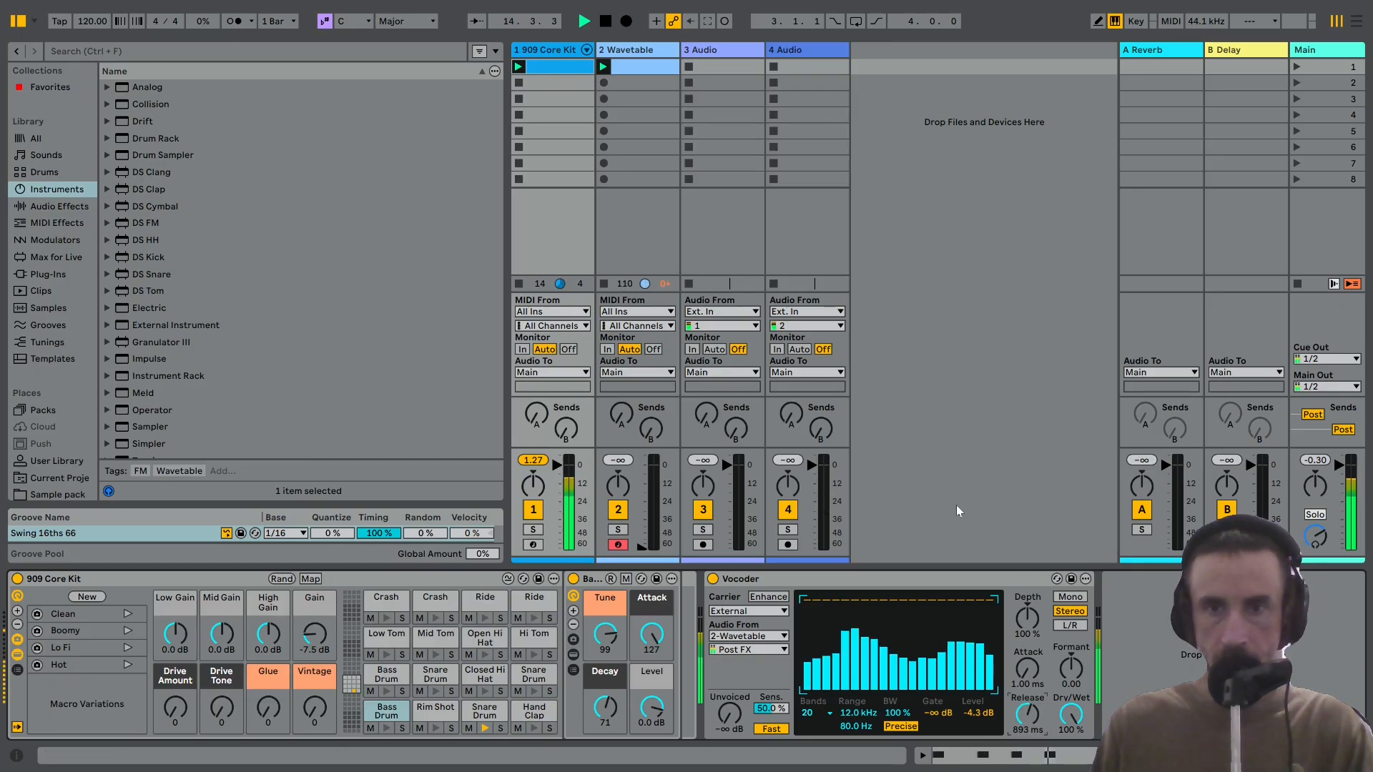
pyautogui.moveTo(1071, 670); pyautogui.dragTo(1071, 660)
pyautogui.press('space')
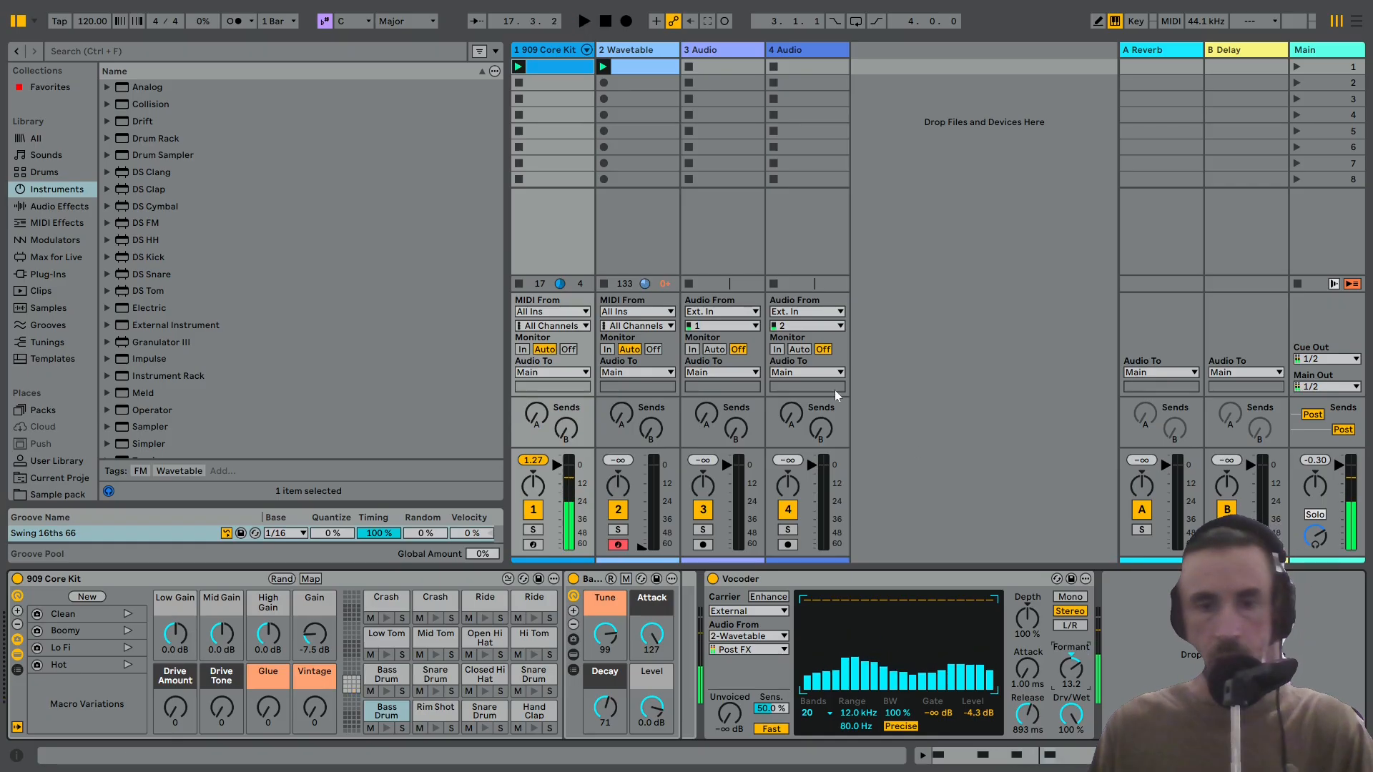
# Find the Max for Live device STEPS.amxd and load it after the Vocoder on the 909 drum track.
pyautogui.click(46, 242)
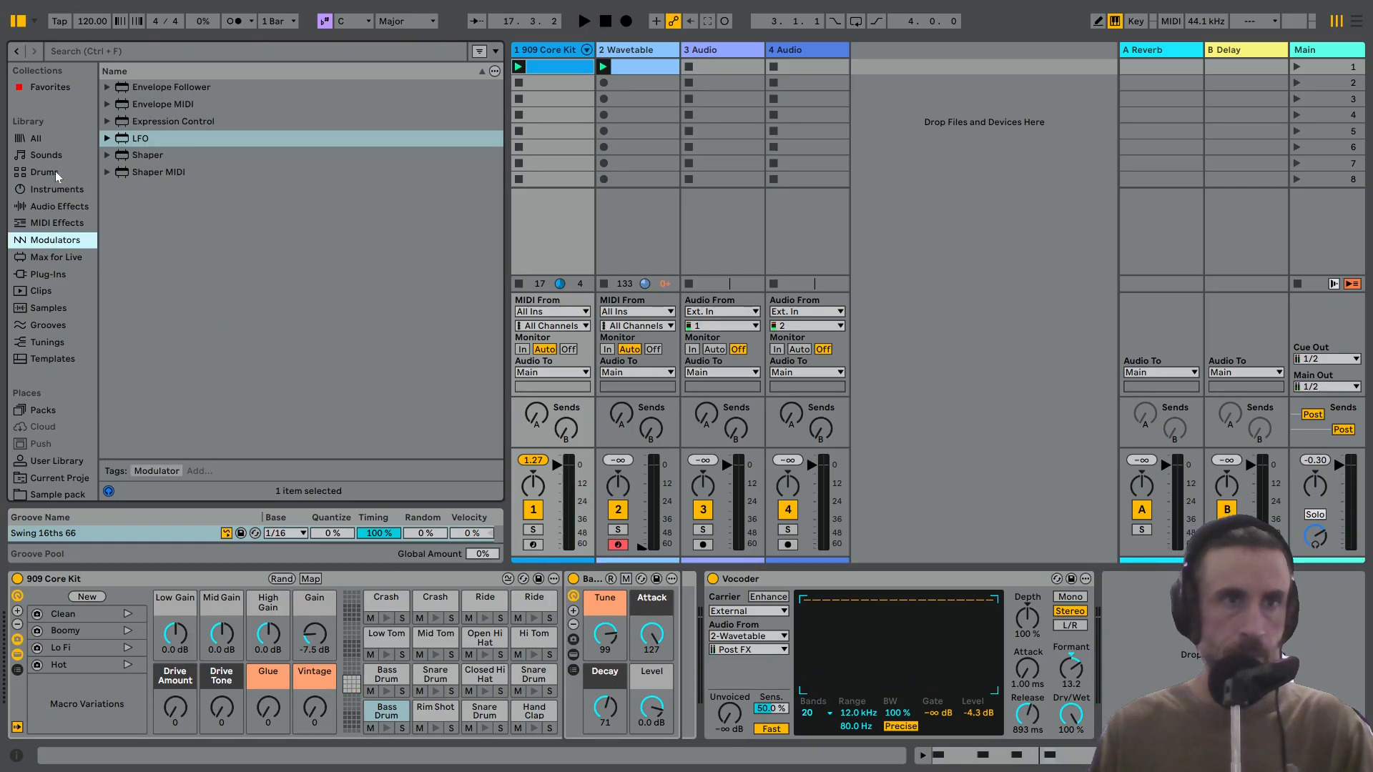
pyautogui.click(55, 259)
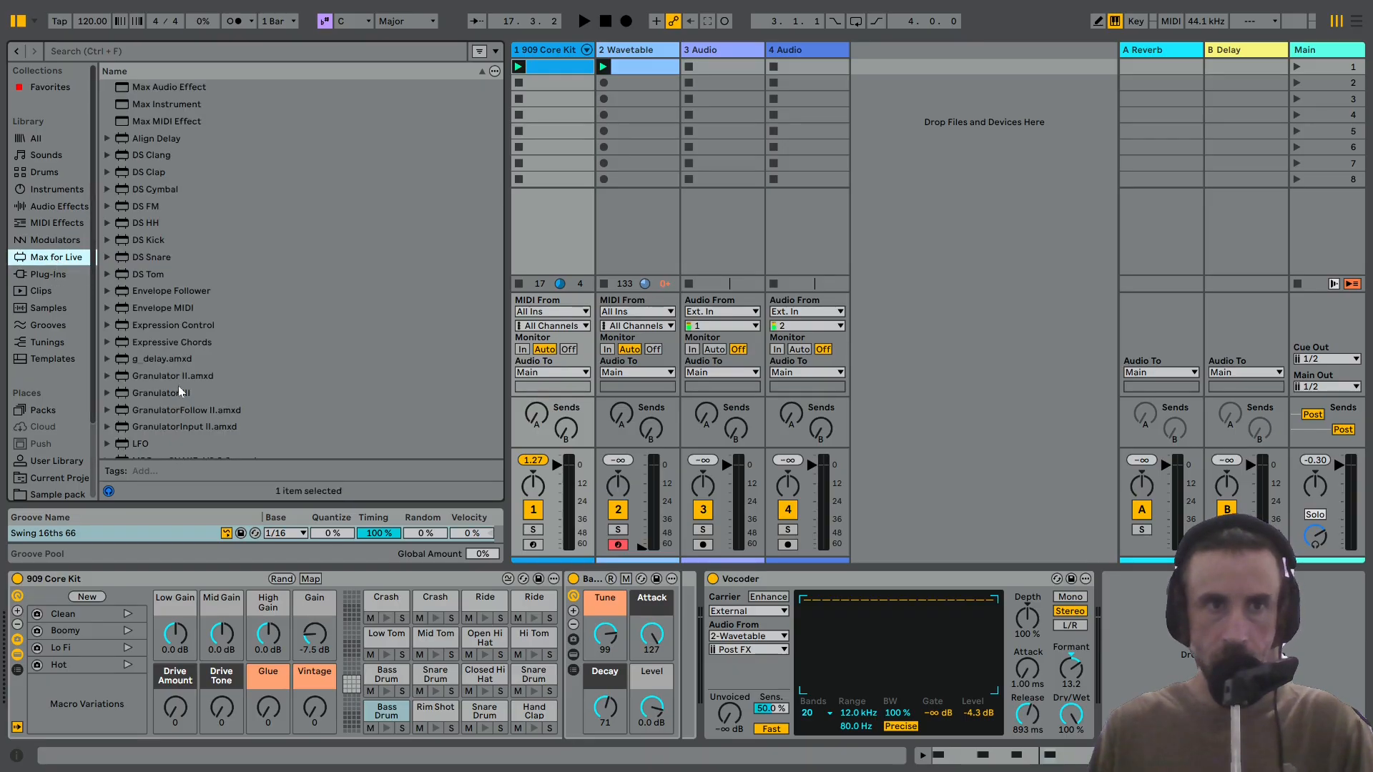
pyautogui.scroll(-3, 176, 375)
pyautogui.scroll(-5, 172, 370)
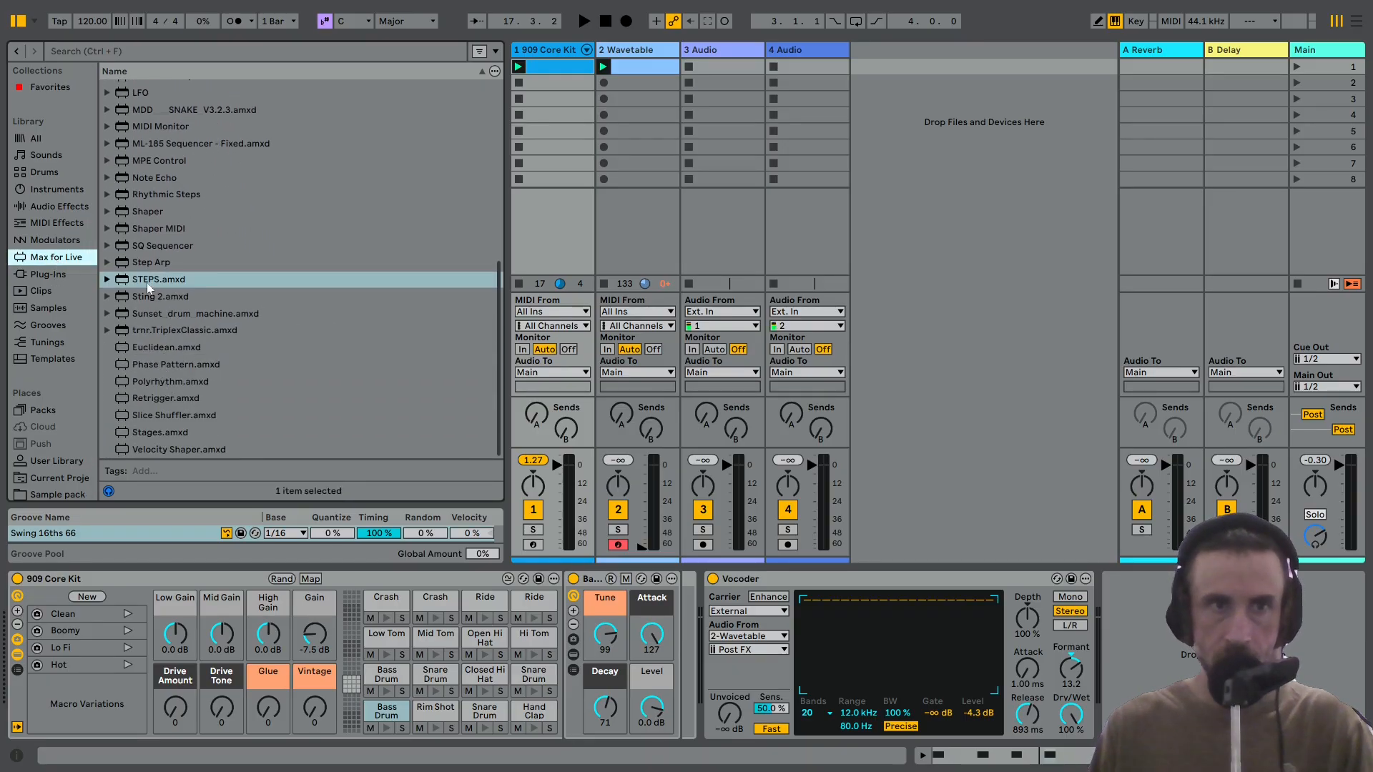
pyautogui.click(148, 279)
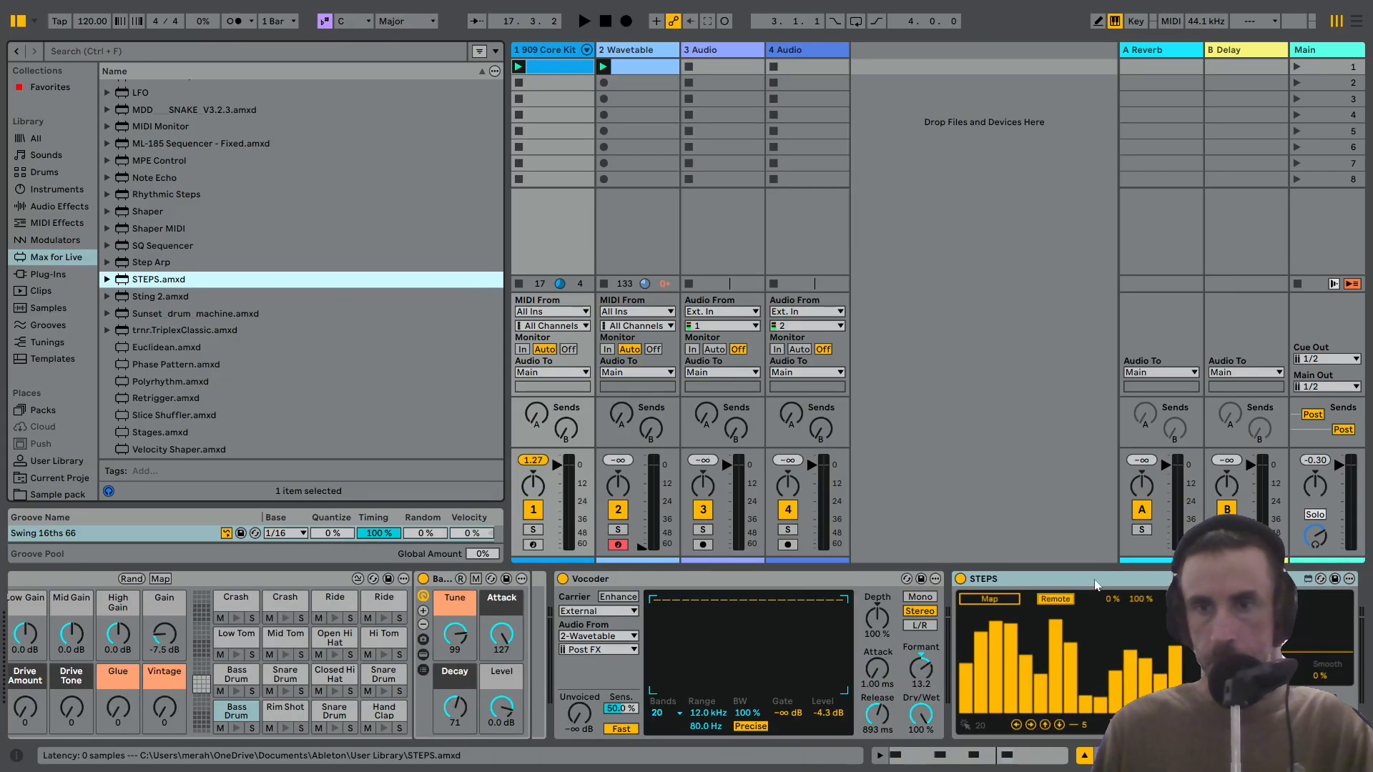
pyautogui.hscroll(2, 1010, 597)
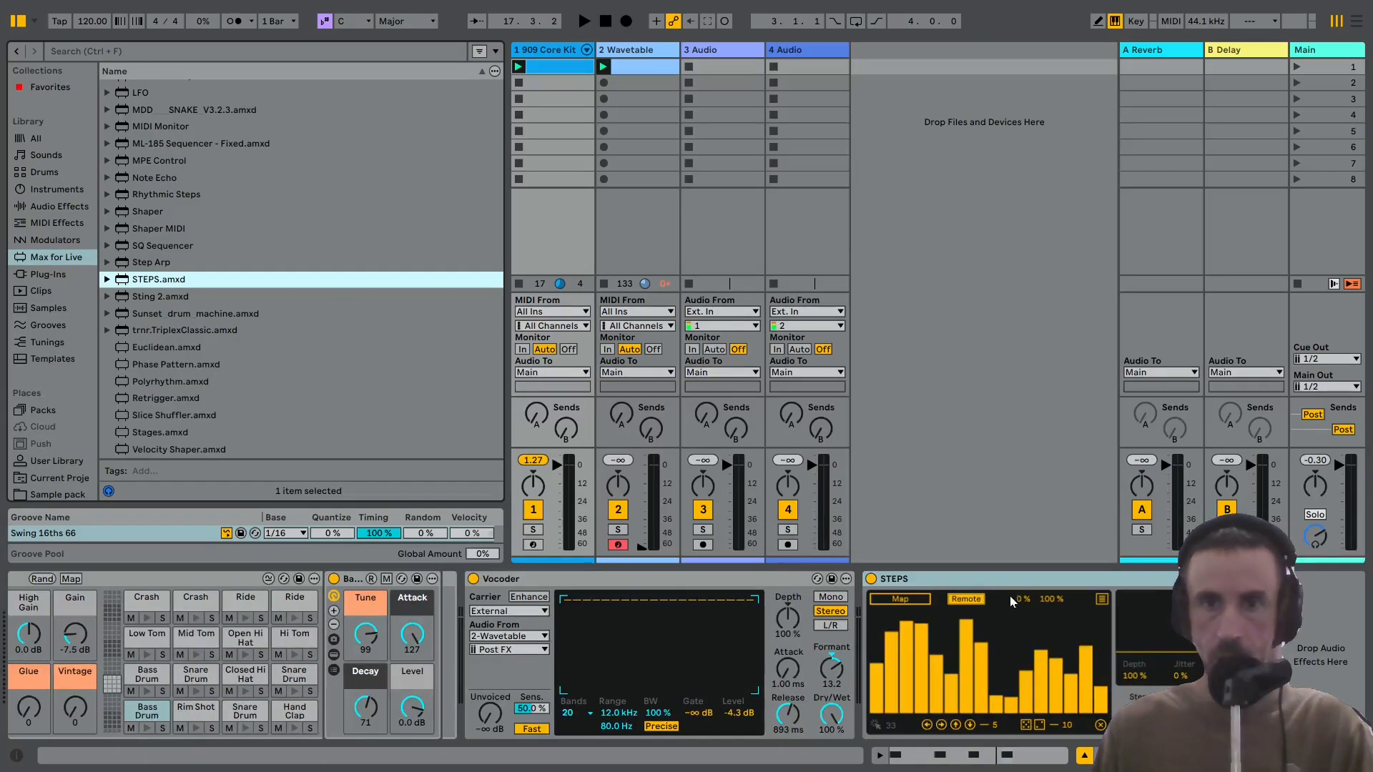
# Map STEPS to the Vocoder's formant shift and start playback to hear the modulation.
pyautogui.click(891, 599)
pyautogui.click(832, 670)
pyautogui.press('space')
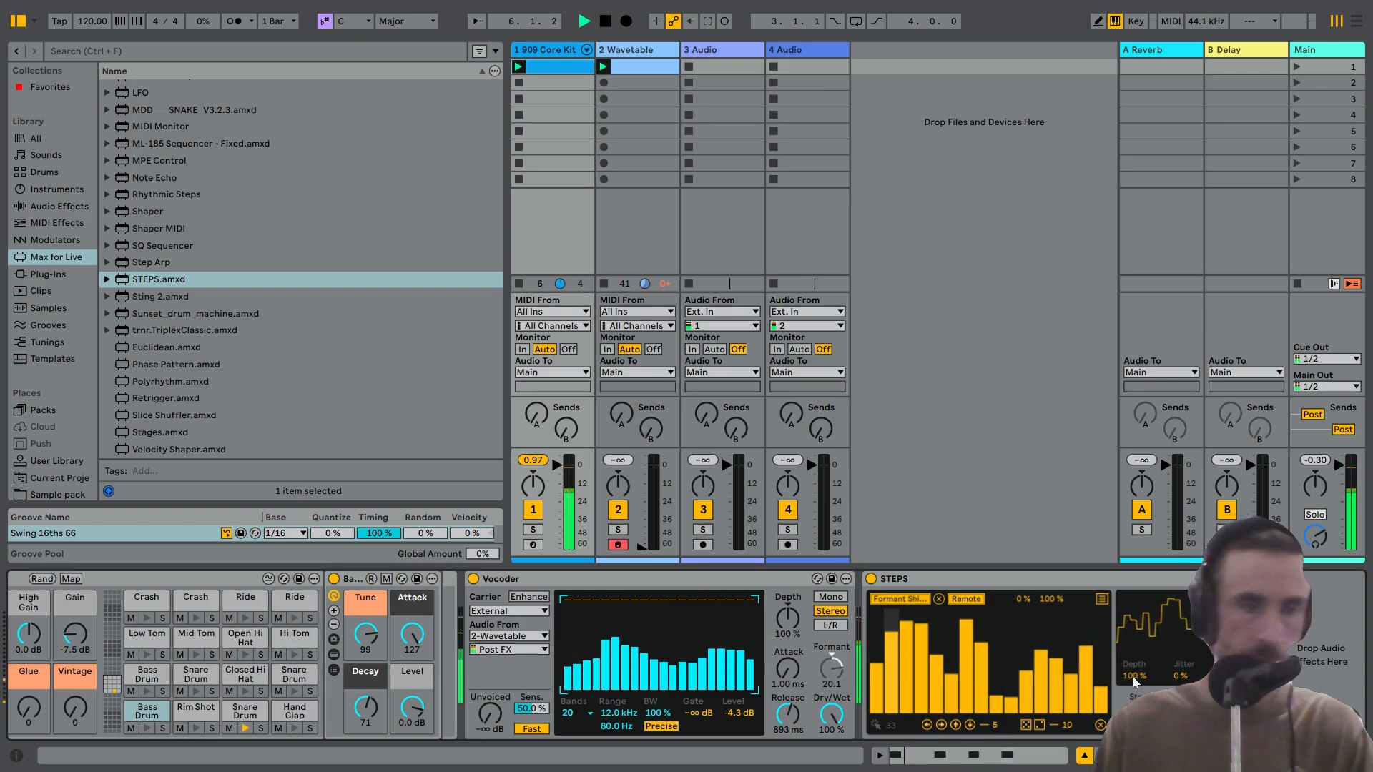
# Reduce the STEPS modulation depth to 38 % and set the formant mapping range to 34–93 %.
pyautogui.moveTo(1134, 681); pyautogui.dragTo(1134, 704)
pyautogui.moveTo(1022, 599); pyautogui.dragTo(1022, 590)
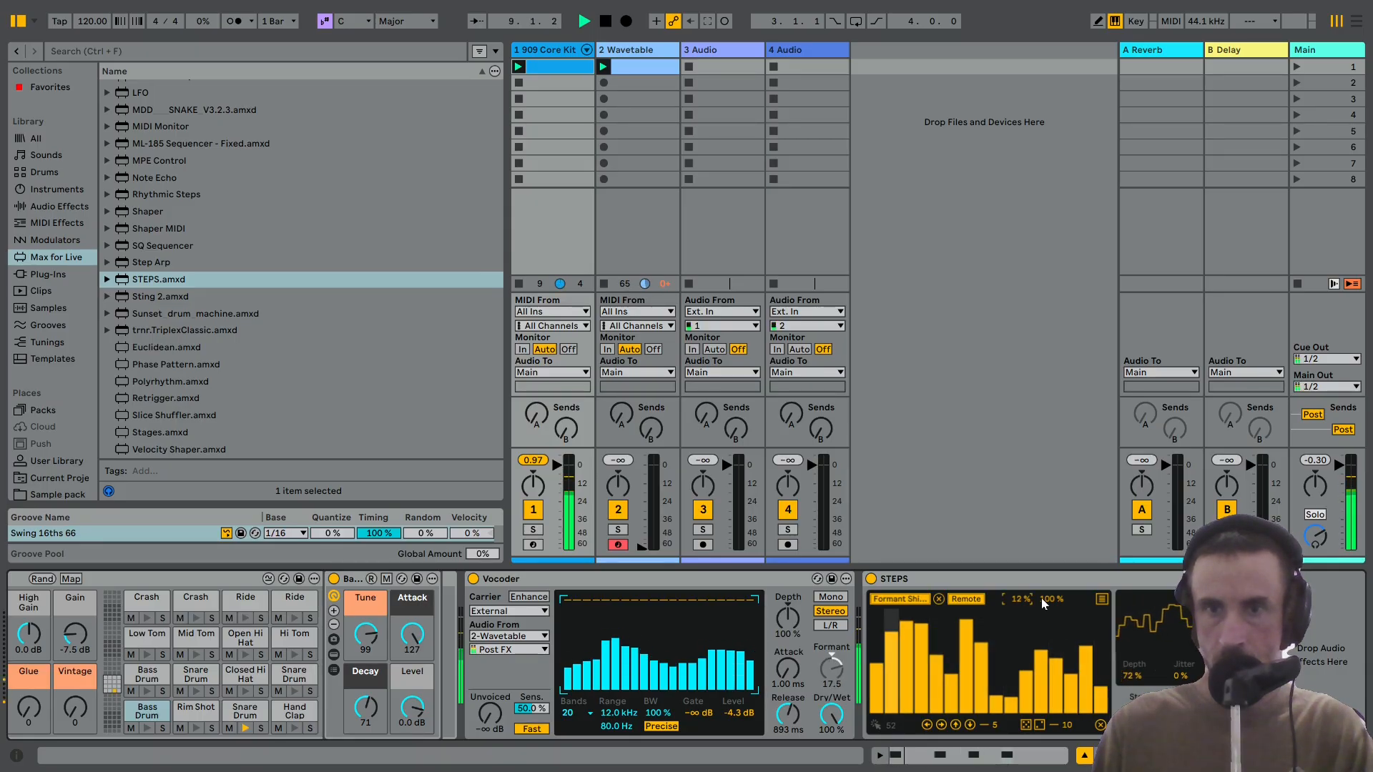
pyautogui.moveTo(1022, 591); pyautogui.dragTo(1022, 585)
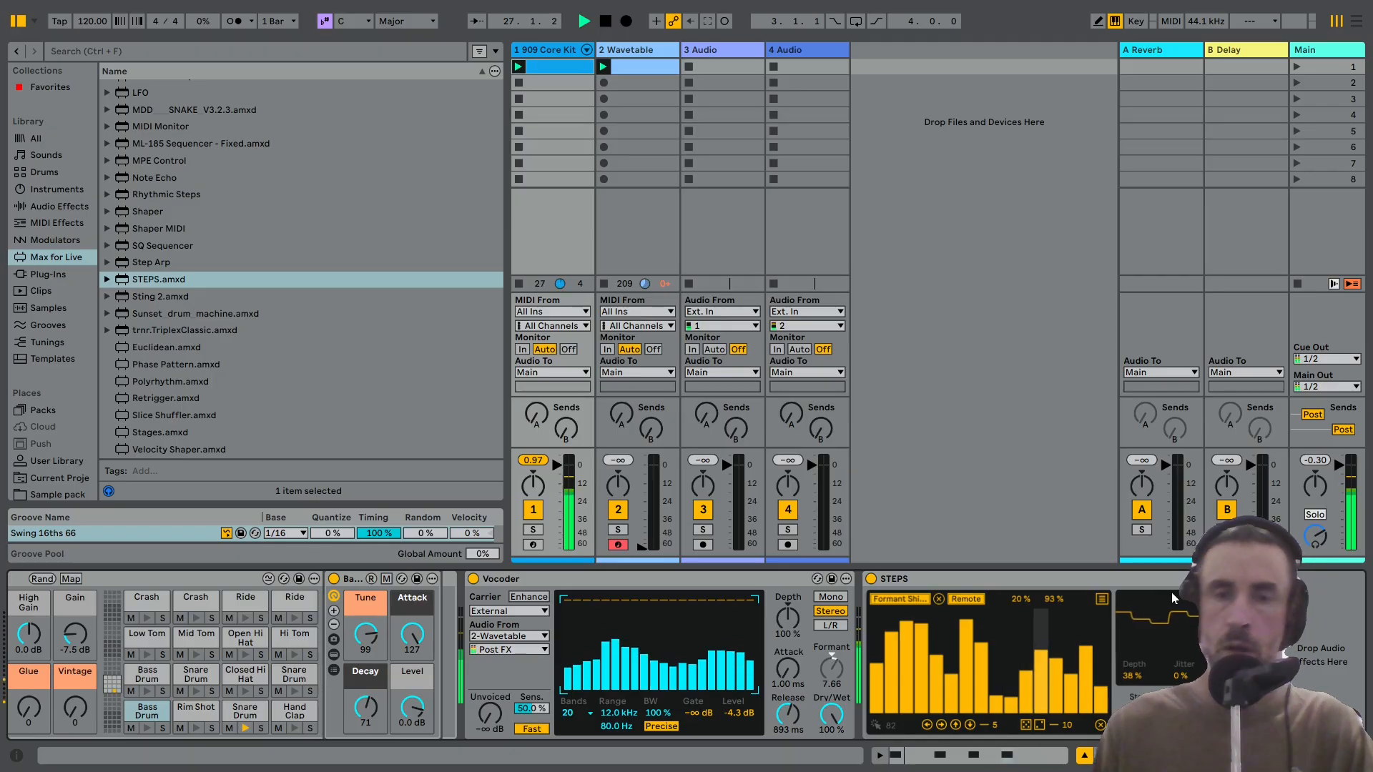
pyautogui.moveTo(1017, 604); pyautogui.dragTo(1017, 594)
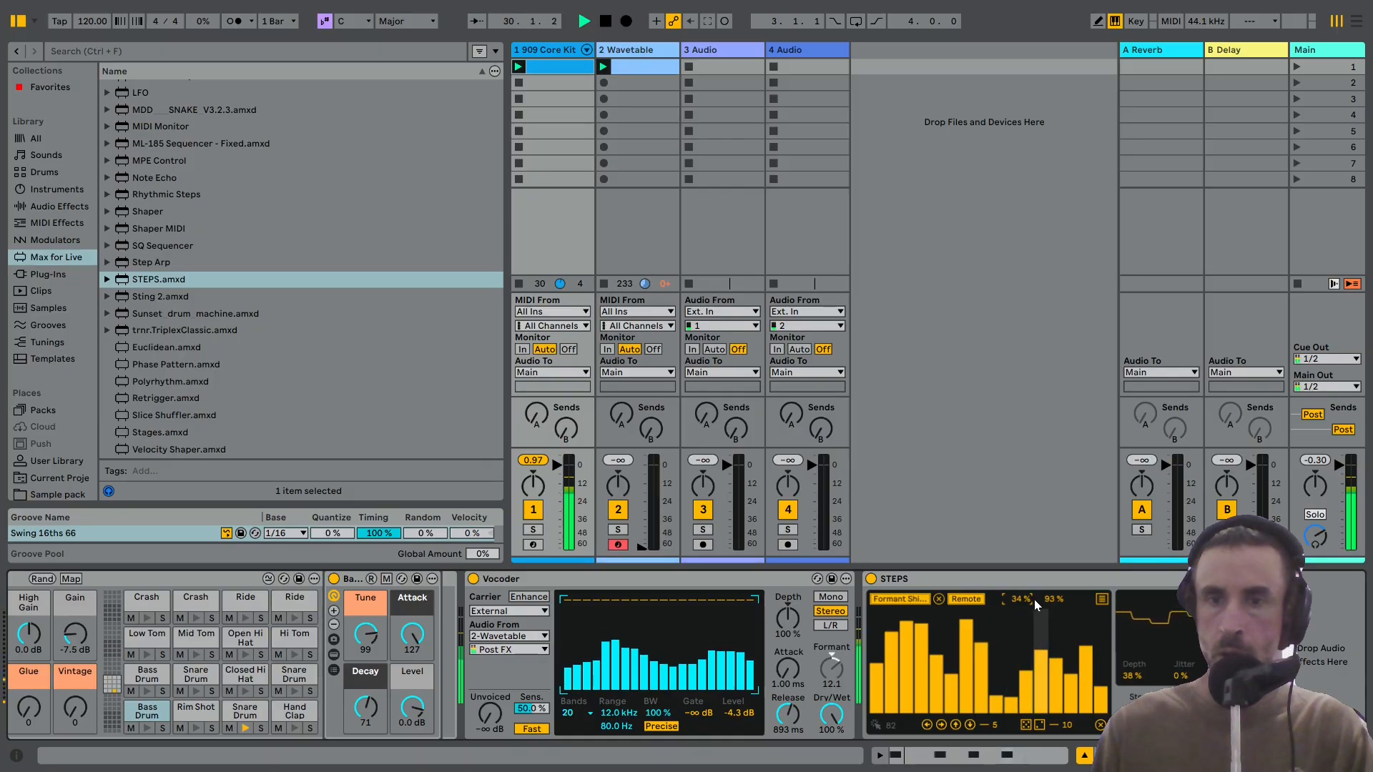
# Shorten the STEPS pattern to seven steps, redraw the step heights with the third step lowest, and set the jitter to 2 %.
pyautogui.moveTo(1138, 704); pyautogui.dragTo(1137, 729)
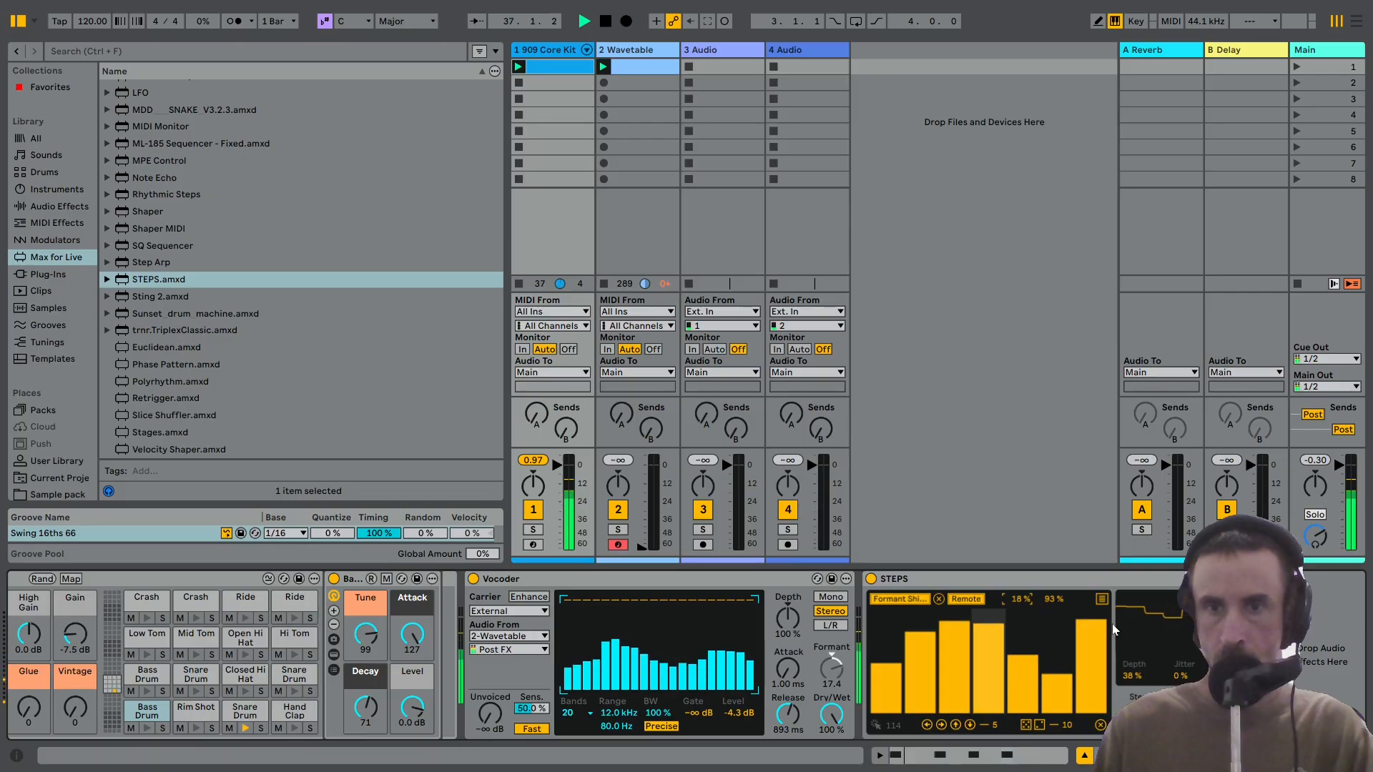
pyautogui.moveTo(953, 653); pyautogui.dragTo(954, 708)
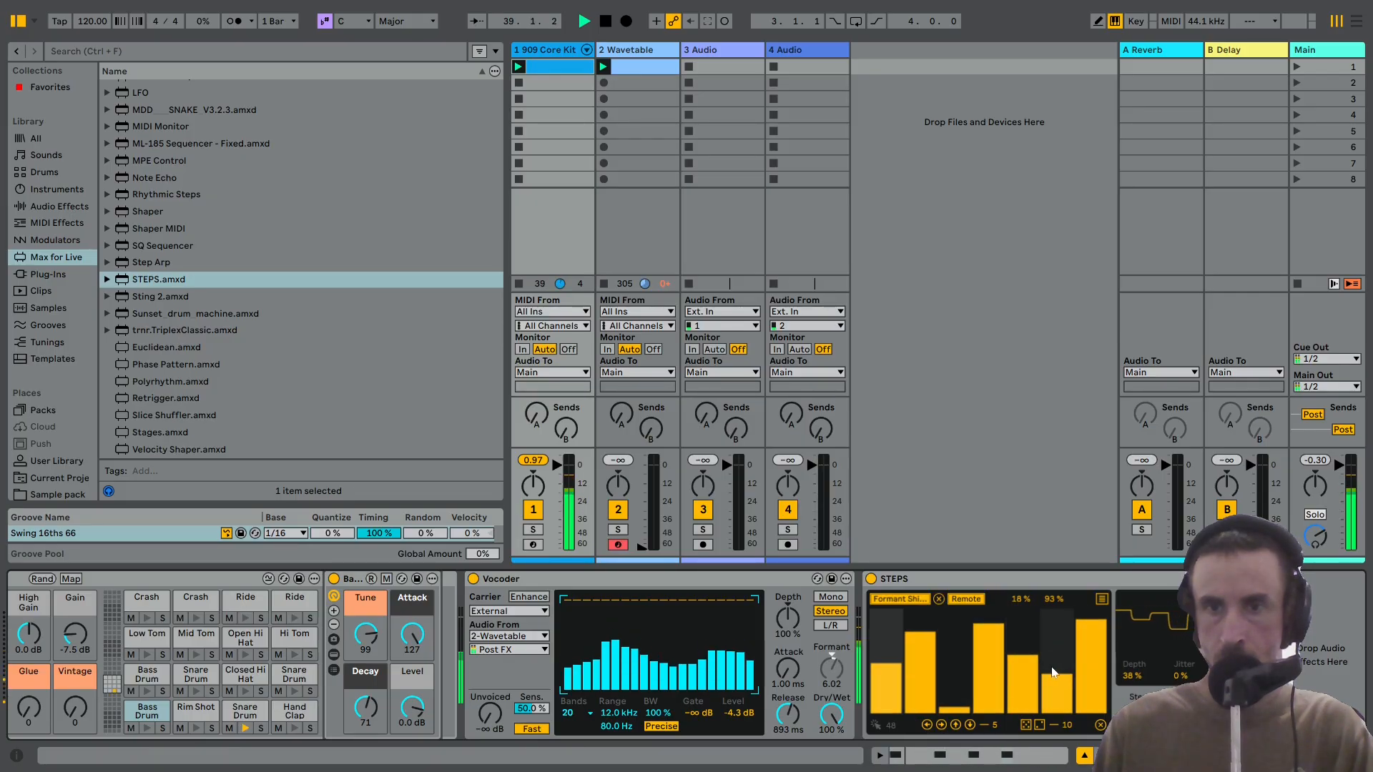
pyautogui.click(994, 679)
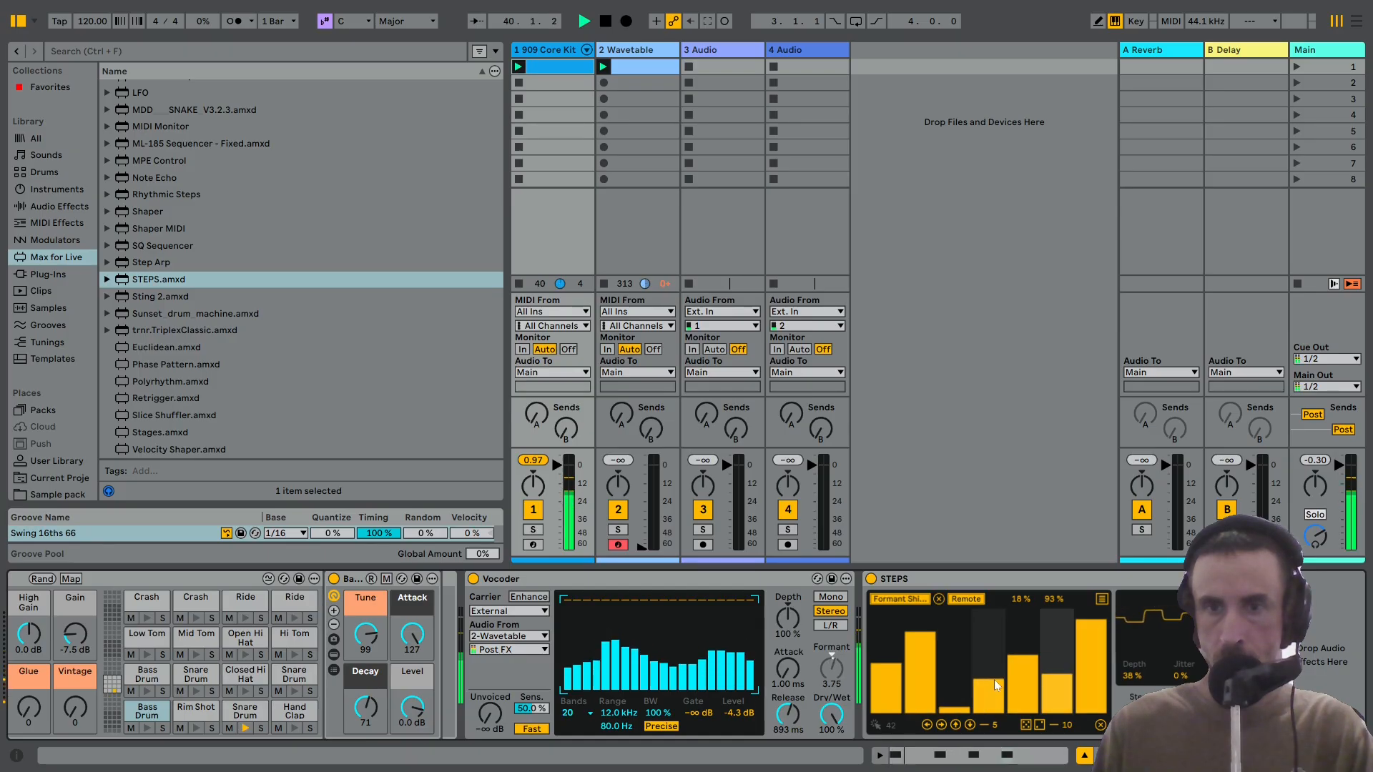
pyautogui.click(1049, 640)
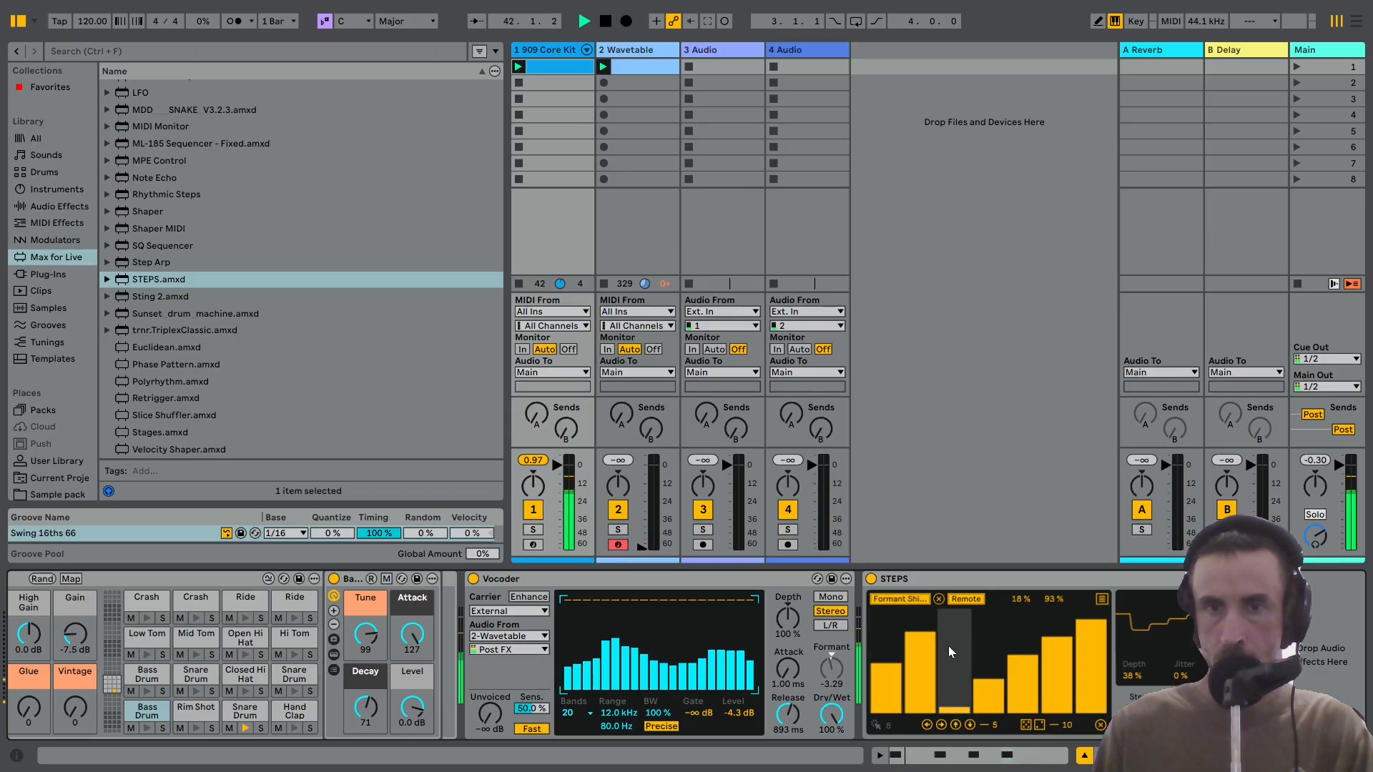
pyautogui.click(921, 675)
pyautogui.click(893, 639)
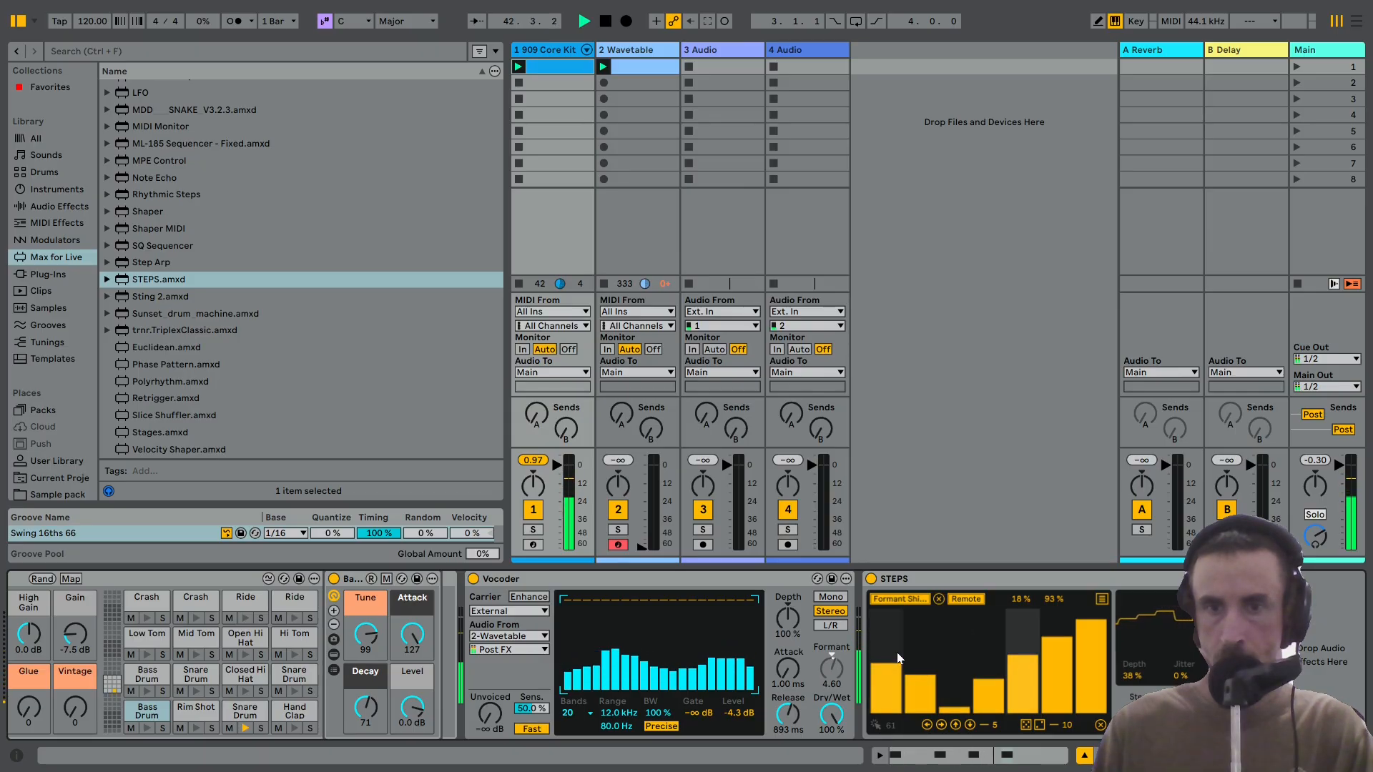
pyautogui.click(1023, 639)
pyautogui.click(1056, 672)
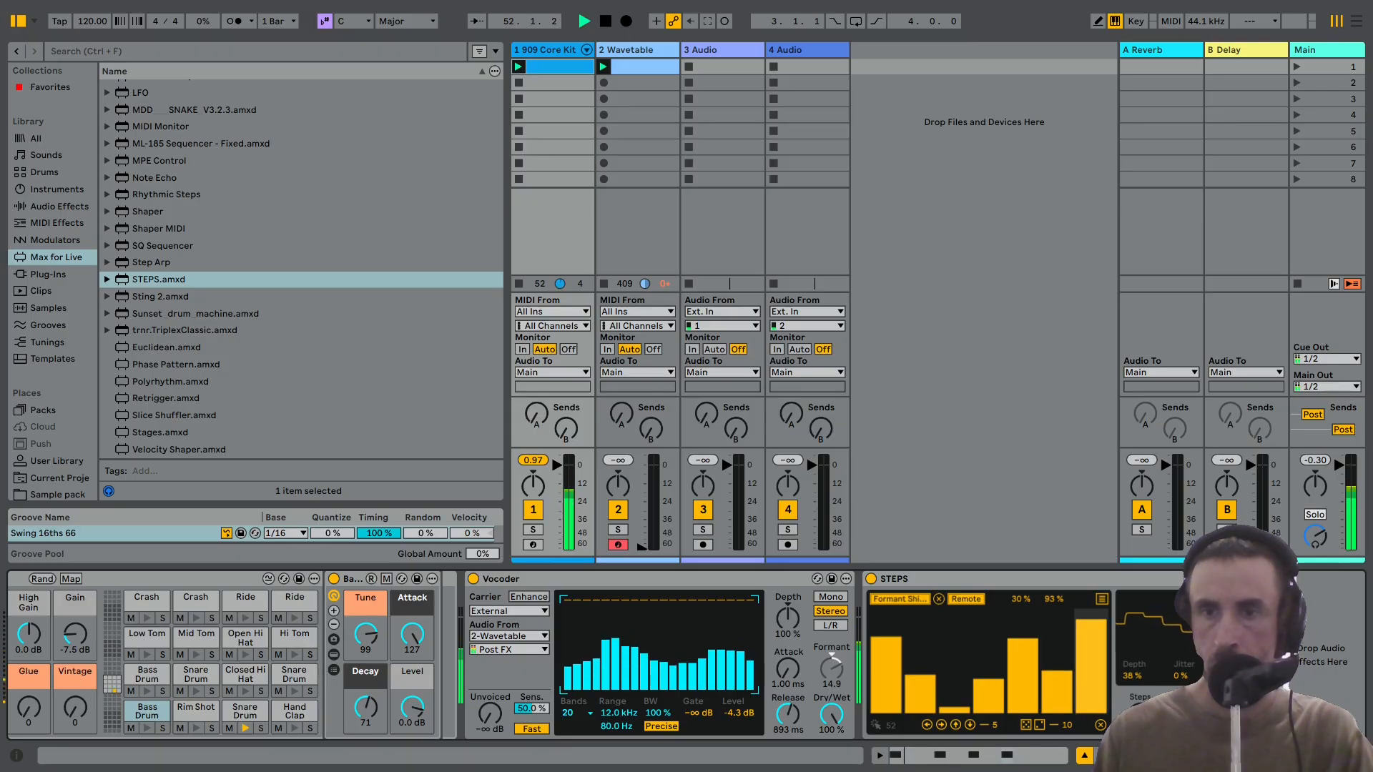
pyautogui.moveTo(1180, 678); pyautogui.dragTo(1180, 676)
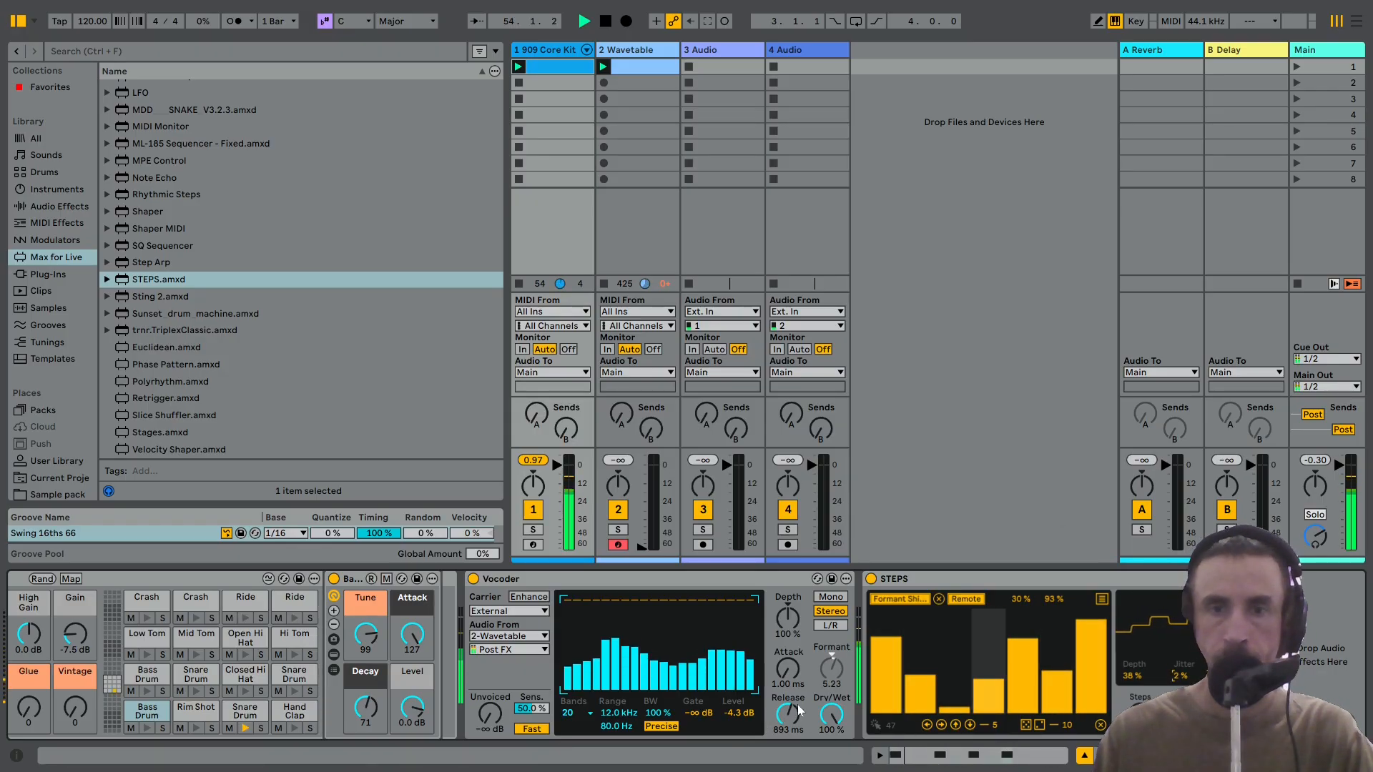
# Set the Vocoder's release to 298 ms and its number of bands to 8.
pyautogui.moveTo(788, 715); pyautogui.dragTo(788, 731)
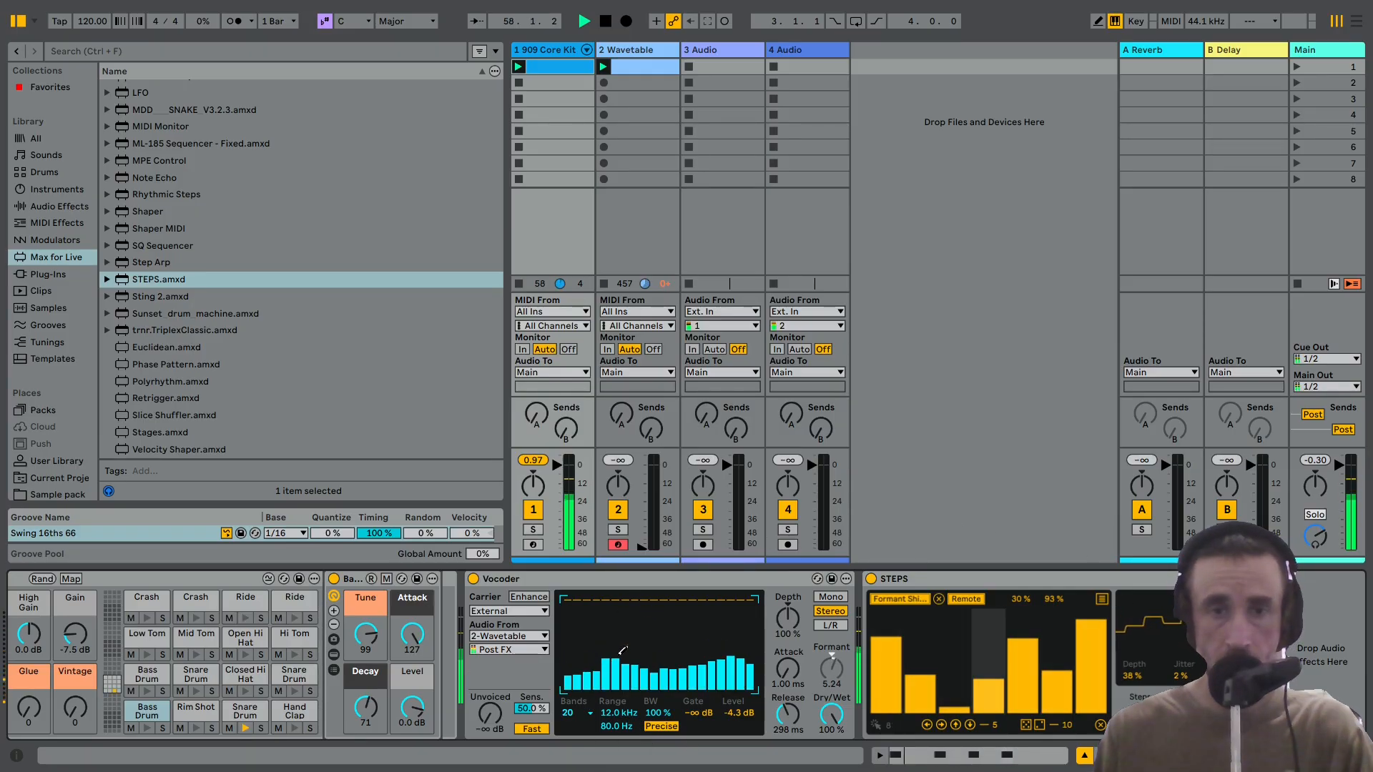
pyautogui.click(567, 714)
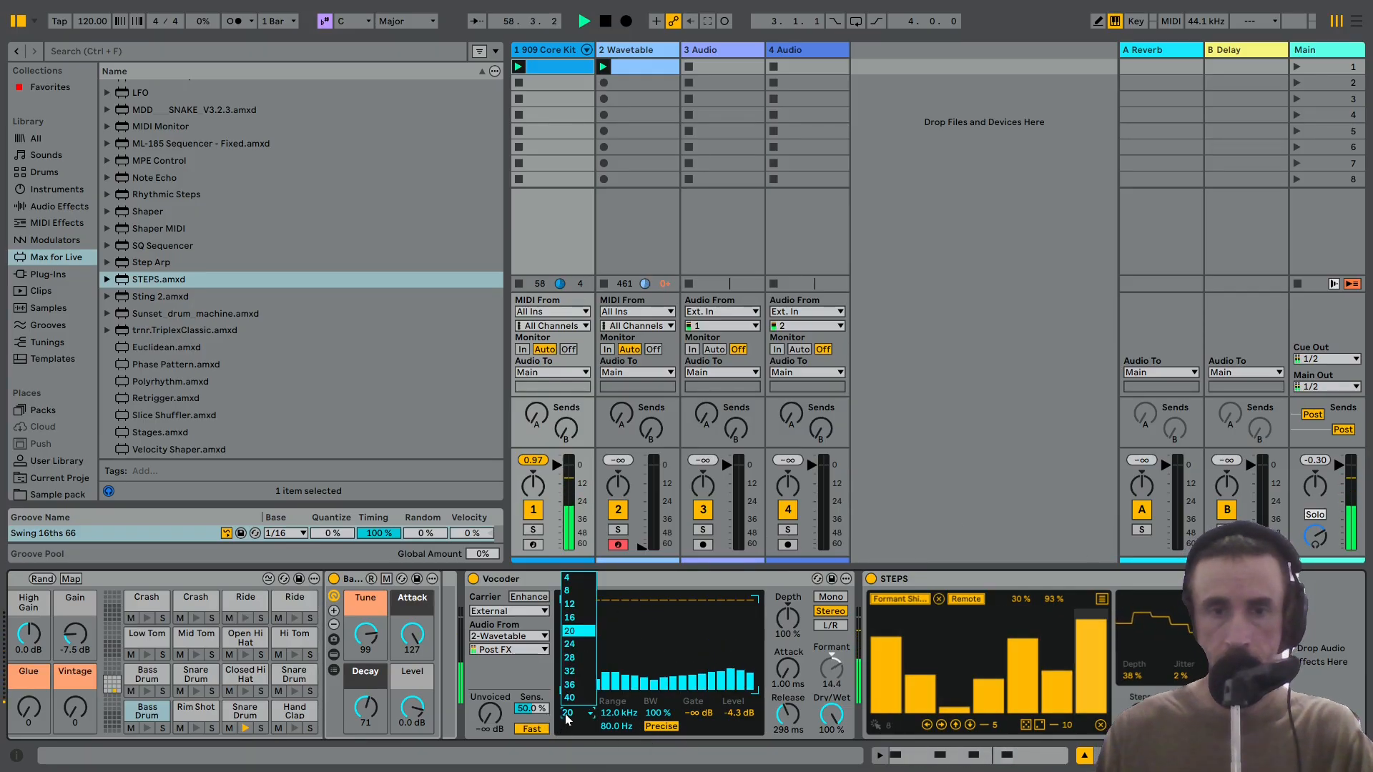
pyautogui.click(567, 590)
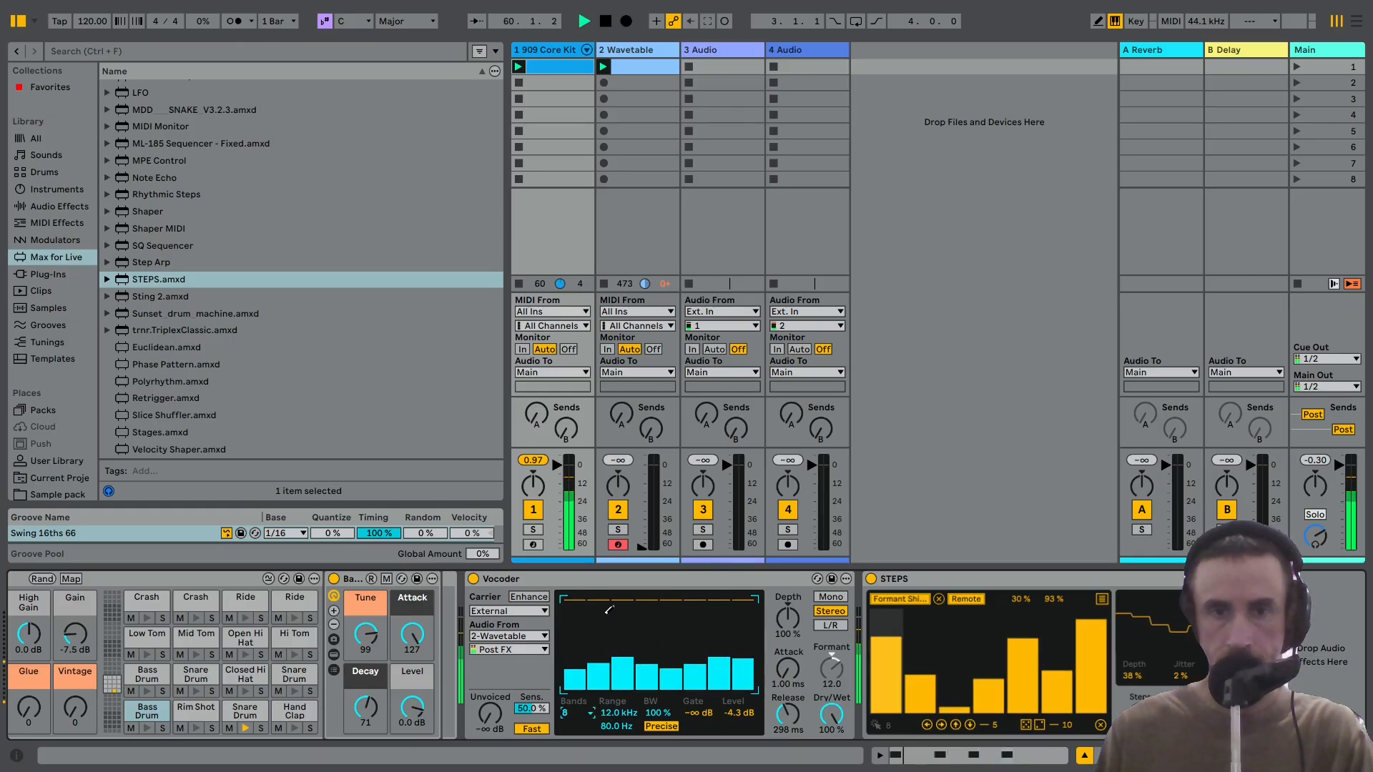
# Attenuate Vocoder bands 2 to 5, 7 and 8 by varying amounts in the filter bank, pulling the fifth band almost fully down.
pyautogui.click(600, 629)
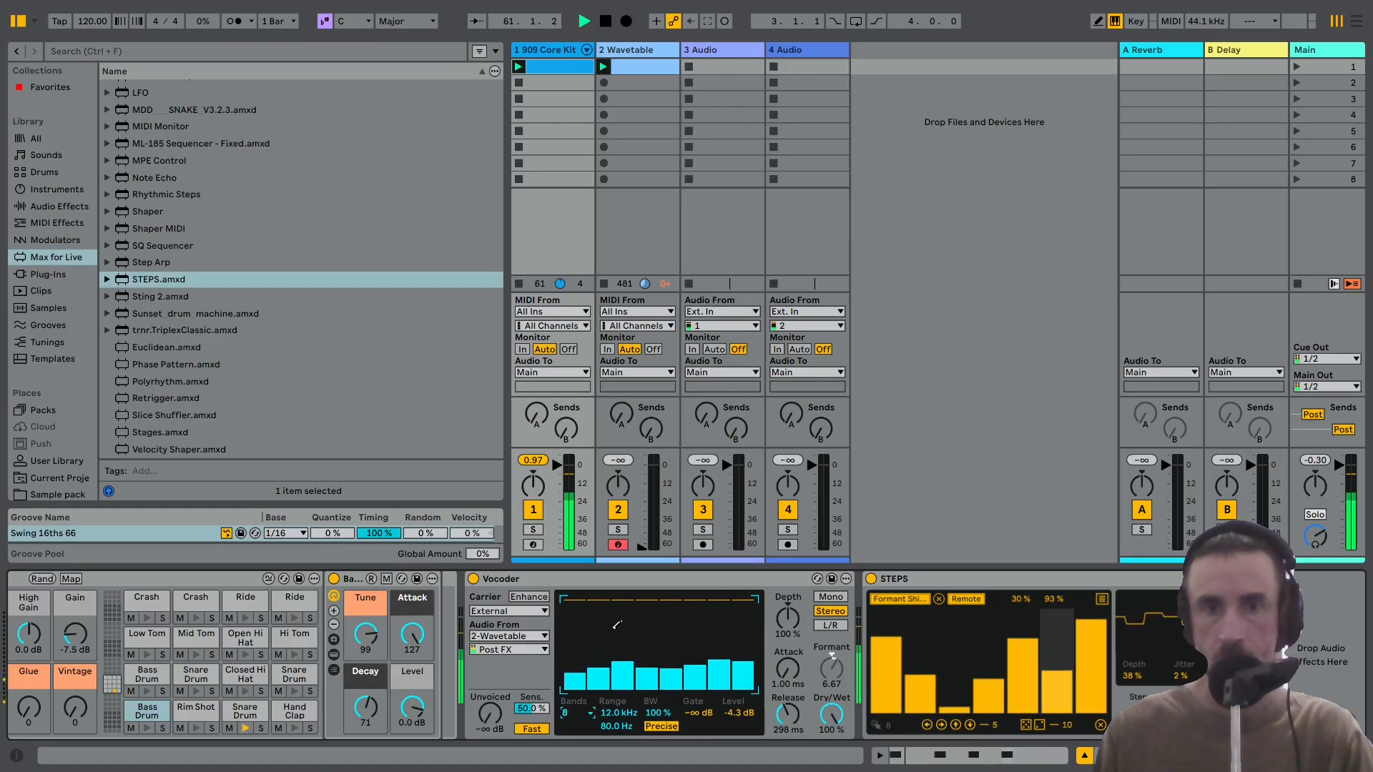
pyautogui.click(671, 625)
pyautogui.click(743, 641)
pyautogui.click(718, 620)
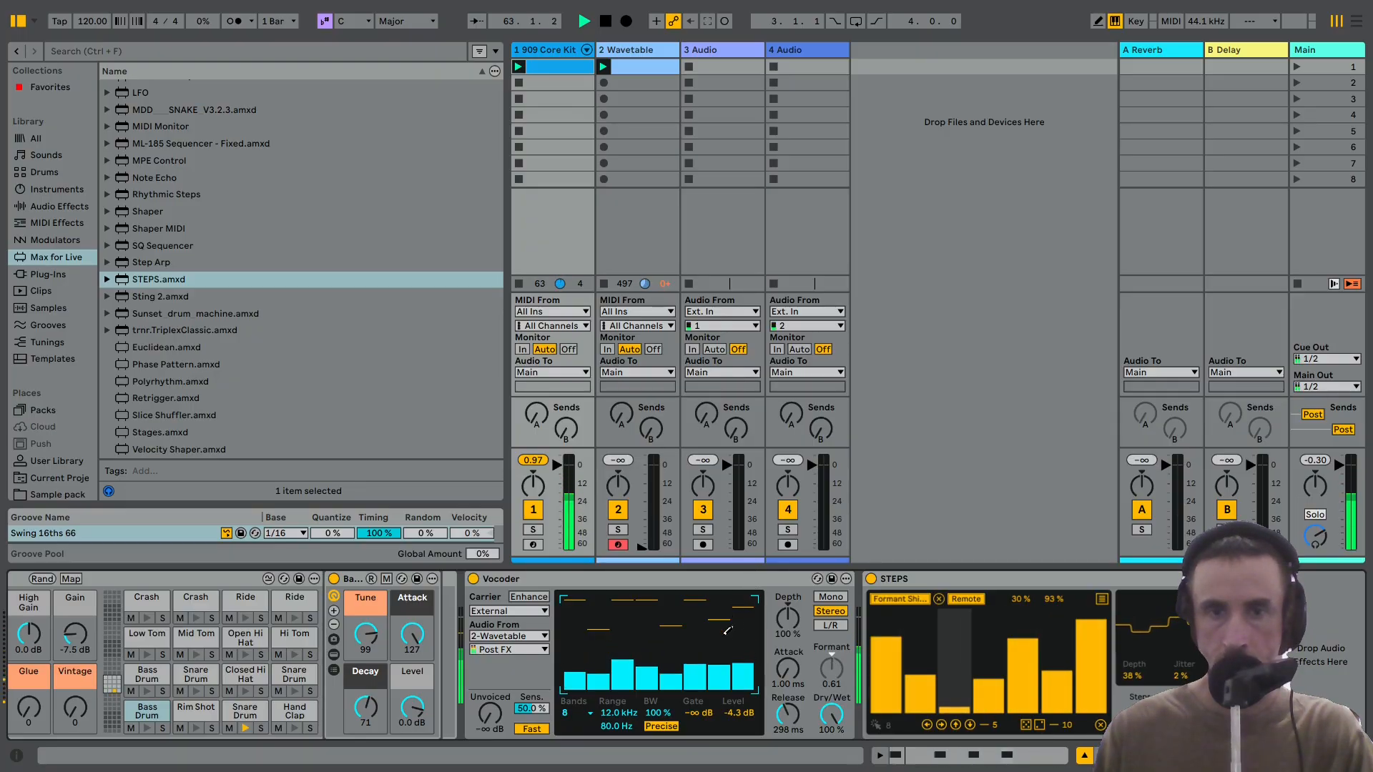
pyautogui.moveTo(627, 639)
pyautogui.mouseDown()
pyautogui.moveTo(629, 675)
pyautogui.moveTo(628, 603)
pyautogui.moveTo(664, 700)
pyautogui.mouseUp()
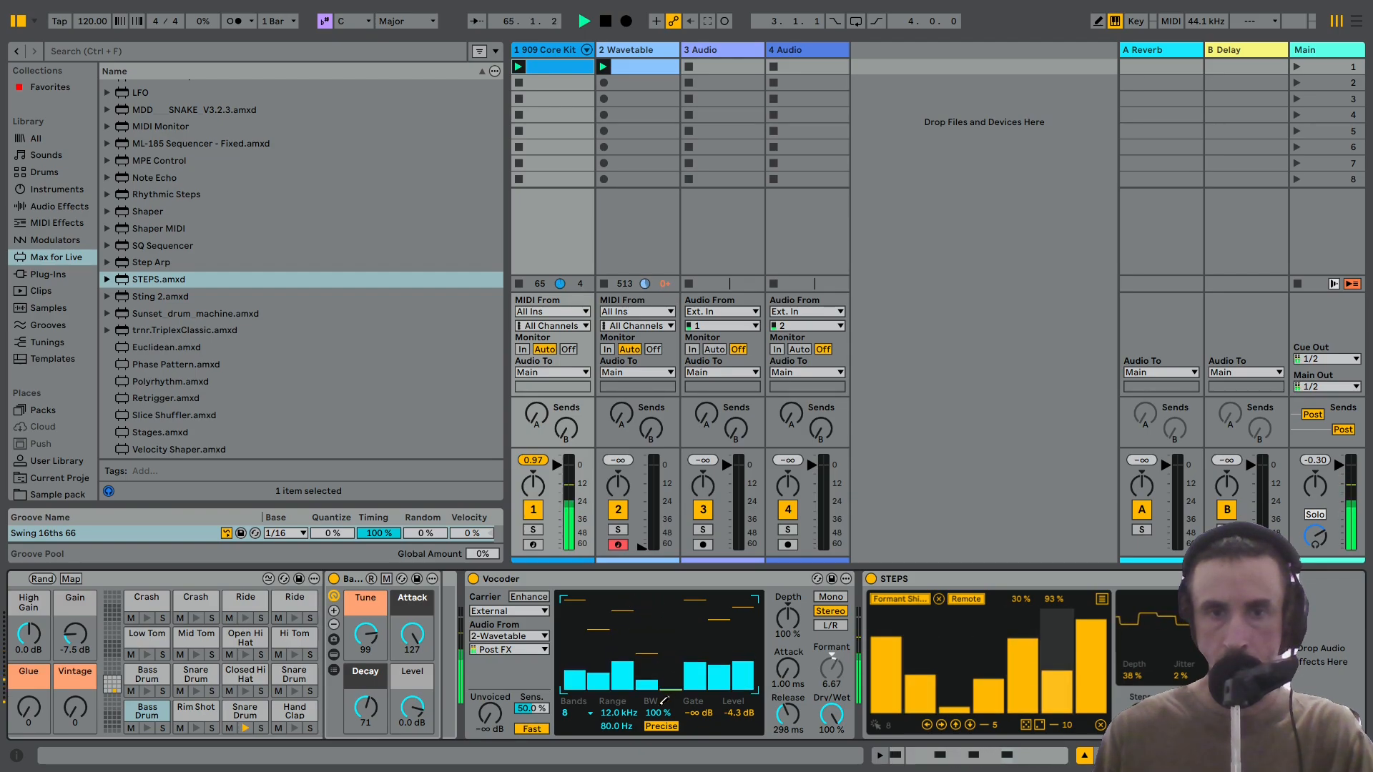
# Redraw the Vocoder's band levels, set attack to 4.90 ms, release to 743 ms and level to 0.7 dB, with the filter bank in Retro mode.
pyautogui.moveTo(652, 641)
pyautogui.mouseDown()
pyautogui.moveTo(669, 687)
pyautogui.moveTo(671, 598)
pyautogui.moveTo(680, 644)
pyautogui.moveTo(647, 600)
pyautogui.moveTo(686, 612)
pyautogui.moveTo(742, 598)
pyautogui.moveTo(747, 674)
pyautogui.moveTo(742, 635)
pyautogui.mouseUp()
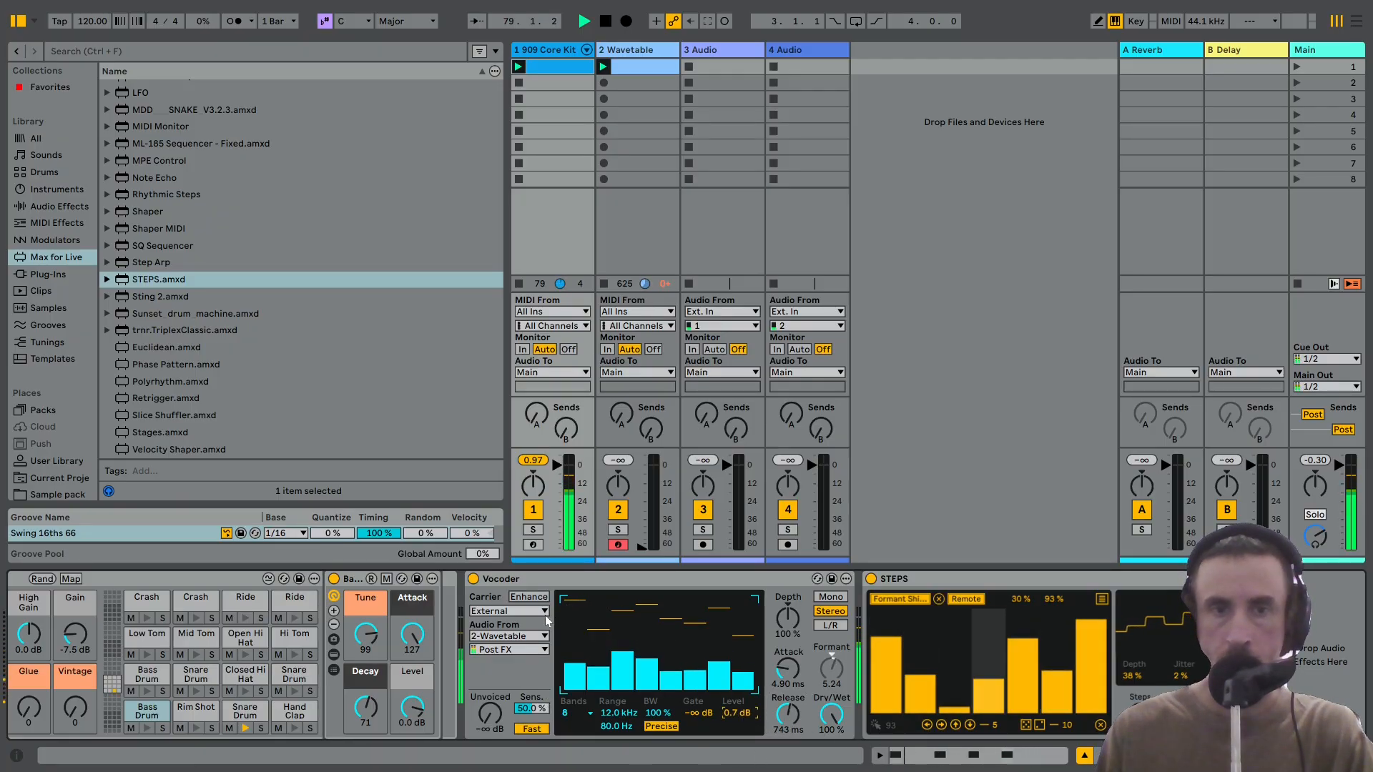
pyautogui.click(662, 727)
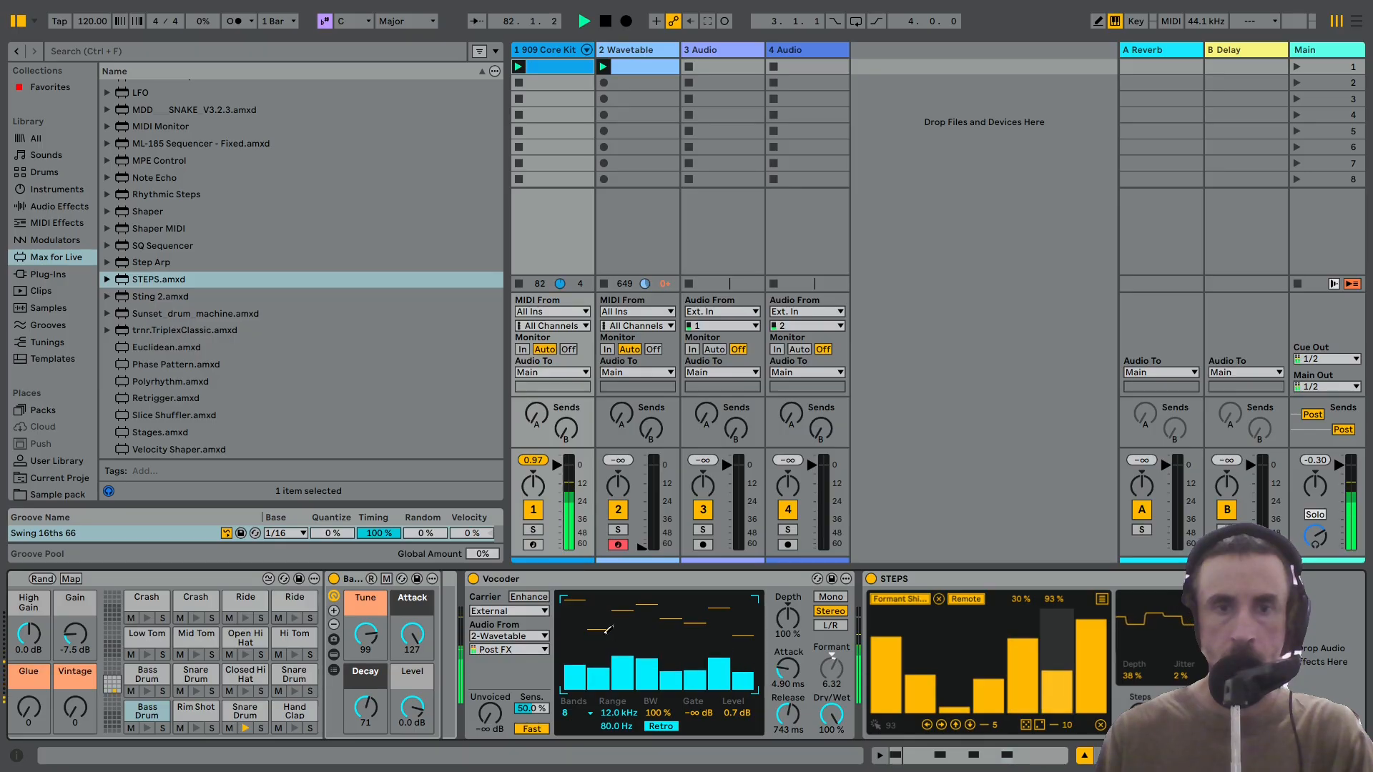
pyautogui.moveTo(576, 662)
pyautogui.mouseDown()
pyautogui.moveTo(579, 615)
pyautogui.moveTo(598, 599)
pyautogui.moveTo(599, 624)
pyautogui.mouseUp()
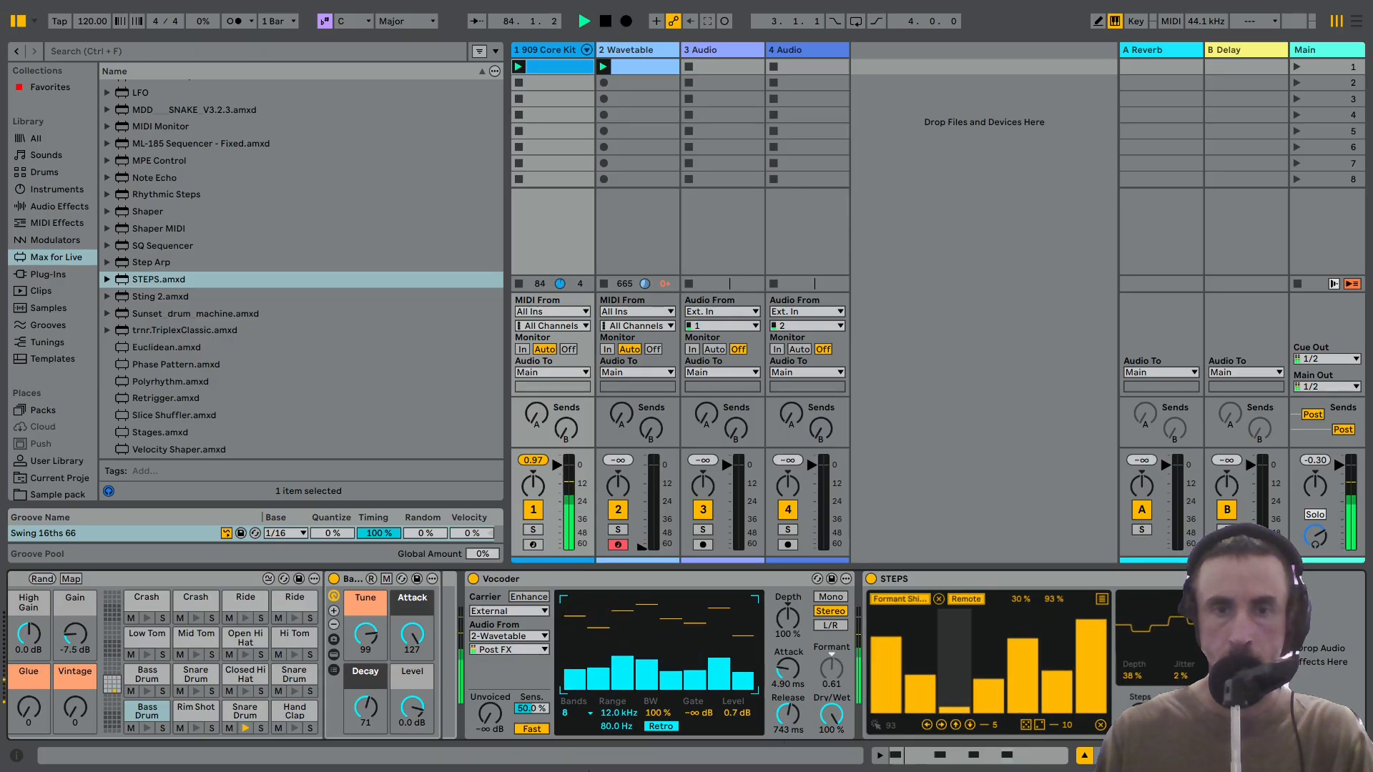
# Return the Vocoder's filter bank to Precise mode and lower its upper frequency range limit to 5.76 kHz.
pyautogui.click(661, 726)
pyautogui.moveTo(617, 726)
pyautogui.mouseDown()
pyautogui.moveTo(616, 698)
pyautogui.moveTo(619, 747)
pyautogui.moveTo(619, 728)
pyautogui.mouseUp()
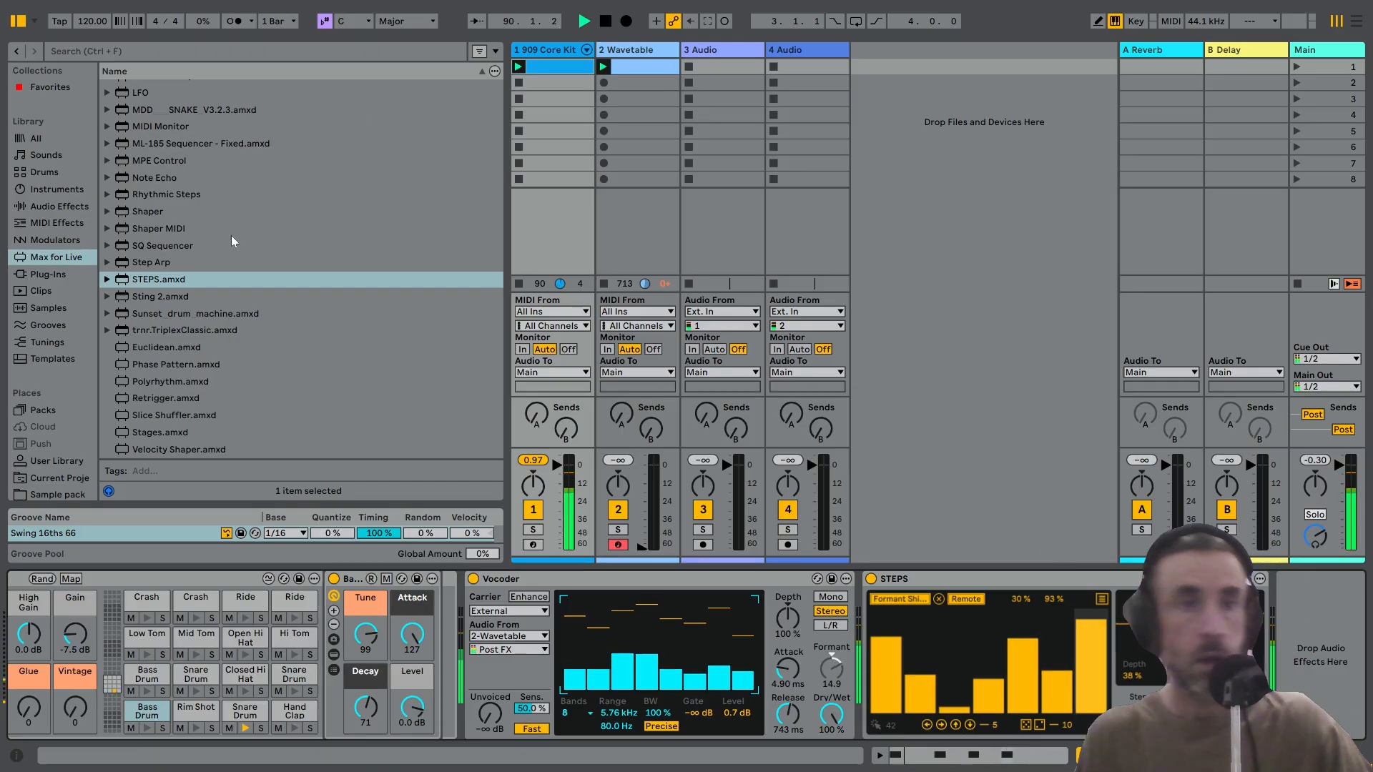
# Load the Large Hall preset of the Reverb audio effect at the end of the drum track's device chain.
pyautogui.click(69, 207)
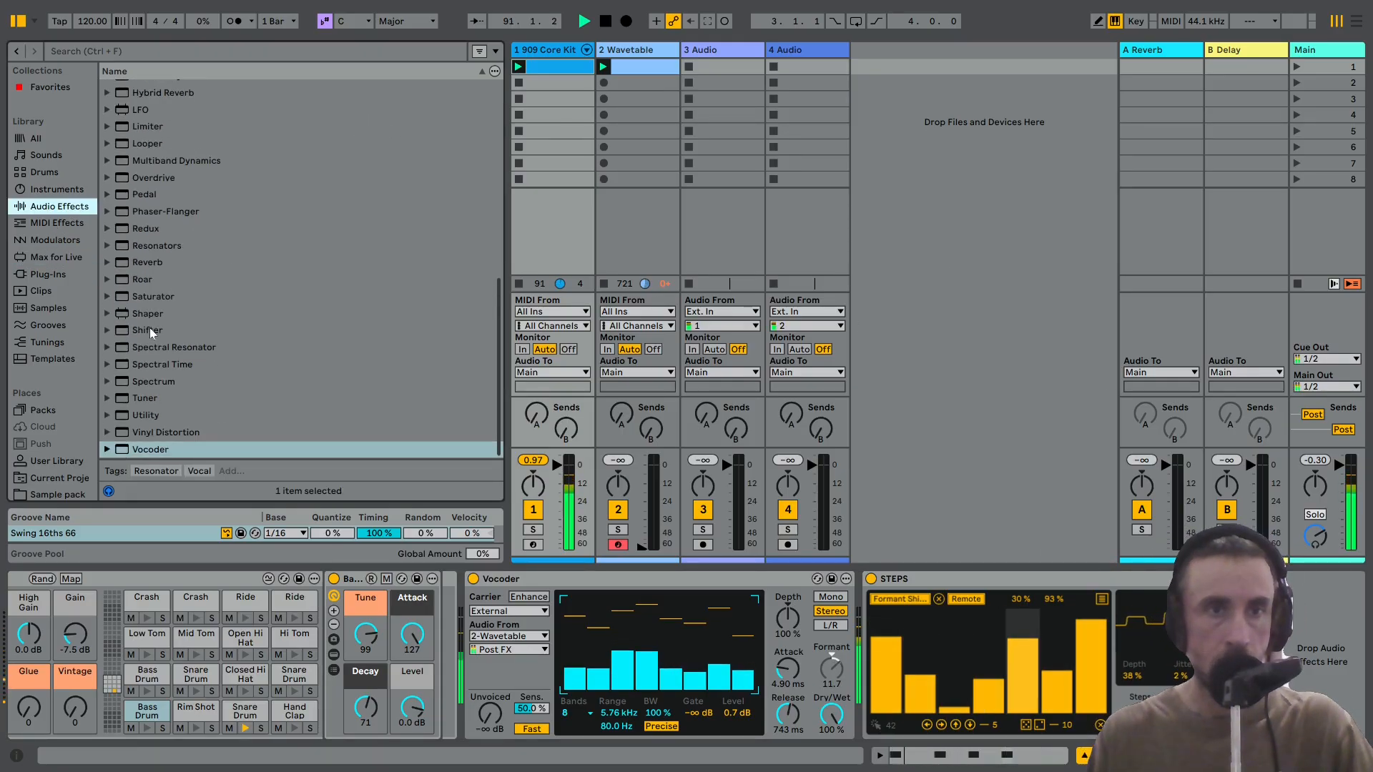
pyautogui.scroll(2, 147, 348)
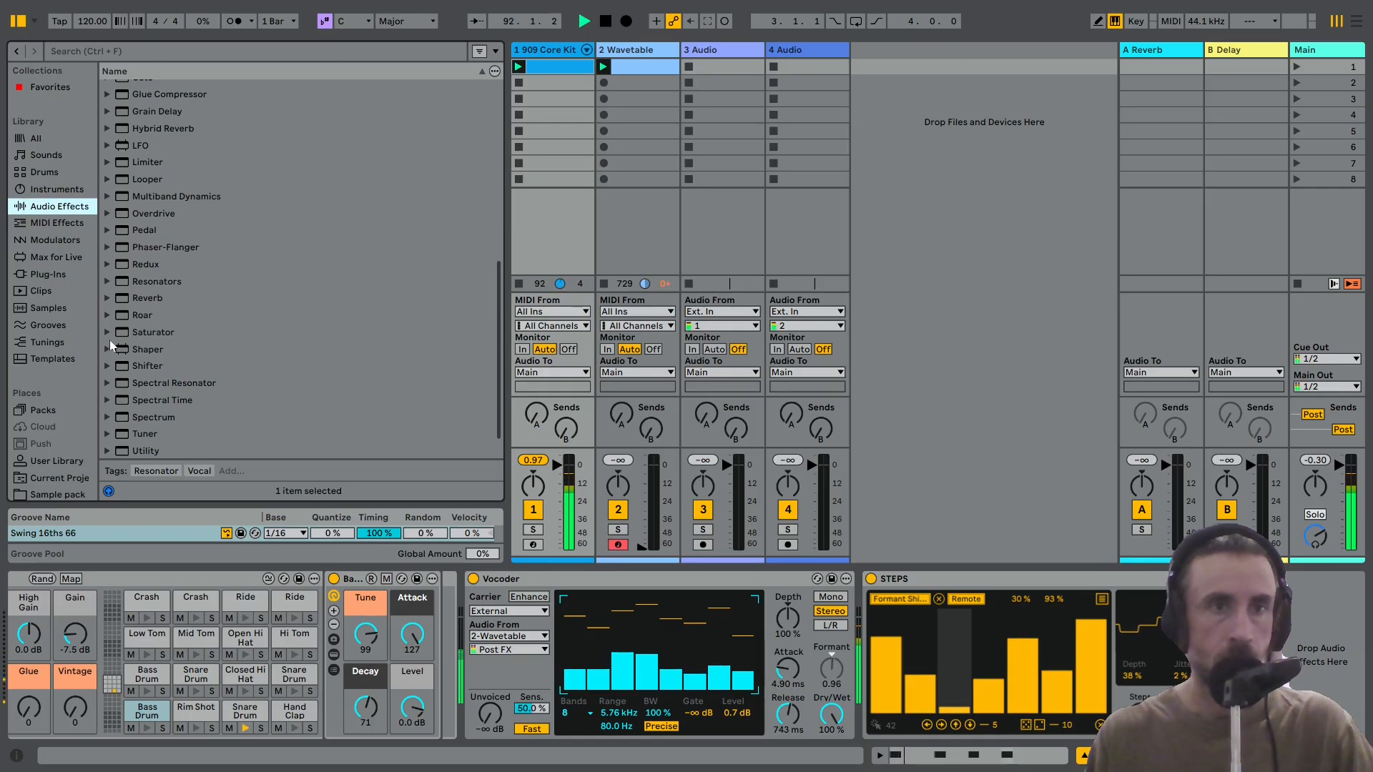
pyautogui.click(107, 298)
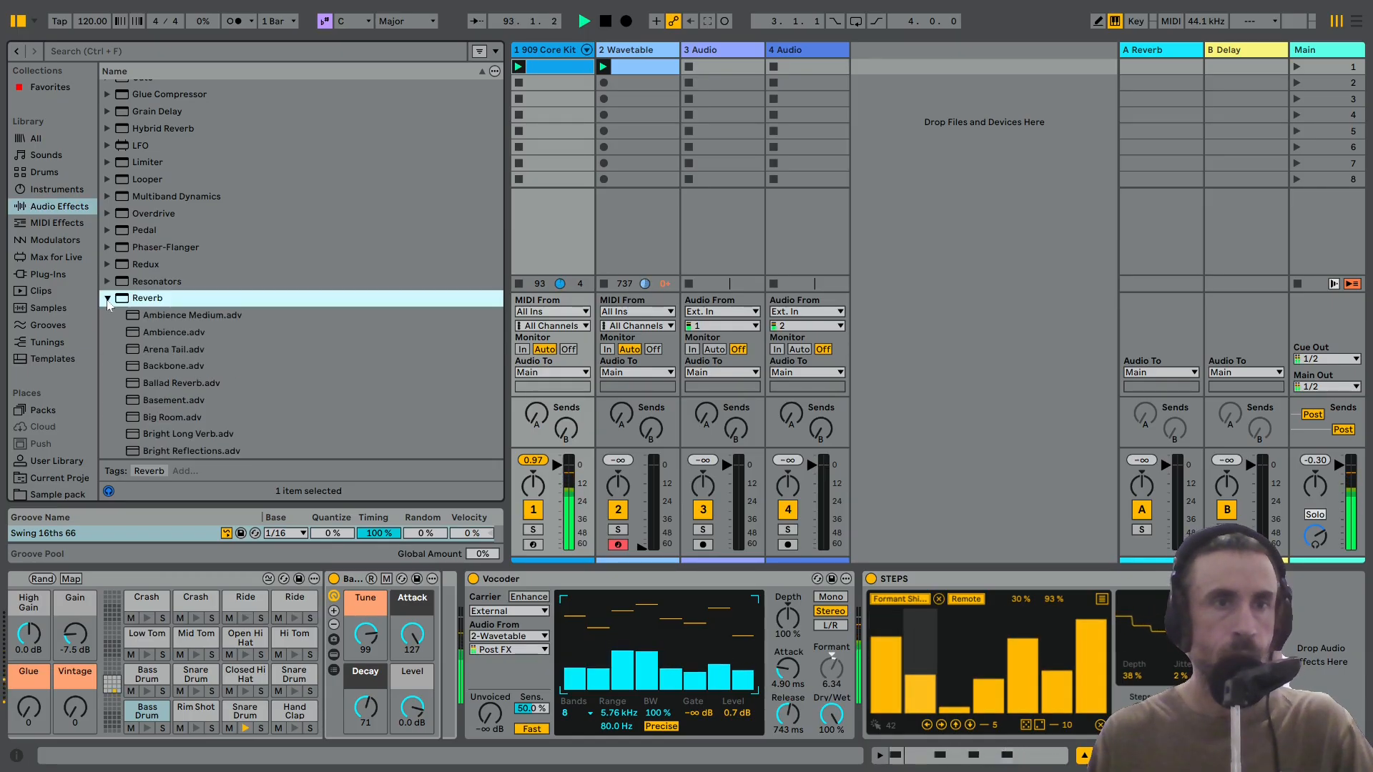
pyautogui.scroll(-10, 173, 306)
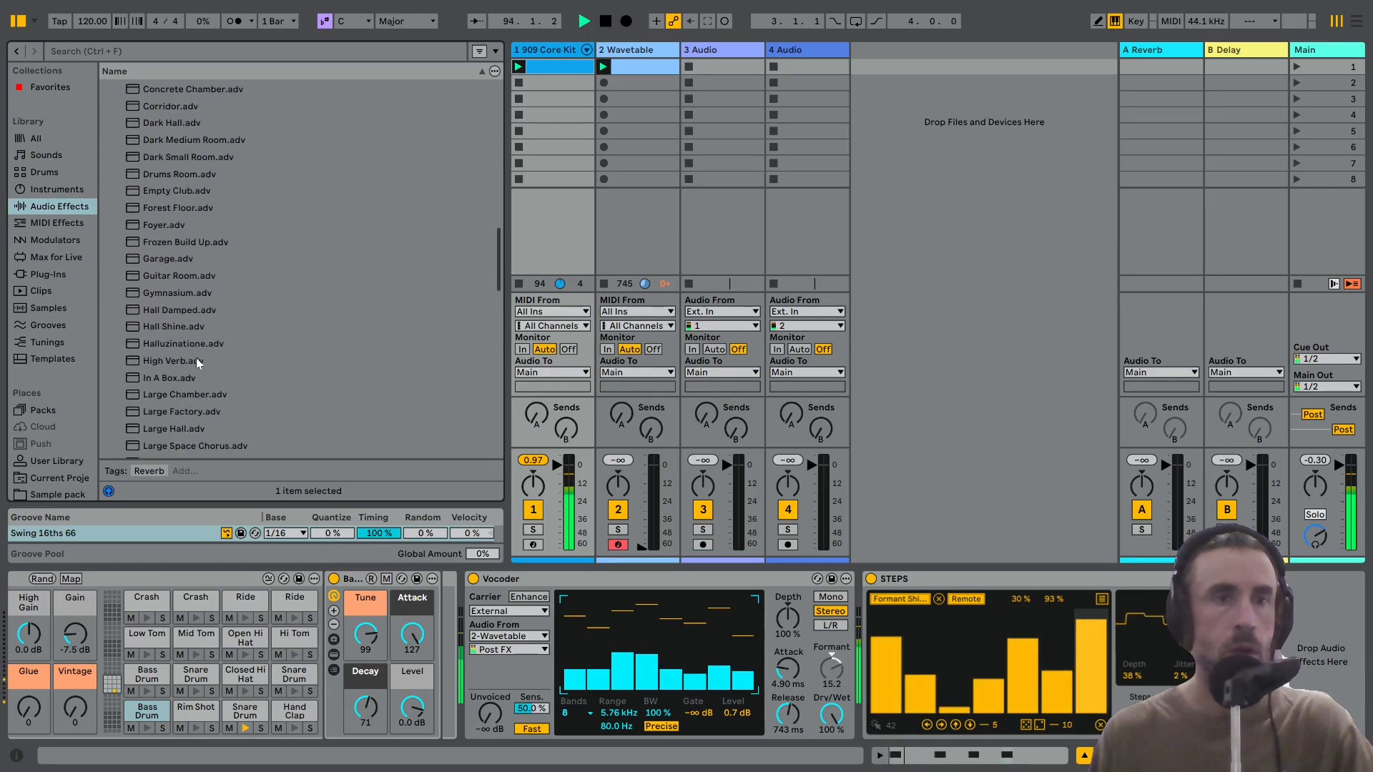
pyautogui.scroll(-5, 187, 359)
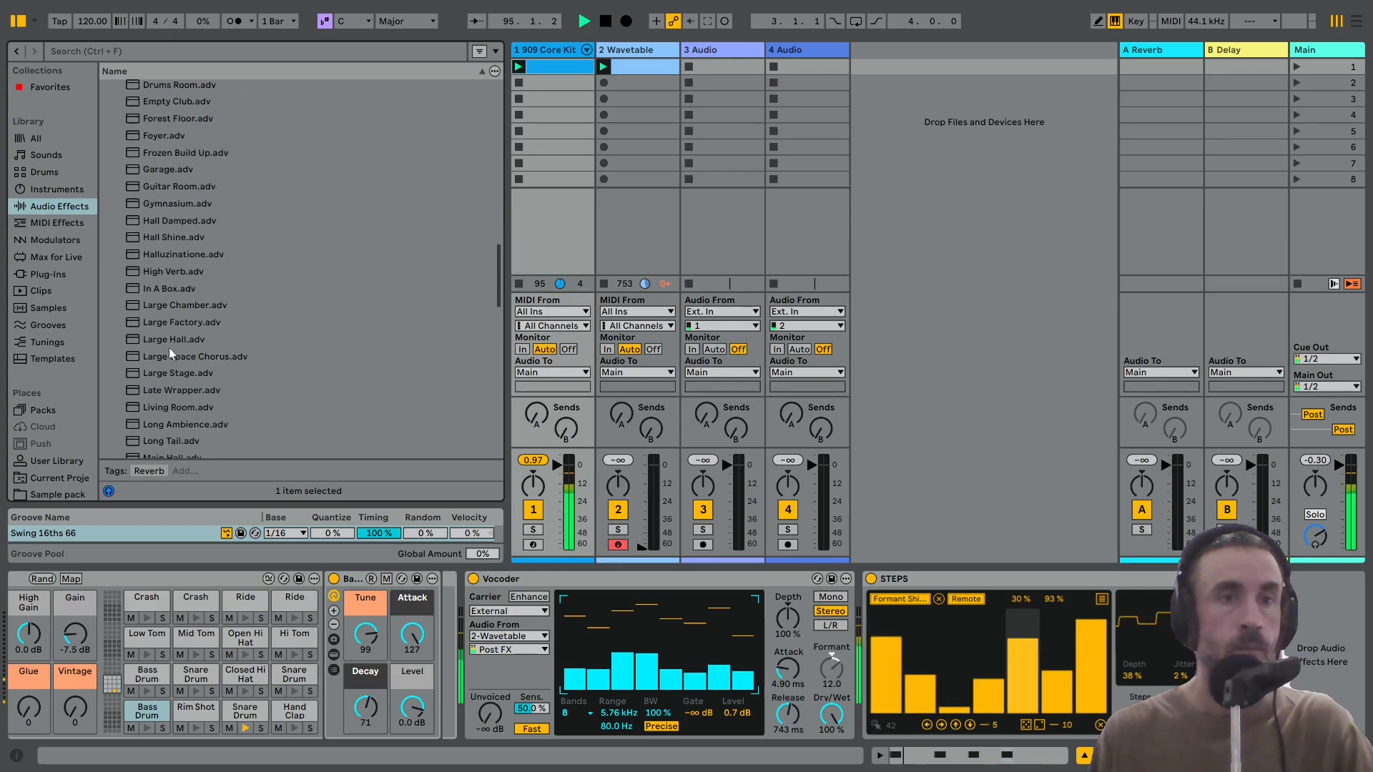
pyautogui.doubleClick(170, 341)
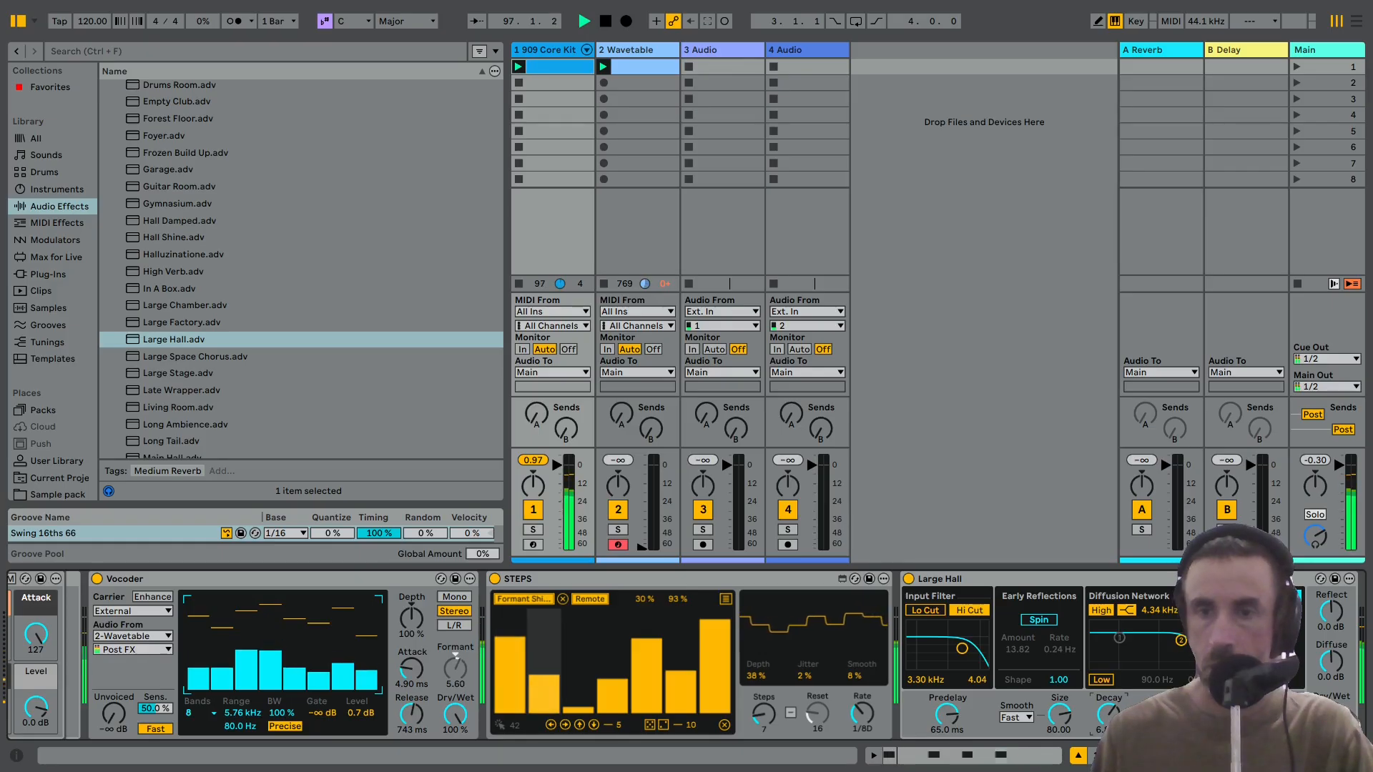
# Turn off the Hi Cut input filter and the diffusion network's High filter in the Large Hall reverb.
pyautogui.click(965, 611)
pyautogui.click(1104, 611)
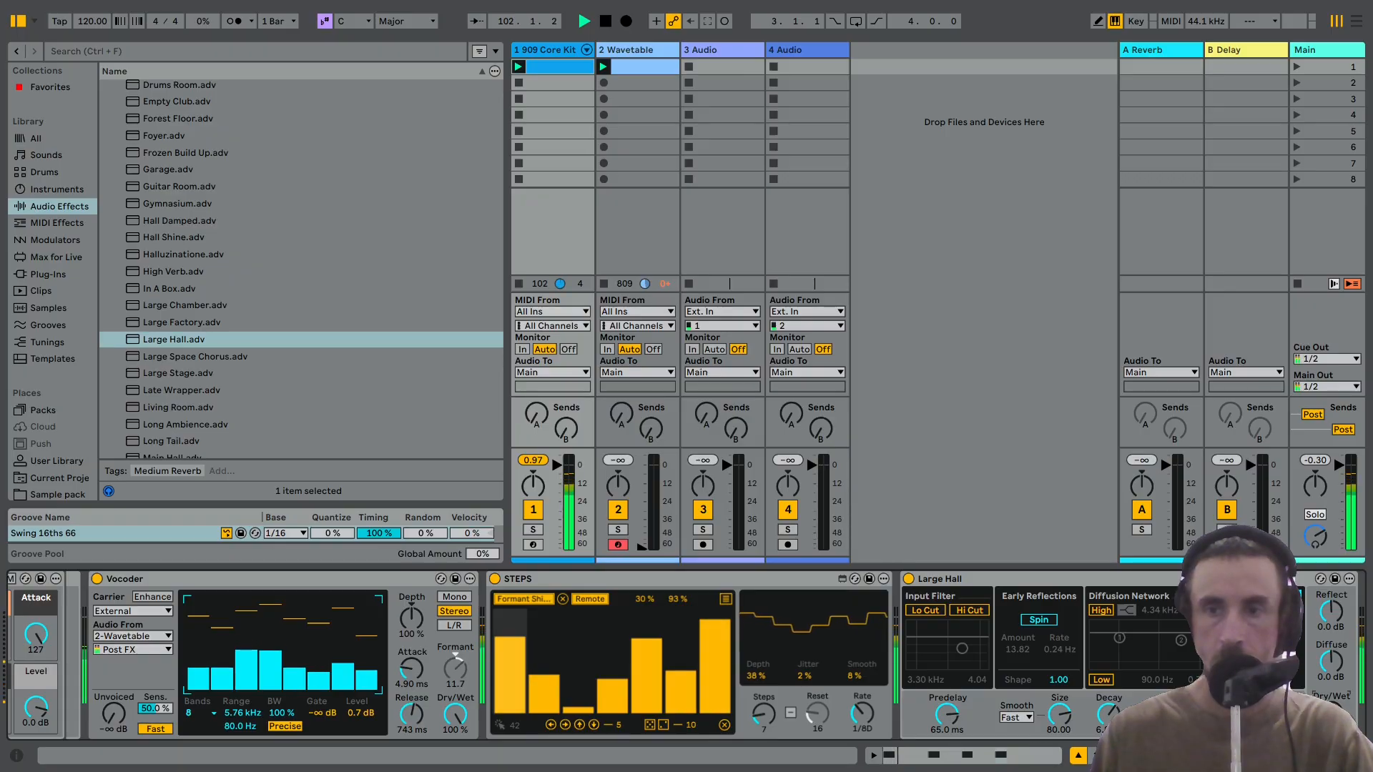
pyautogui.hscroll(2, 687, 655)
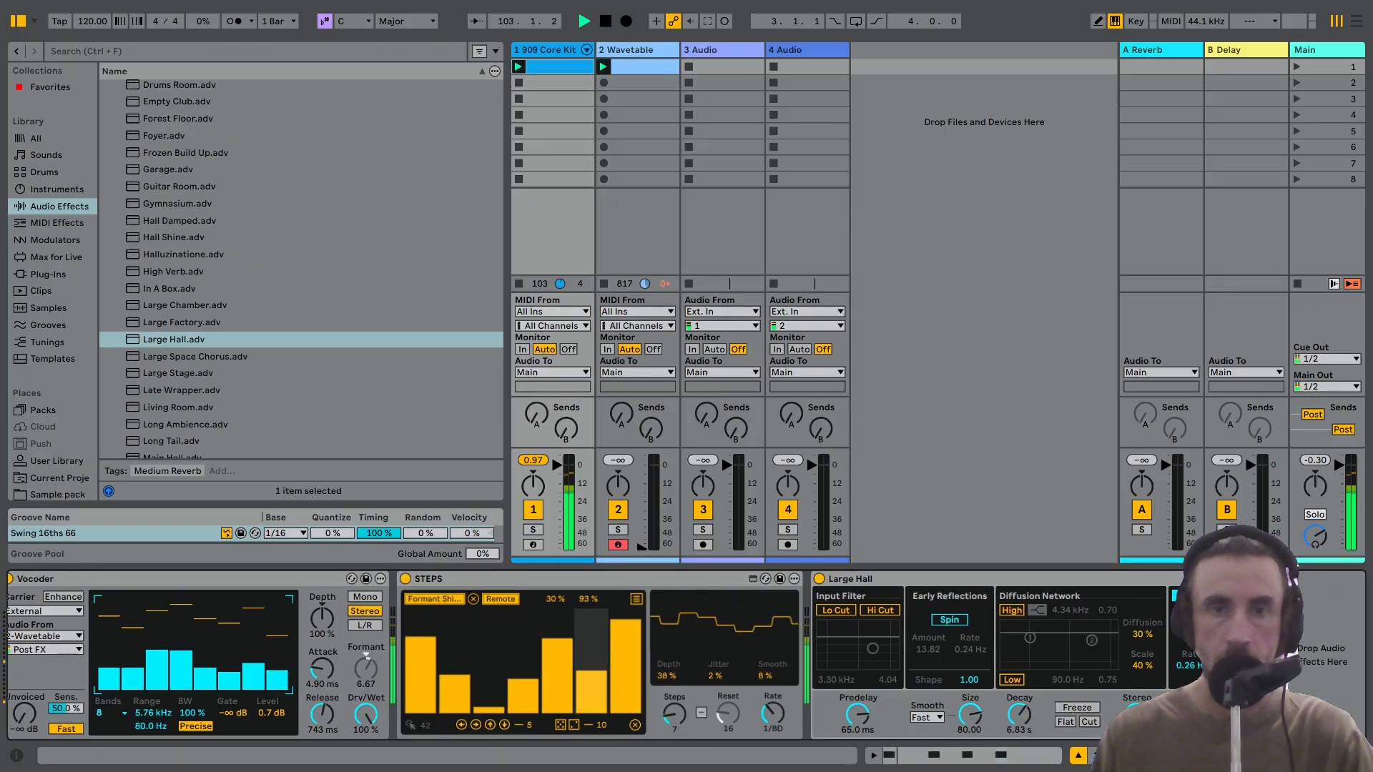
# On the Wavetable track, modulate Filter 1 Freq with LFO 1 by 22 and set the LFO 1 rate to 0.36 Hz.
pyautogui.click(643, 50)
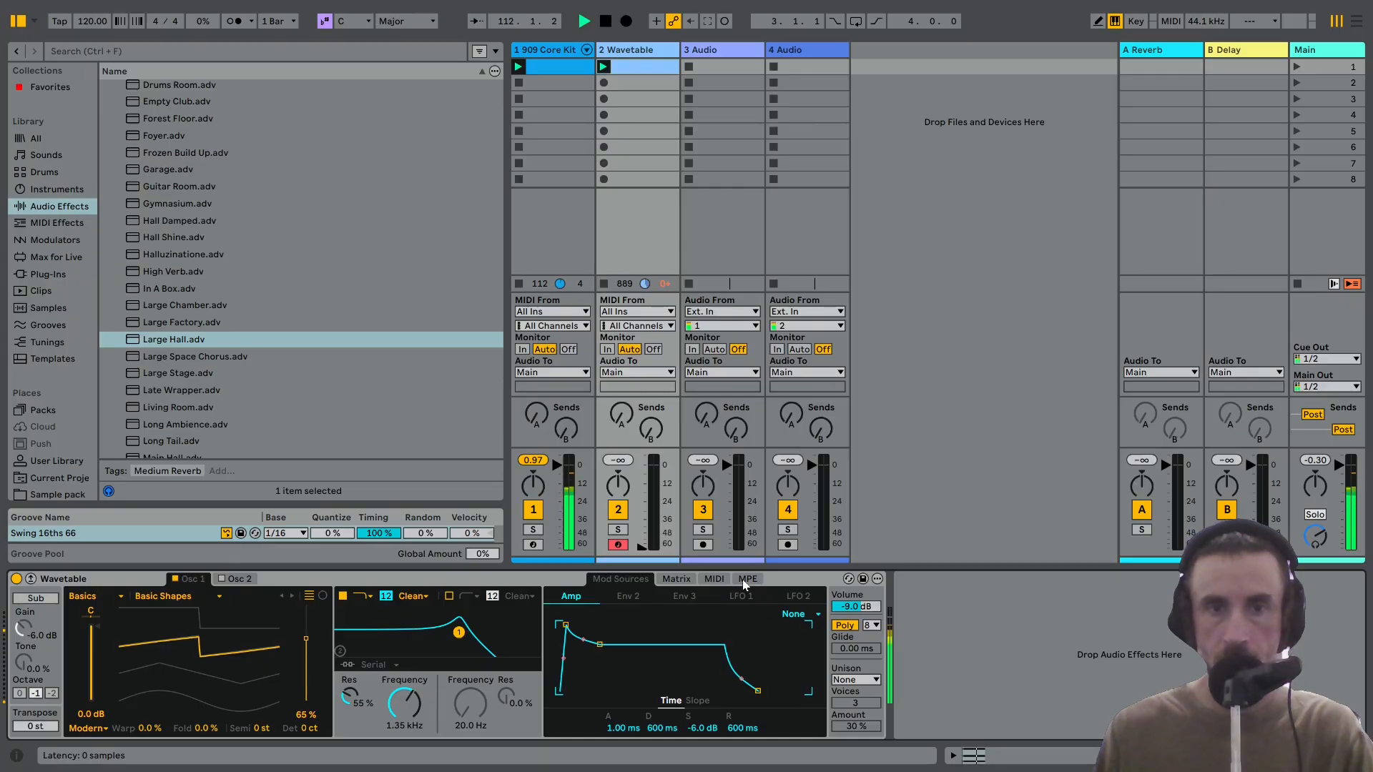
pyautogui.click(680, 579)
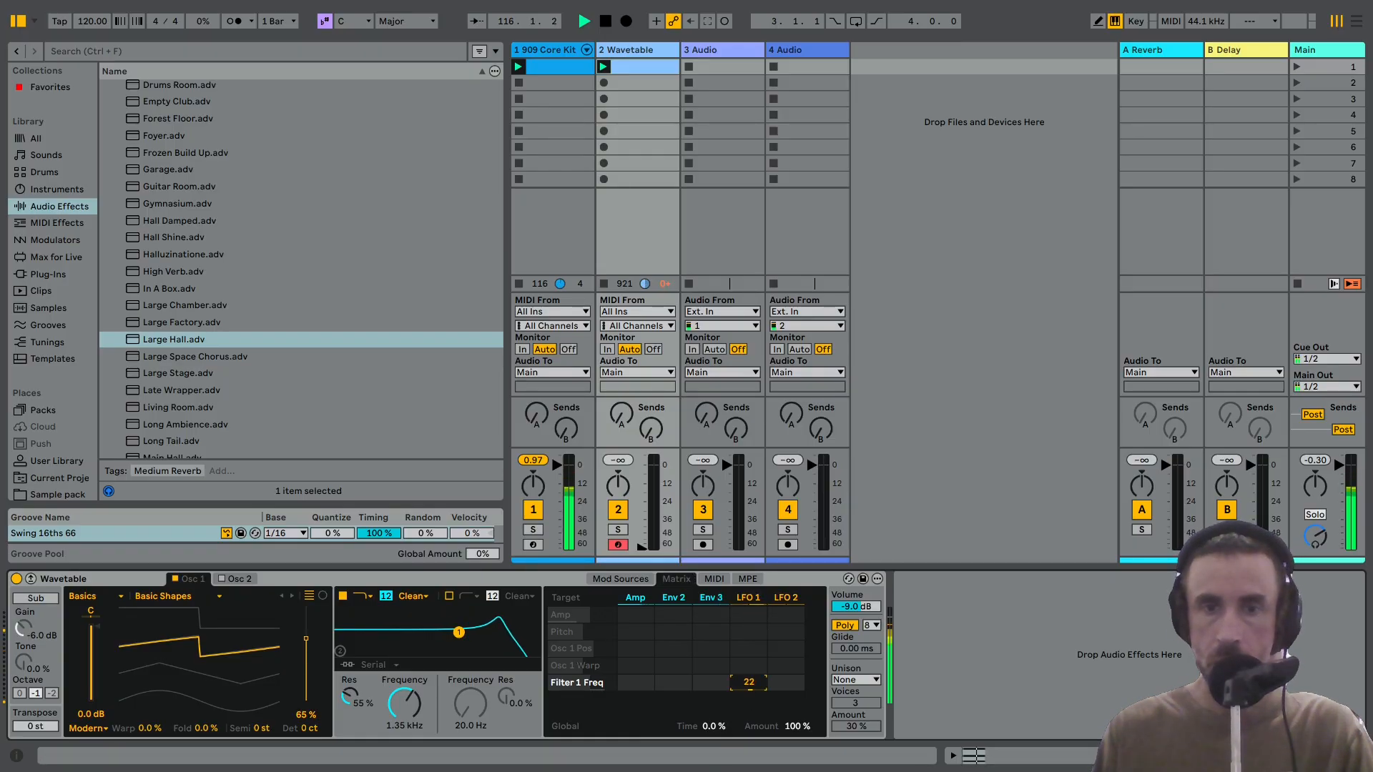
pyautogui.click(757, 601)
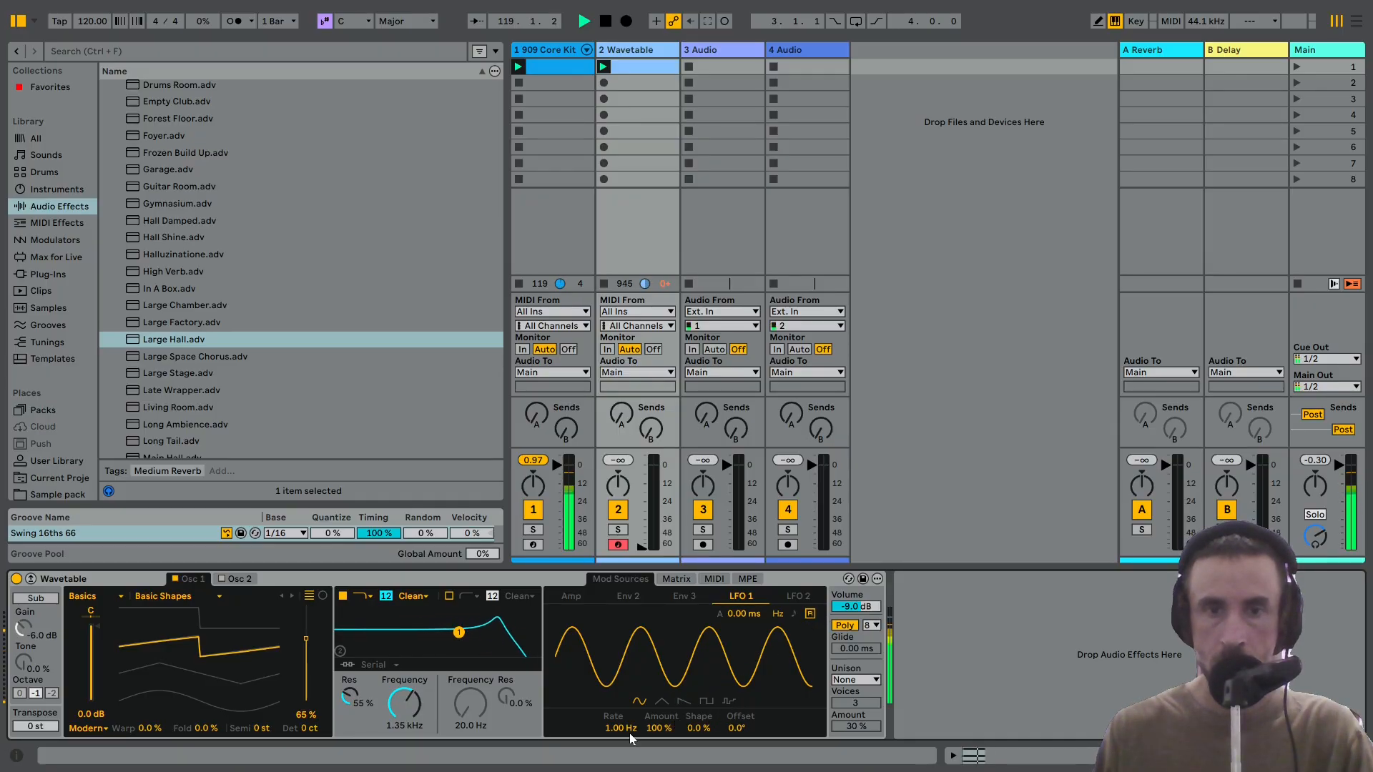
pyautogui.moveTo(621, 728); pyautogui.dragTo(621, 750)
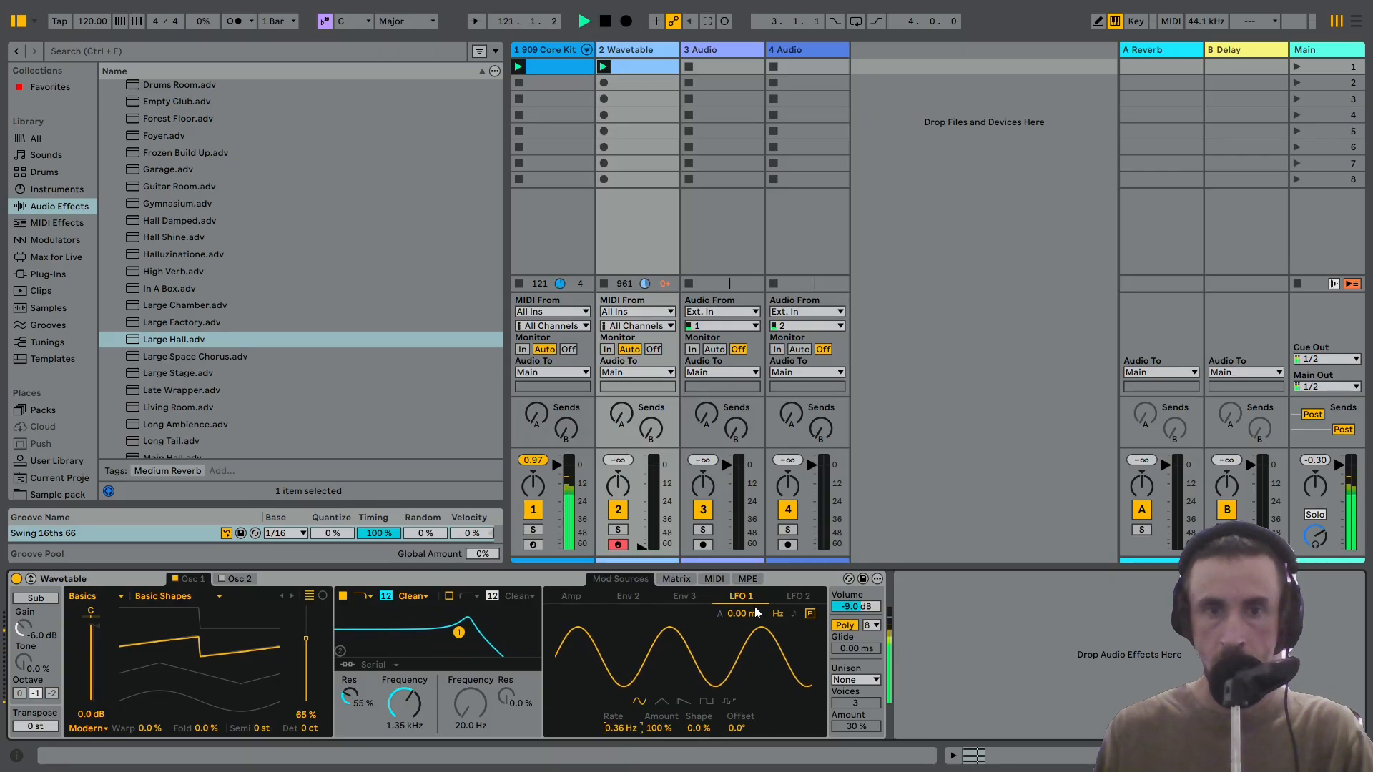
# Check the Wavetable's modulation matrix and LFO 1, and set its unison mode to Classic.
pyautogui.click(677, 579)
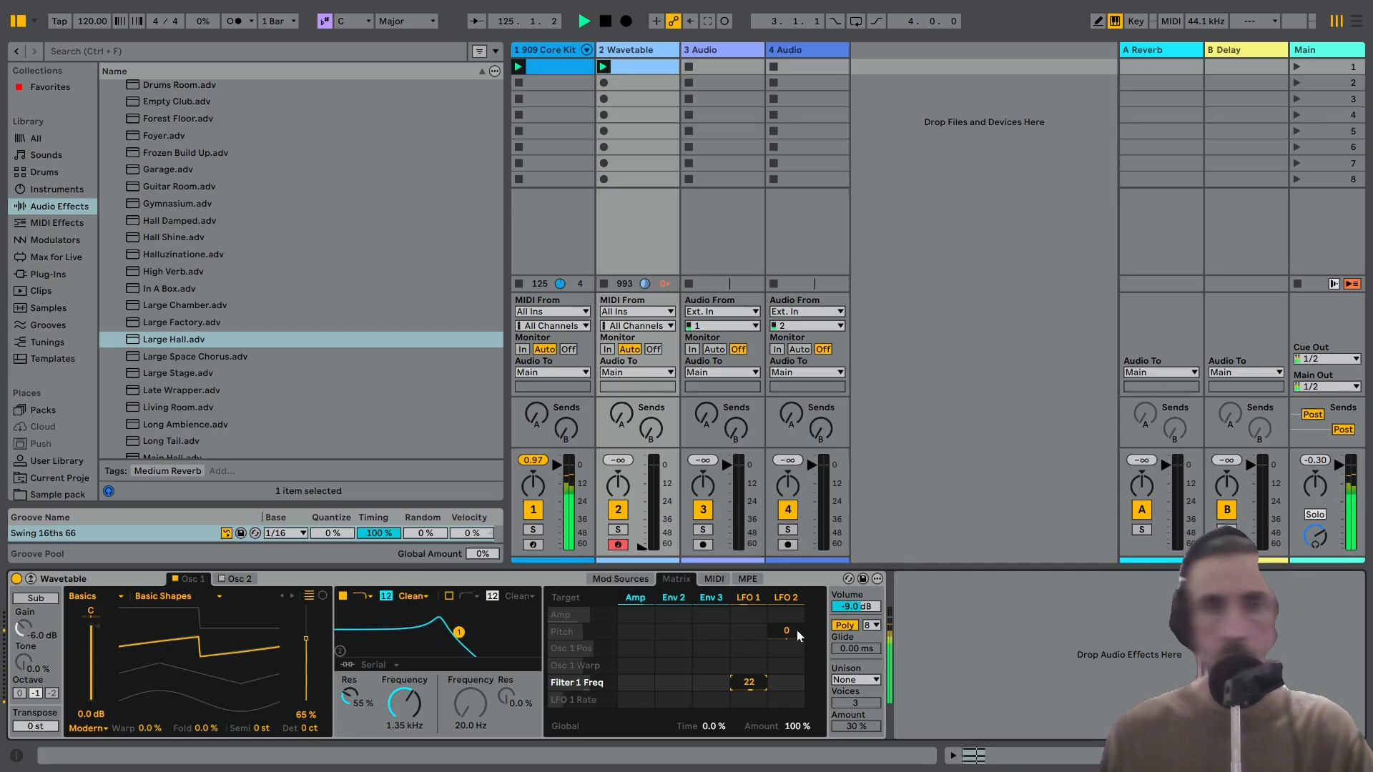
pyautogui.click(748, 598)
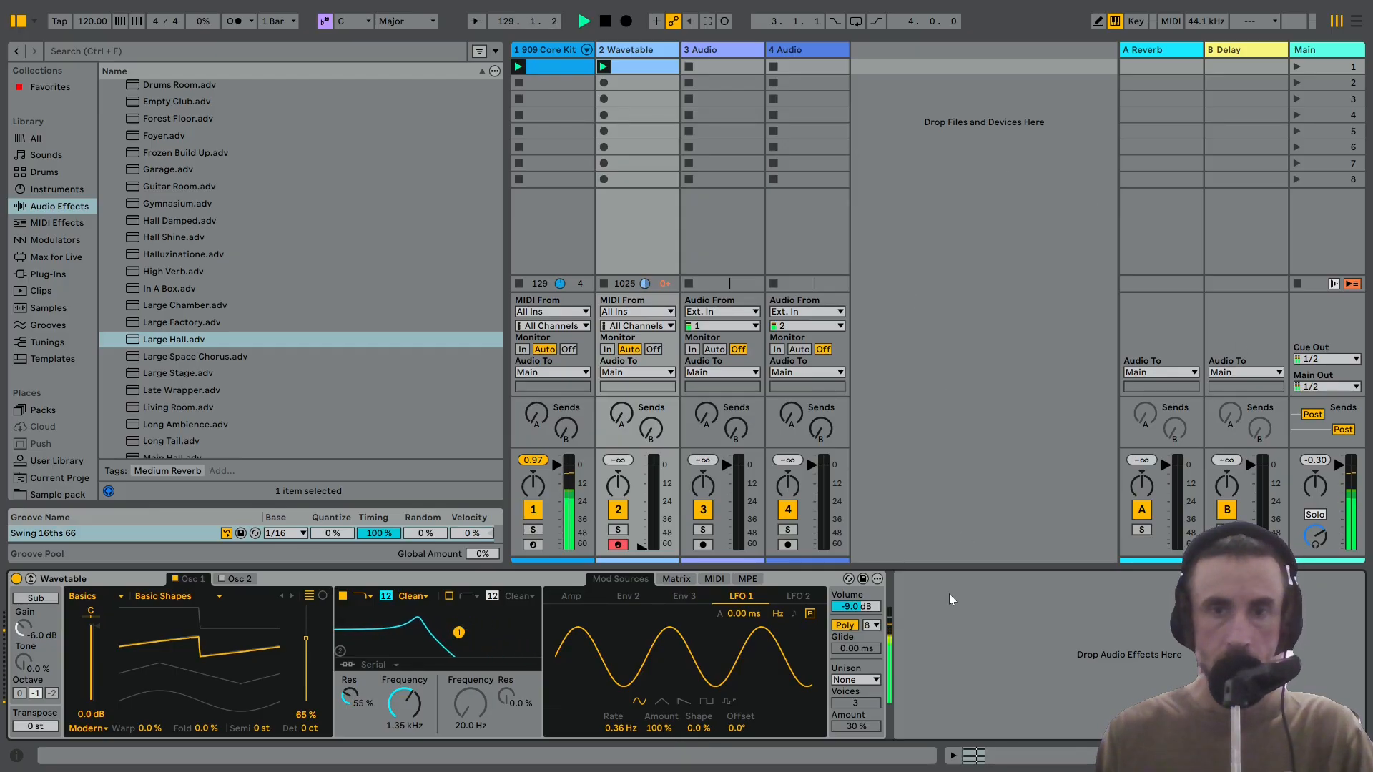
pyautogui.click(857, 681)
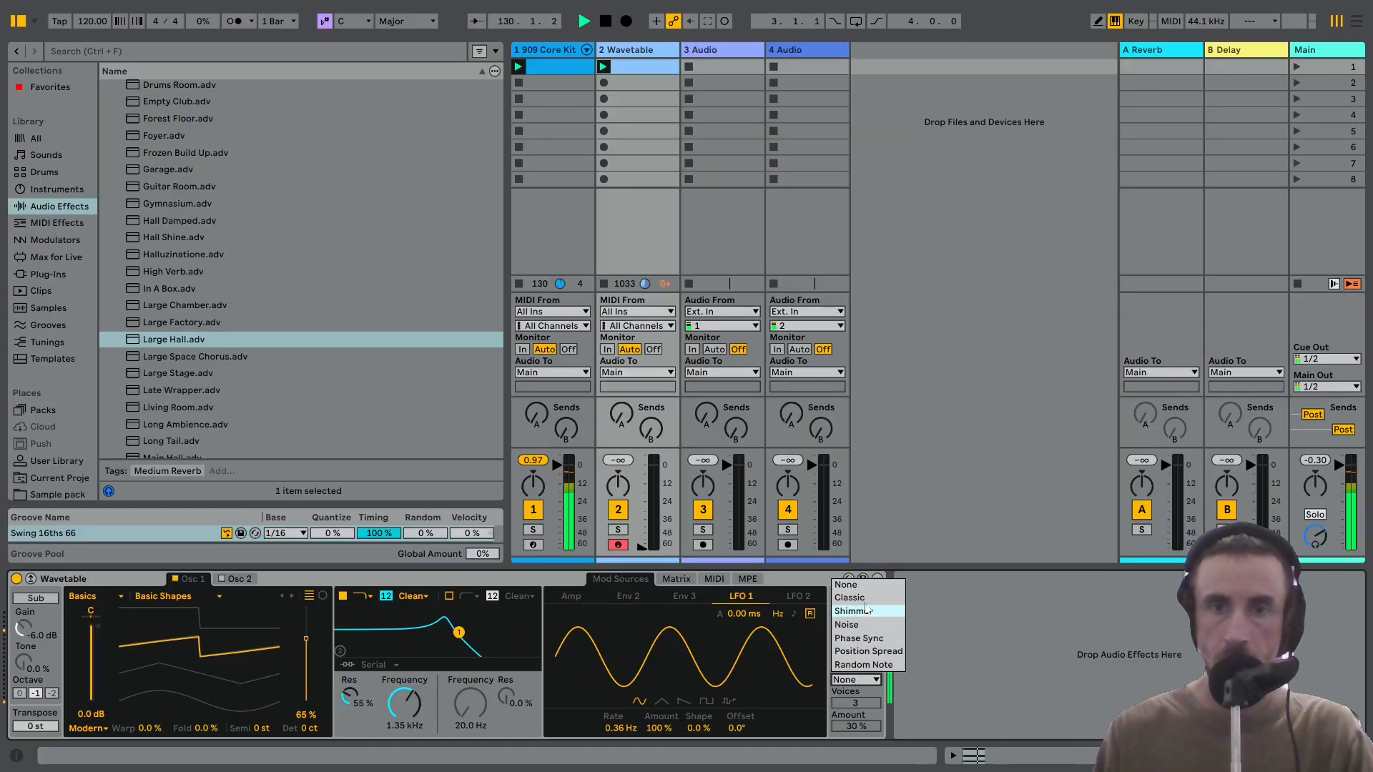
pyautogui.click(850, 597)
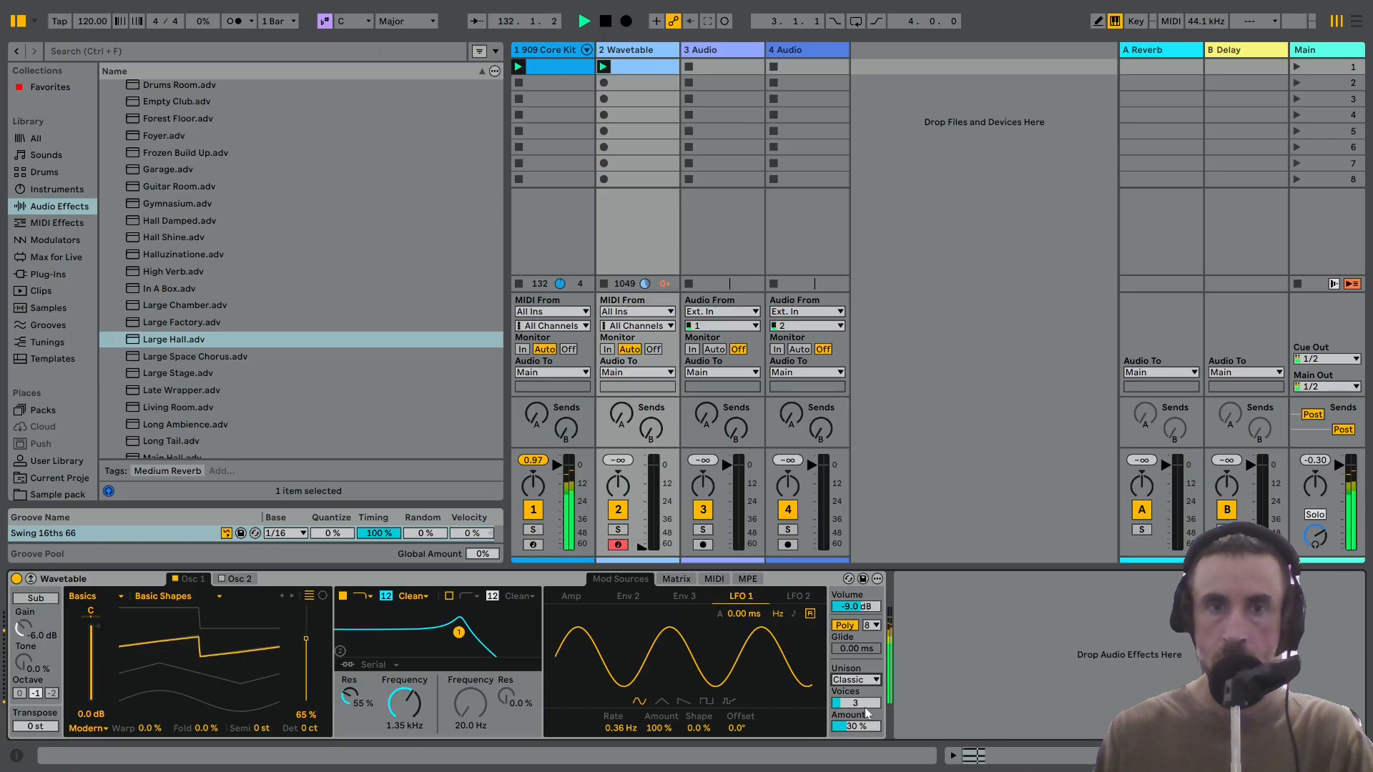
# On the 909 Core Kit track, shorten the Vocoder's release to 409 ms.
pyautogui.click(560, 52)
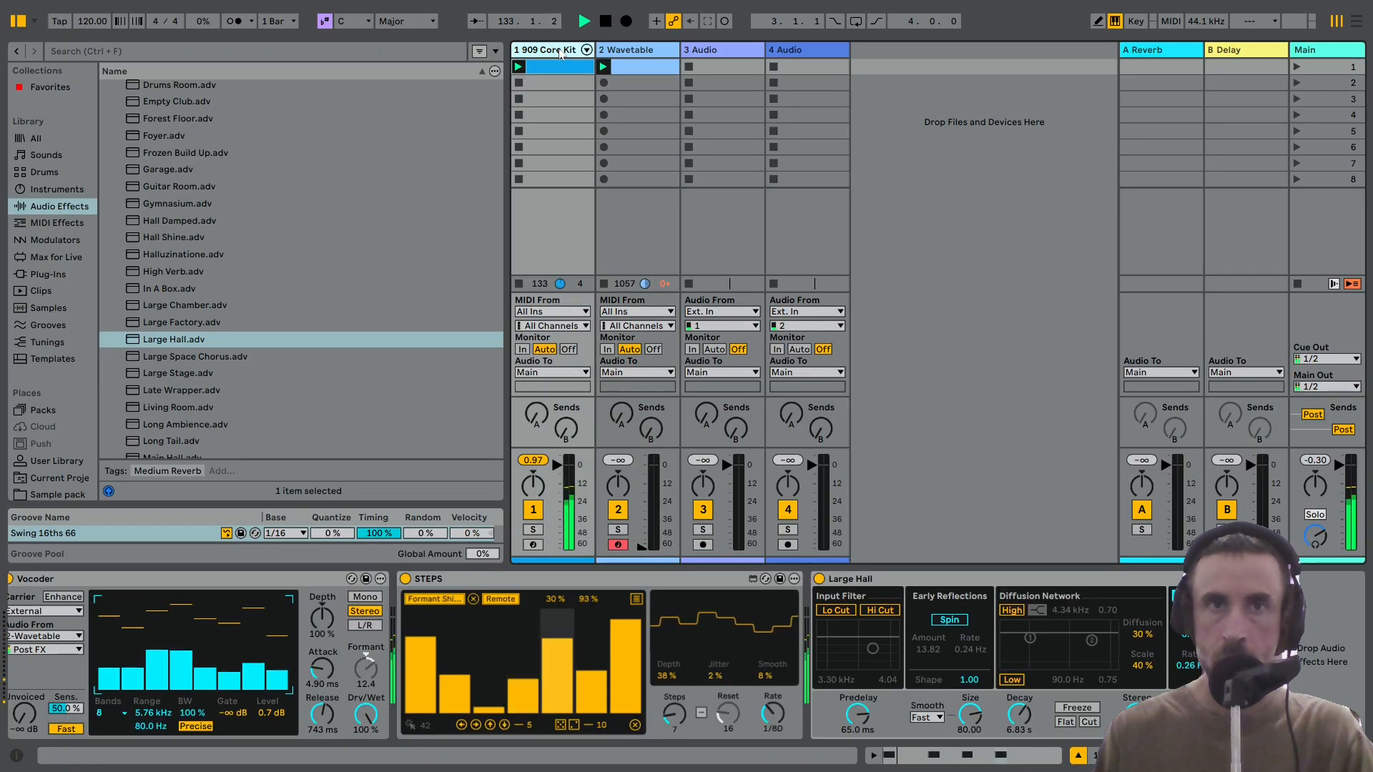
pyautogui.hscroll(-5, 1020, 578)
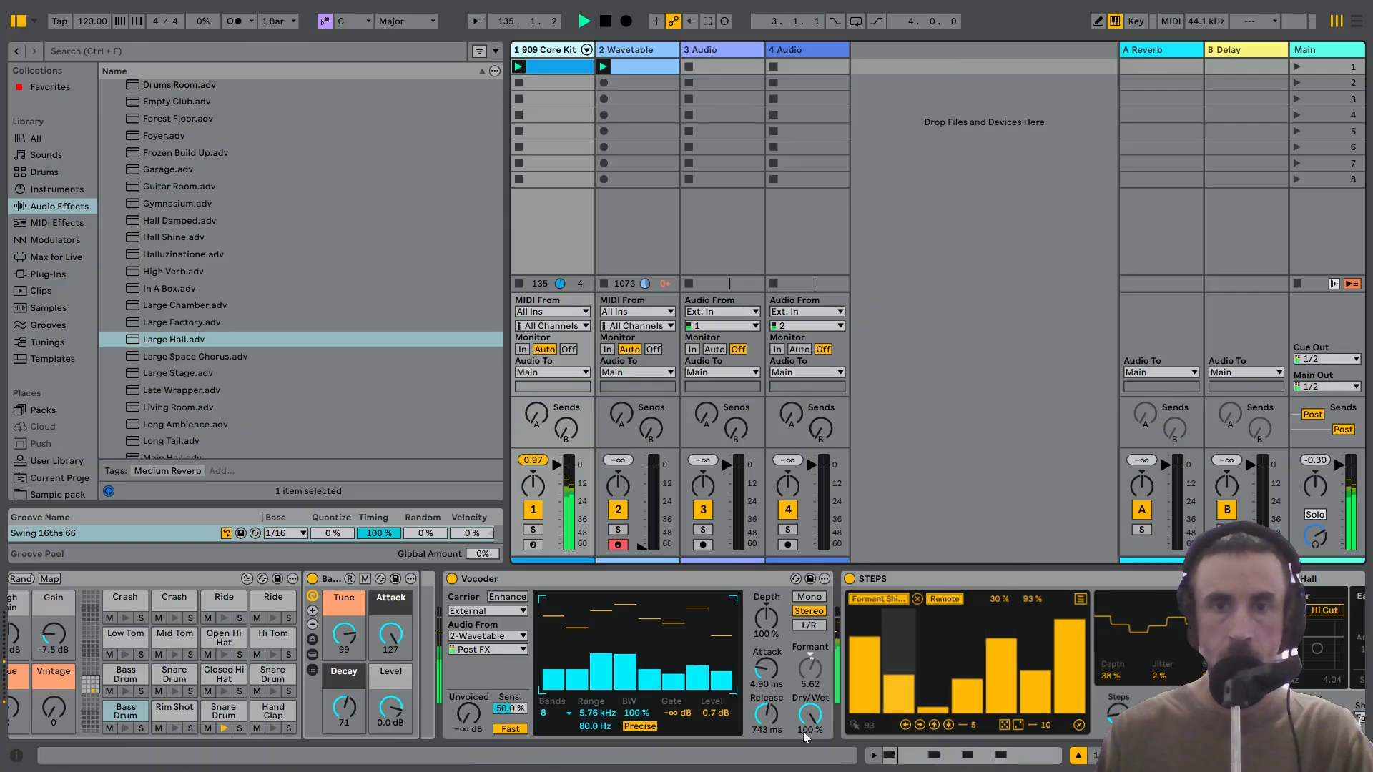
pyautogui.moveTo(767, 715); pyautogui.dragTo(767, 718)
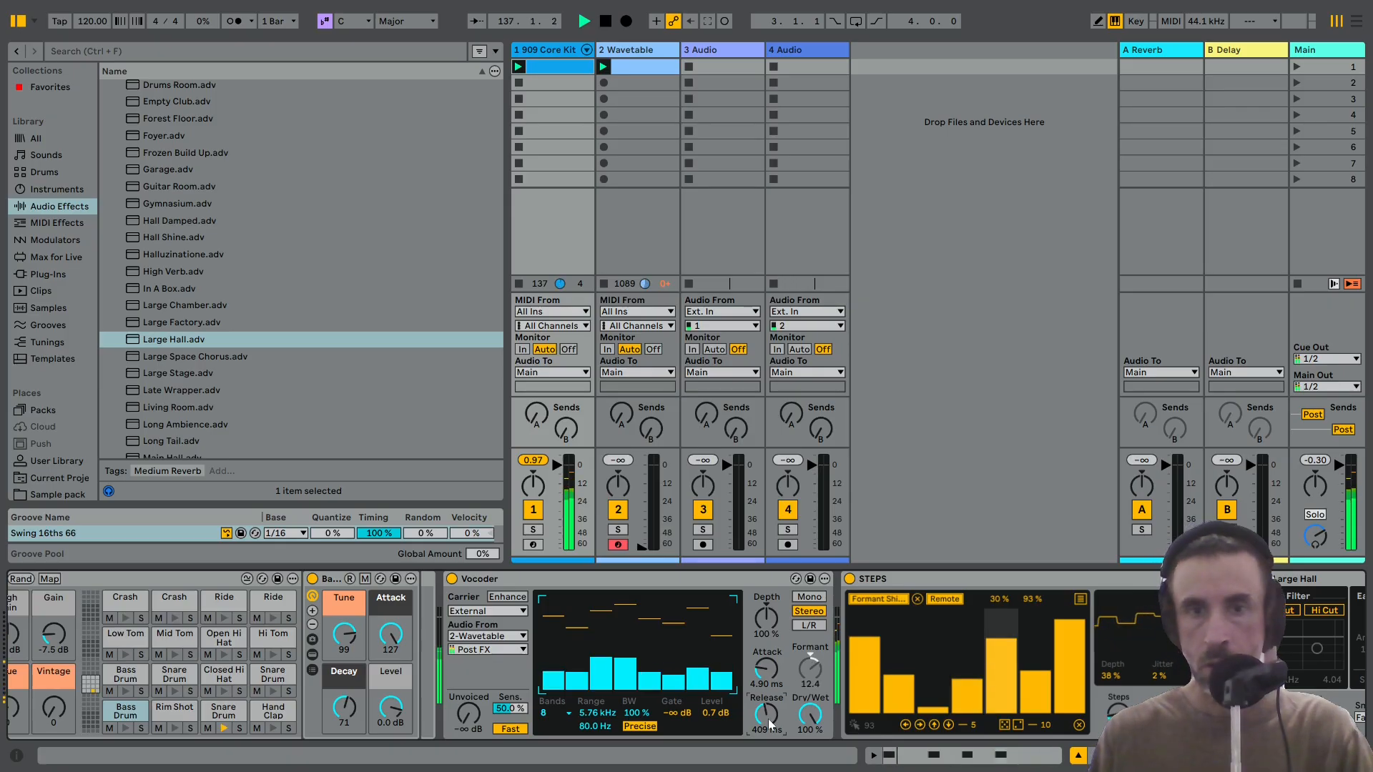
# Add the Delay audio effect after the Large Hall reverb on the 909 Core Kit track.
pyautogui.hscroll(5, 768, 718)
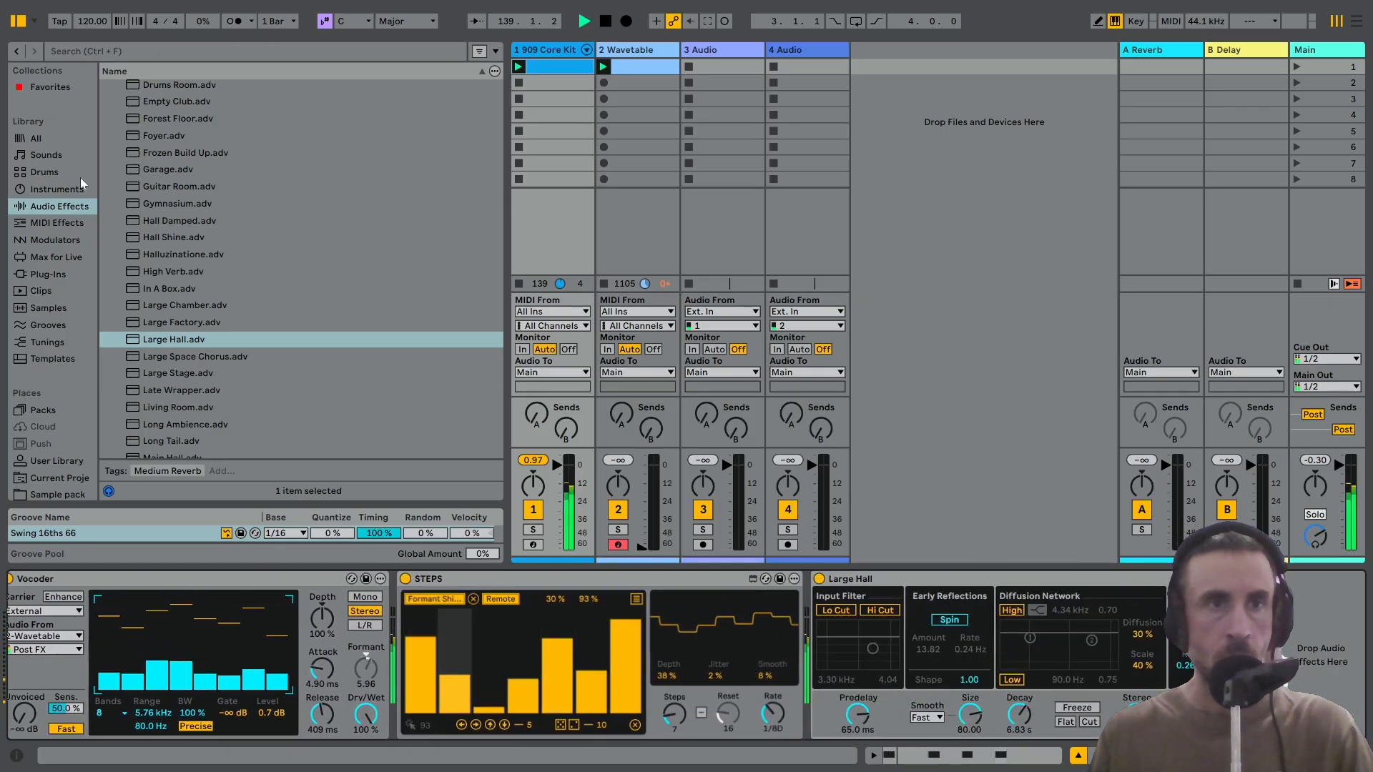
pyautogui.scroll(10, 180, 261)
pyautogui.scroll(15, 178, 261)
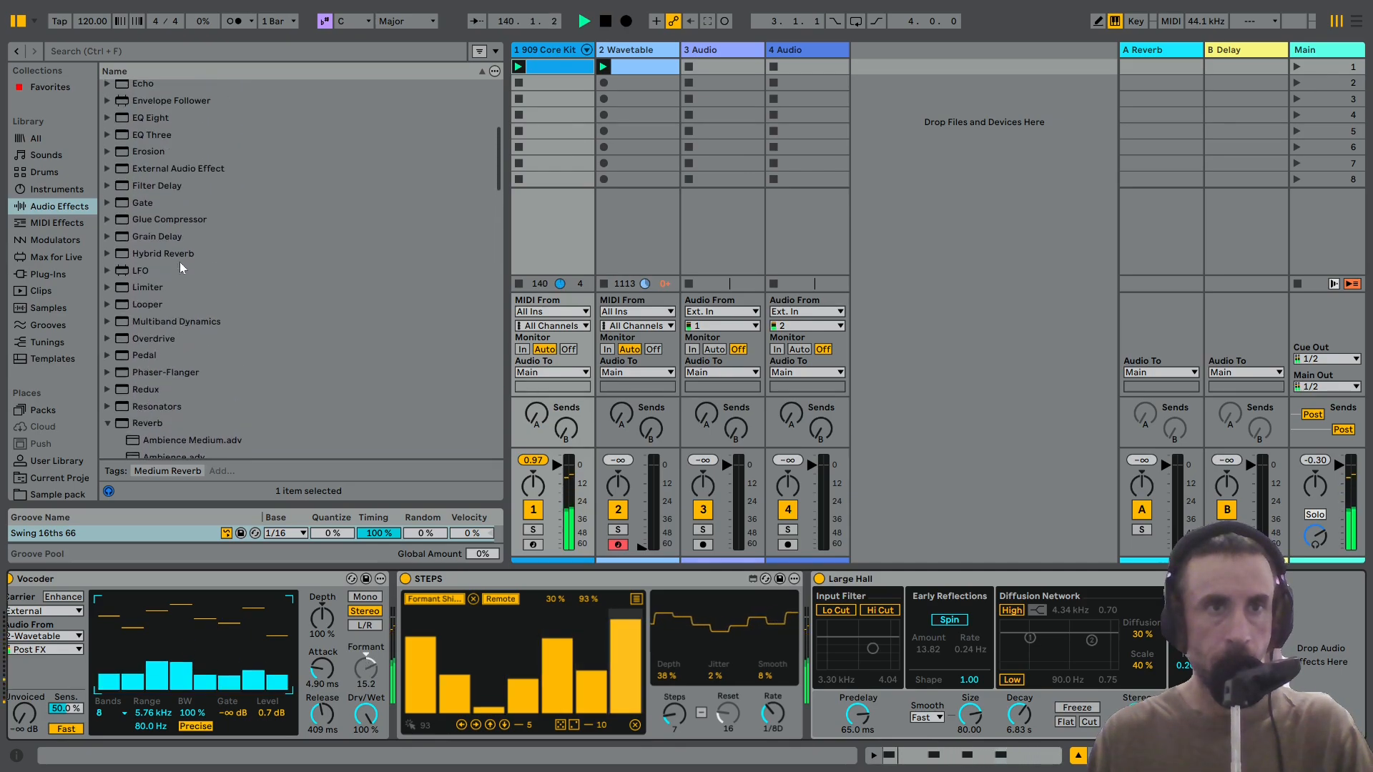
pyautogui.doubleClick(145, 291)
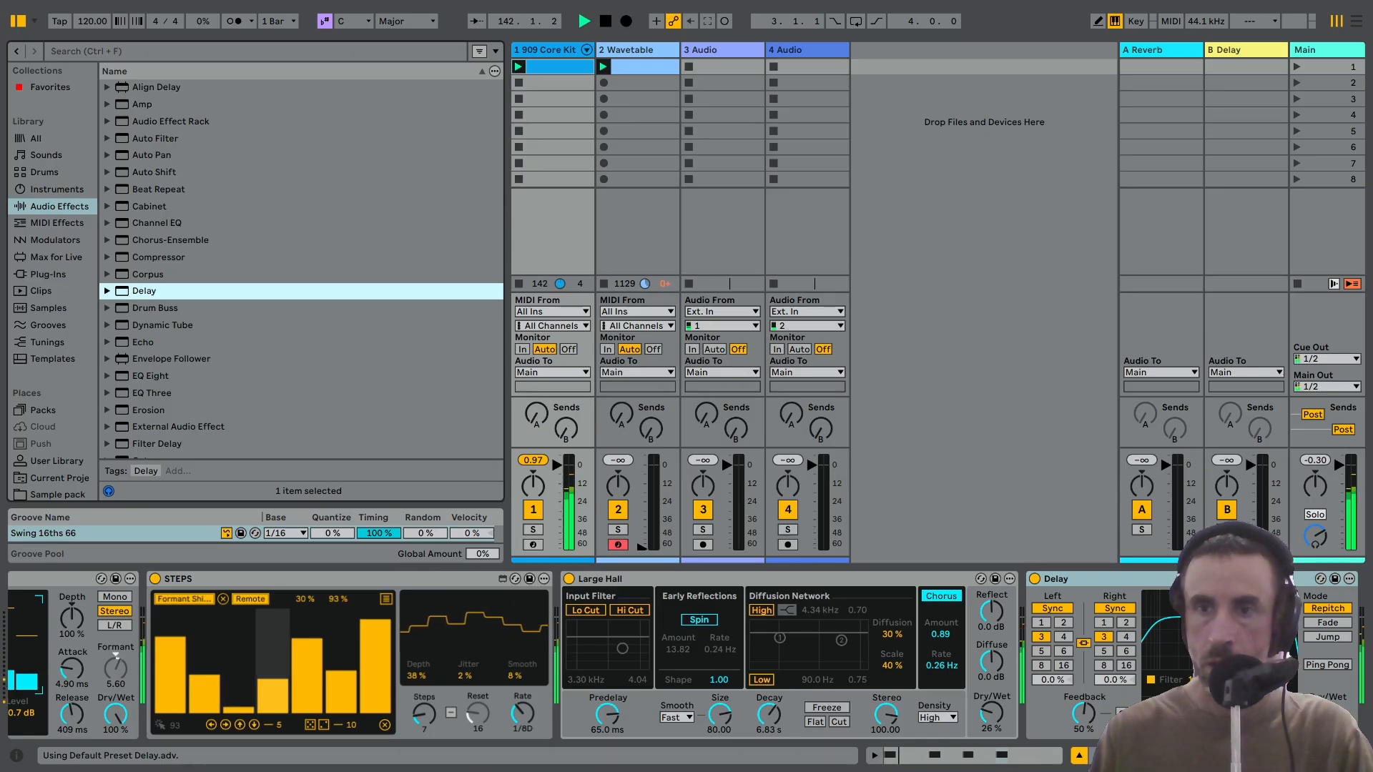
# Set the Delay's right offset to 3.3%, feedback 63%, filter 1.10 kHz with width 1.39, filter modulation 42%, dry/wet 53%, and move it before Large Hall.
pyautogui.hscroll(3, 999, 662)
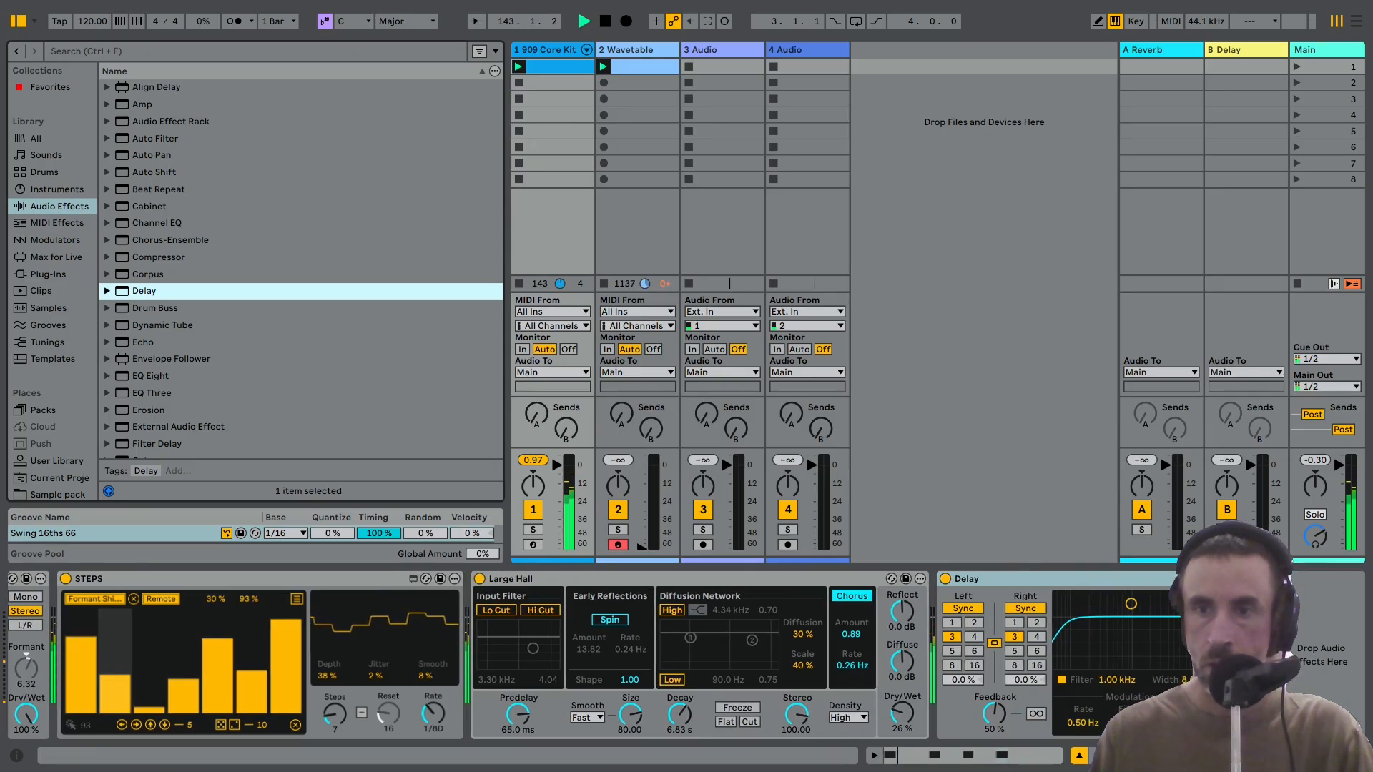
pyautogui.click(1018, 681)
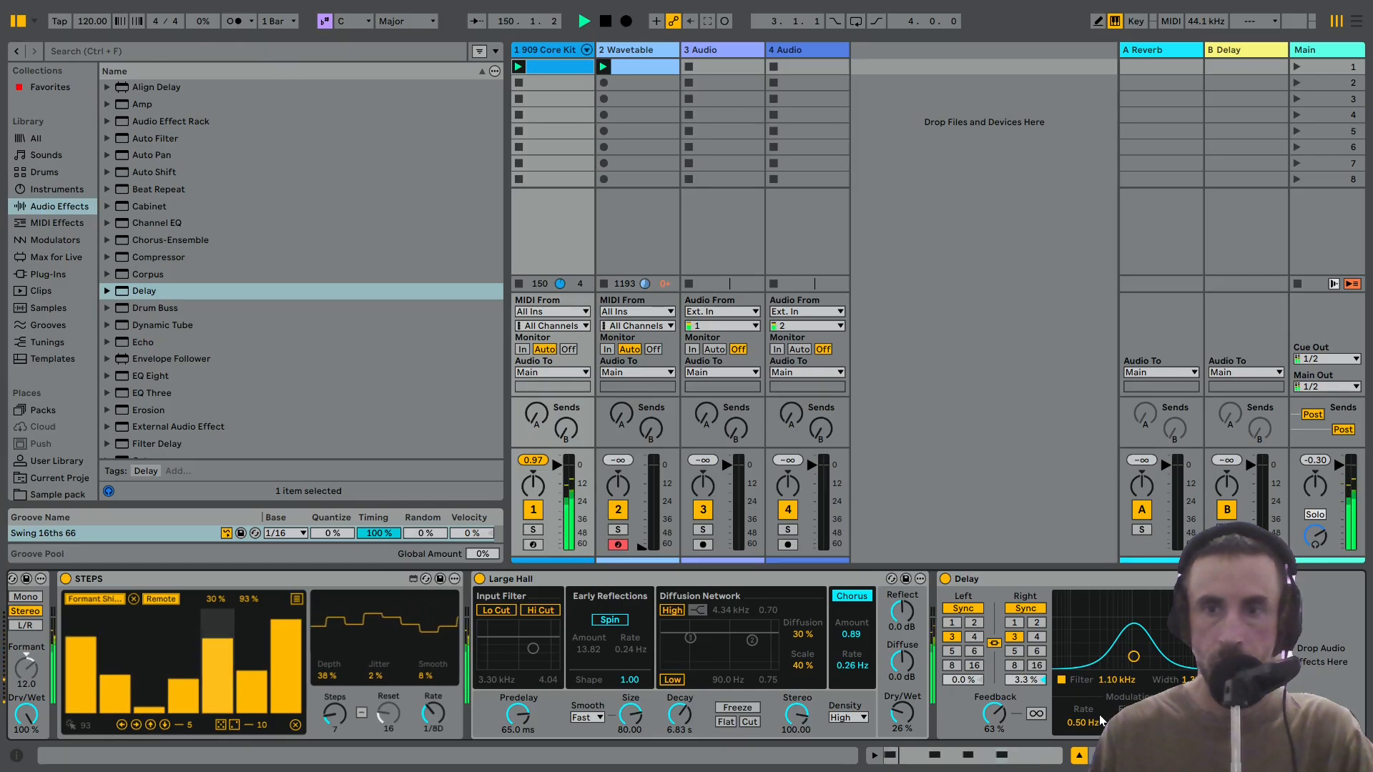
pyautogui.click(975, 584)
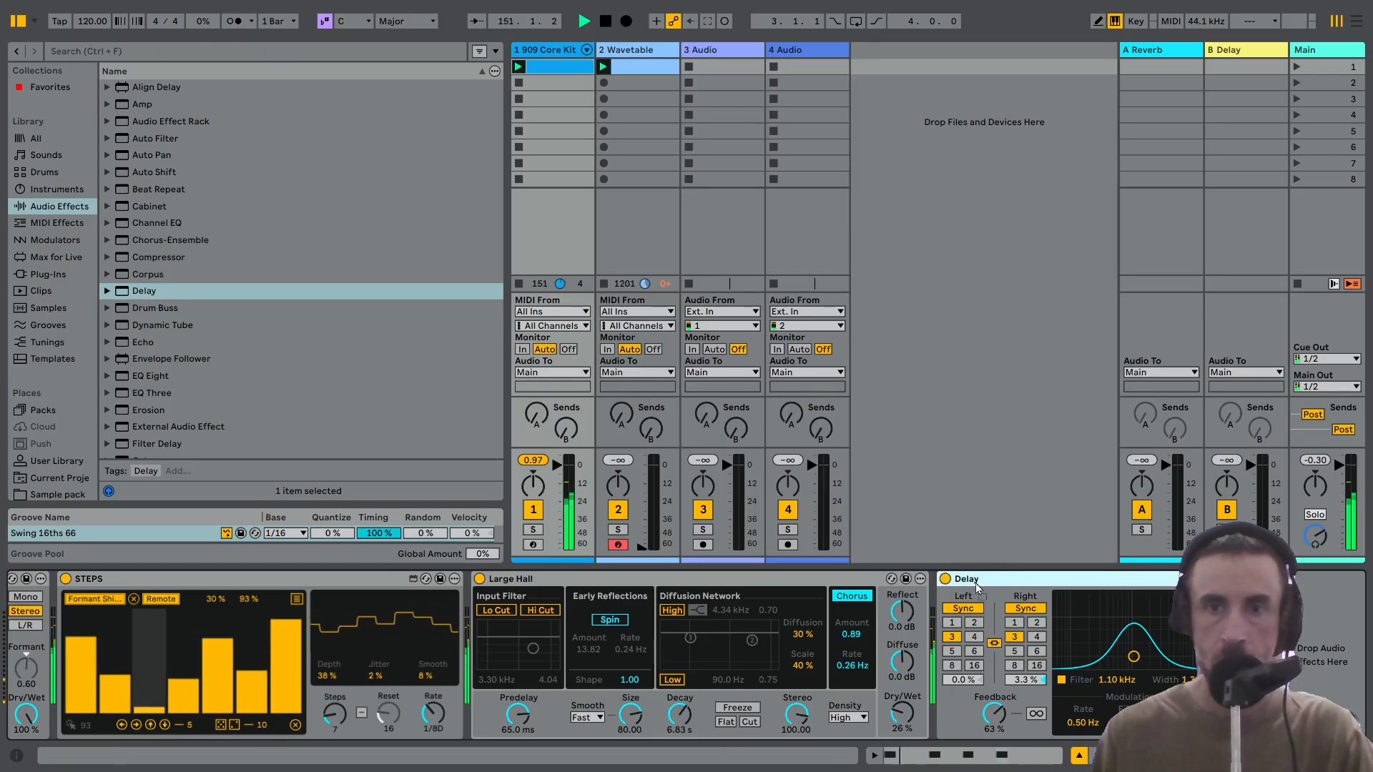
pyautogui.moveTo(975, 584); pyautogui.dragTo(487, 580)
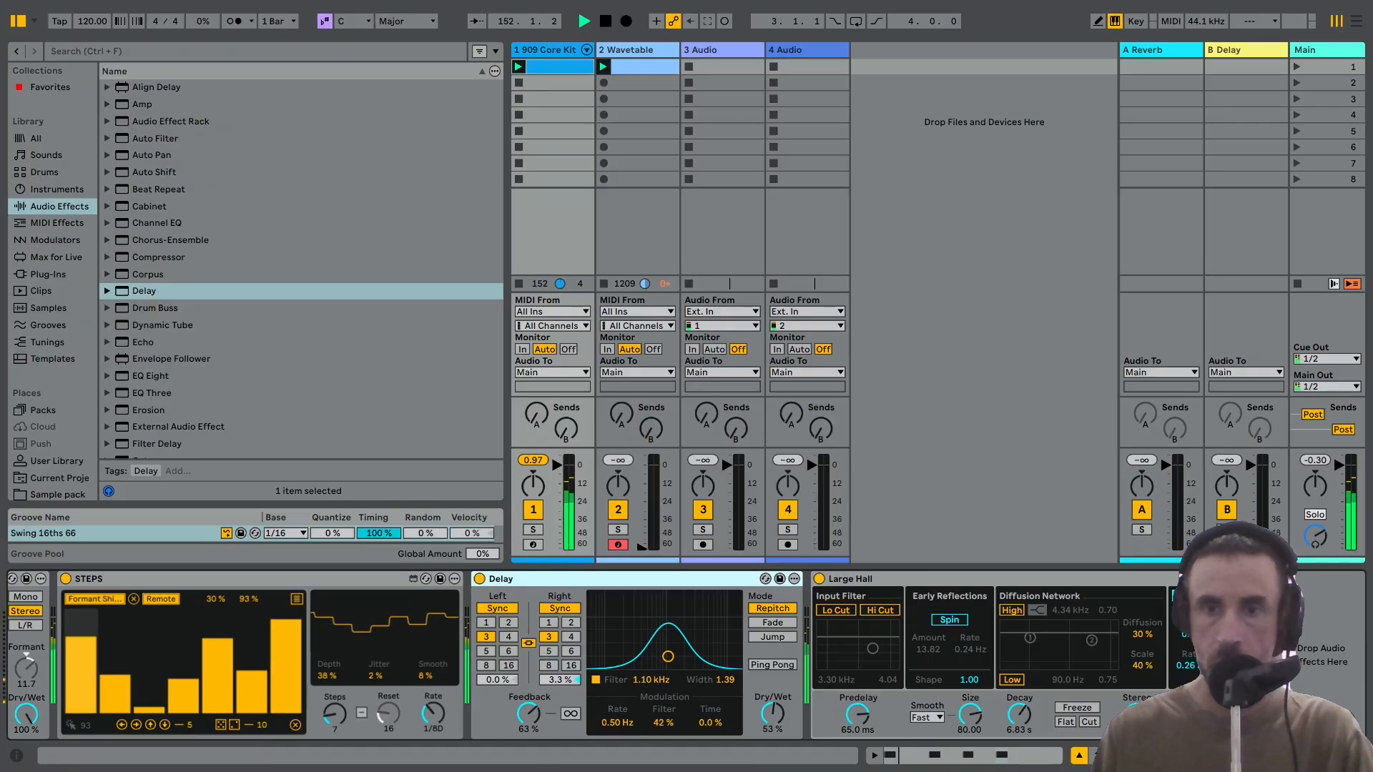
# Add a Limiter at the end of the drum track's device chain and raise its input gain to 5.7 dB.
pyautogui.scroll(-3, 153, 183)
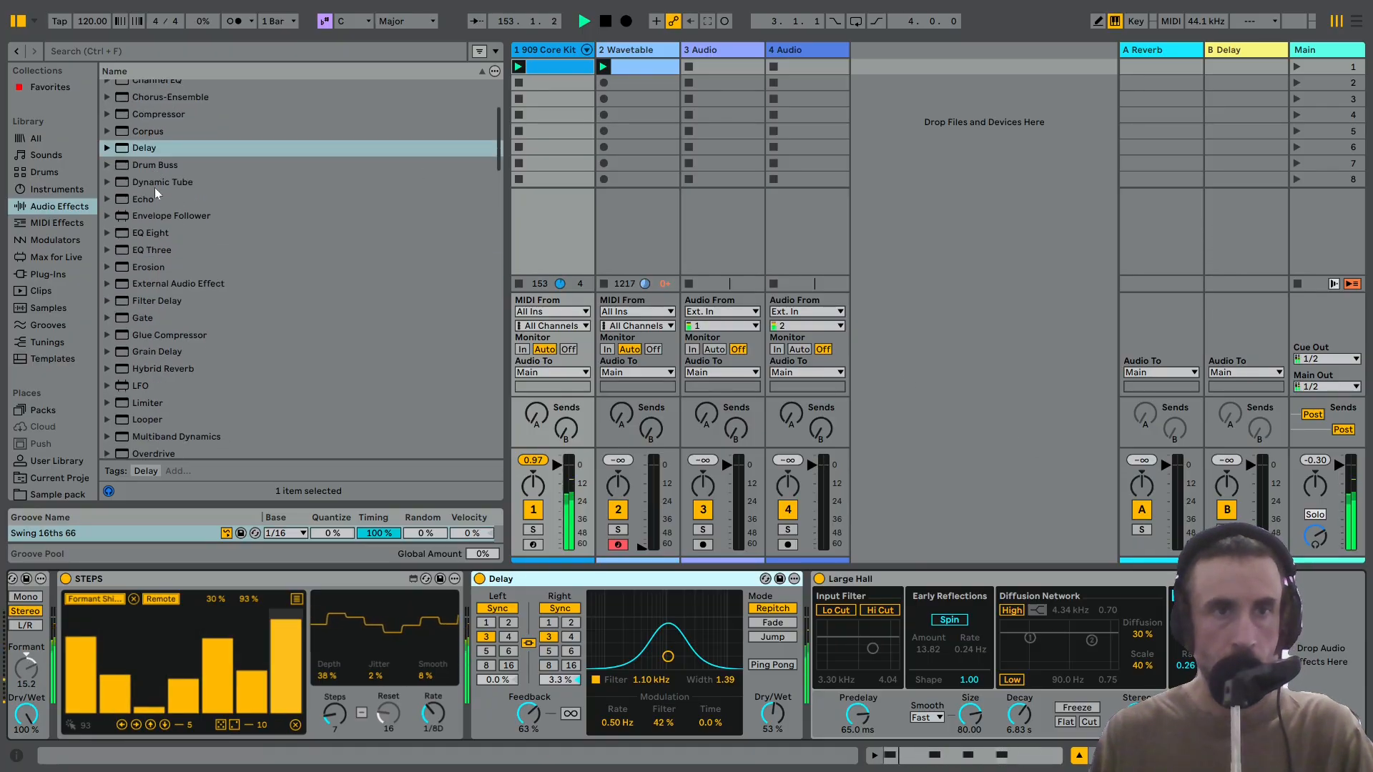
pyautogui.scroll(3, 155, 193)
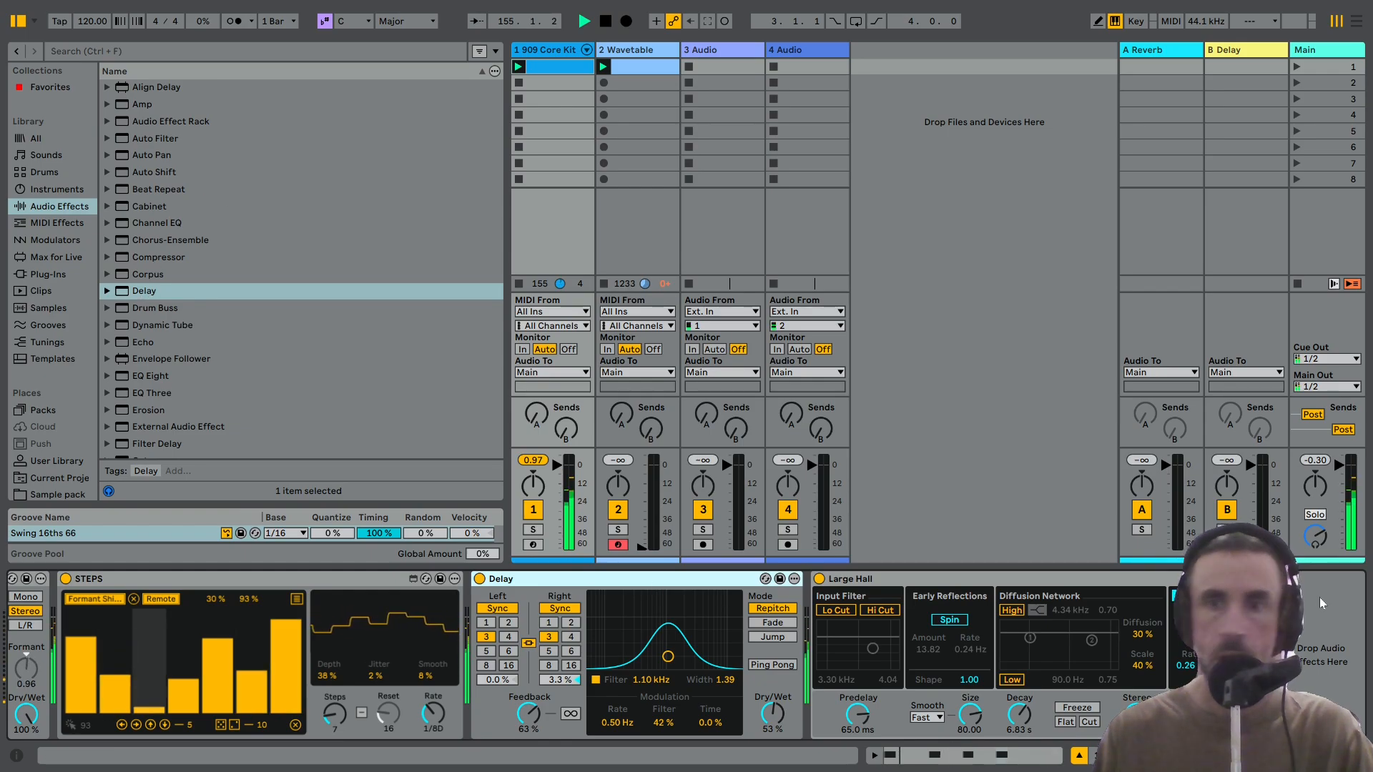
pyautogui.scroll(-5, 143, 300)
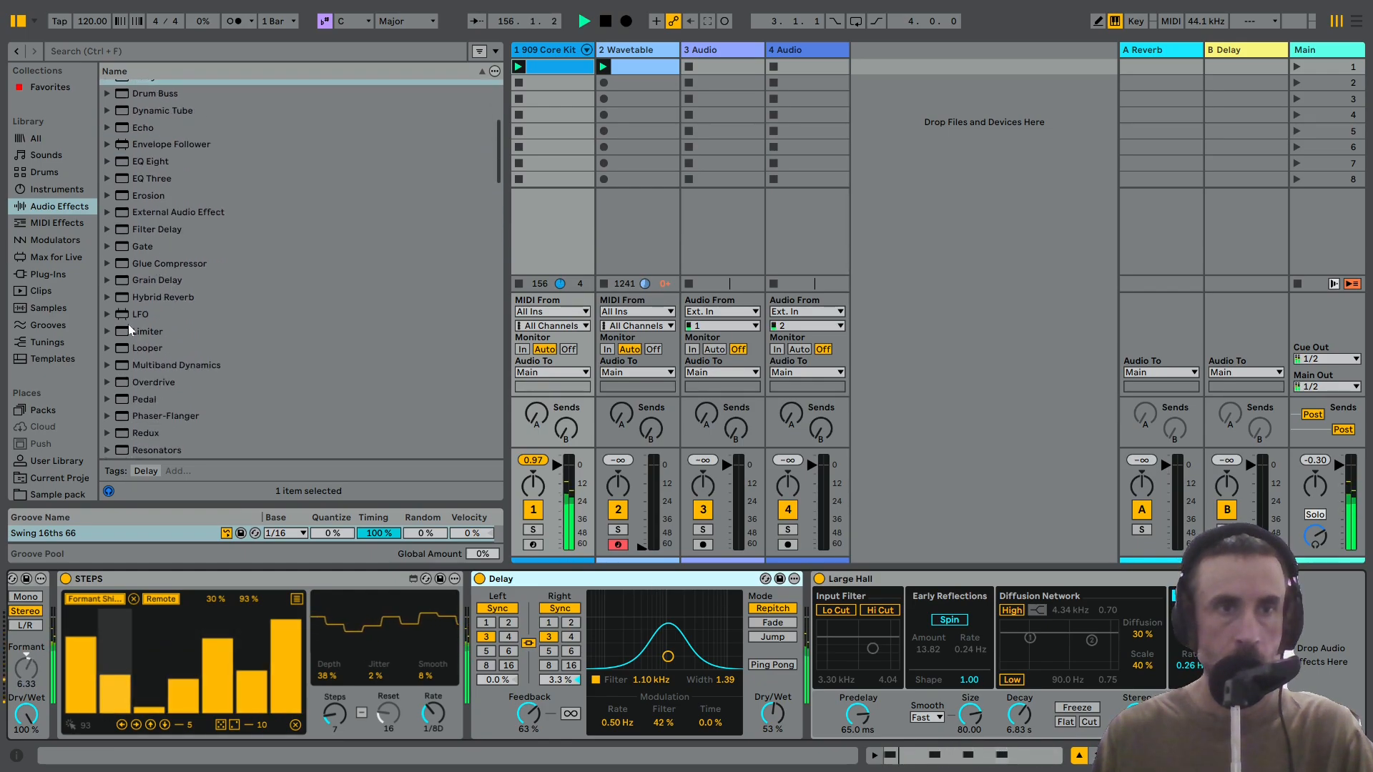
pyautogui.doubleClick(129, 326)
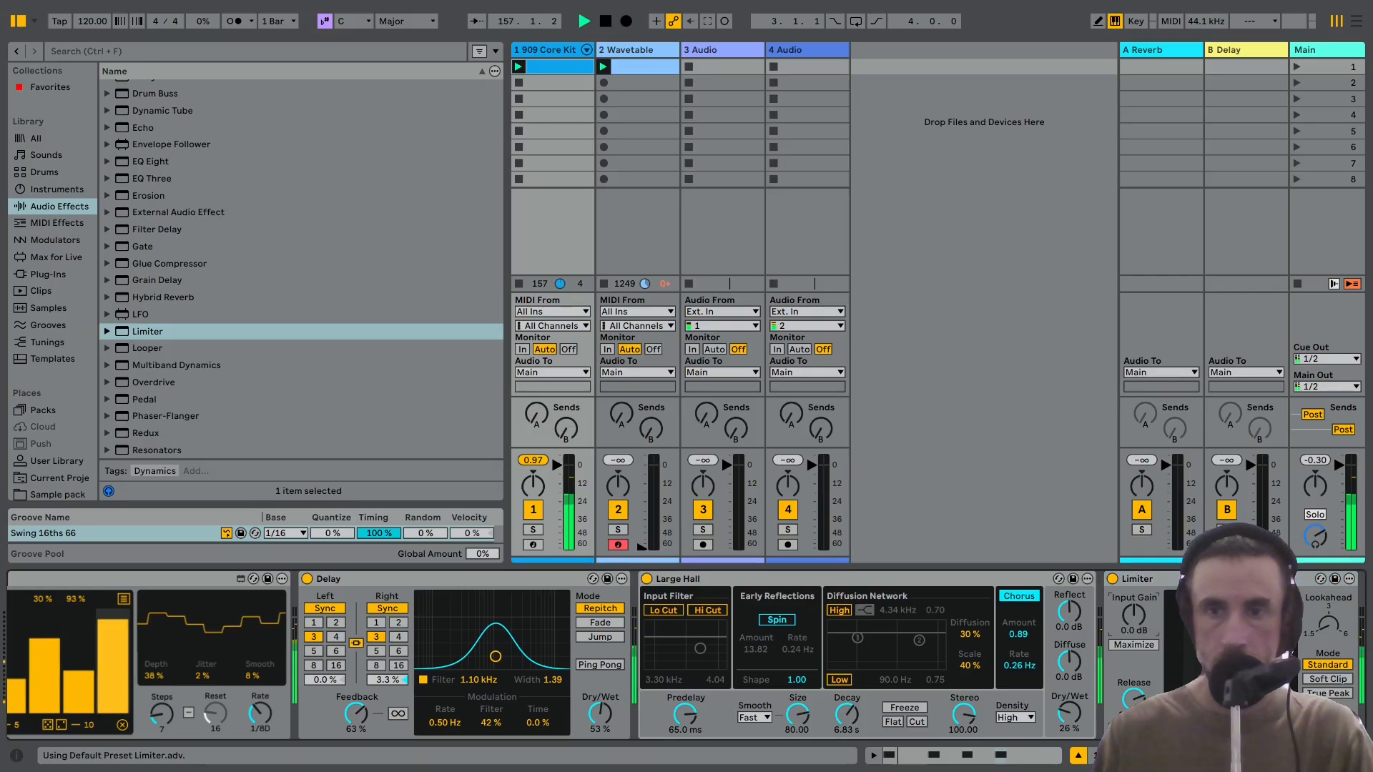
pyautogui.moveTo(1133, 615); pyautogui.dragTo(1133, 596)
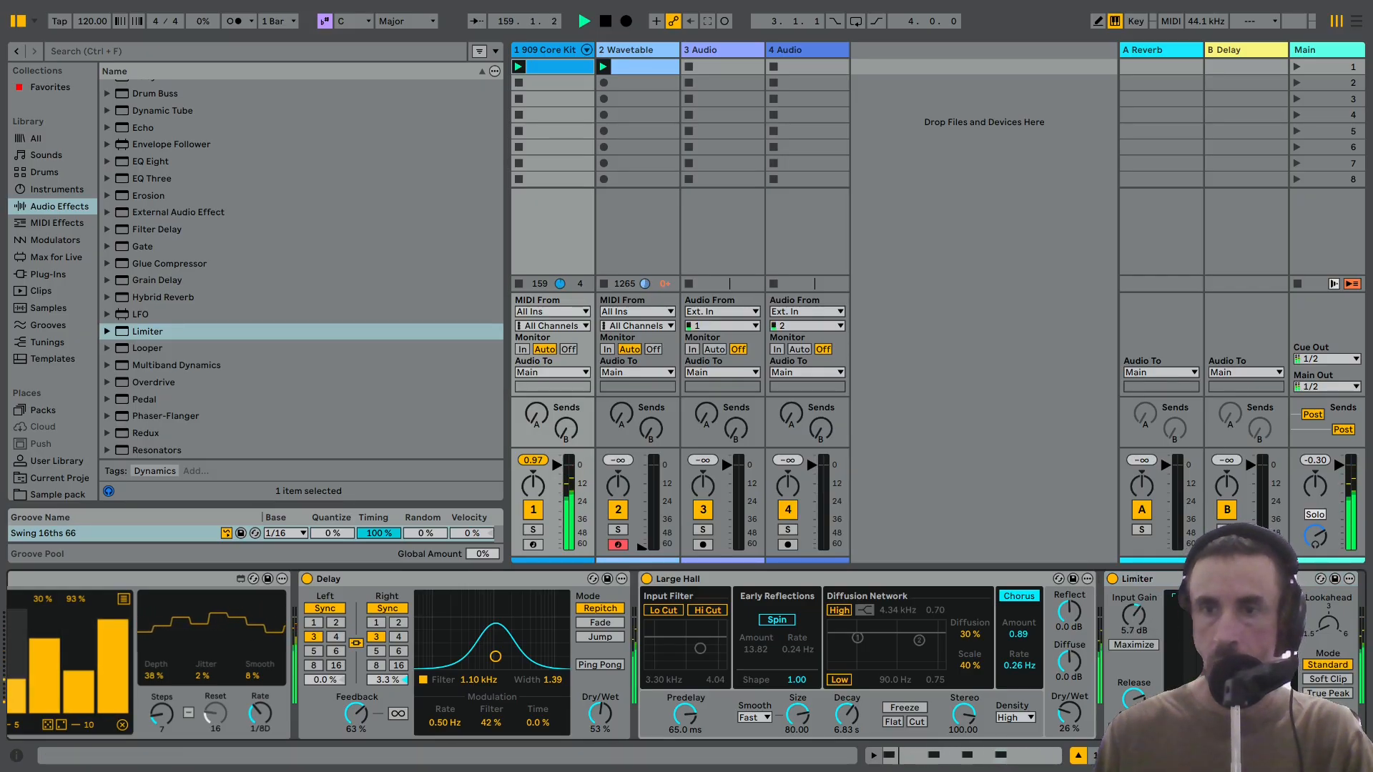
# Raise the system output volume to 42.
pyautogui.hscroll(2, 686, 654)
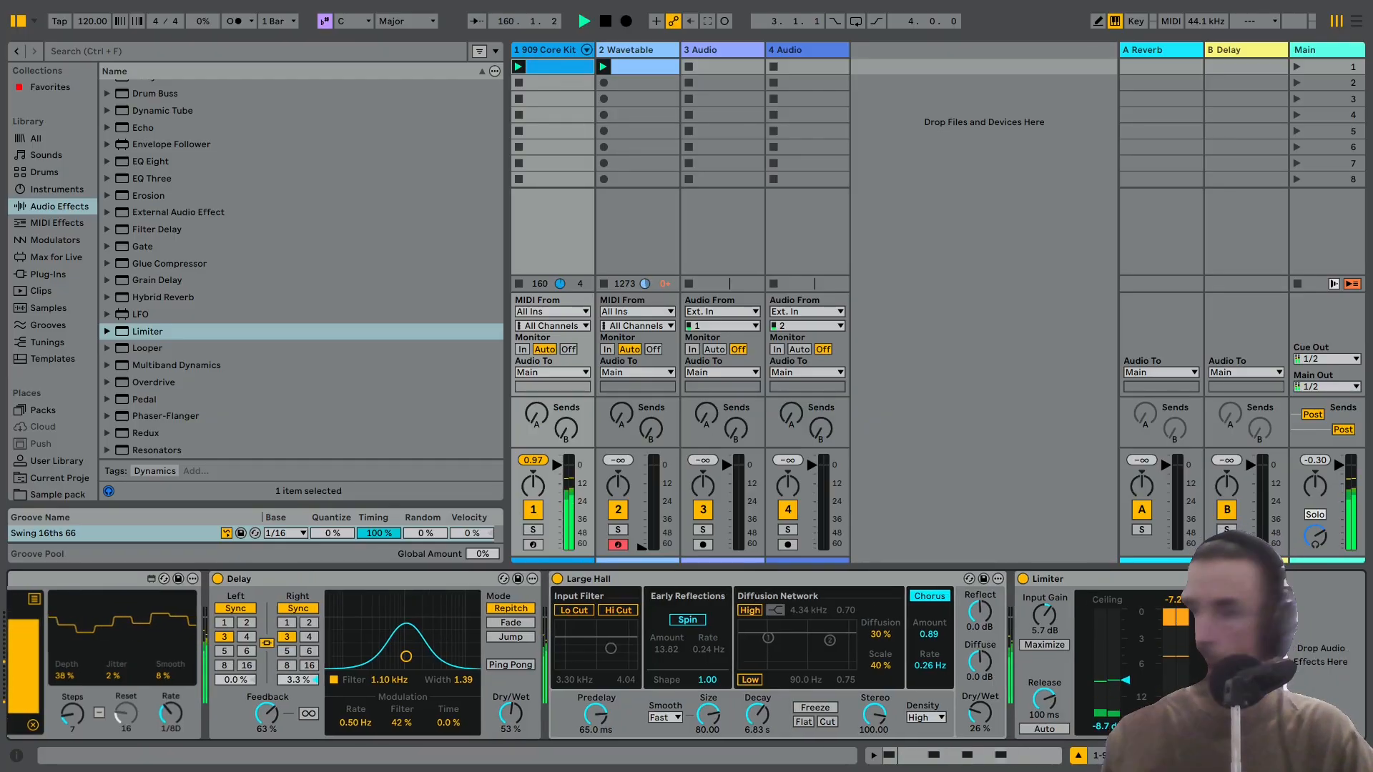
pyautogui.press('XF86AudioRaiseVolume')
pyautogui.press('XF86AudioRaiseVolume')
pyautogui.press('XF86AudioRaiseVolume')
pyautogui.press('XF86AudioRaiseVolume')
pyautogui.press('XF86AudioRaiseVolume')
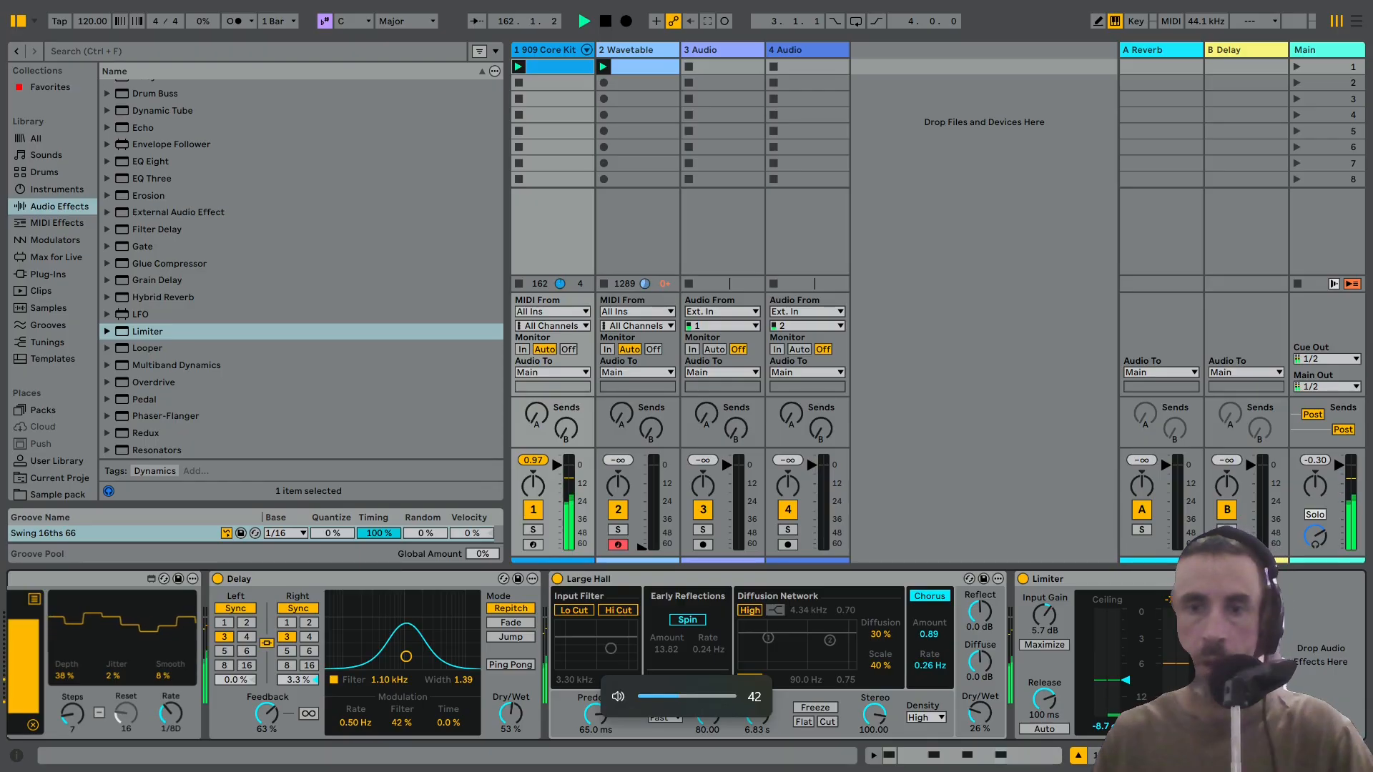
# Duplicate the 909 Core Kit clip's one-bar snare loop so the clip becomes two bars long.
pyautogui.hscroll(-15, 687, 654)
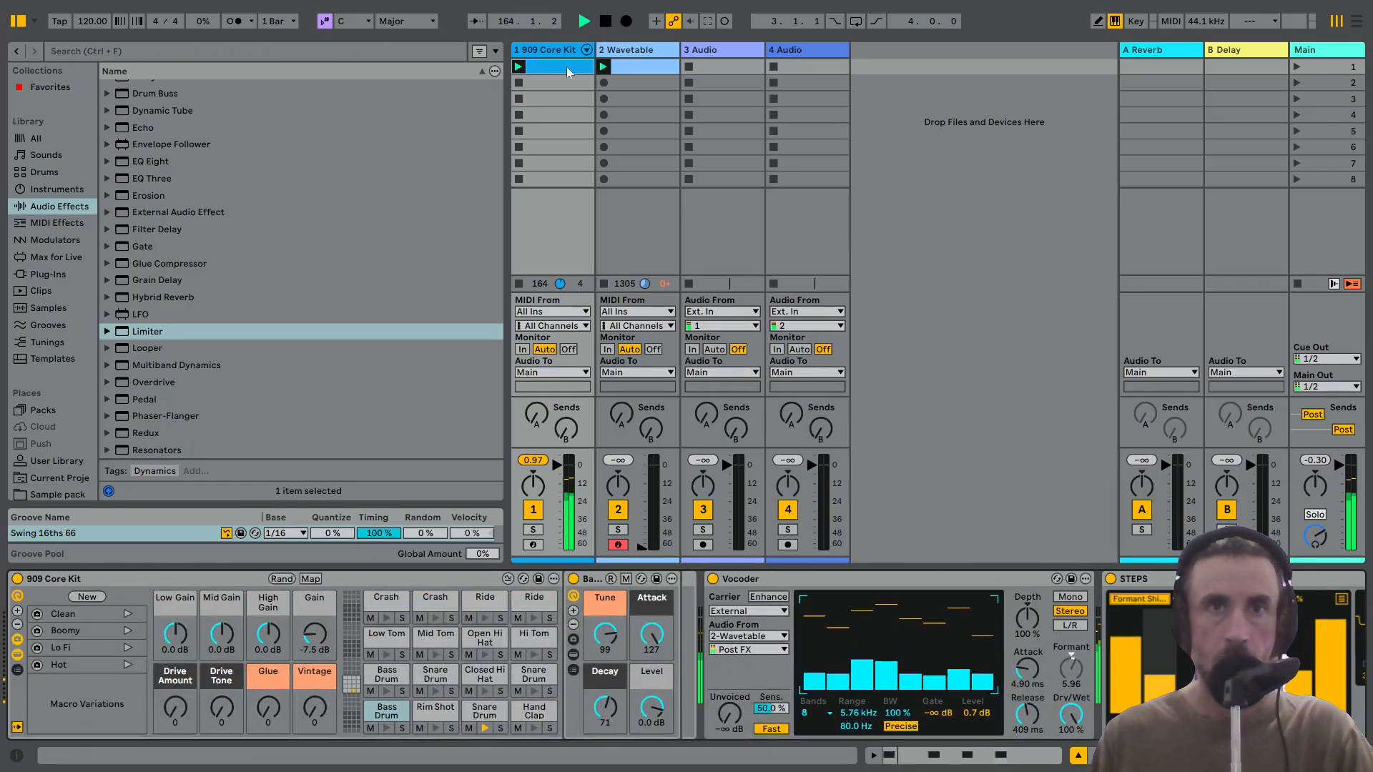
pyautogui.doubleClick(566, 68)
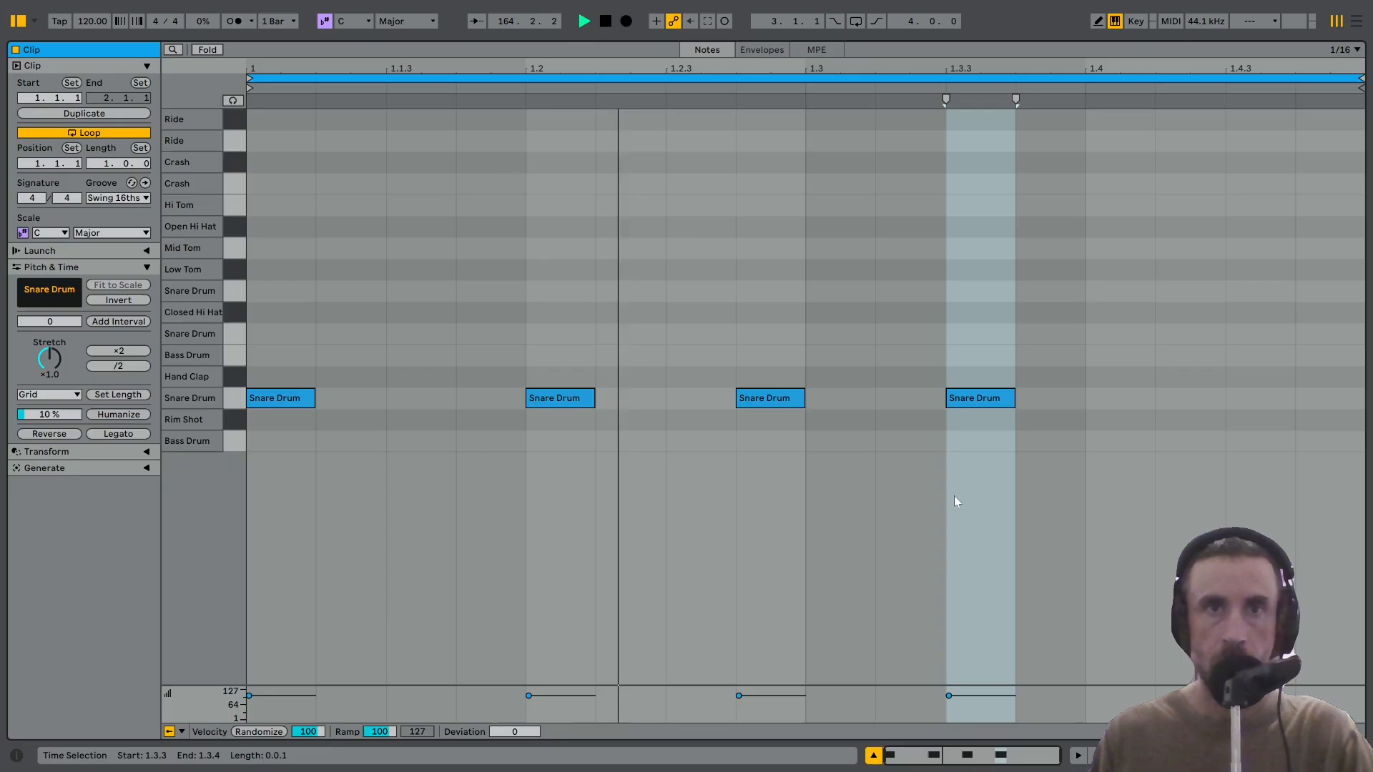
pyautogui.click(771, 77)
pyautogui.hotkey('ctrl', 'd')
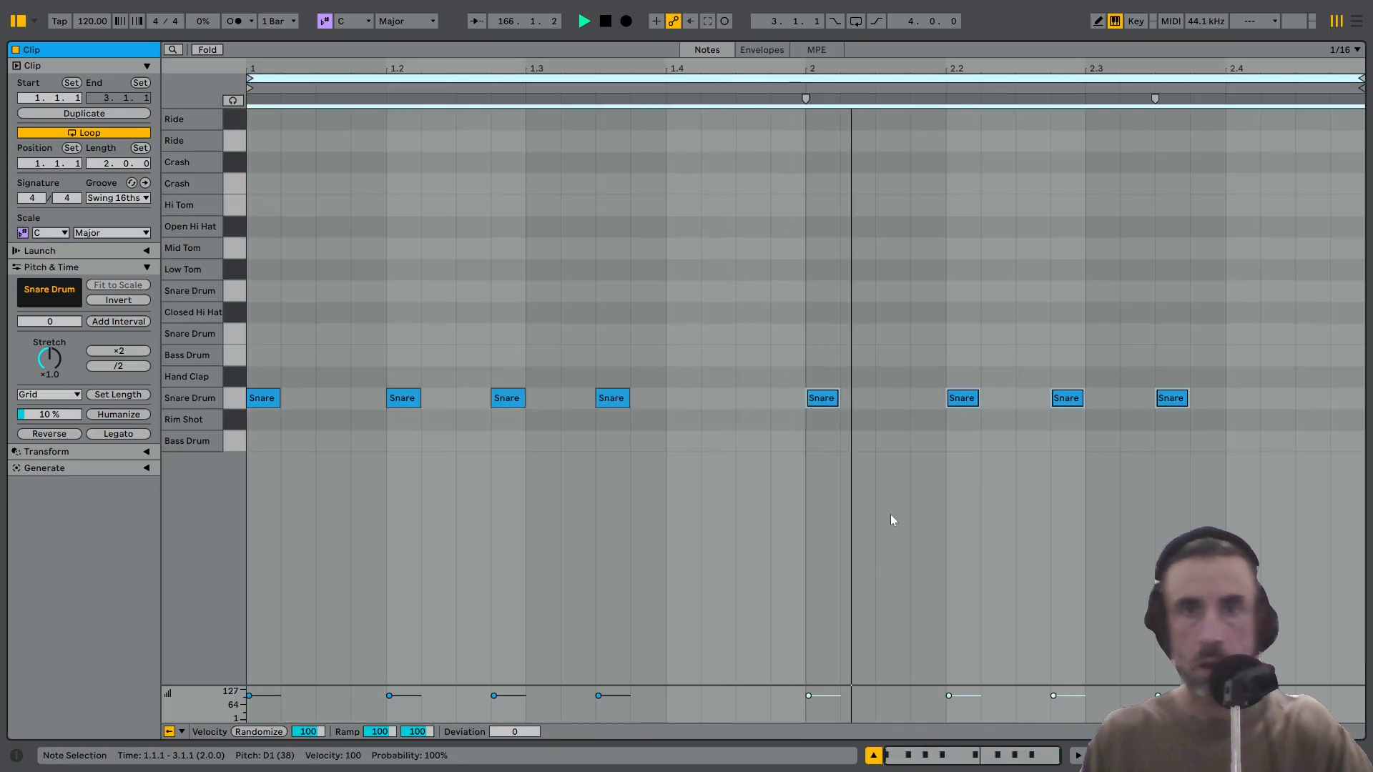
# Move the snare note at 2.1.1 up to the Bass Drum row at E1.
pyautogui.moveTo(867, 481); pyautogui.dragTo(799, 324)
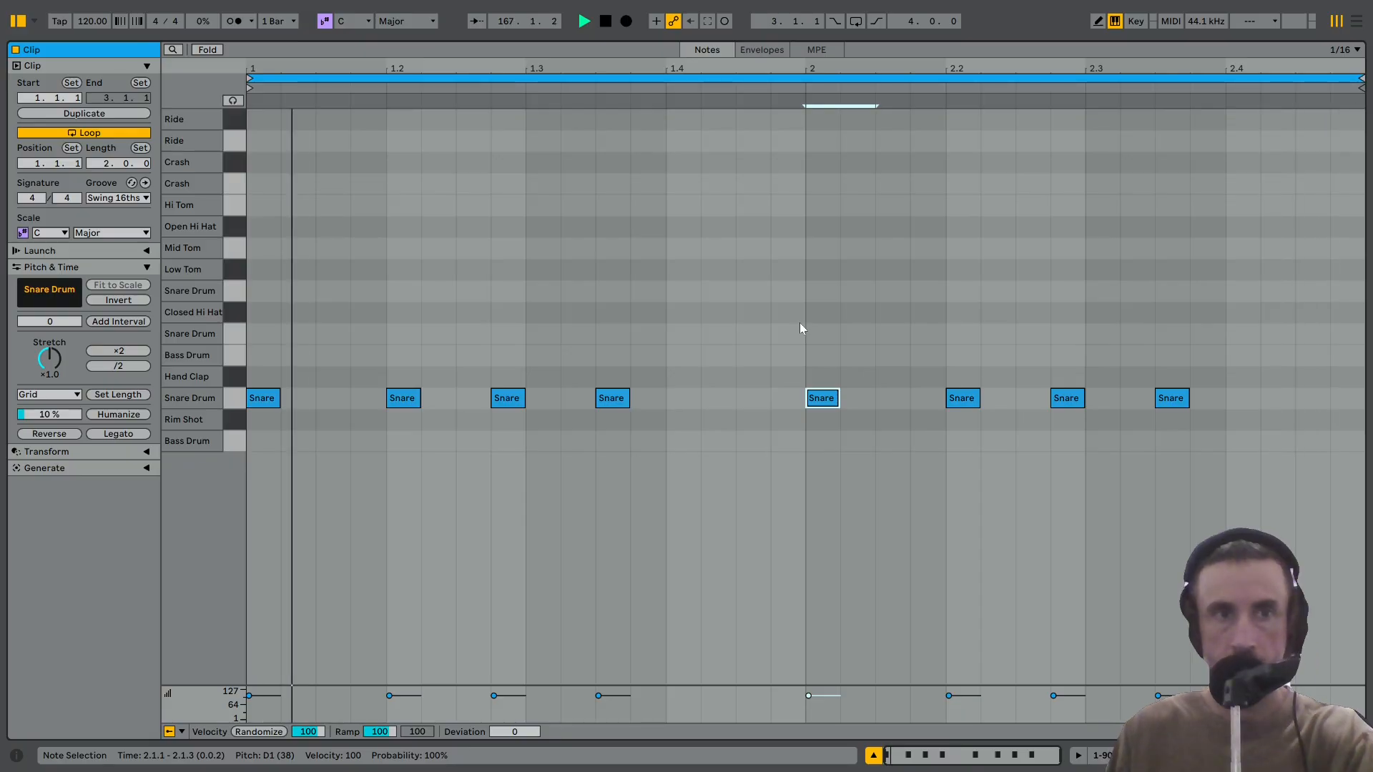
pyautogui.press('Up')
pyautogui.press('Up')
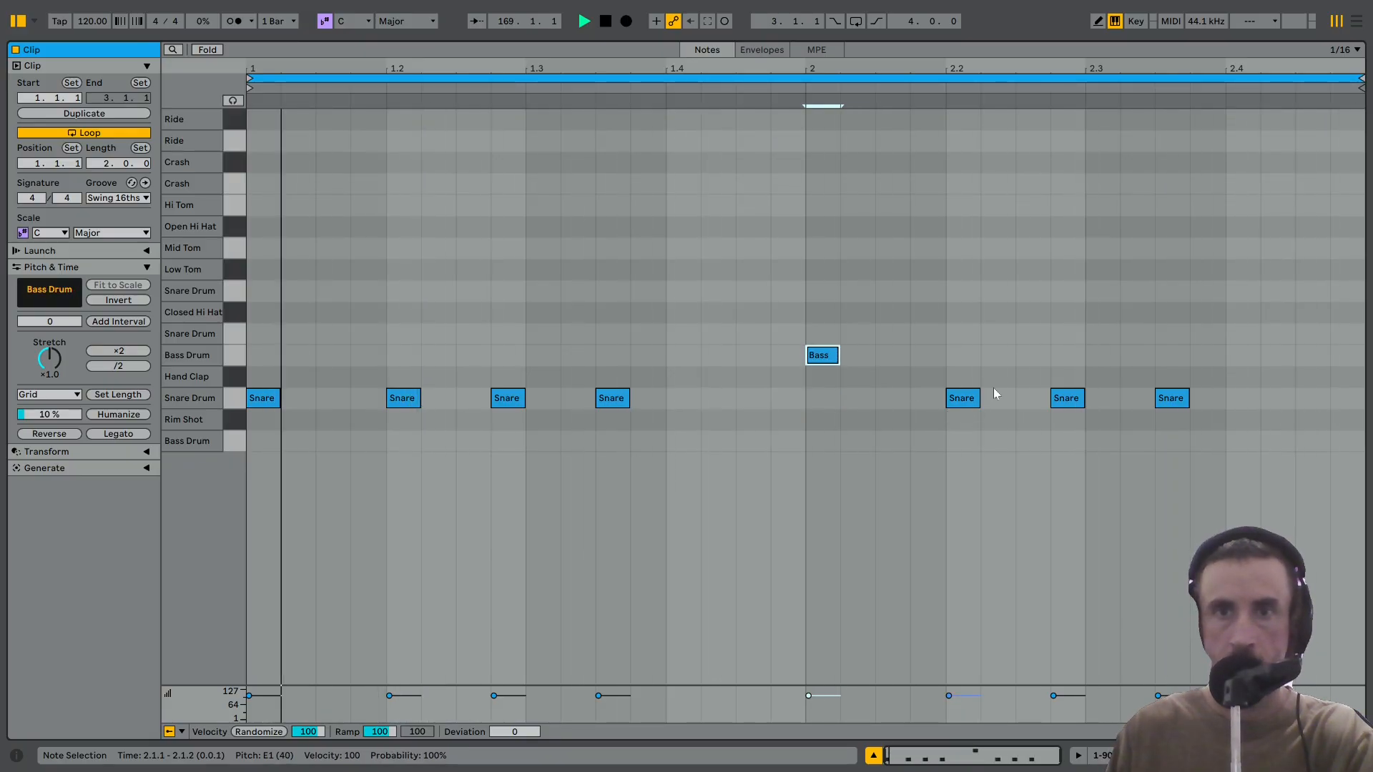
# Replace the snare note at 2.3.3 with a Mid Tom note and return to the session overview.
pyautogui.doubleClick(1023, 218)
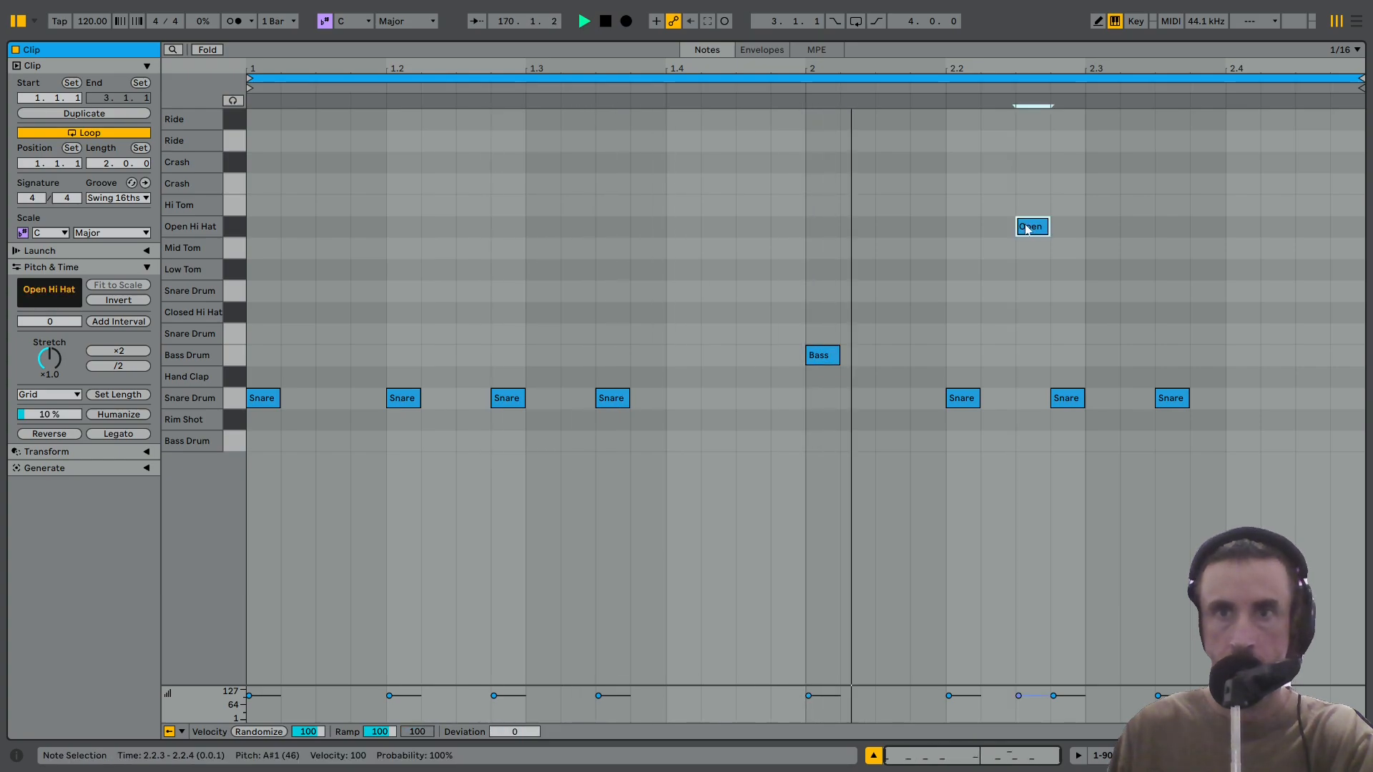
pyautogui.moveTo(1027, 228); pyautogui.dragTo(1229, 227)
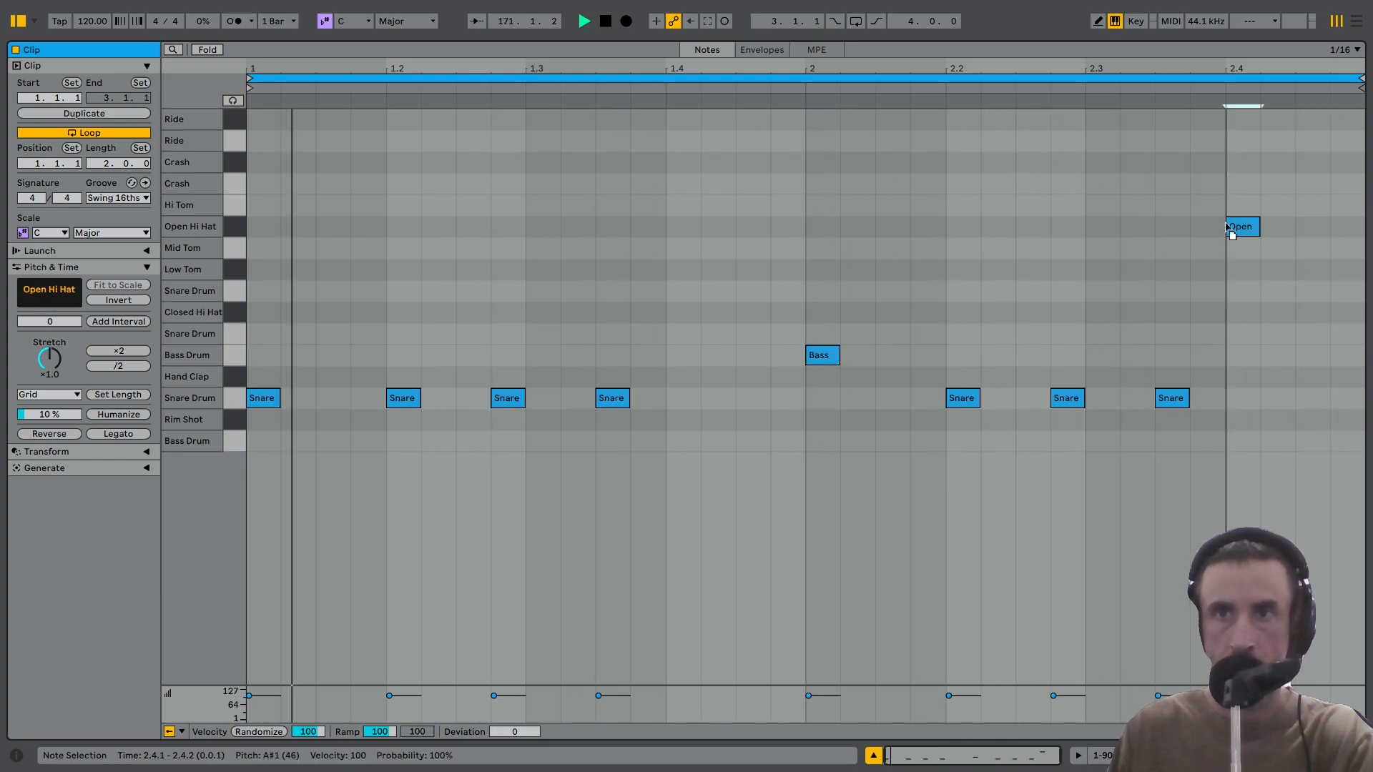
pyautogui.press('Down')
pyautogui.press('Down')
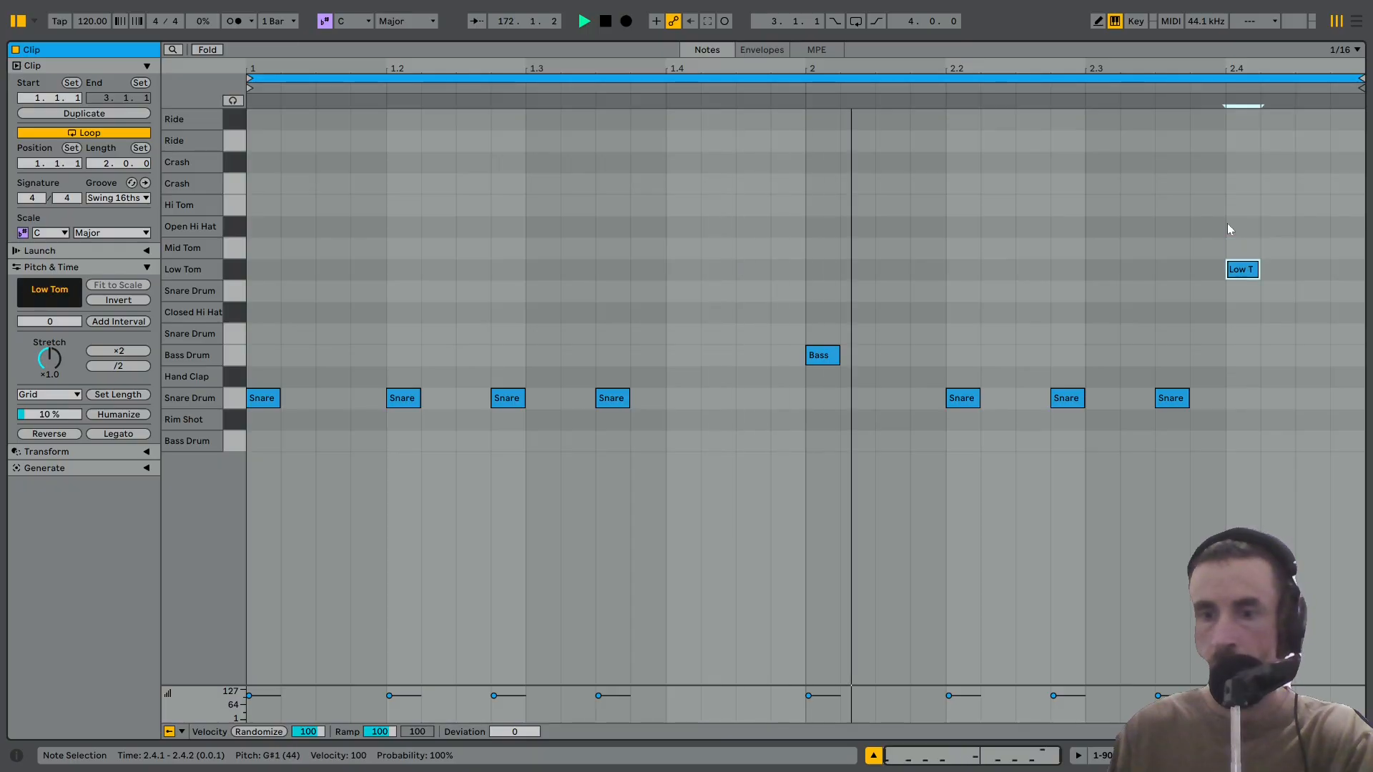
pyautogui.press('Up')
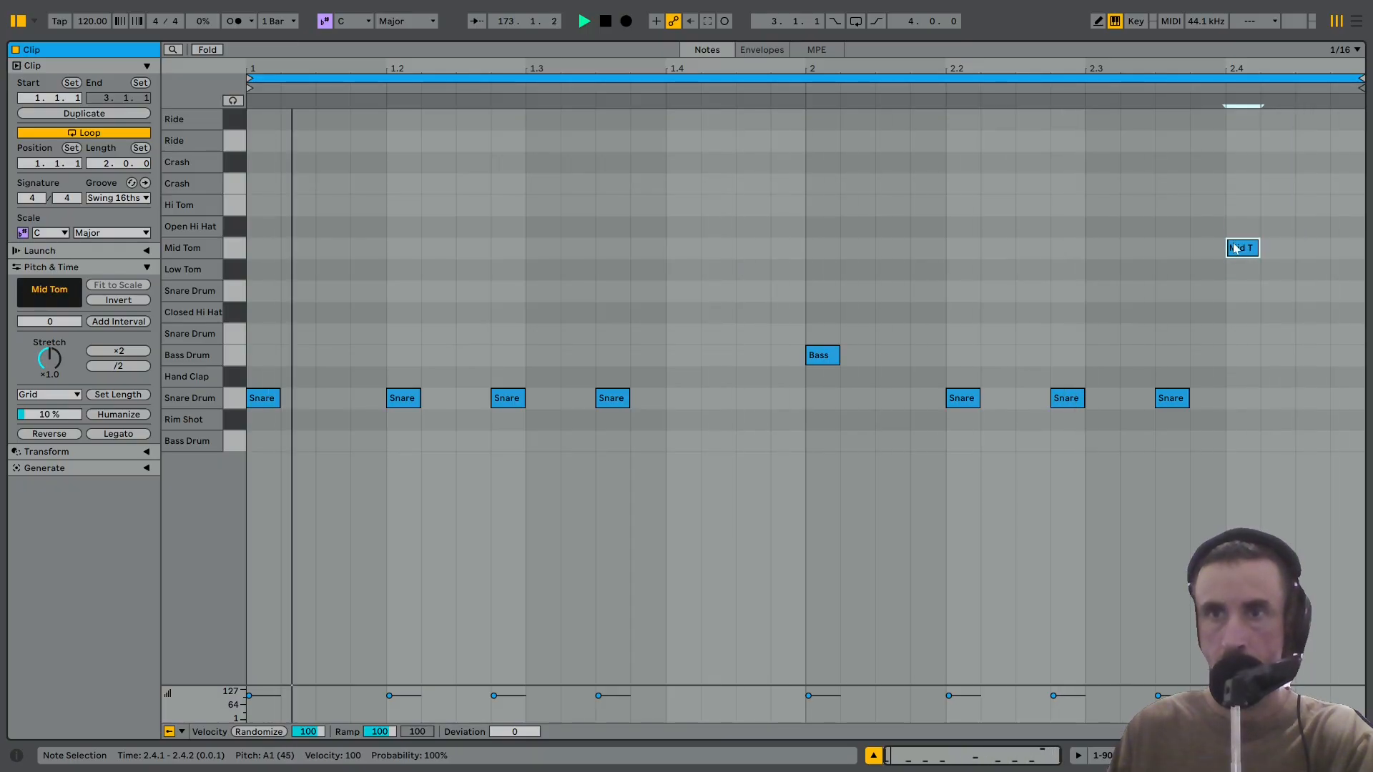
pyautogui.moveTo(1233, 248); pyautogui.dragTo(1182, 251)
pyautogui.doubleClick(1174, 404)
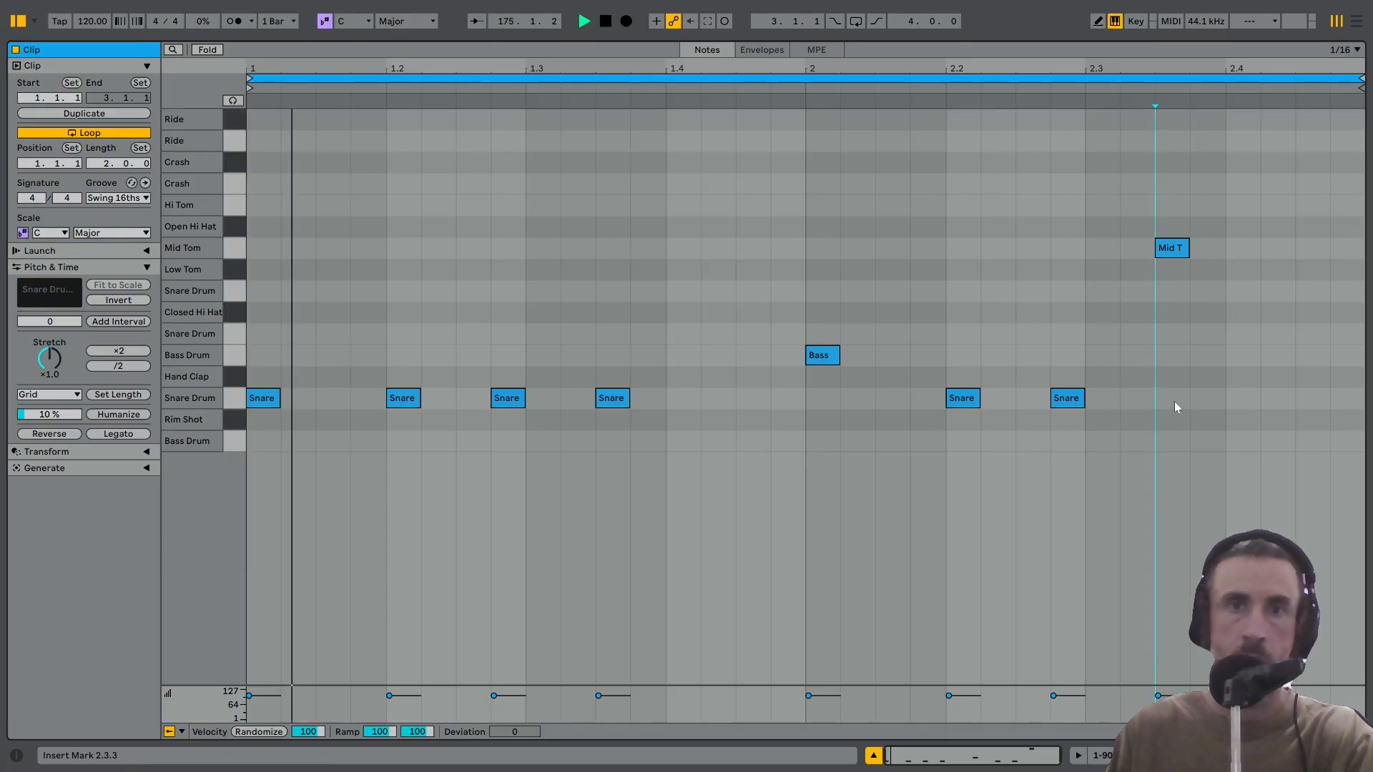
pyautogui.press('Tab')
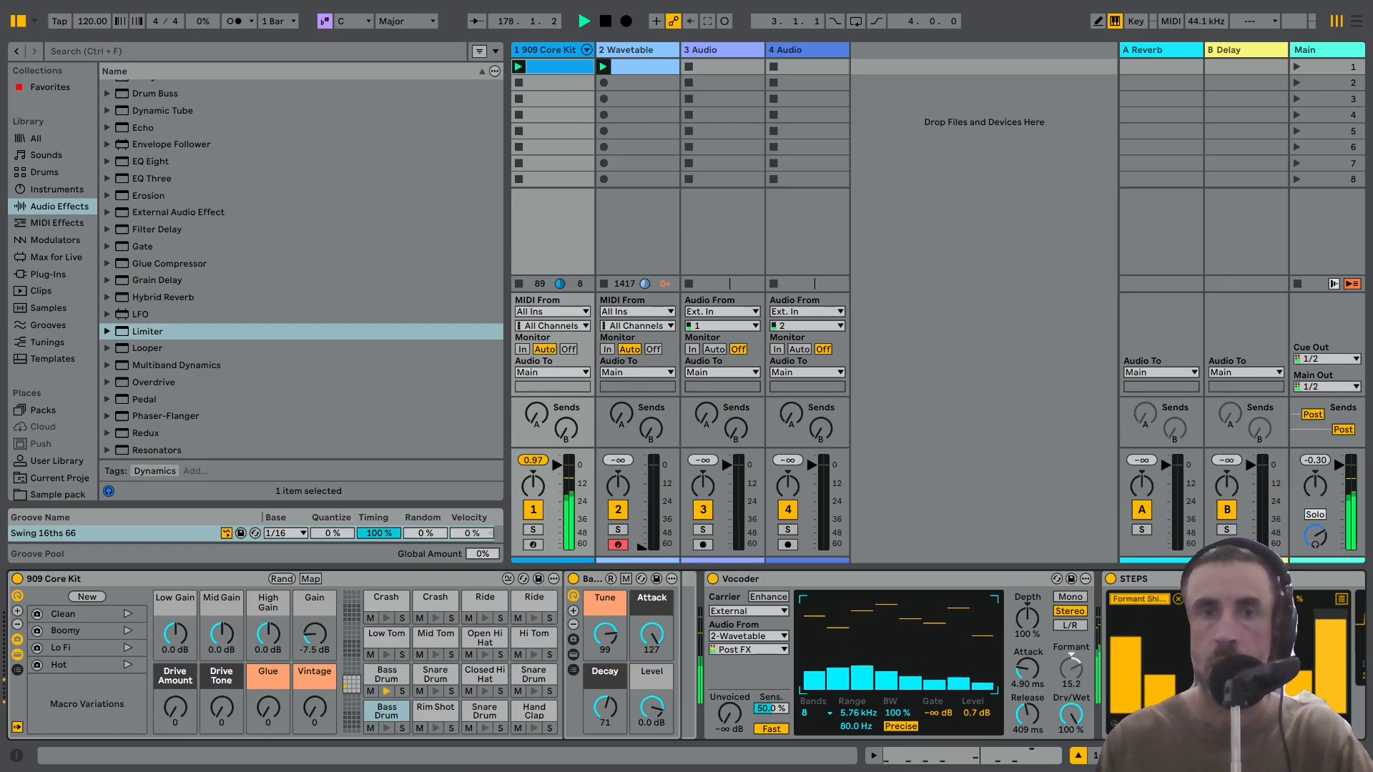
# Add Auto Pan after the Limiter on the 909 Core Kit track, with amount 20.8% and rate 0.18 Hz.
pyautogui.hscroll(15, 686, 655)
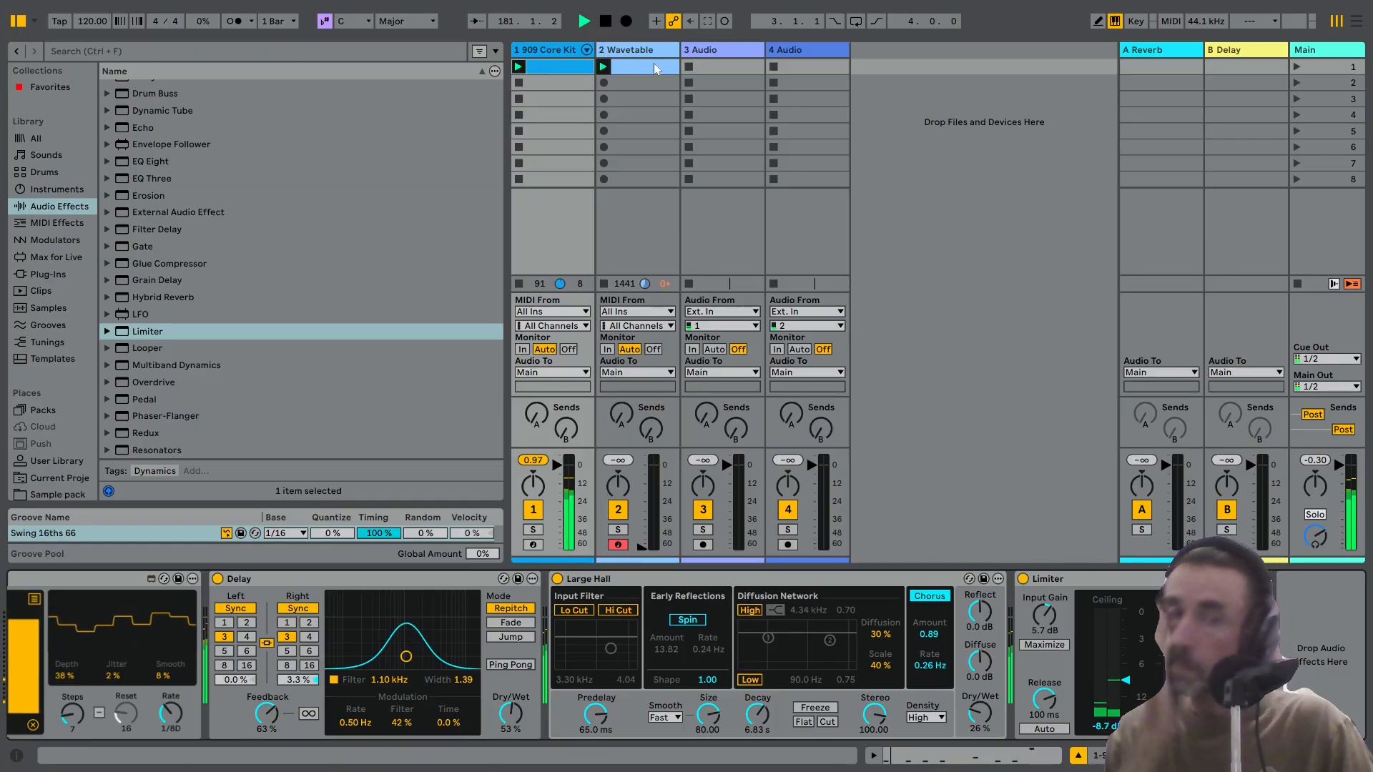
pyautogui.click(619, 55)
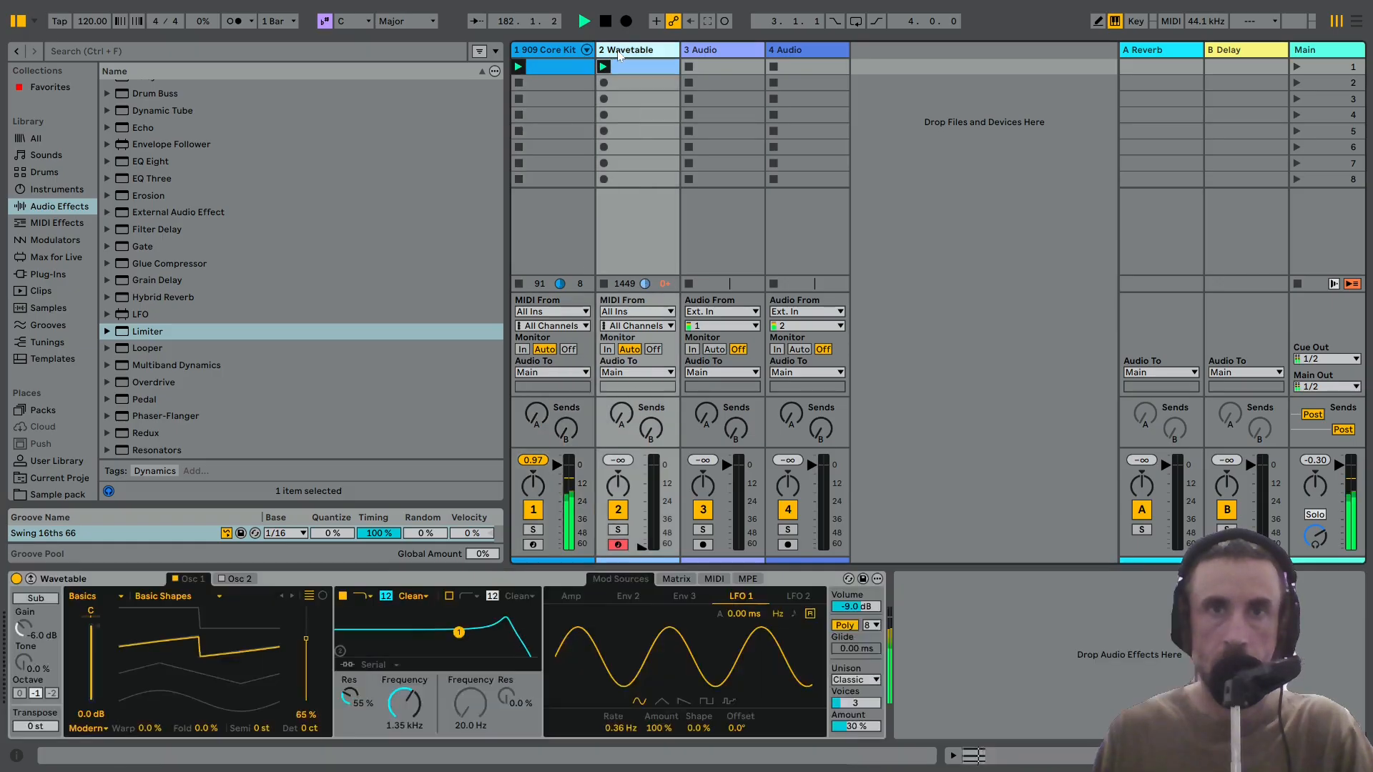
pyautogui.click(533, 54)
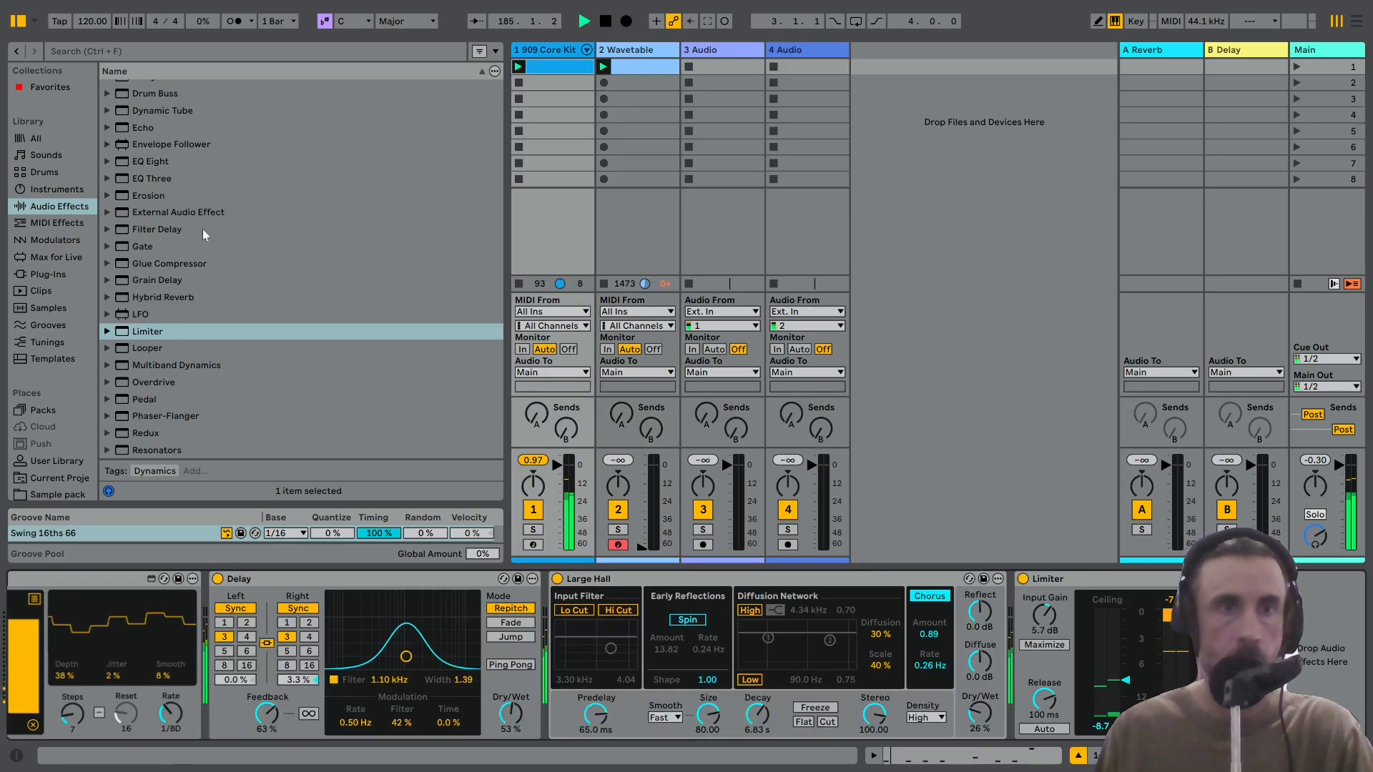
pyautogui.scroll(5, 207, 233)
pyautogui.doubleClick(147, 155)
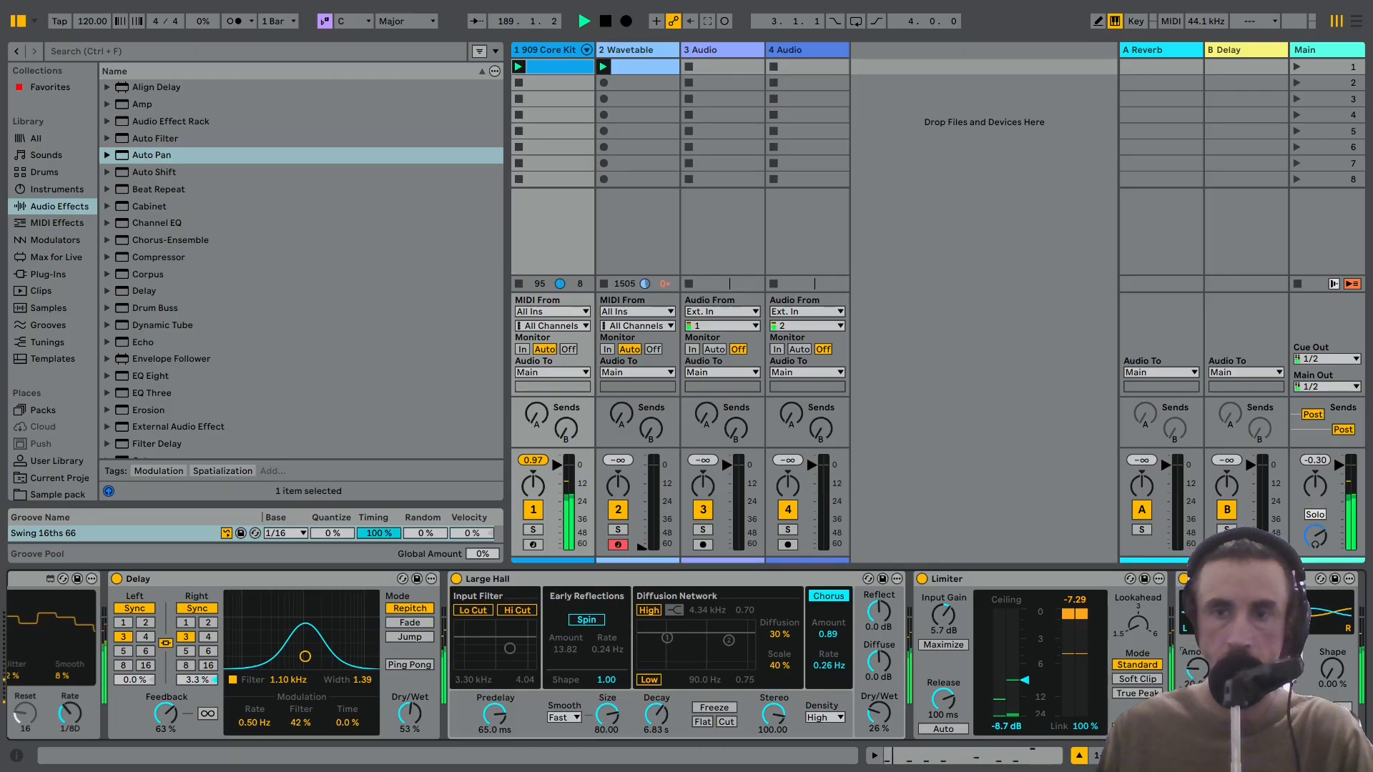
pyautogui.moveTo(1287, 755); pyautogui.dragTo(1187, 756)
pyautogui.hscroll(10, 686, 654)
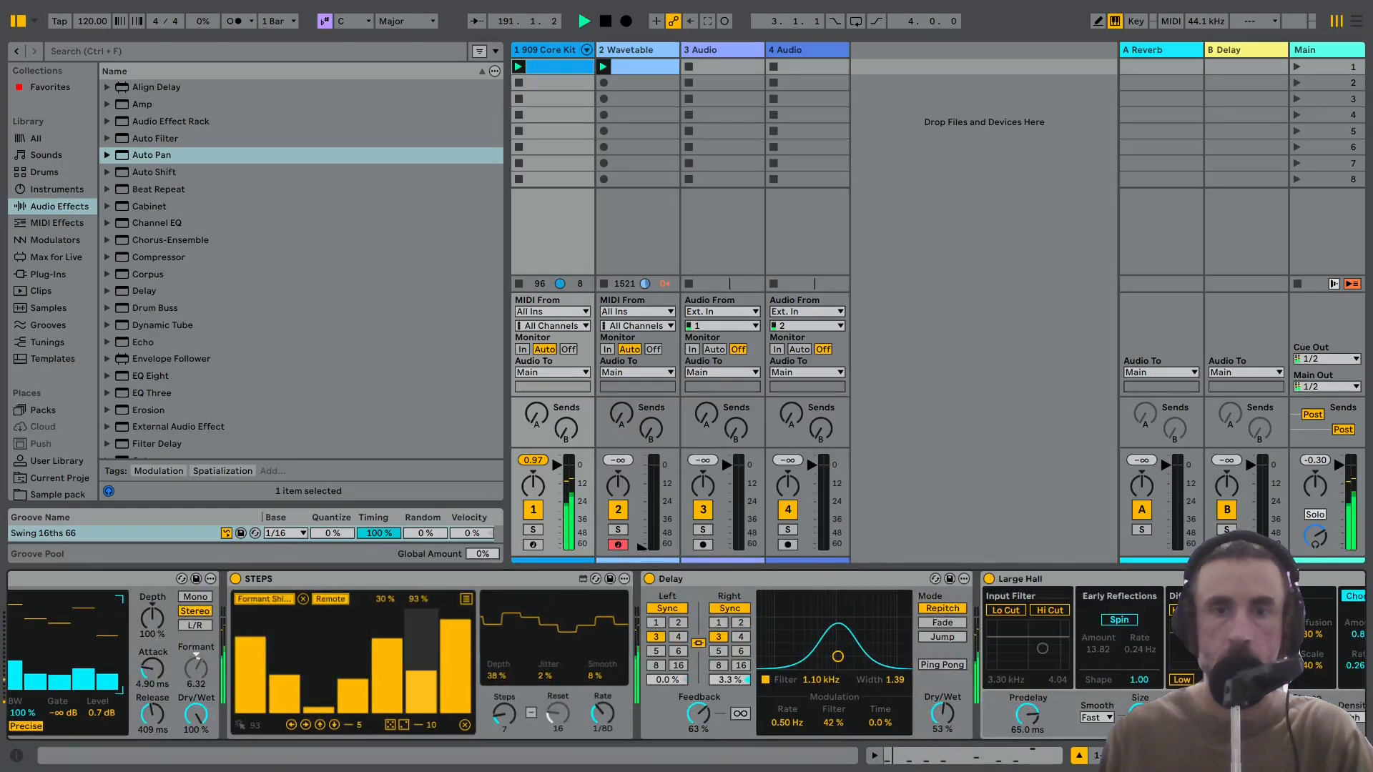
# Try a longer release on the drum track's Vocoder.
pyautogui.hscroll(-10, 604, 654)
pyautogui.moveTo(996, 714); pyautogui.dragTo(996, 680)
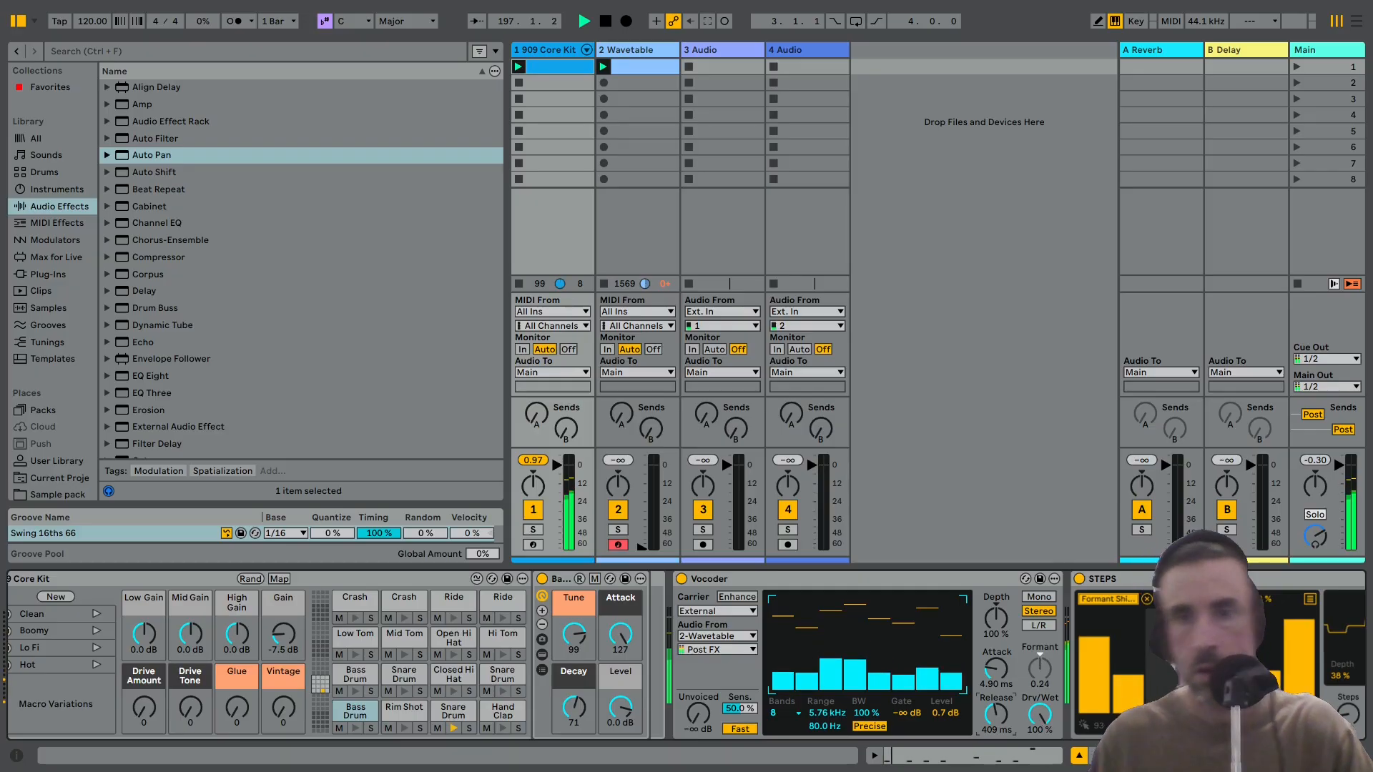
pyautogui.hscroll(7, 865, 657)
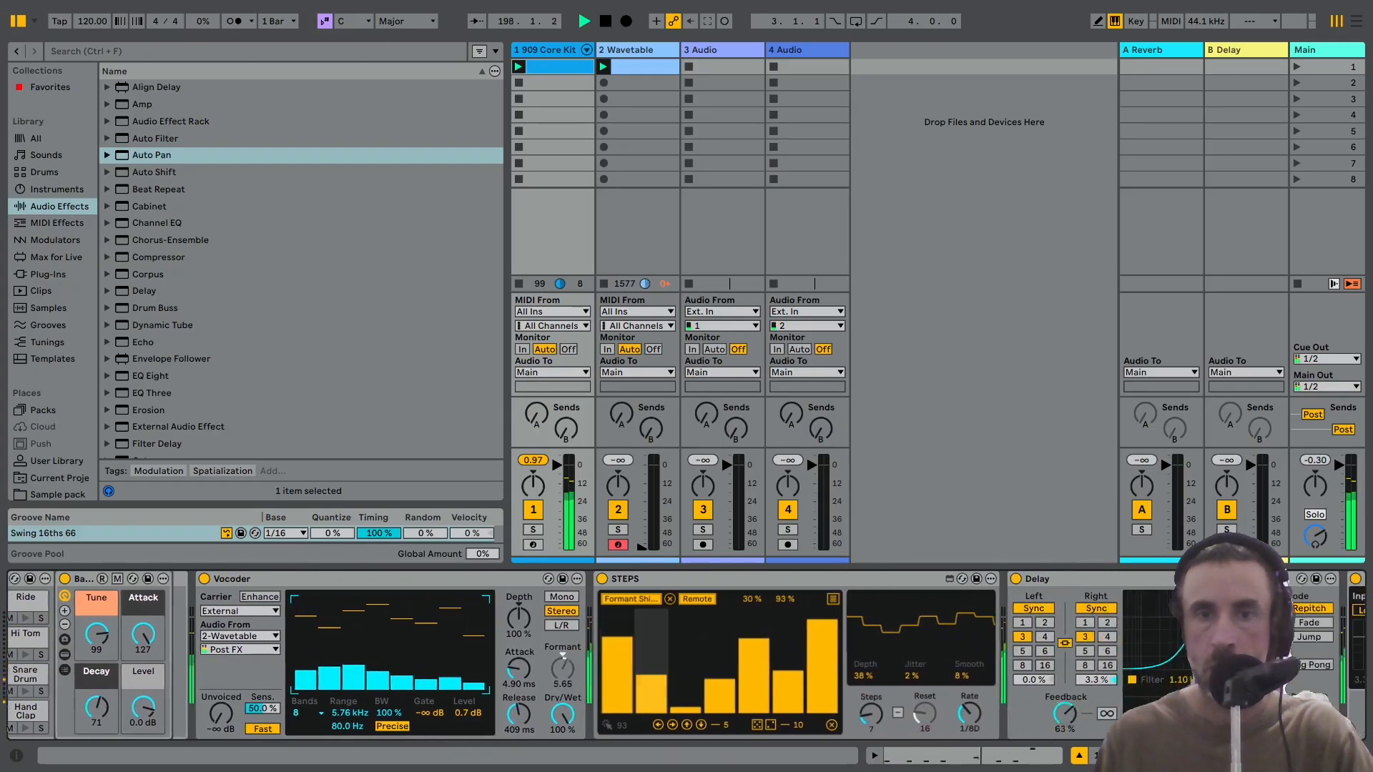
pyautogui.hscroll(14, 686, 654)
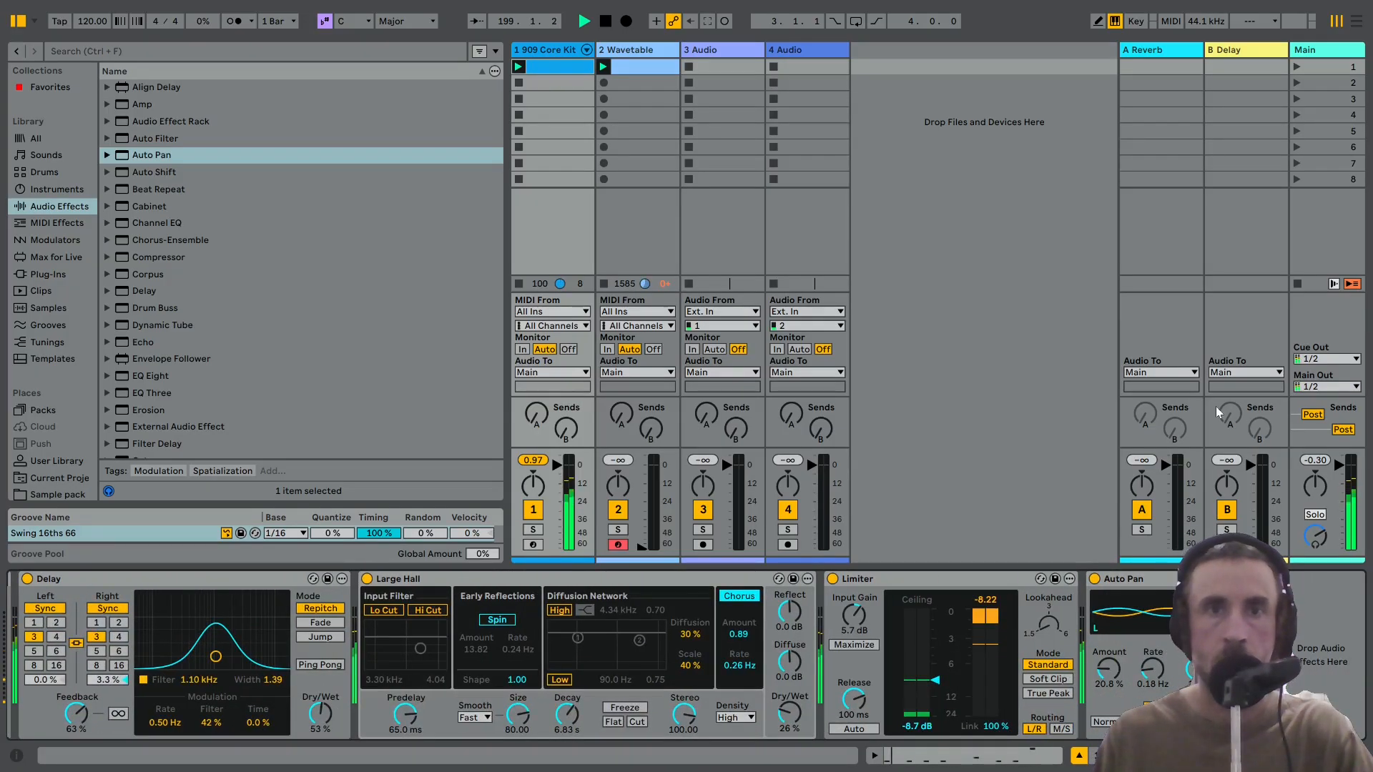
# On the Wavetable track, switch oscillator 1 to the Complex category's Bitten Sync wavetable and set its position to 58%.
pyautogui.click(665, 49)
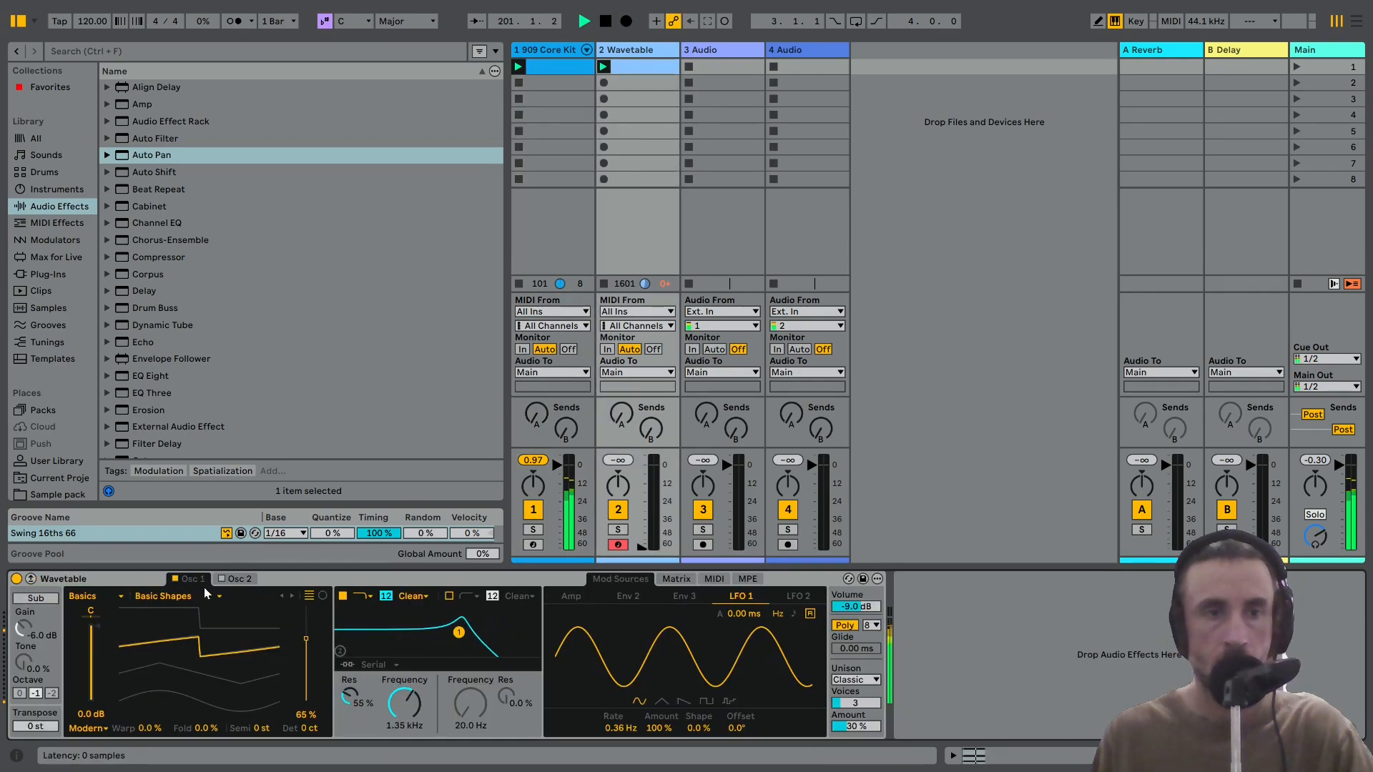
pyautogui.click(84, 596)
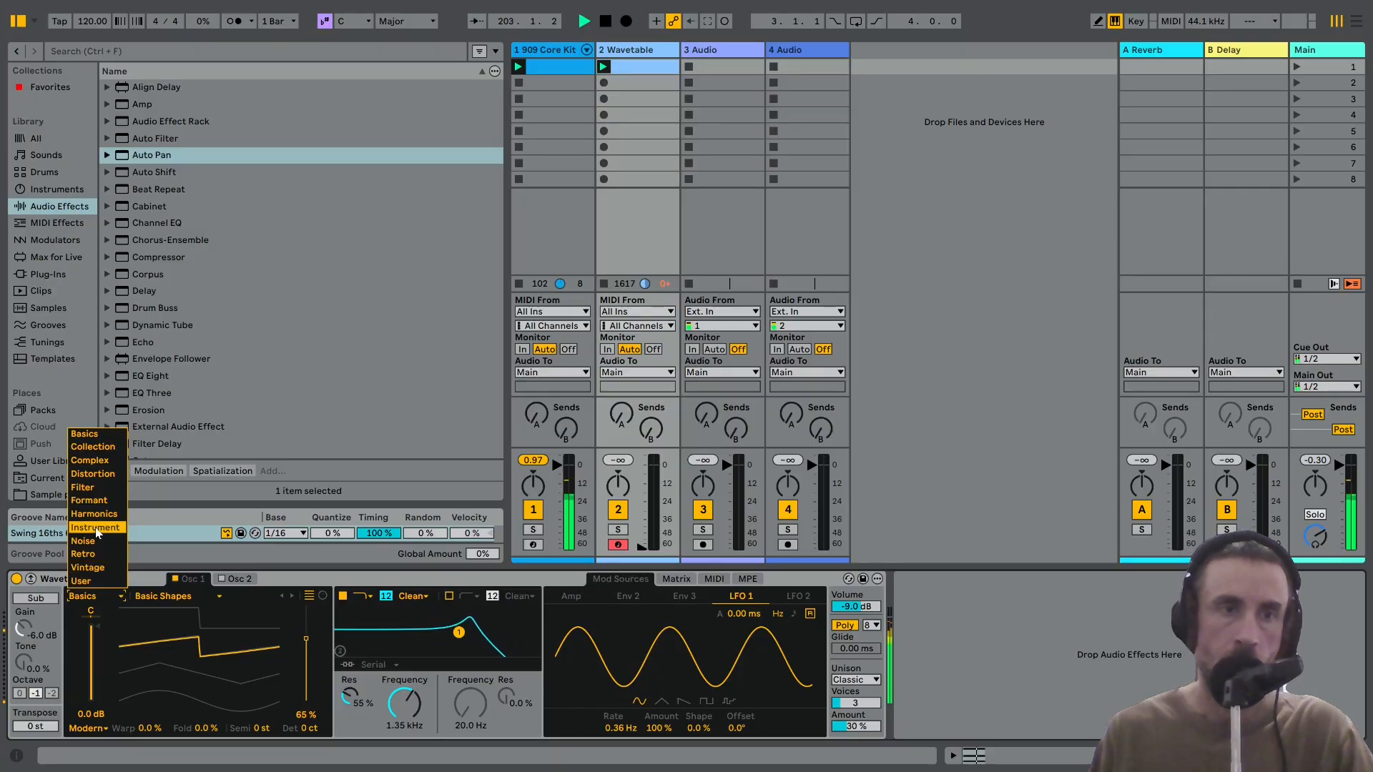
pyautogui.click(90, 461)
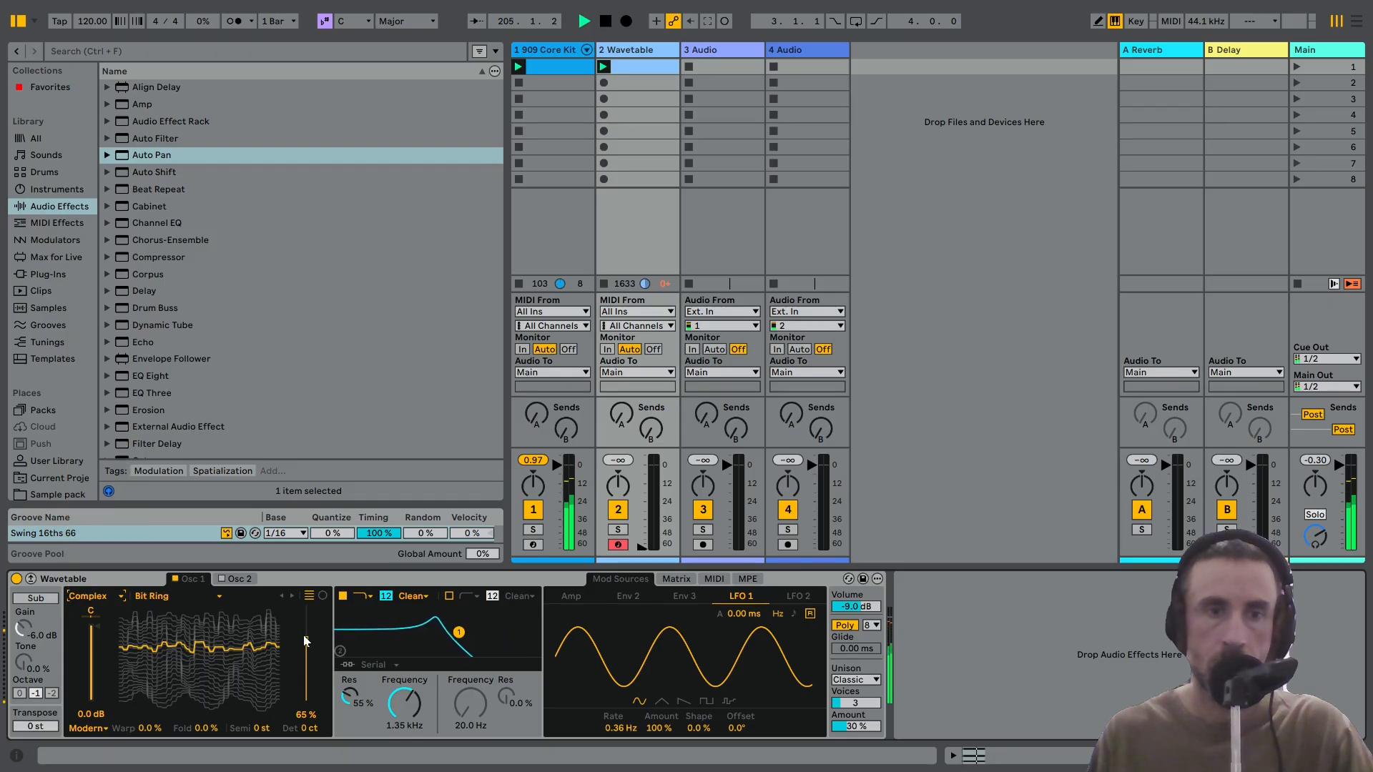
pyautogui.moveTo(303, 635)
pyautogui.mouseDown()
pyautogui.moveTo(303, 679)
pyautogui.moveTo(306, 613)
pyautogui.moveTo(306, 667)
pyautogui.moveTo(307, 647)
pyautogui.mouseUp()
pyautogui.click(291, 596)
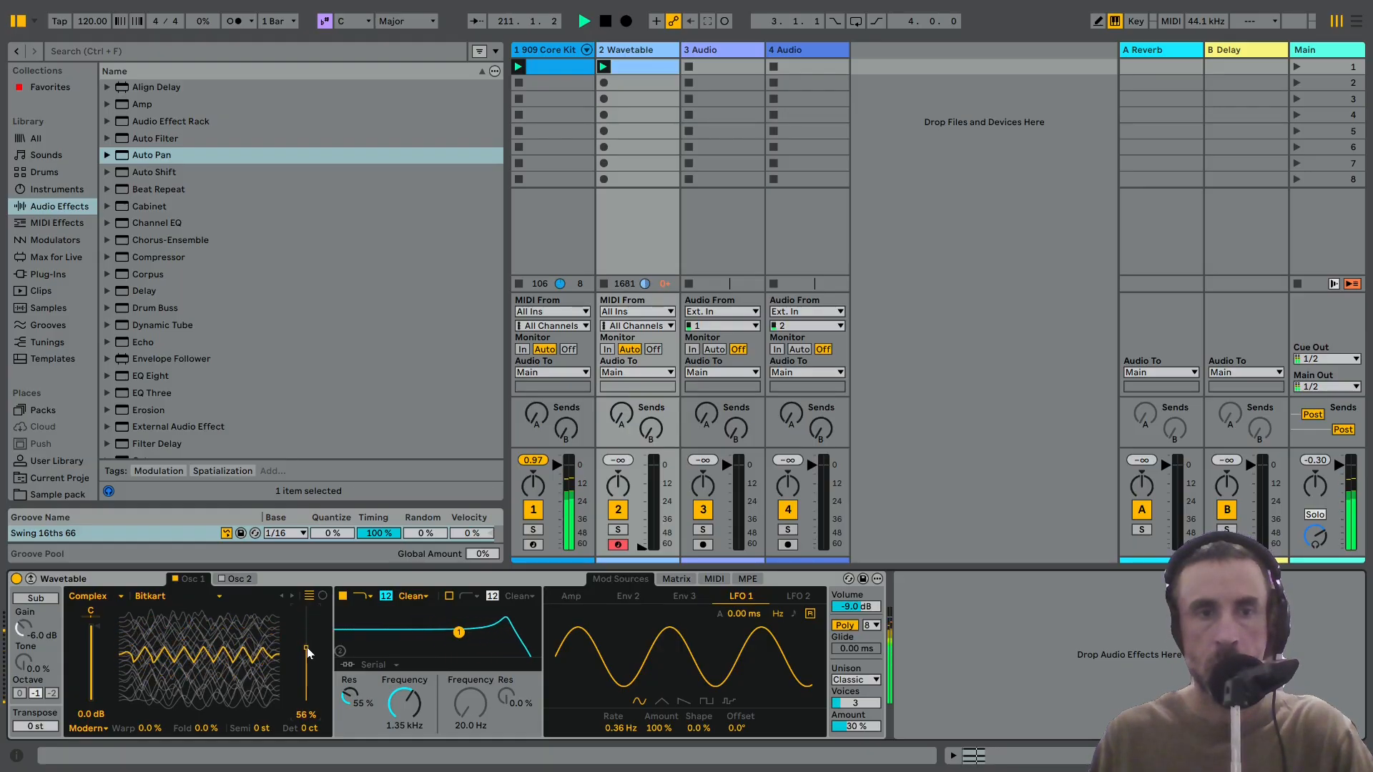
pyautogui.click(292, 596)
pyautogui.click(293, 595)
pyautogui.moveTo(308, 642)
pyautogui.mouseDown()
pyautogui.moveTo(307, 614)
pyautogui.moveTo(308, 646)
pyautogui.mouseUp()
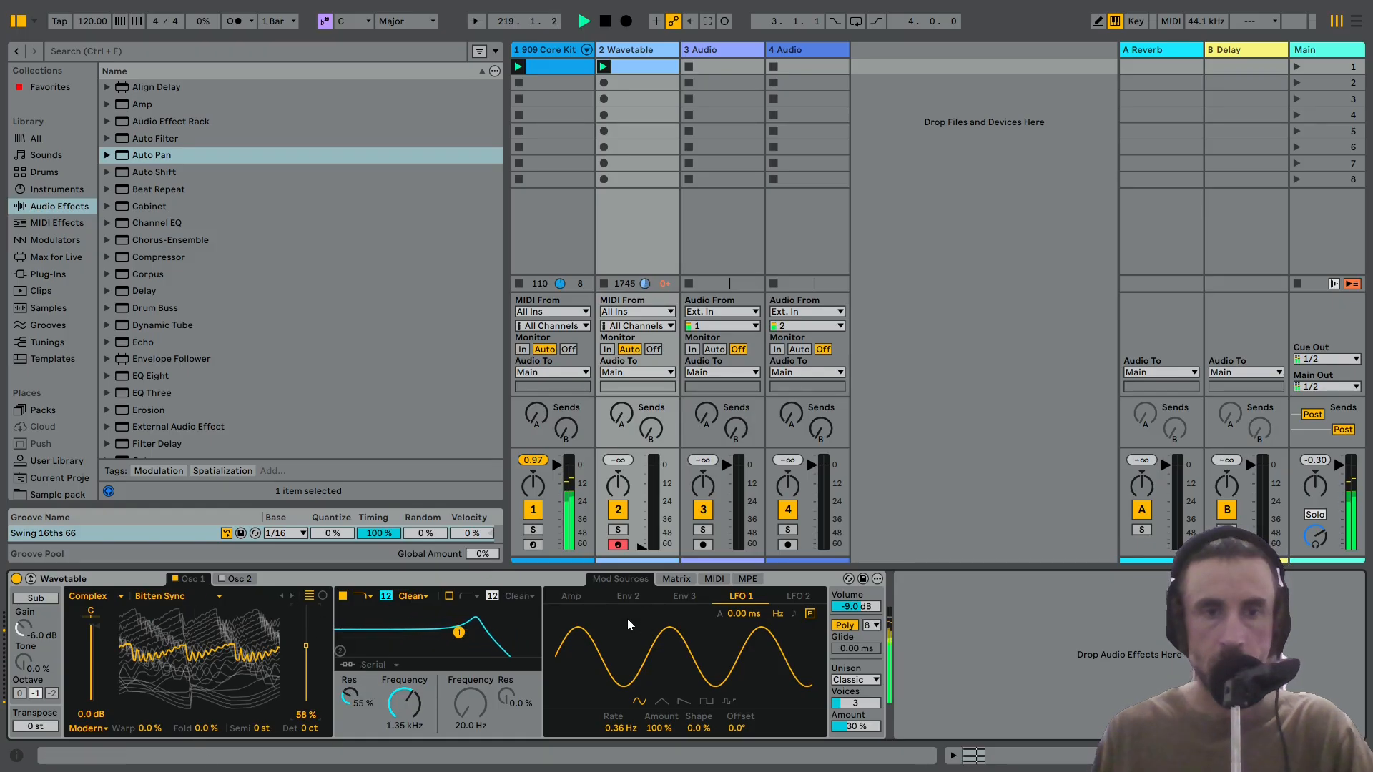
# Try modulating the Wavetable's oscillator 1 position with Env 2 at an amount of 45.
pyautogui.click(619, 597)
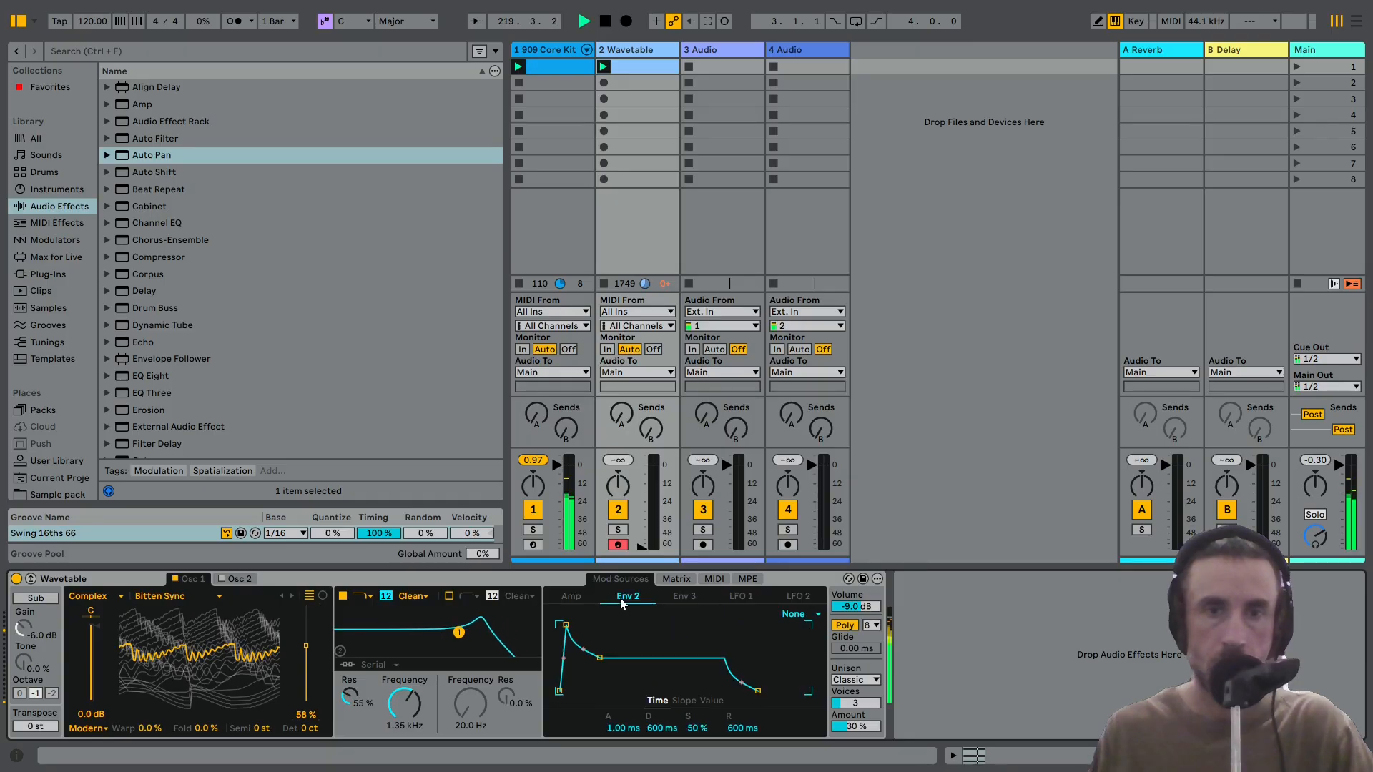
pyautogui.click(672, 578)
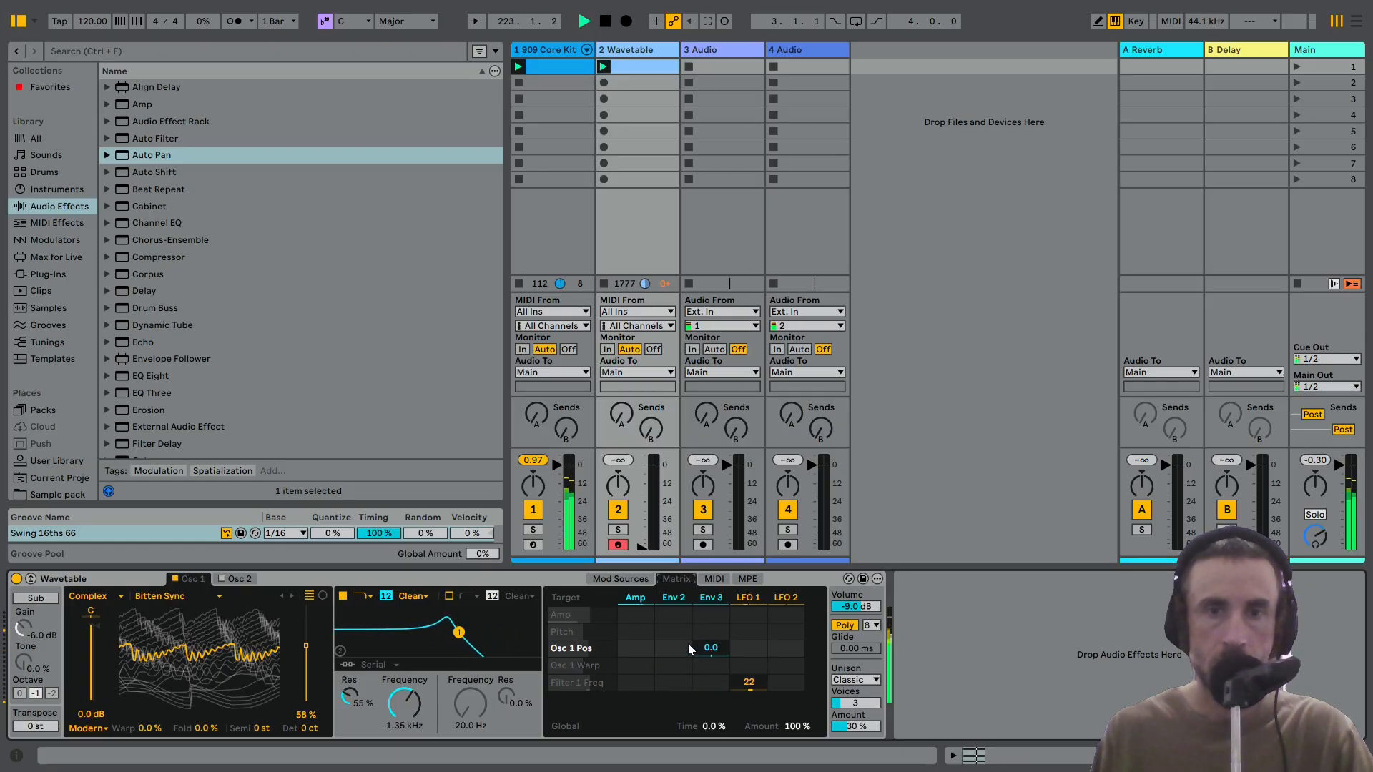
pyautogui.moveTo(685, 648); pyautogui.dragTo(655, 585)
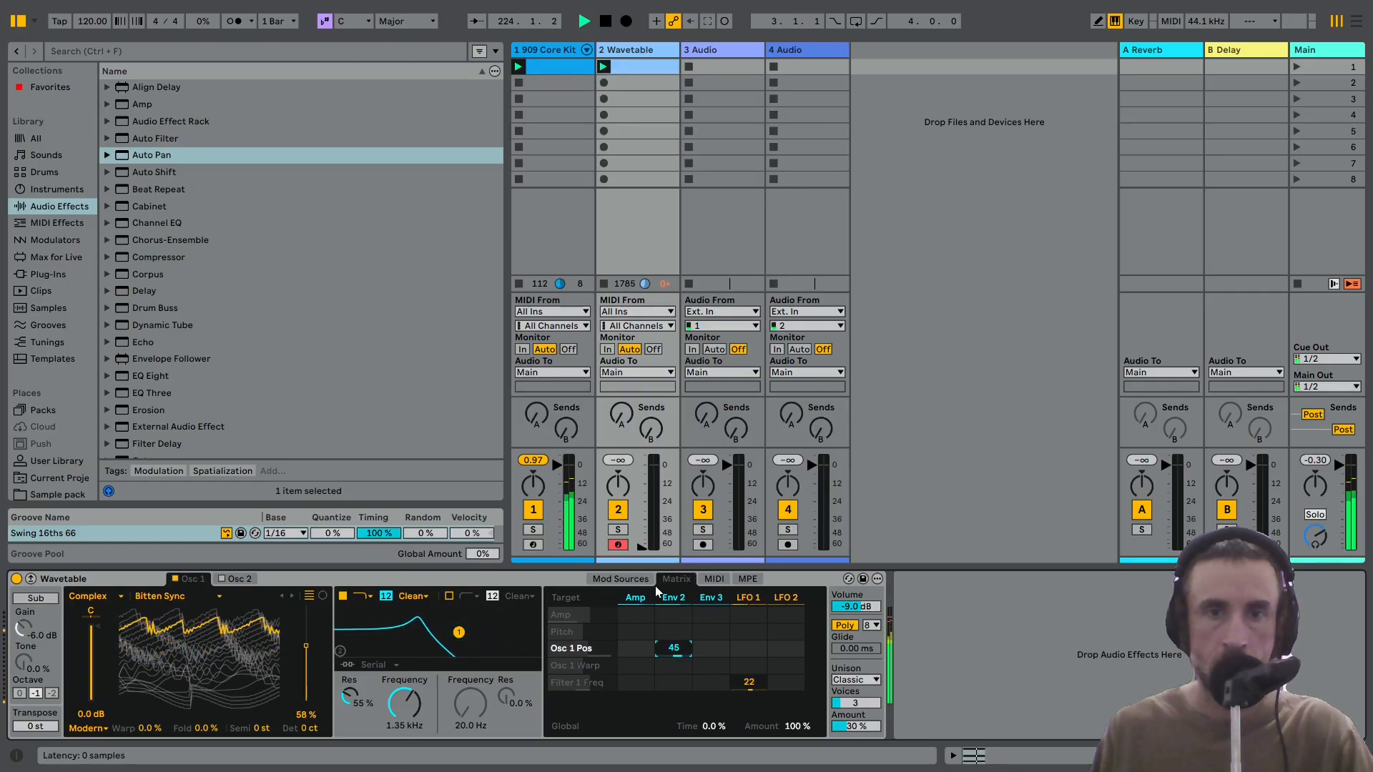
pyautogui.click(668, 596)
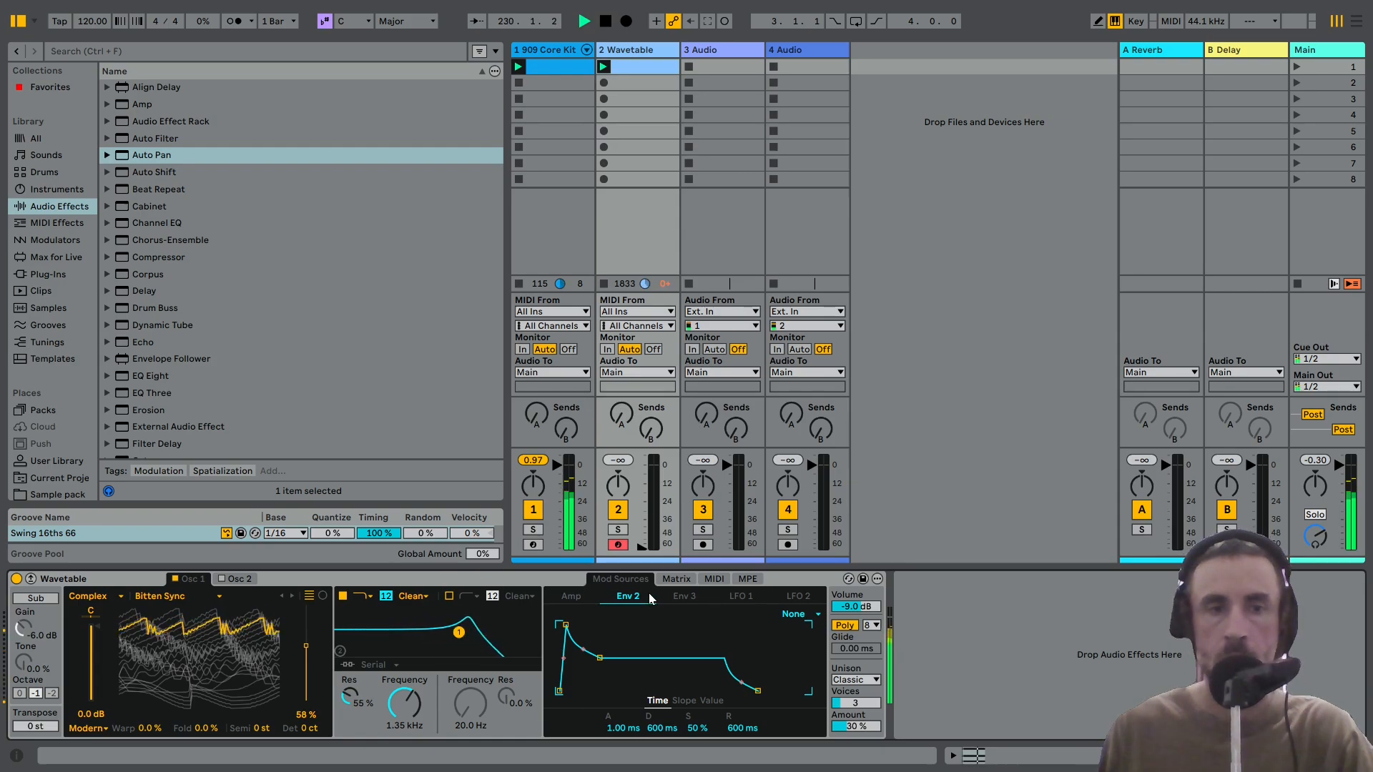
pyautogui.click(675, 581)
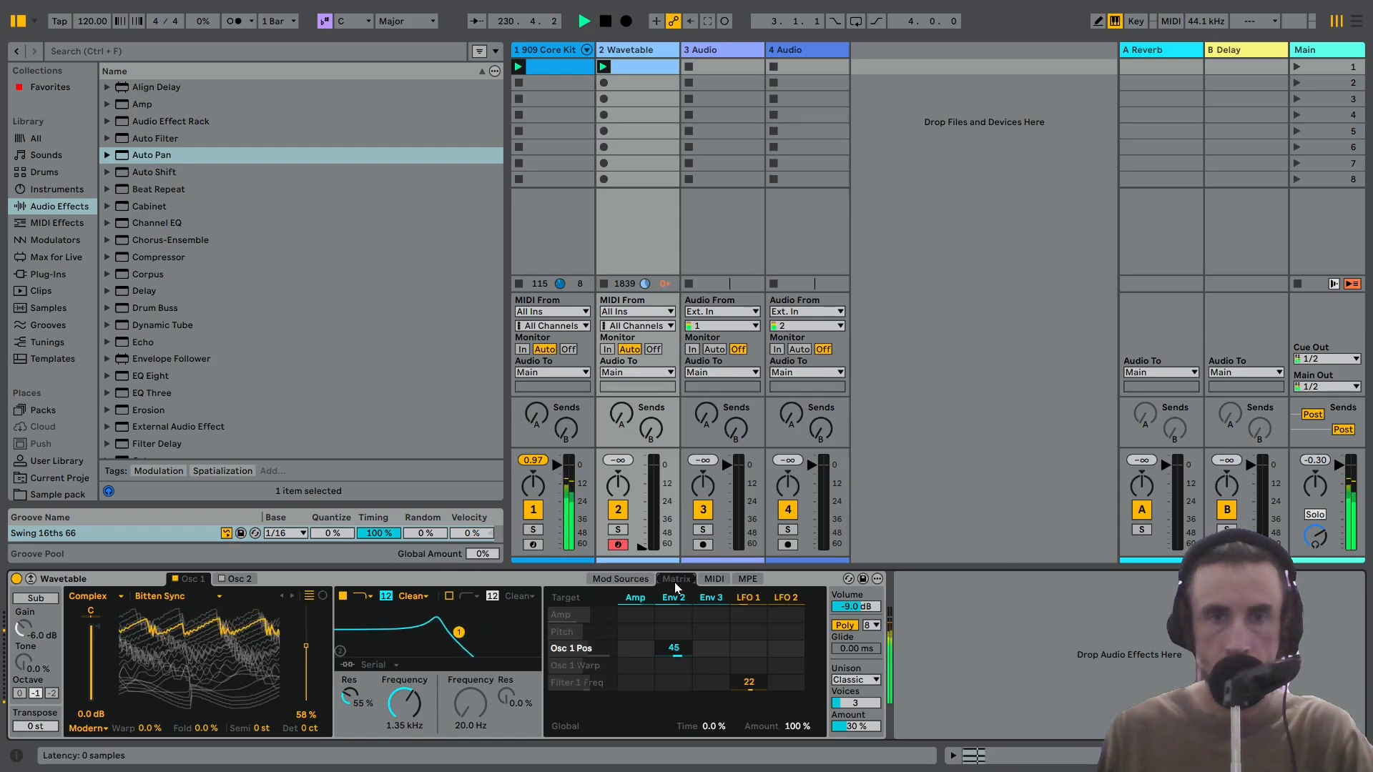
pyautogui.click(680, 659)
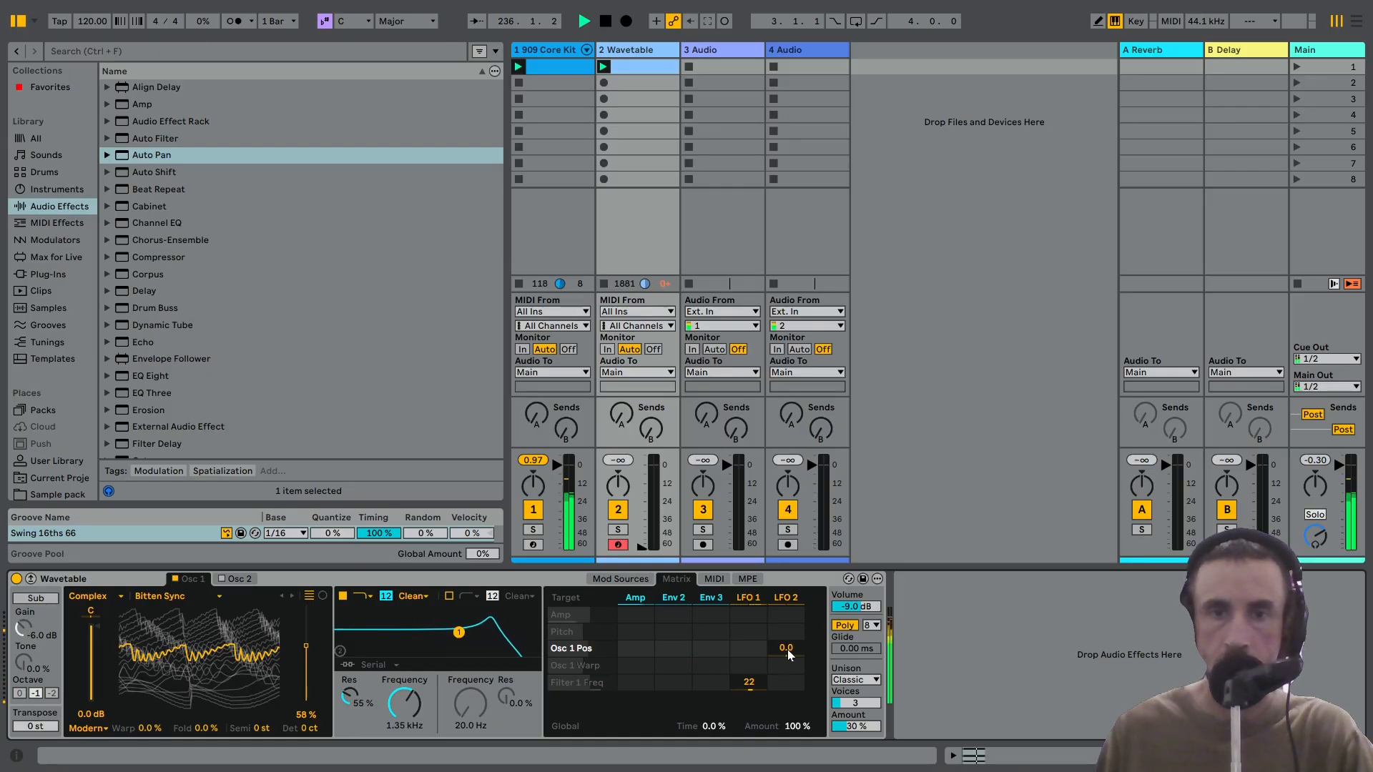
# Modulate oscillator 1's position with LFO 2 at 16, and sync LFO 2 to the tempo at a rate of 1.
pyautogui.moveTo(787, 650); pyautogui.dragTo(787, 637)
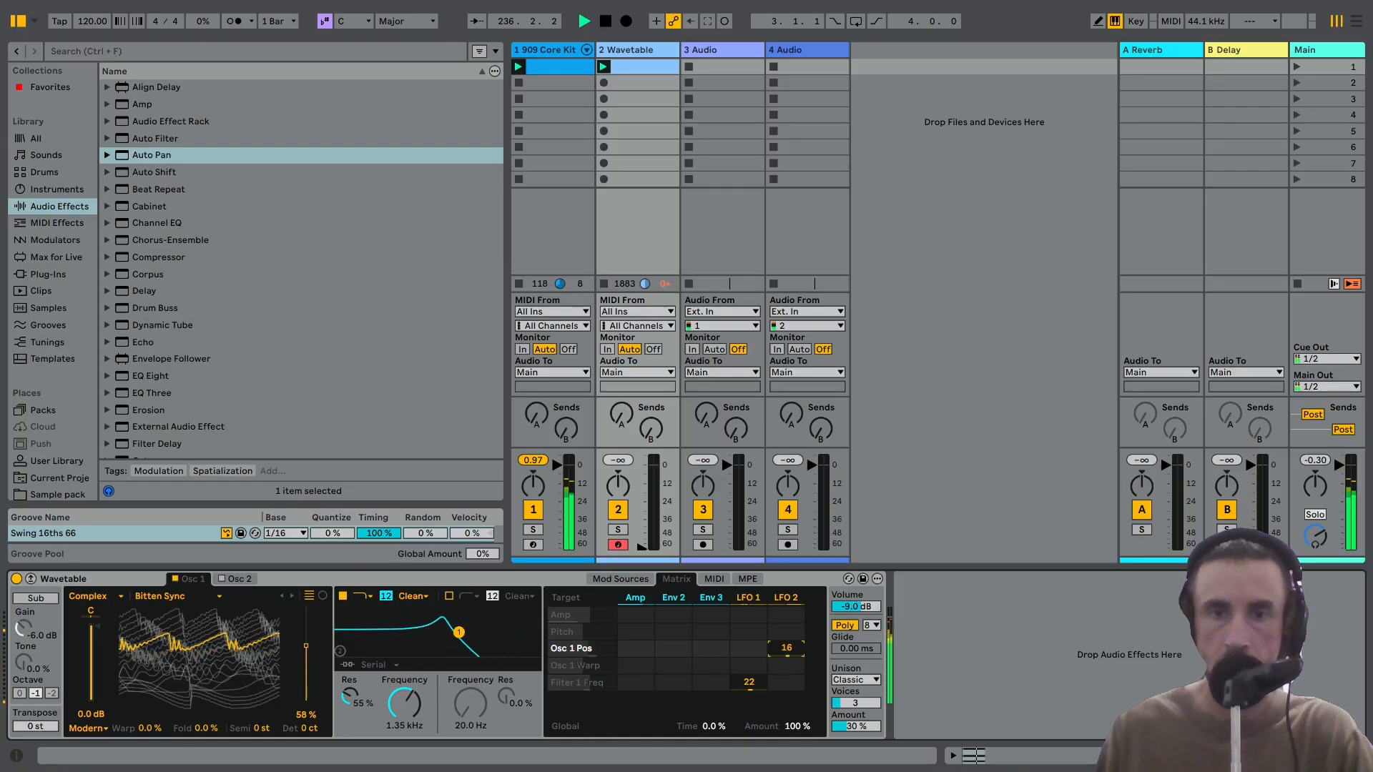
pyautogui.click(785, 598)
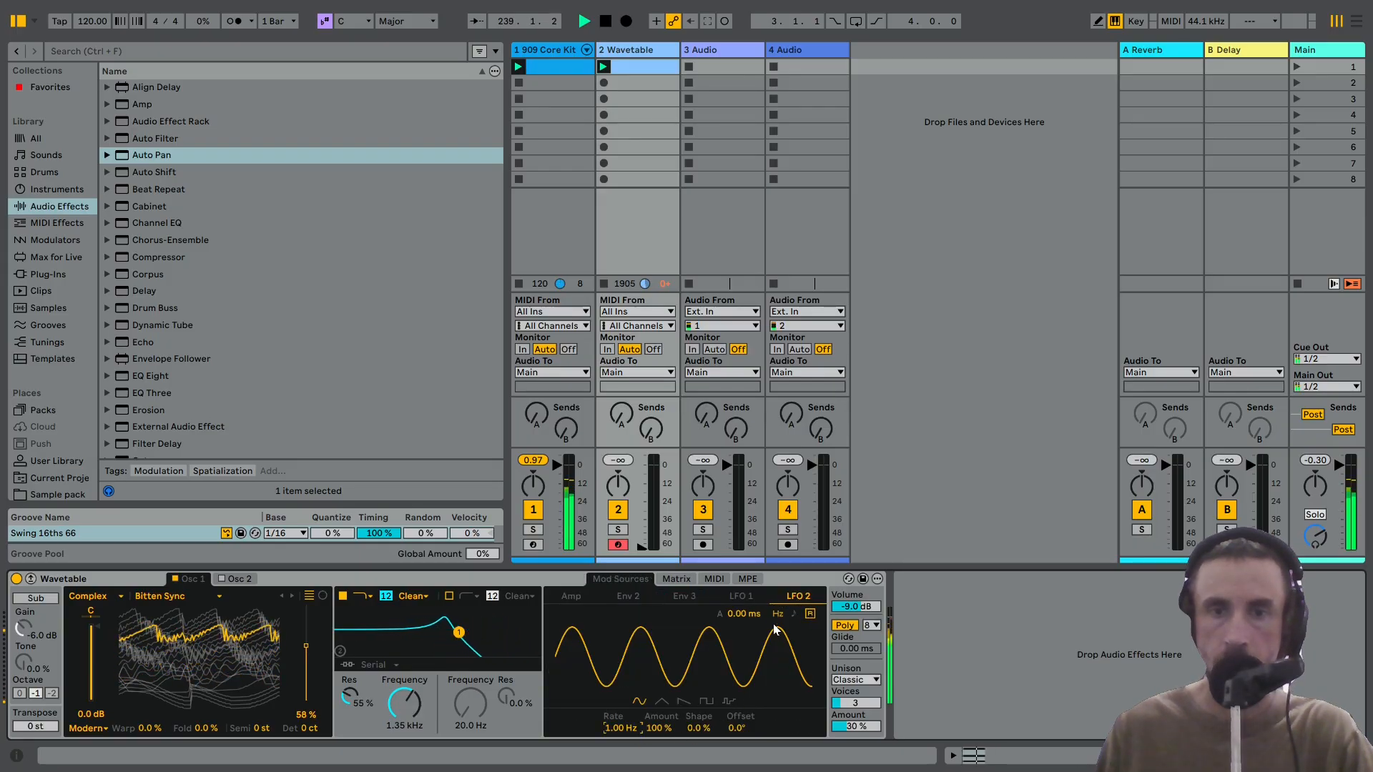
pyautogui.click(793, 613)
pyautogui.moveTo(612, 728); pyautogui.dragTo(612, 708)
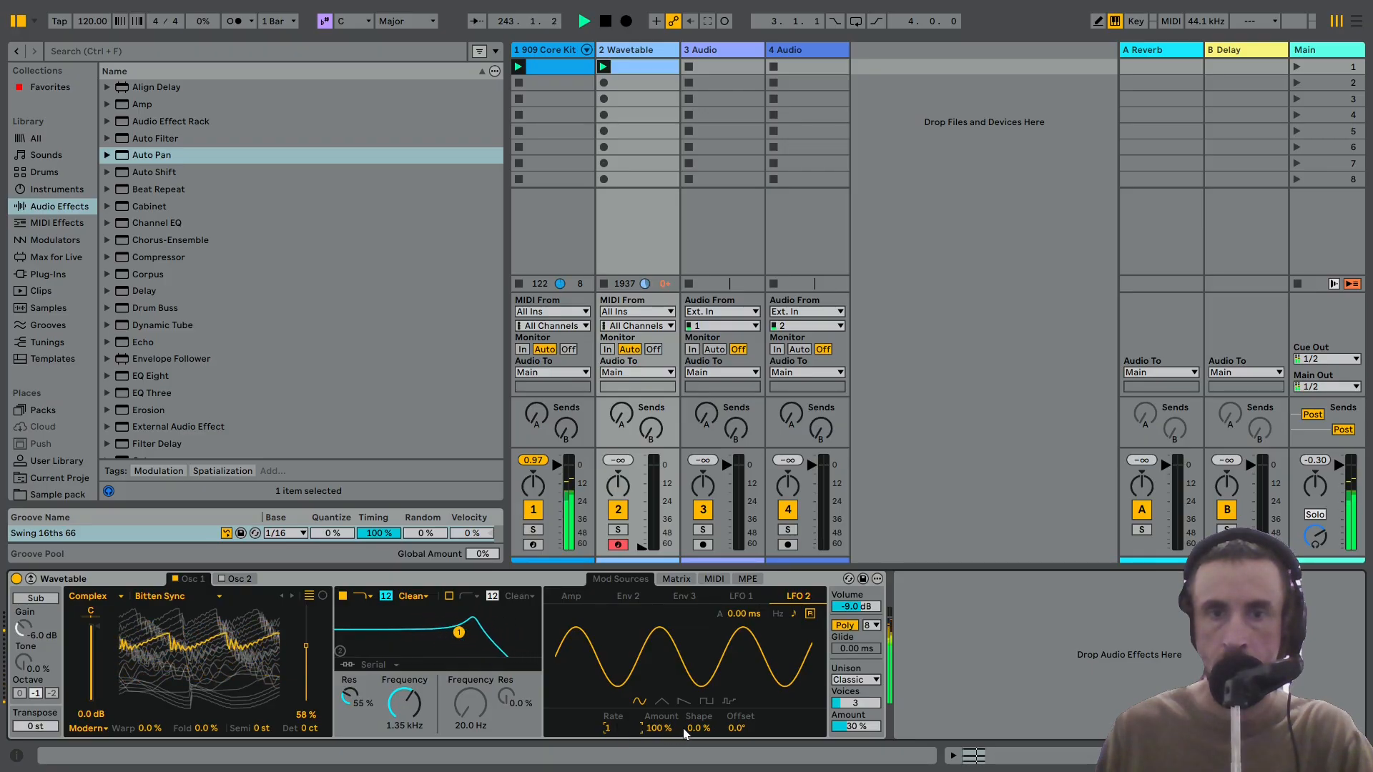
# Give LFO 2 a descending sawtooth shape with a 121° offset, and set its modulation of oscillator 1's position to -28.
pyautogui.click(683, 700)
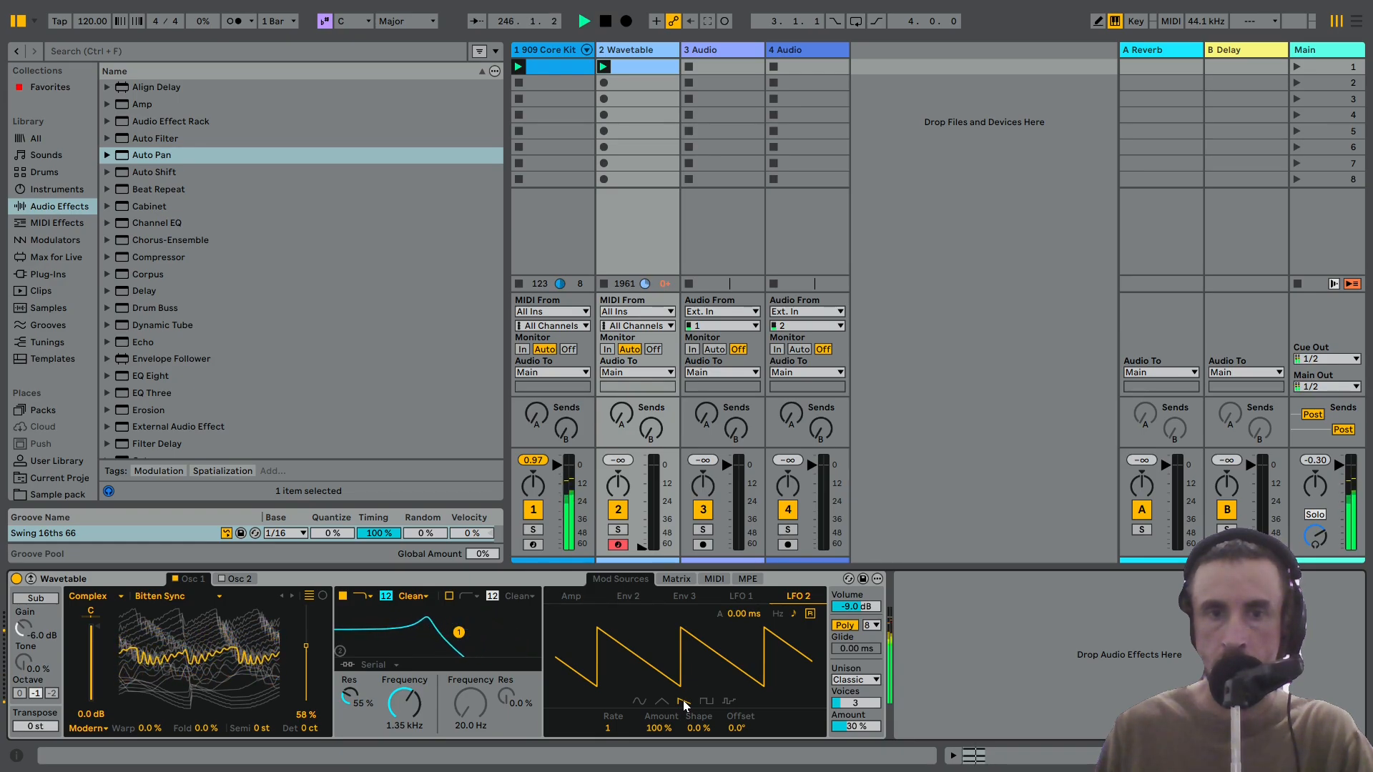
pyautogui.click(683, 577)
pyautogui.moveTo(794, 652); pyautogui.dragTo(793, 679)
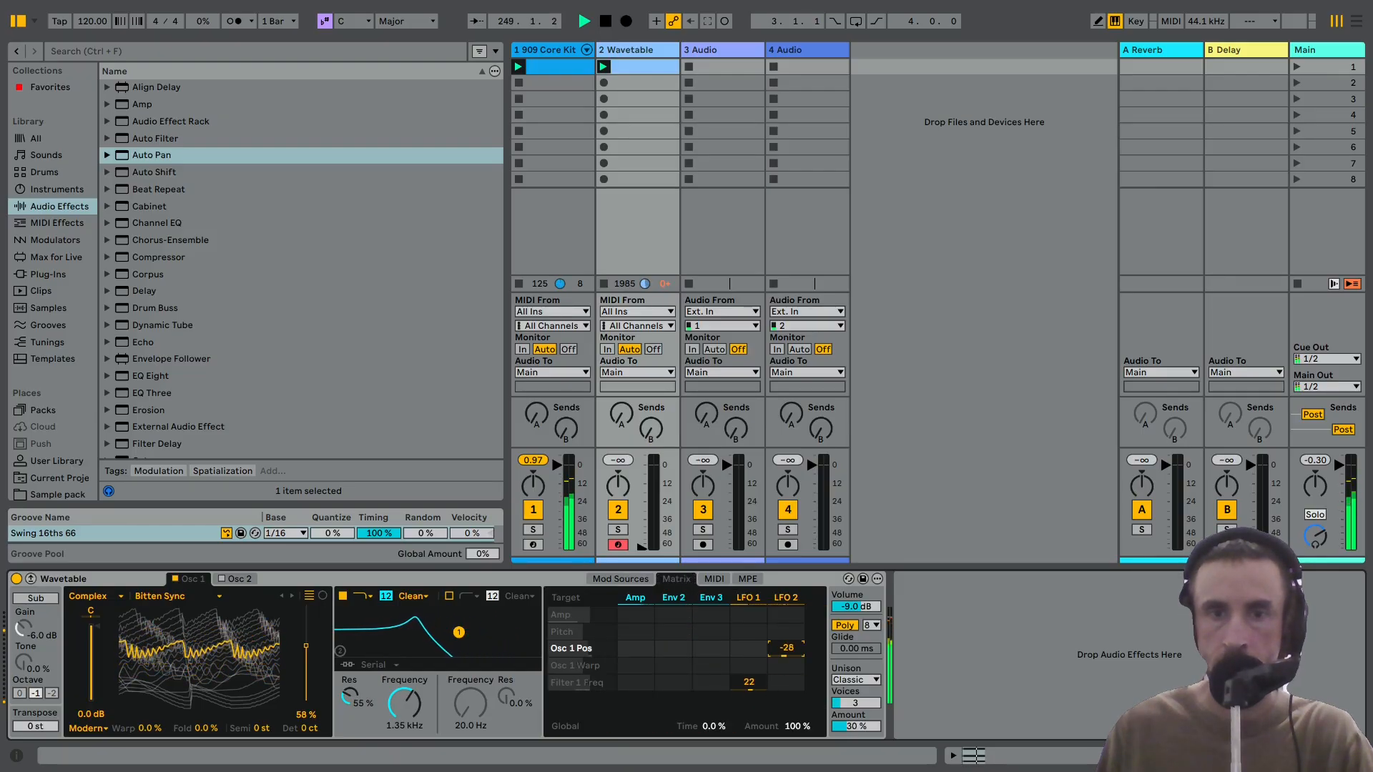
pyautogui.click(780, 599)
pyautogui.moveTo(741, 728); pyautogui.dragTo(741, 687)
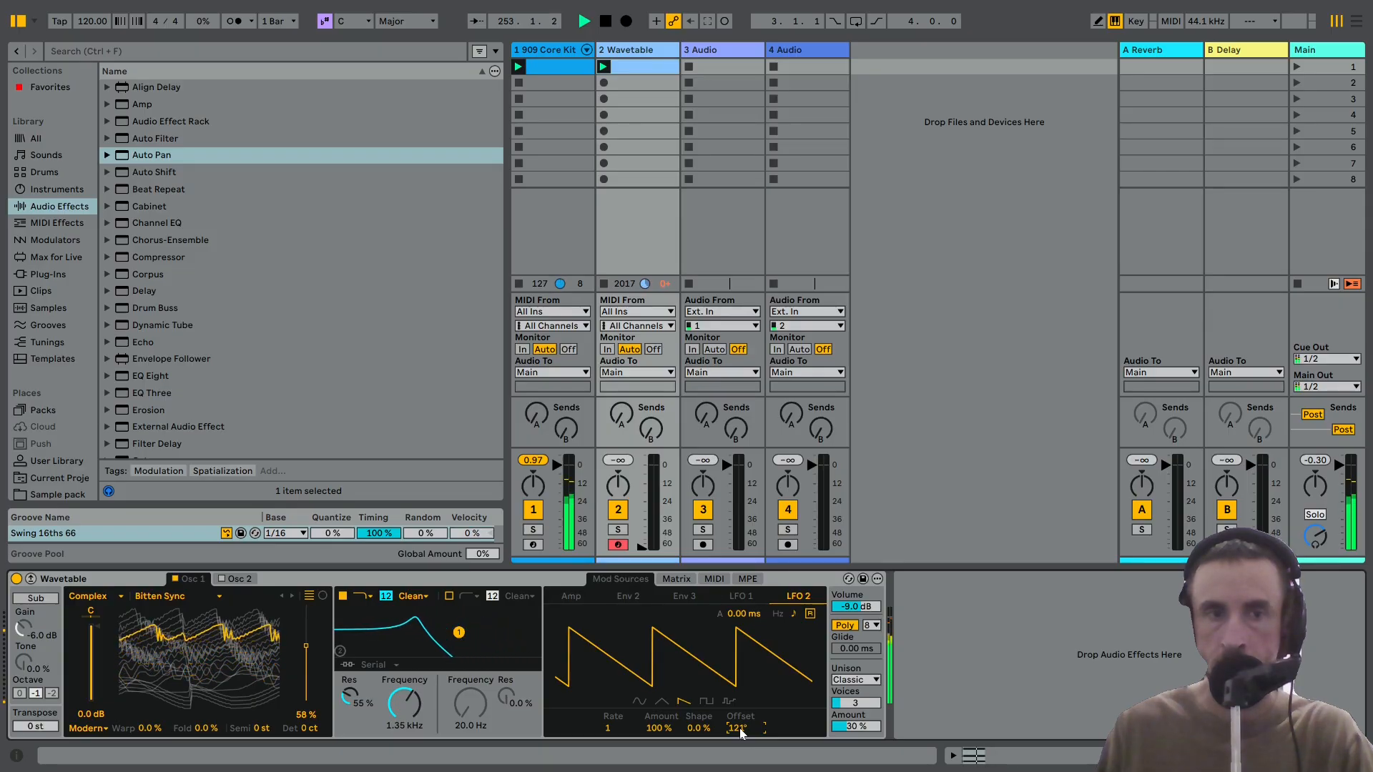
pyautogui.click(679, 579)
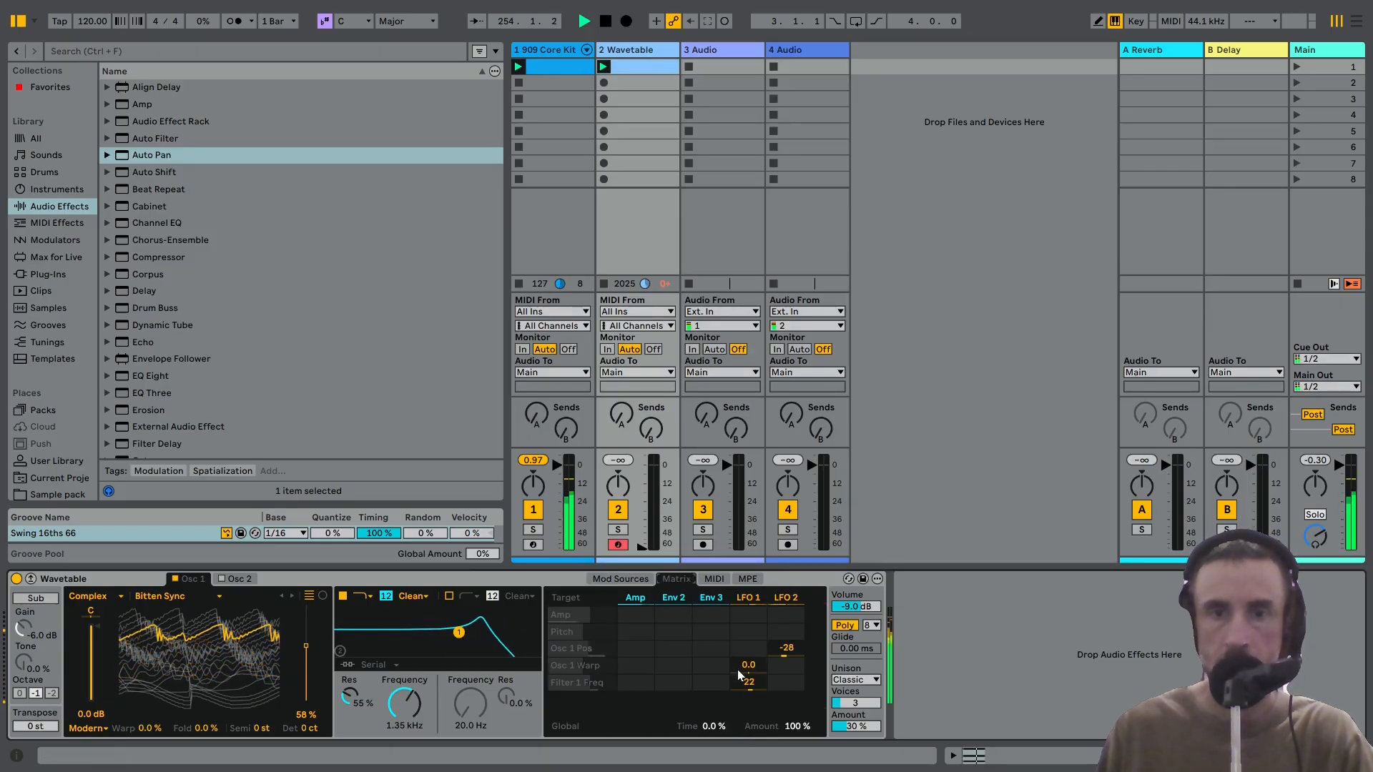
# Add EQ Eight to the 909 drum track, dip band 3 slightly and lower band 4 to -6.57 dB at 4.17 kHz.
pyautogui.click(554, 50)
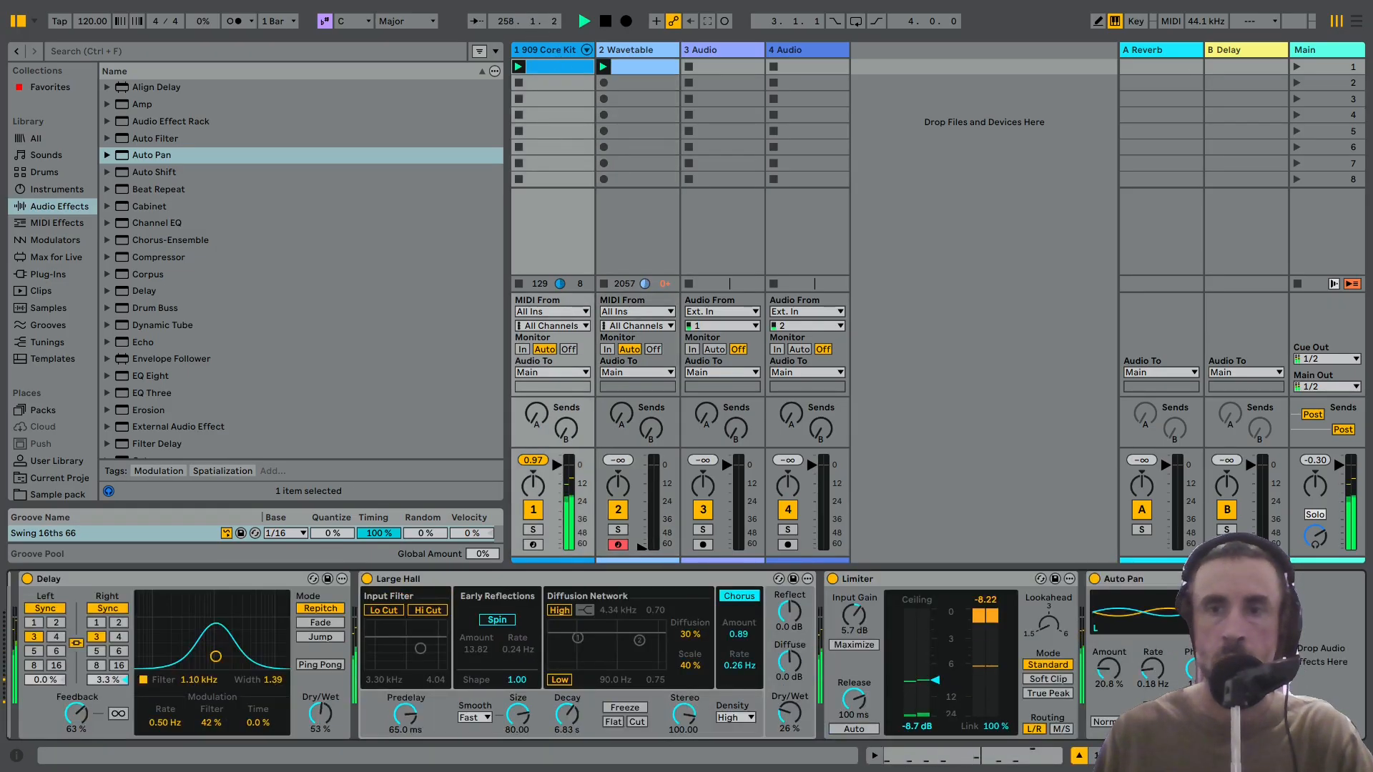
pyautogui.doubleClick(150, 377)
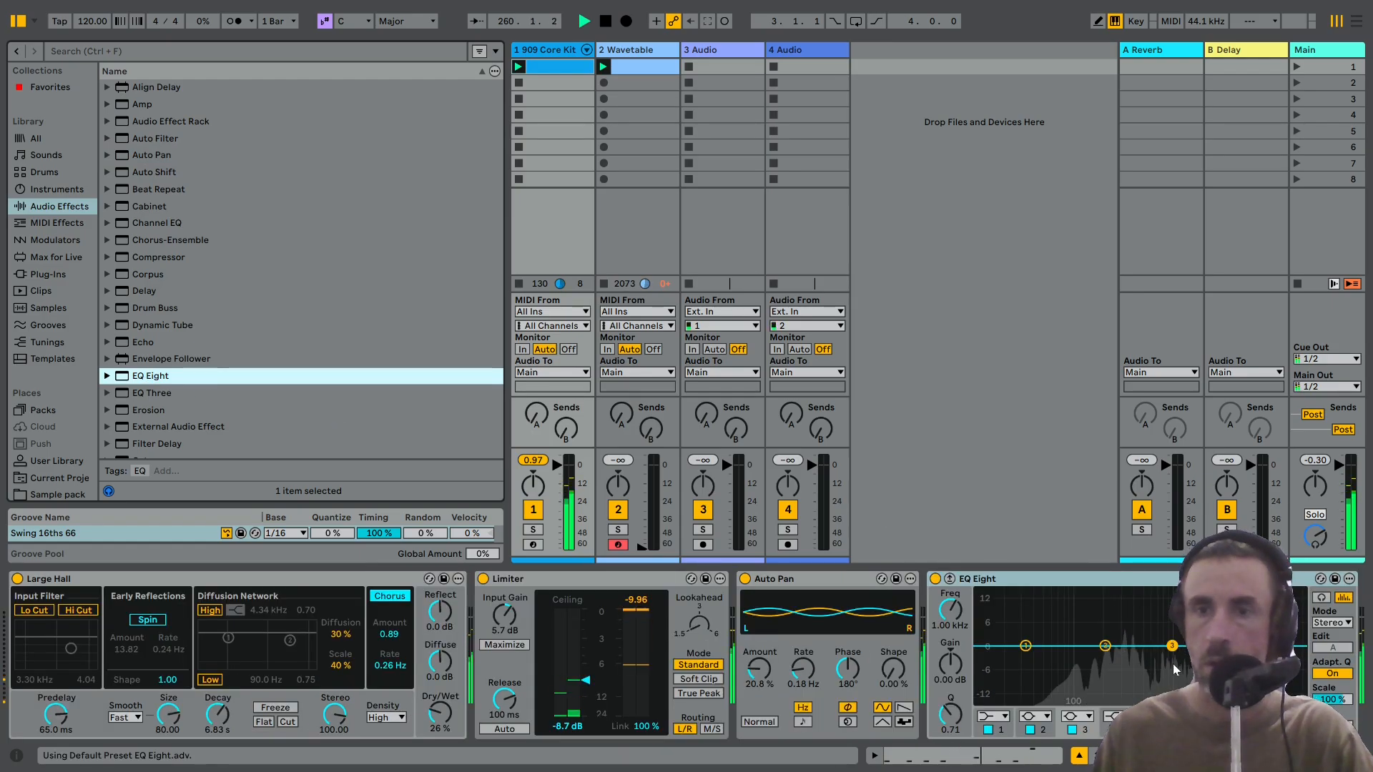
pyautogui.moveTo(1172, 647); pyautogui.dragTo(1137, 658)
pyautogui.moveTo(1243, 646); pyautogui.dragTo(1236, 669)
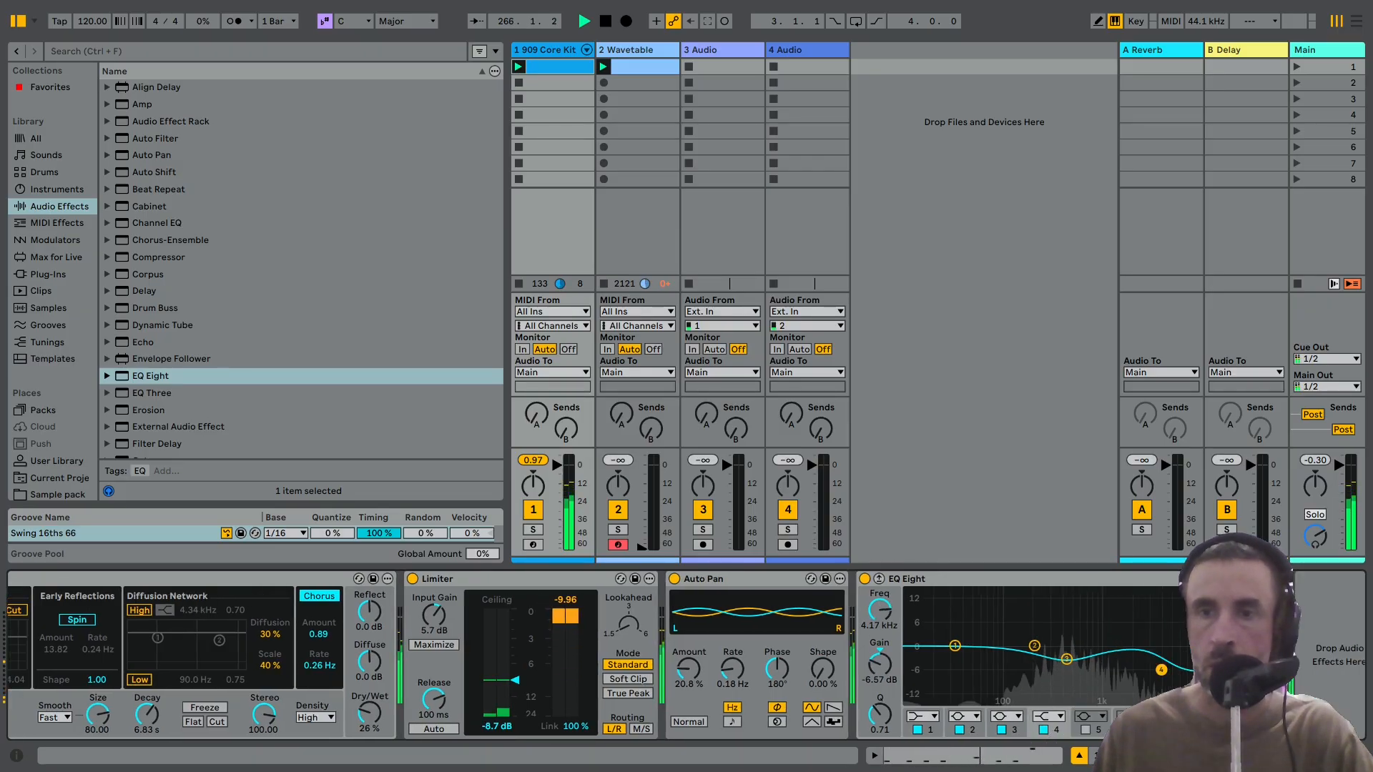
# Collapse the Reverb presets in the audio effects list and add Redux after EQ Eight on the drum track.
pyautogui.scroll(-8, 186, 243)
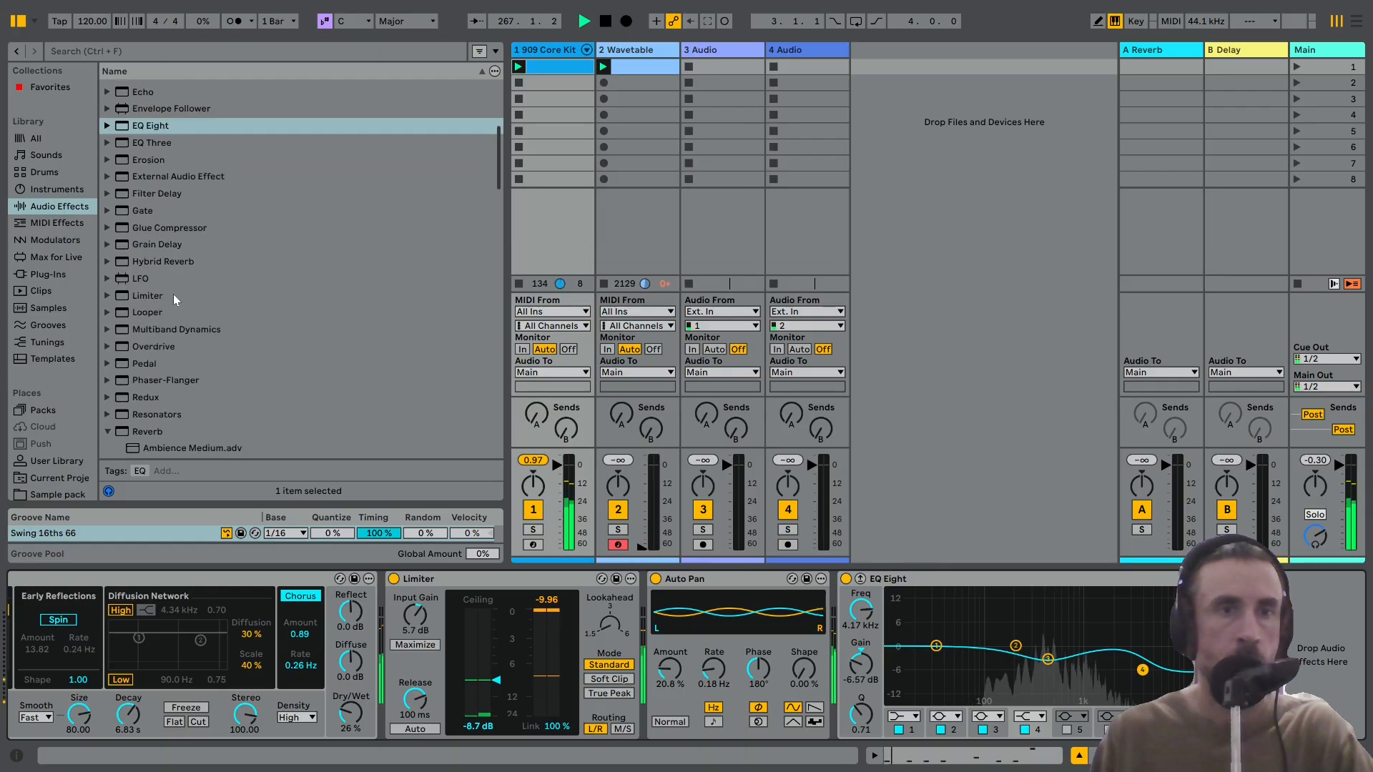
pyautogui.click(143, 327)
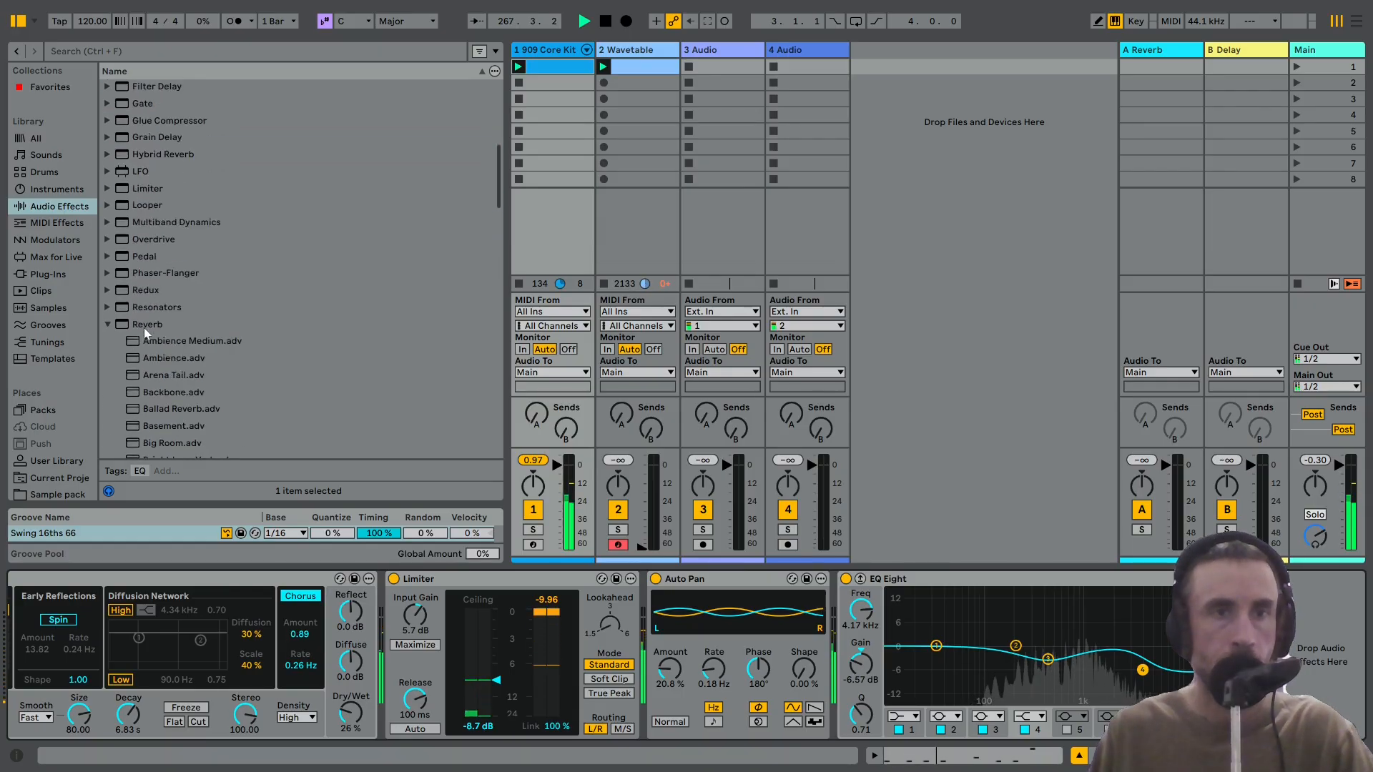
pyautogui.click(106, 323)
pyautogui.scroll(5, 143, 332)
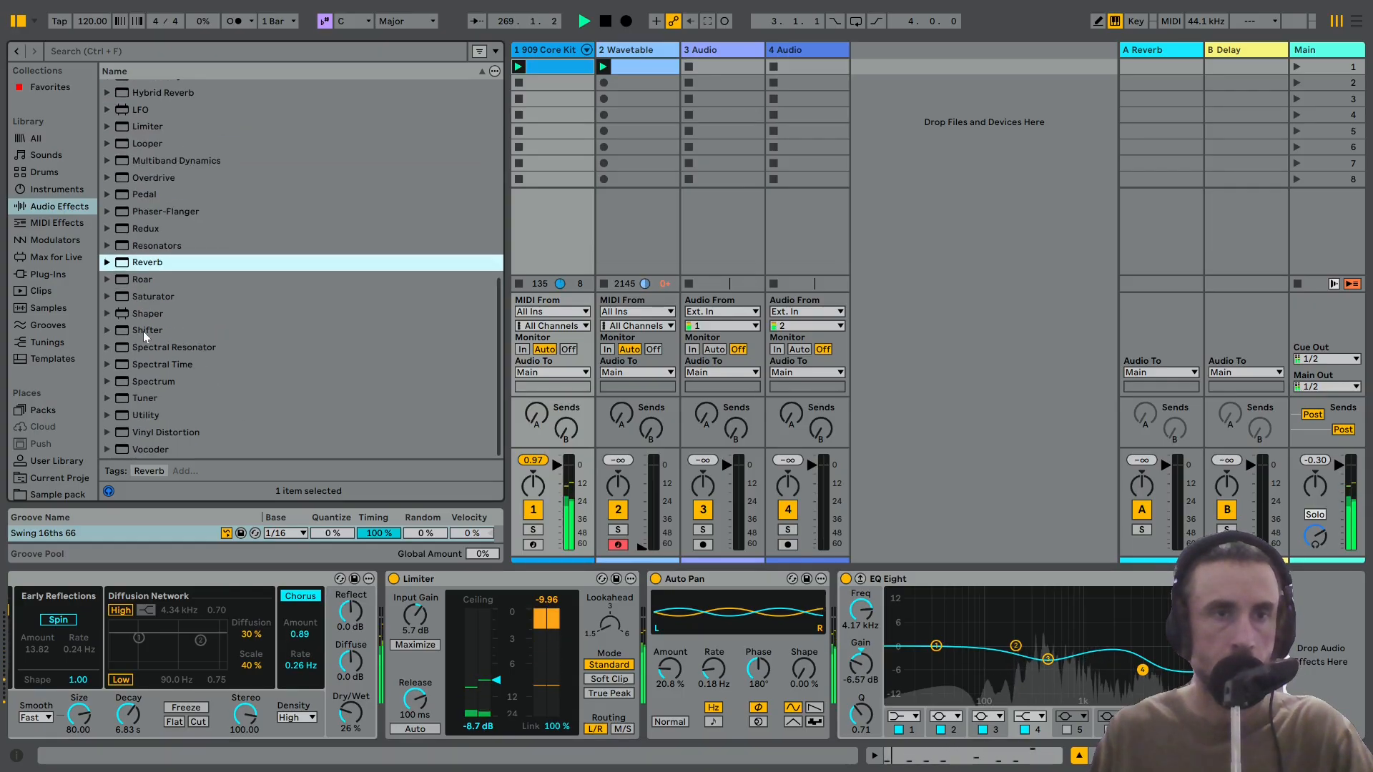
pyautogui.scroll(3, 143, 332)
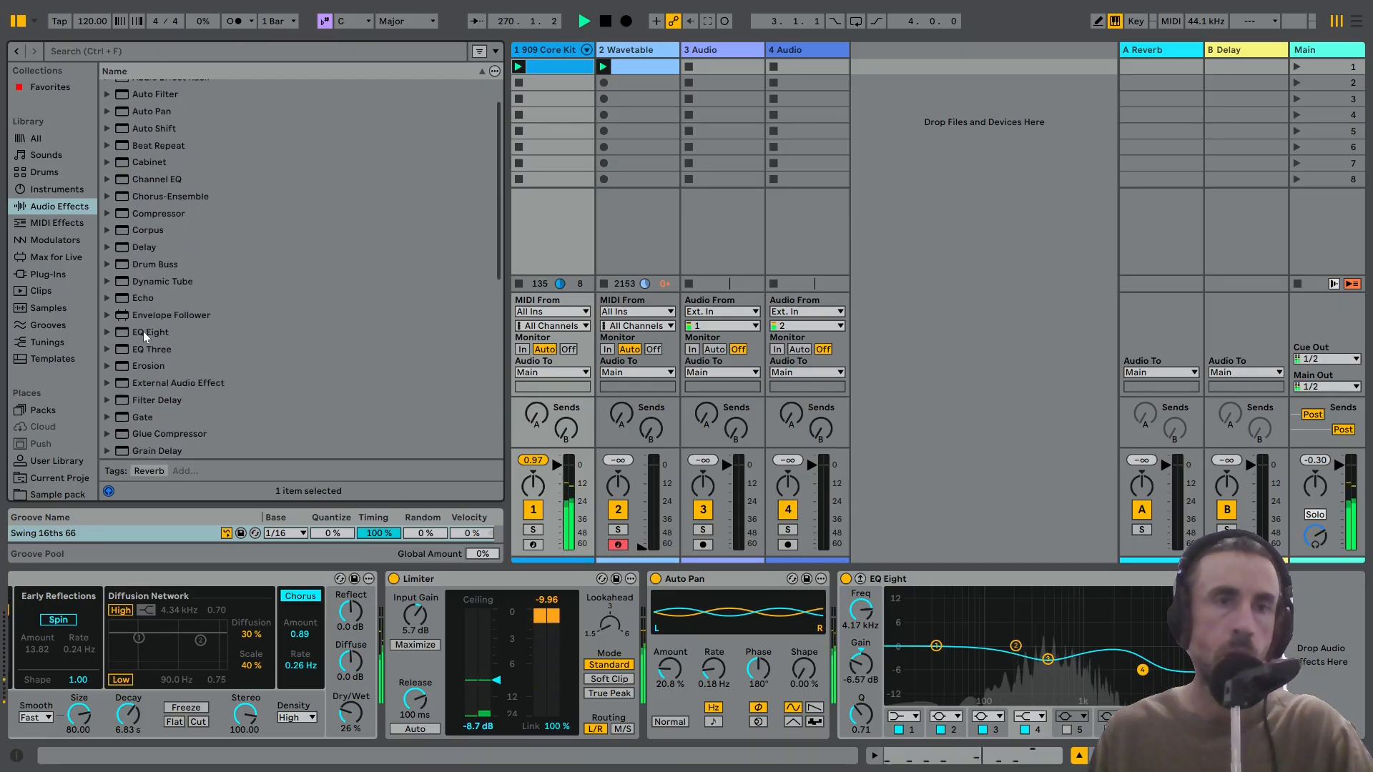
pyautogui.scroll(-3, 143, 335)
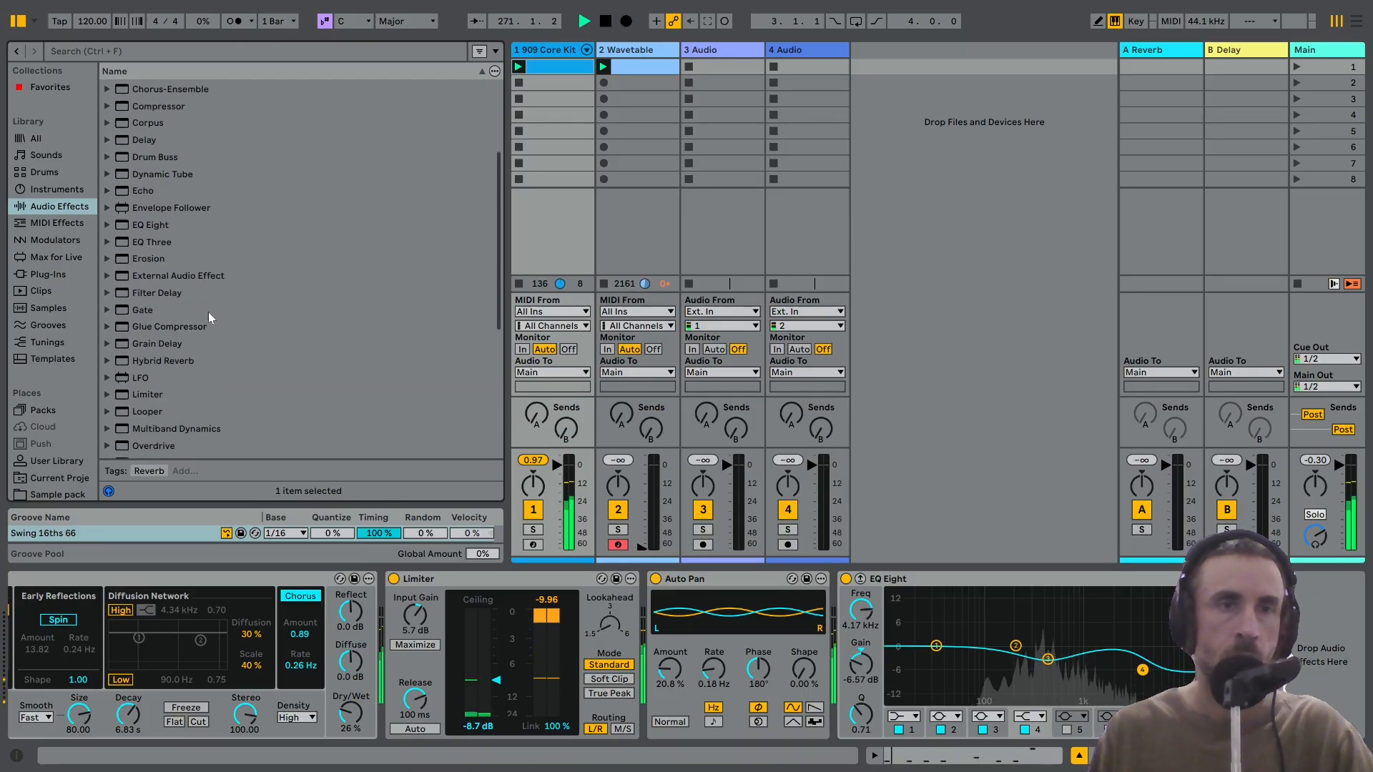
pyautogui.scroll(-5, 213, 300)
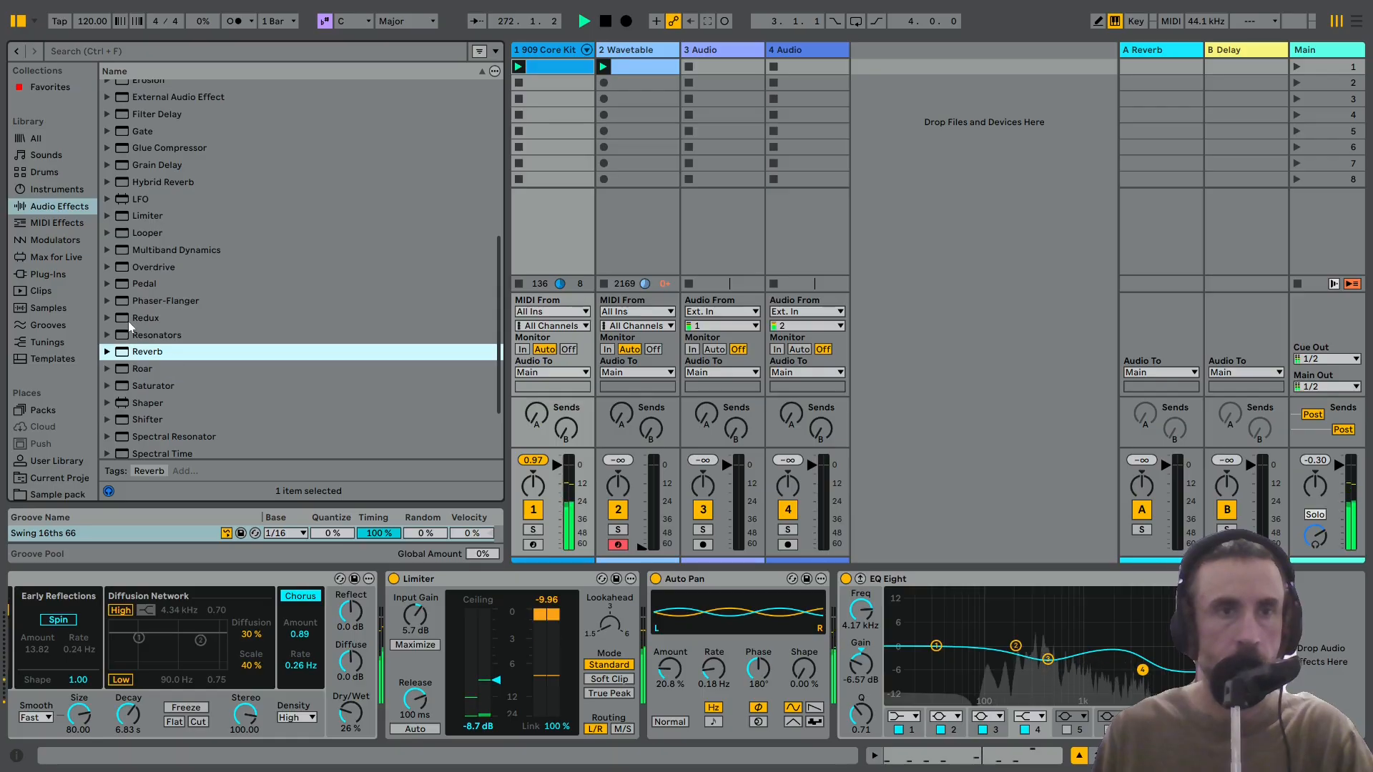
pyautogui.doubleClick(137, 318)
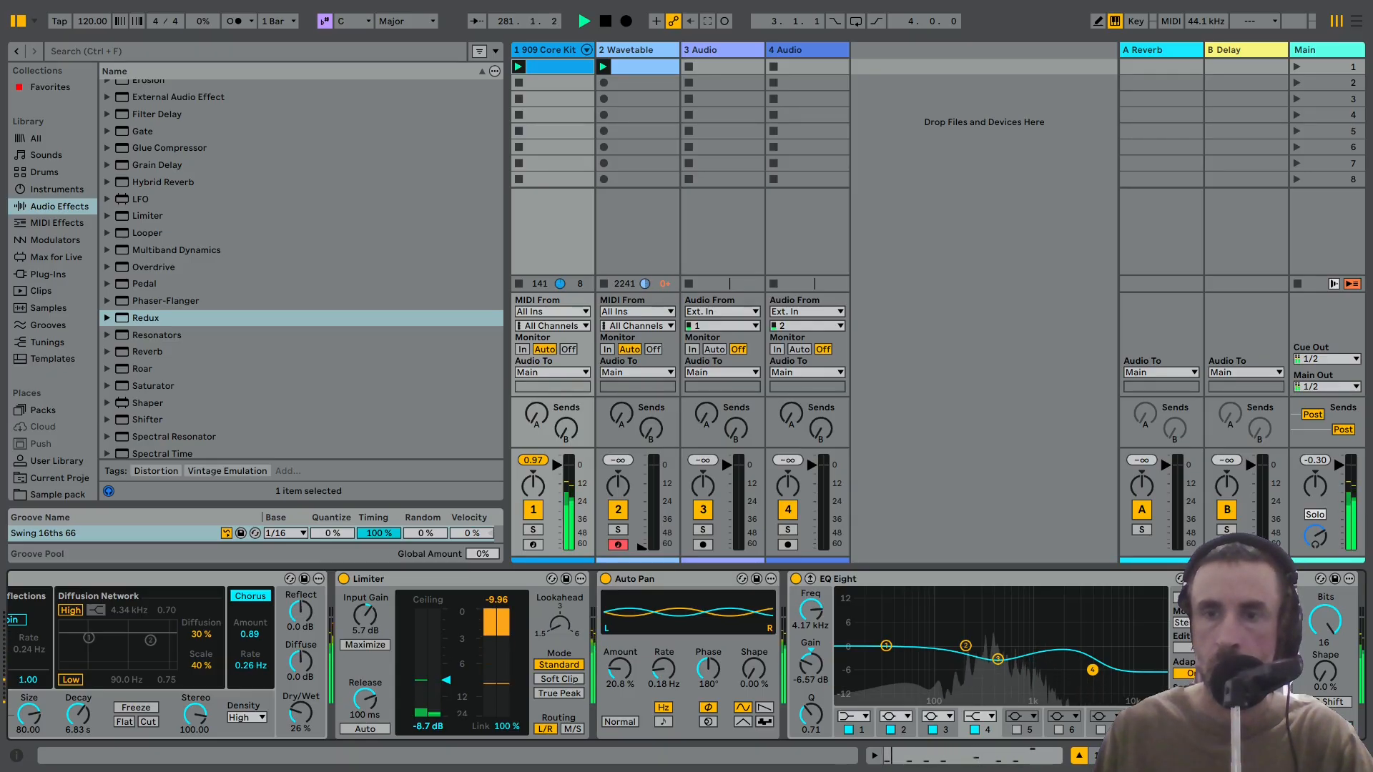
pyautogui.hscroll(2, 1360, 737)
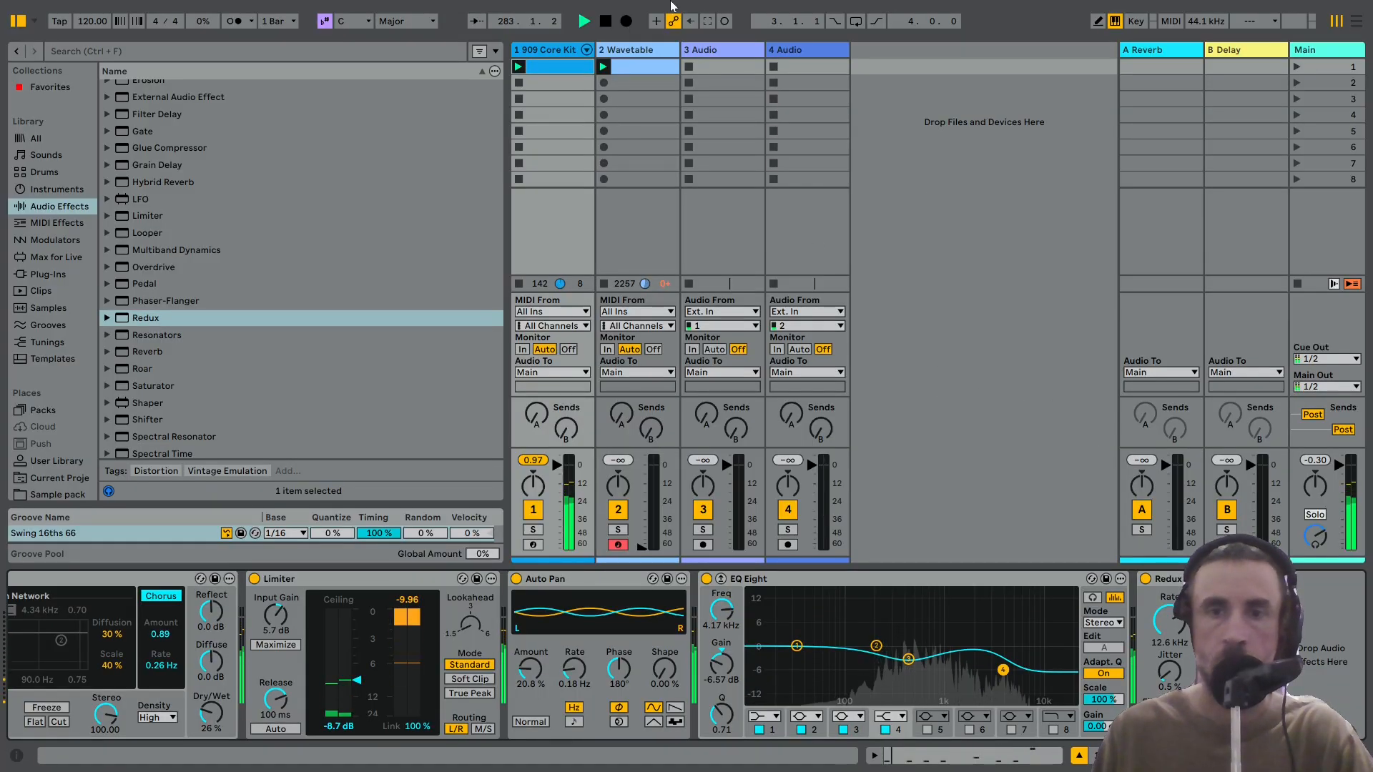
# Add Overdrive at the end of the drum track's effects chain.
pyautogui.scroll(6, 232, 341)
pyautogui.scroll(-8, 231, 347)
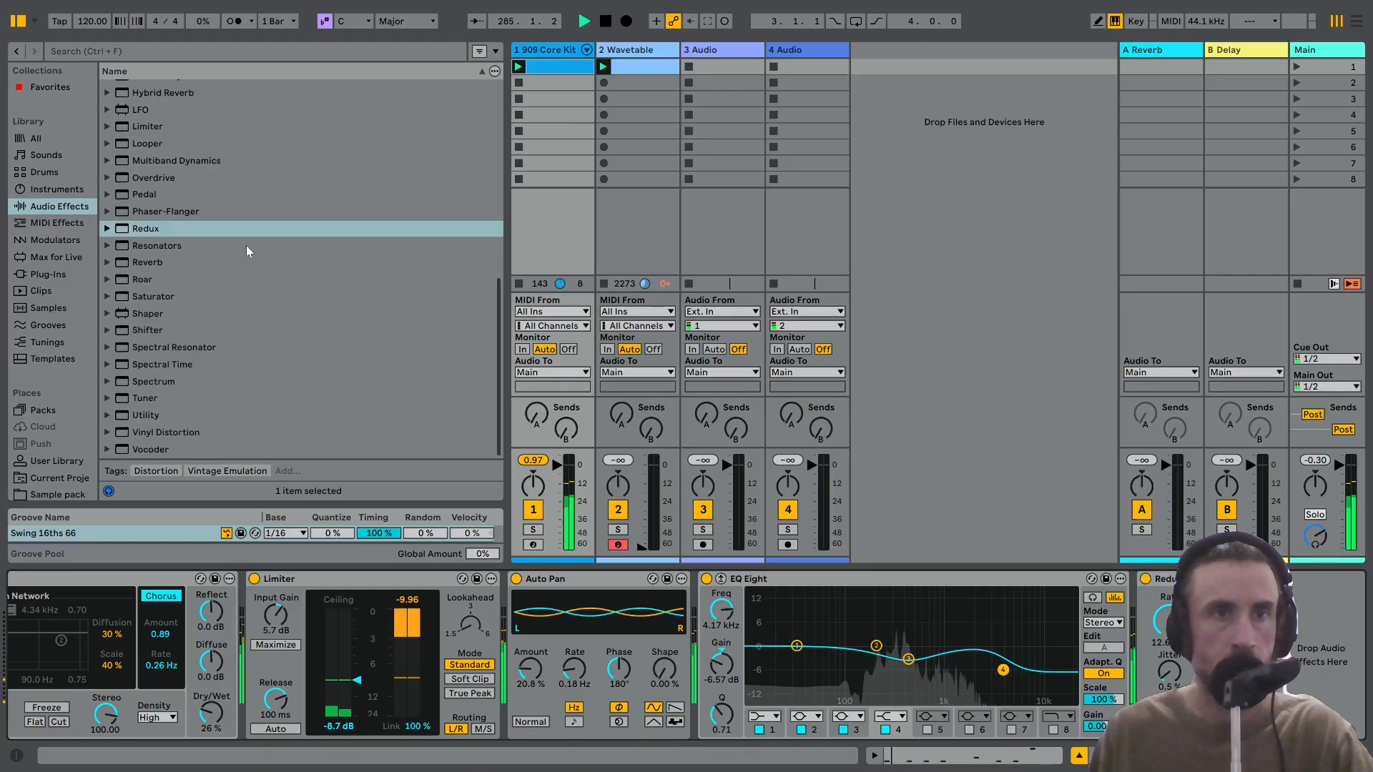
pyautogui.scroll(2, 170, 262)
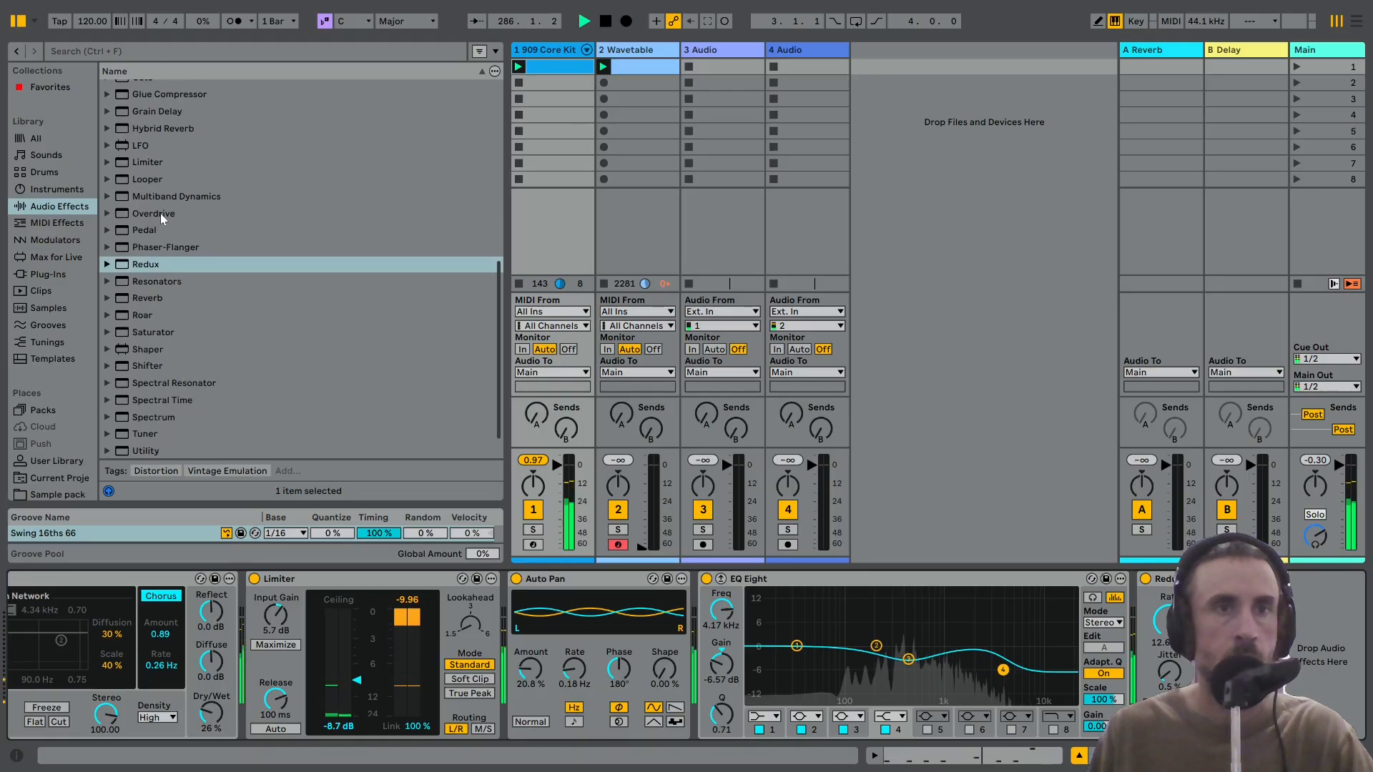
pyautogui.doubleClick(160, 213)
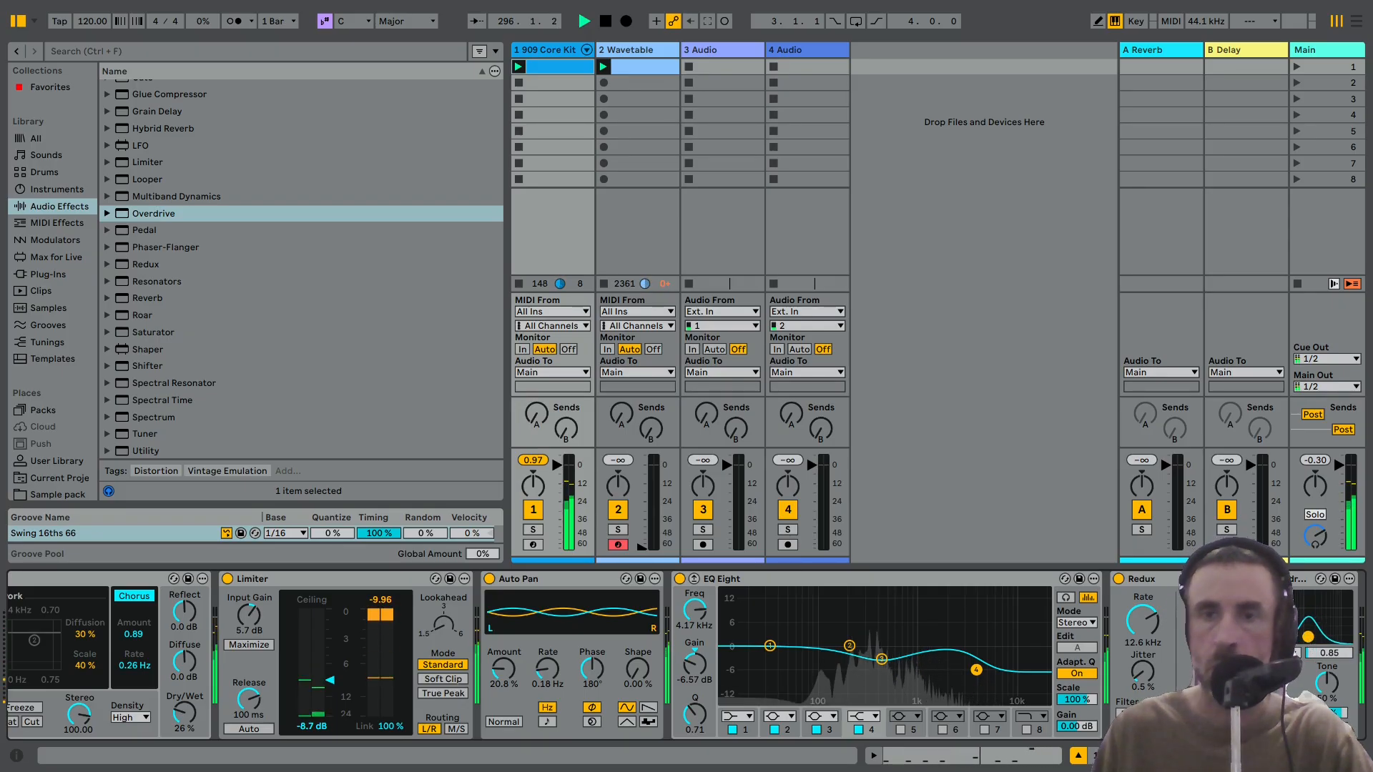
pyautogui.hscroll(3, 1230, 661)
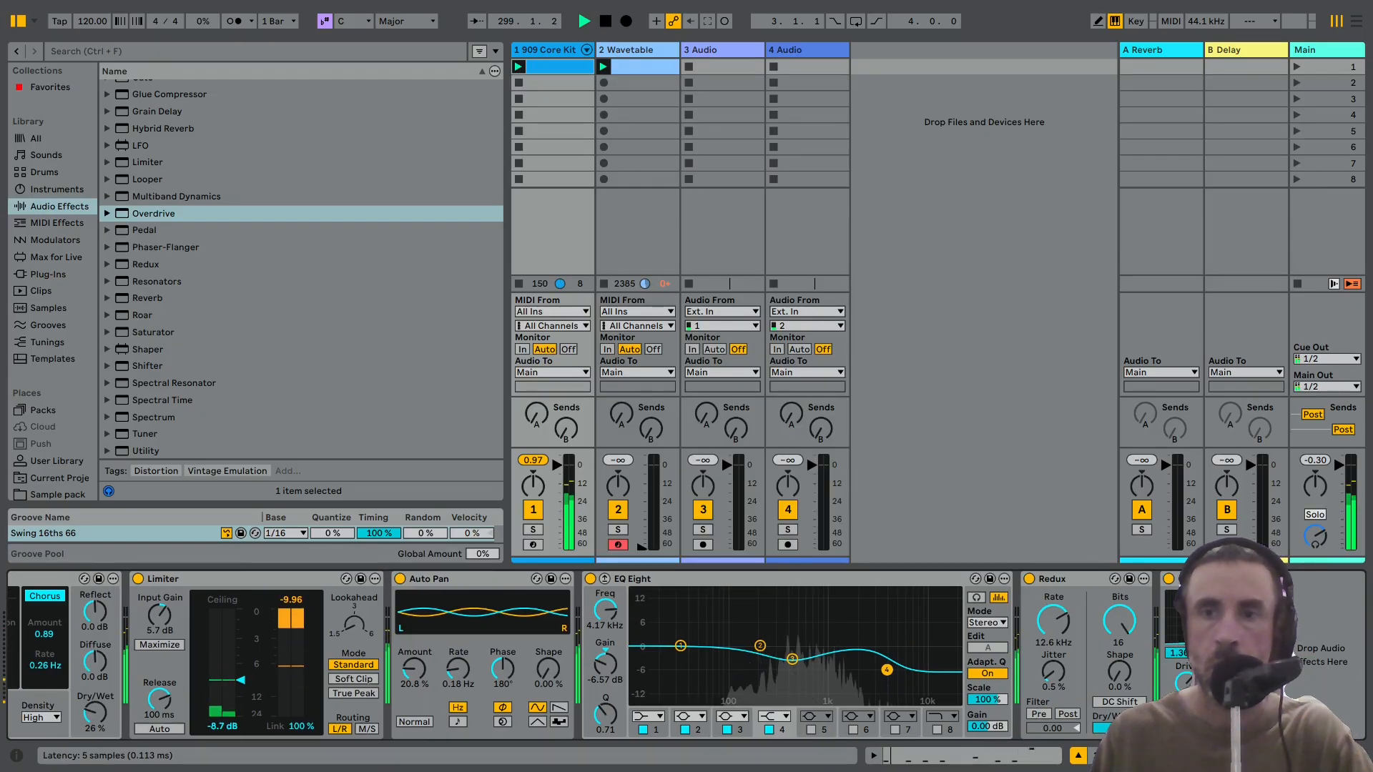
# Select EQ Eight, Redux and Overdrive together and toggle them off and on to compare the drum sound.
pyautogui.click(1053, 577)
pyautogui.click(893, 583)
pyautogui.click(1184, 579)
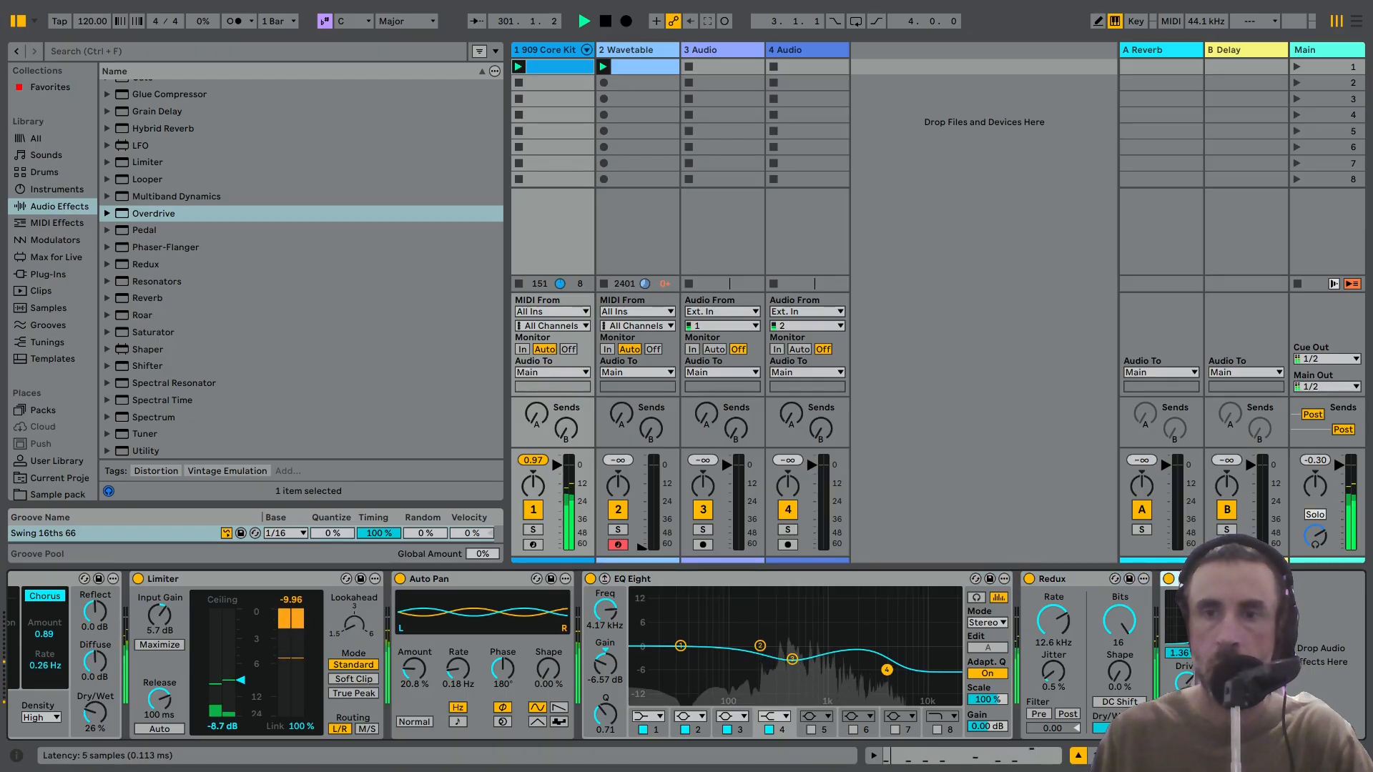
pyautogui.click(591, 579)
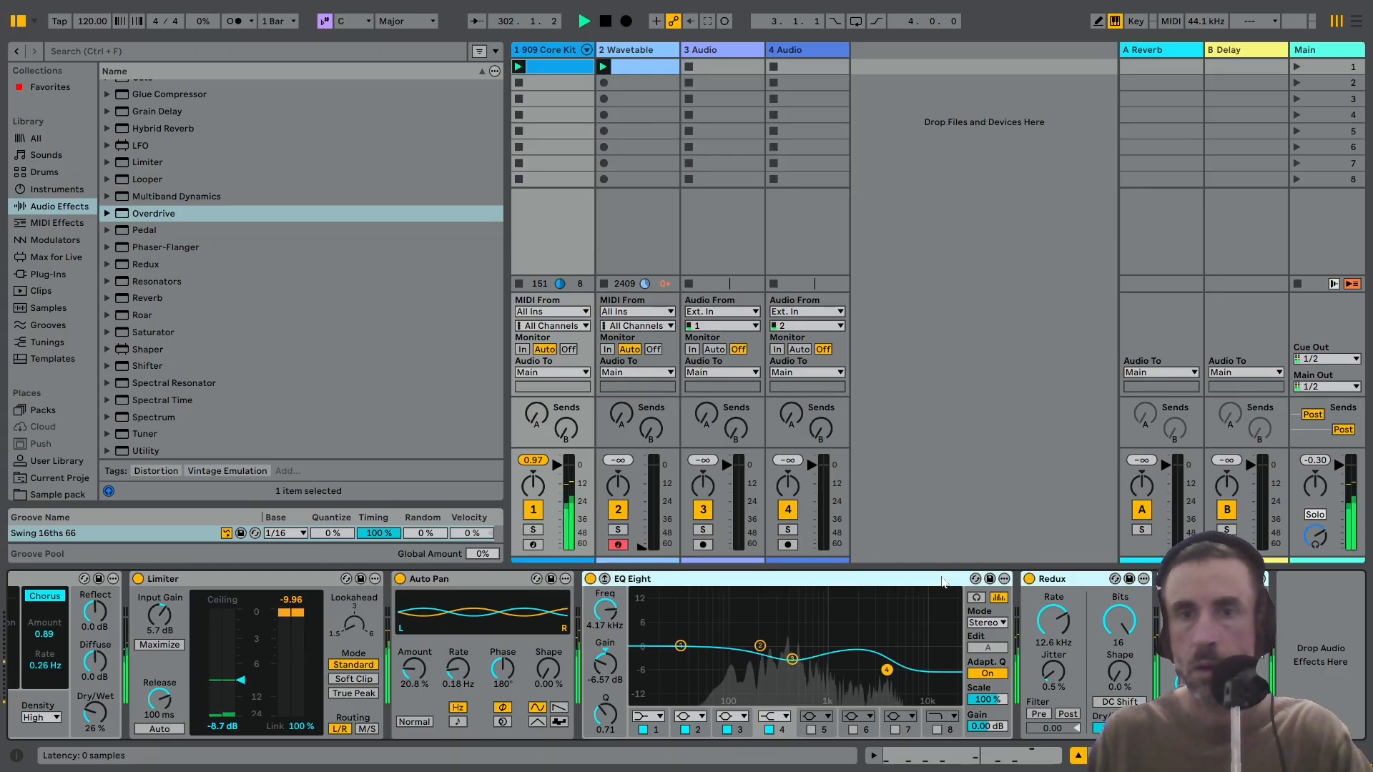
pyautogui.click(590, 578)
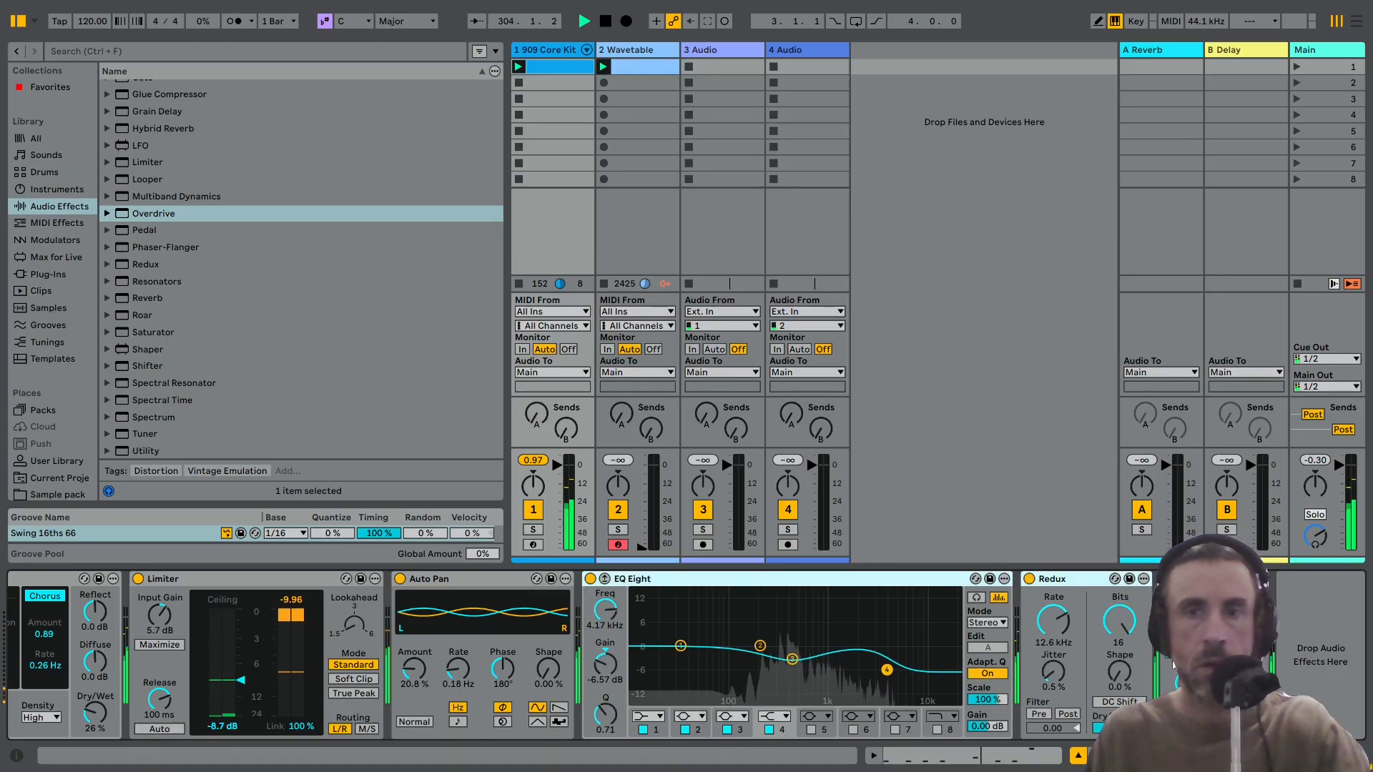
pyautogui.hscroll(-8, 686, 655)
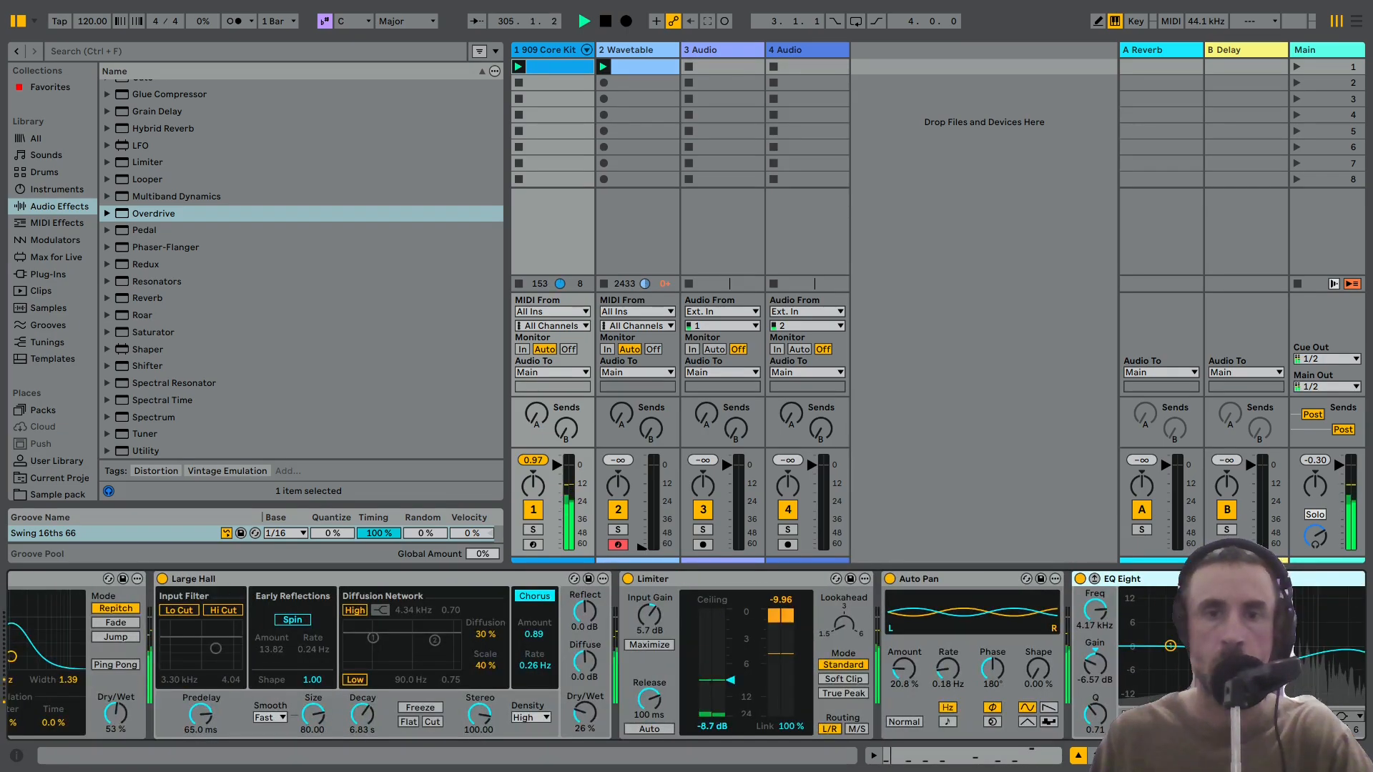
pyautogui.hscroll(4, 687, 655)
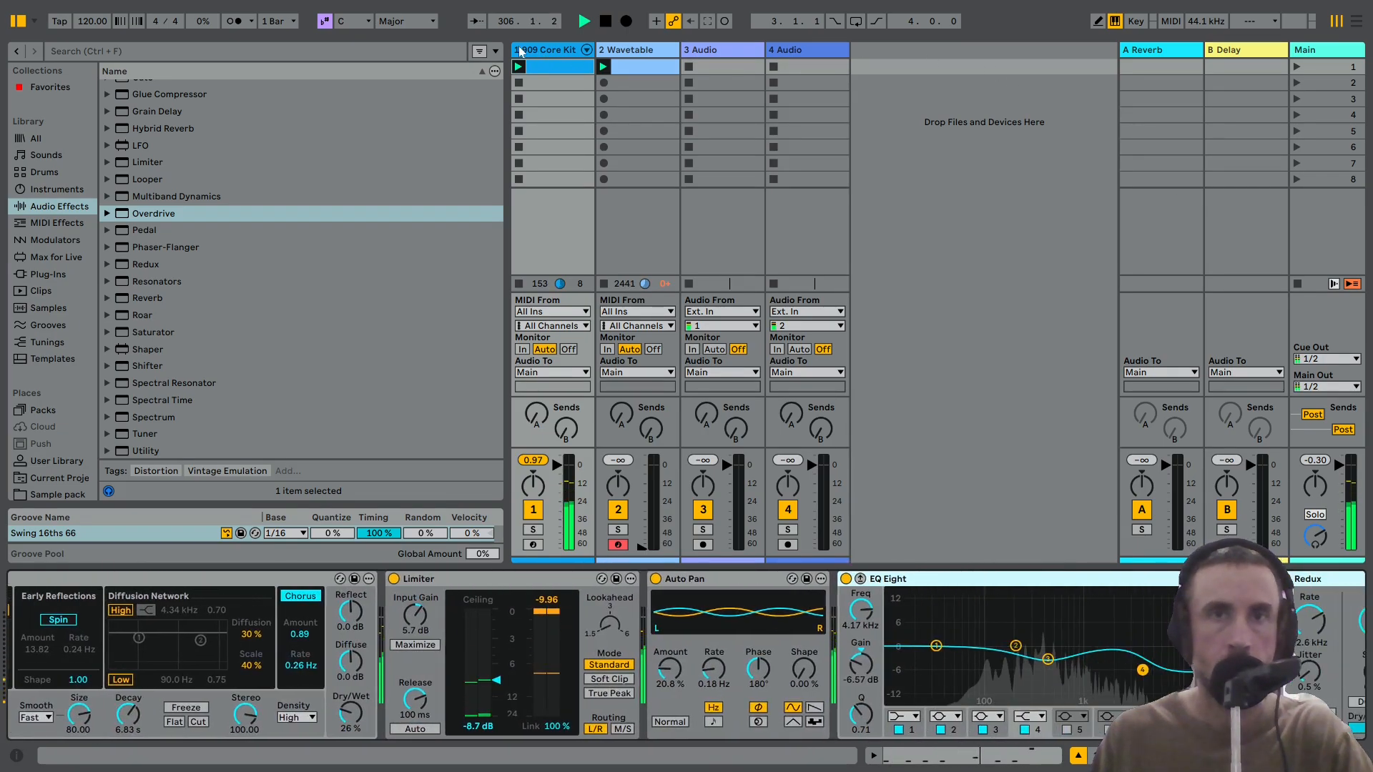
# Insert a new MIDI track after the Wavetable track and load the Max for Live DS Kick instrument onto it.
pyautogui.click(646, 50)
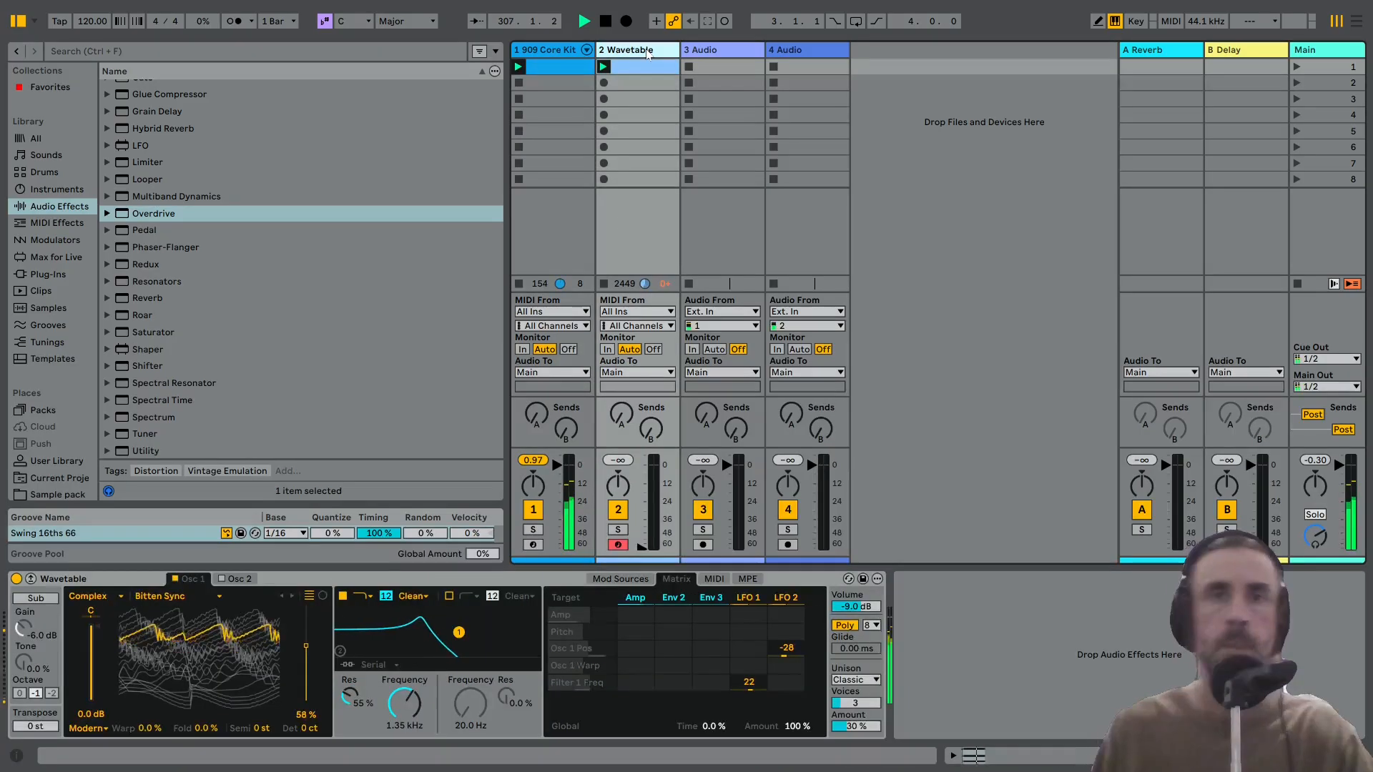
pyautogui.hotkey('ctrl', 'shift', 't')
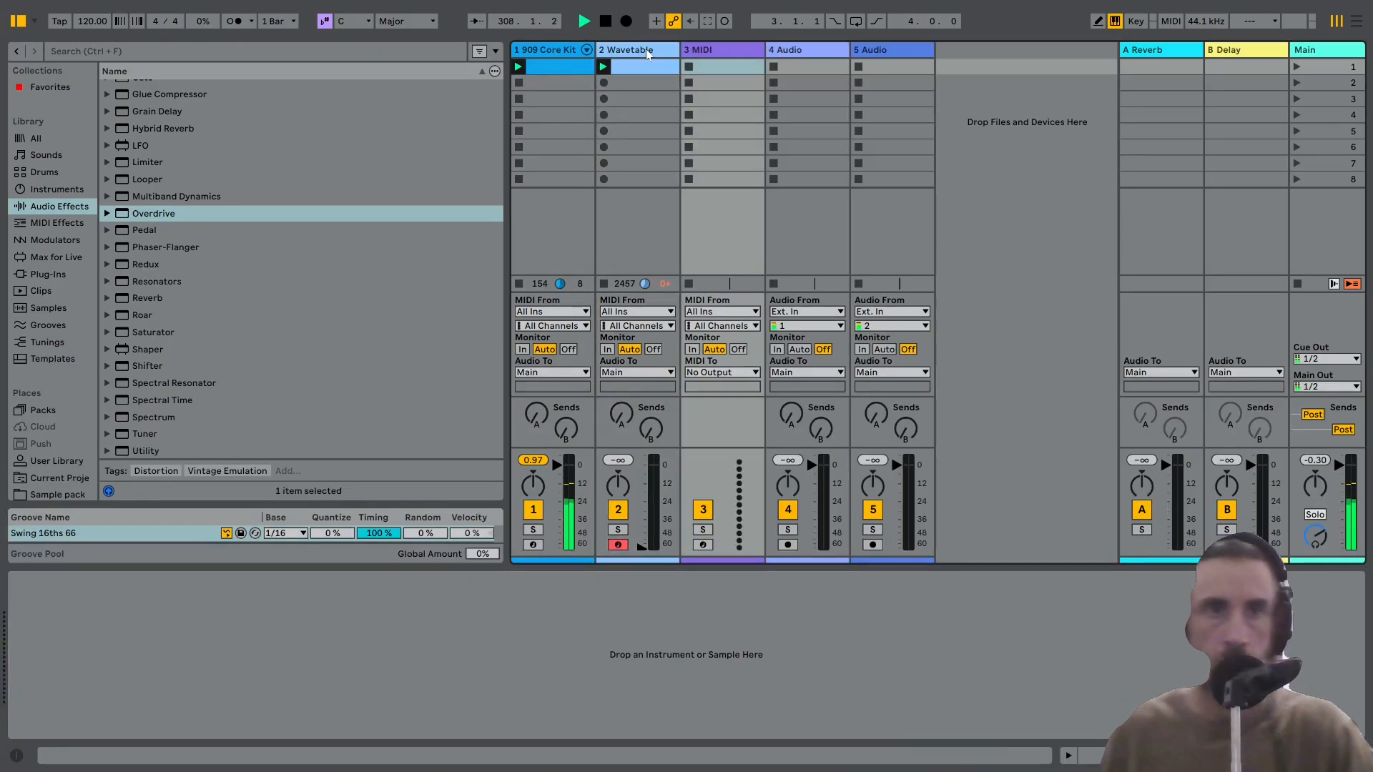
pyautogui.click(43, 257)
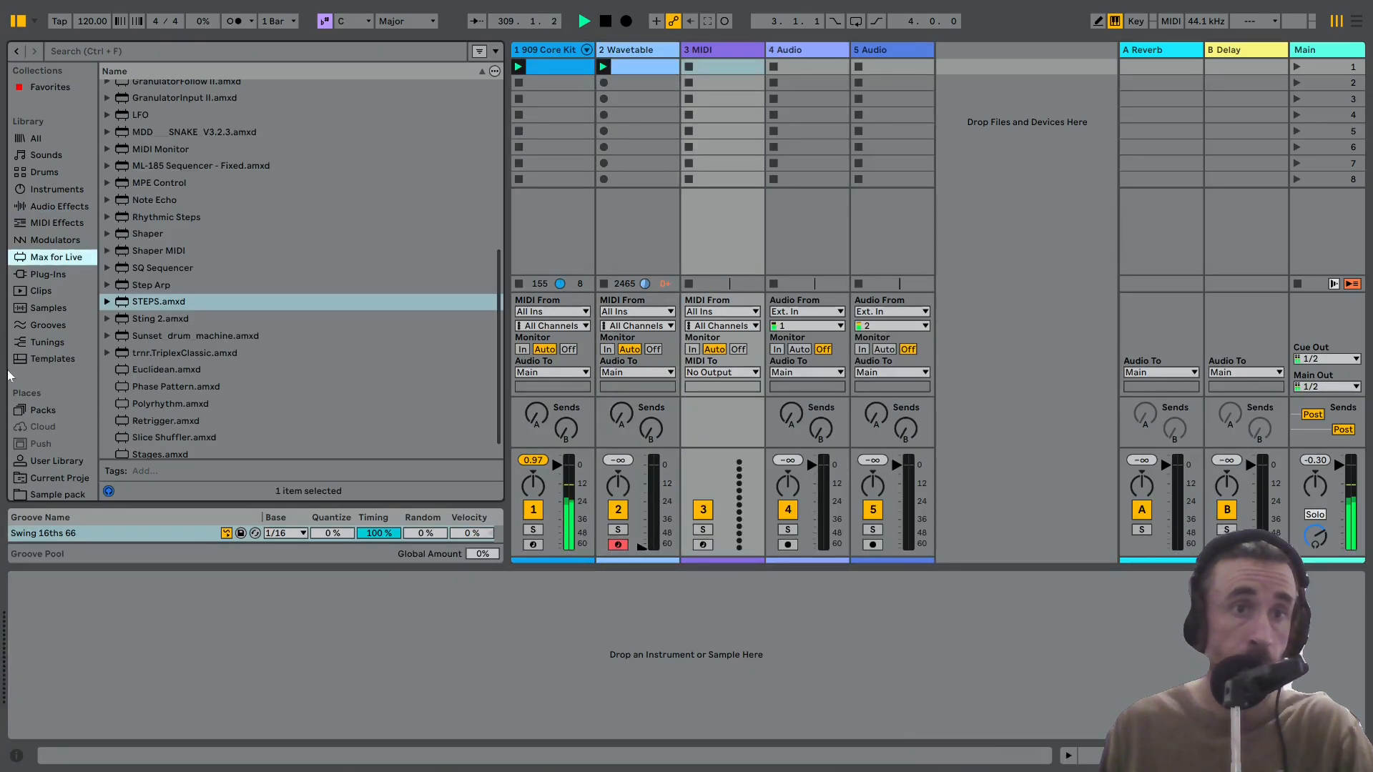
pyautogui.scroll(5, 328, 218)
pyautogui.scroll(2, 275, 228)
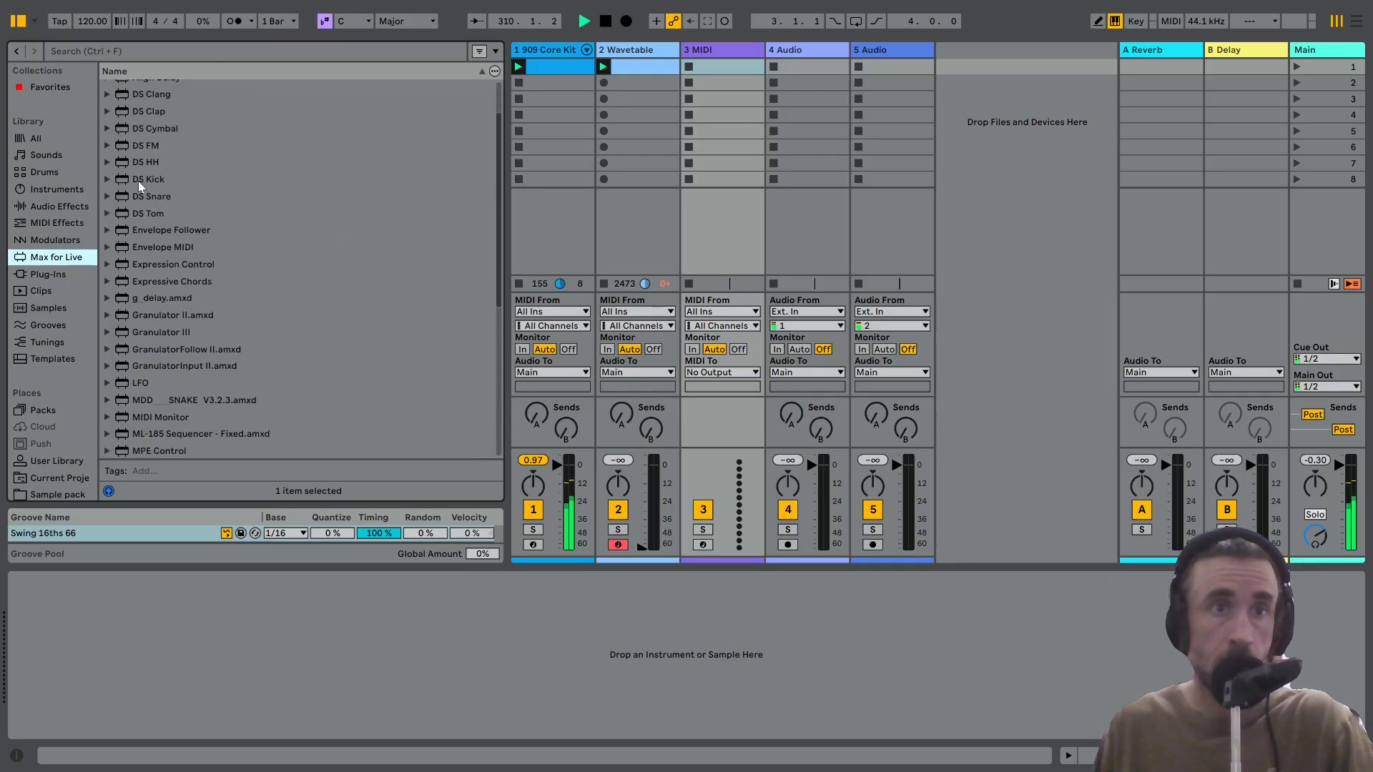
pyautogui.moveTo(139, 182); pyautogui.dragTo(734, 58)
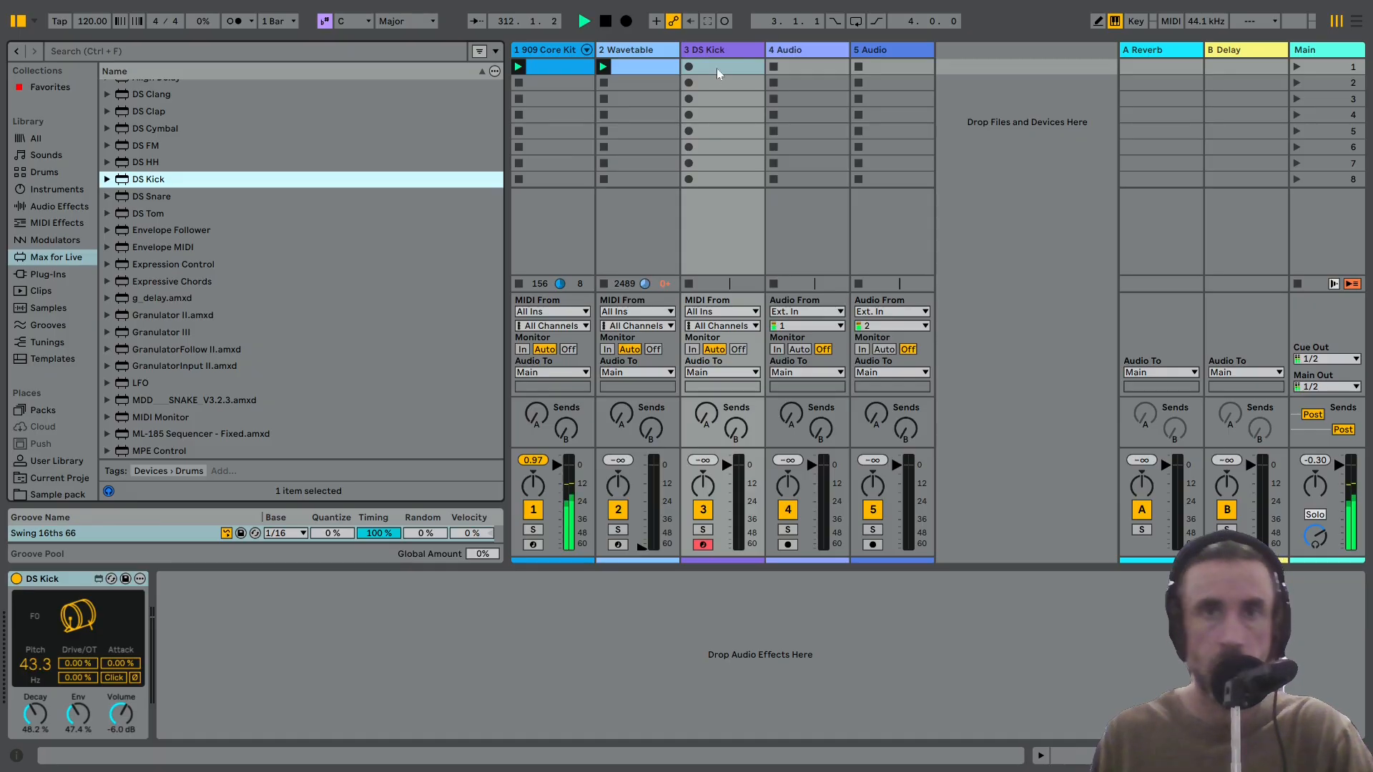
# Create a one-bar clip in the DS Kick track's first slot with an eighth-note C3 on each of the four beats.
pyautogui.doubleClick(716, 67)
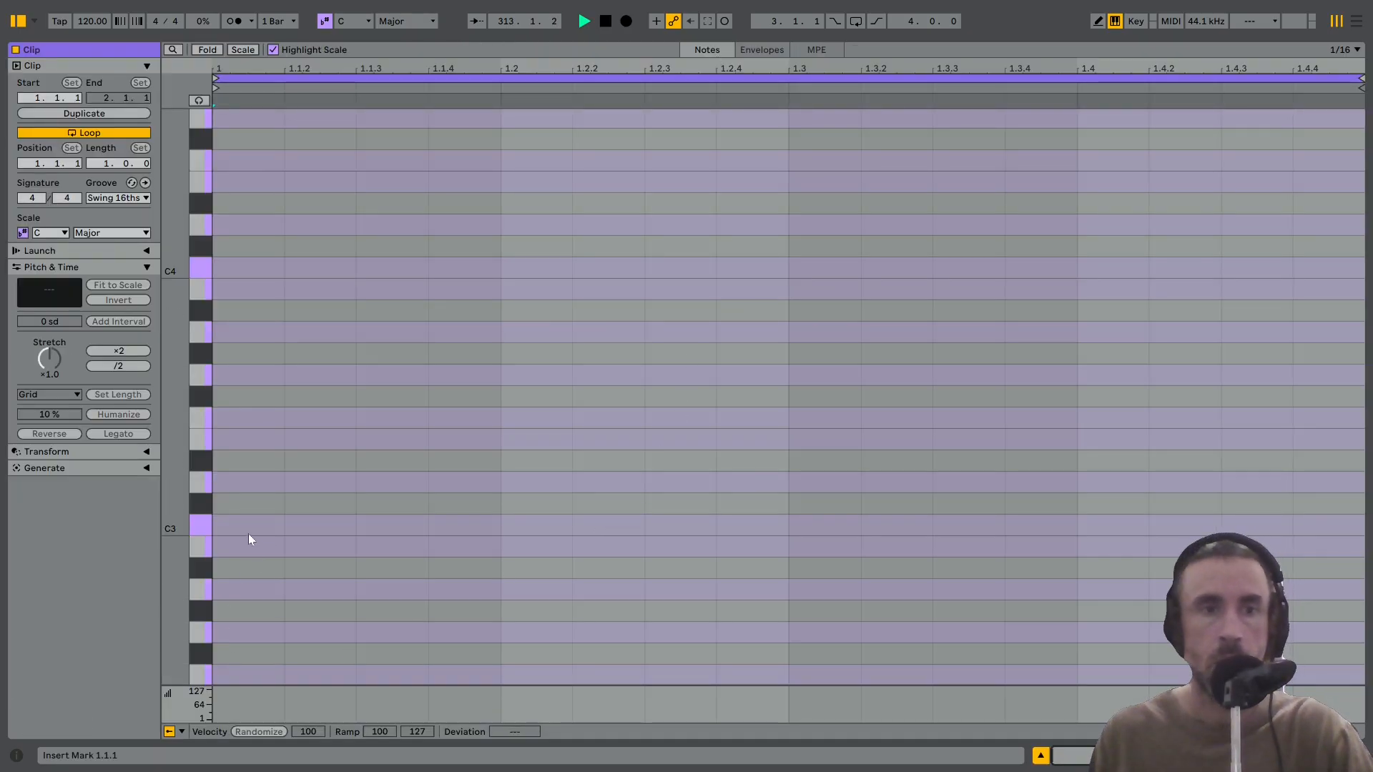
pyautogui.doubleClick(248, 533)
pyautogui.moveTo(285, 521); pyautogui.dragTo(355, 525)
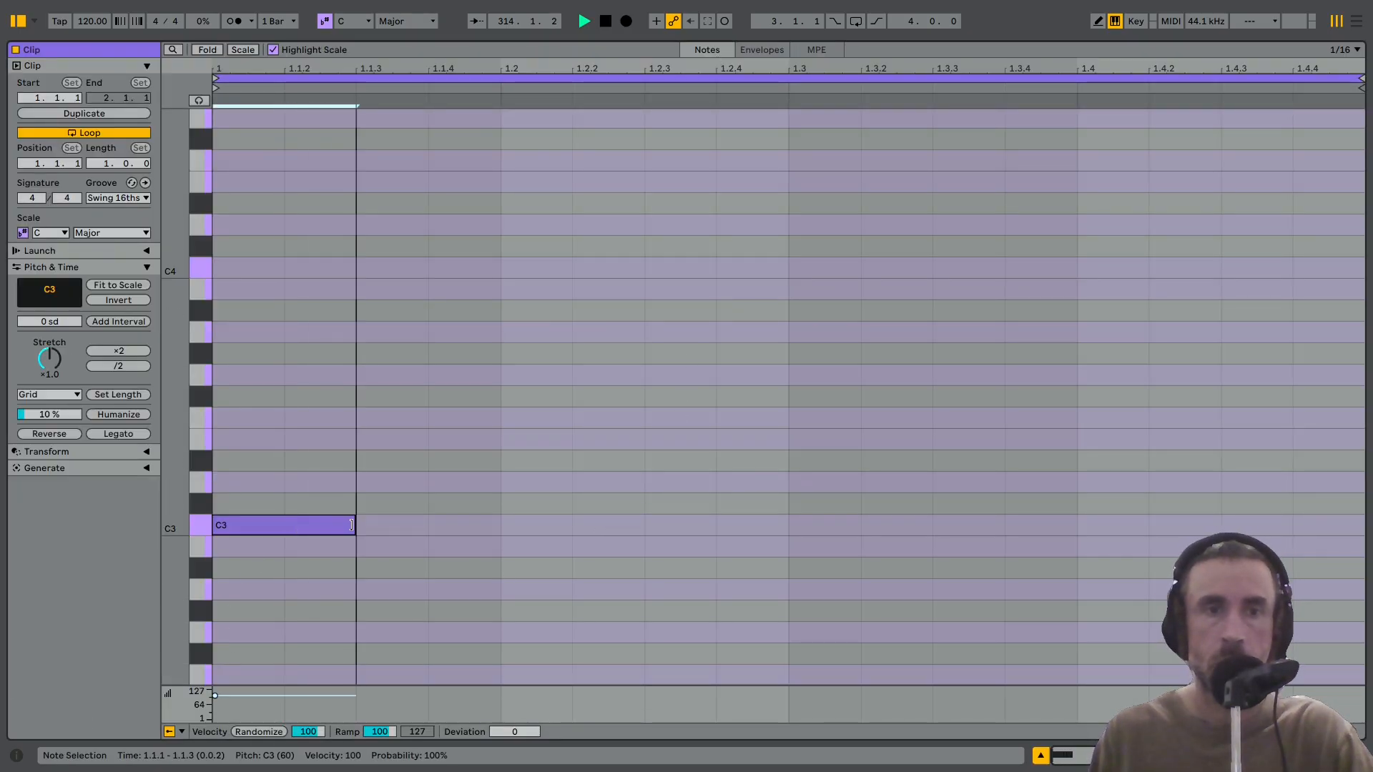
pyautogui.click(300, 525)
pyautogui.hotkey('ctrl', 'd')
pyautogui.hotkey('ctrl', 'd')
pyautogui.hotkey('ctrl', 'd')
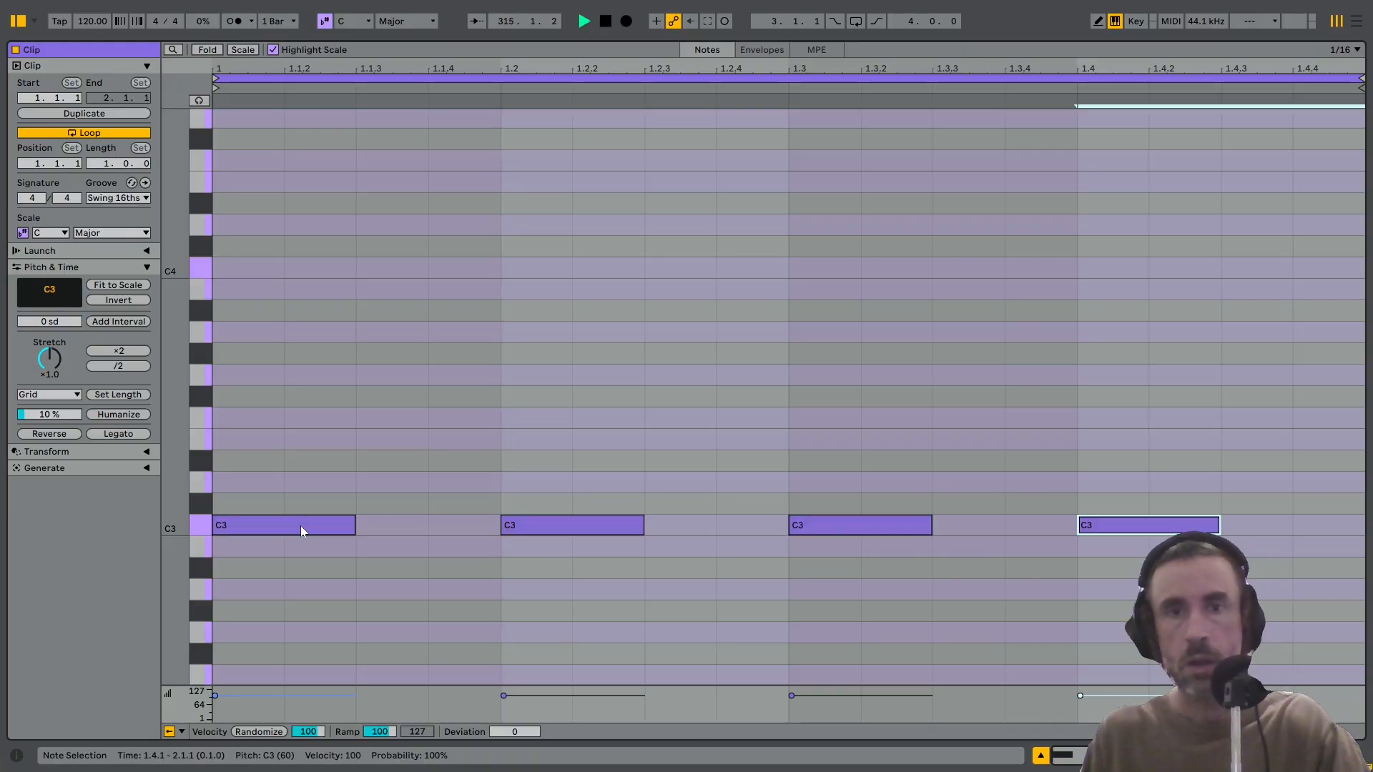
# Launch the kick clip and set DS Kick's decay to 16.4%, envelope to 17.7% and pitch to 47.2 Hz.
pyautogui.hotkey('shift', 'Tab')
pyautogui.click(690, 66)
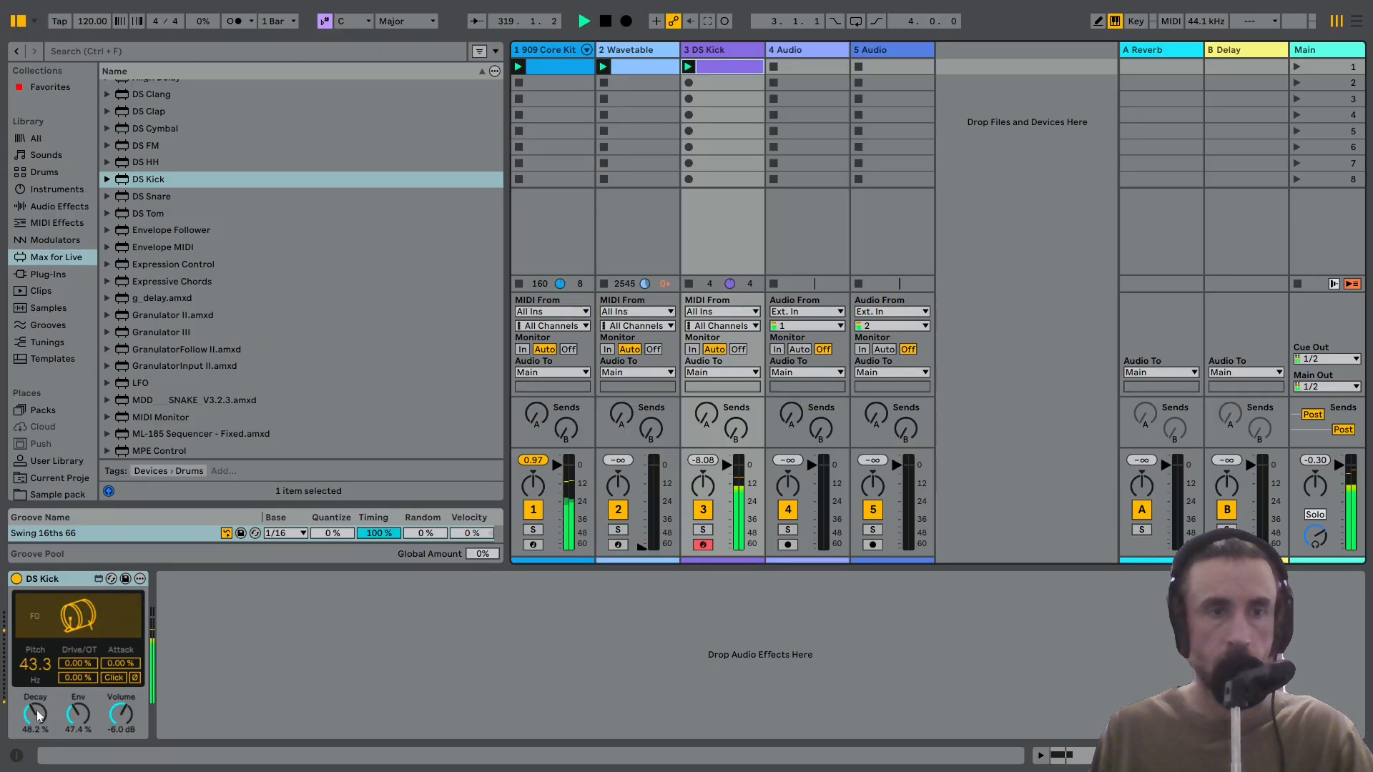
pyautogui.moveTo(41, 710); pyautogui.dragTo(41, 722)
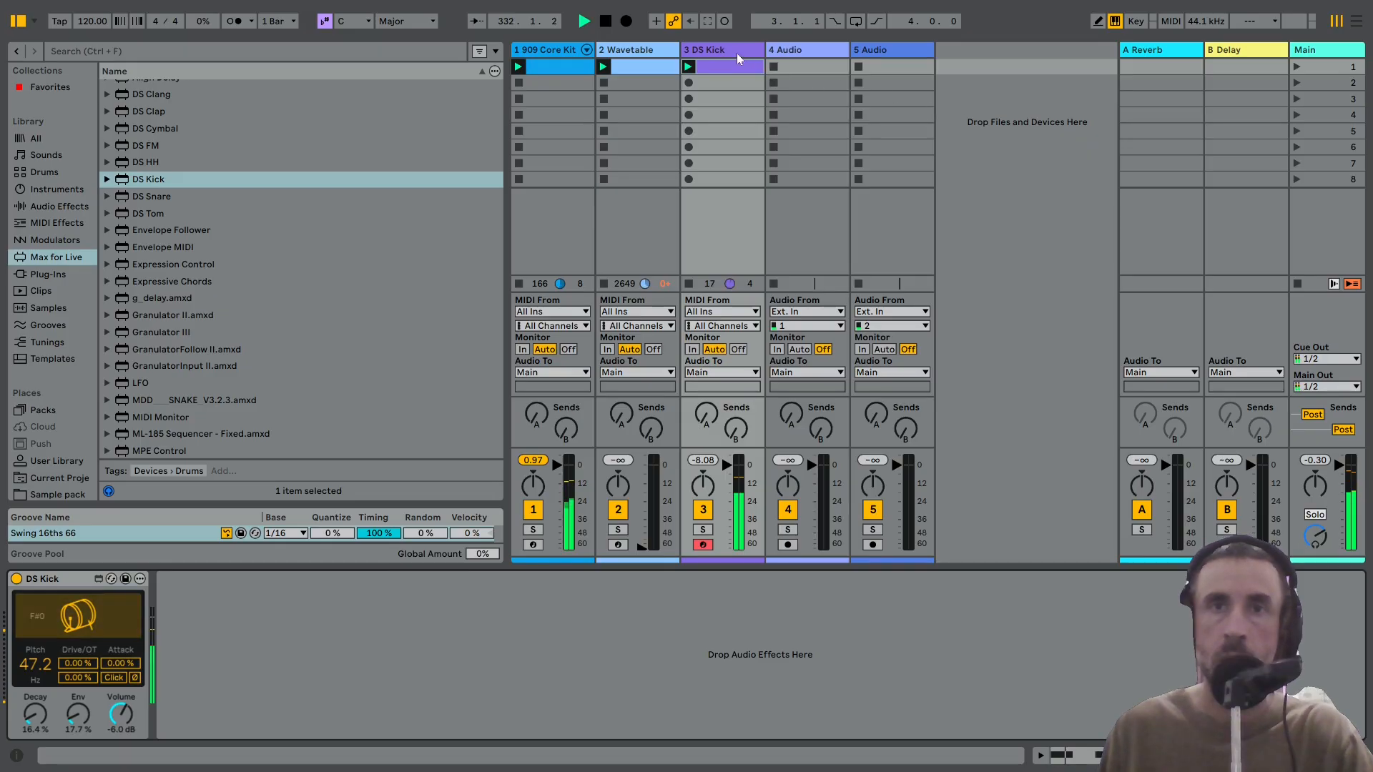
pyautogui.click(567, 48)
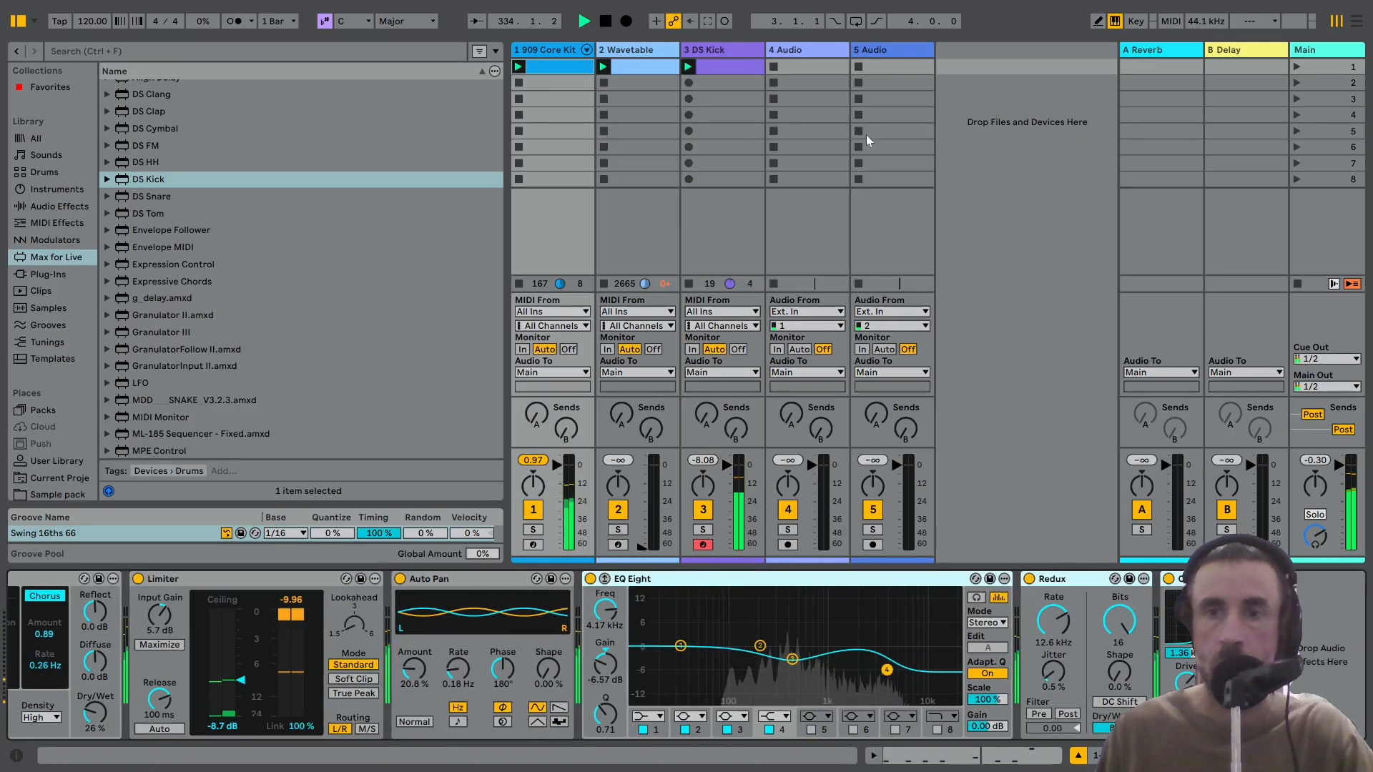
pyautogui.click(59, 206)
pyautogui.scroll(3, 115, 263)
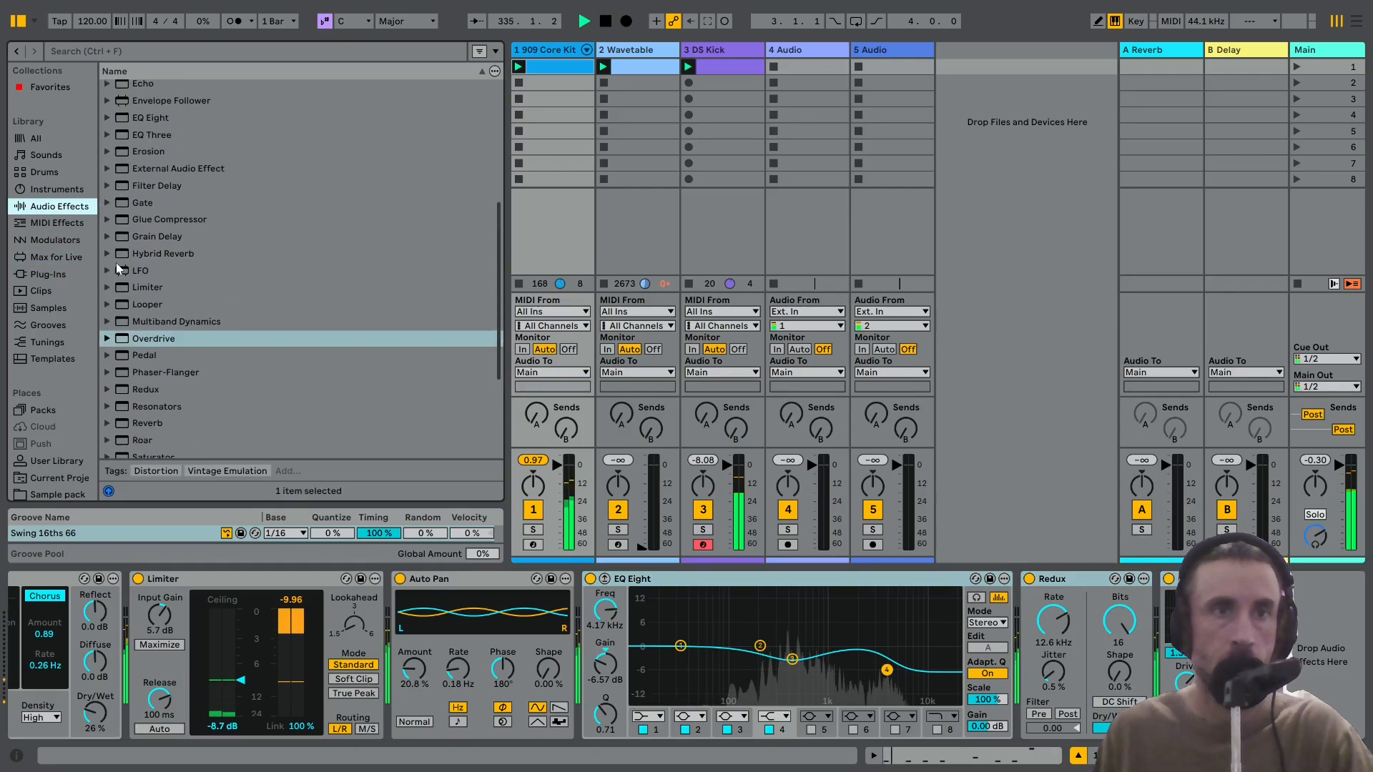
pyautogui.scroll(5, 118, 264)
pyautogui.click(144, 179)
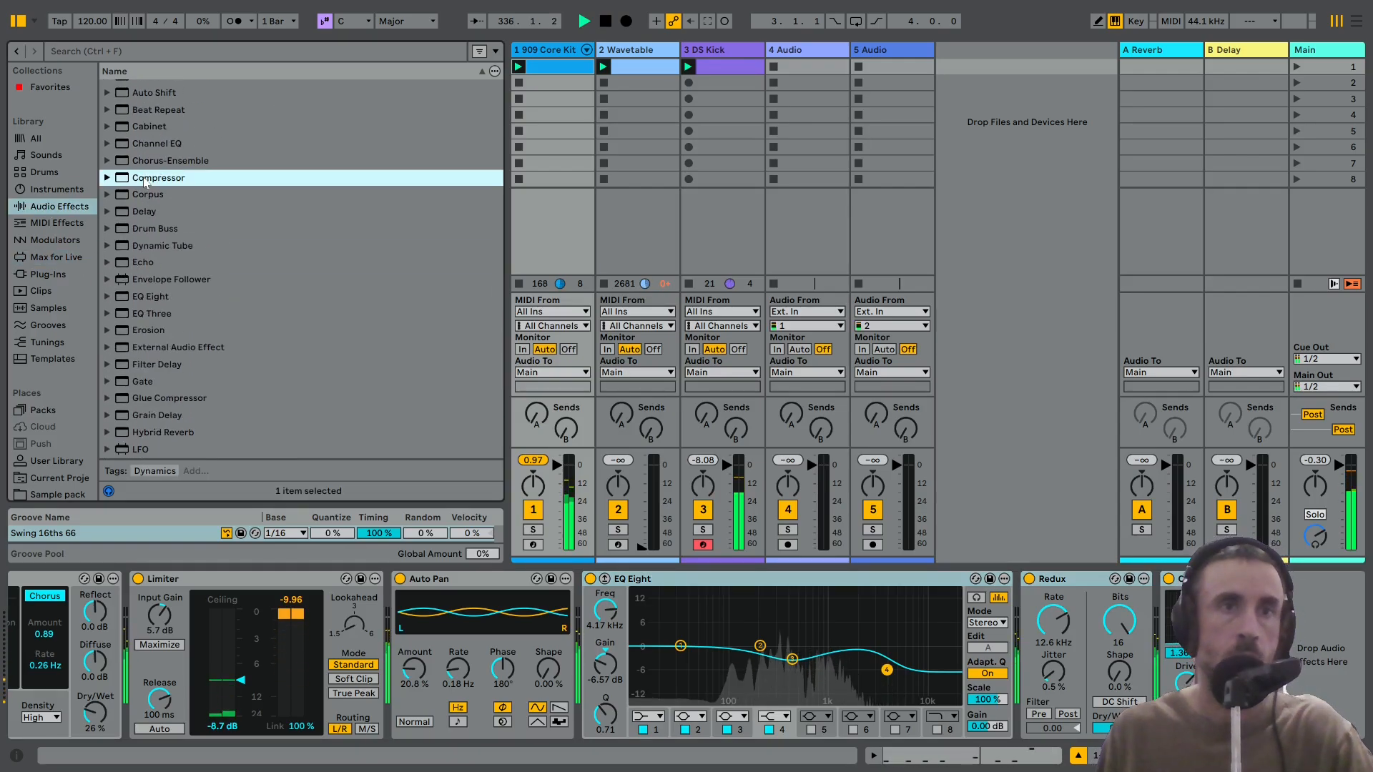
pyautogui.doubleClick(144, 179)
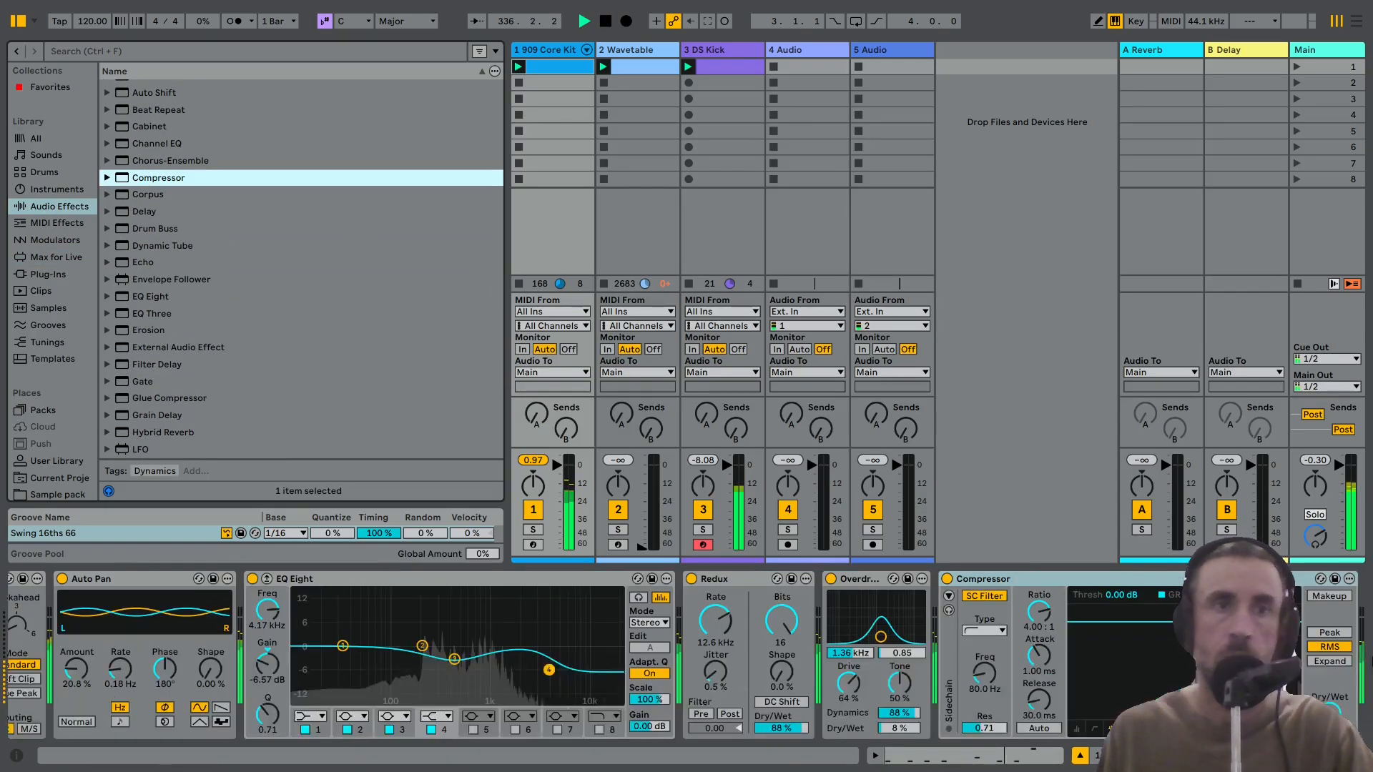
pyautogui.click(948, 596)
pyautogui.click(991, 630)
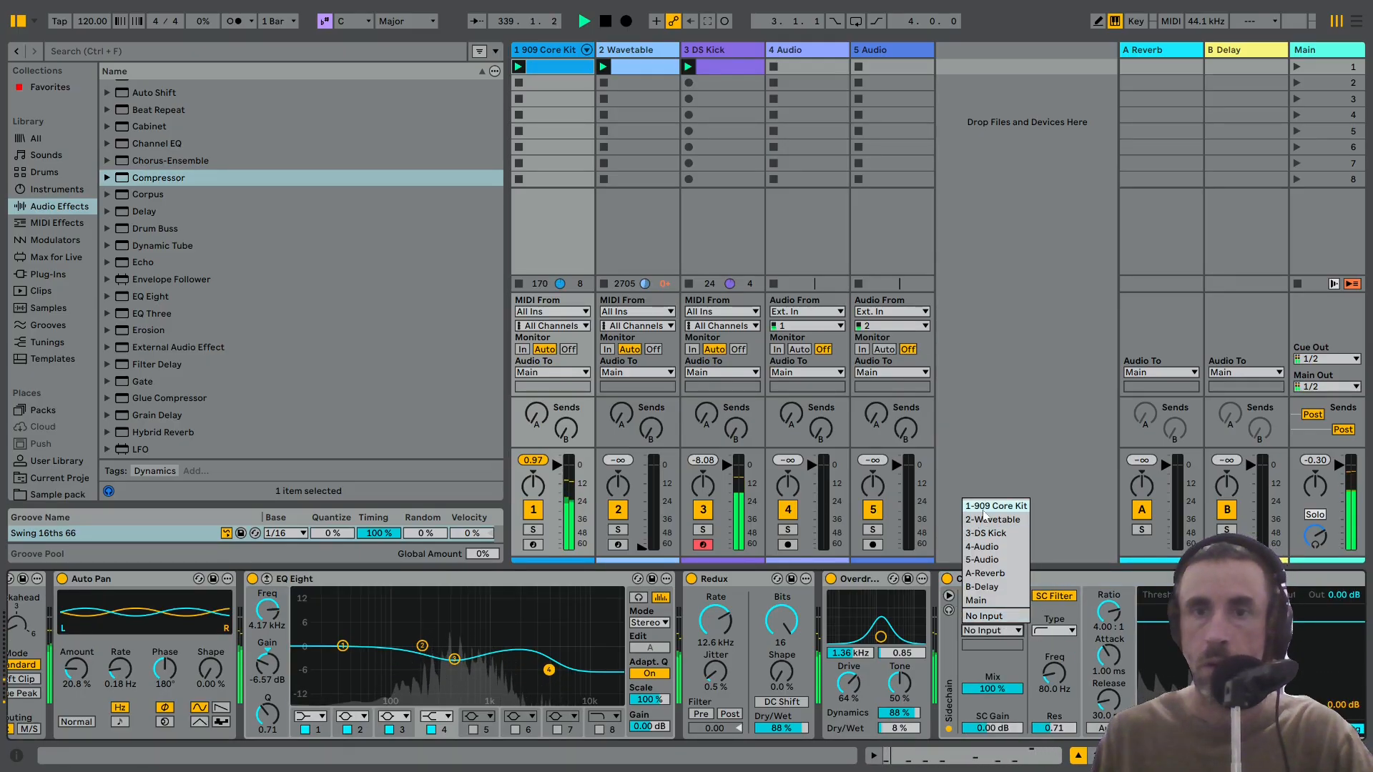
pyautogui.click(985, 533)
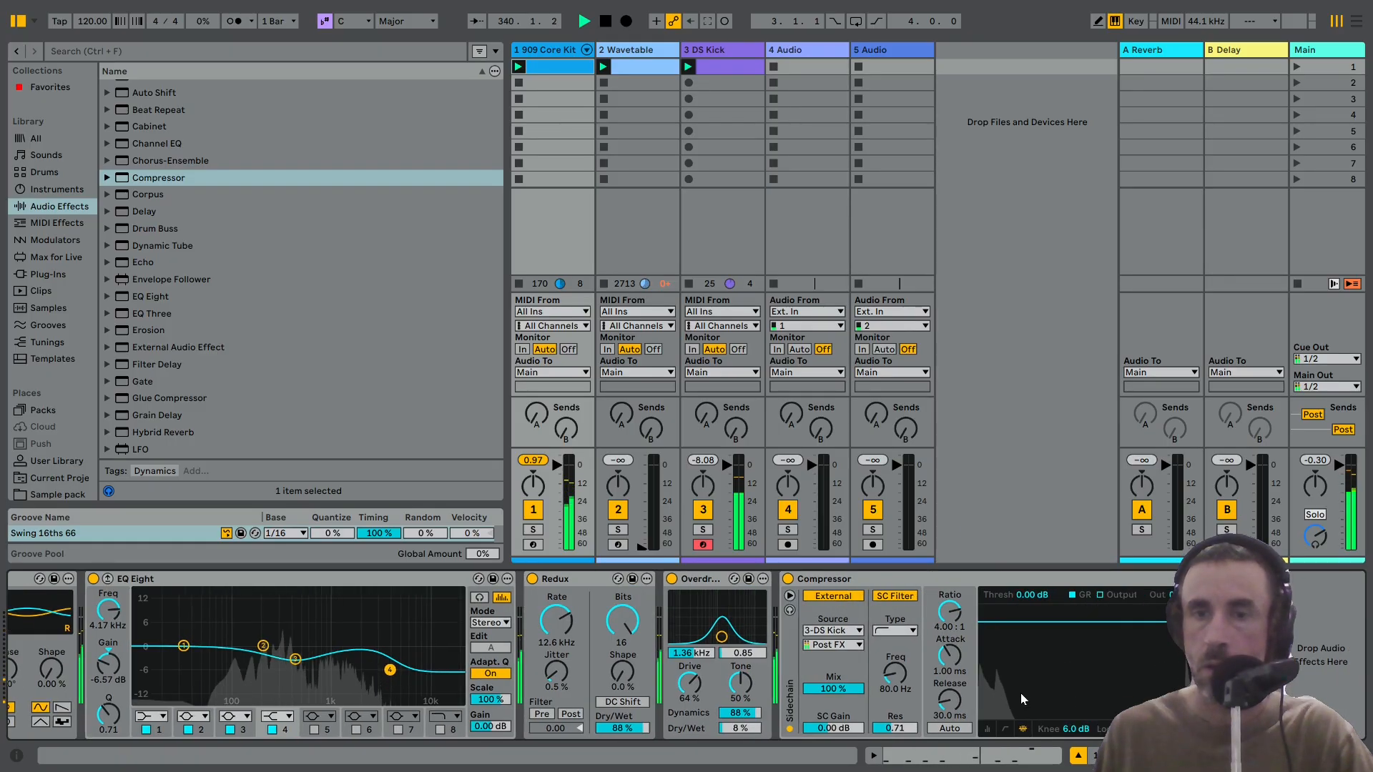
# Set the Compressor's attack to 0.03 ms, threshold to -20.9 dB and release to Auto, and switch its display to level meters.
pyautogui.moveTo(949, 654); pyautogui.dragTo(950, 683)
pyautogui.moveTo(996, 621); pyautogui.dragTo(996, 690)
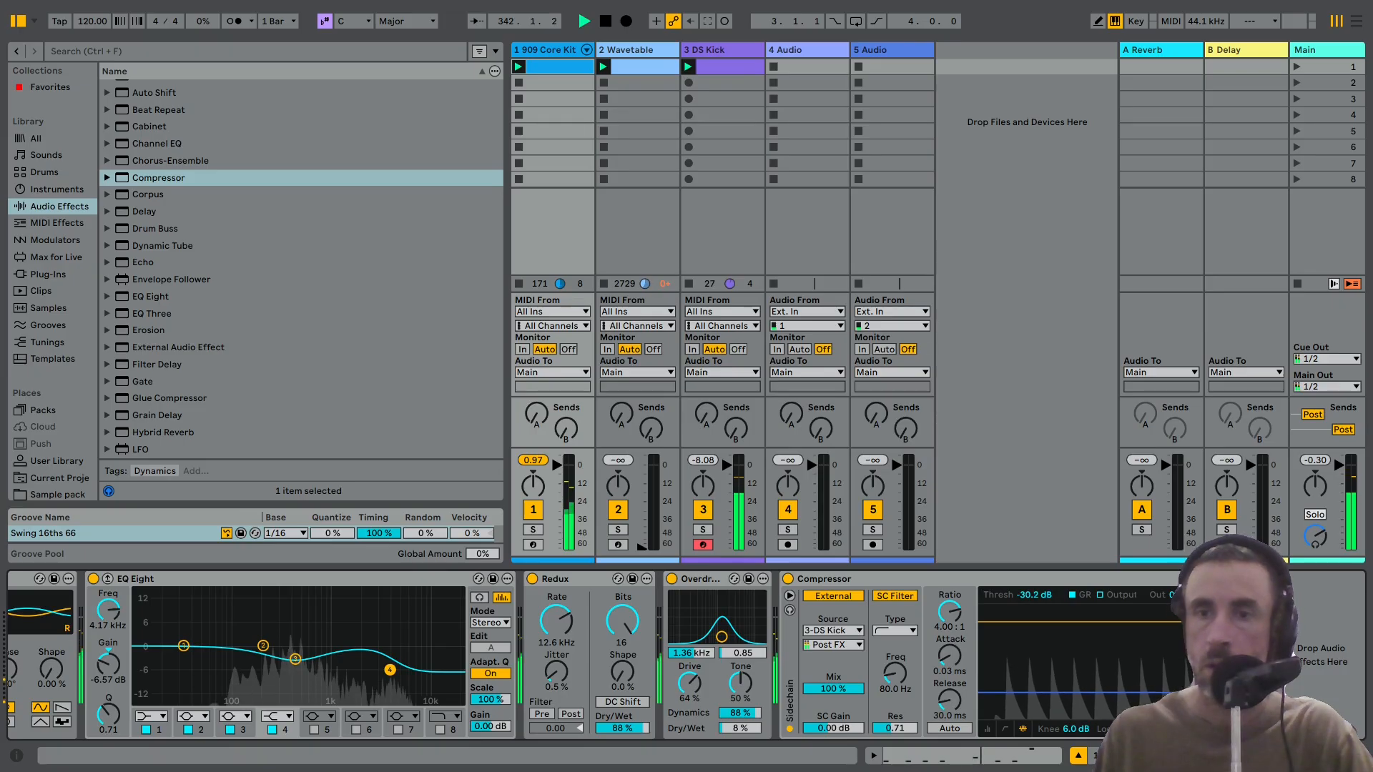
pyautogui.click(965, 729)
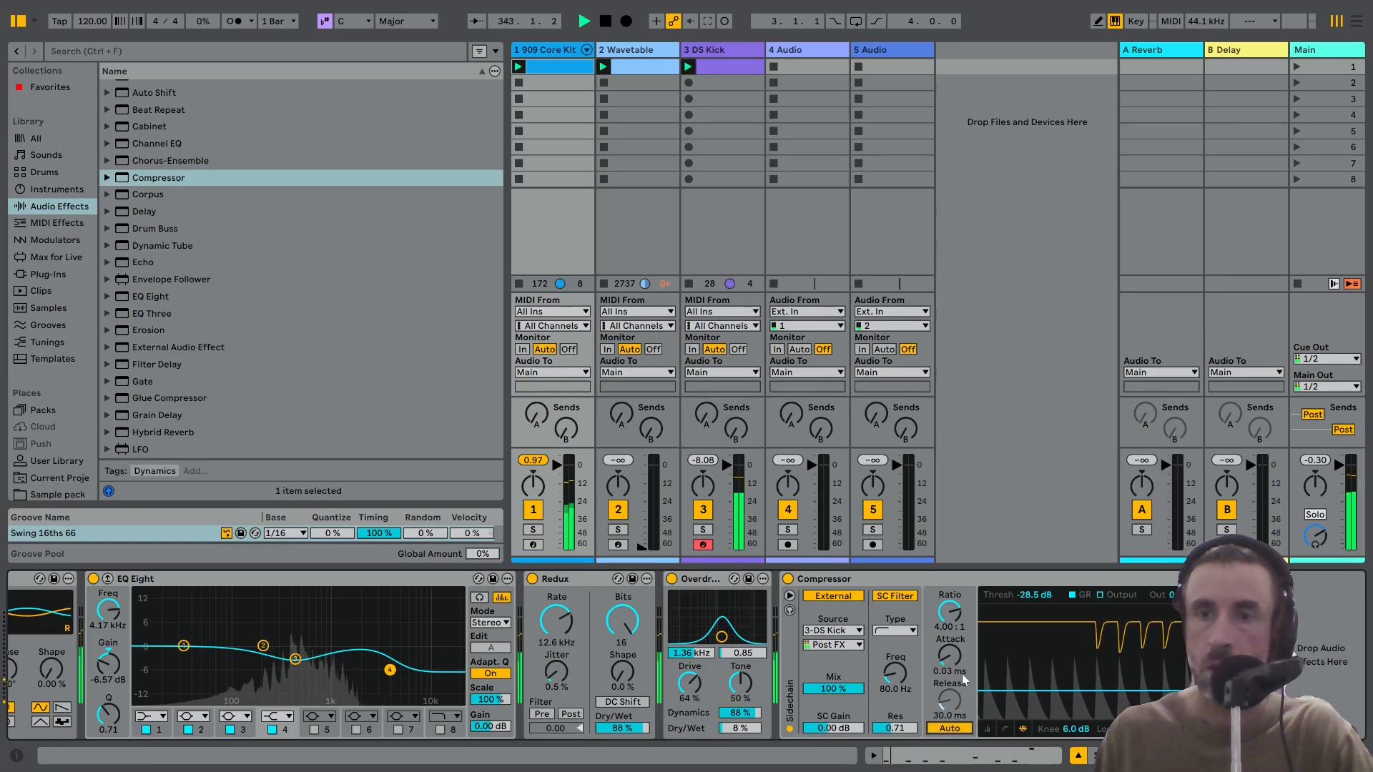
pyautogui.moveTo(1011, 691); pyautogui.dragTo(1011, 679)
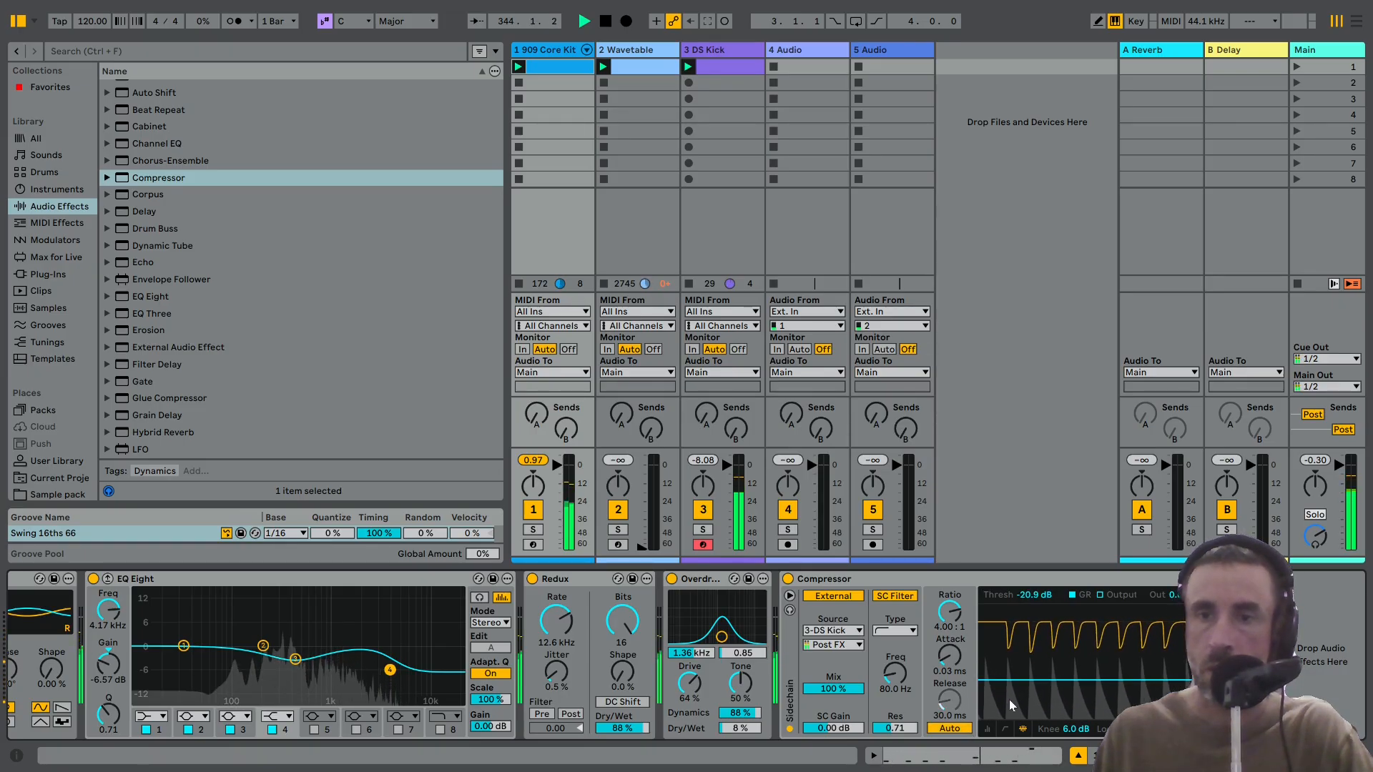
pyautogui.click(987, 729)
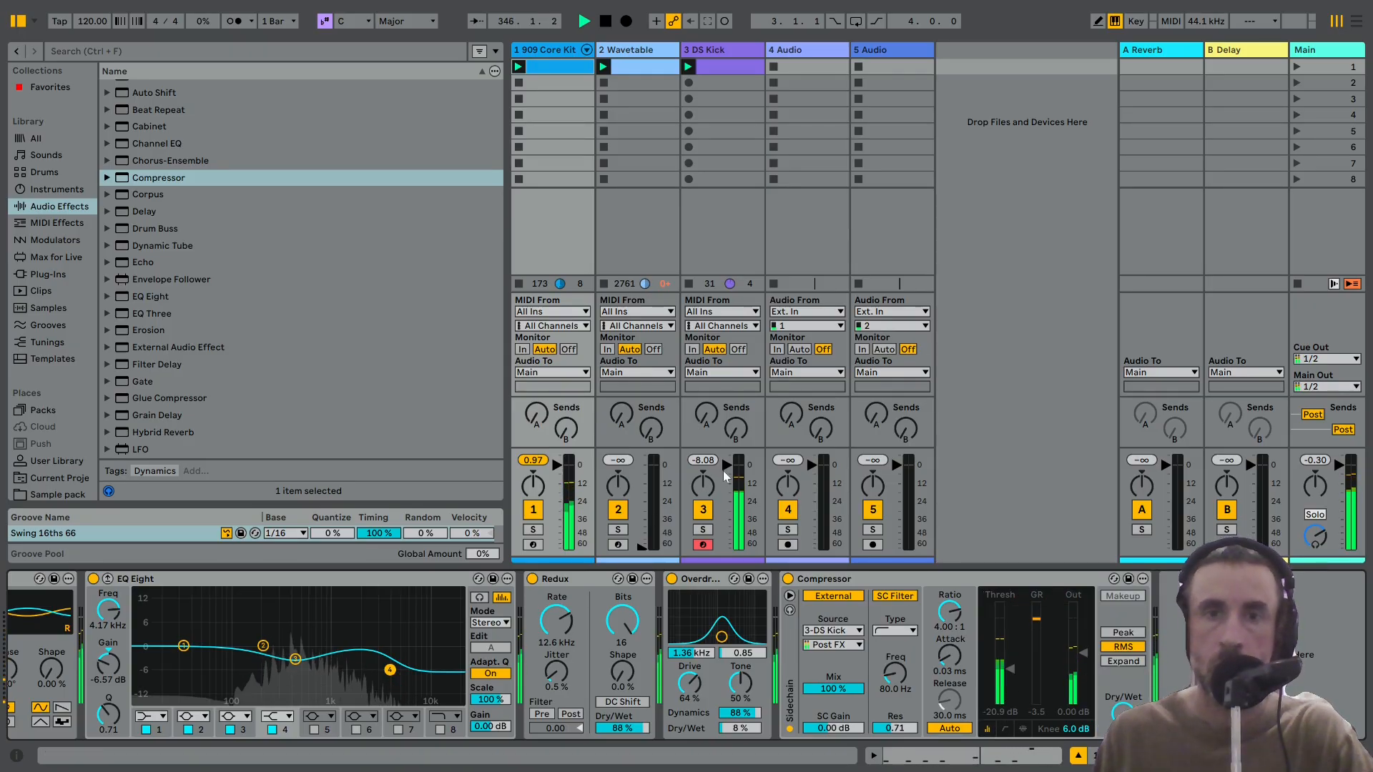
# Add EQ Eight to the DS Kick track and enable band 8 as a low-pass filter at 91.3 Hz.
pyautogui.click(721, 50)
pyautogui.moveTo(199, 298); pyautogui.dragTo(690, 611)
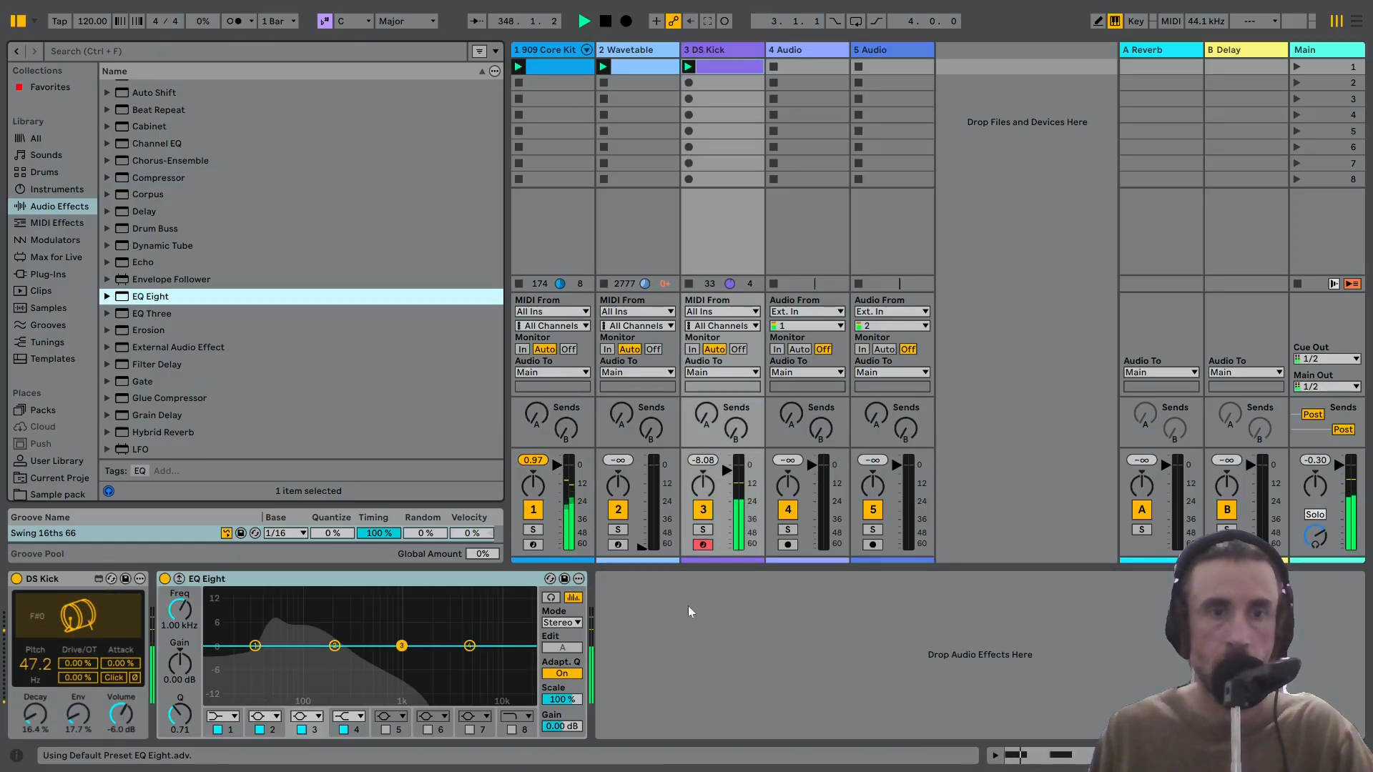
pyautogui.click(511, 730)
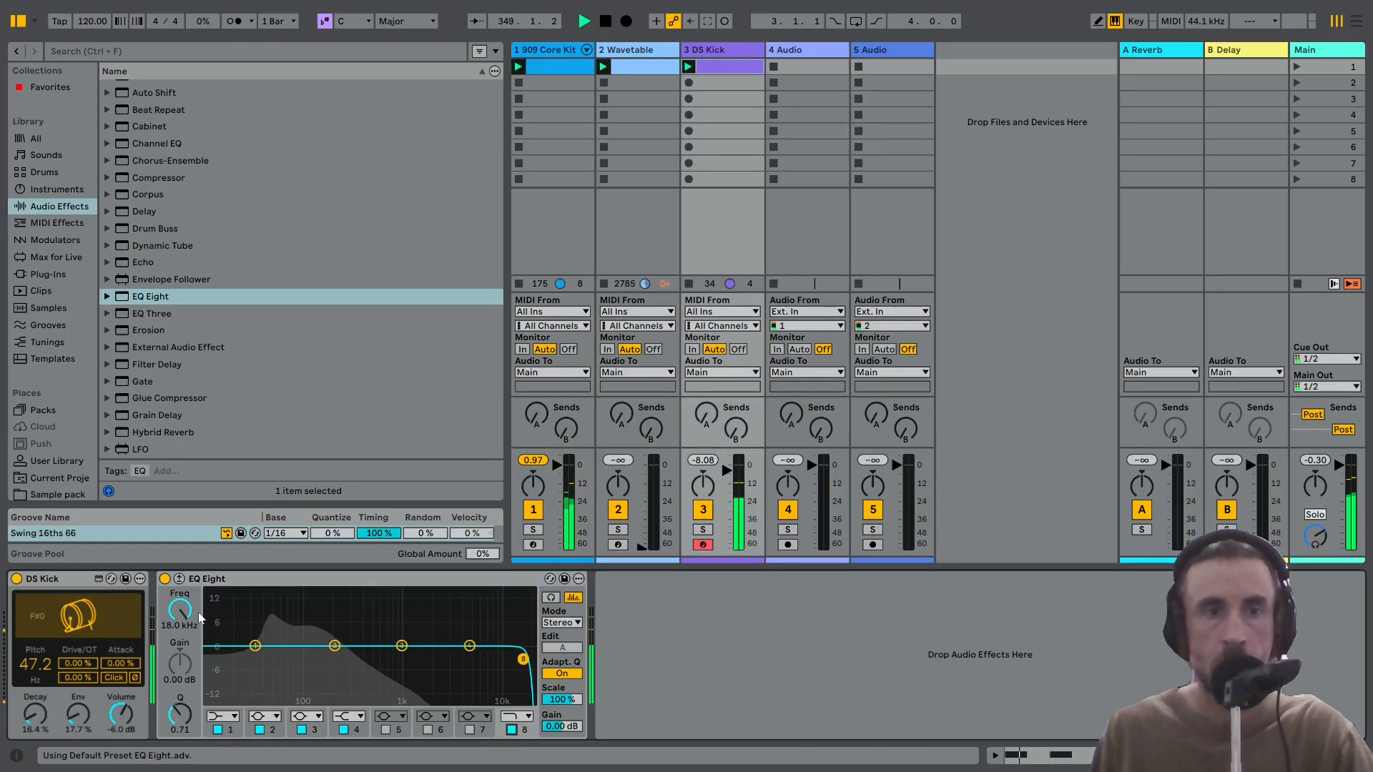
pyautogui.moveTo(200, 617); pyautogui.dragTo(199, 654)
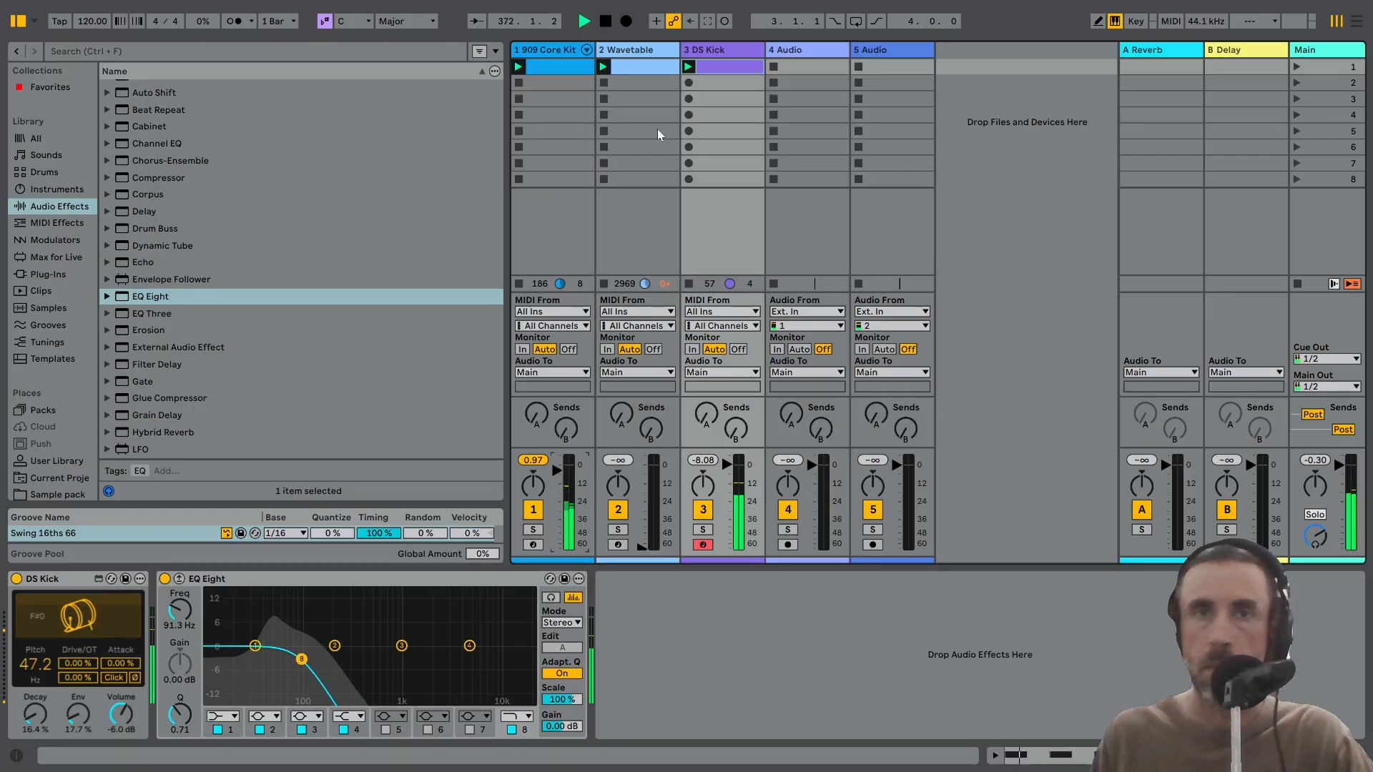
pyautogui.moveTo(651, 547); pyautogui.dragTo(652, 466)
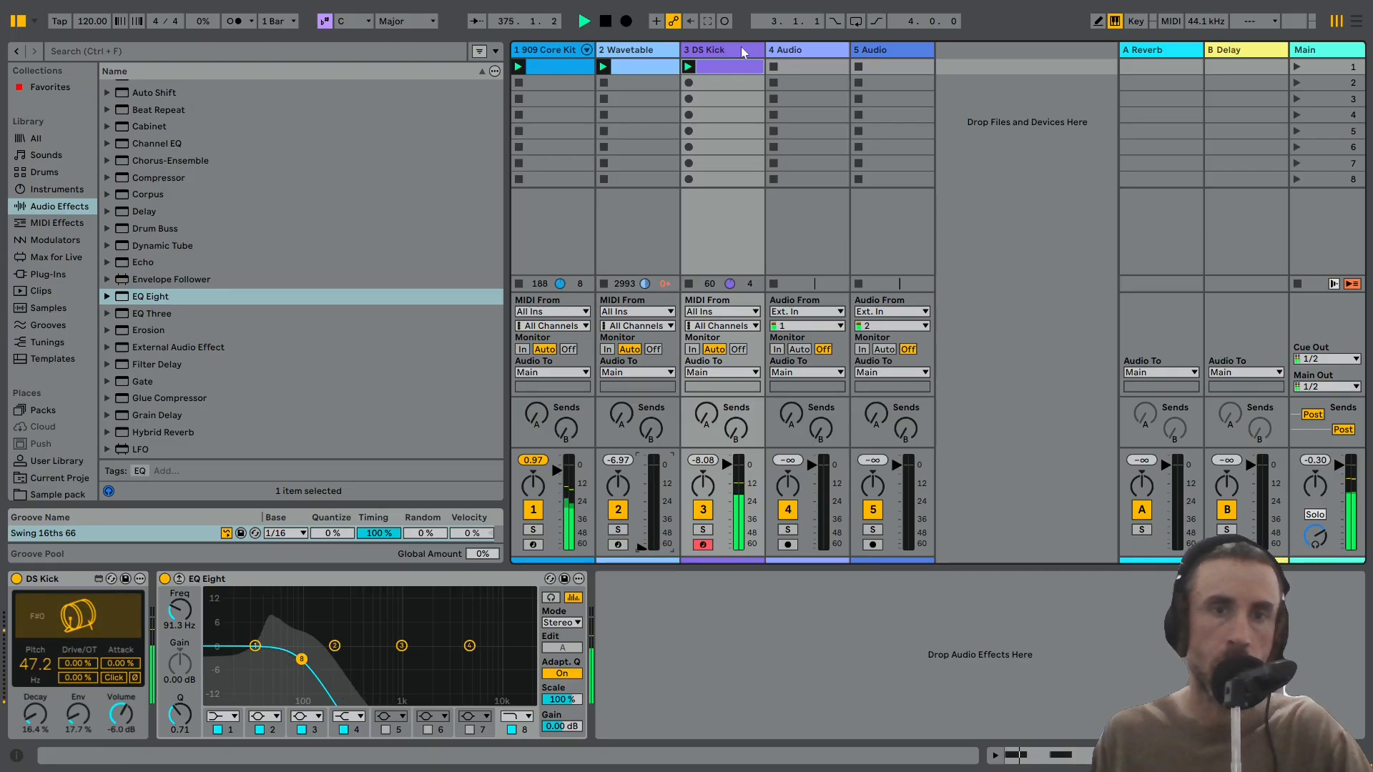
pyautogui.click(540, 50)
pyautogui.hscroll(-20, 572, 655)
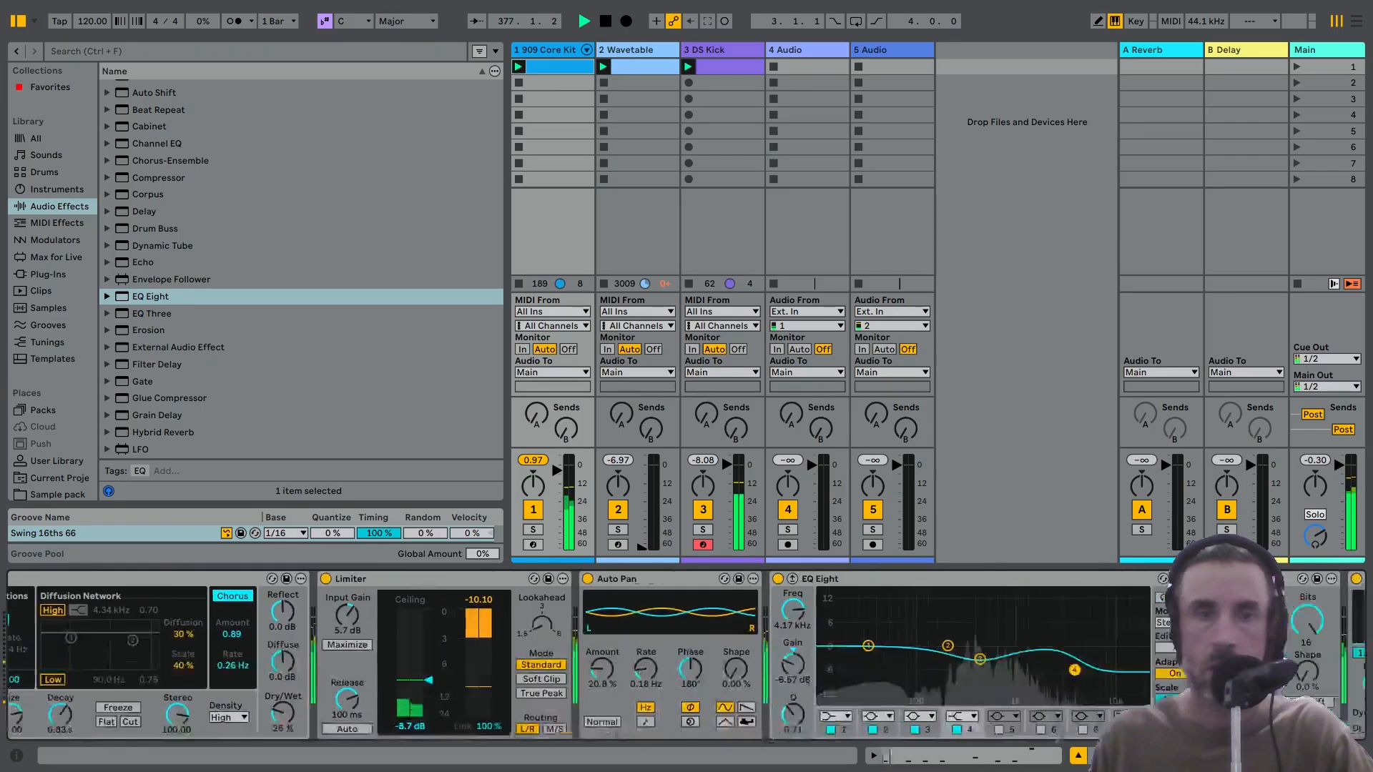
pyautogui.hscroll(-20, 572, 654)
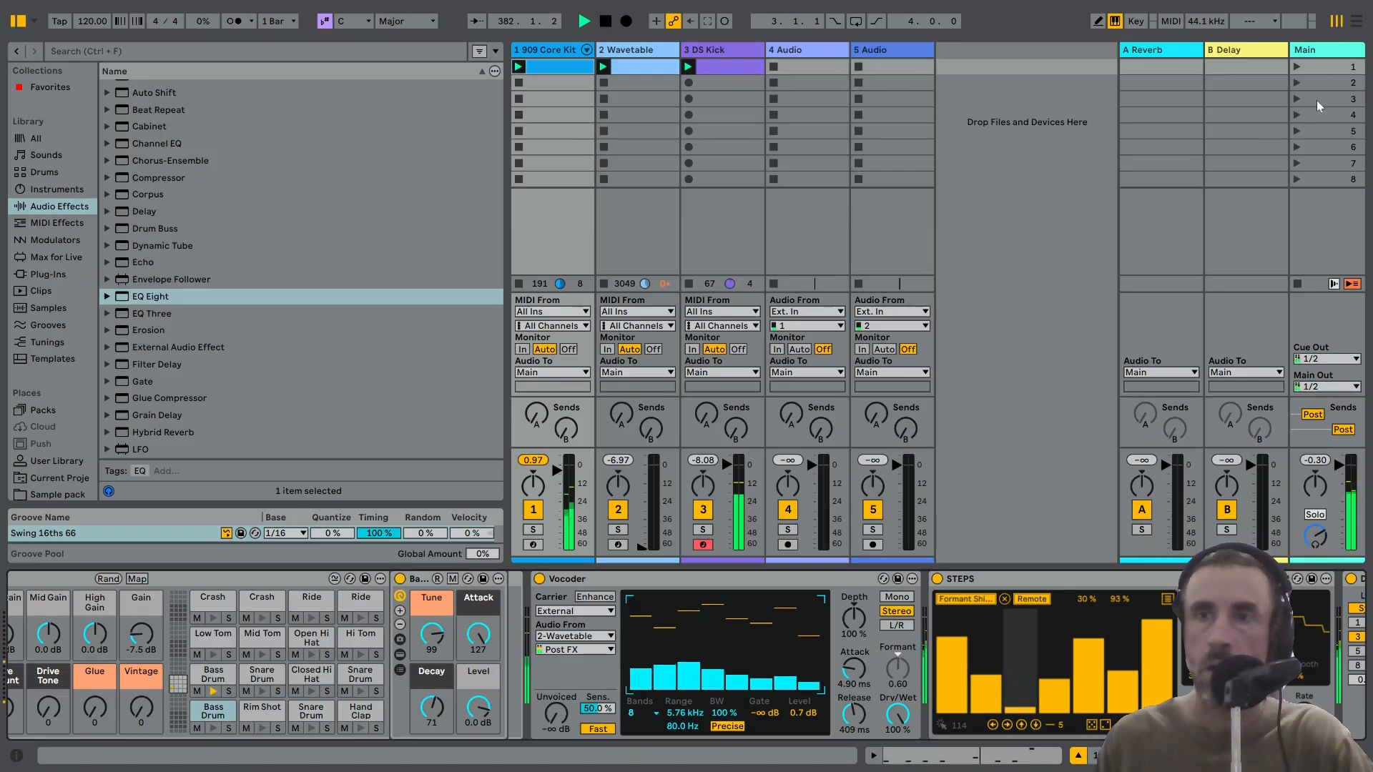
# Set the Main track Limiter's input gain to 6.1 dB and the 909 Core Kit track's volume to -8.6 dB.
pyautogui.click(1334, 57)
pyautogui.moveTo(38, 614); pyautogui.dragTo(38, 605)
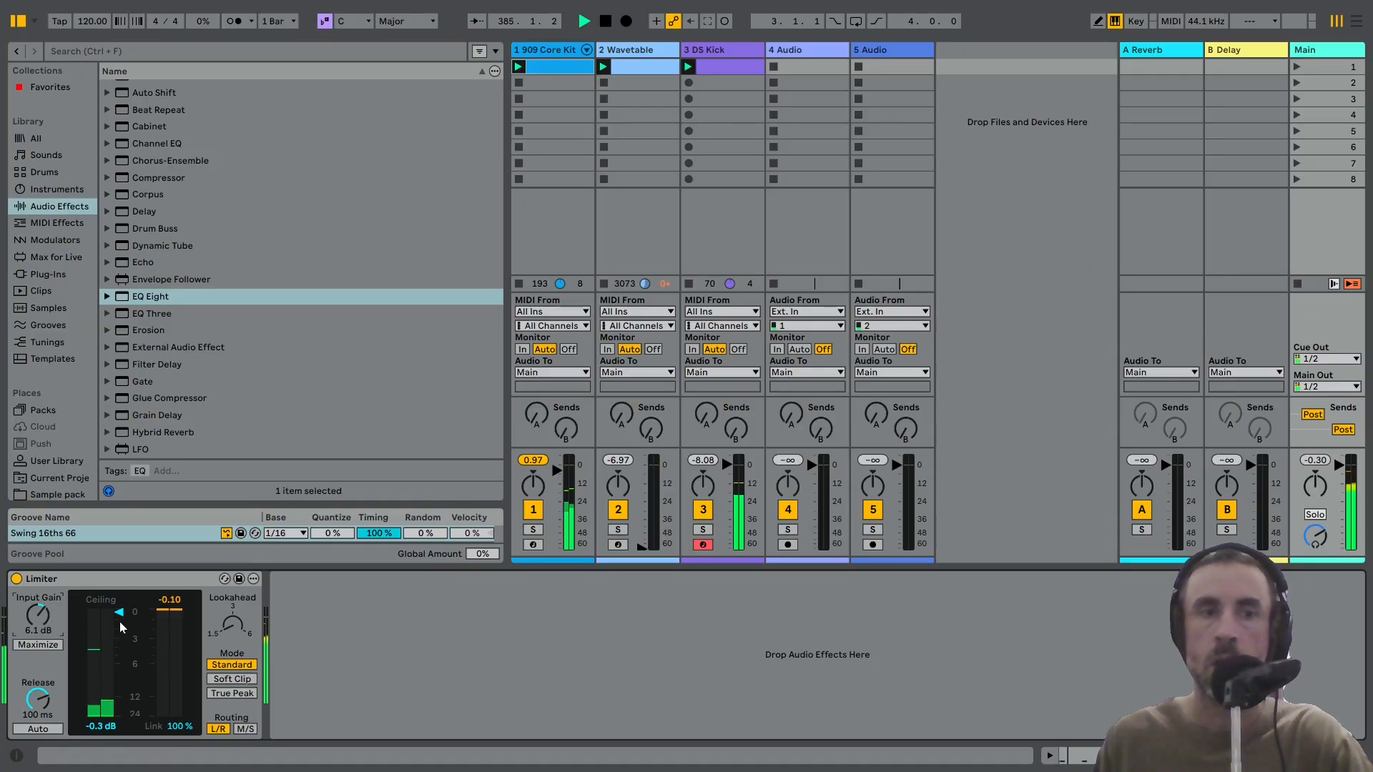
pyautogui.moveTo(558, 474); pyautogui.dragTo(558, 489)
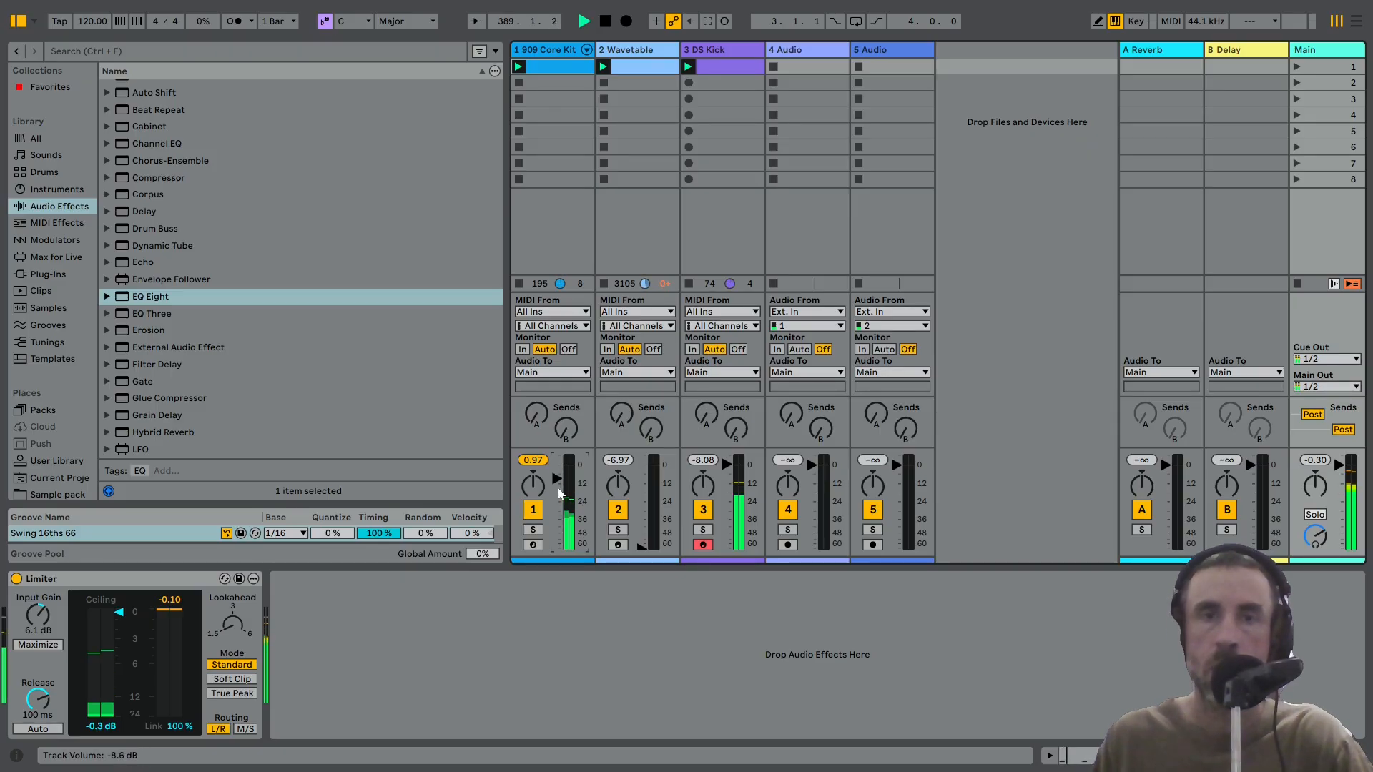
# In the 909 Core Kit clip, move the snare on 1.2 to 1.2.3 and delete the snare on beat 1.
pyautogui.click(732, 47)
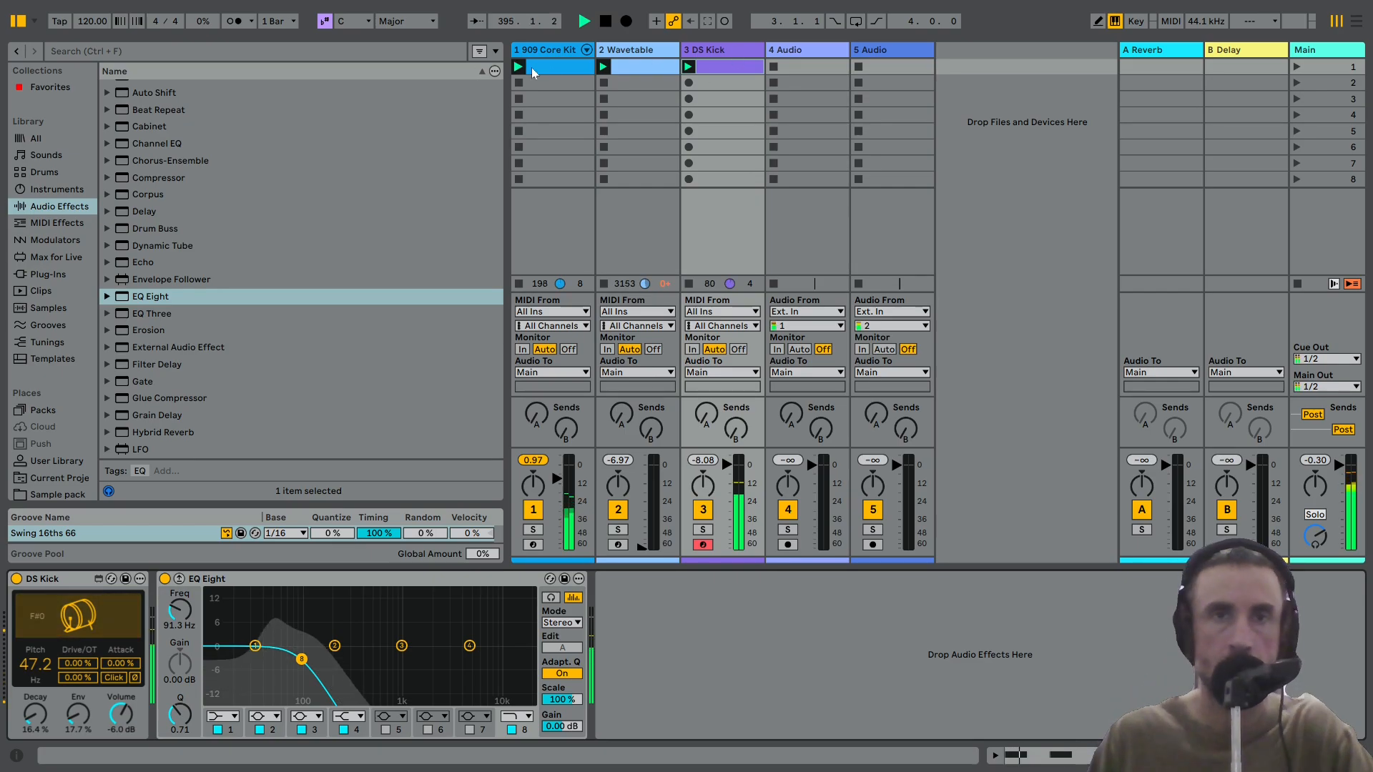
pyautogui.doubleClick(558, 71)
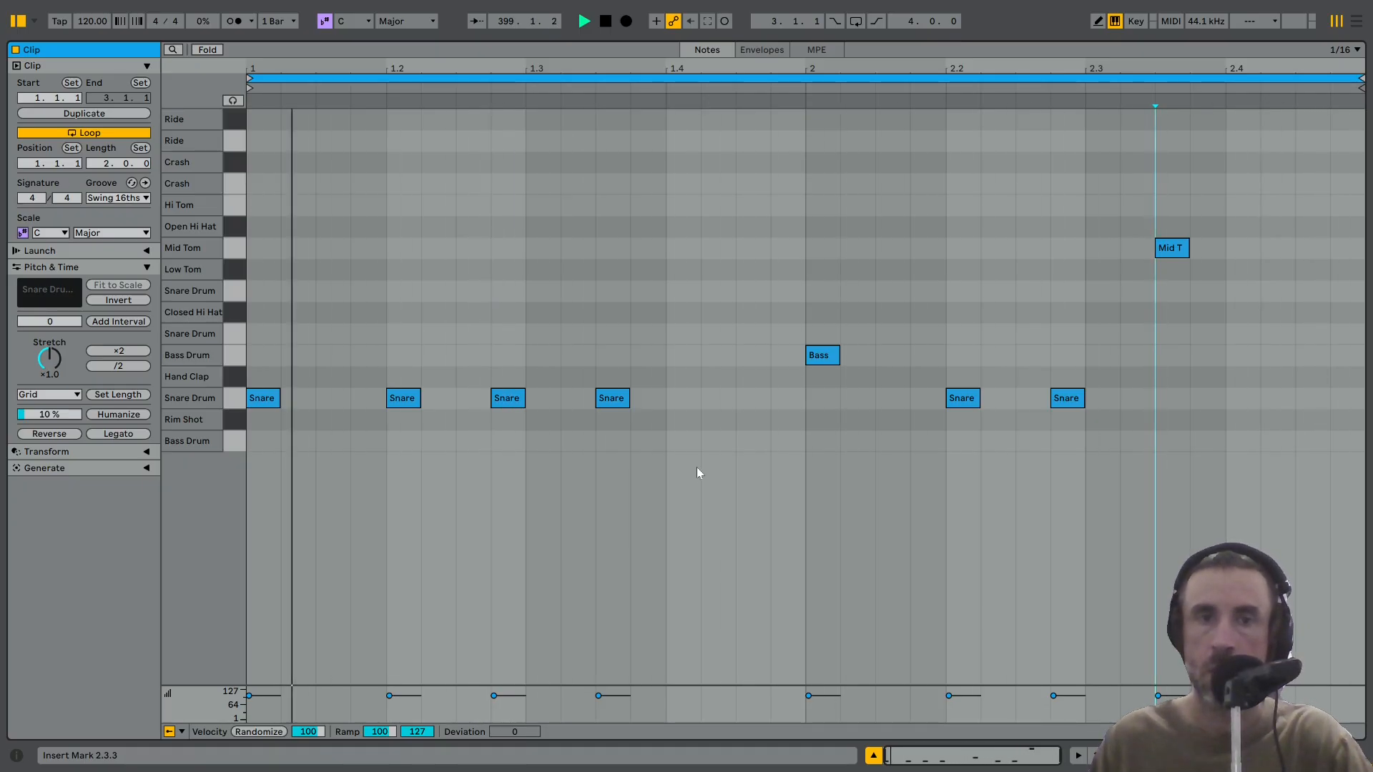
pyautogui.click(666, 439)
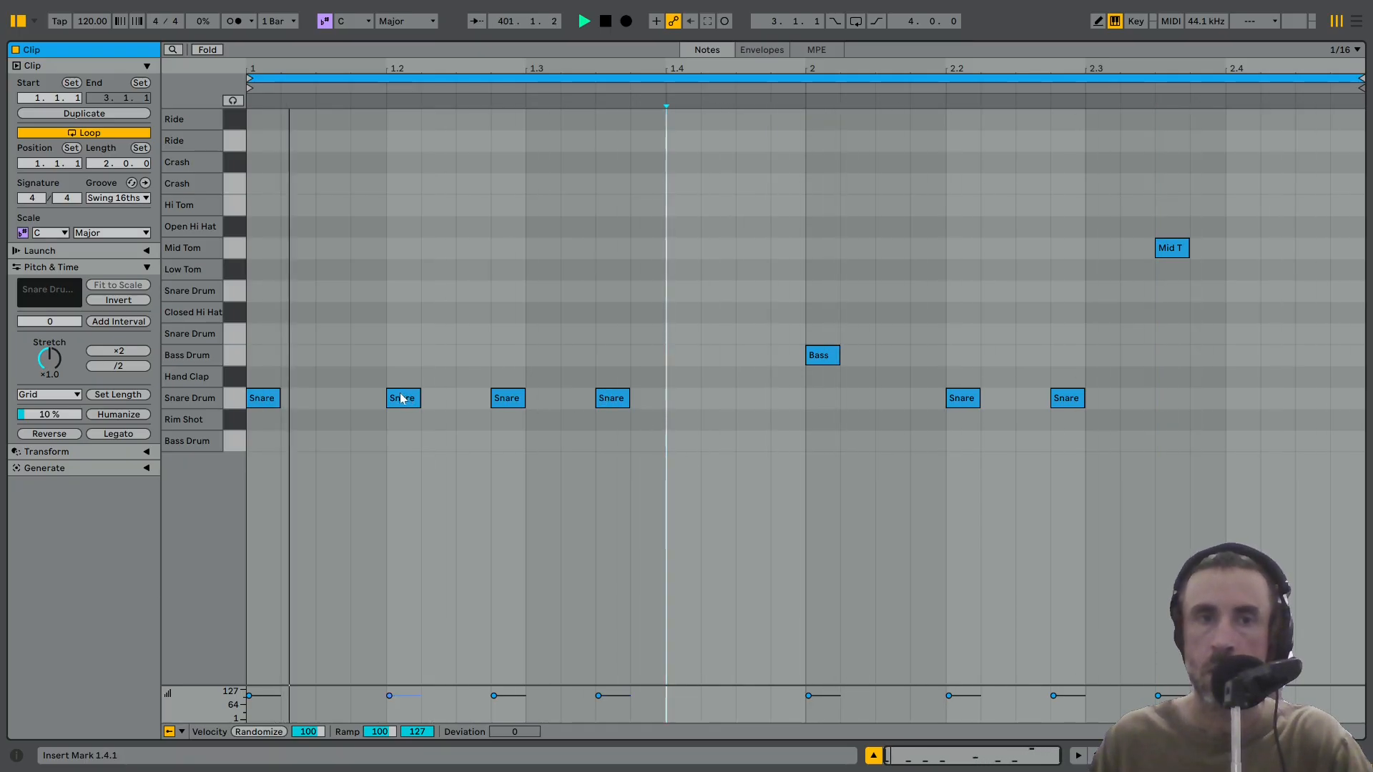
pyautogui.moveTo(402, 398); pyautogui.dragTo(471, 398)
pyautogui.click(262, 399)
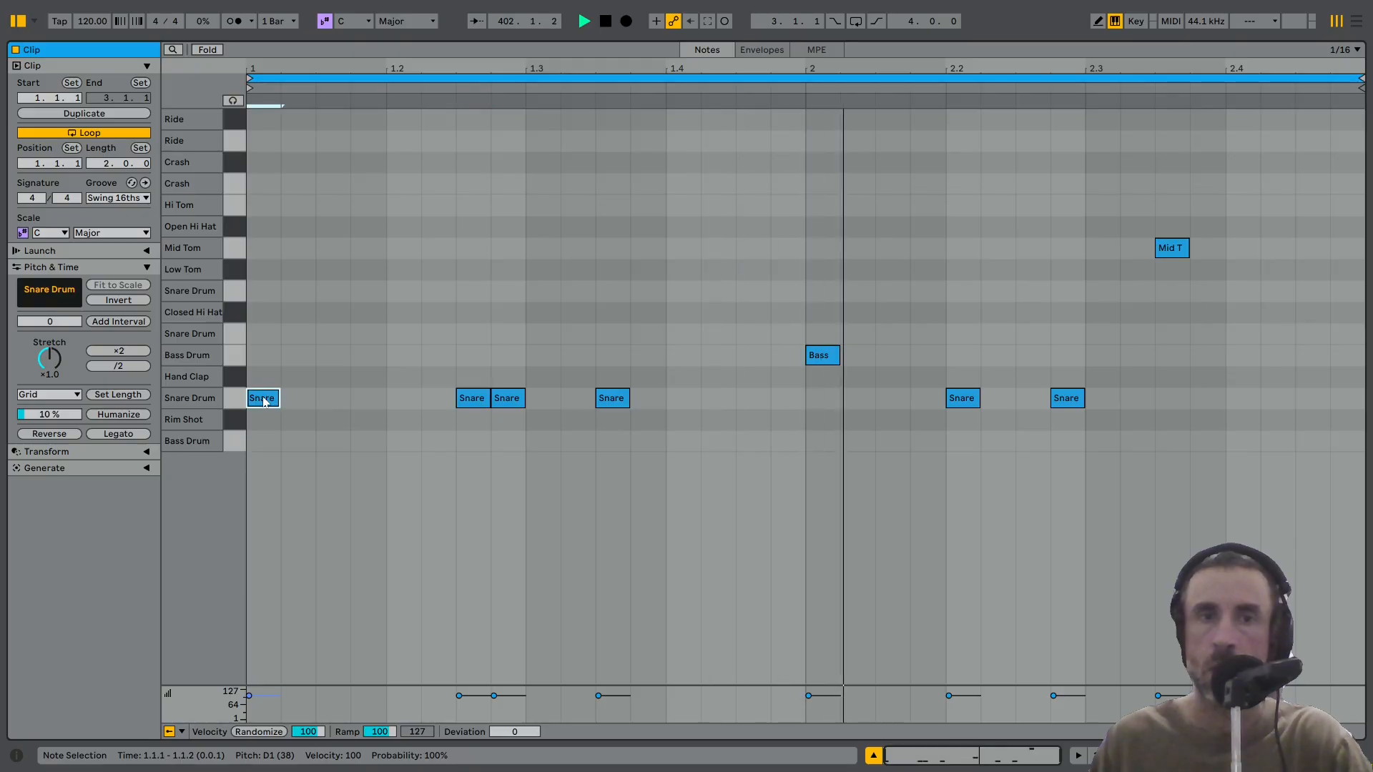
pyautogui.press('Delete')
# Move the 1.3.3 snare to 1.4, the 1.2.4 snare to 1.3.3, and the bass drum note to the snare row at 2.4.
pyautogui.moveTo(606, 398); pyautogui.dragTo(690, 402)
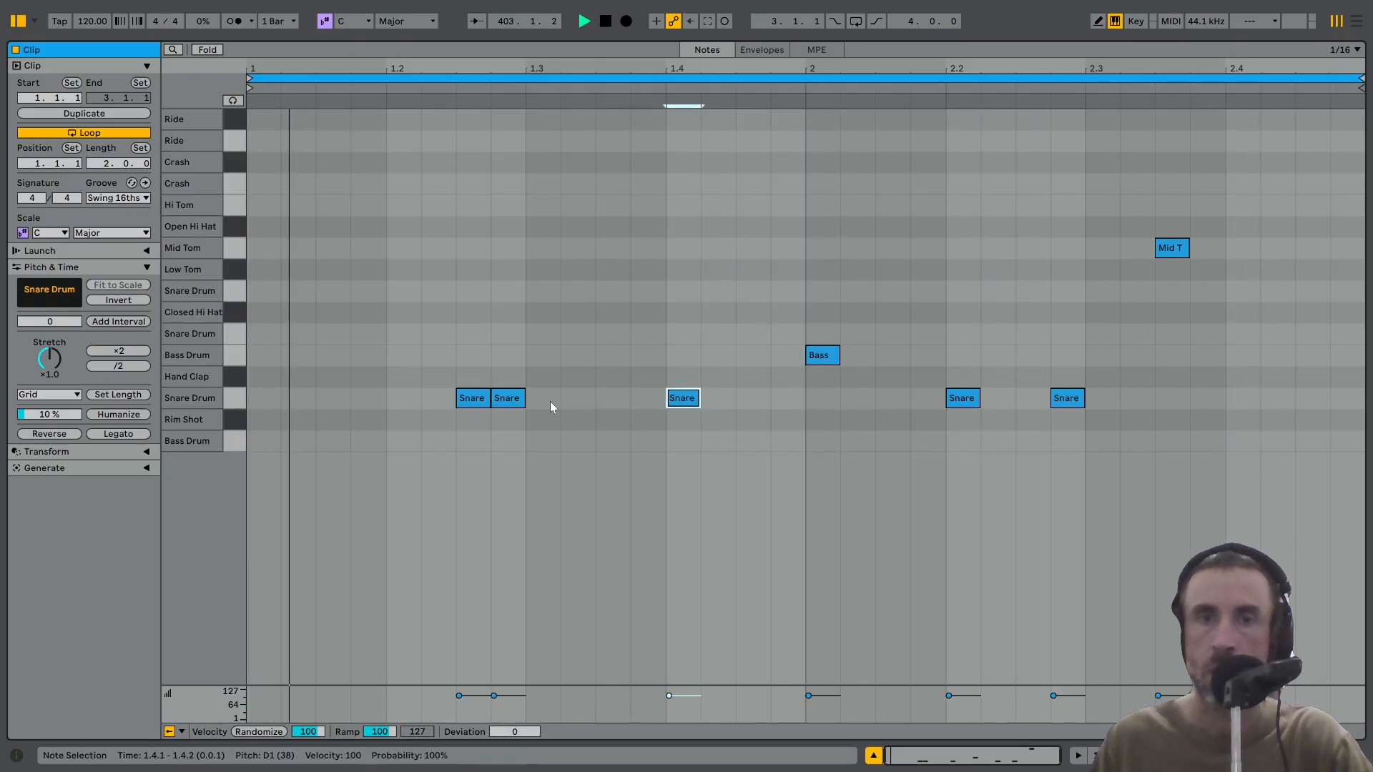
pyautogui.moveTo(504, 398); pyautogui.dragTo(622, 389)
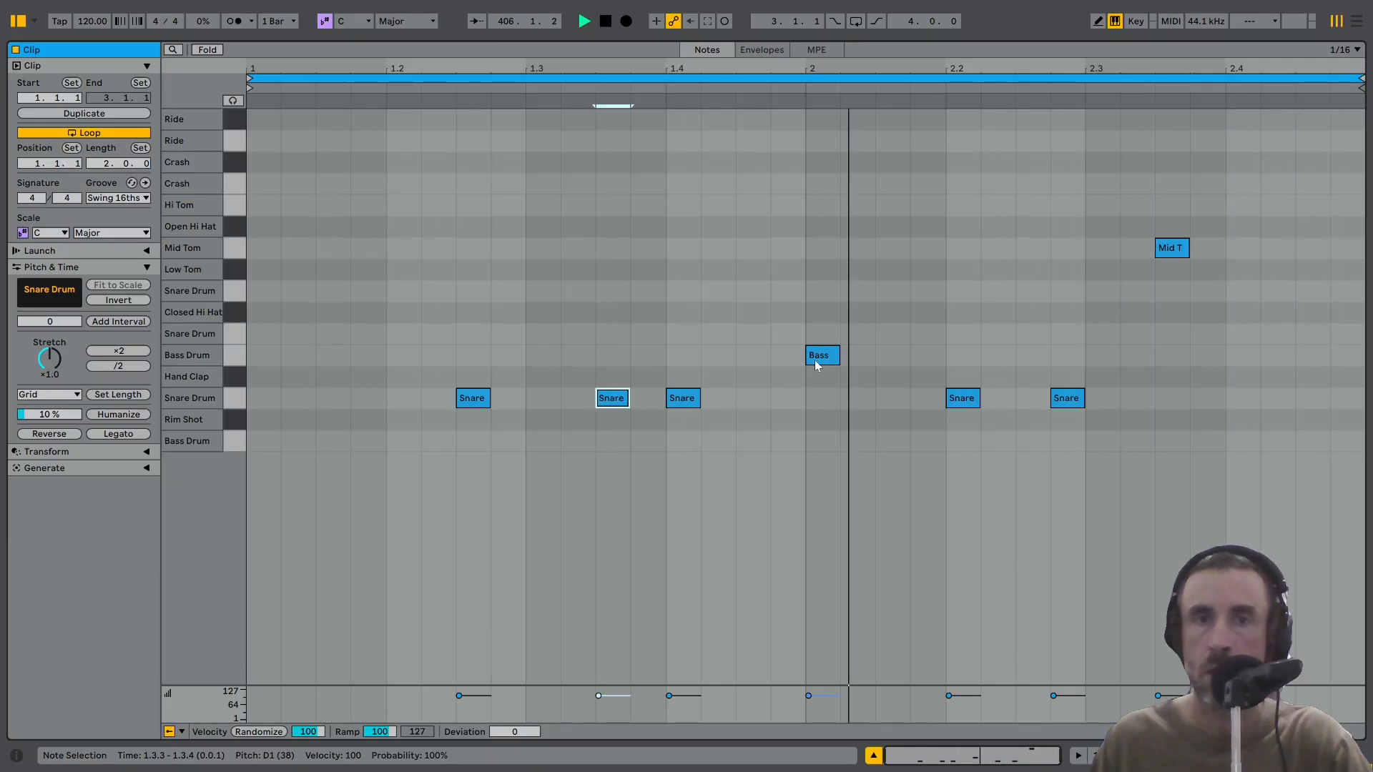
pyautogui.moveTo(817, 364); pyautogui.dragTo(1224, 409)
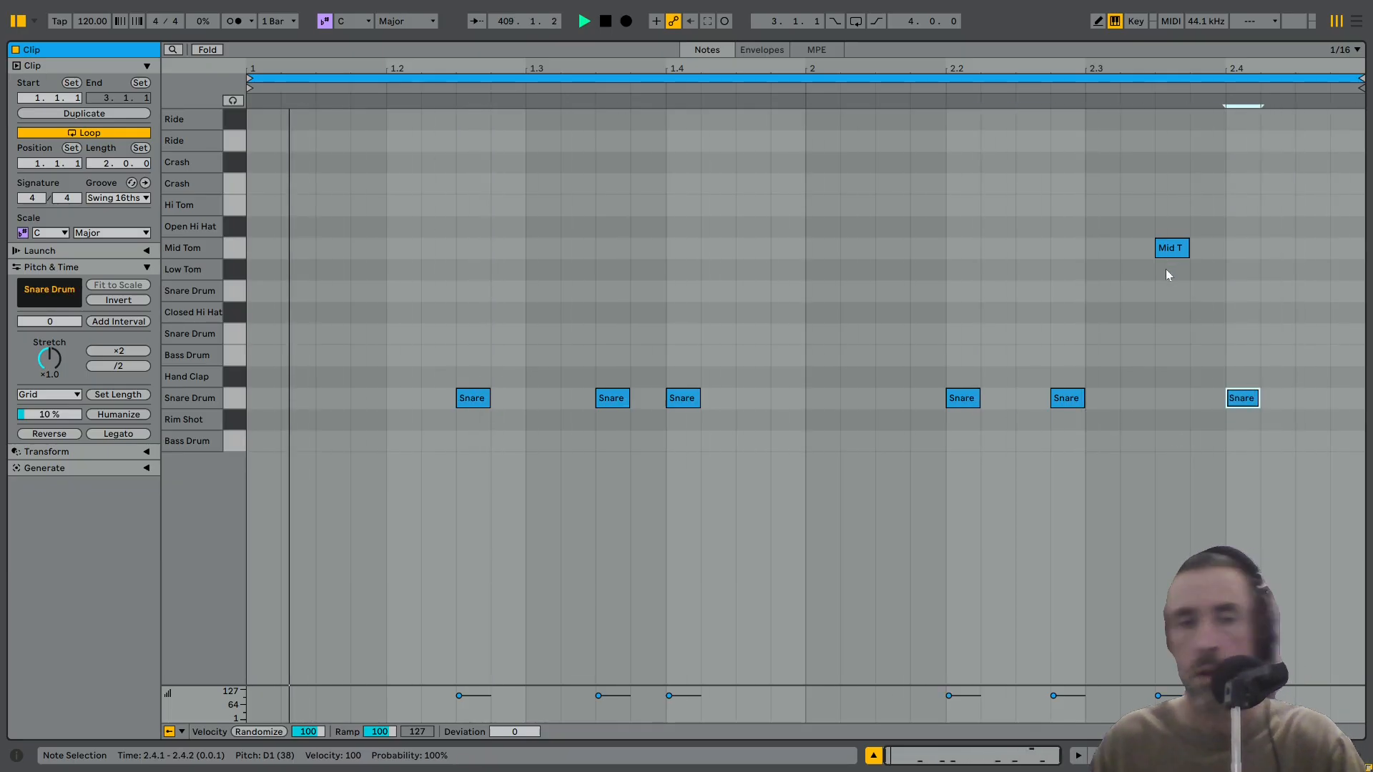
pyautogui.hotkey('ctrl', 'alt', 'e')
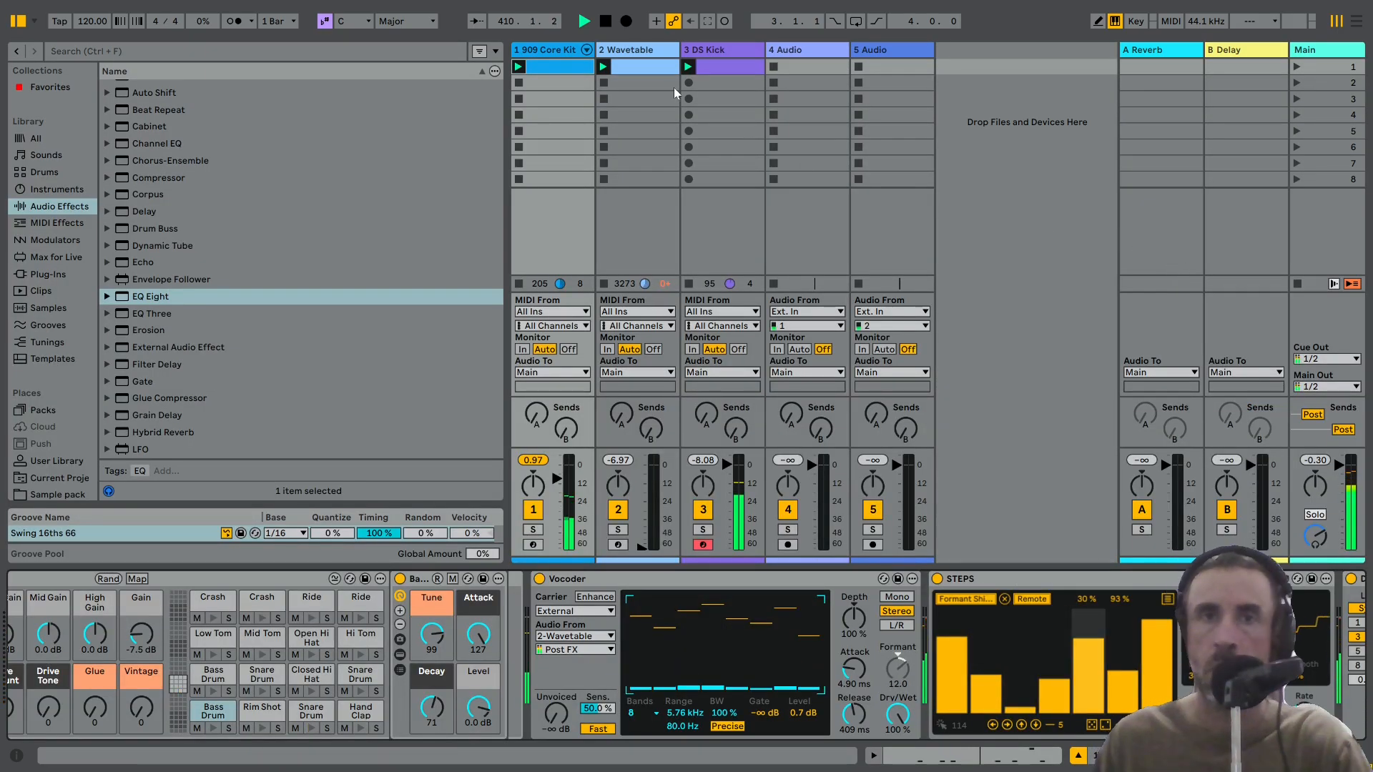
# In the Wavetable clip, duplicate the short A1, C2, E2 chord loop repeatedly until it fills one bar.
pyautogui.click(641, 66)
pyautogui.hotkey('ctrl', 'alt', 'e')
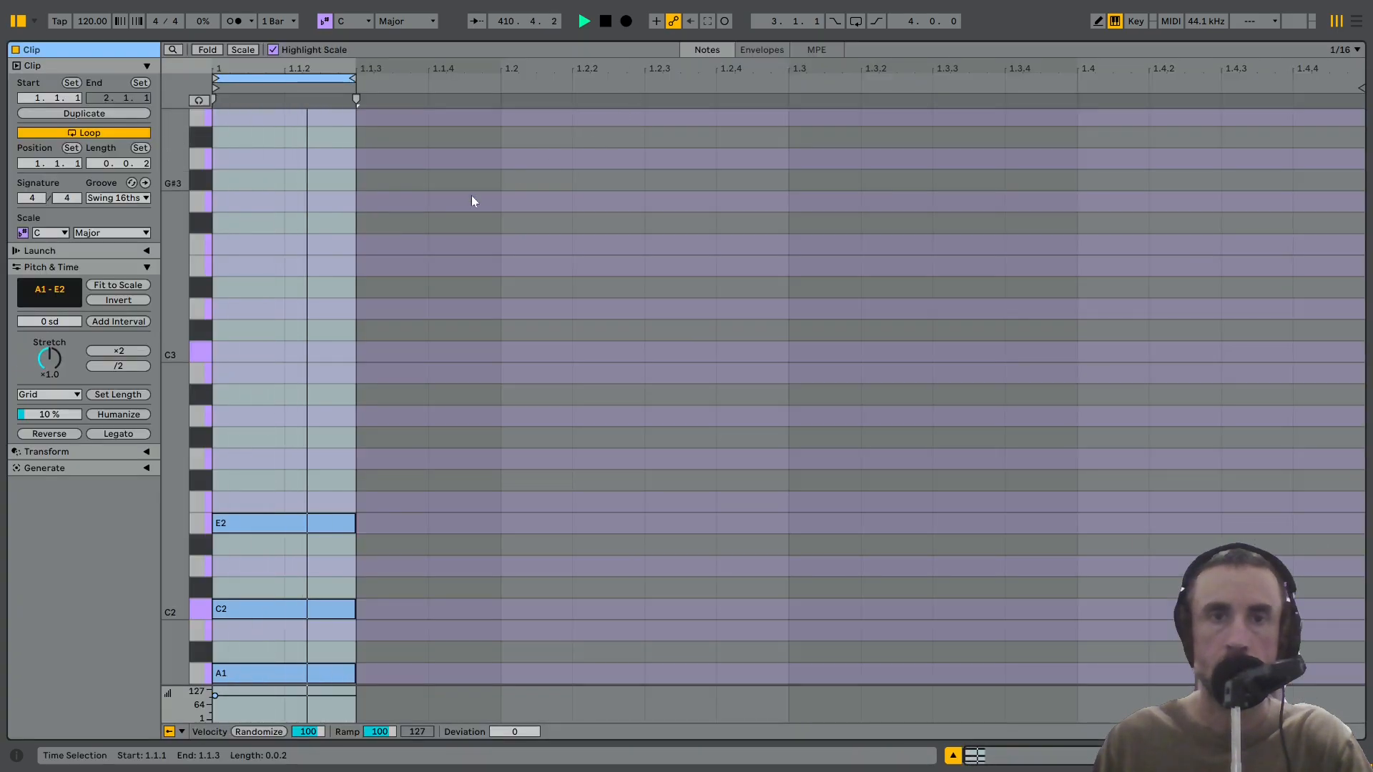
pyautogui.click(295, 77)
pyautogui.hotkey('ctrl', 'd')
pyautogui.hotkey('ctrl', 'd')
pyautogui.hotkey('ctrl', 'd')
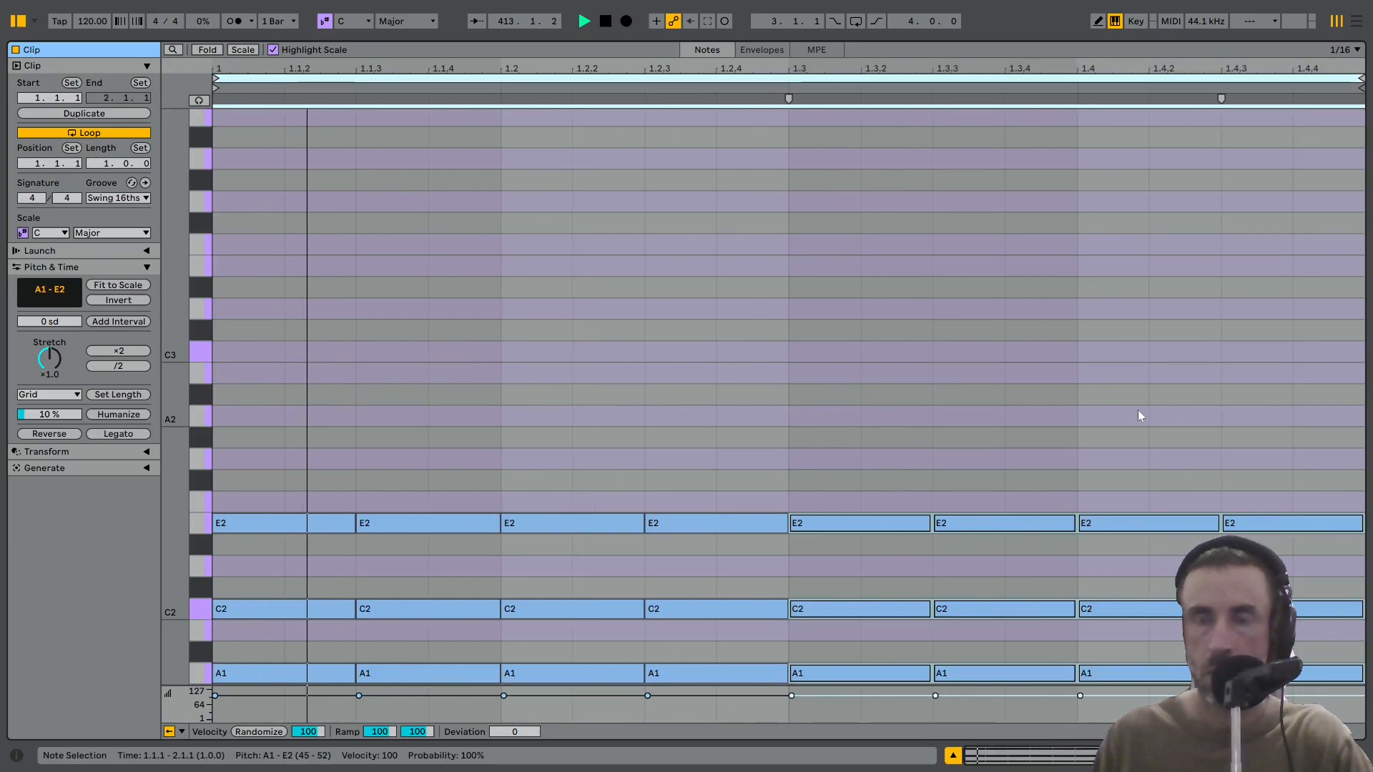
# Transpose the Wavetable clip's chord on beat 1.4 up five semitones to D2, F2 and A2.
pyautogui.moveTo(1138, 410); pyautogui.dragTo(1123, 682)
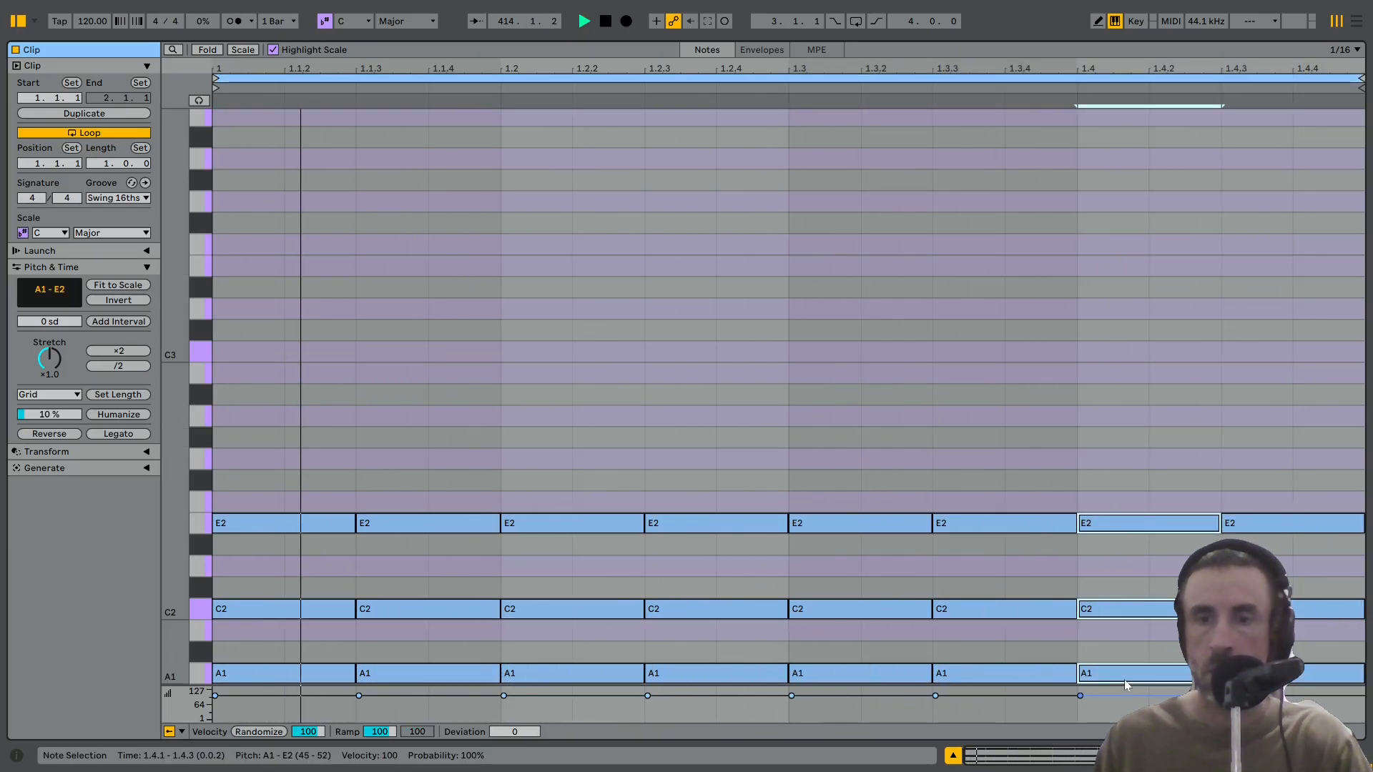
pyautogui.press('Up')
pyautogui.press('Up')
pyautogui.press('Up')
pyautogui.press('Up')
pyautogui.press('Up')
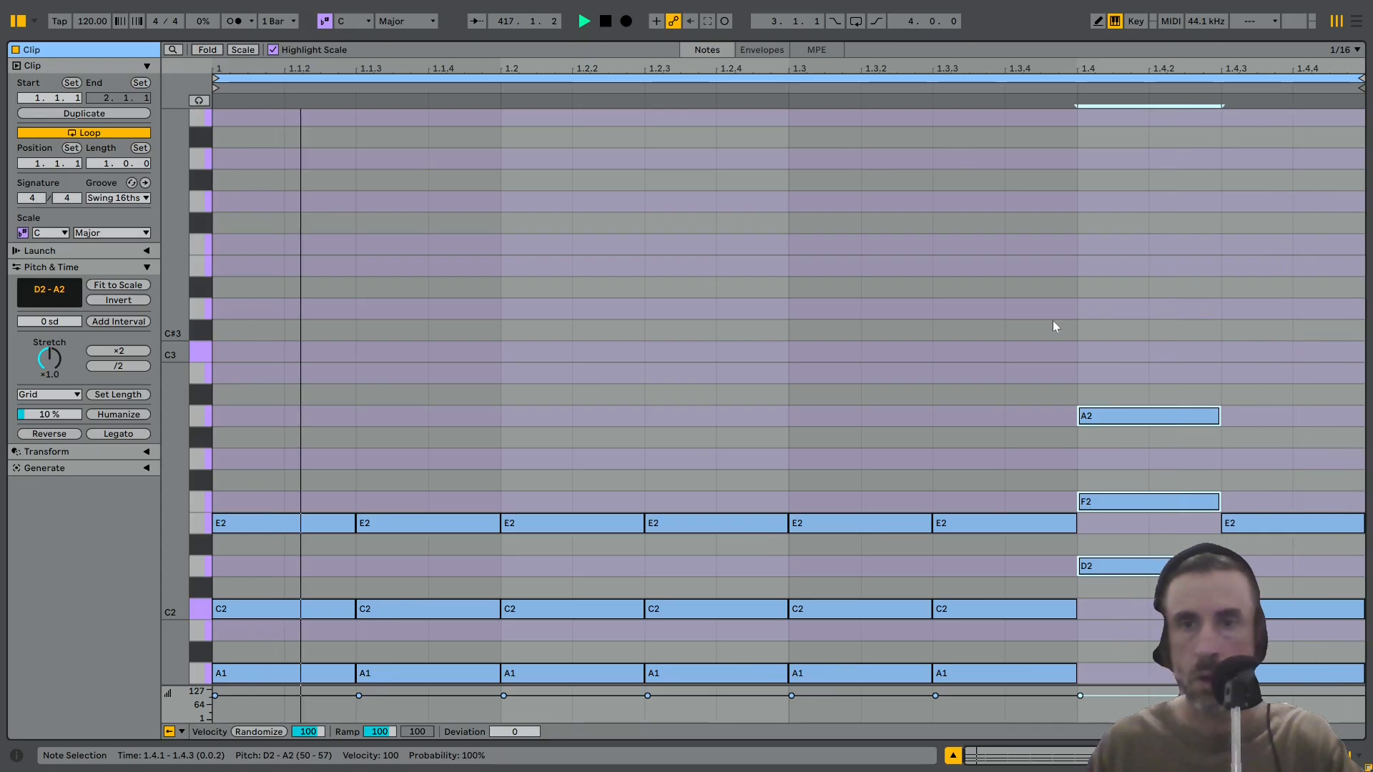
pyautogui.press('Tab')
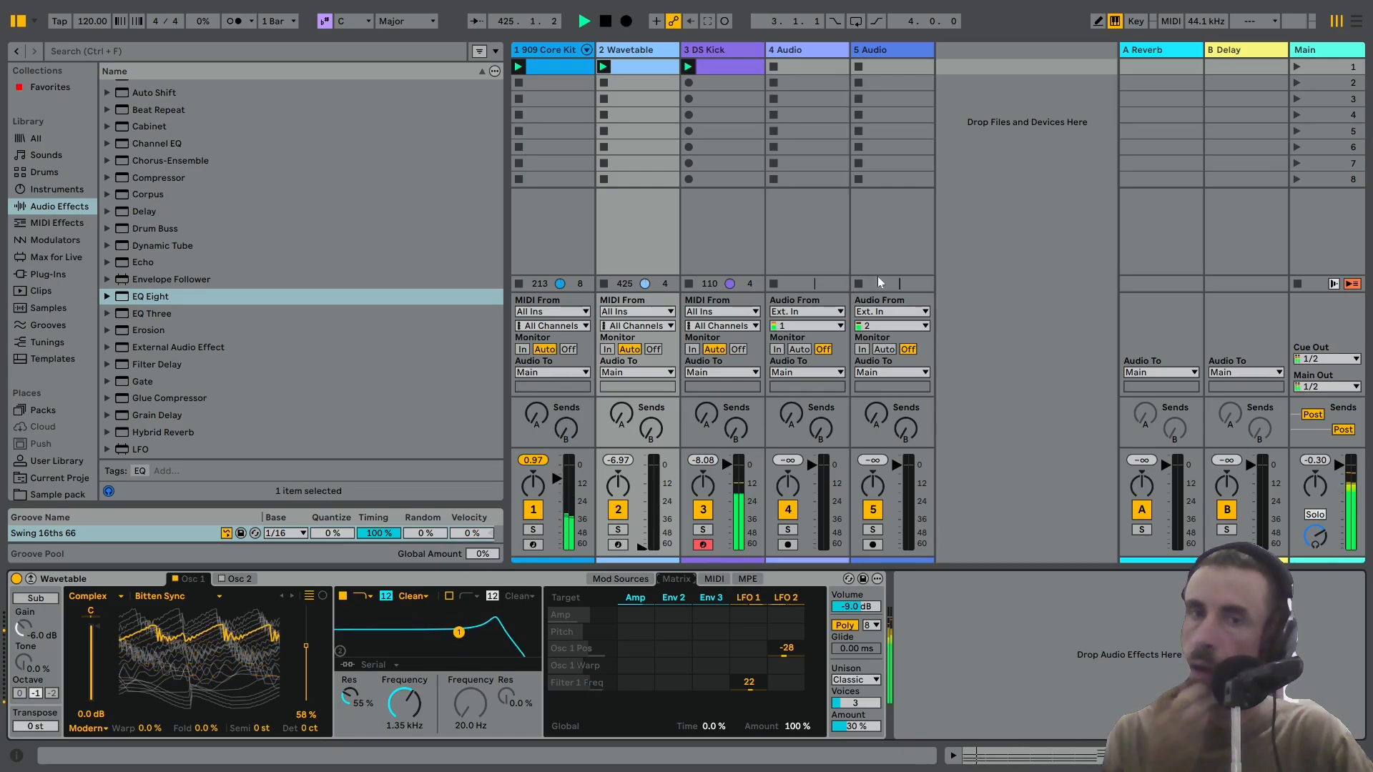
# Load Operator onto a new MIDI track after DS Kick and copy the 909 Core Kit clip into its first slot.
pyautogui.click(727, 47)
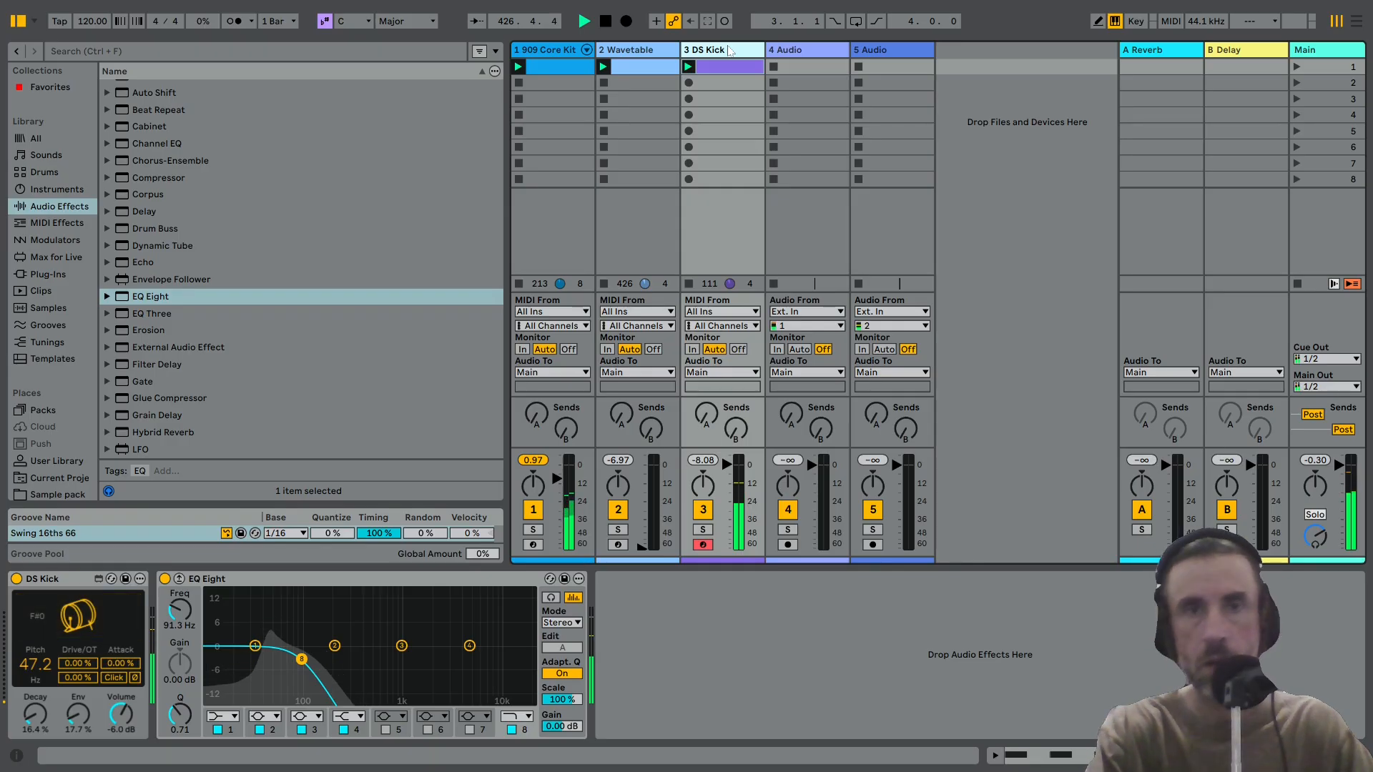
pyautogui.hotkey('ctrl', 'shift', 't')
pyautogui.click(42, 189)
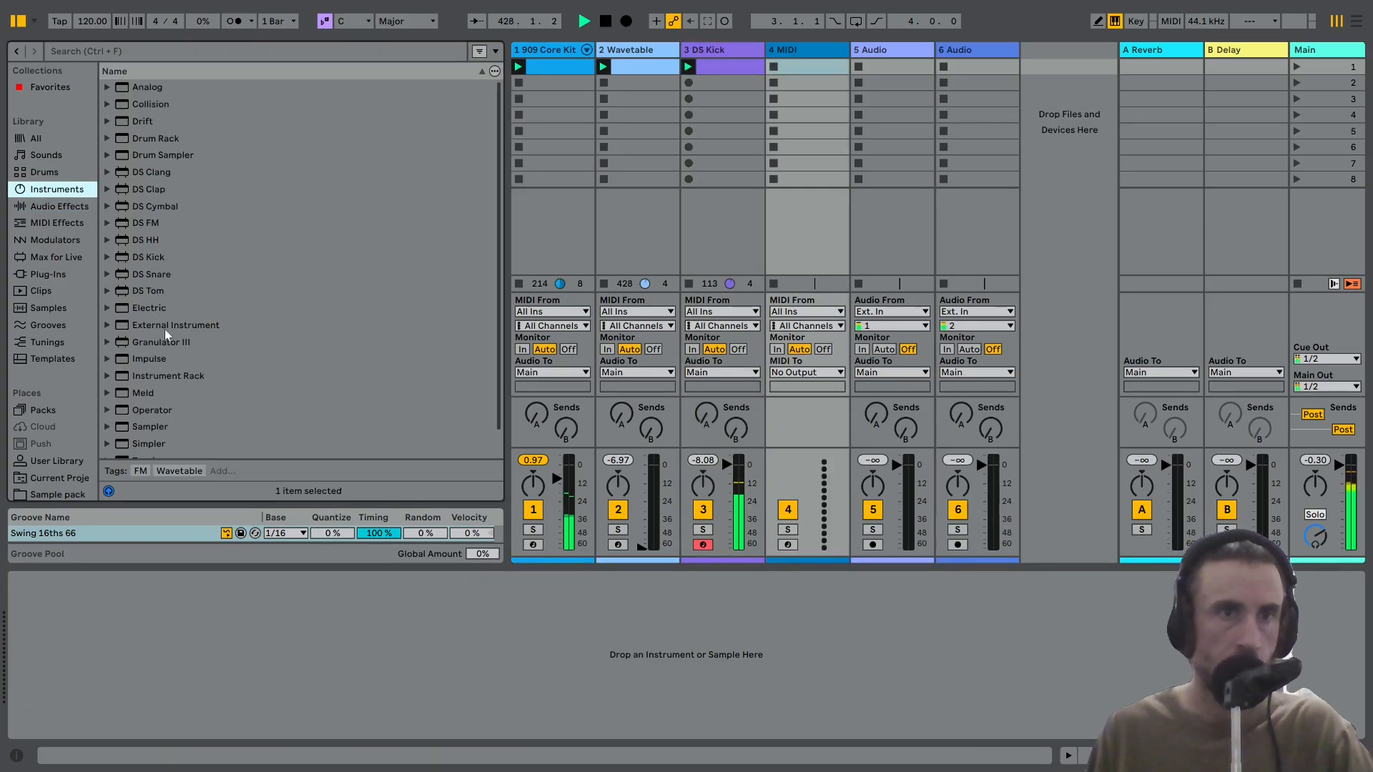
pyautogui.scroll(-2, 156, 347)
pyautogui.moveTo(145, 382); pyautogui.dragTo(809, 46)
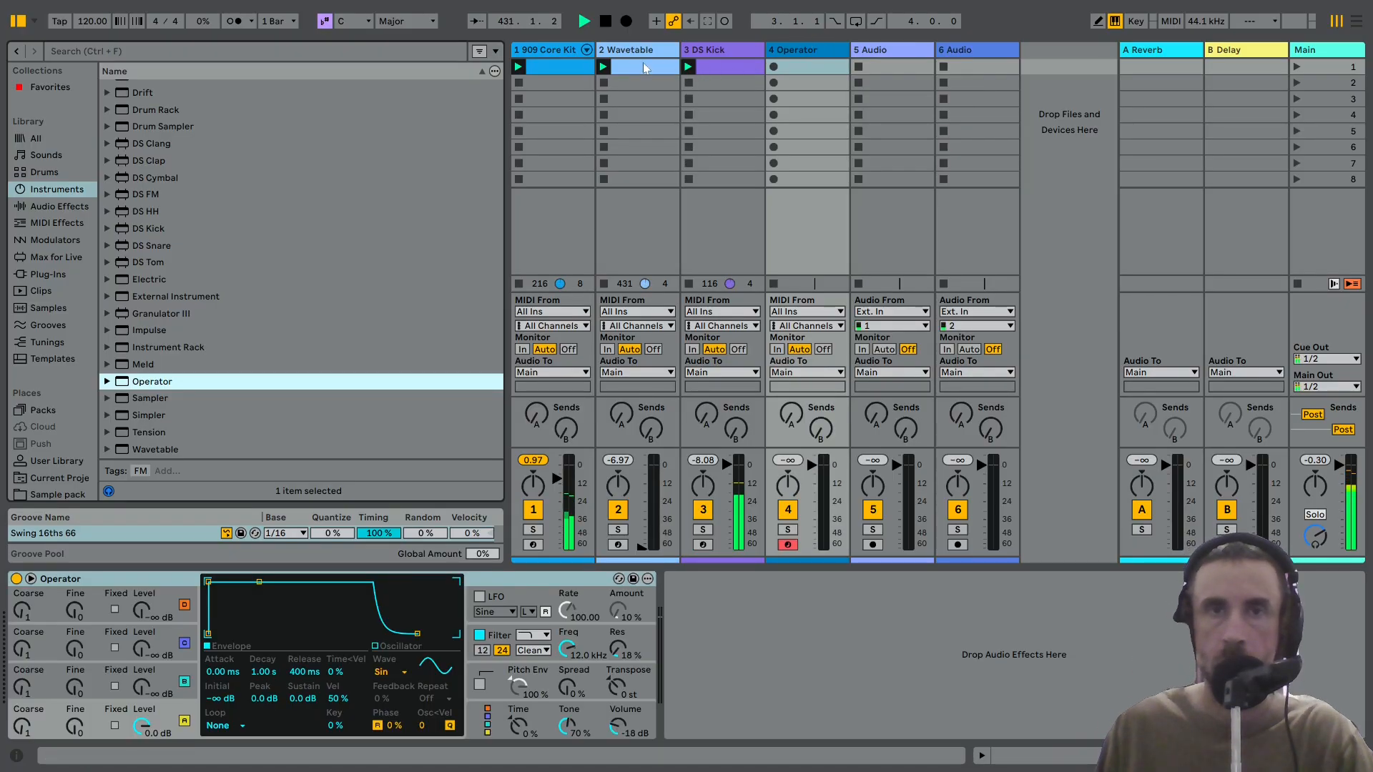
pyautogui.click(555, 57)
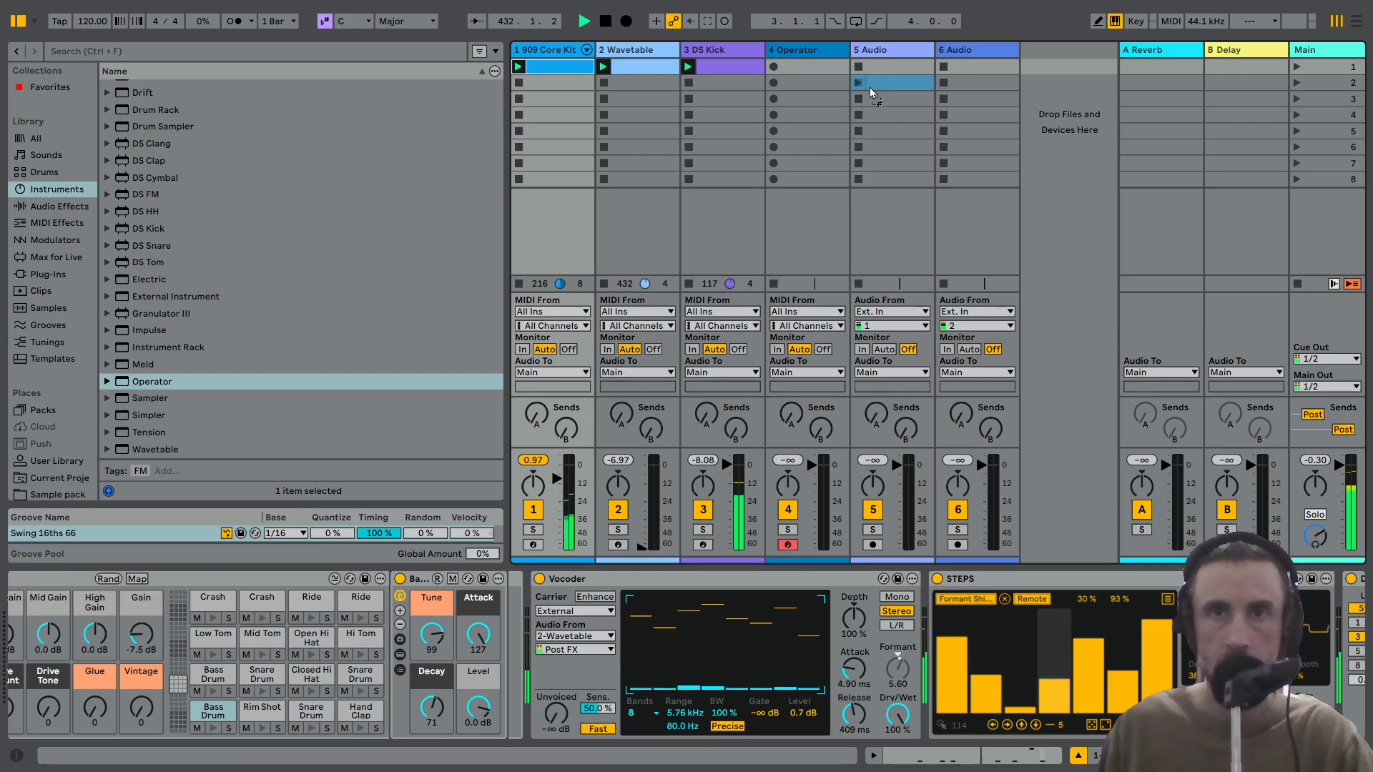
pyautogui.moveTo(817, 70); pyautogui.dragTo(816, 70)
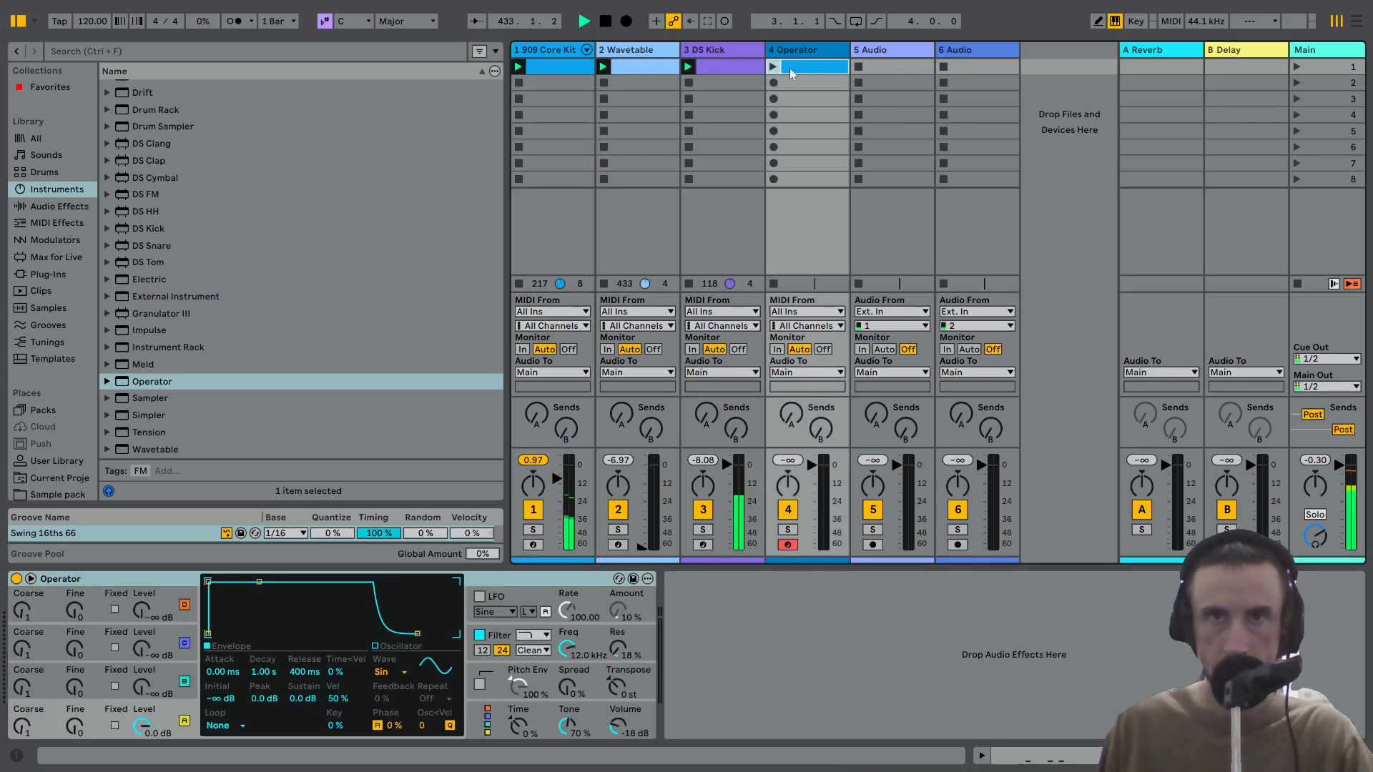
# Open the Operator clip and transpose all its notes up into the G#1 to D#2 range.
pyautogui.doubleClick(789, 67)
pyautogui.moveTo(440, 576); pyautogui.dragTo(1336, 509)
pyautogui.moveTo(175, 503); pyautogui.dragTo(1285, 415)
pyautogui.press('Up')
pyautogui.press('Up')
pyautogui.press('Up')
pyautogui.press('Up')
pyautogui.press('Up')
pyautogui.press('Up')
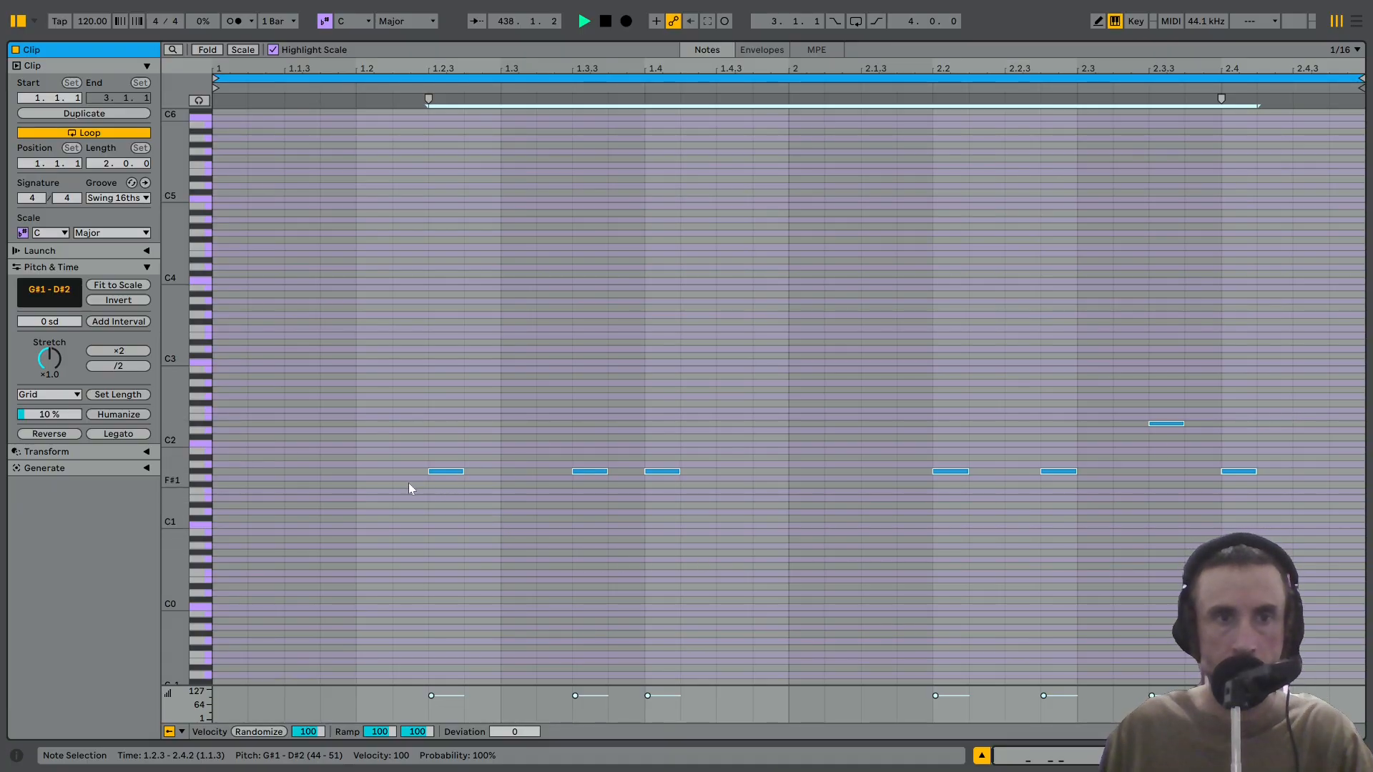
pyautogui.moveTo(176, 456); pyautogui.dragTo(222, 456)
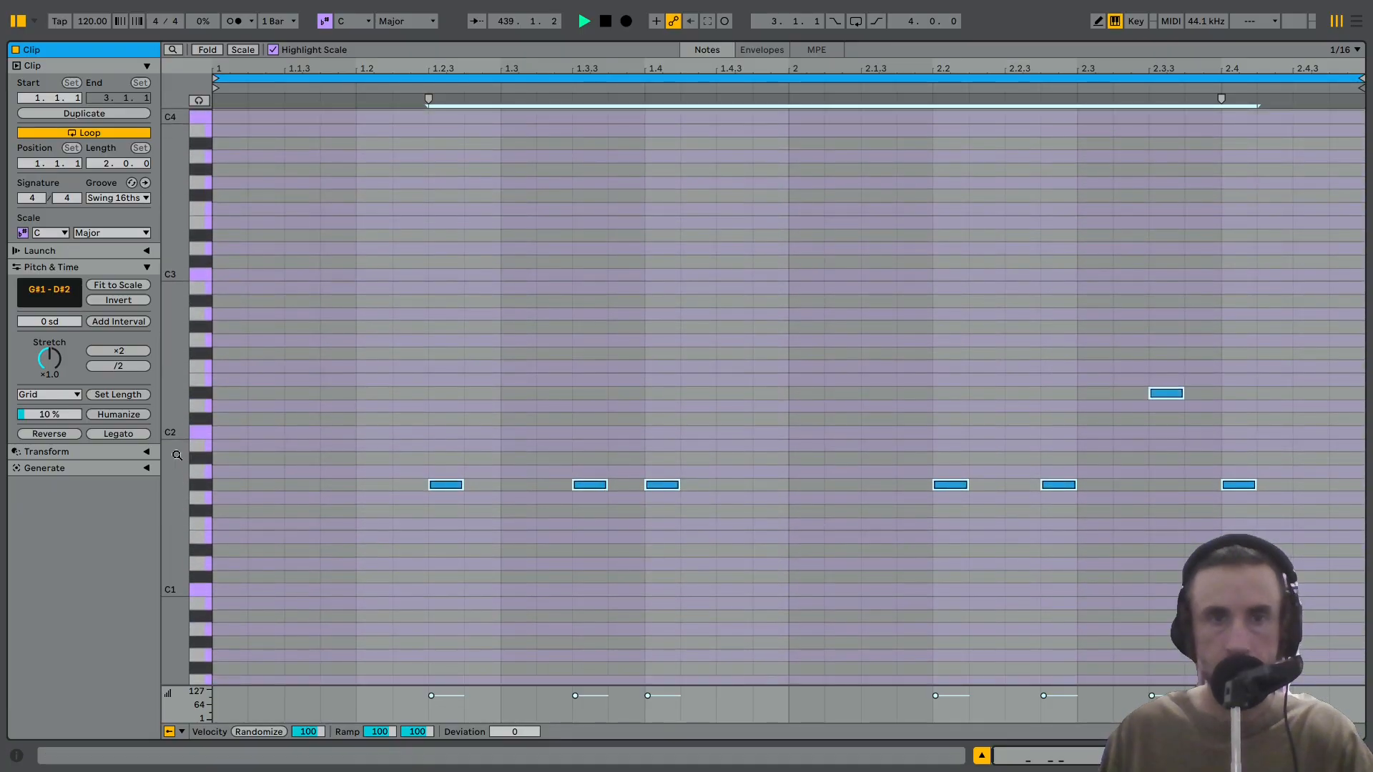
# Raise the Operator notes a semitone and stack copies to form A1, C2, E2 chords, with E2, G2, B2 at 2.3.3.
pyautogui.press('Up')
pyautogui.press('Up')
pyautogui.press('Down')
pyautogui.press('Down')
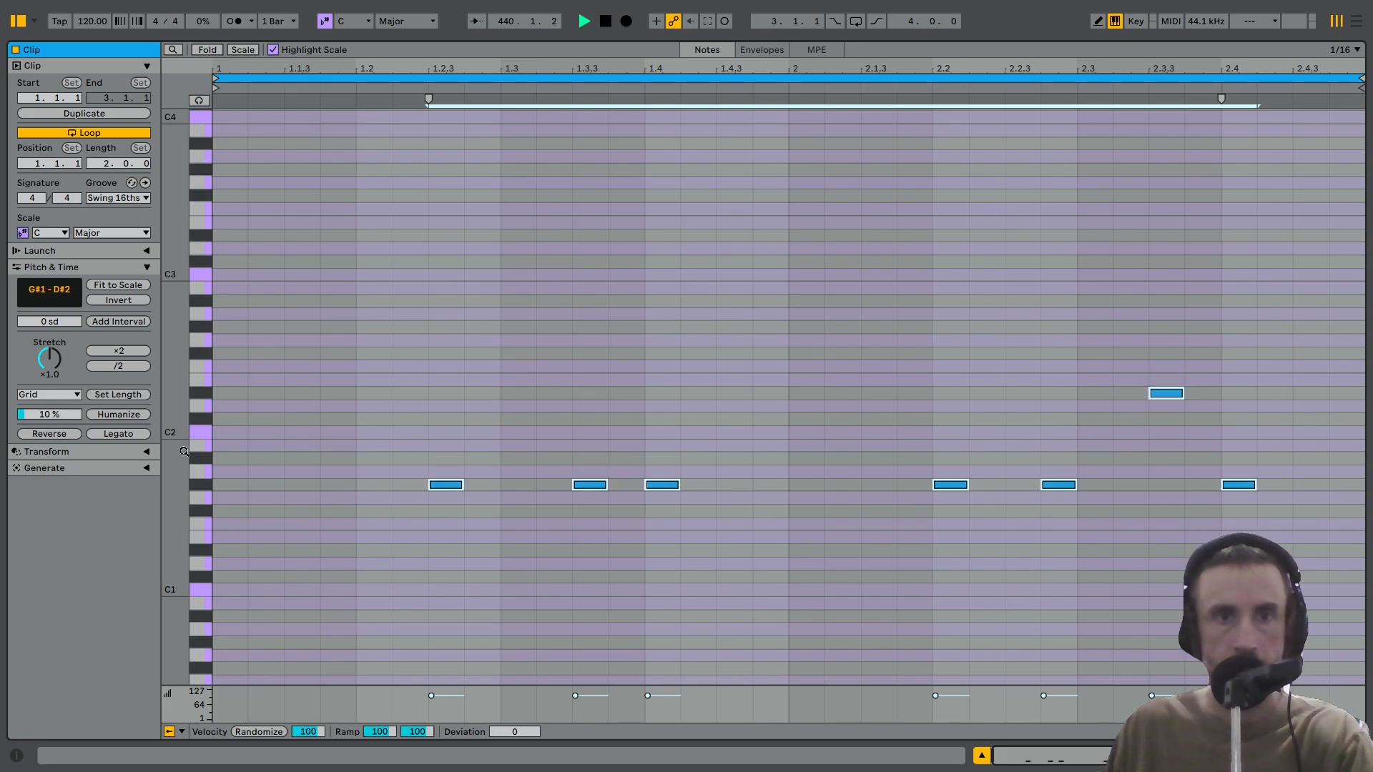
pyautogui.press('Up')
pyautogui.moveTo(444, 477); pyautogui.dragTo(439, 422)
pyautogui.press('Up')
pyautogui.press('Up')
pyautogui.press('Up')
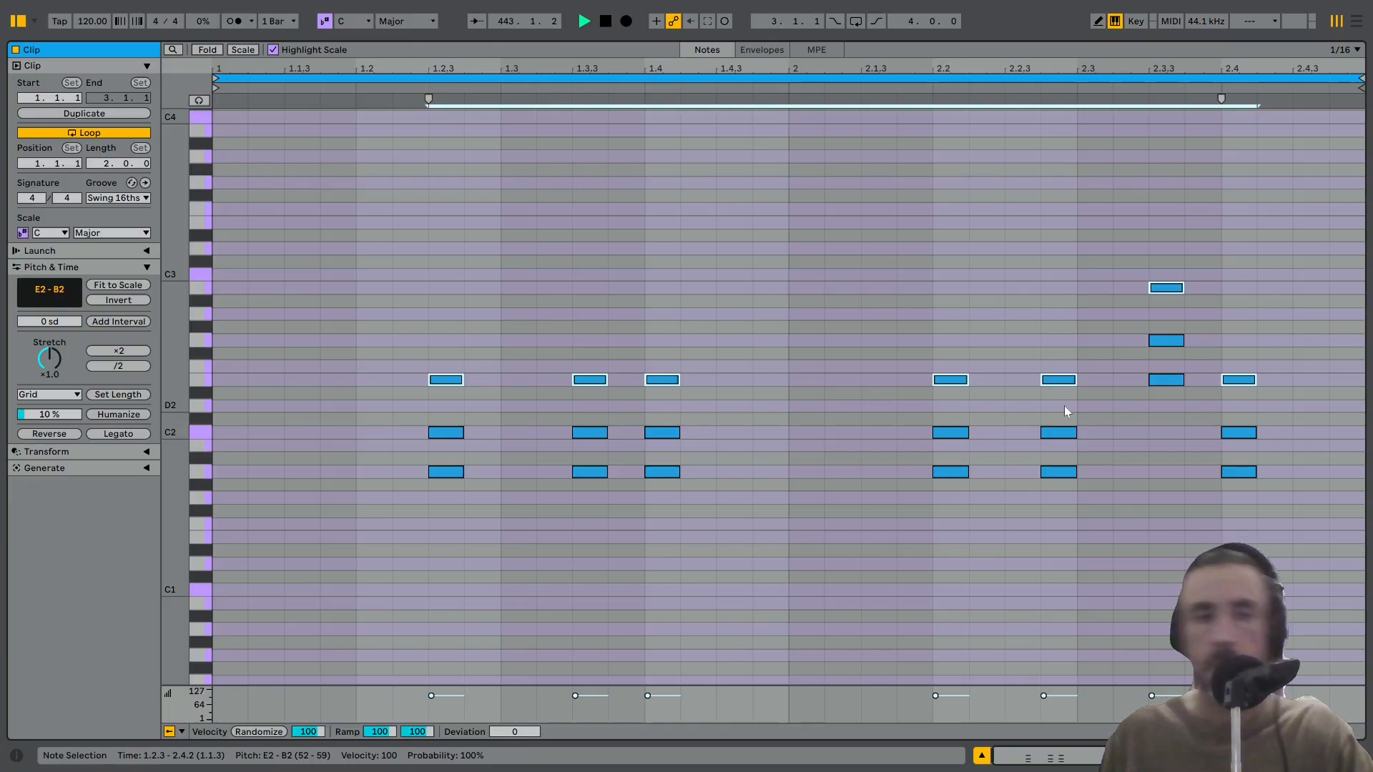
pyautogui.hotkey('shift', 'Tab')
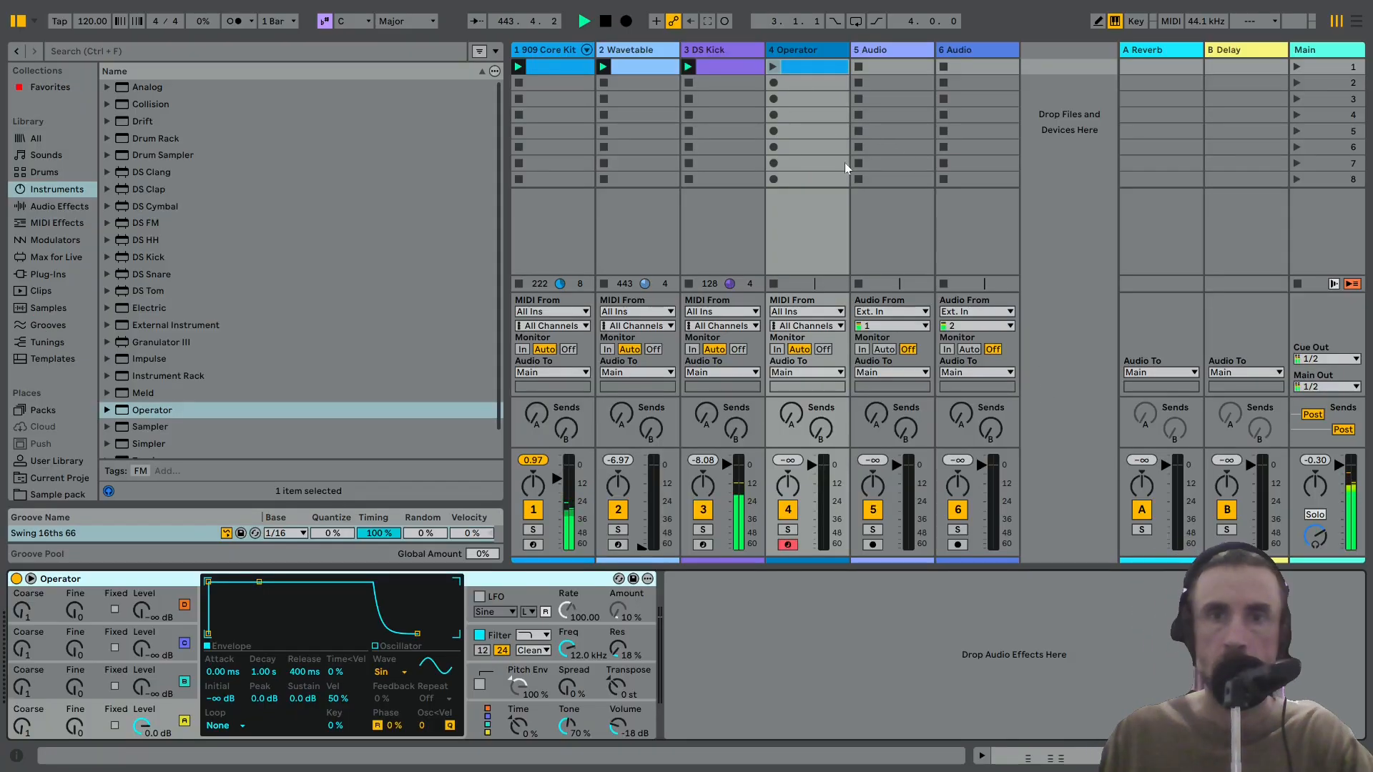
# Launch the Operator clip and lower the Operator track's volume to -9.1 dB.
pyautogui.click(773, 67)
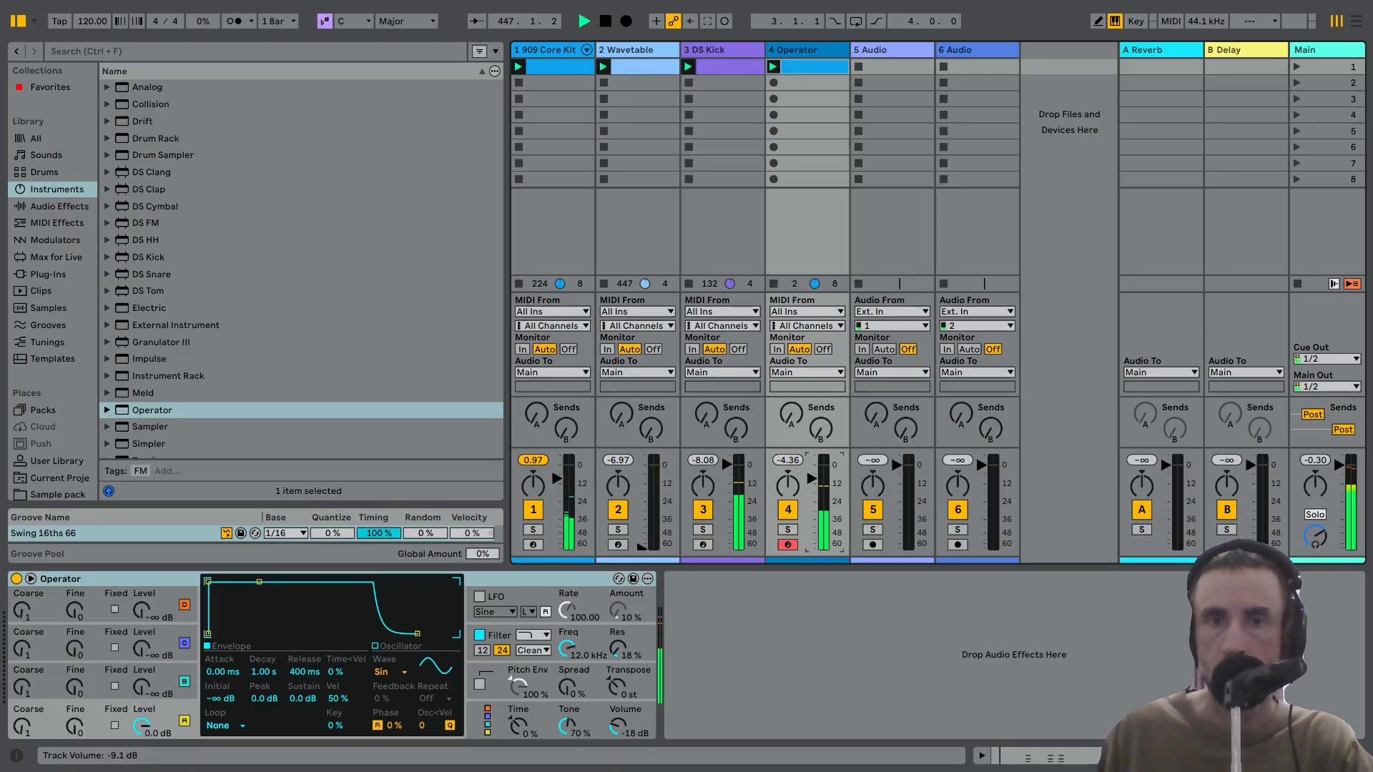
pyautogui.doubleClick(805, 70)
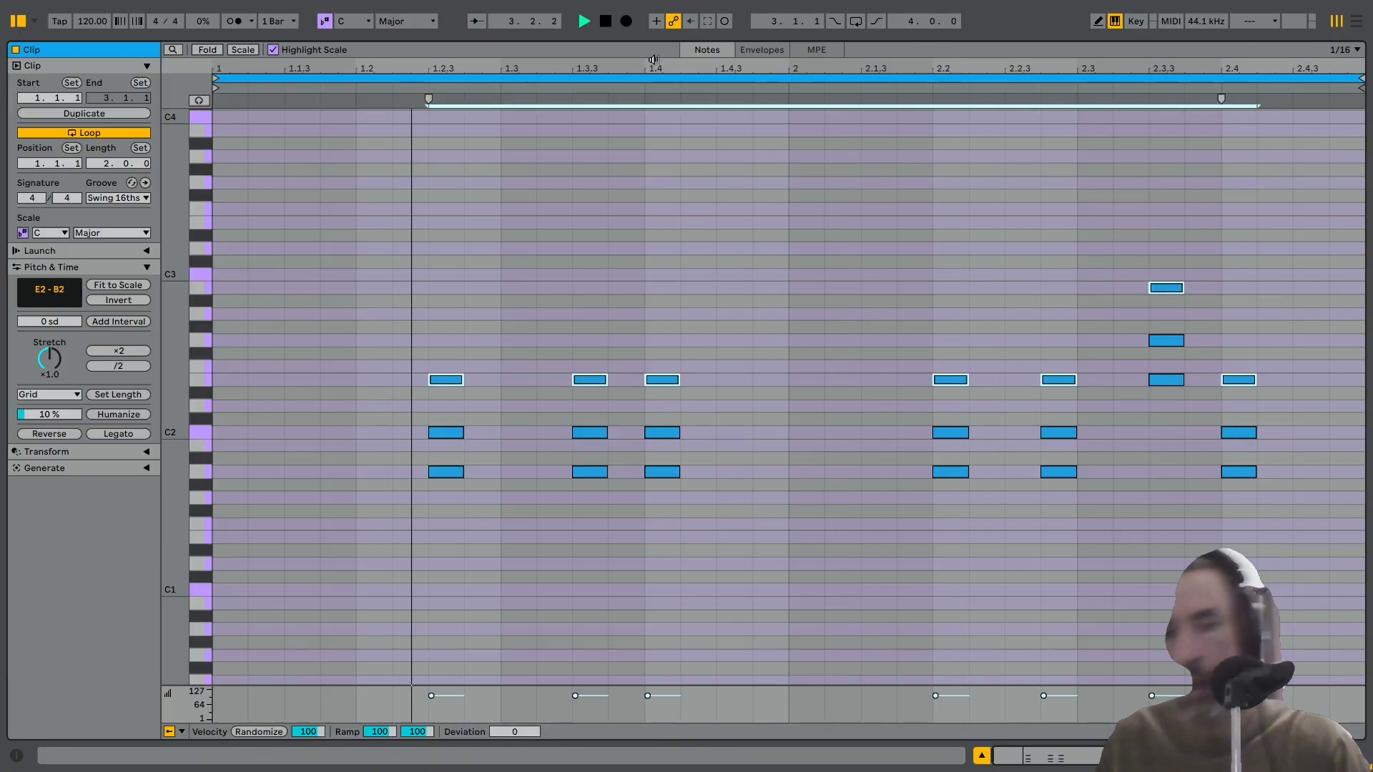
pyautogui.hotkey('shift', 'Tab')
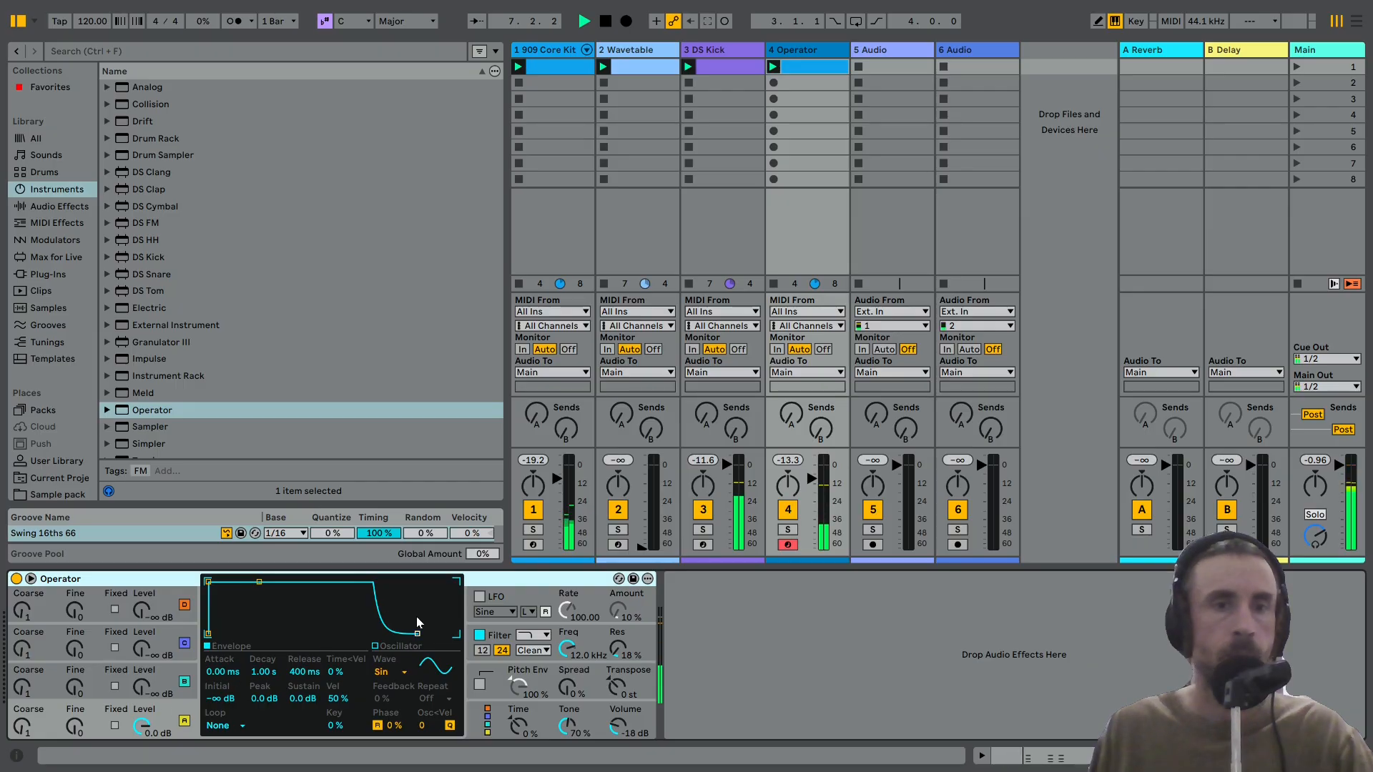
# Change Operator's oscillator A waveform to Saw D and lower the track's volume further.
pyautogui.click(392, 681)
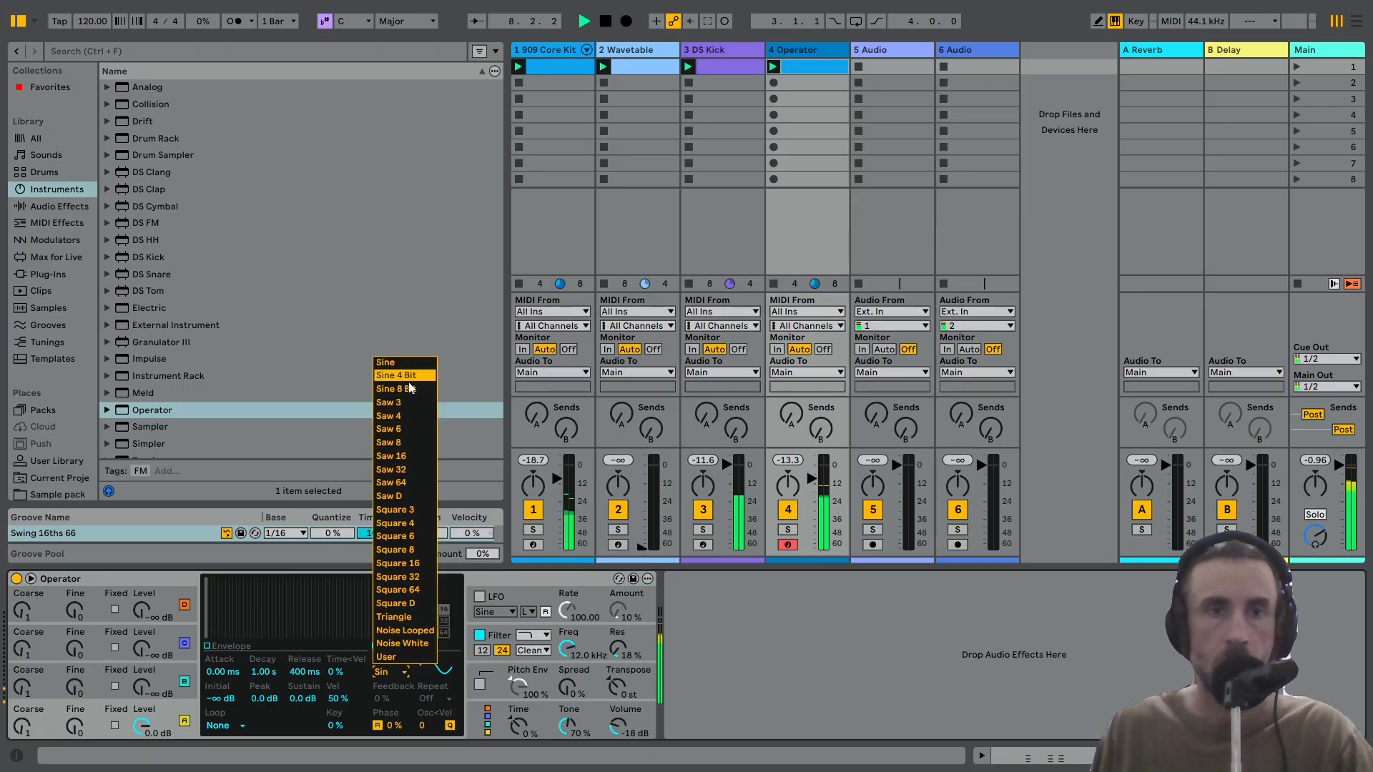
pyautogui.click(395, 497)
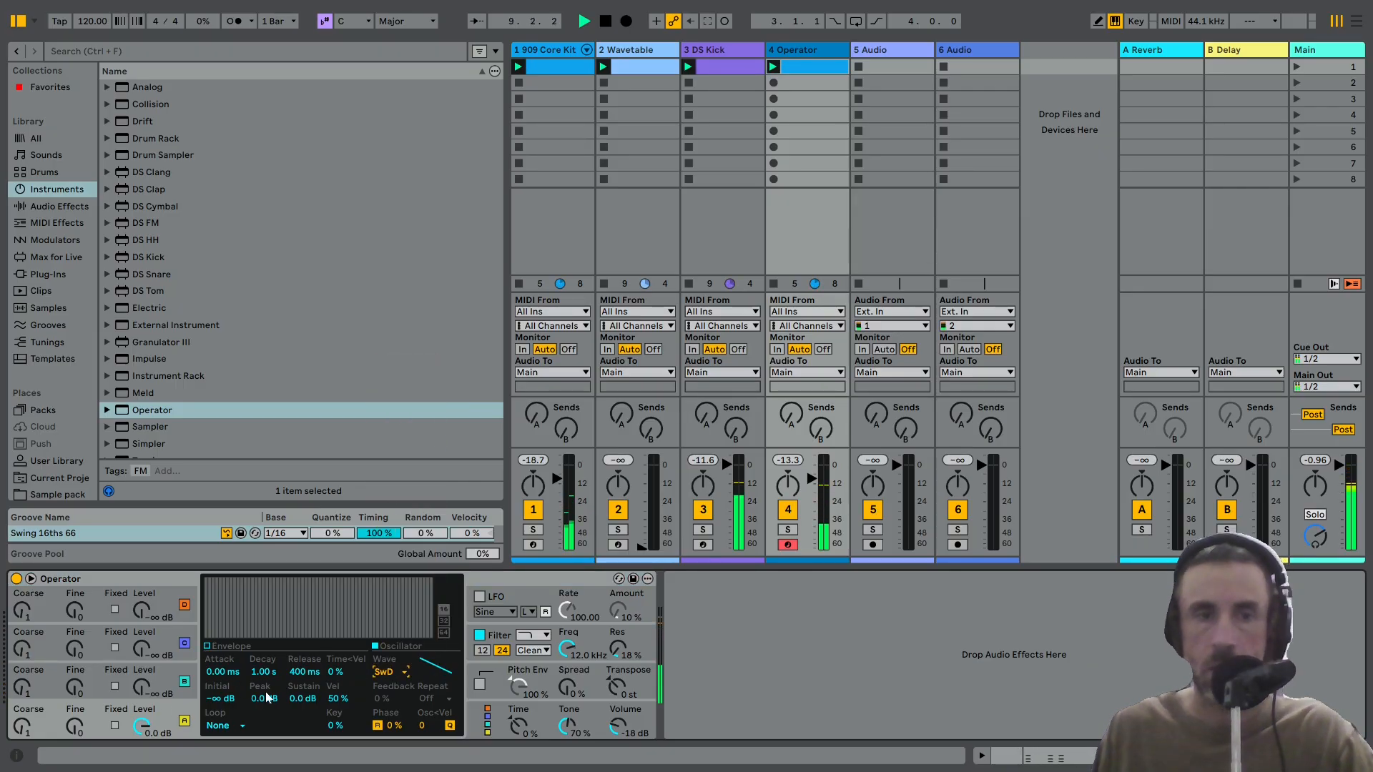
pyautogui.click(813, 489)
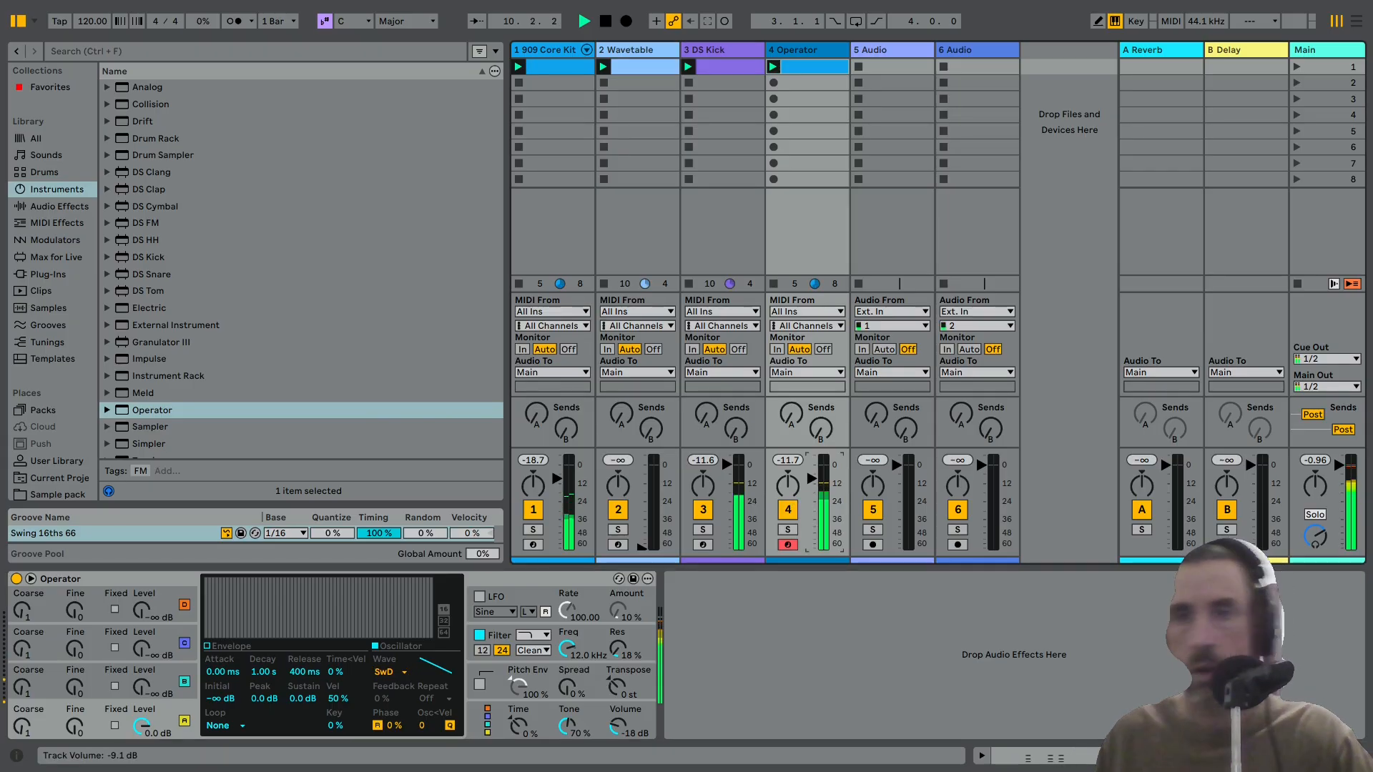
# Set oscillator A's attack to 27.2 ms and Operator's filter to 292 Hz with 46 % envelope and 1.40 s decay.
pyautogui.moveTo(241, 676); pyautogui.dragTo(241, 668)
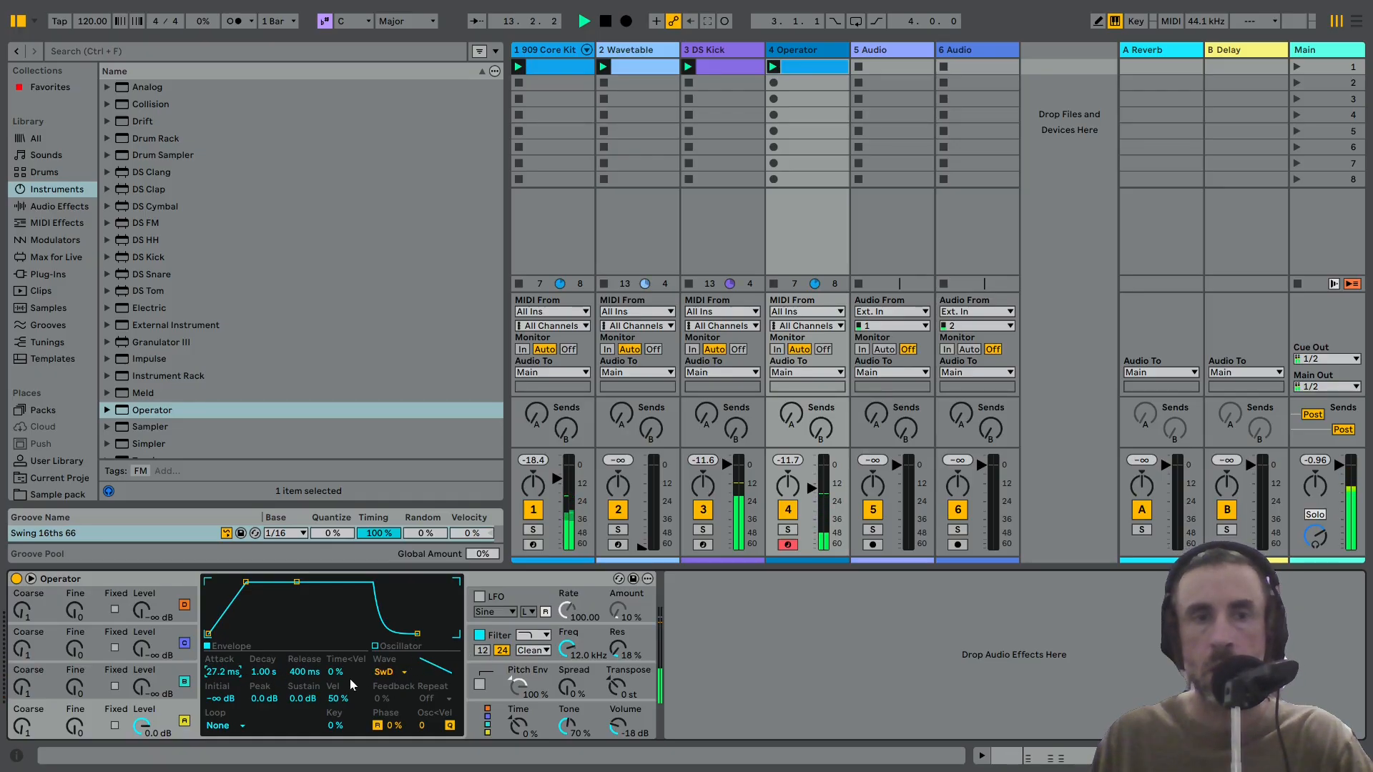
pyautogui.moveTo(567, 648); pyautogui.dragTo(567, 649)
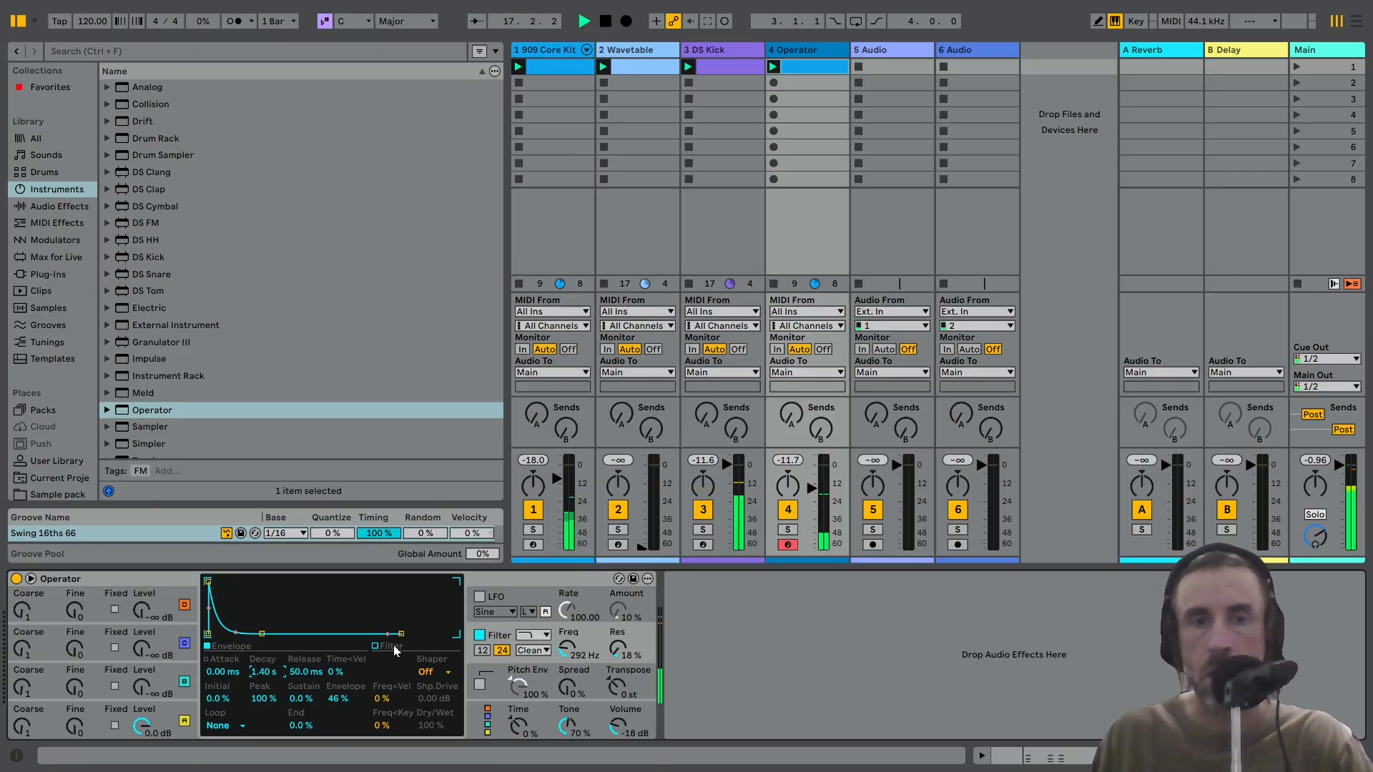
pyautogui.click(170, 685)
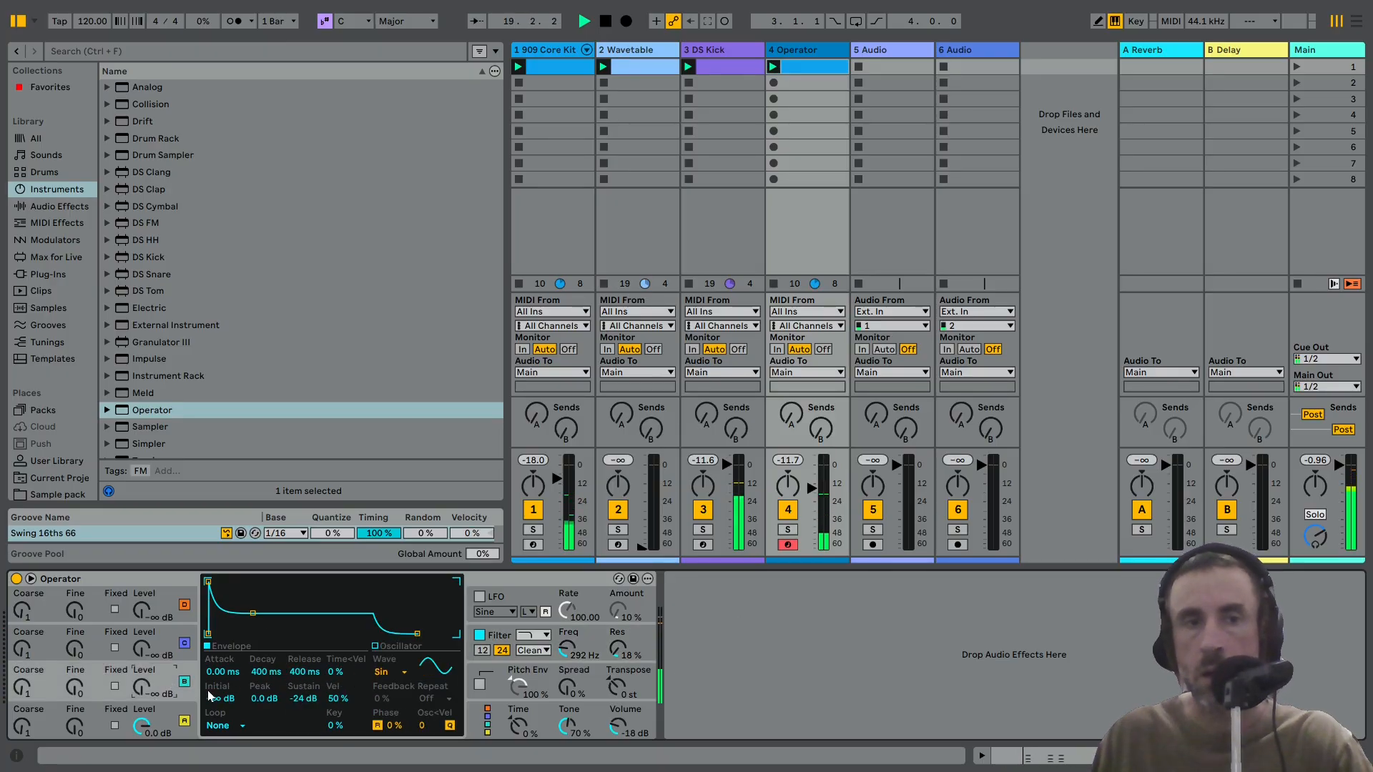
pyautogui.click(165, 722)
pyautogui.moveTo(302, 672); pyautogui.dragTo(302, 661)
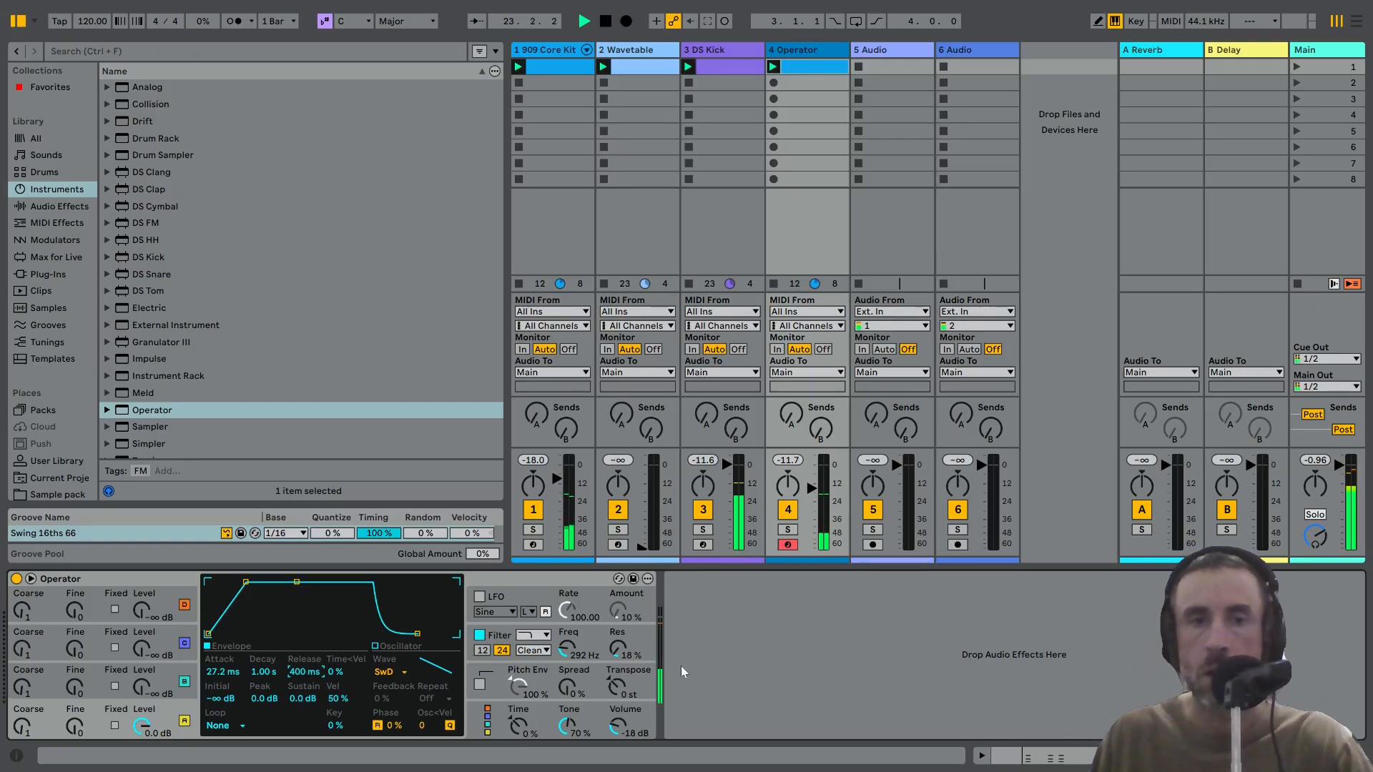
# Set Operator's Spread to 39 %.
pyautogui.scroll(-2, 214, 240)
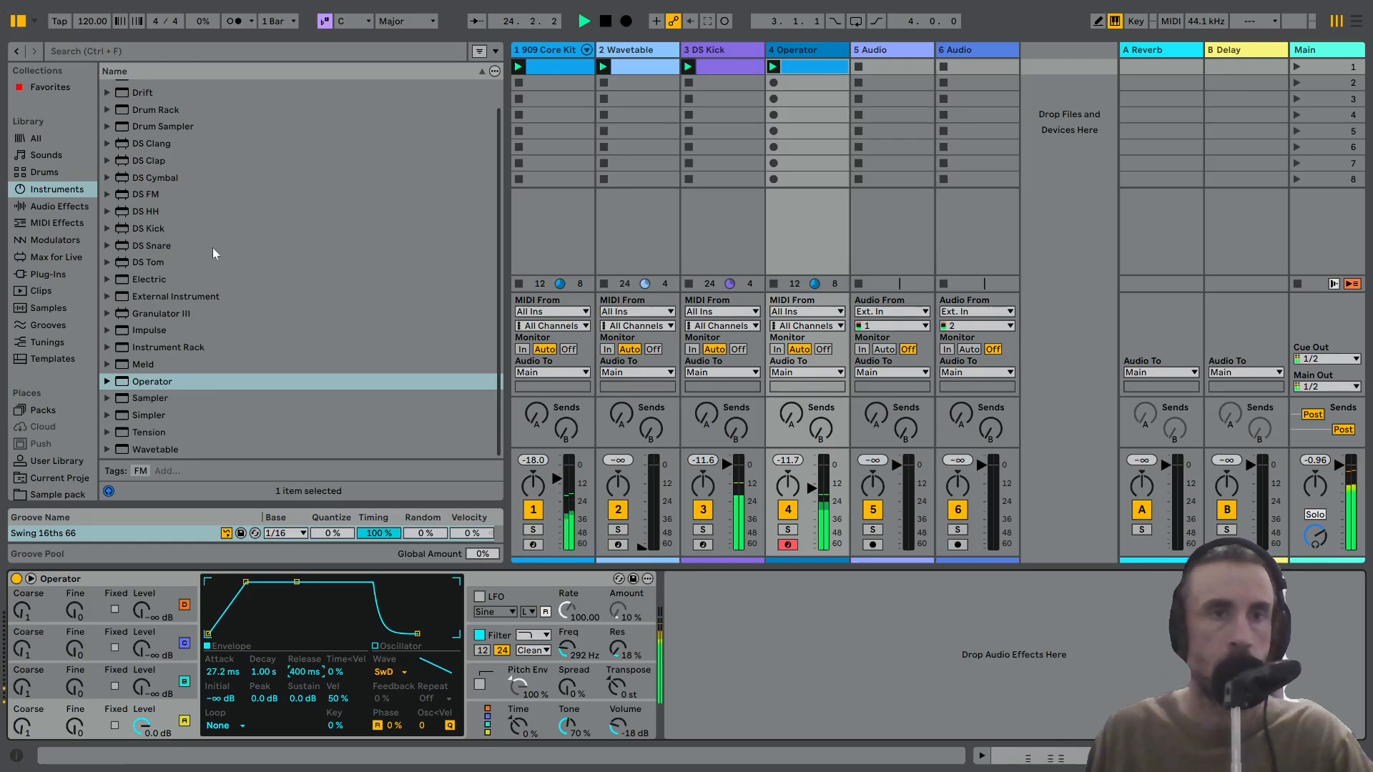
pyautogui.scroll(2, 166, 356)
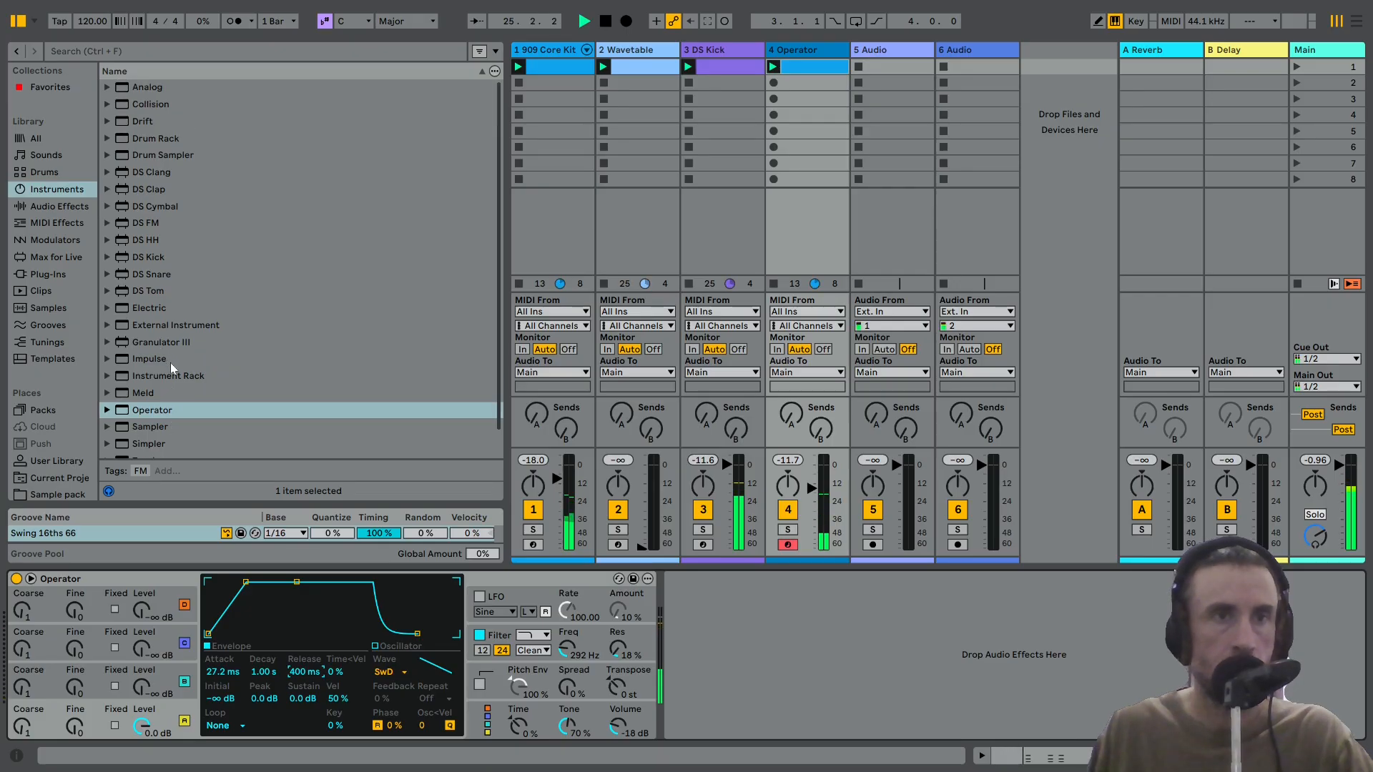
pyautogui.scroll(-2, 155, 185)
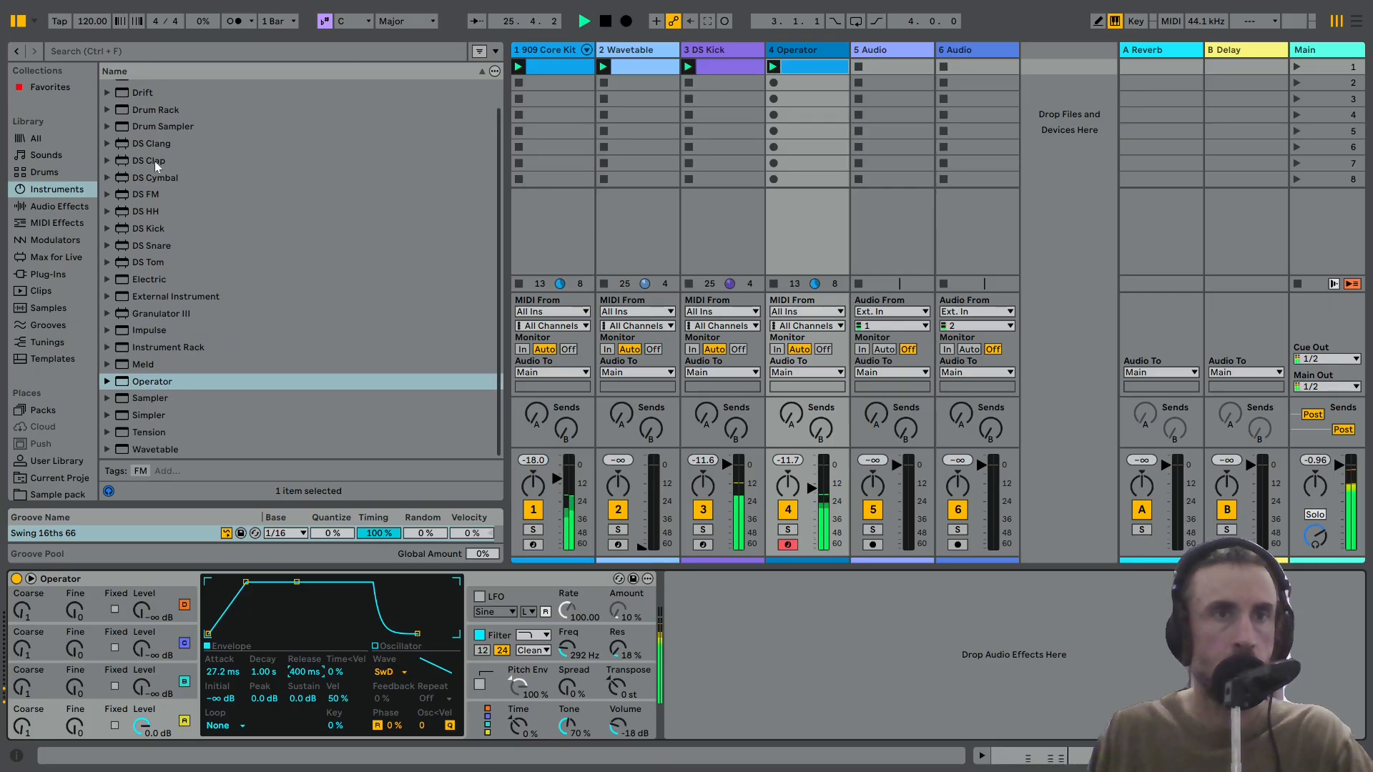
pyautogui.click(480, 687)
pyautogui.scroll(2, 161, 309)
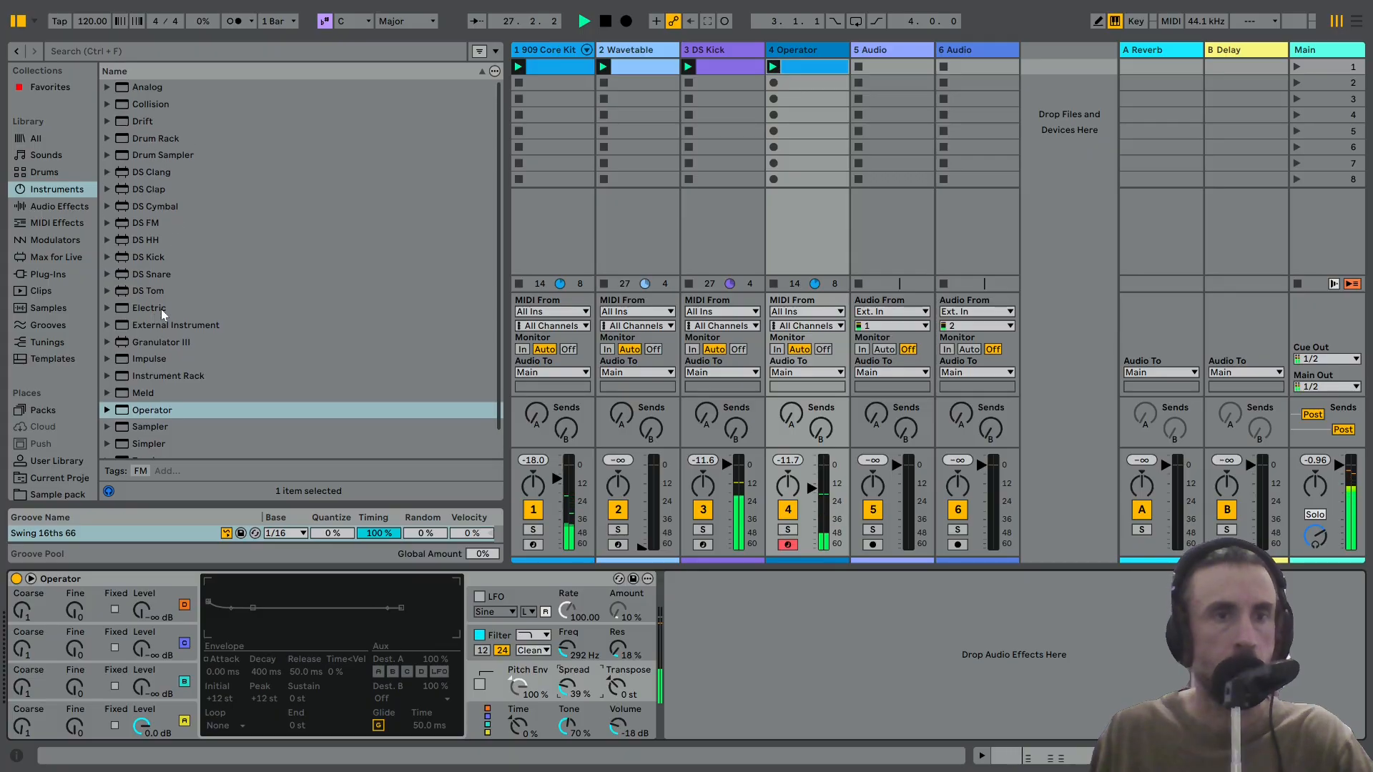
# Add Reverb after Operator with the Large Hall preset at 35 % Dry/Wet and raise the track's volume slightly.
pyautogui.click(59, 206)
pyautogui.scroll(-3, 191, 405)
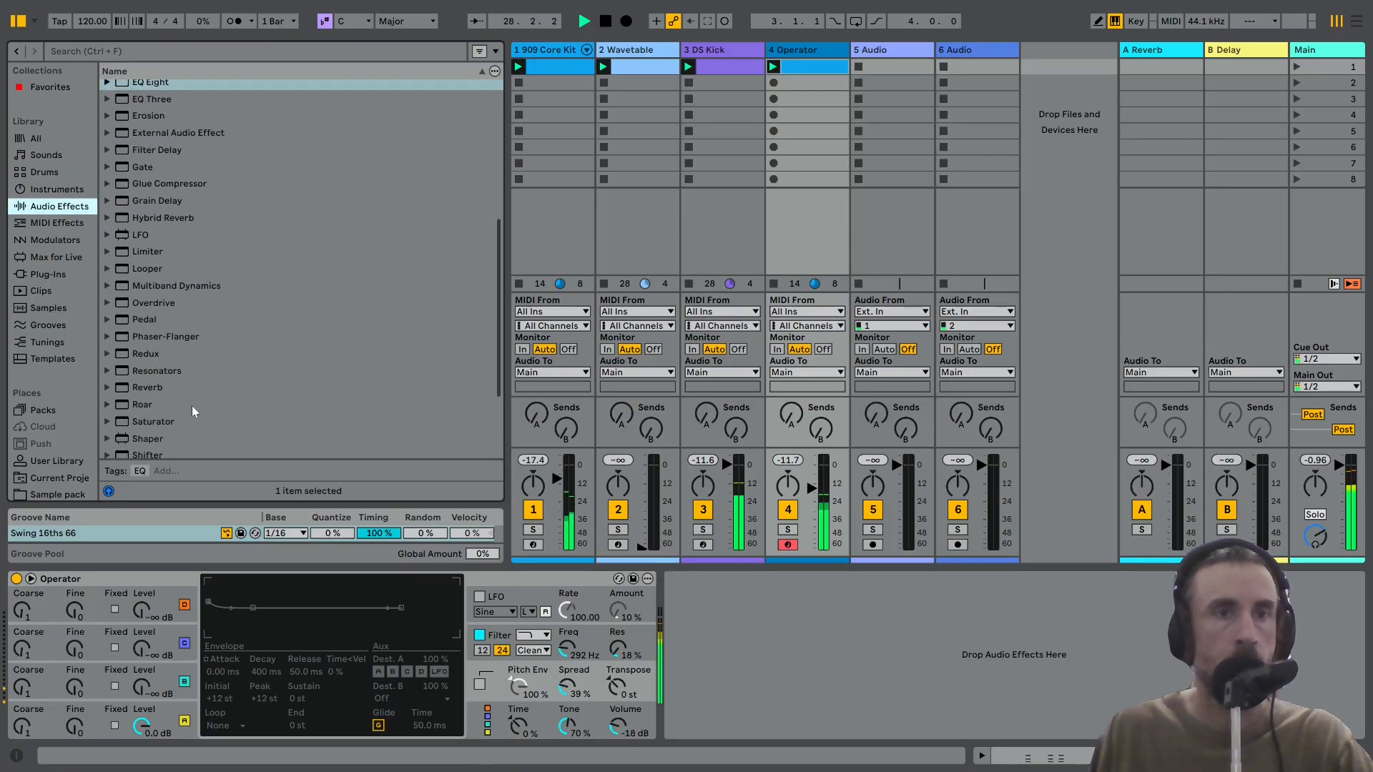
pyautogui.doubleClick(134, 388)
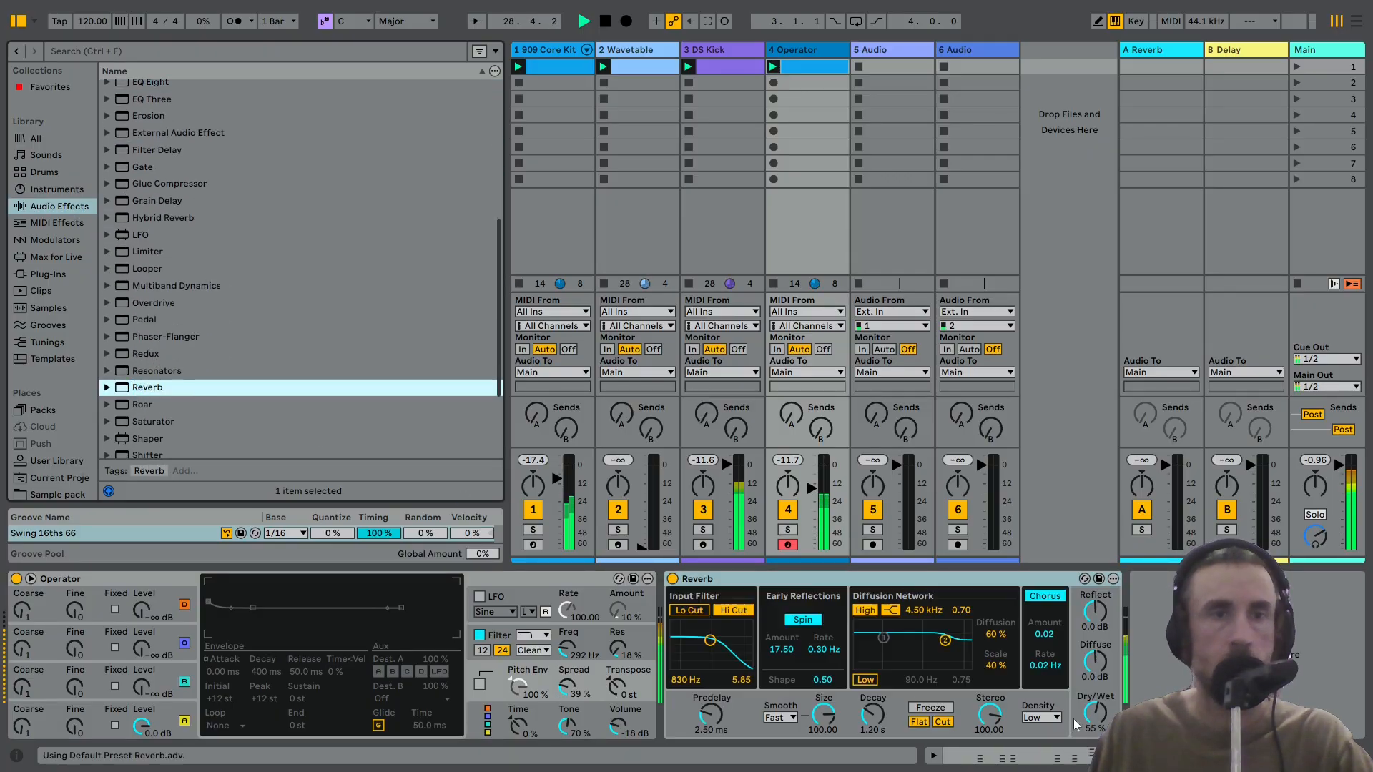
pyautogui.click(1085, 579)
pyautogui.scroll(-10, 252, 264)
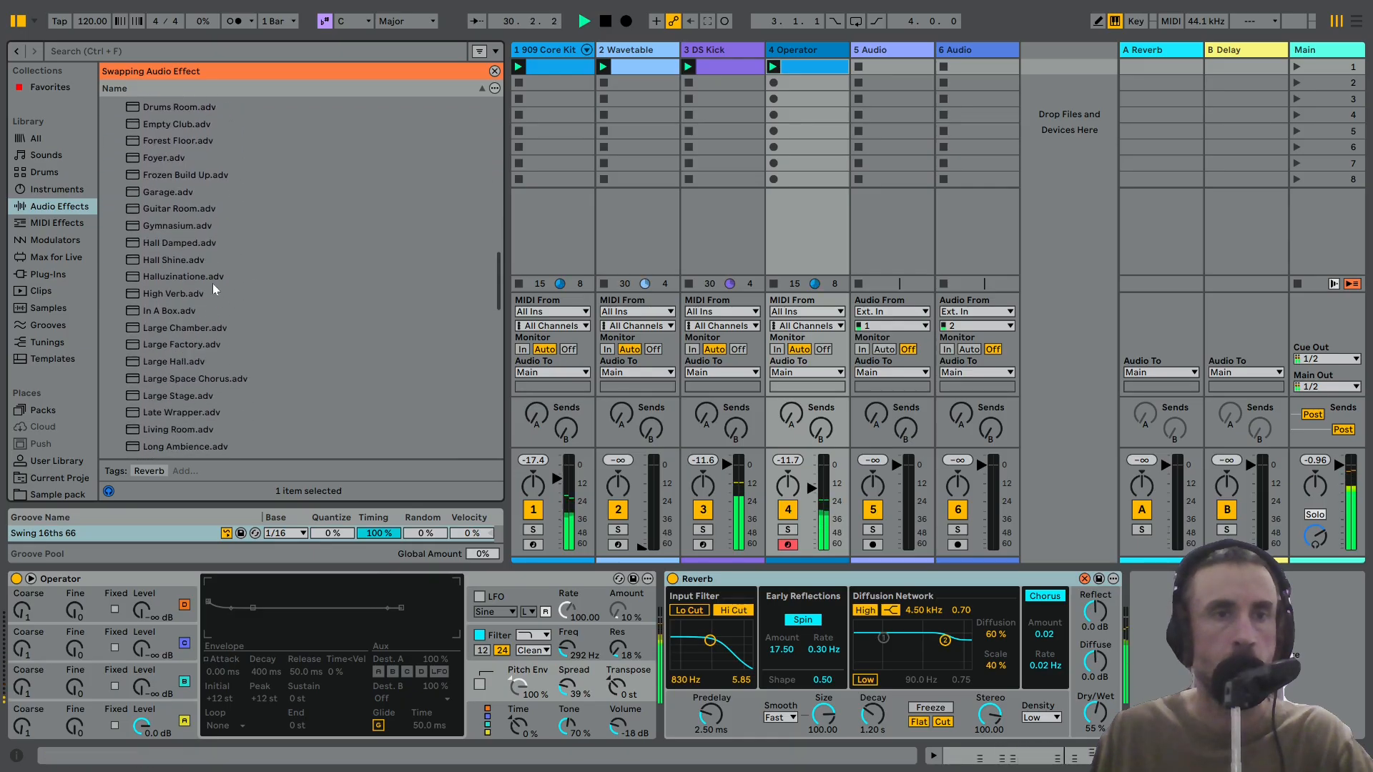
pyautogui.click(173, 362)
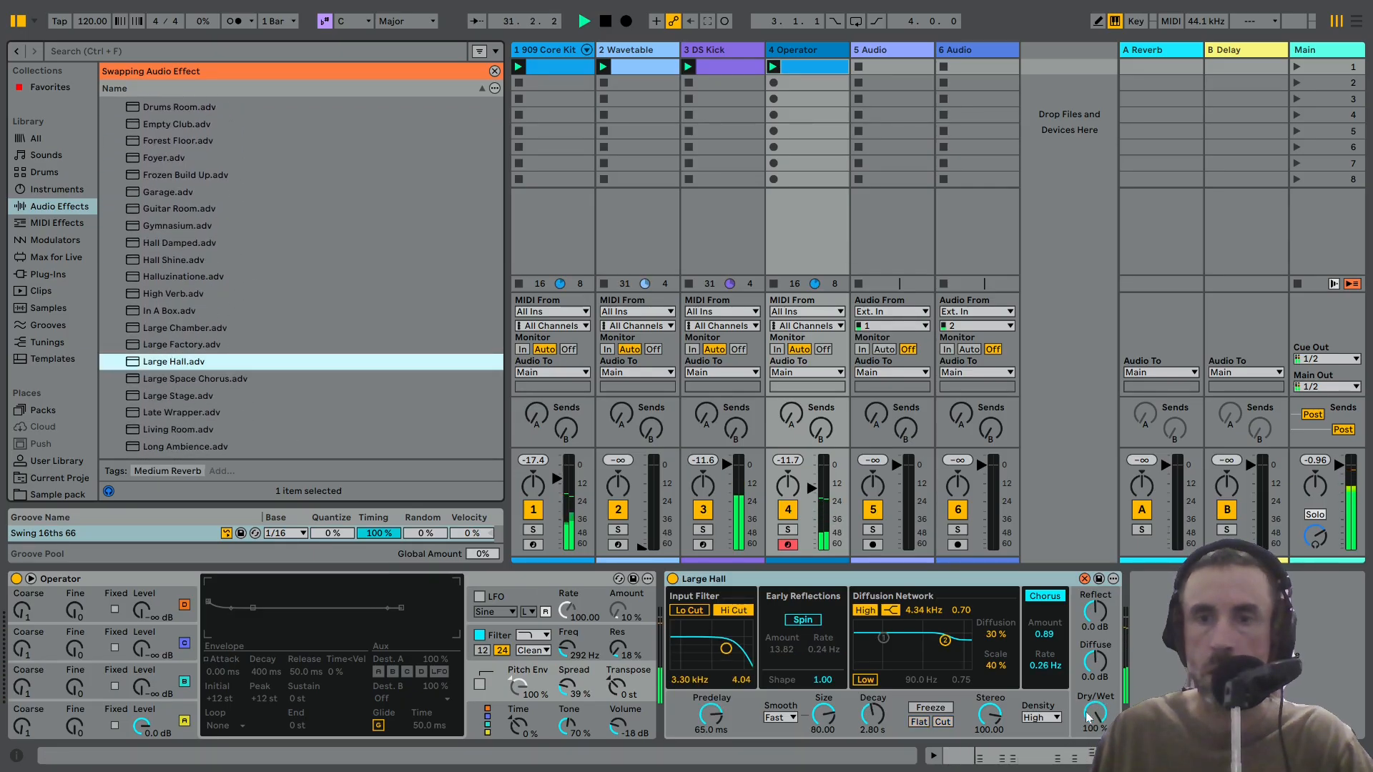
pyautogui.moveTo(1088, 718); pyautogui.dragTo(1088, 765)
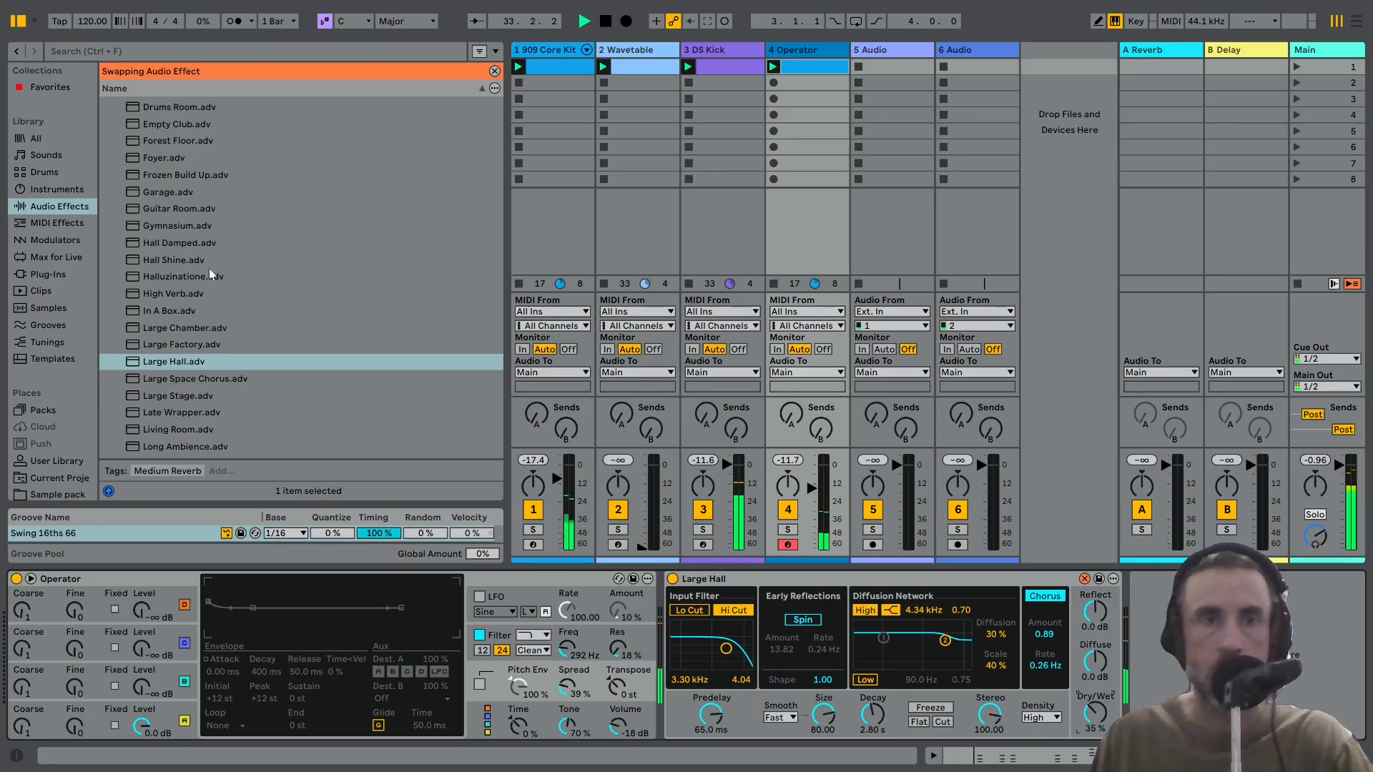
pyautogui.moveTo(811, 488); pyautogui.dragTo(811, 484)
# Add Multiband Dynamics after the reverb, load the OTT preset, and set its Amount to 47 %.
pyautogui.doubleClick(178, 286)
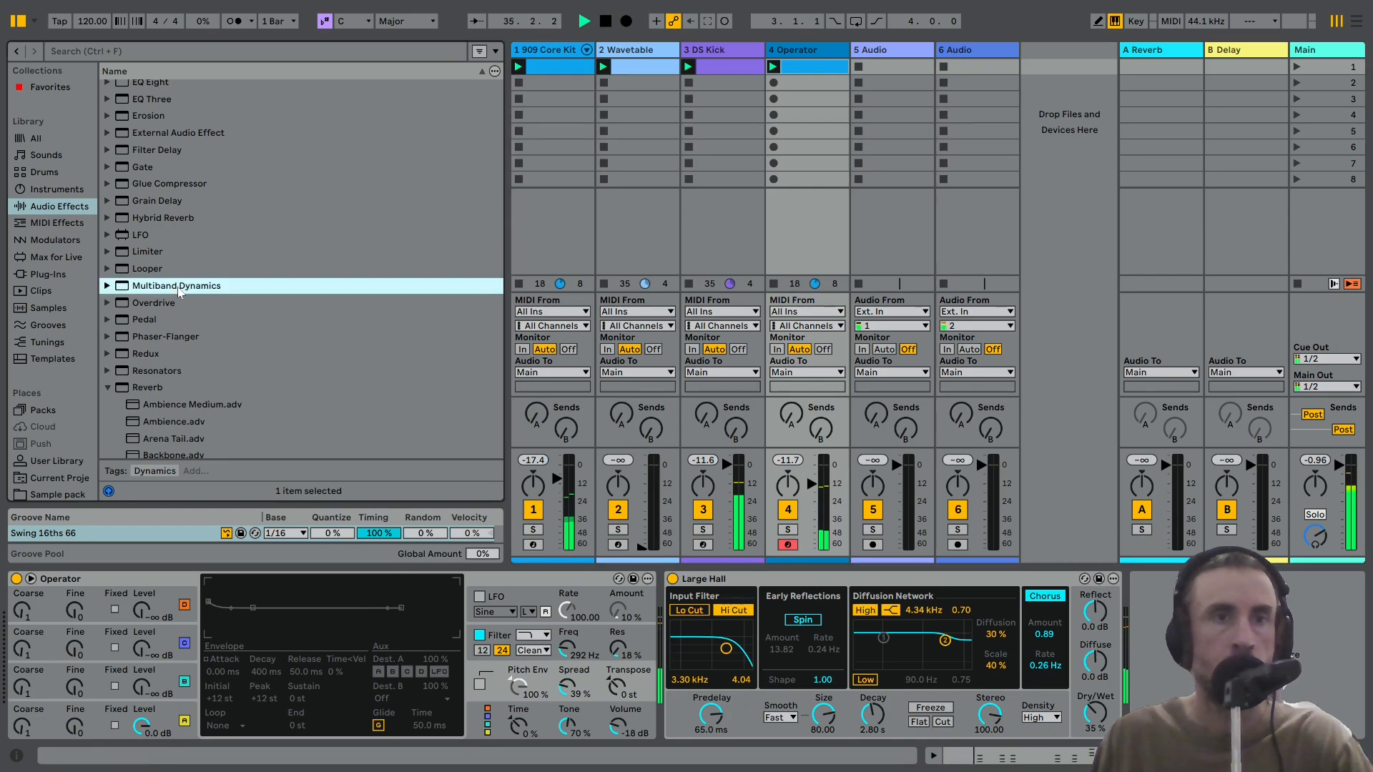
pyautogui.click(1321, 579)
pyautogui.scroll(-3, 225, 236)
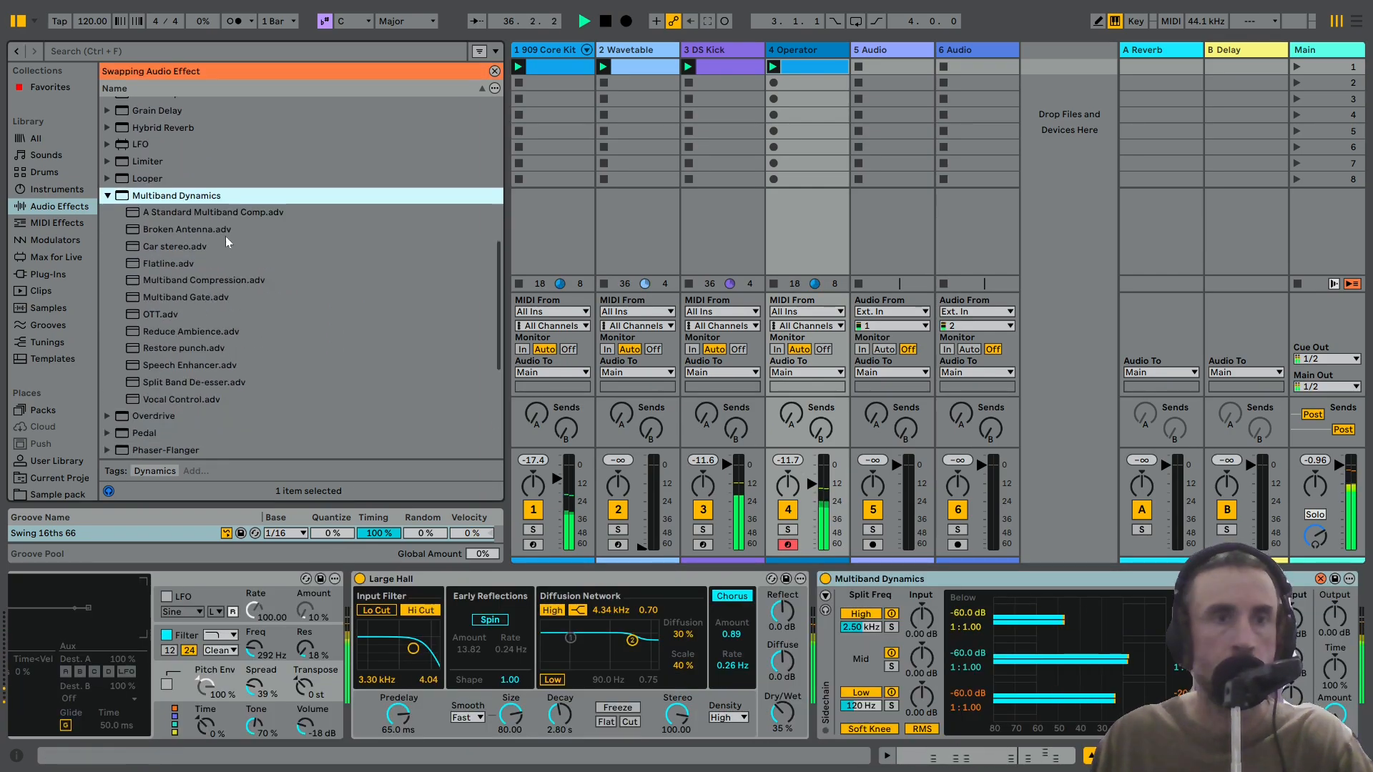
pyautogui.doubleClick(155, 317)
pyautogui.moveTo(1334, 714); pyautogui.dragTo(1334, 752)
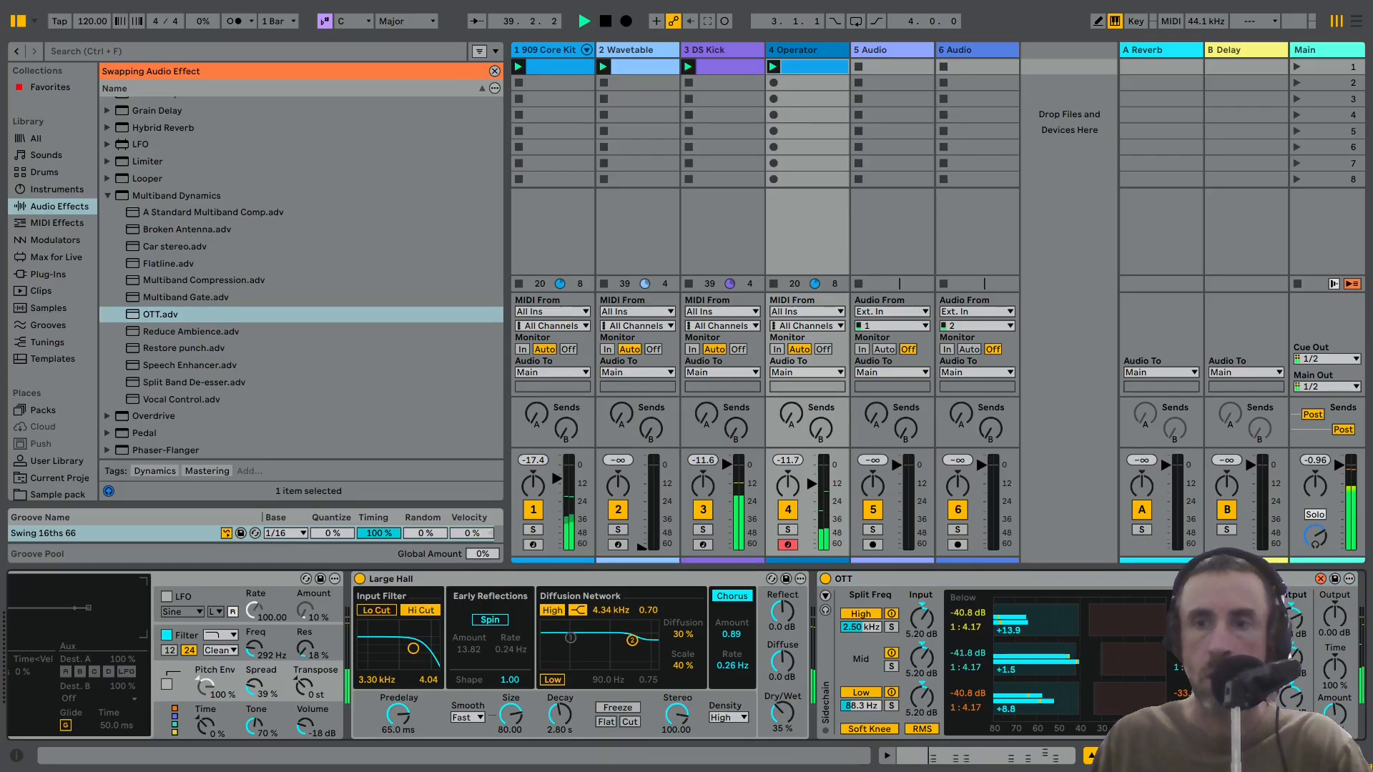
pyautogui.scroll(-2, 1230, 665)
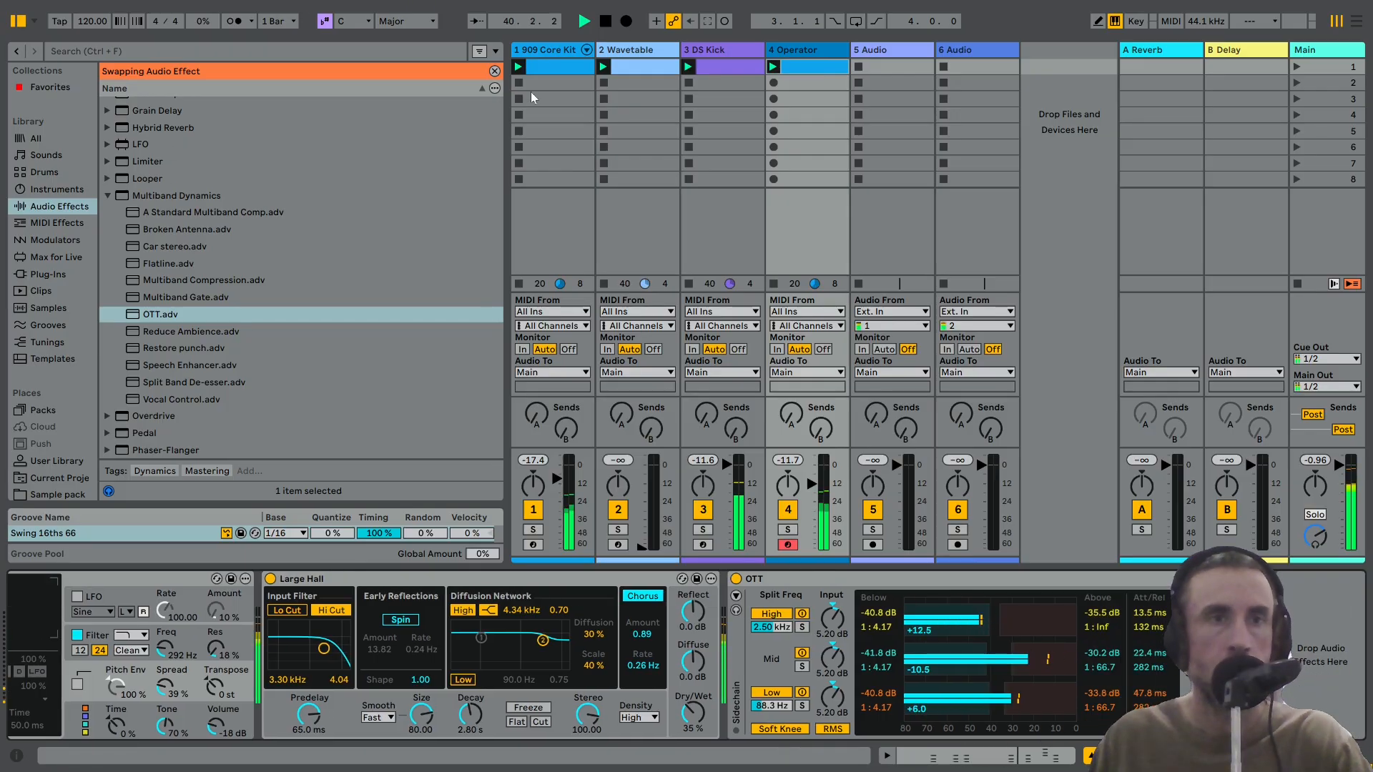
pyautogui.click(493, 71)
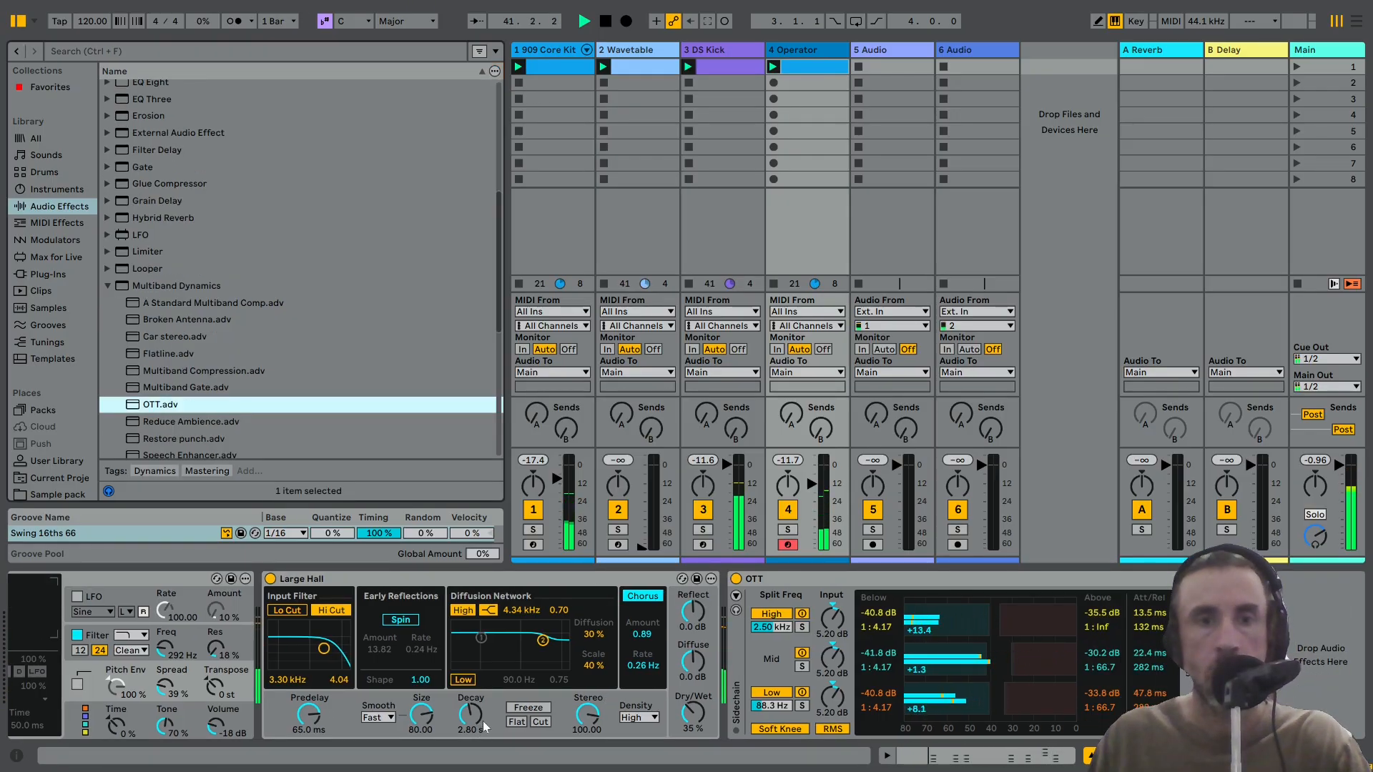
# Set Operator's Spread to 0 % and the Large Hall reverb's Stereo to 0.
pyautogui.moveTo(164, 687); pyautogui.dragTo(164, 725)
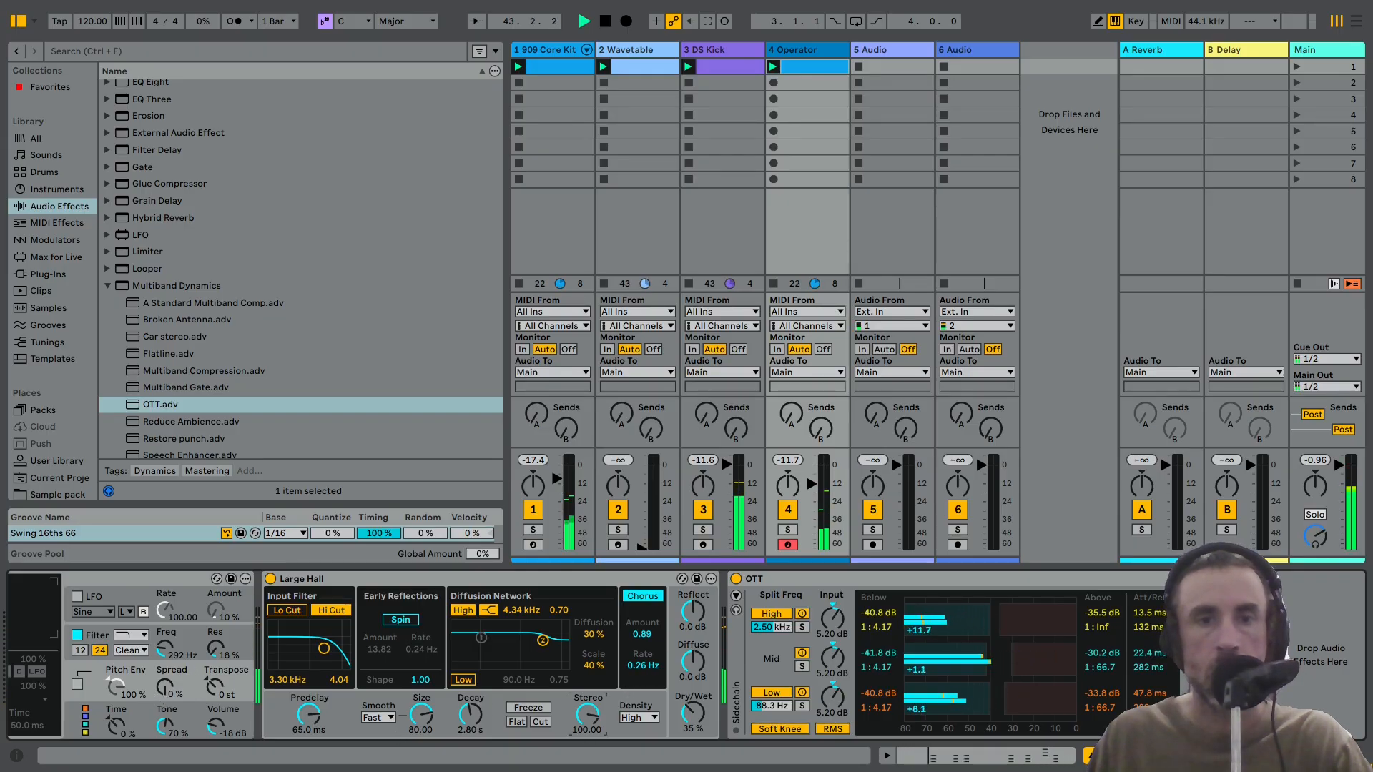
pyautogui.moveTo(587, 713); pyautogui.dragTo(586, 751)
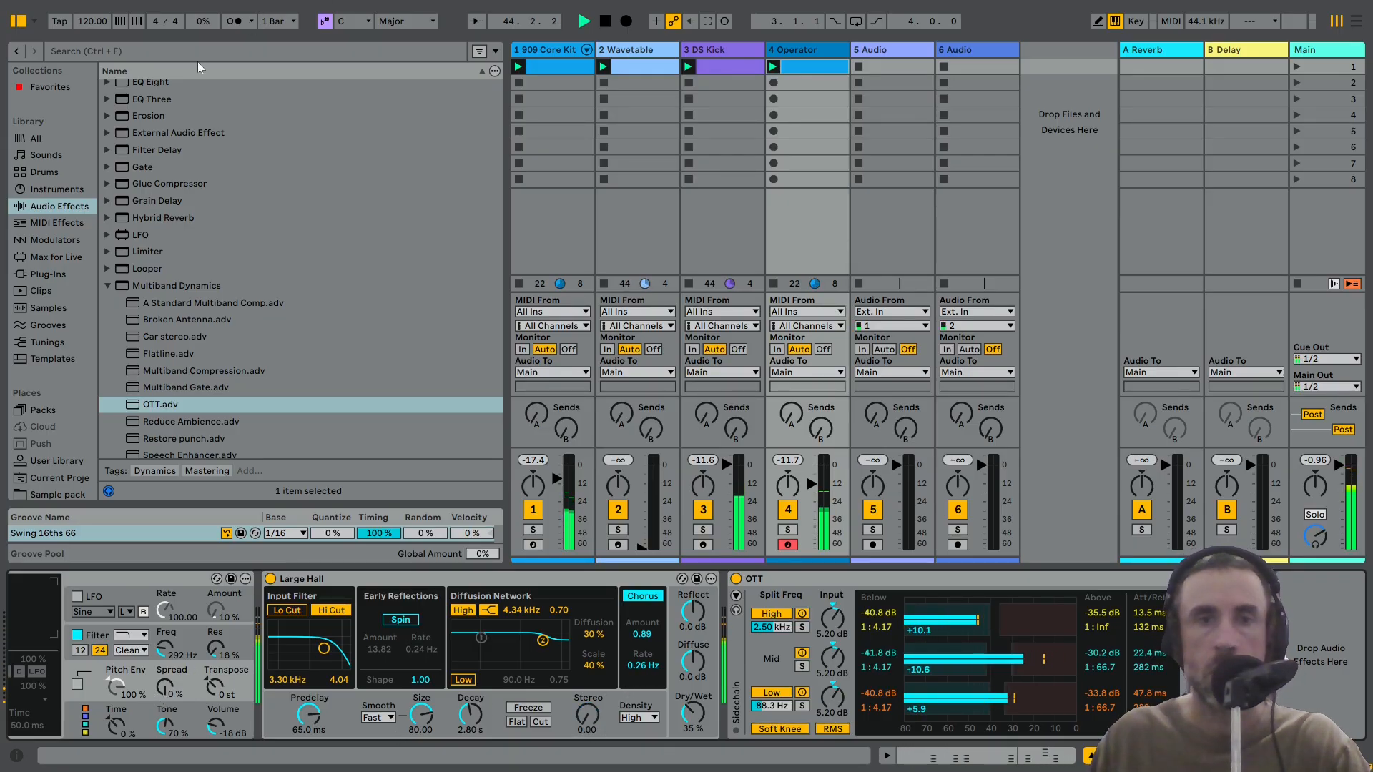
# Add EQ Eight after OTT on the Operator track and cut the highs with band 4 at 383 Hz.
pyautogui.scroll(6, 135, 140)
pyautogui.click(147, 313)
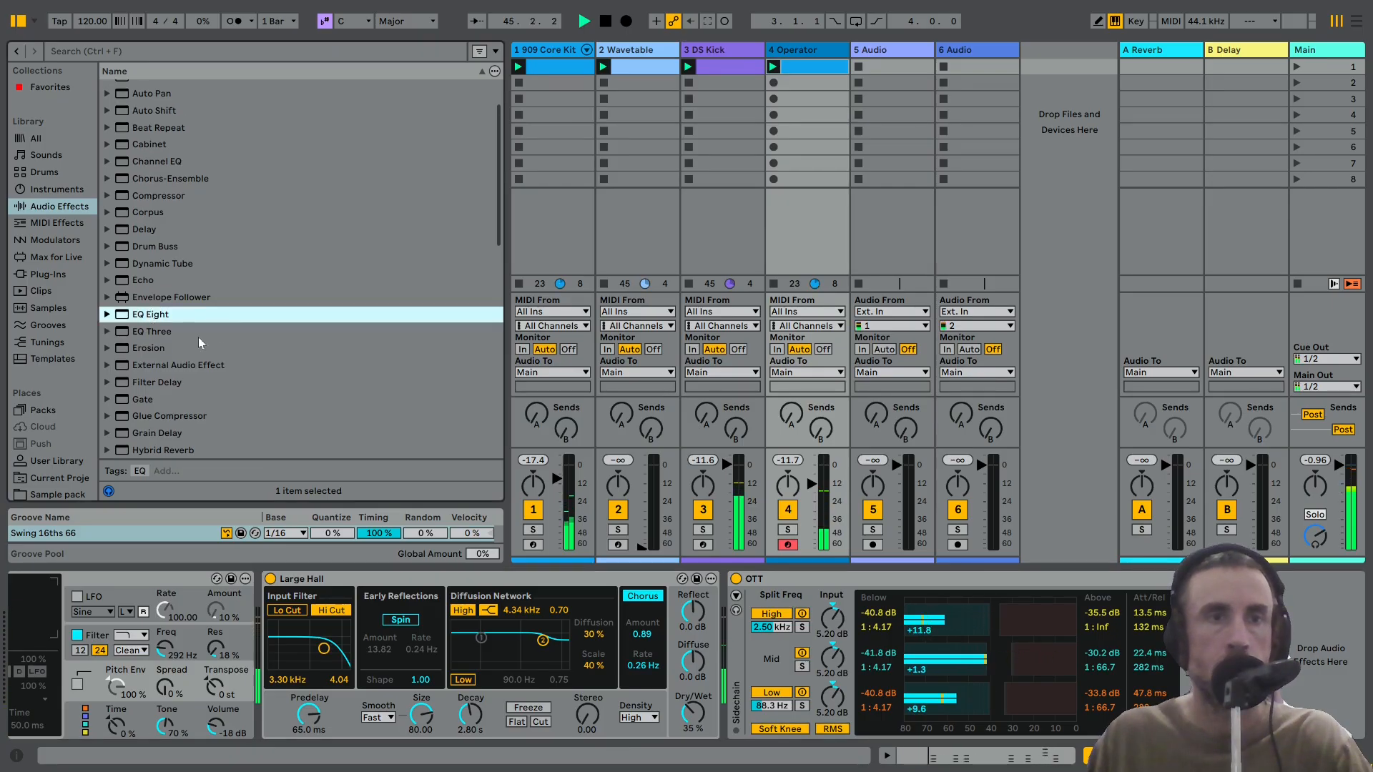
pyautogui.doubleClick(141, 316)
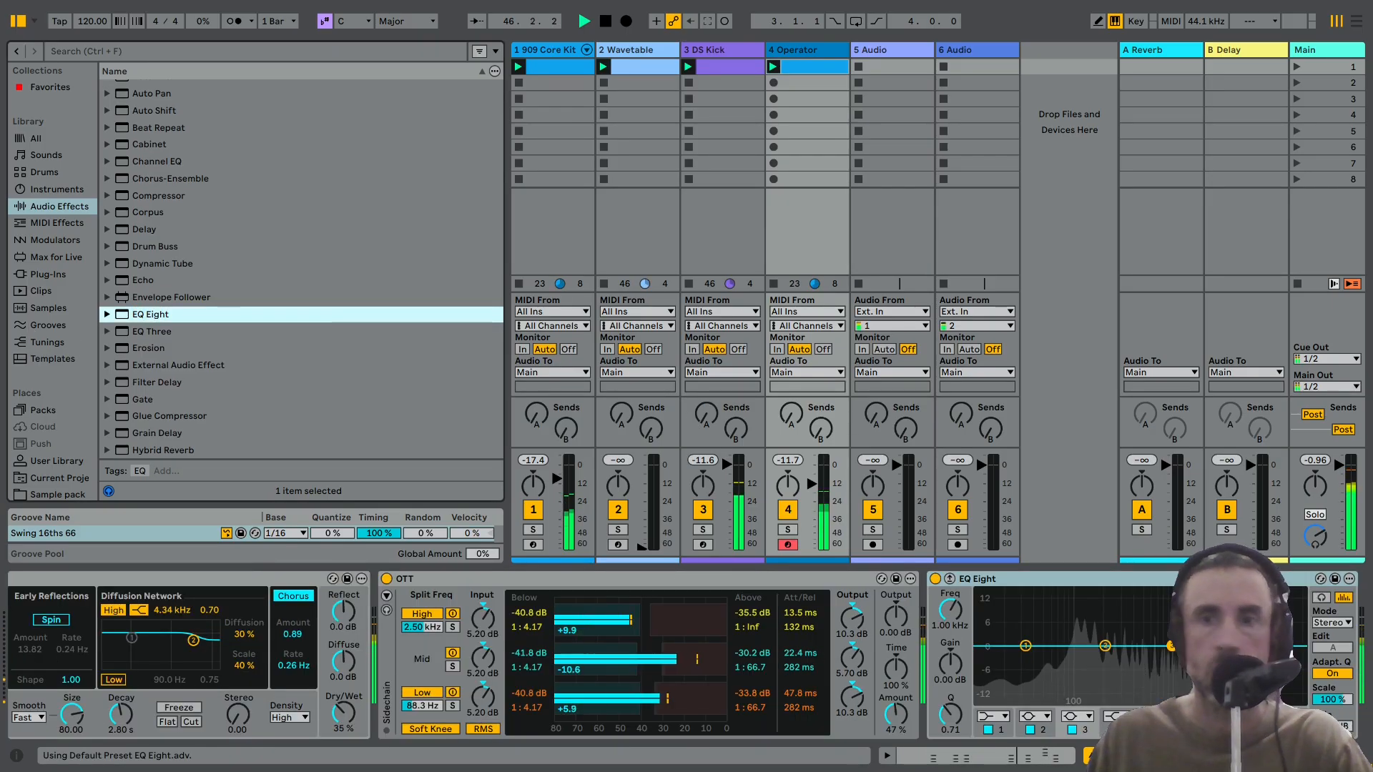
pyautogui.click(1283, 729)
pyautogui.moveTo(1287, 658); pyautogui.dragTo(1132, 658)
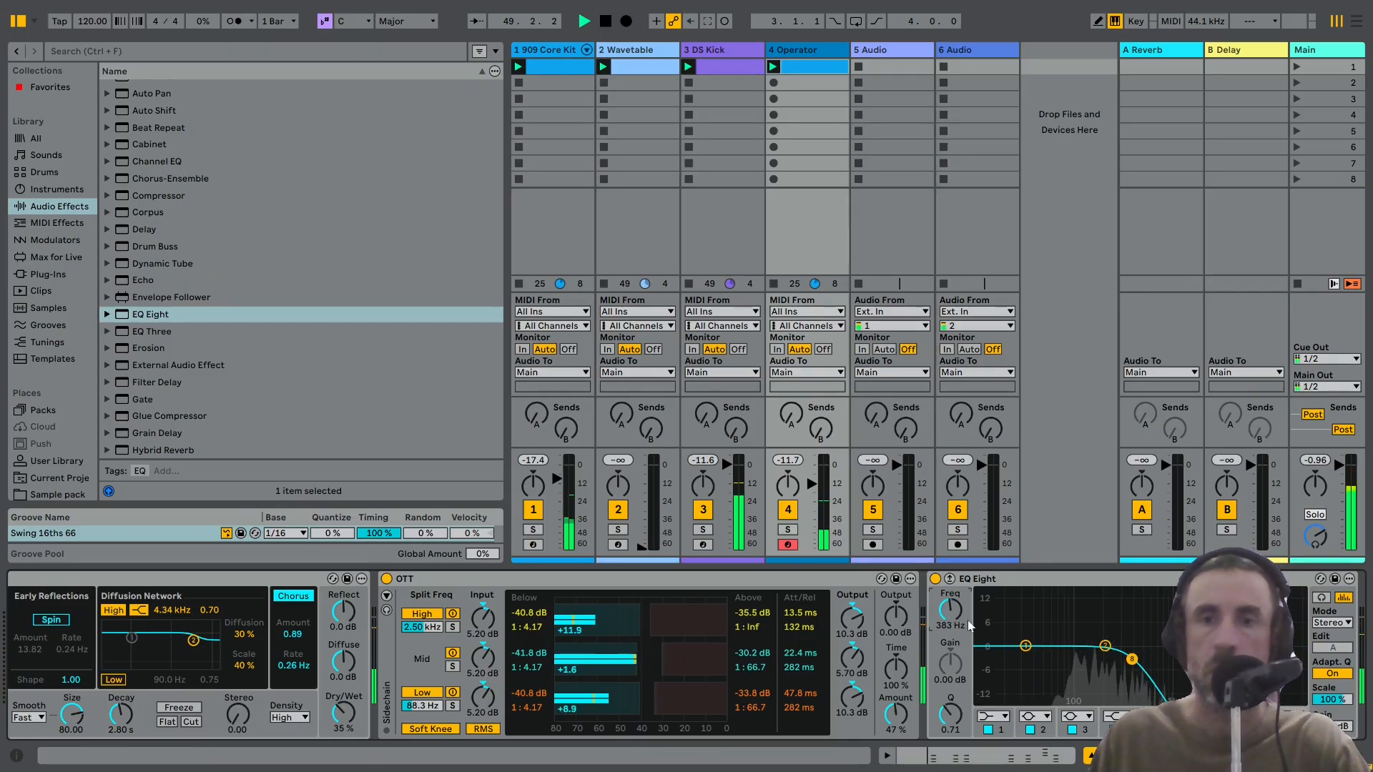
# Change EQ Eight's band 1 to a low cut at 168 Hz and set the Operator track's volume to -5.4 dB.
pyautogui.doubleClick(1025, 645)
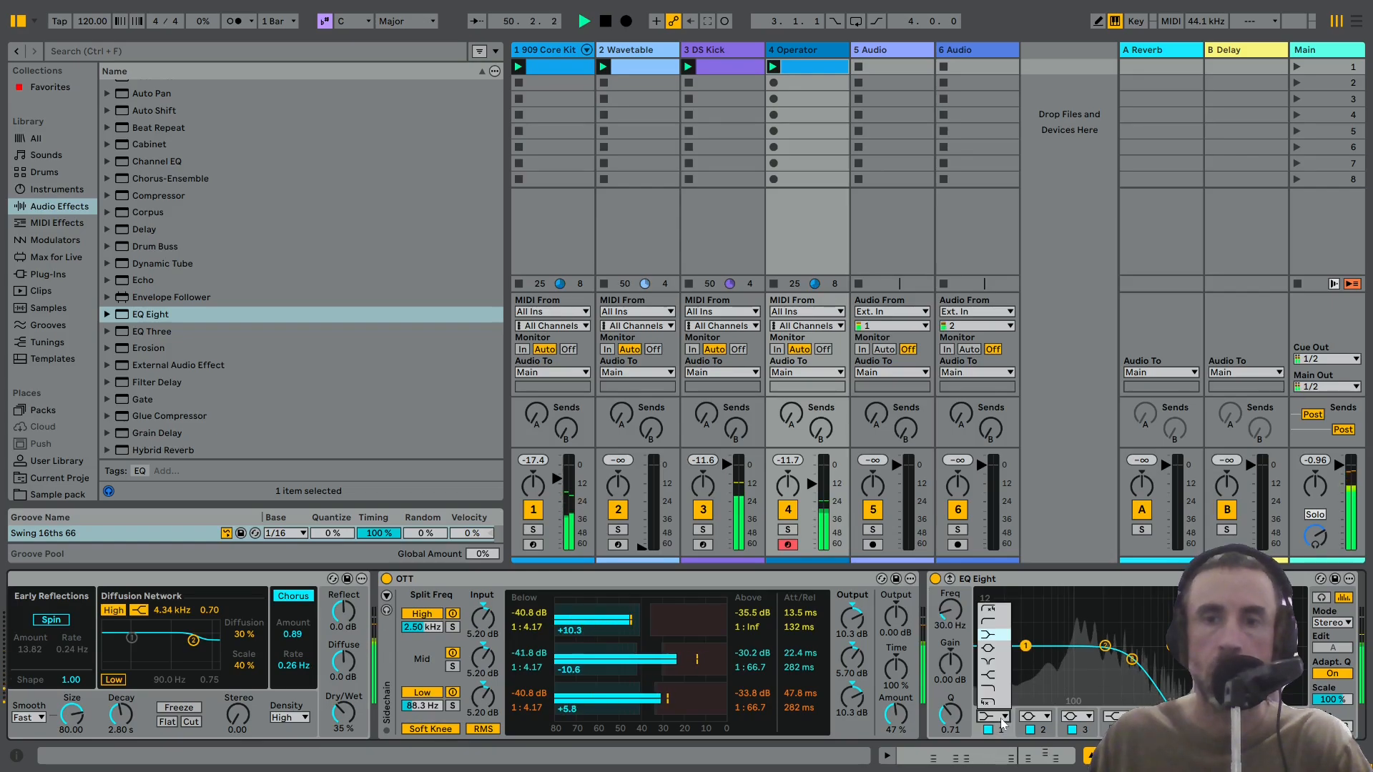
pyautogui.moveTo(1025, 658); pyautogui.dragTo(1096, 659)
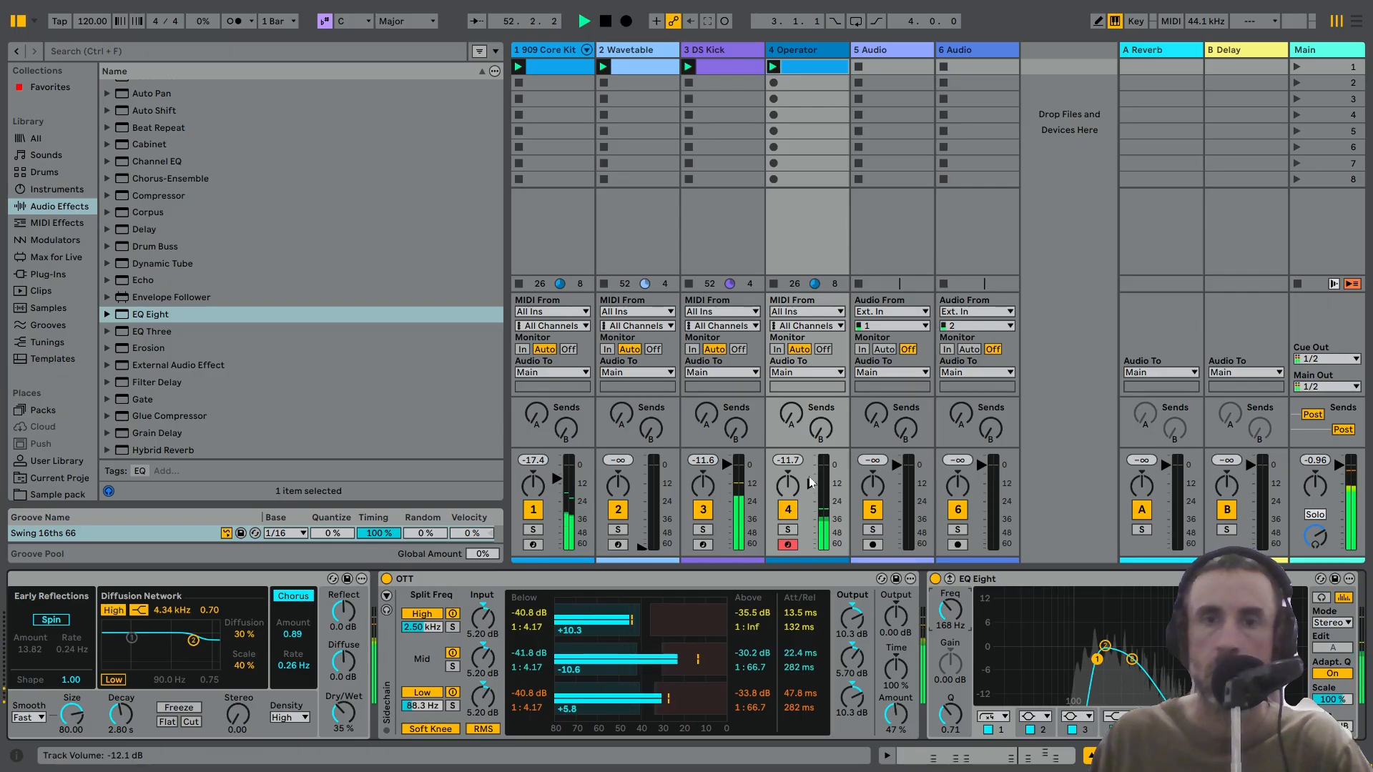
pyautogui.moveTo(812, 484); pyautogui.dragTo(809, 476)
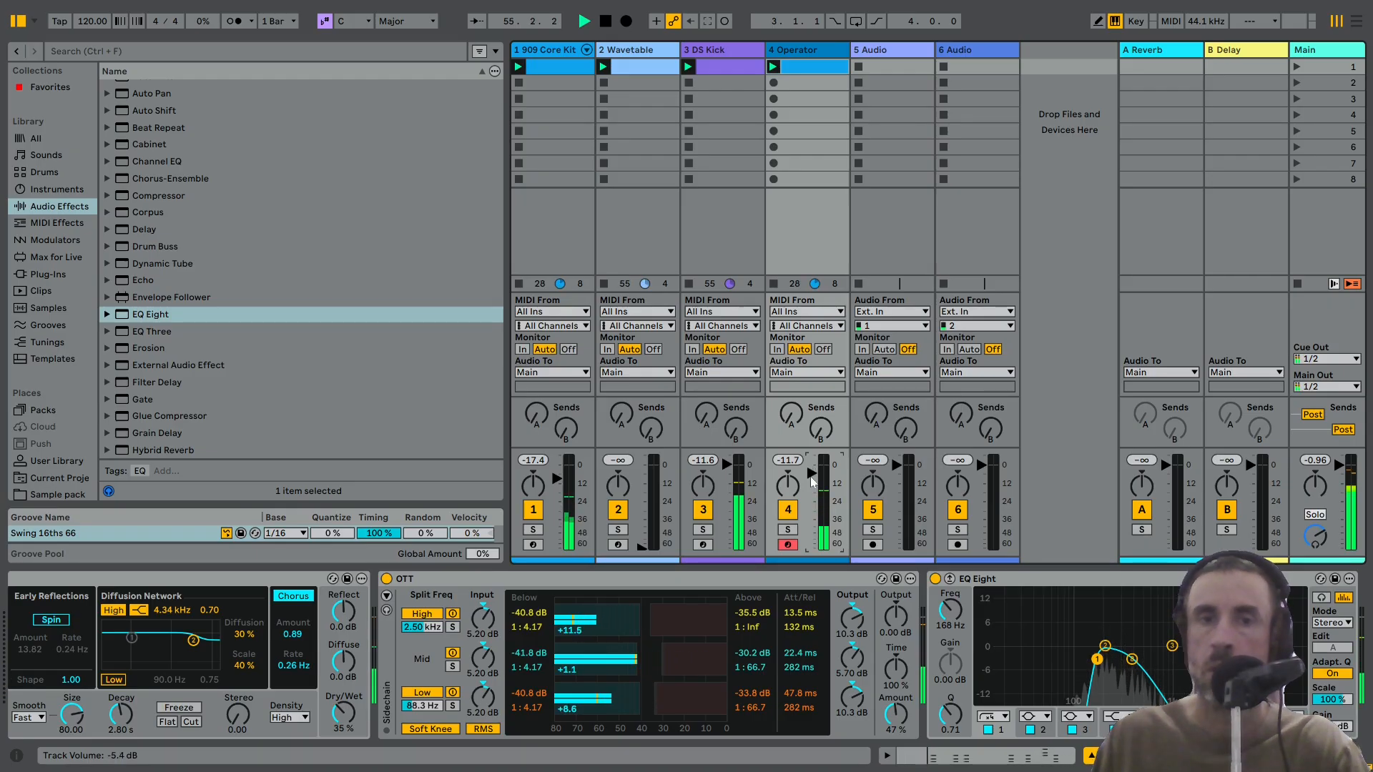
pyautogui.click(1166, 756)
pyautogui.moveTo(1165, 755); pyautogui.dragTo(1185, 755)
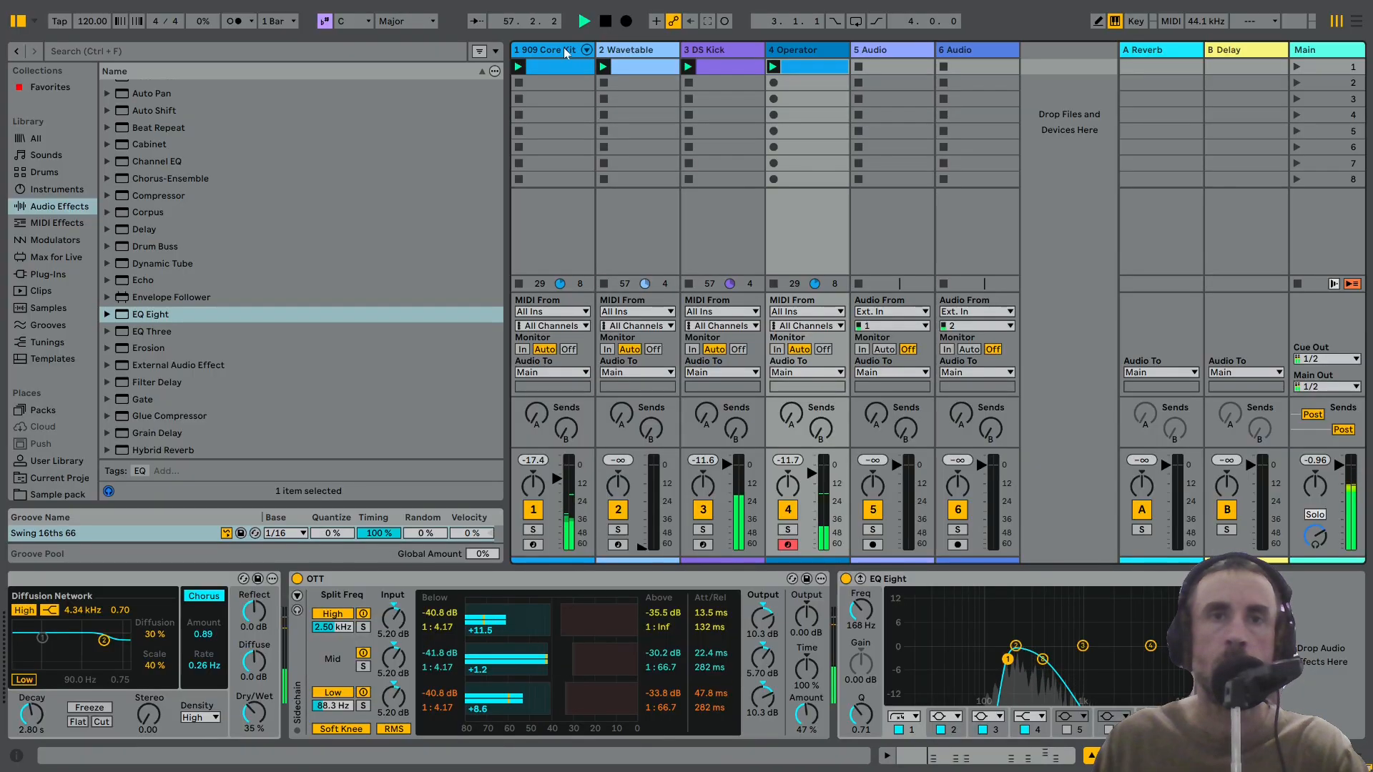
# Enable Ping Pong on the 909 Core Kit track's Delay and set that track's volume to -10.7 dB.
pyautogui.click(572, 50)
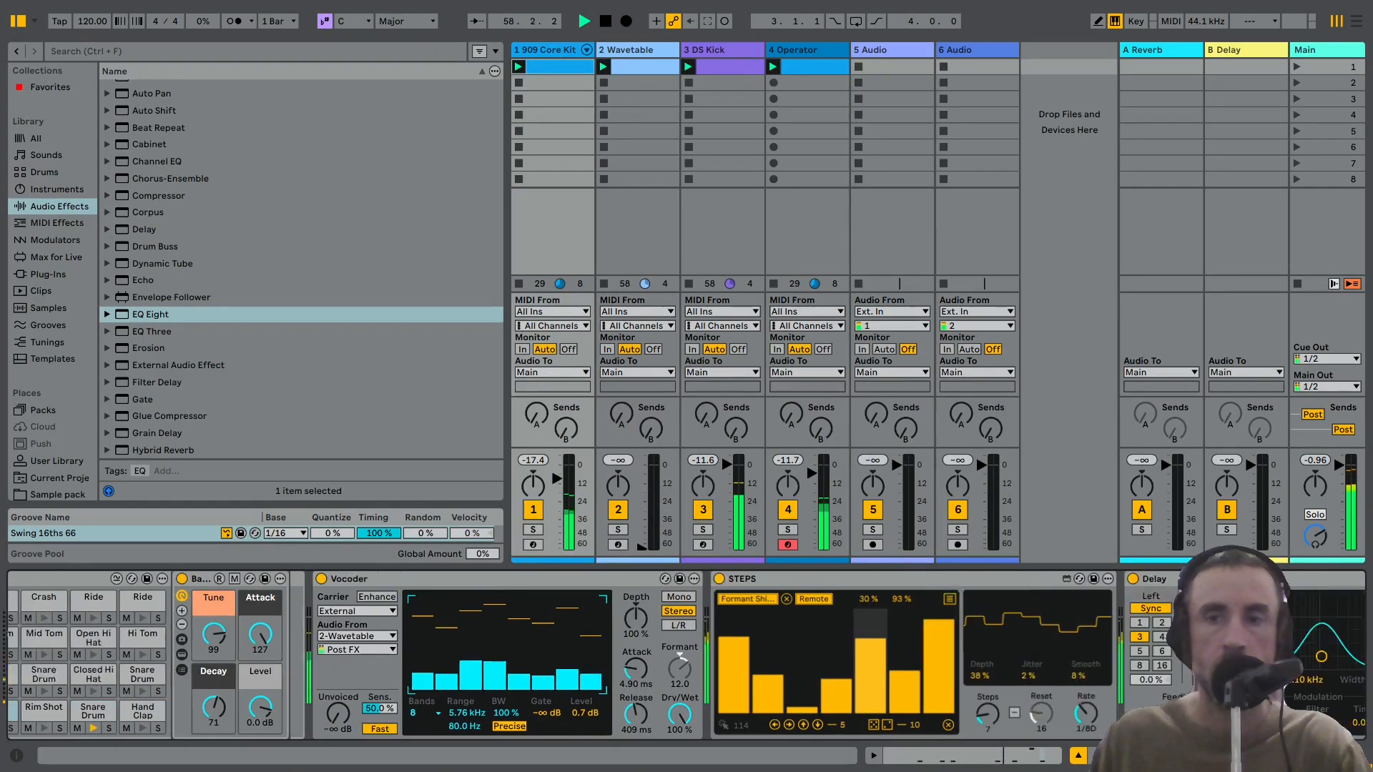
pyautogui.hscroll(10, 789, 746)
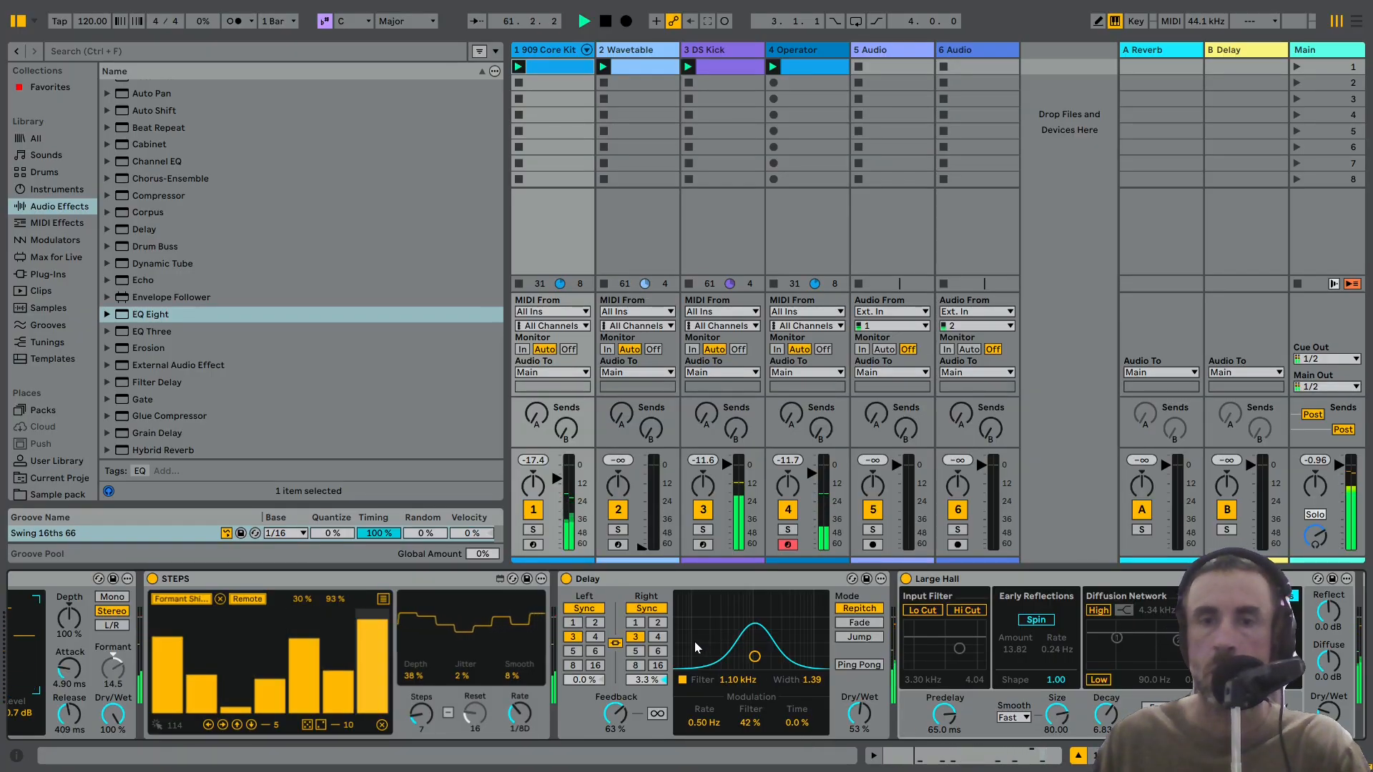
pyautogui.click(856, 668)
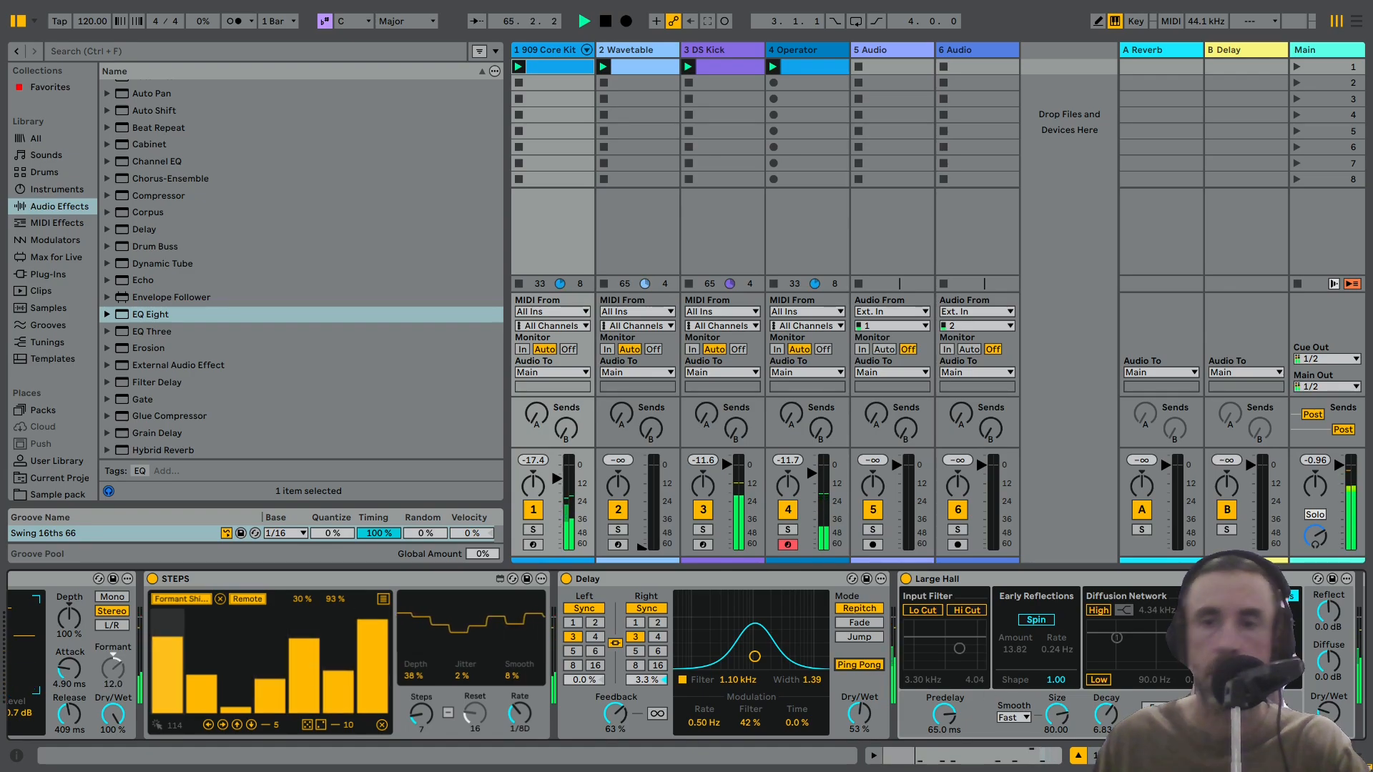
pyautogui.moveTo(559, 474); pyautogui.dragTo(558, 487)
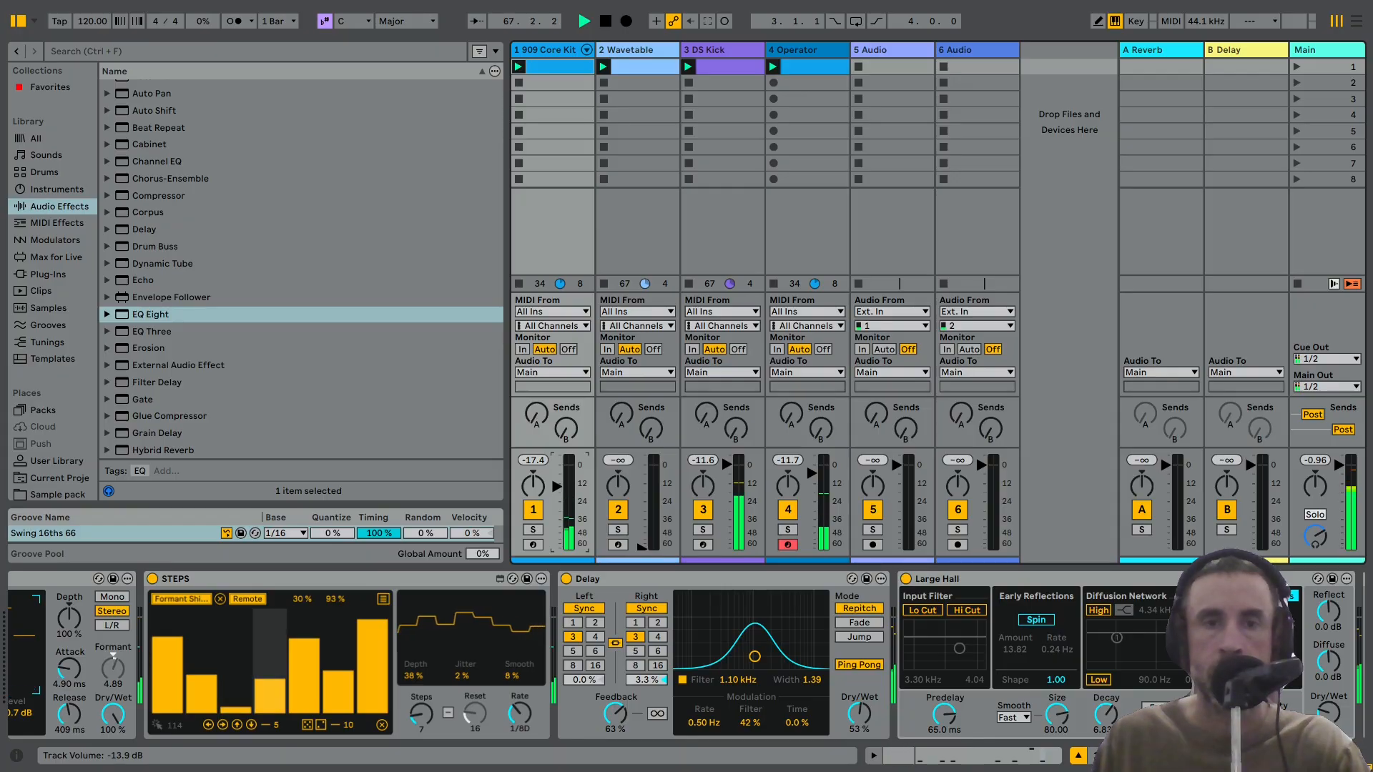
pyautogui.moveTo(558, 486); pyautogui.dragTo(557, 481)
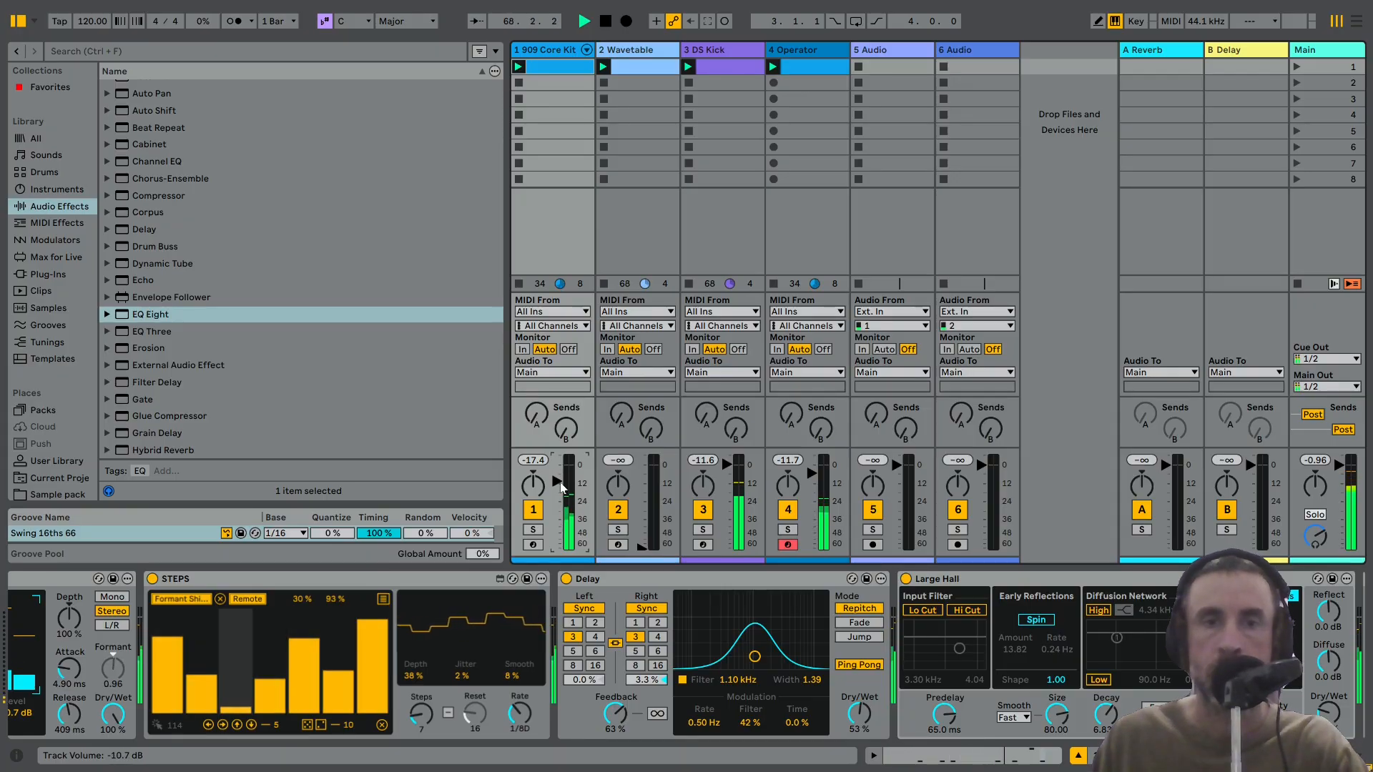
pyautogui.hscroll(10, 686, 654)
pyautogui.hscroll(6, 686, 655)
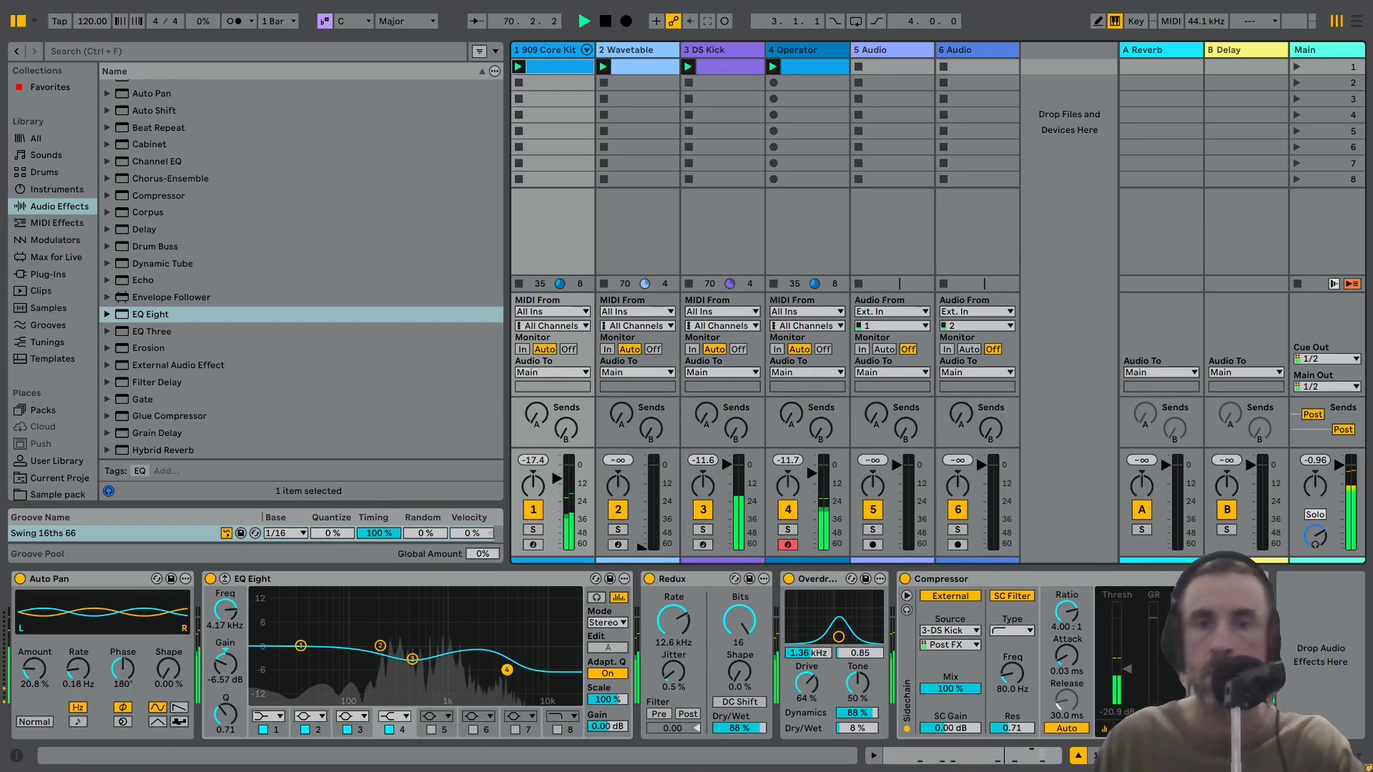
pyautogui.click(1337, 46)
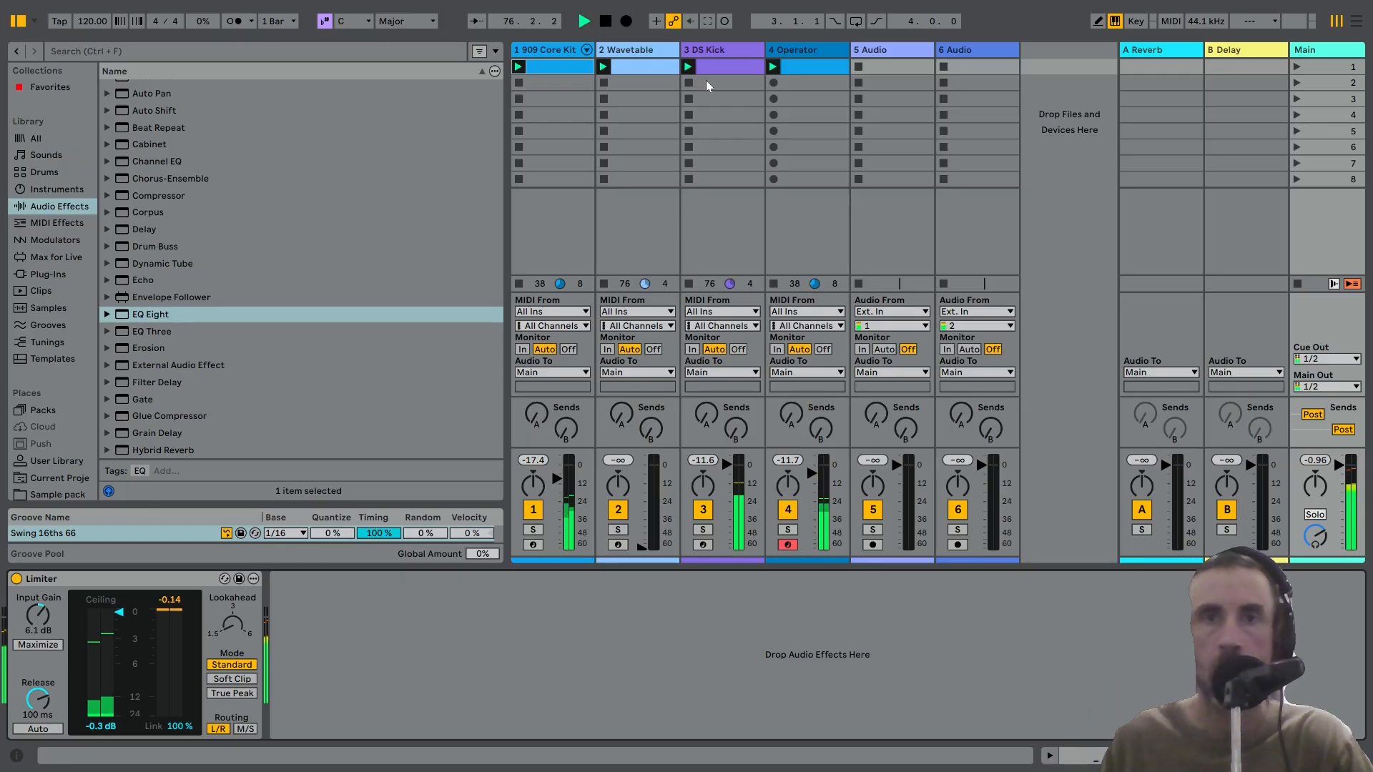
# Move the Operator track next to the 909 Core Kit track and group the two tracks.
pyautogui.click(795, 50)
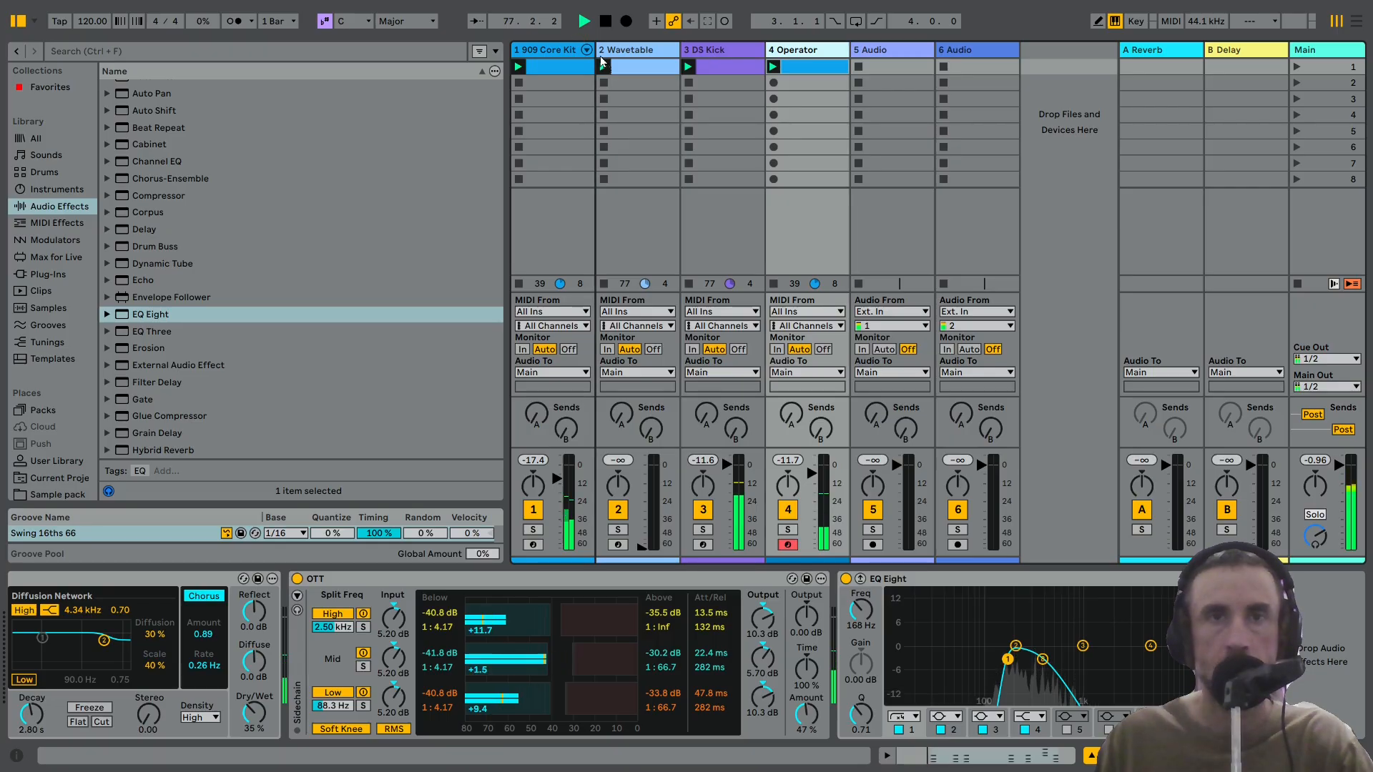
pyautogui.moveTo(601, 54); pyautogui.dragTo(599, 53)
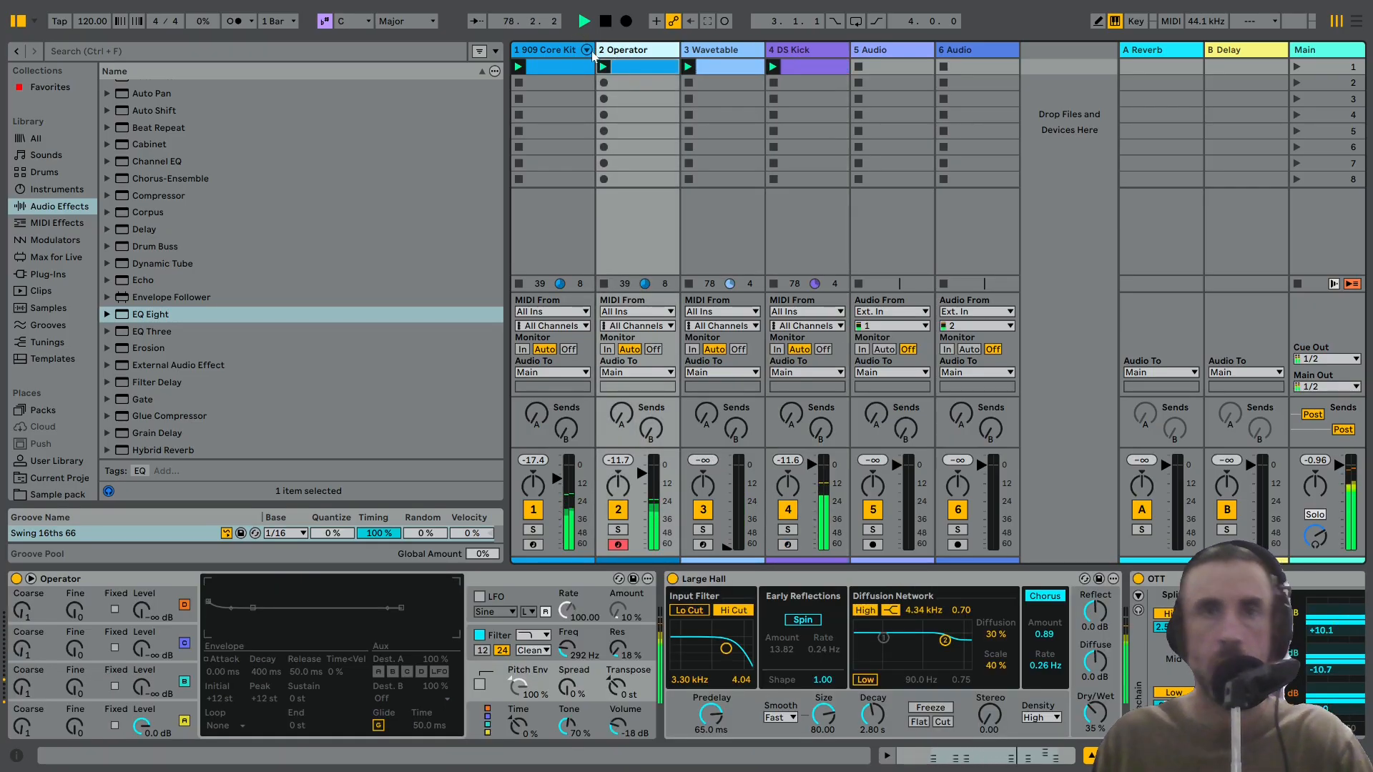
pyautogui.keyDown('shift'); pyautogui.click(569, 55); pyautogui.keyUp('shift')
pyautogui.hotkey('ctrl', 'g')
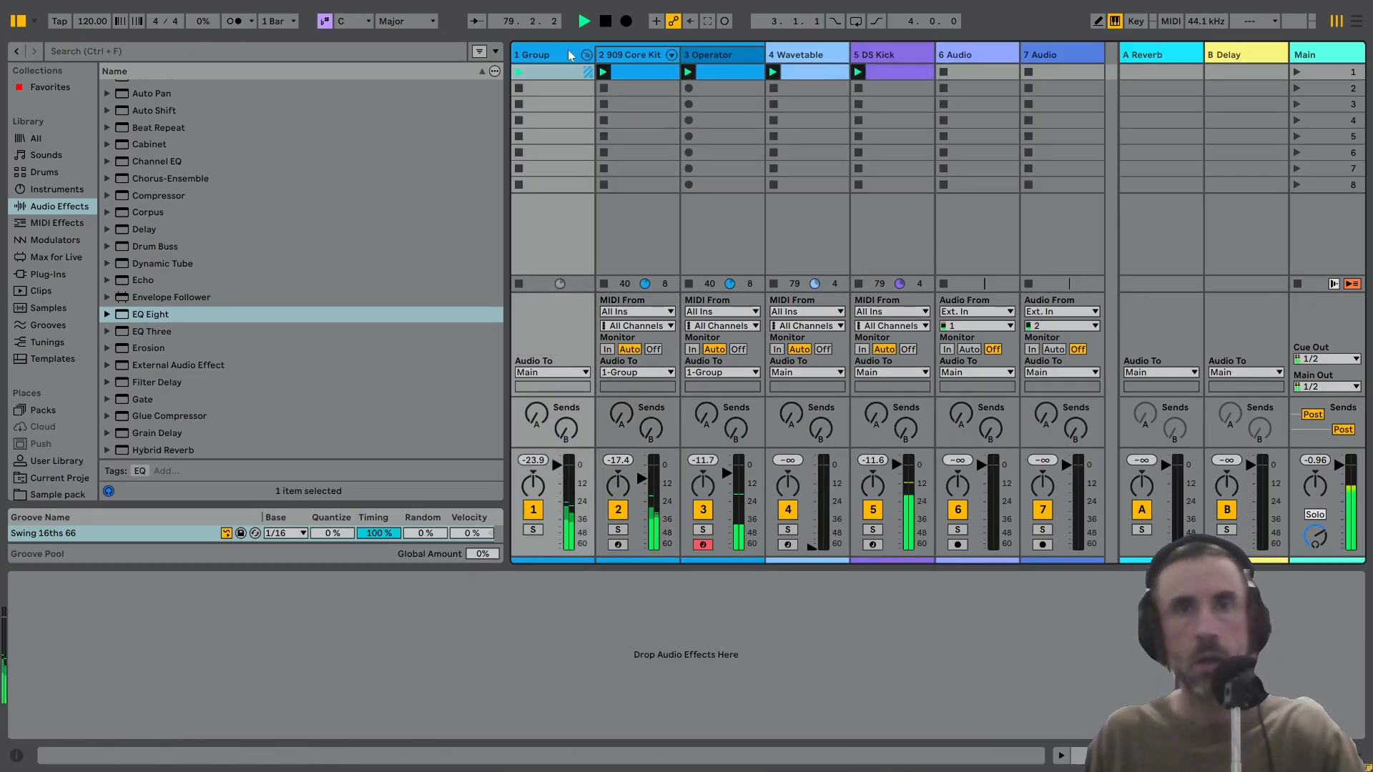
pyautogui.click(540, 57)
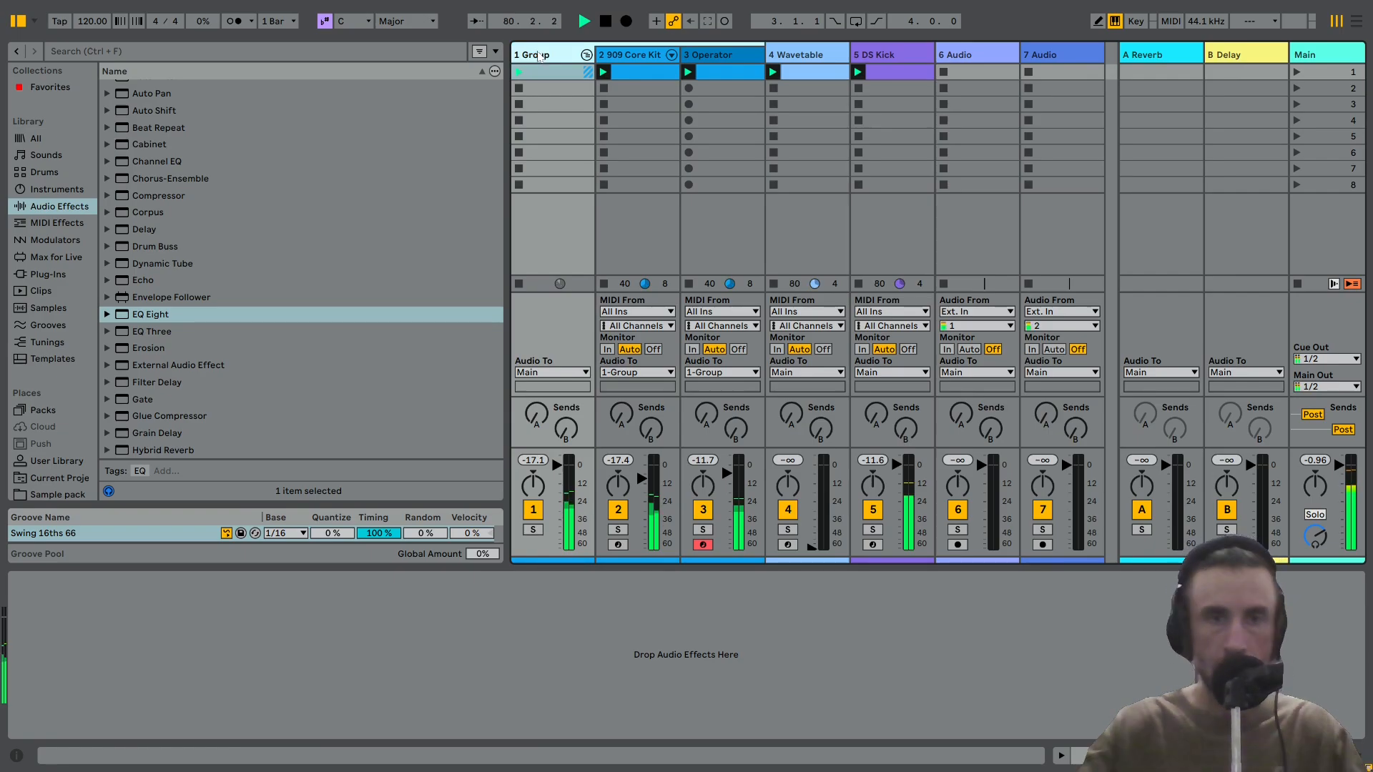
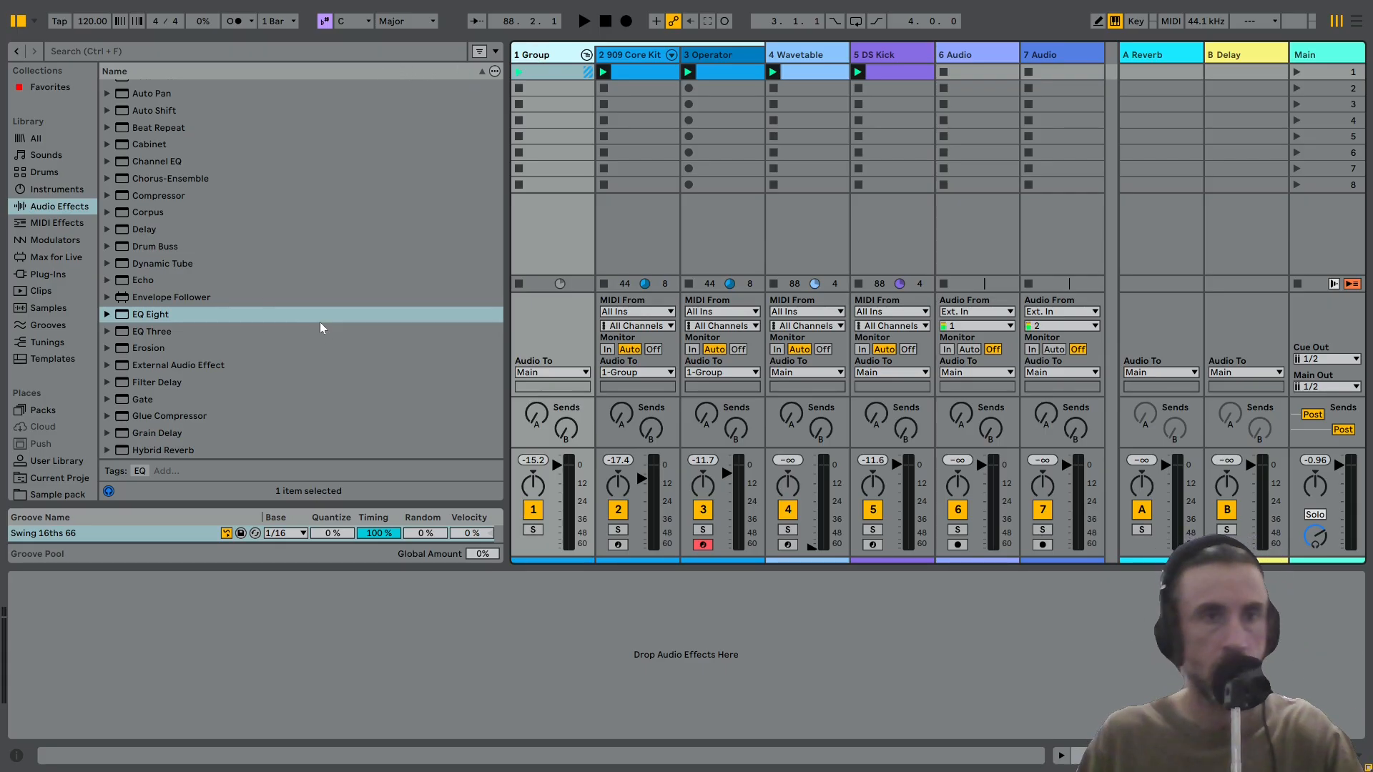
# Add Hybrid Reverb to the group track and set its Dry/Wet to 100 %.
pyautogui.scroll(-5, 320, 328)
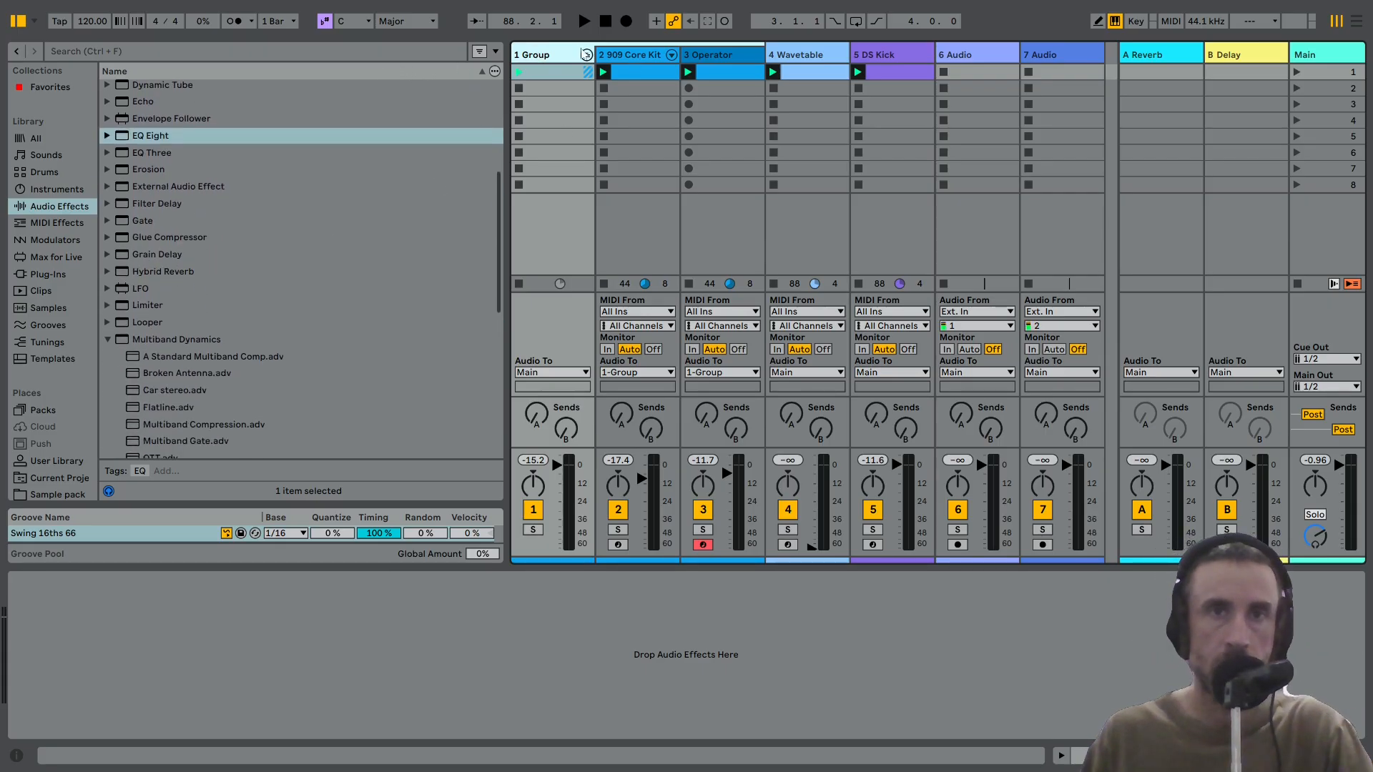
pyautogui.doubleClick(184, 276)
pyautogui.press('space')
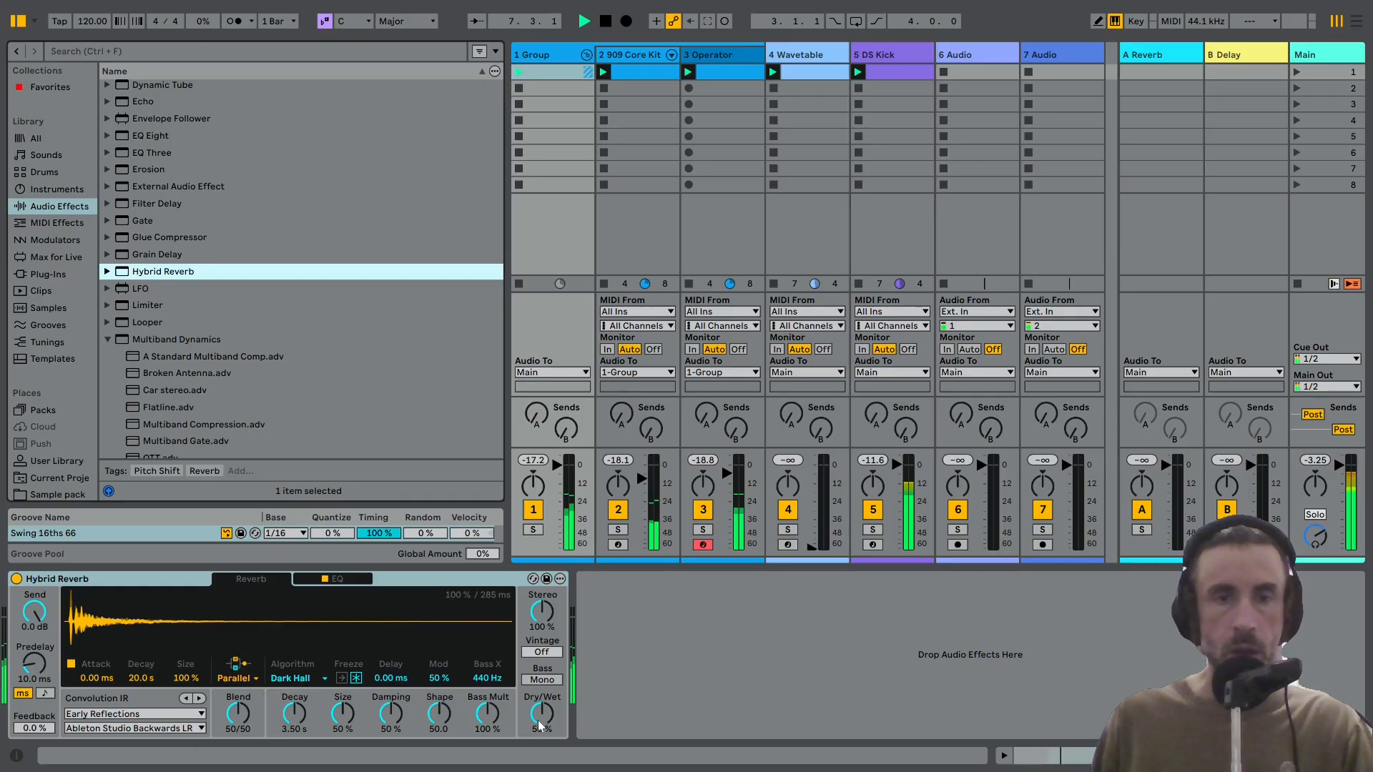
pyautogui.moveTo(539, 726); pyautogui.dragTo(539, 697)
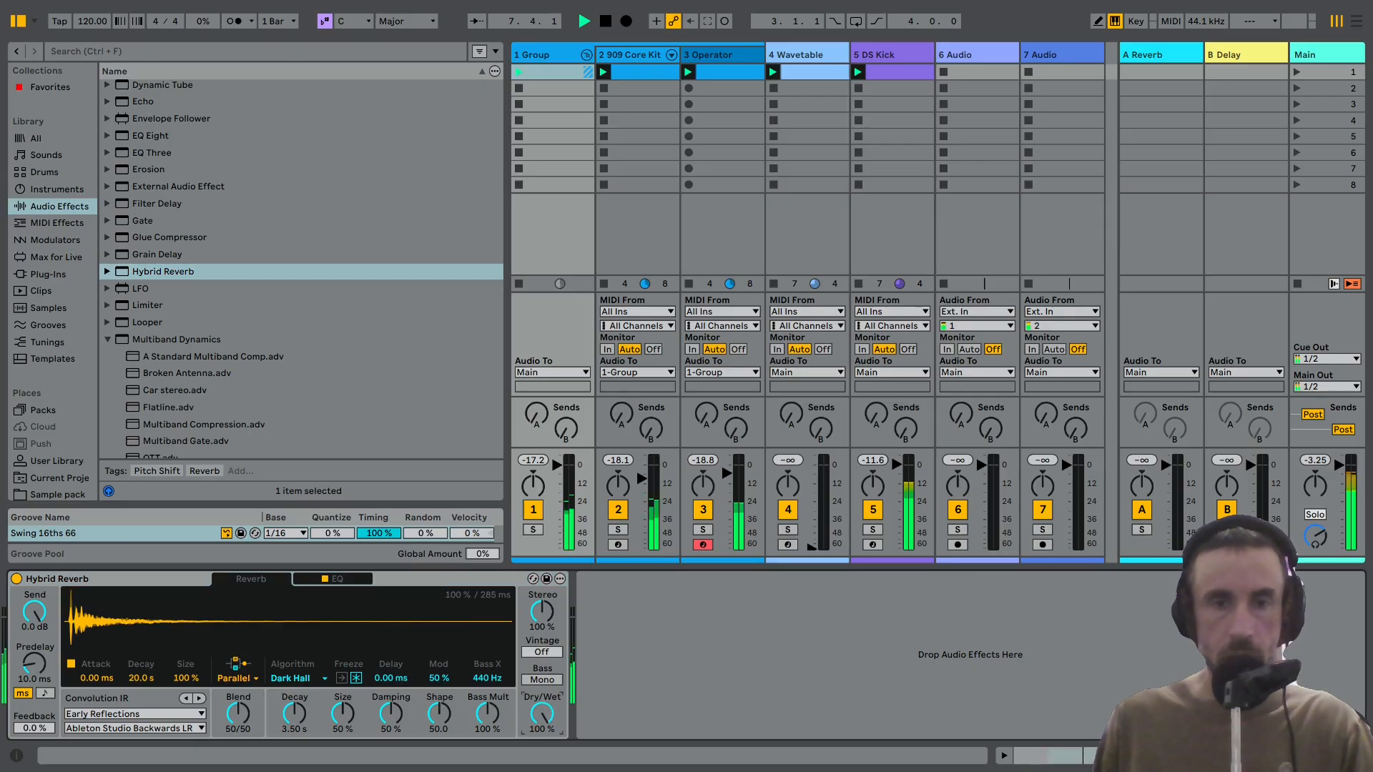
# Set Hybrid Reverb's Blend to 0/100, its Algorithm to Tides and Vintage to Old.
pyautogui.click(234, 679)
pyautogui.click(234, 684)
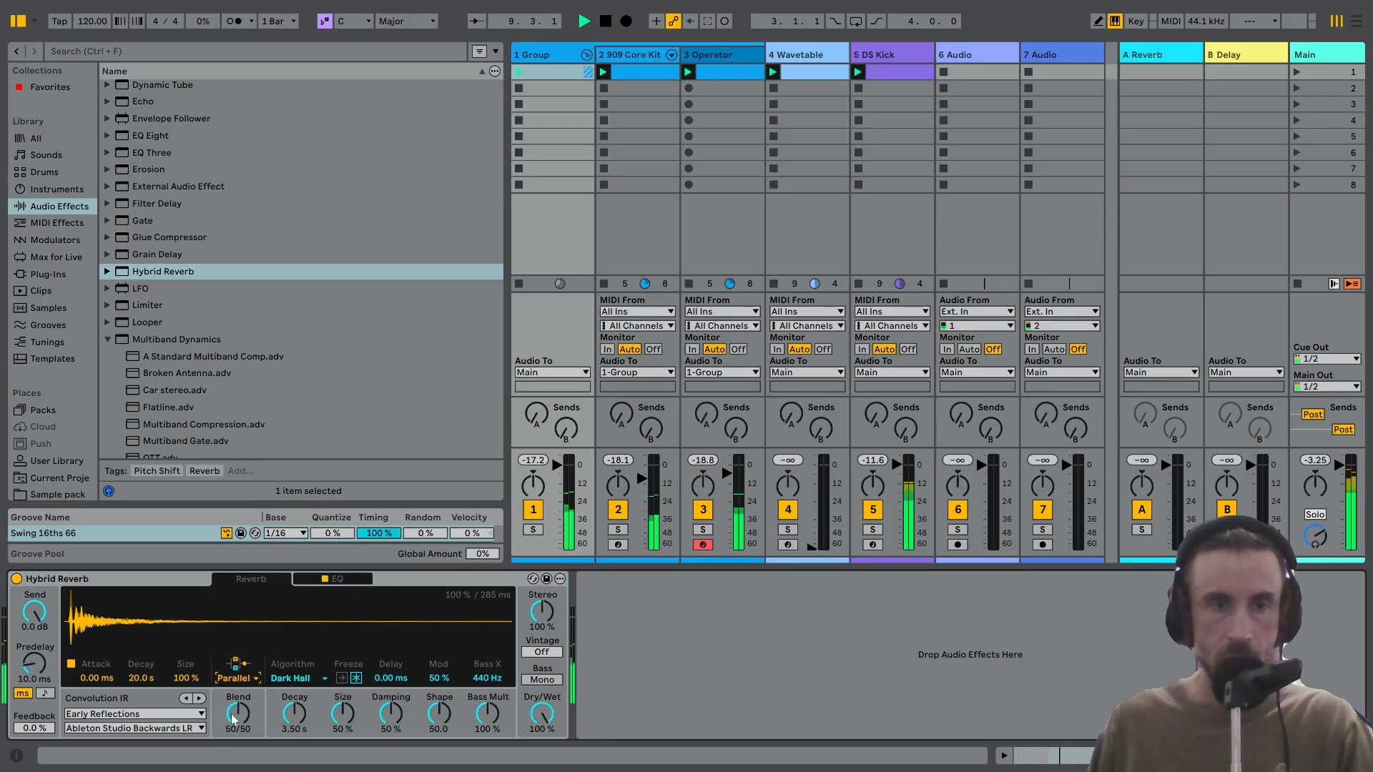
pyautogui.moveTo(232, 719); pyautogui.dragTo(233, 758)
pyautogui.click(291, 682)
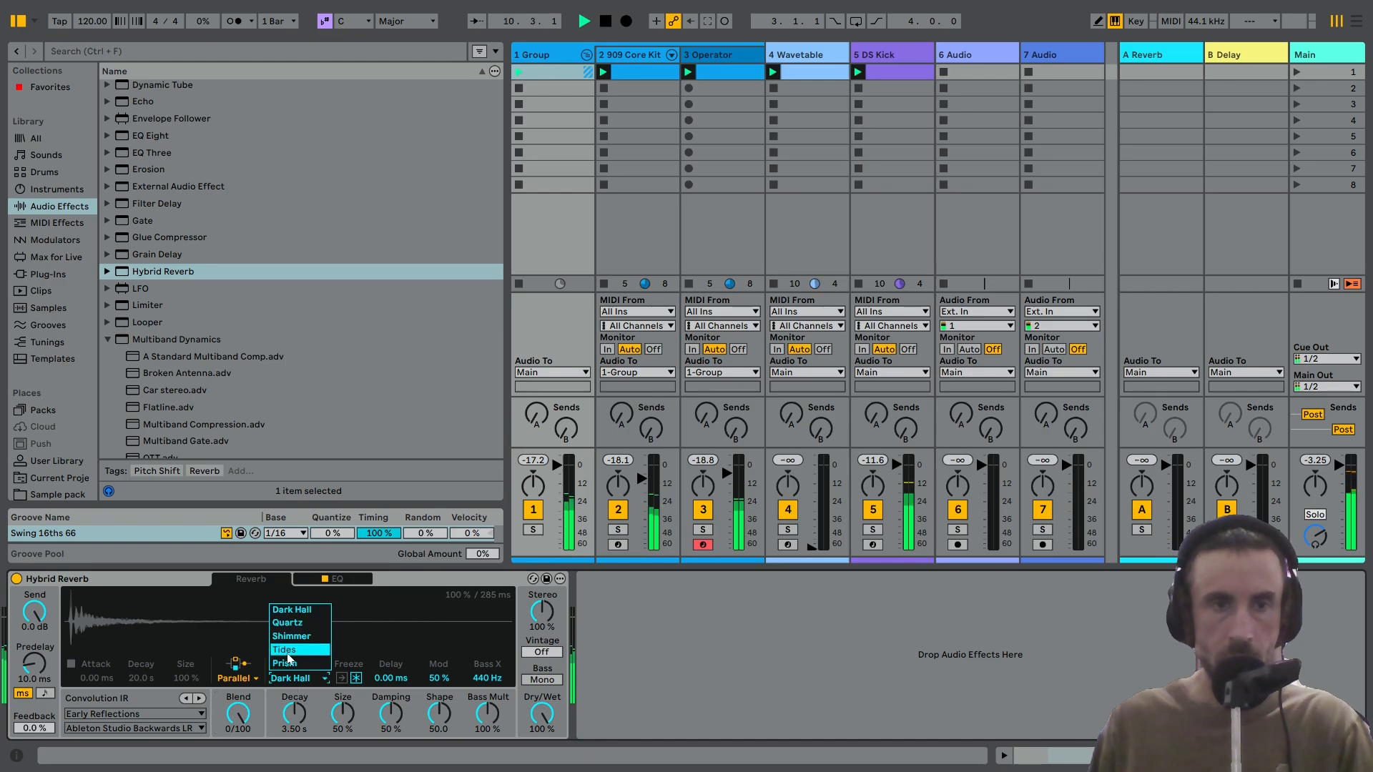
pyautogui.click(282, 653)
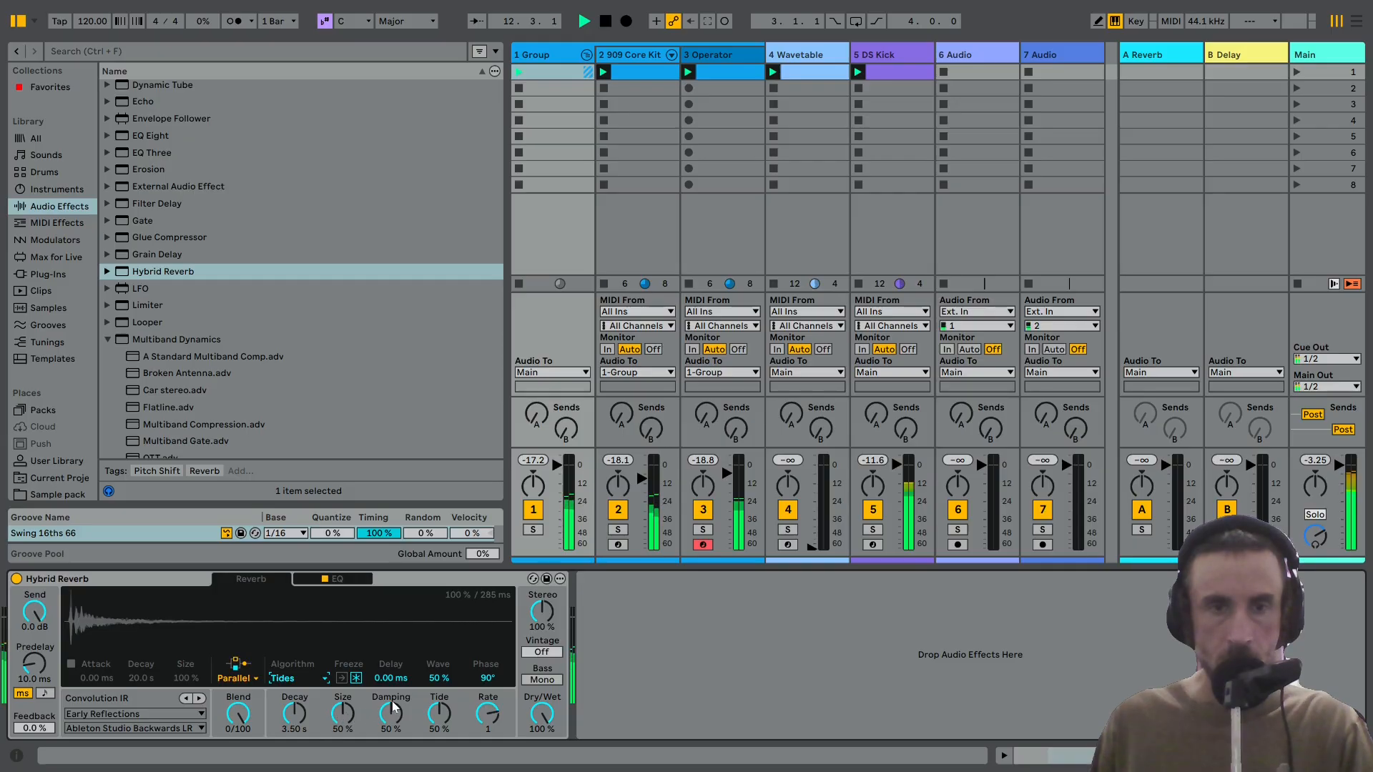
pyautogui.moveTo(542, 652); pyautogui.dragTo(542, 630)
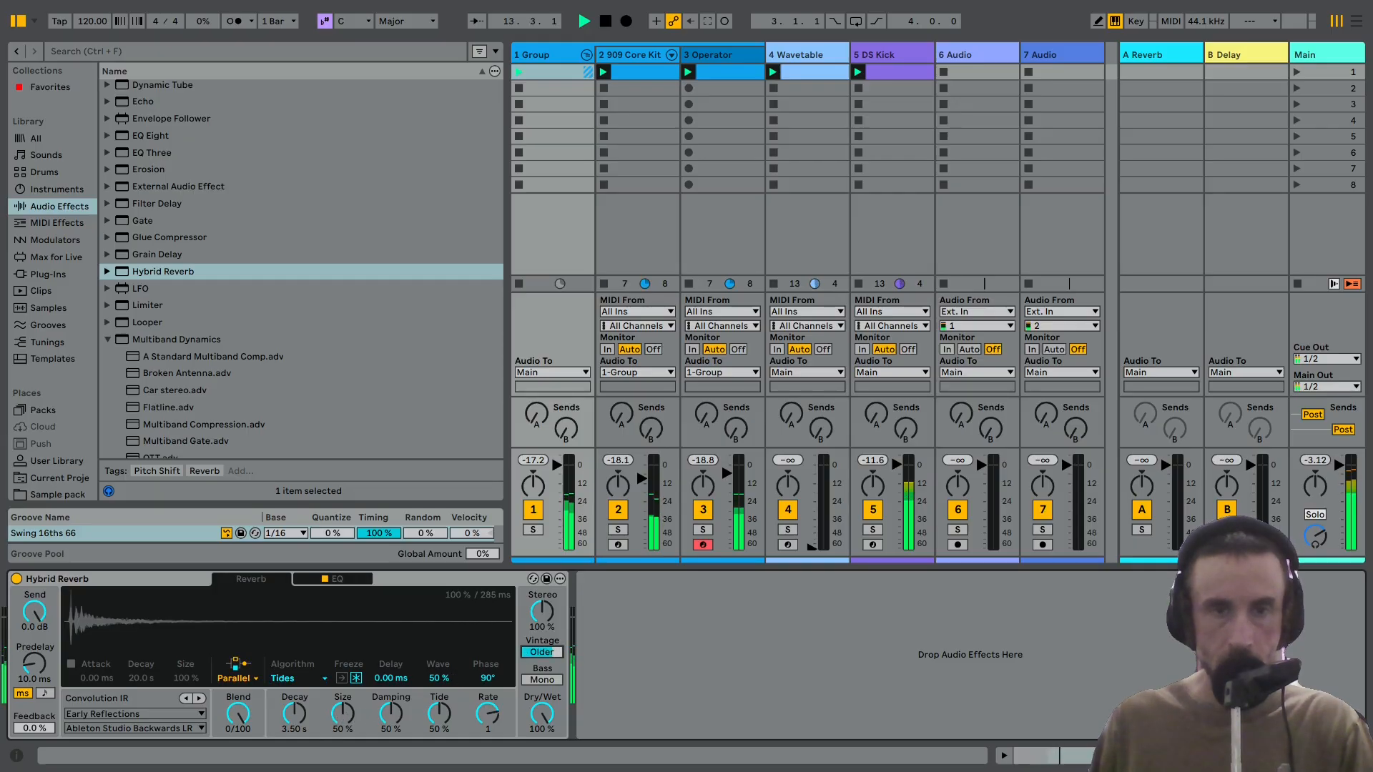
pyautogui.press('space')
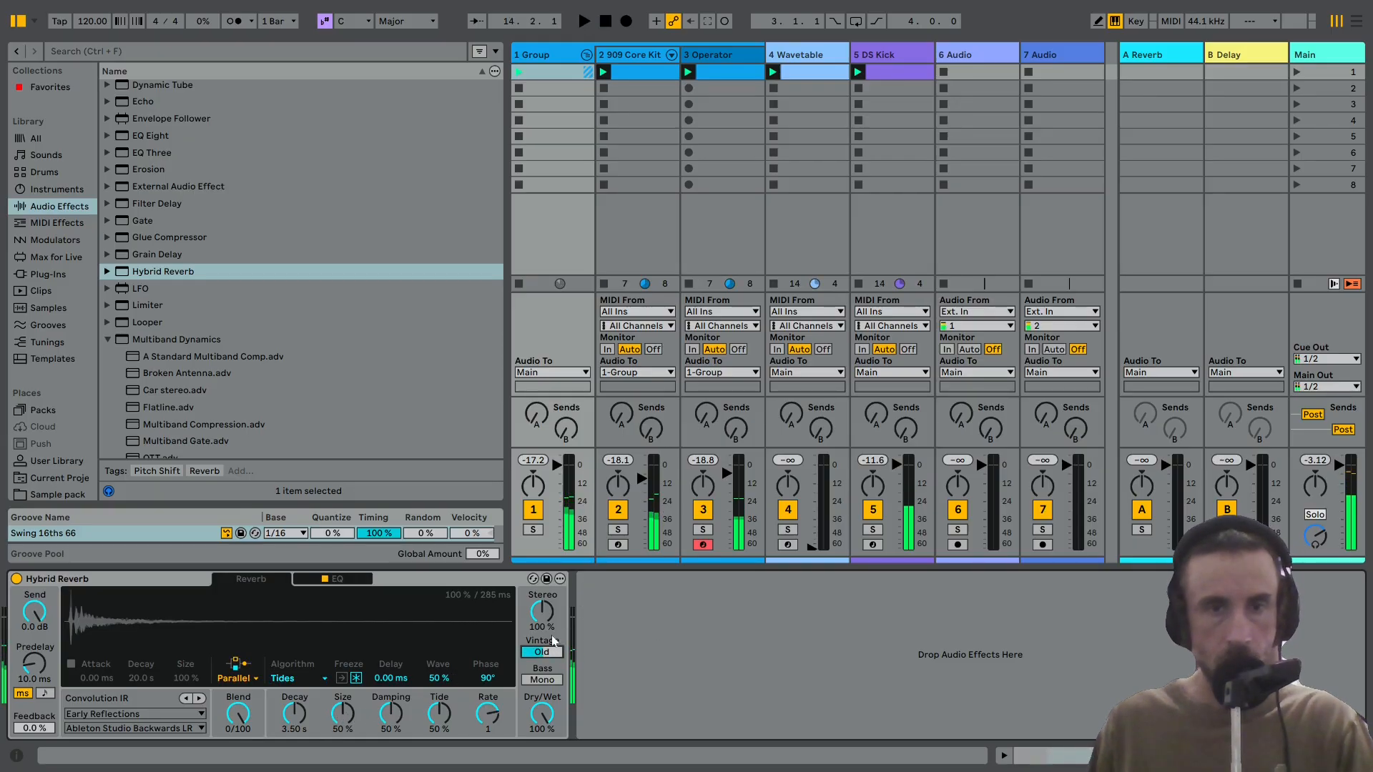
# Place a Utility with -23.0 dB Gain before Hybrid Reverb and a second Utility with 23.3 dB Gain after it.
pyautogui.scroll(-15, 114, 309)
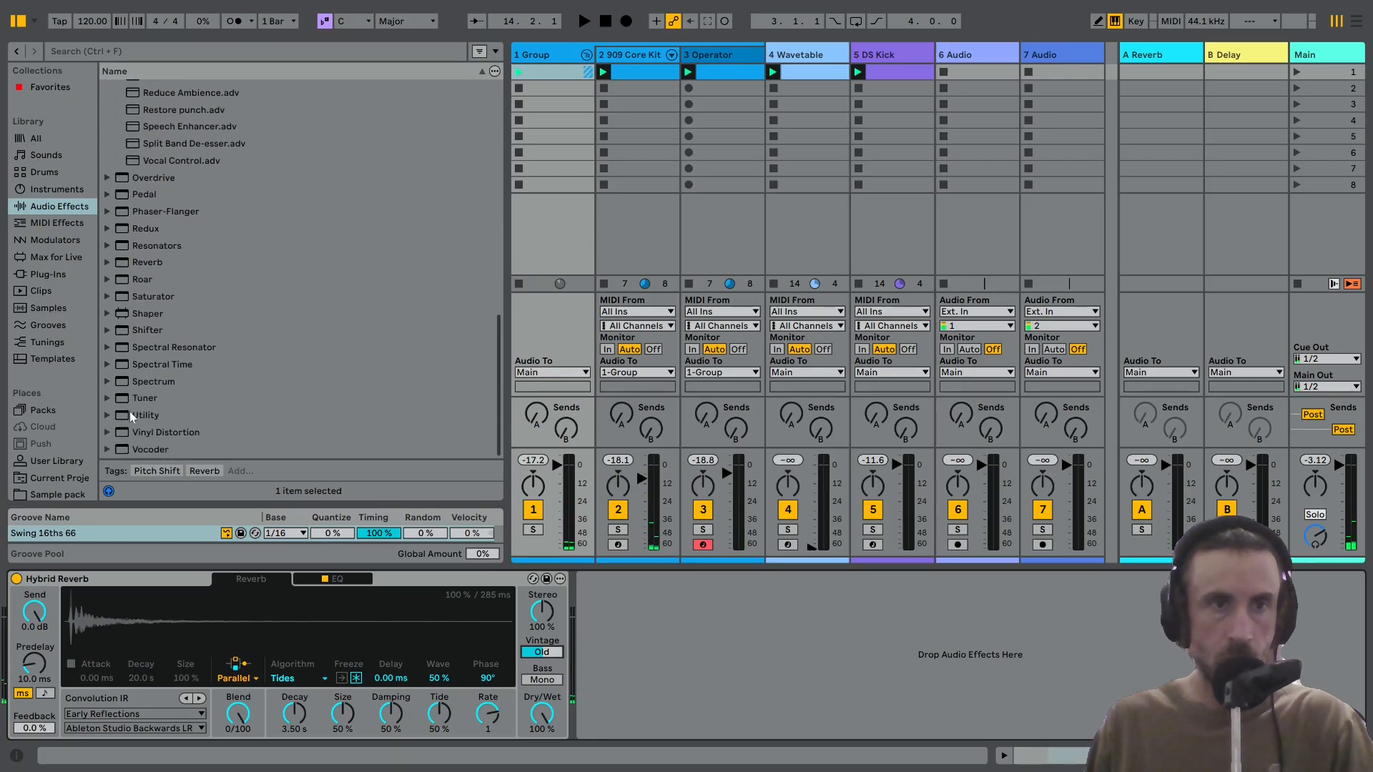
pyautogui.click(131, 416)
pyautogui.moveTo(83, 592); pyautogui.dragTo(83, 593)
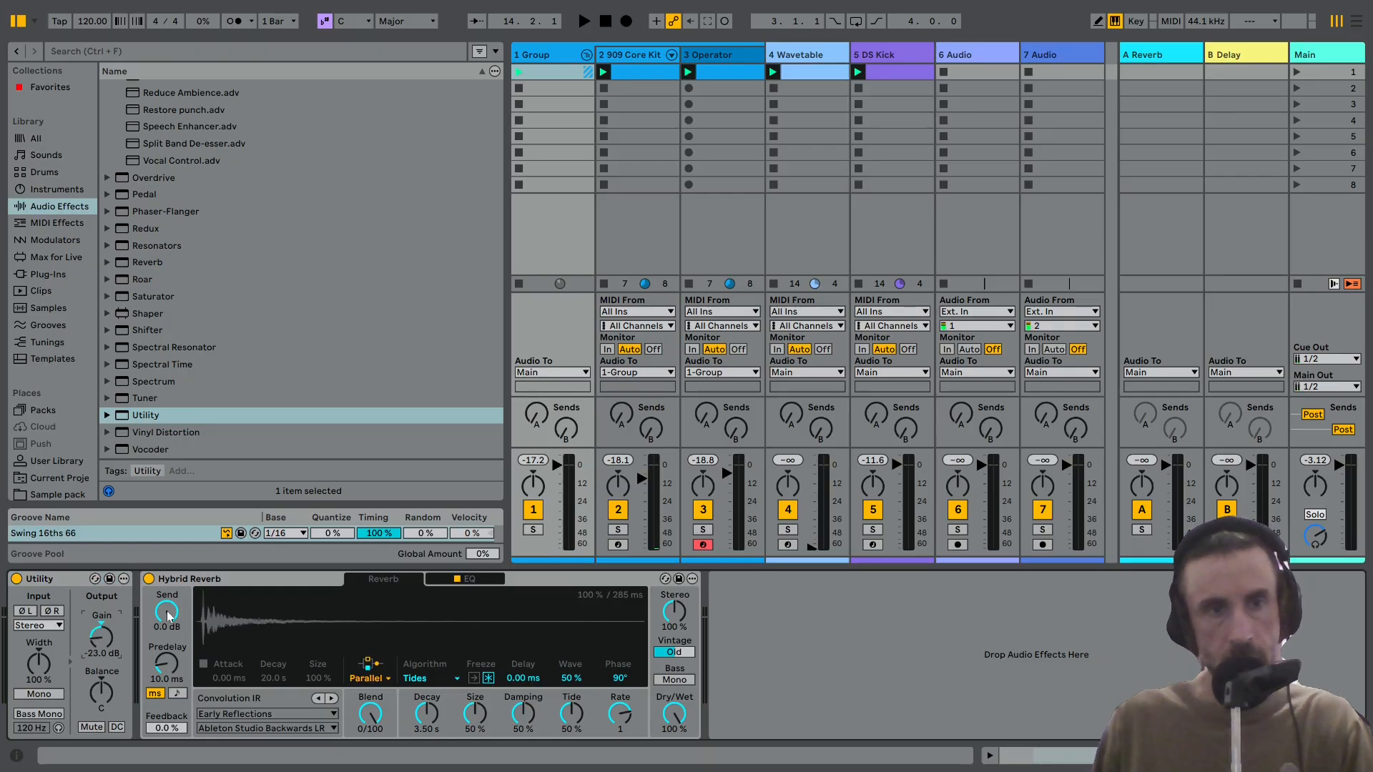
pyautogui.press('space')
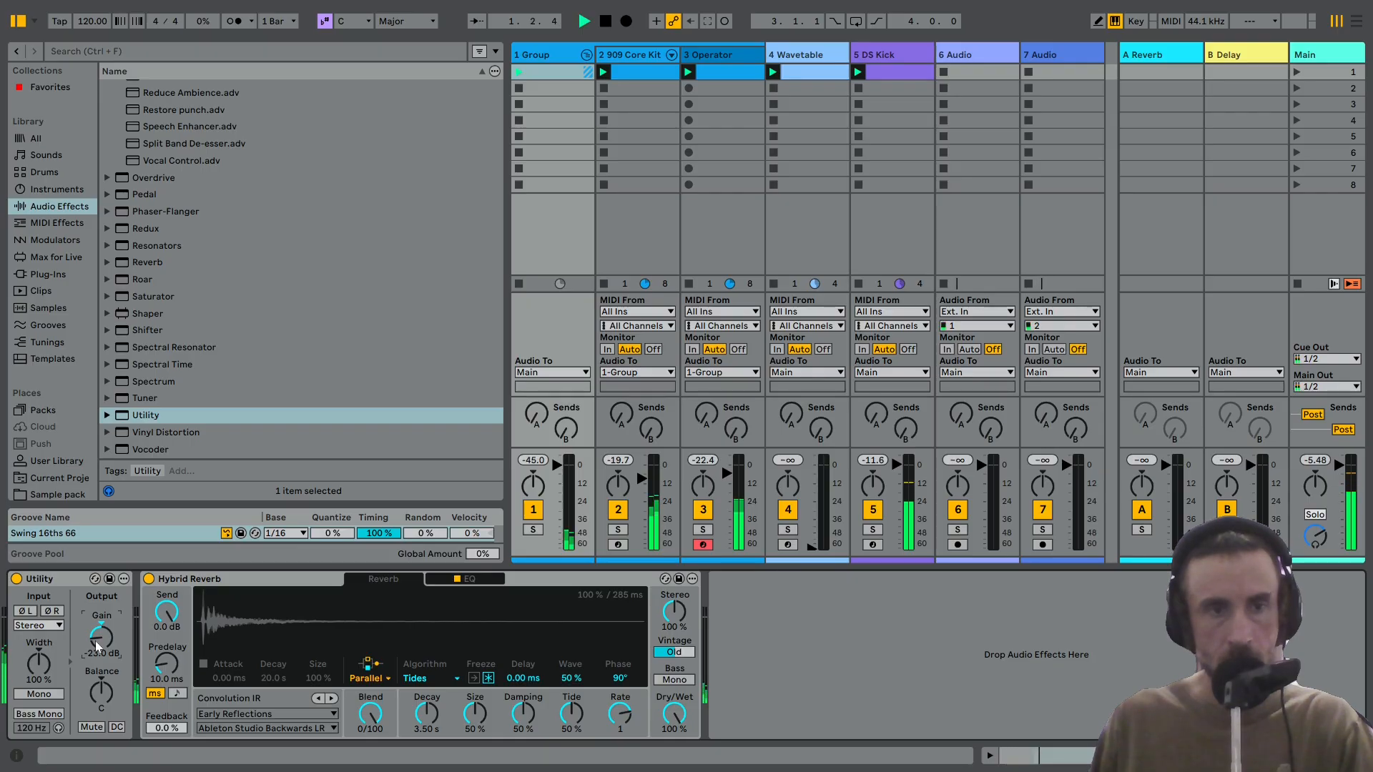
pyautogui.click(54, 579)
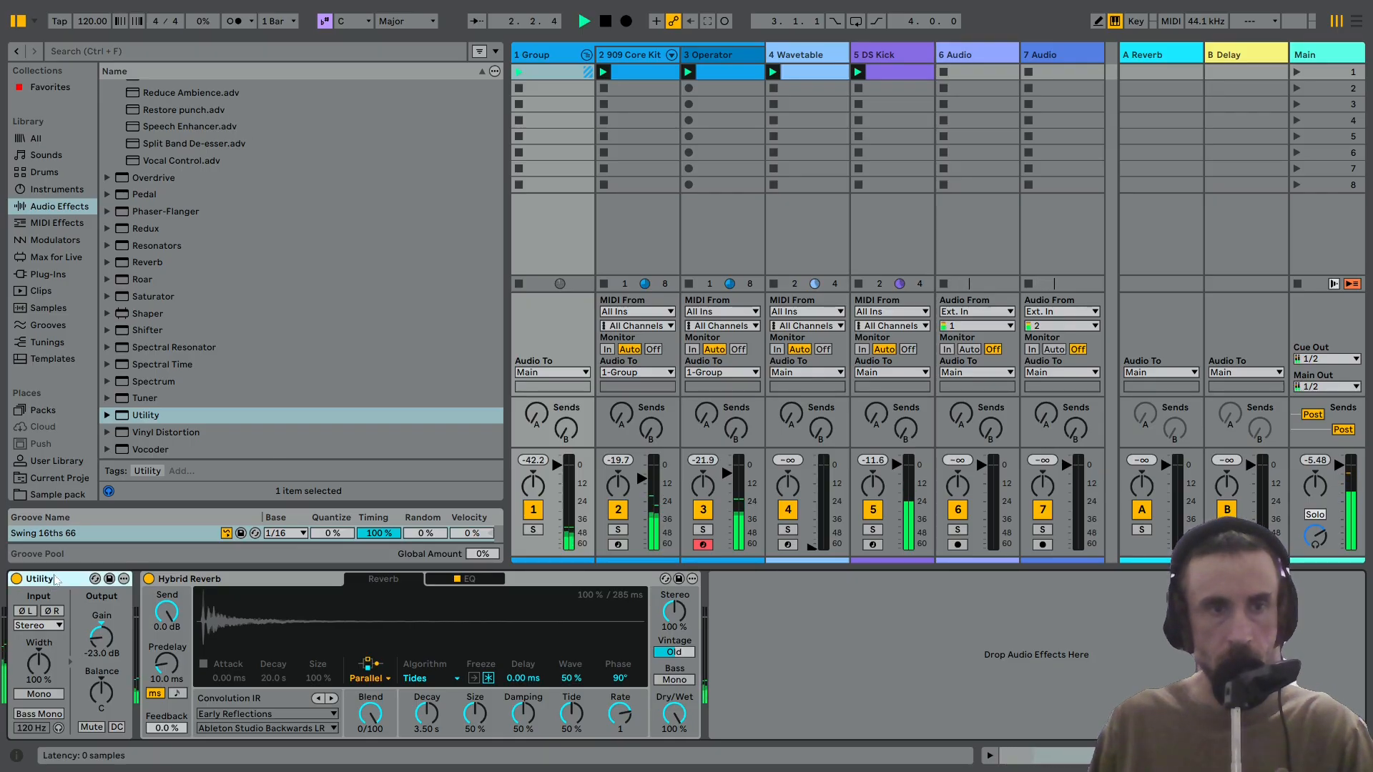
pyautogui.moveTo(54, 580); pyautogui.dragTo(807, 636)
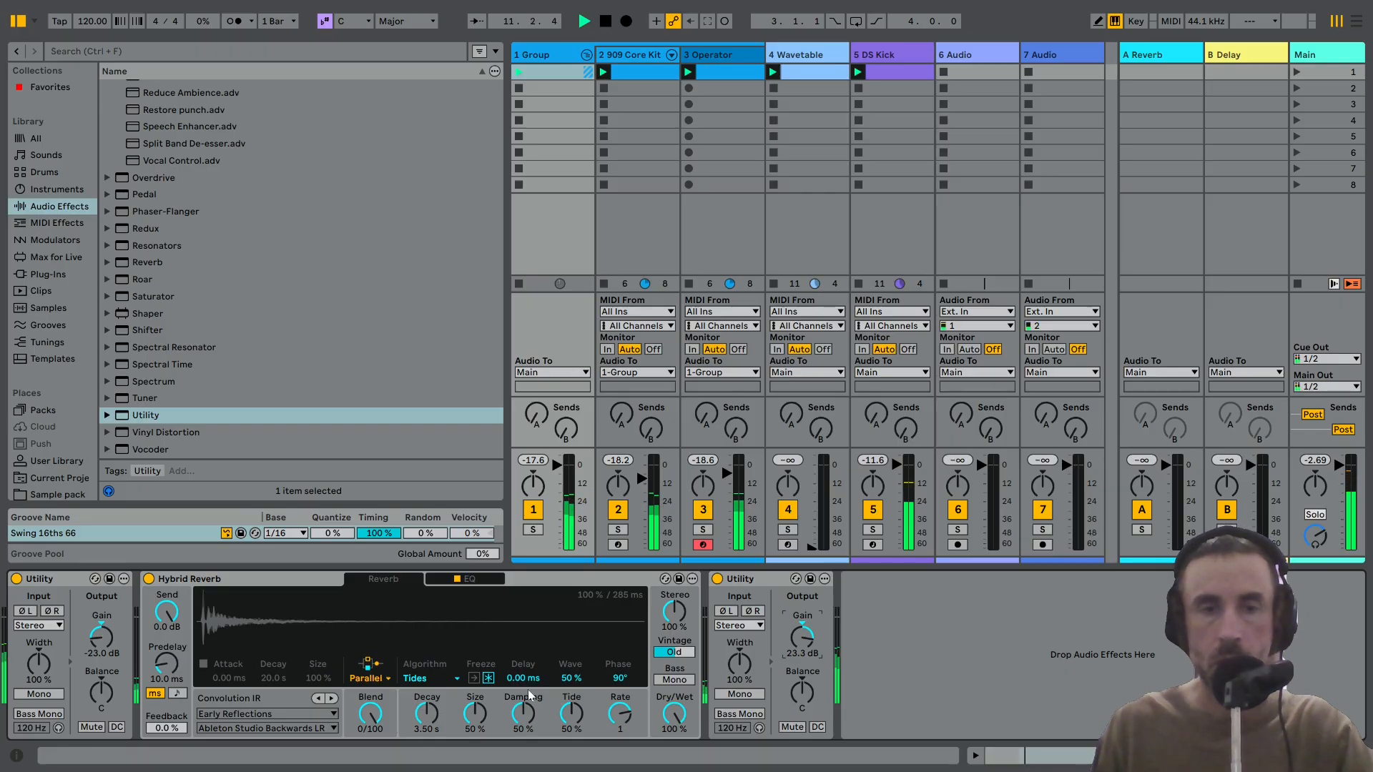
# Set Hybrid Reverb's Decay to 376 ms, Size to 46 %, Damping to 13 %, Tide to 87 %, Phase to 148° and Rate to 1/2 D.
pyautogui.moveTo(427, 713); pyautogui.dragTo(426, 770)
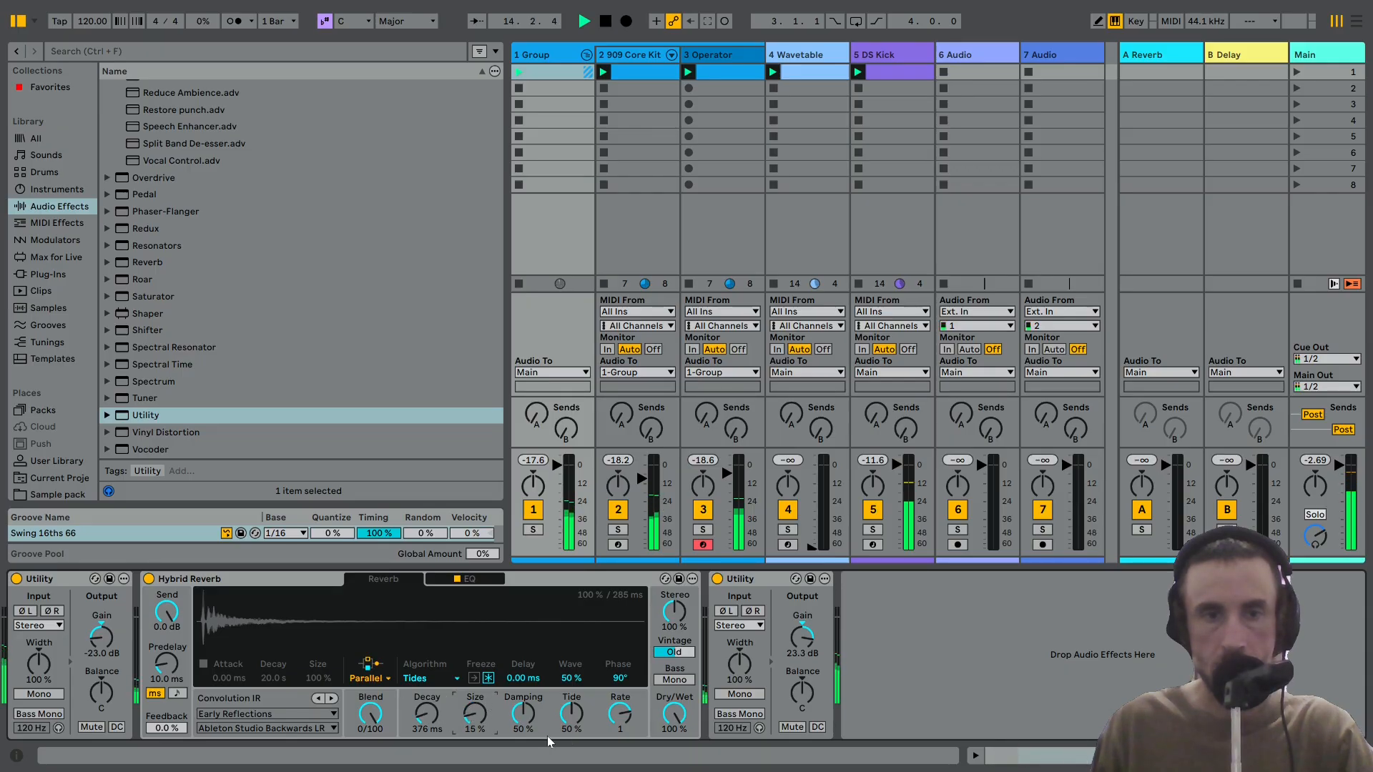
pyautogui.moveTo(529, 722); pyautogui.dragTo(571, 712)
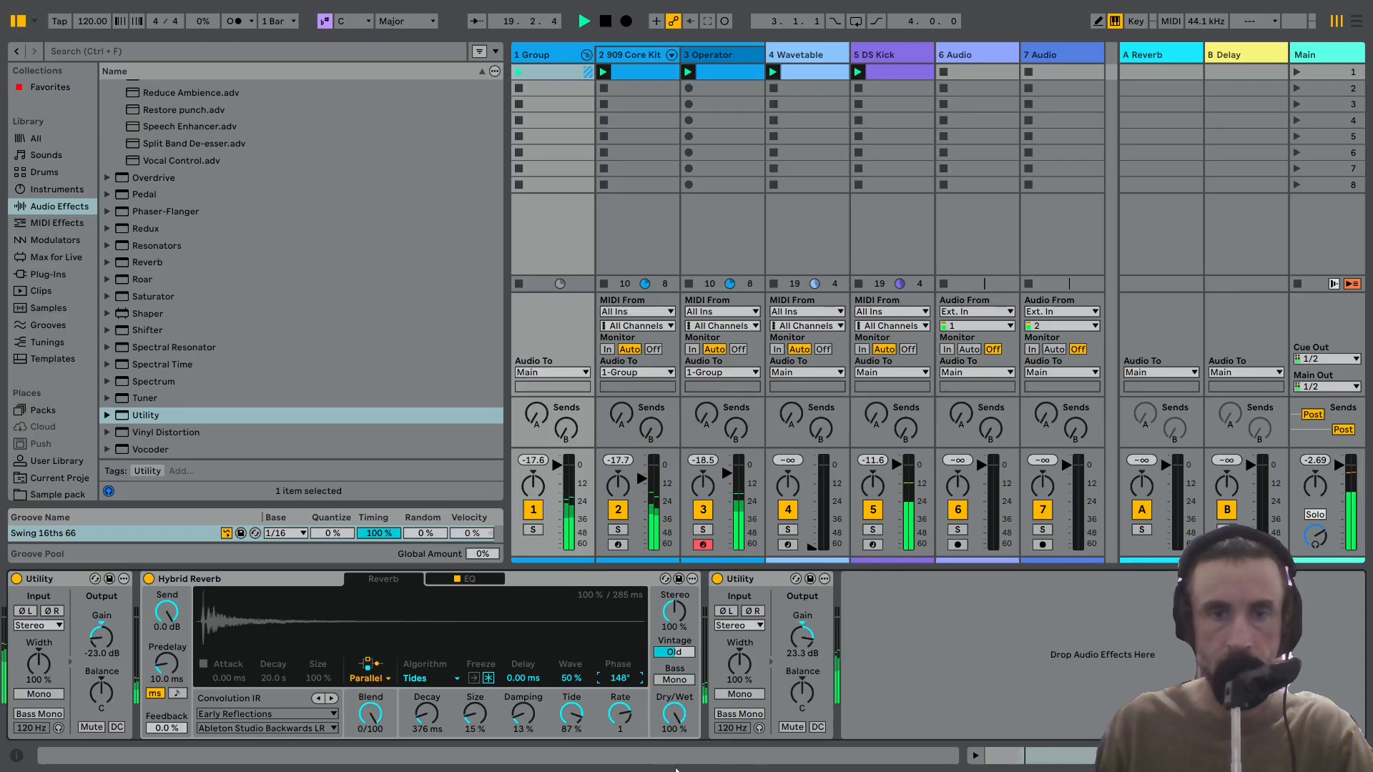
pyautogui.moveTo(620, 714); pyautogui.dragTo(620, 720)
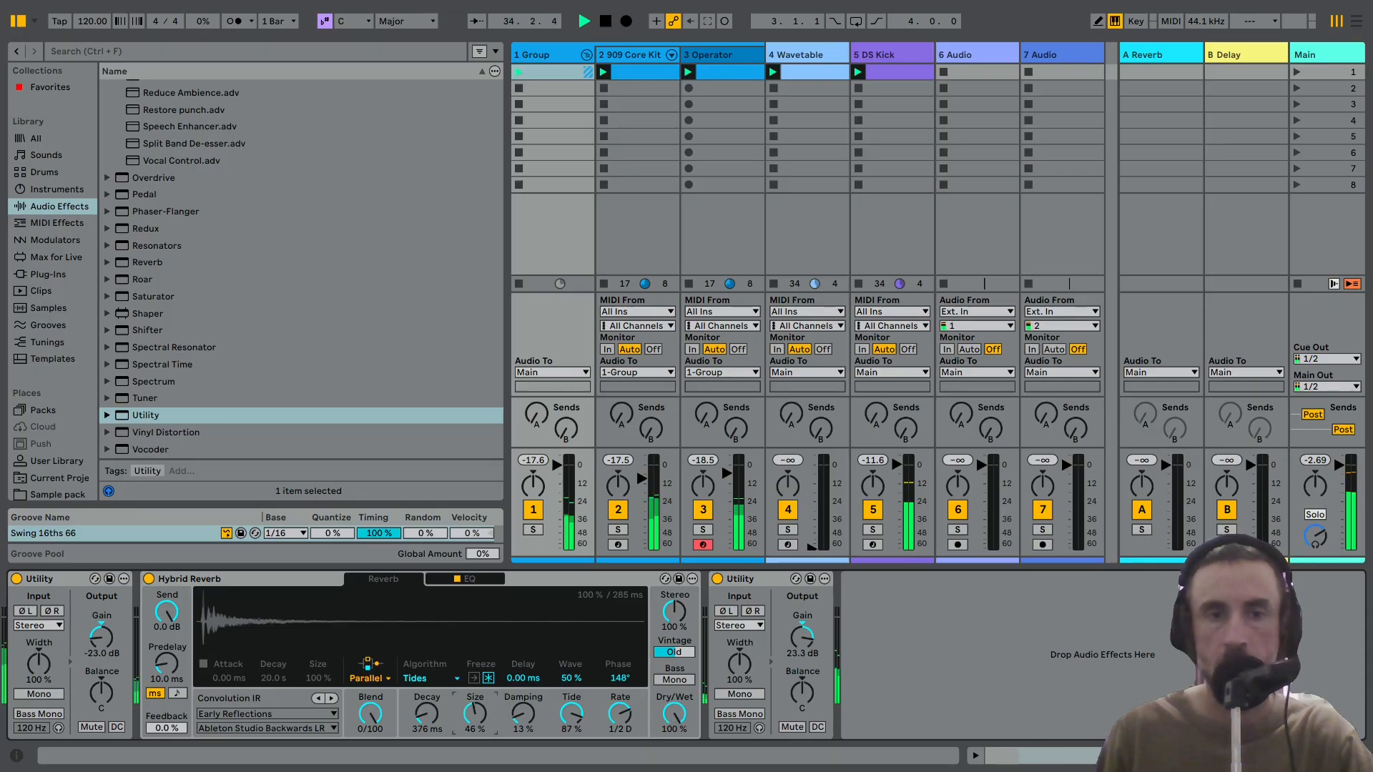
# Set Hybrid Reverb's Size to 15 % and its Dry/Wet to 25 %, with the second Utility's Gain at 23.3 dB.
pyautogui.moveTo(472, 718); pyautogui.dragTo(427, 766)
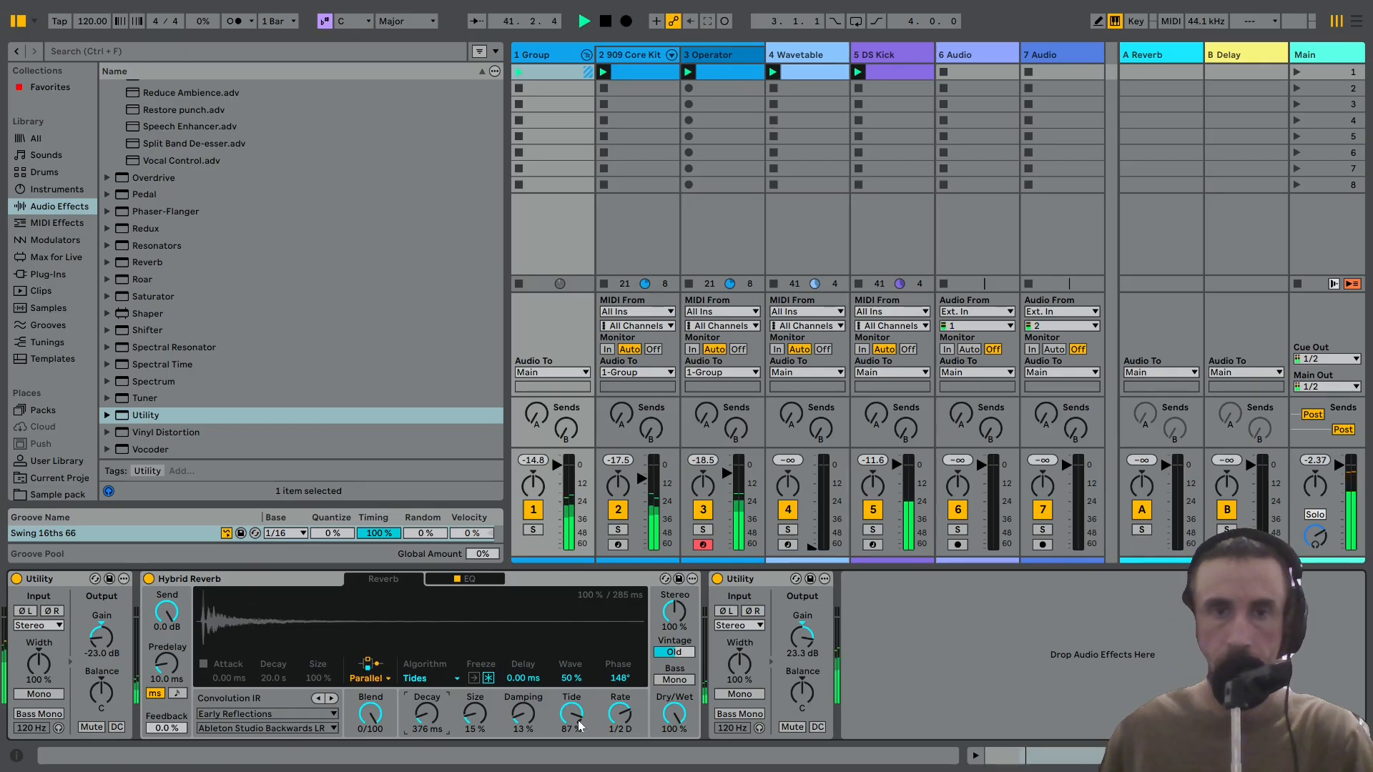
pyautogui.moveTo(674, 714)
pyautogui.mouseDown()
pyautogui.moveTo(674, 731)
pyautogui.moveTo(674, 707)
pyautogui.mouseUp()
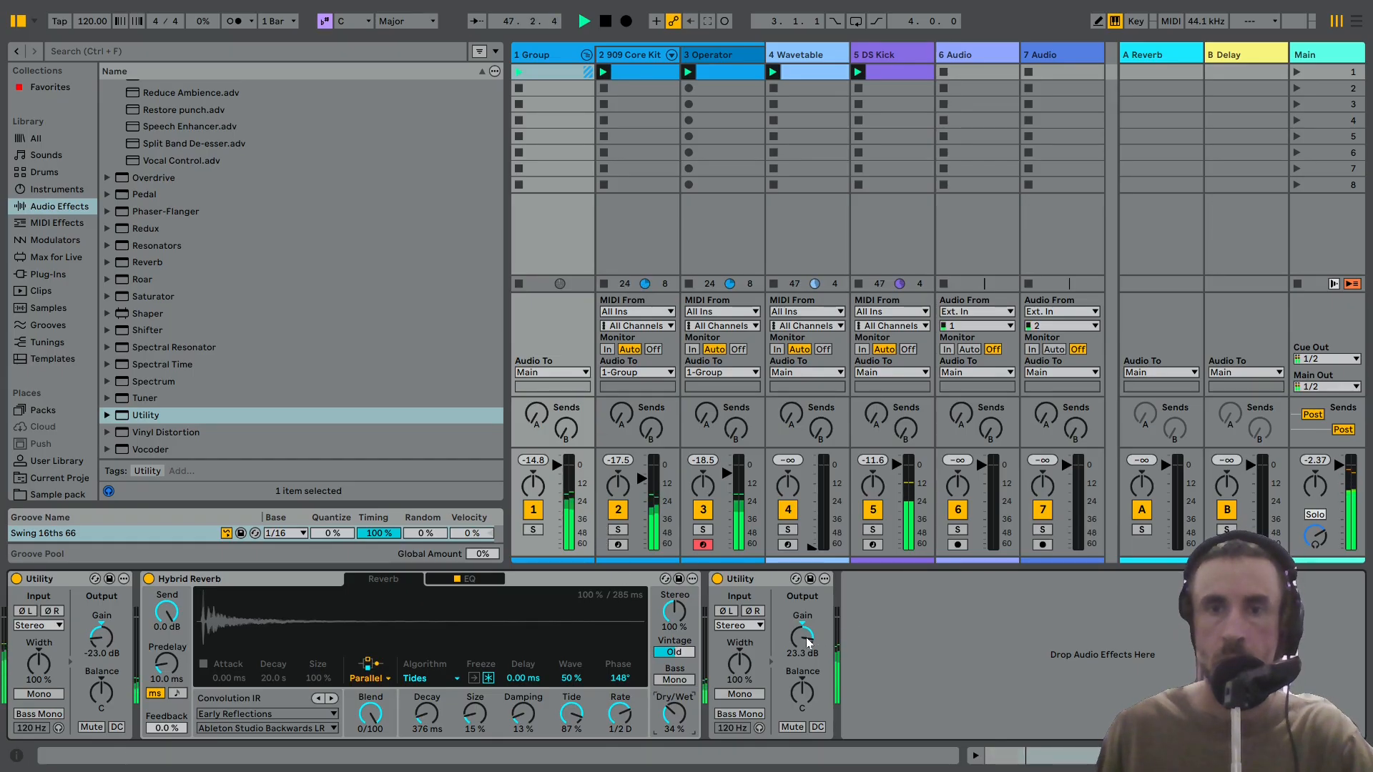
pyautogui.moveTo(801, 636); pyautogui.dragTo(802, 631)
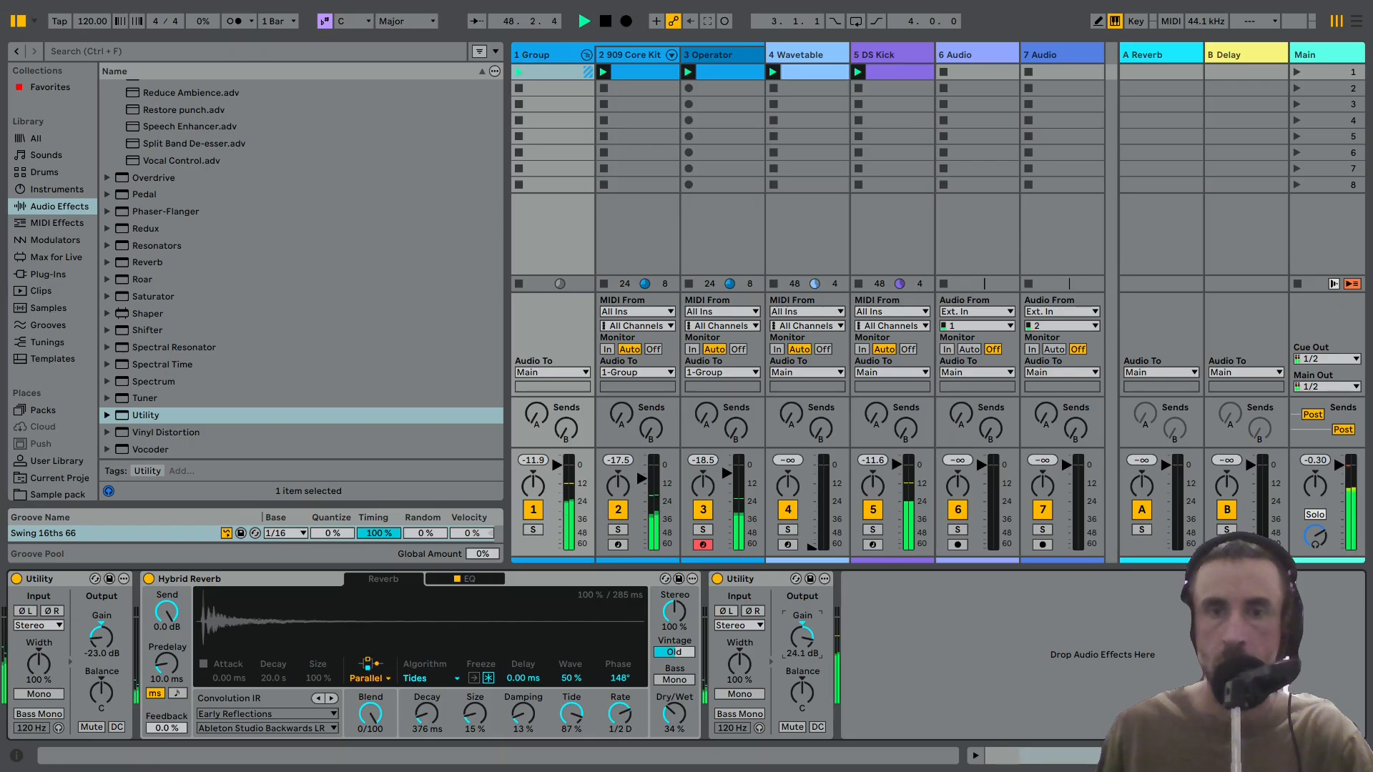
pyautogui.scroll(1, 807, 642)
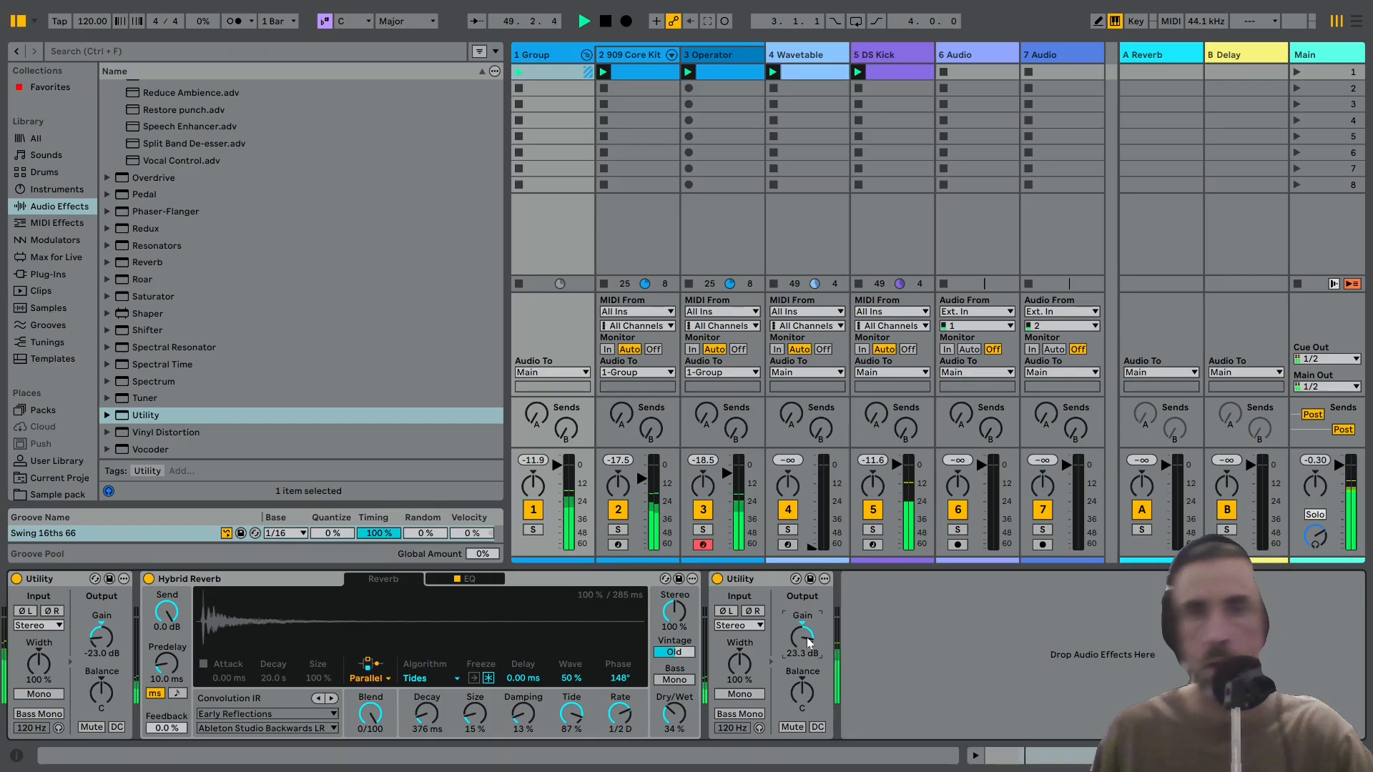
pyautogui.moveTo(664, 697)
pyautogui.mouseDown()
pyautogui.moveTo(664, 722)
pyautogui.moveTo(673, 713)
pyautogui.mouseUp()
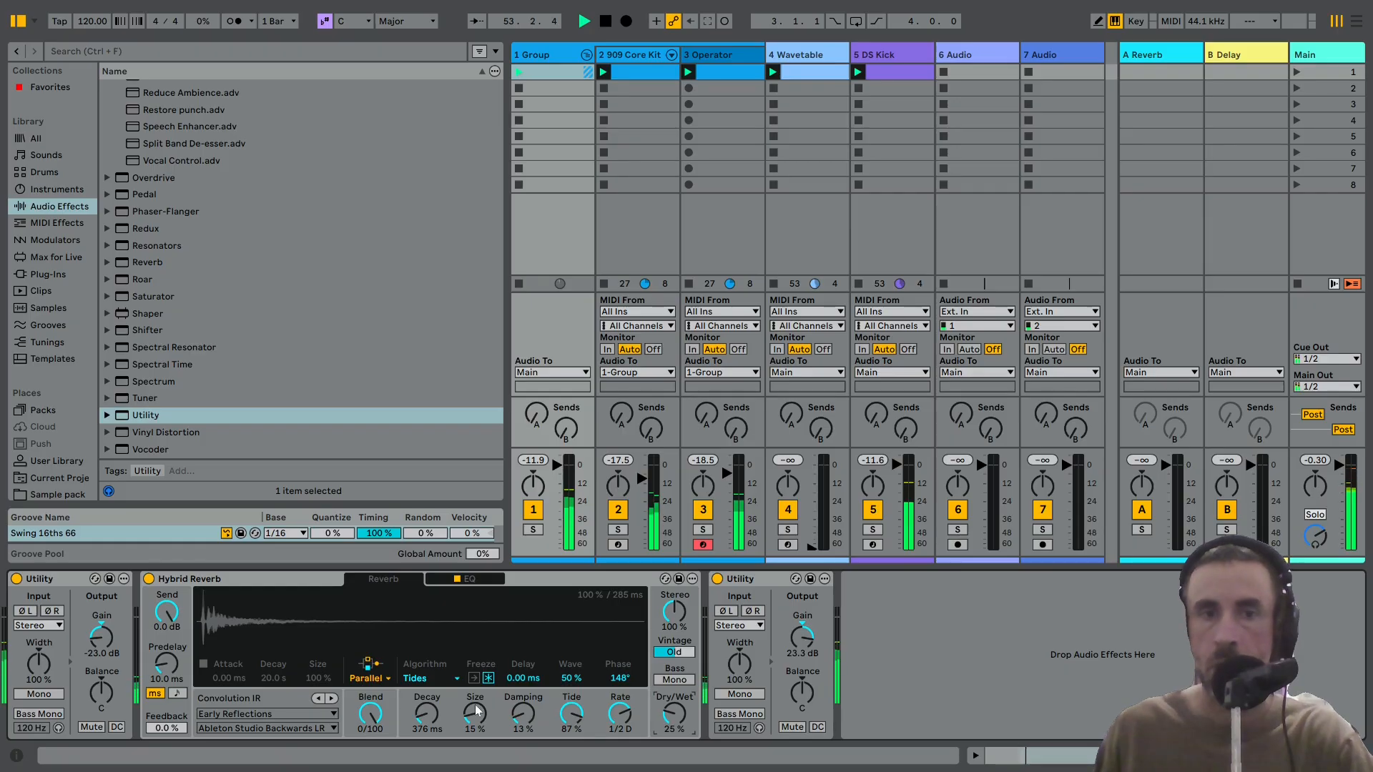
# Try Hybrid Reverb's Decay at 8.54 s and 111 ms and its Dry/Wet at 31 %, undoing each change.
pyautogui.moveTo(427, 714); pyautogui.dragTo(426, 679)
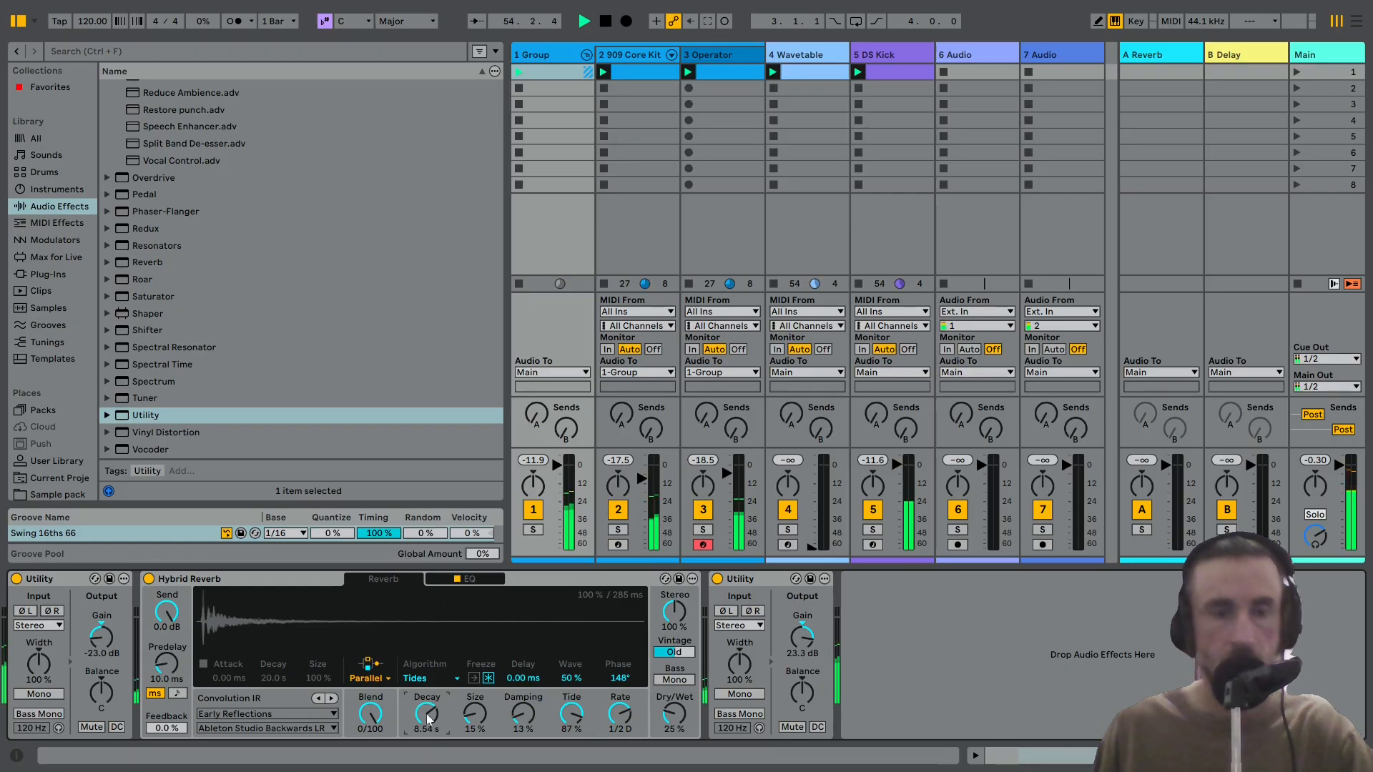
pyautogui.hotkey('ctrl', 'z')
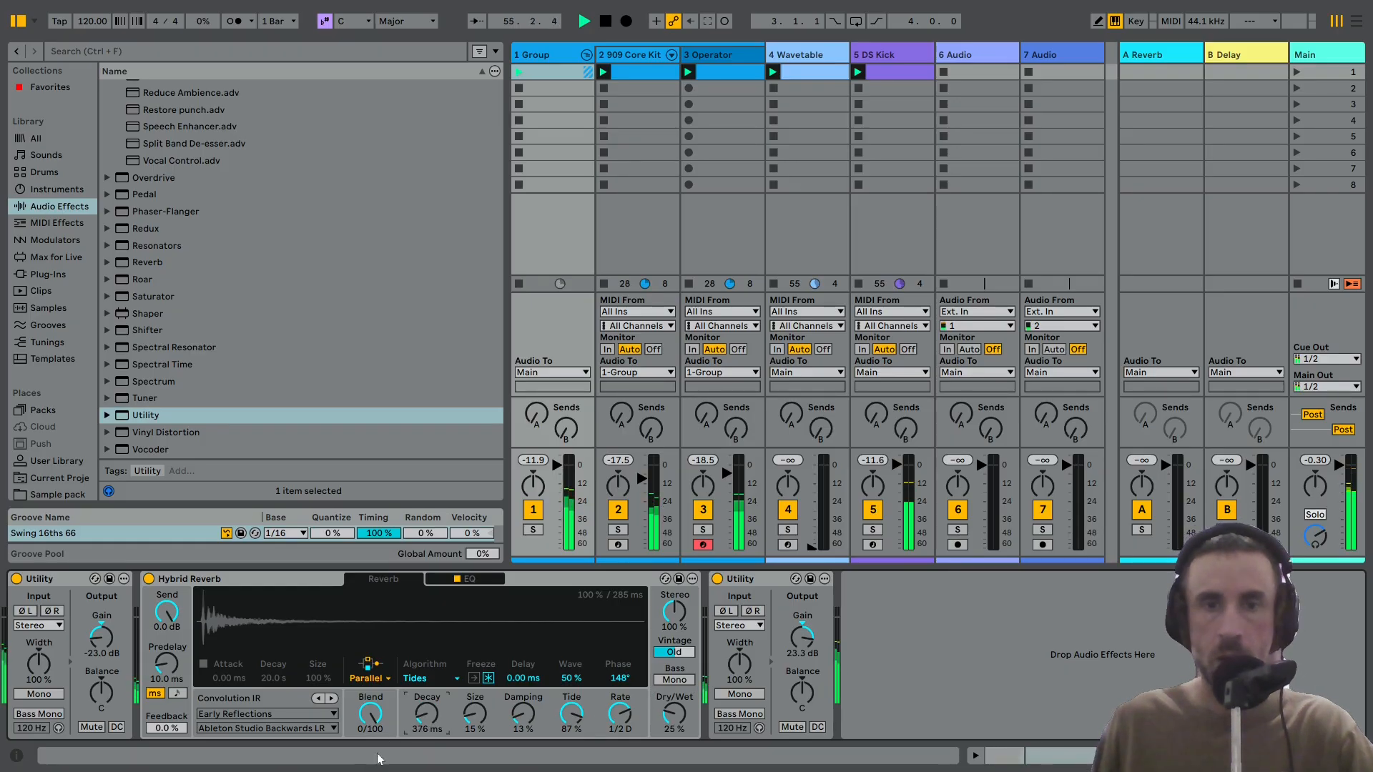
pyautogui.moveTo(427, 713); pyautogui.dragTo(426, 718)
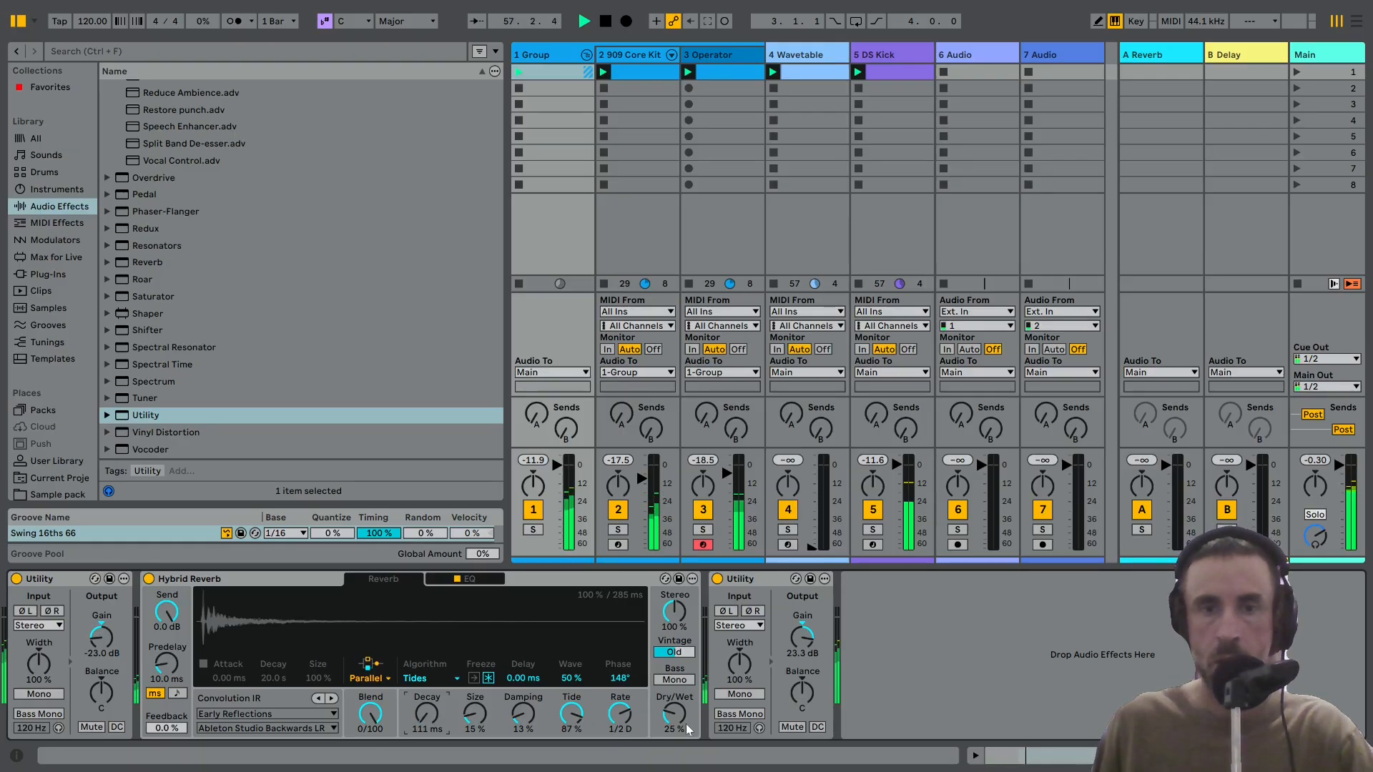
pyautogui.moveTo(684, 729); pyautogui.dragTo(684, 737)
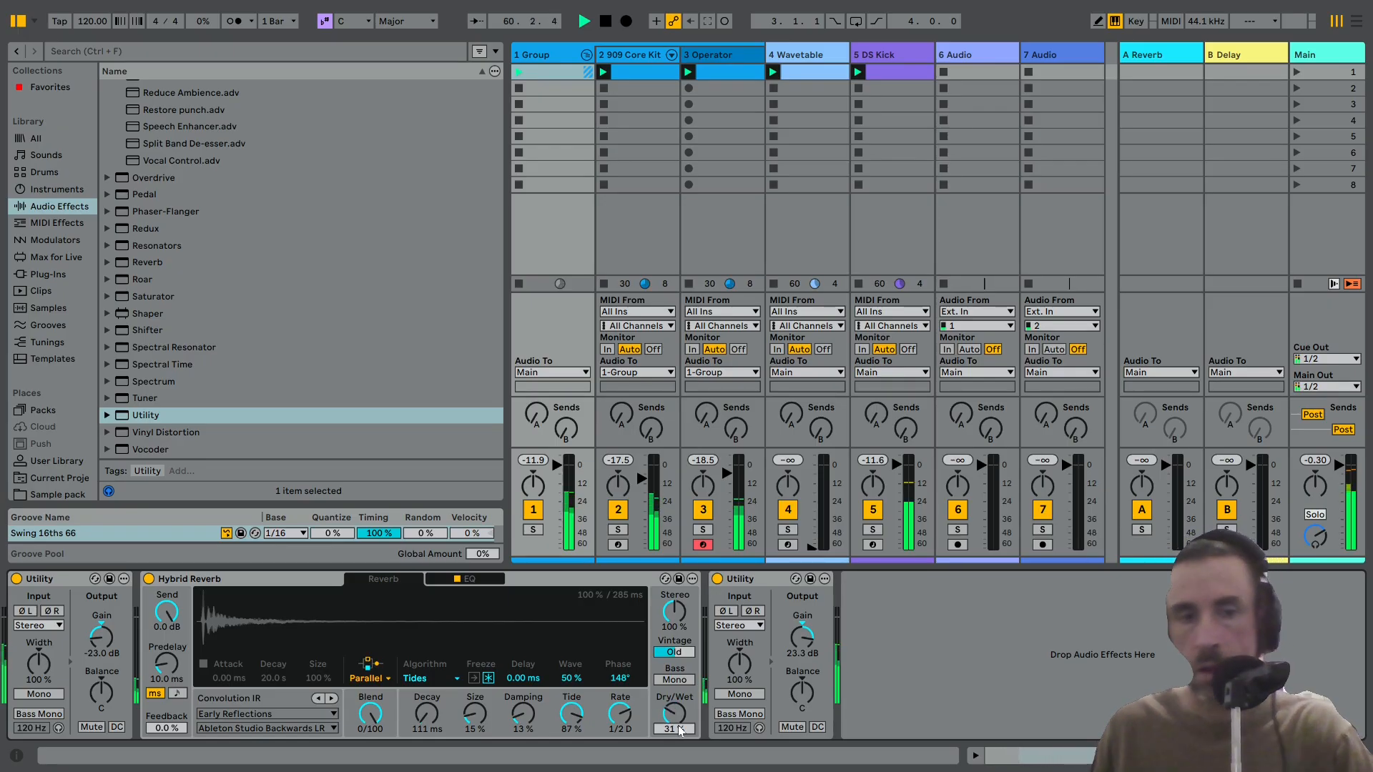
pyautogui.hotkey('ctrl', 'z')
pyautogui.hotkey('ctrl', 'z')
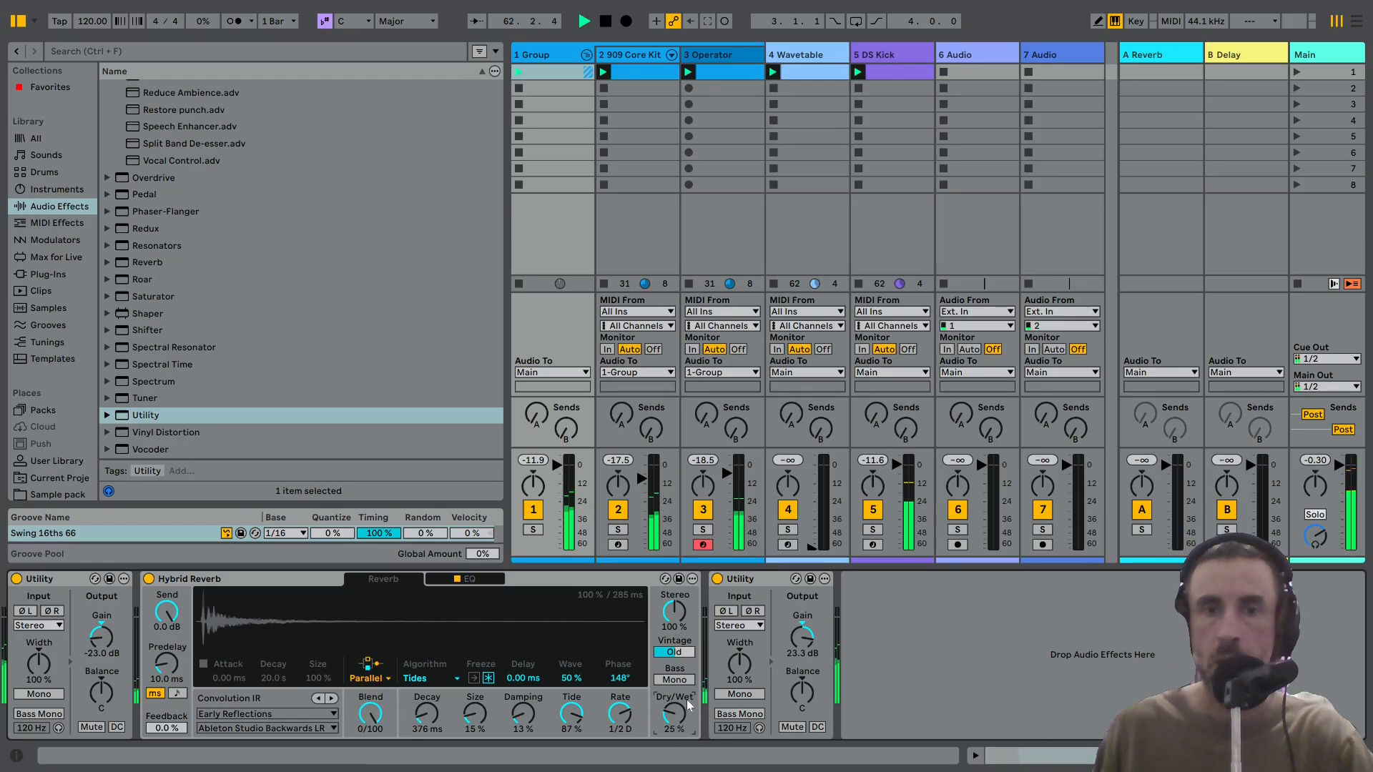
# Set Hybrid Reverb's Stereo to 57 % and compare the group sound with its three devices switched off and on.
pyautogui.moveTo(675, 616)
pyautogui.mouseDown()
pyautogui.moveTo(676, 587)
pyautogui.moveTo(675, 629)
pyautogui.mouseUp()
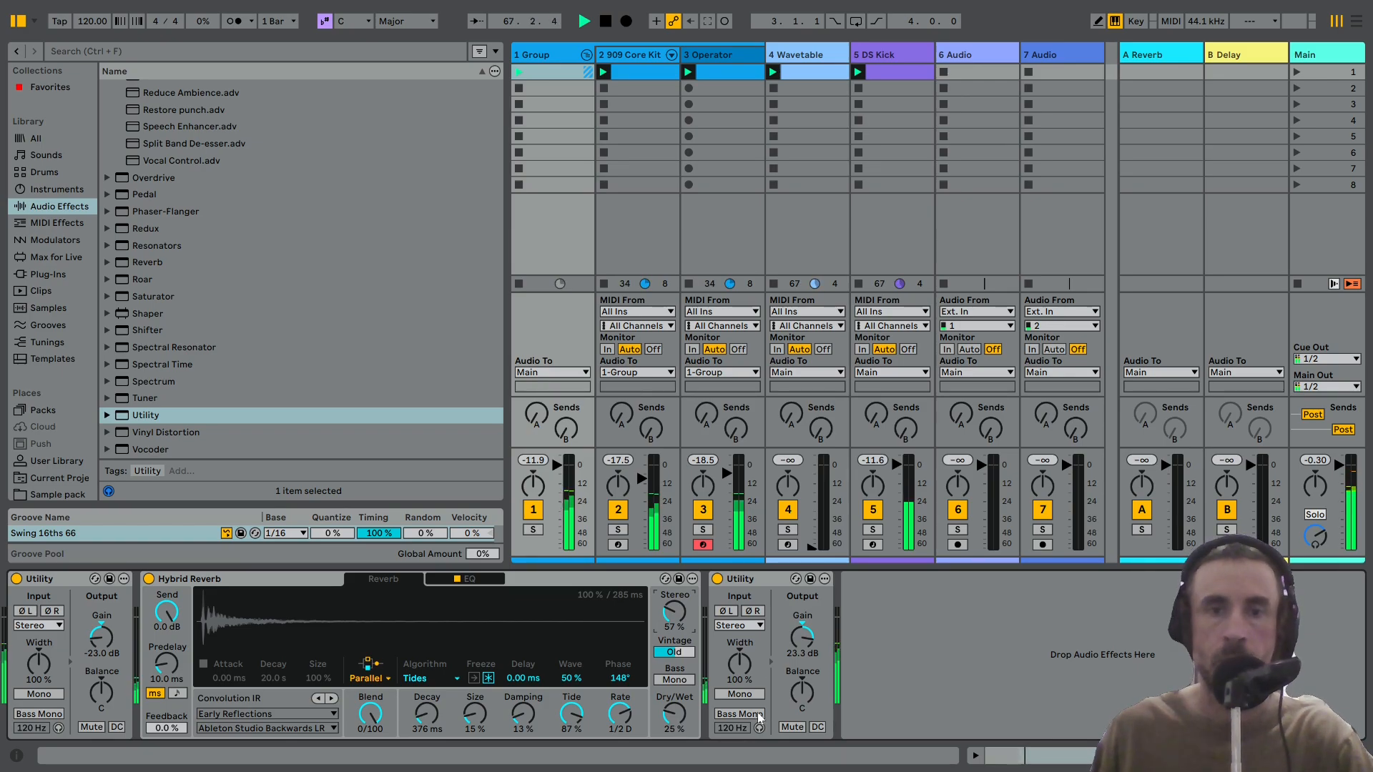
pyautogui.click(50, 577)
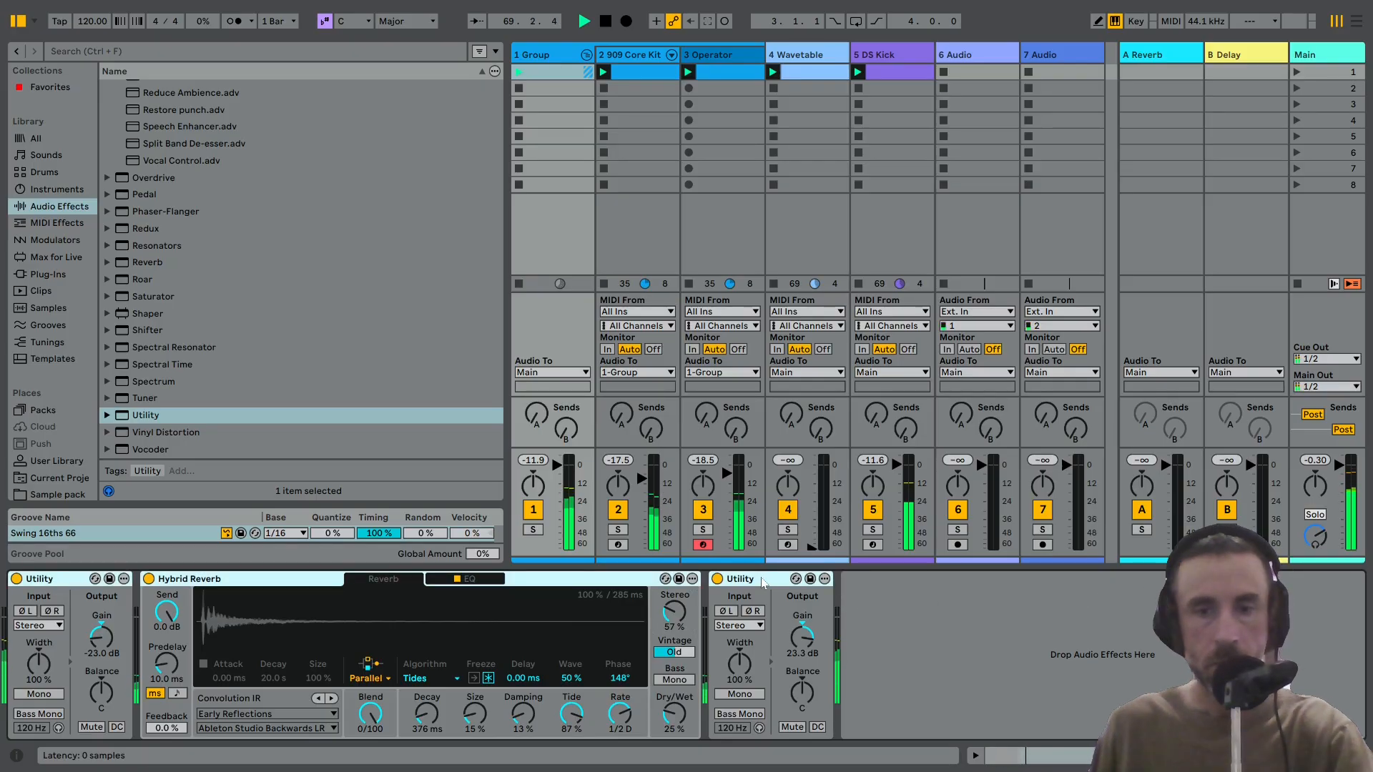
pyautogui.press('0')
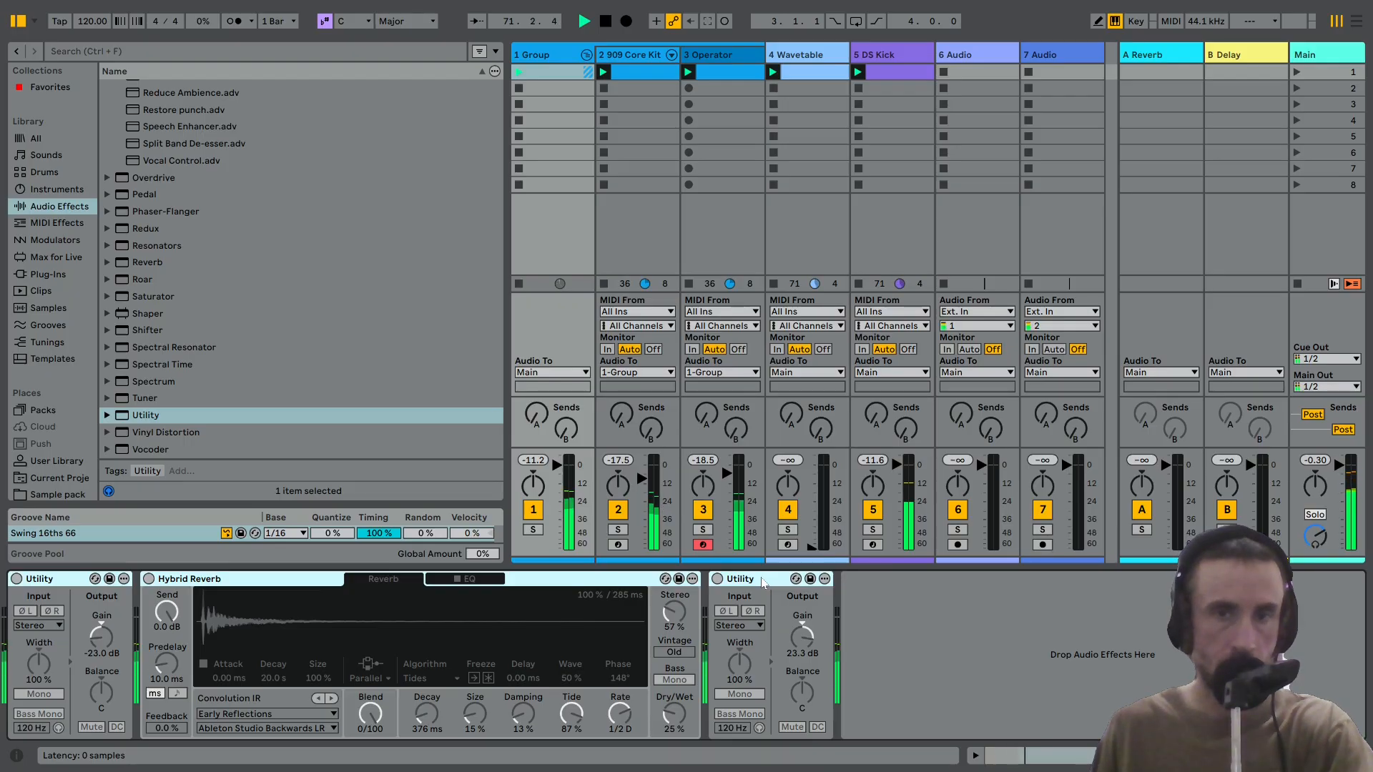
pyautogui.press('0')
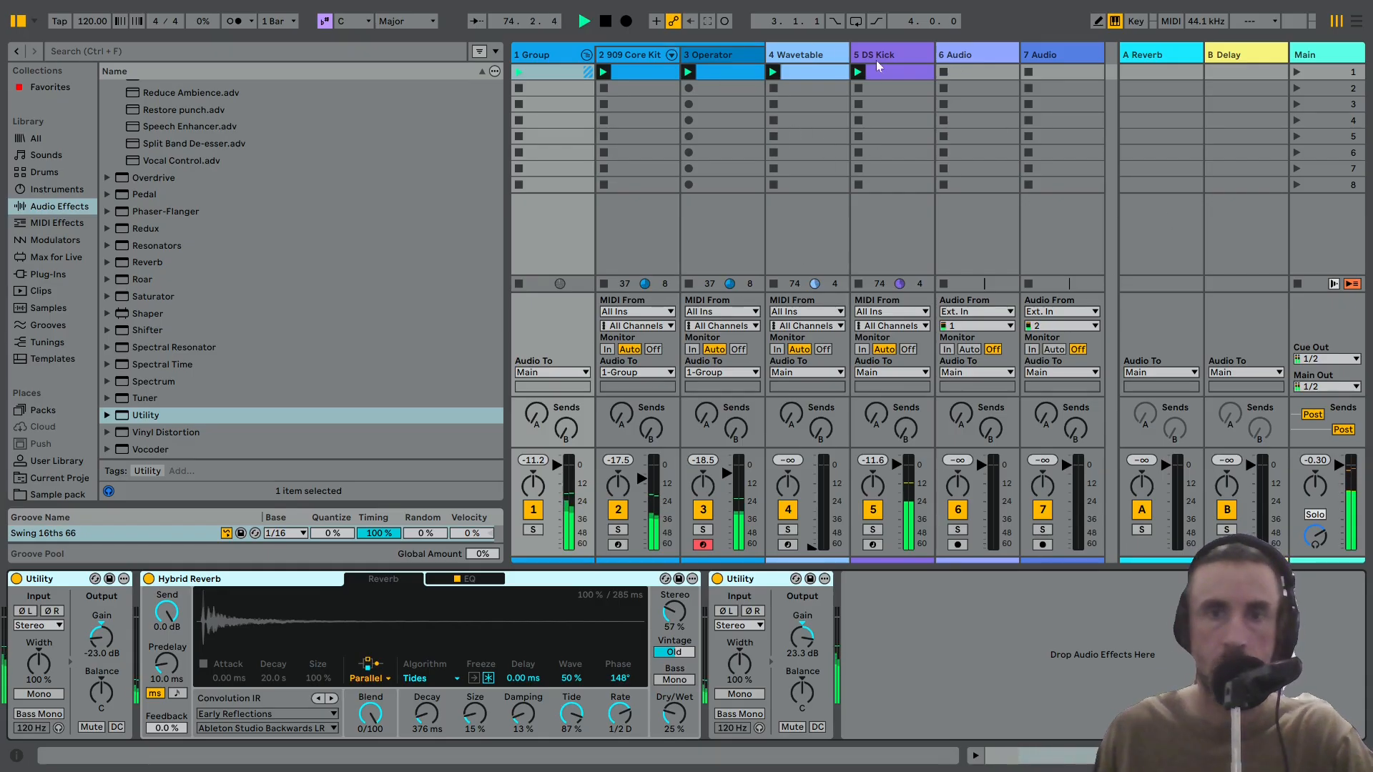
# Copy the sidechain Compressor from the 909 Core Kit track to the end of the Group chain and set its Threshold to -32.6 dB.
pyautogui.click(701, 60)
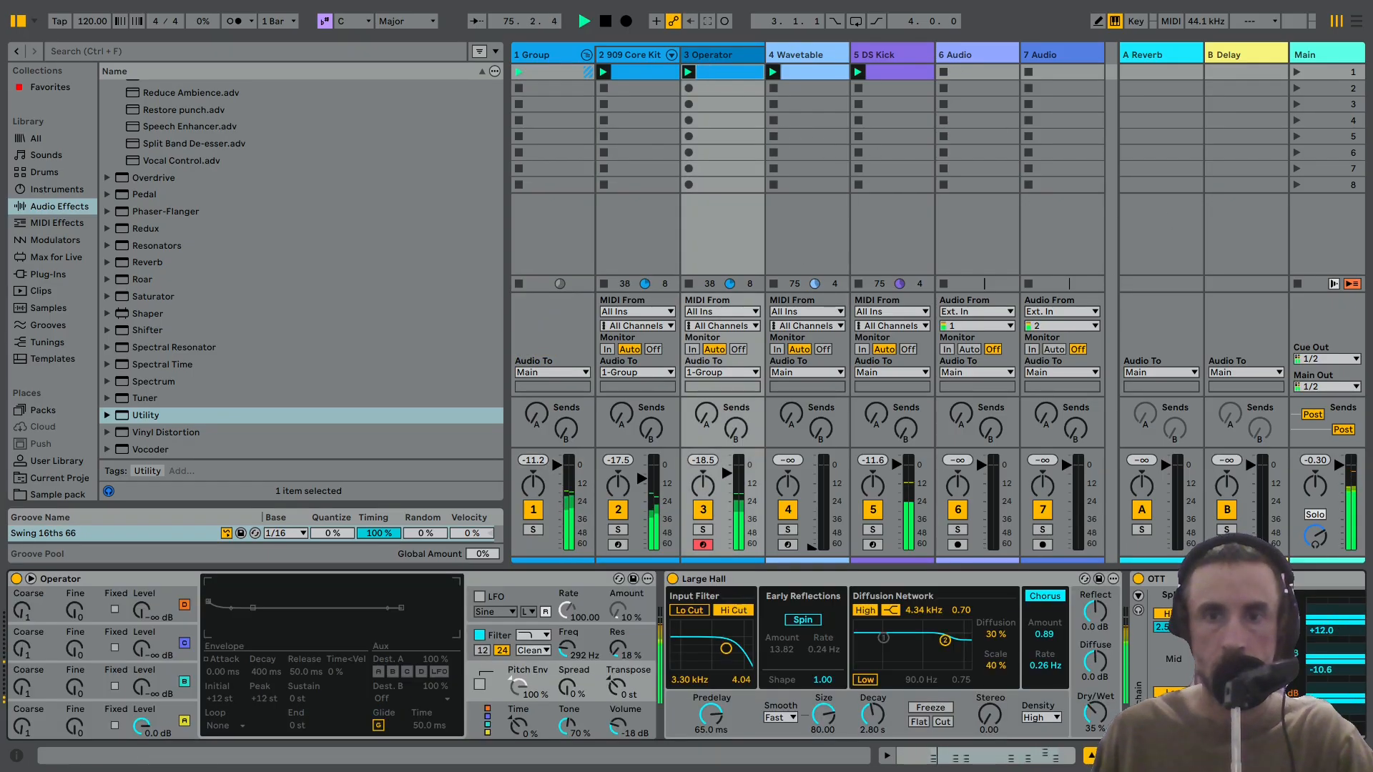
pyautogui.hscroll(3, 594, 655)
pyautogui.hscroll(-5, 593, 654)
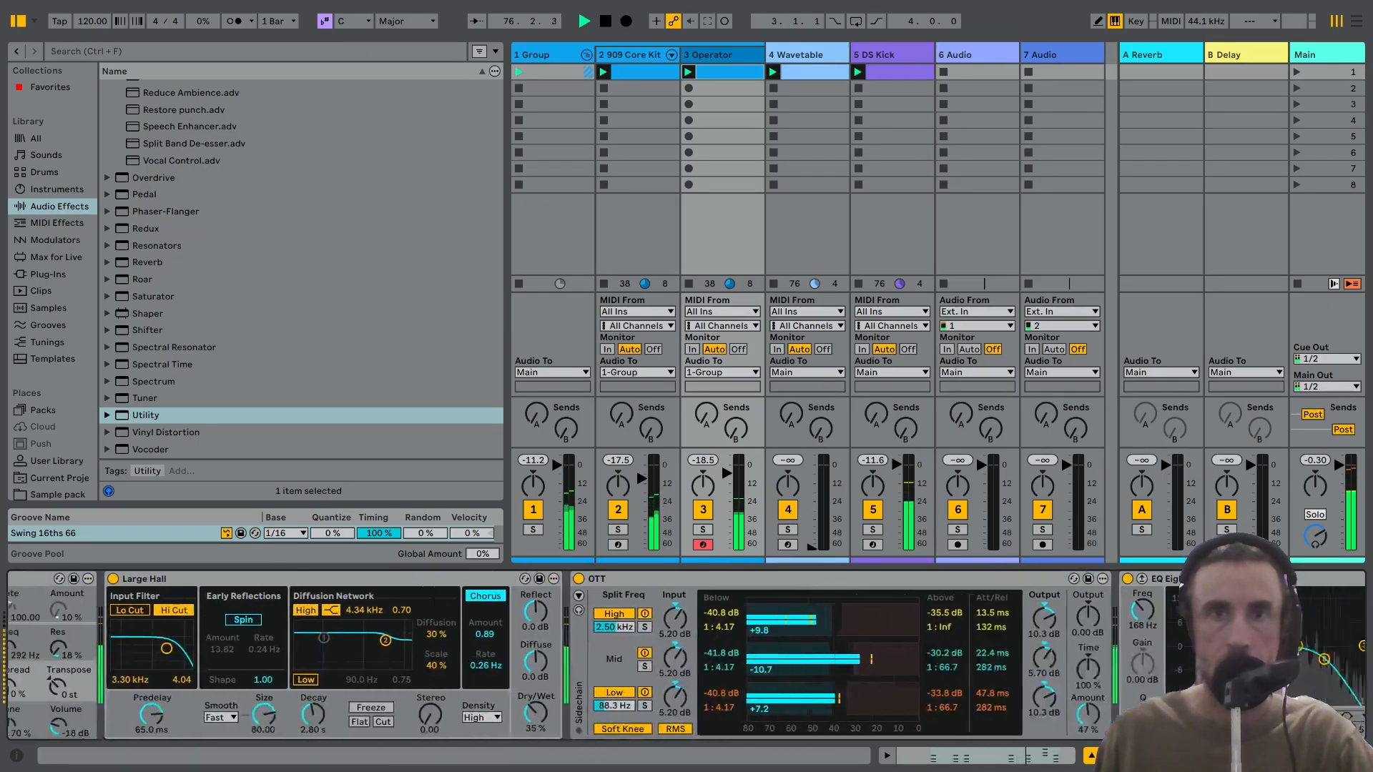
pyautogui.click(638, 61)
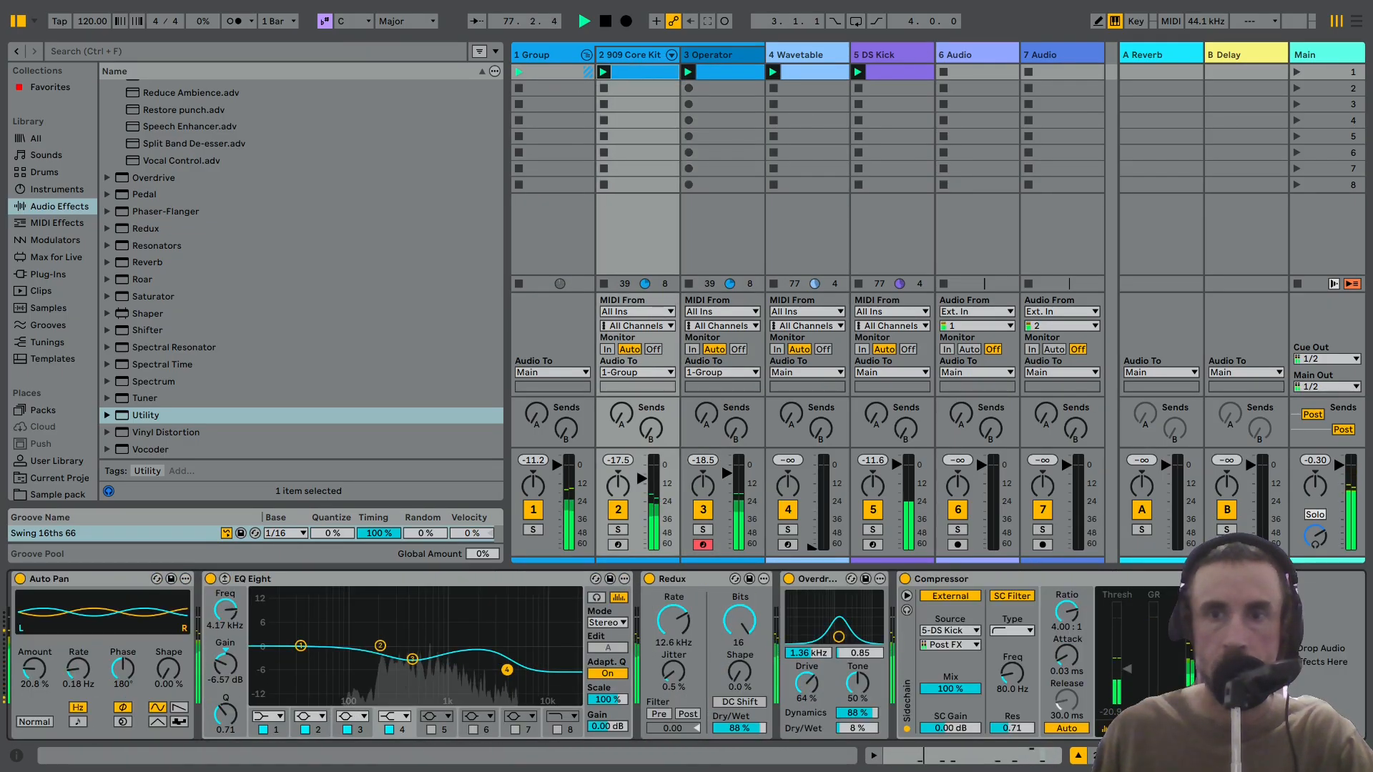
pyautogui.click(990, 580)
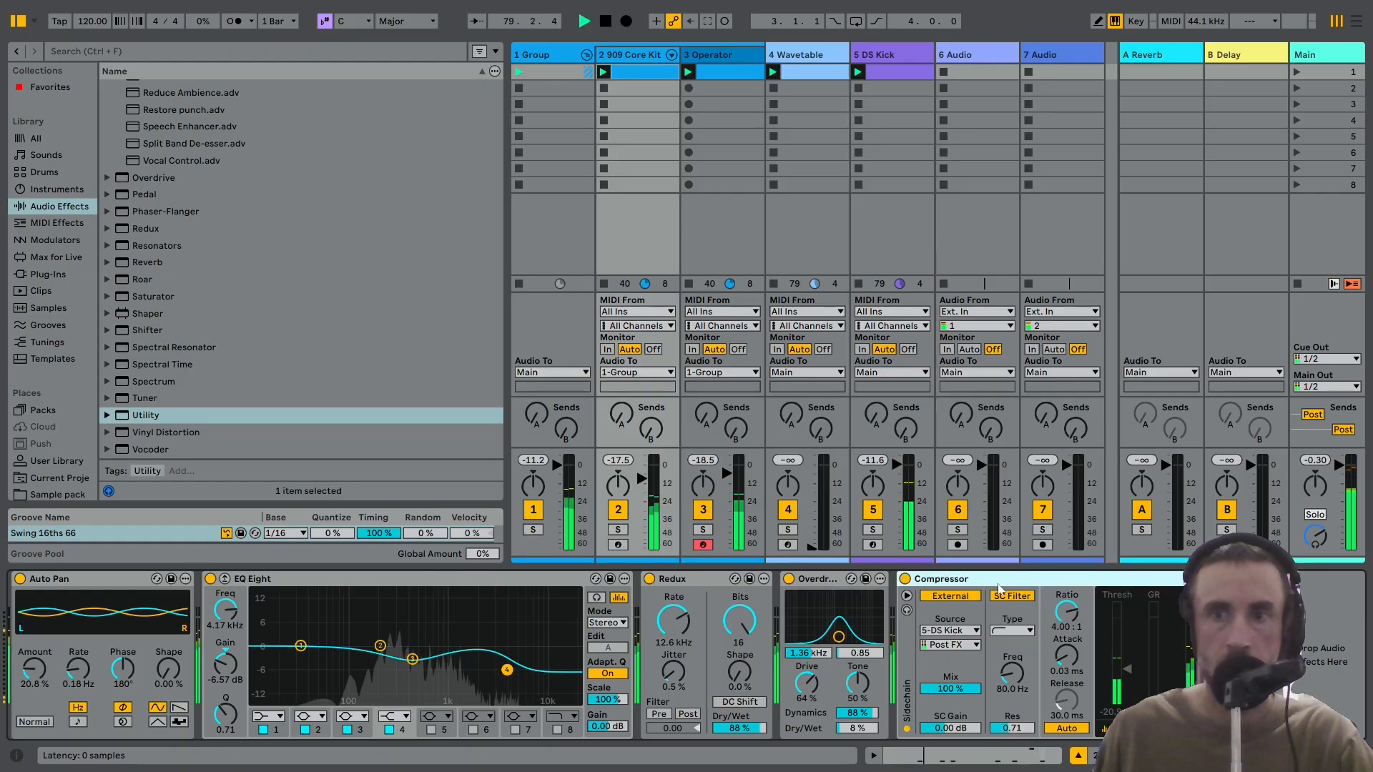
pyautogui.moveTo(998, 582); pyautogui.dragTo(558, 57)
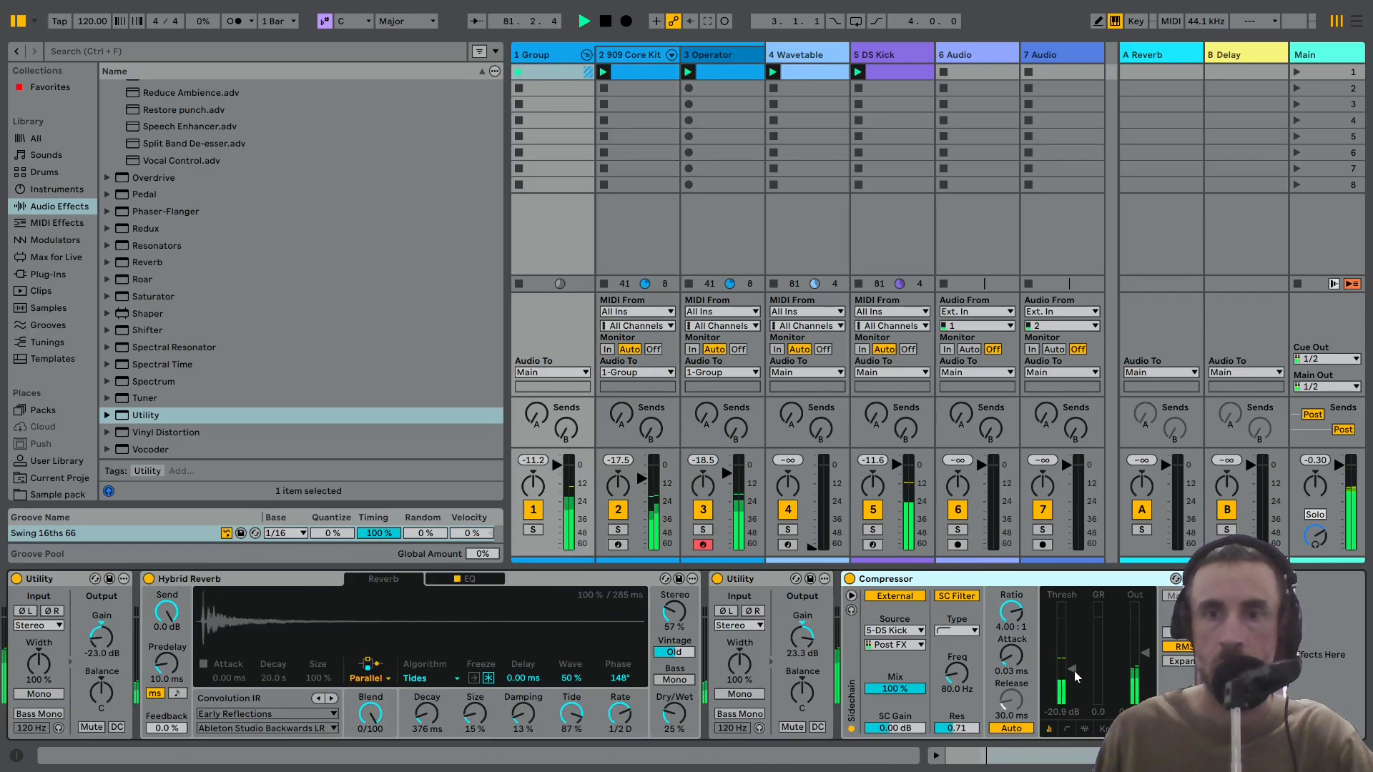
pyautogui.moveTo(1067, 667); pyautogui.dragTo(1067, 729)
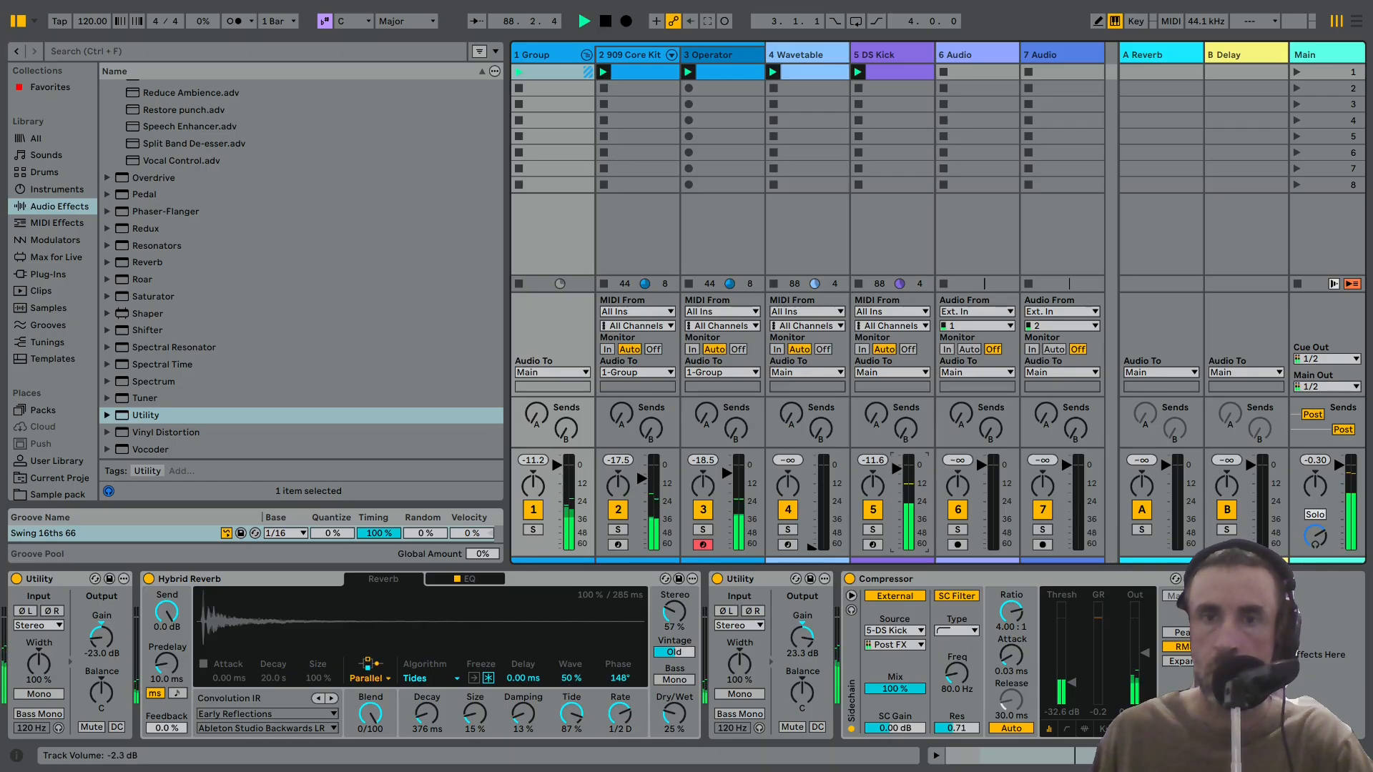
pyautogui.moveTo(896, 466); pyautogui.dragTo(897, 473)
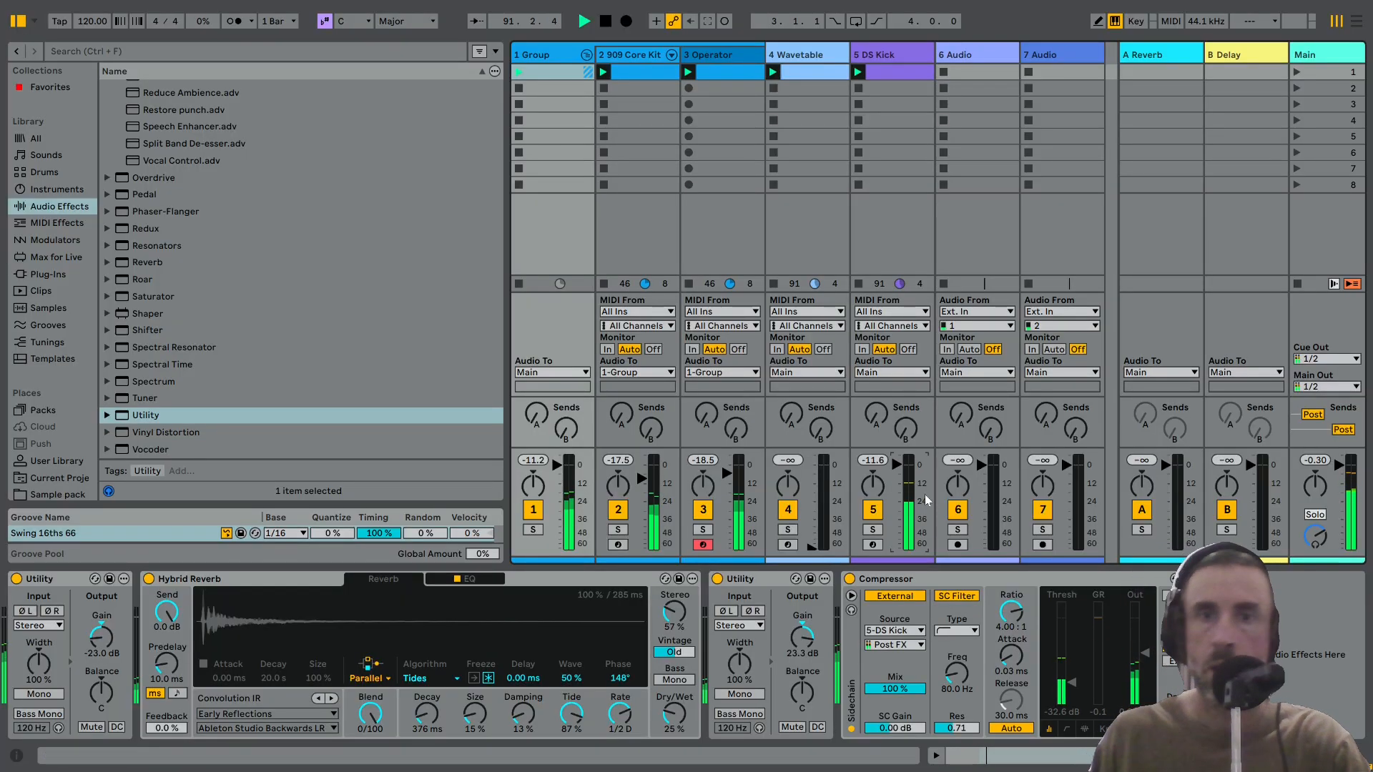
# Add an EQ Eight after the Limiter on the Main track.
pyautogui.click(1334, 57)
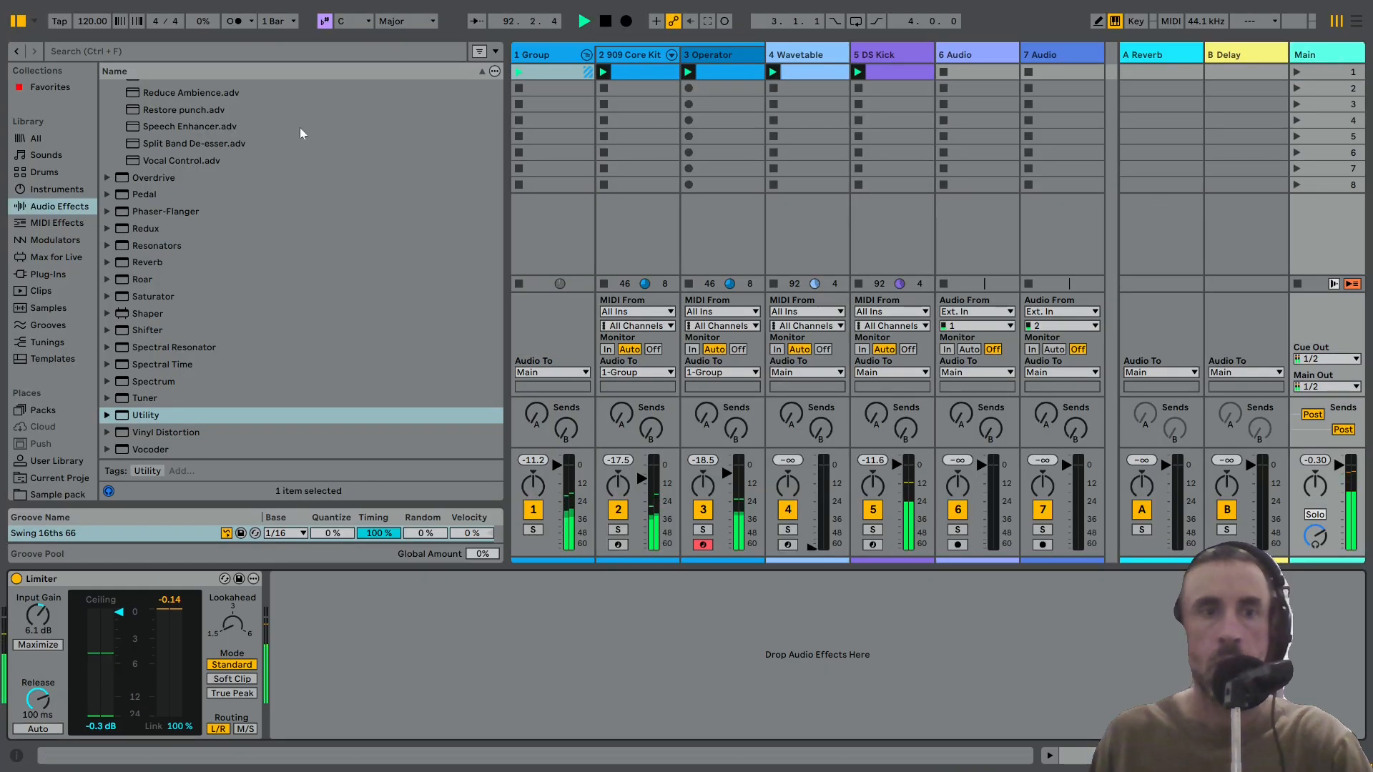
pyautogui.scroll(10, 183, 218)
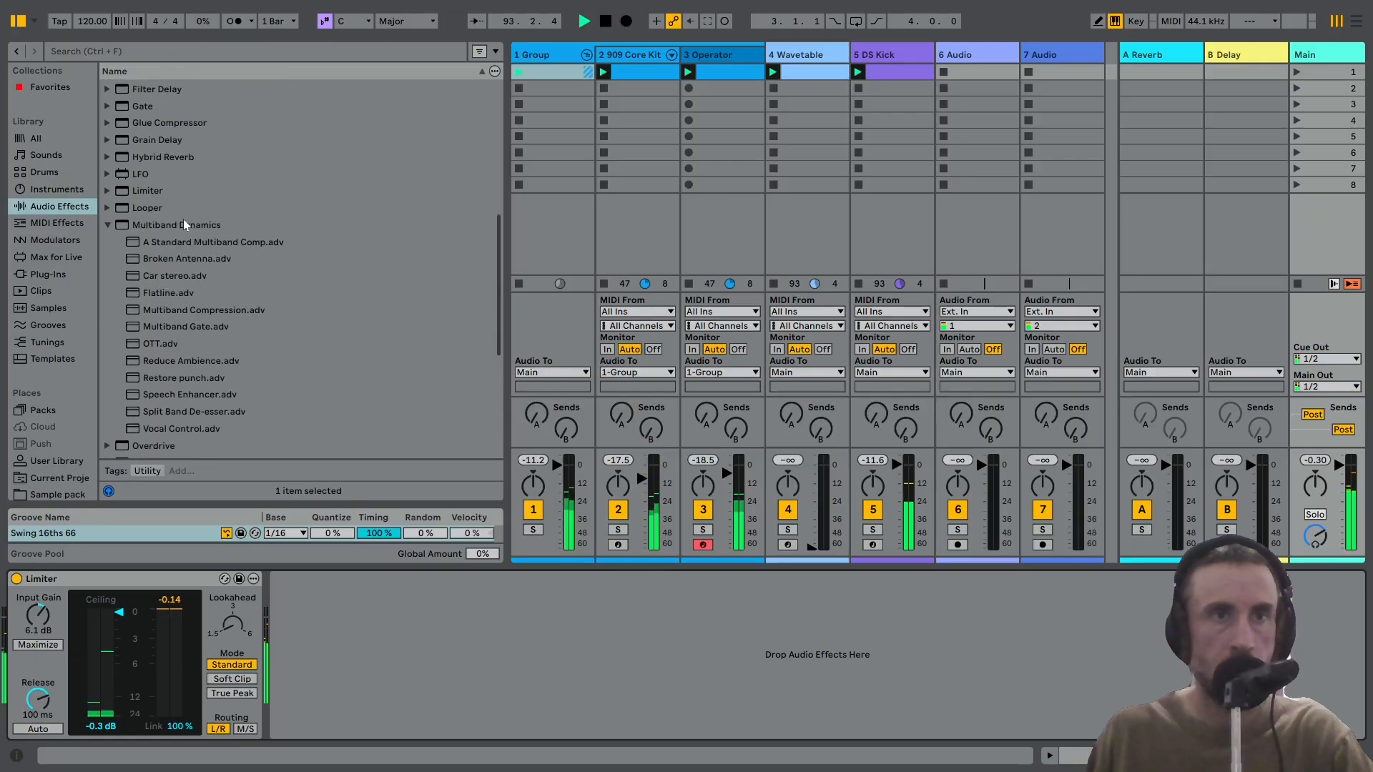
pyautogui.moveTo(150, 164); pyautogui.dragTo(505, 697)
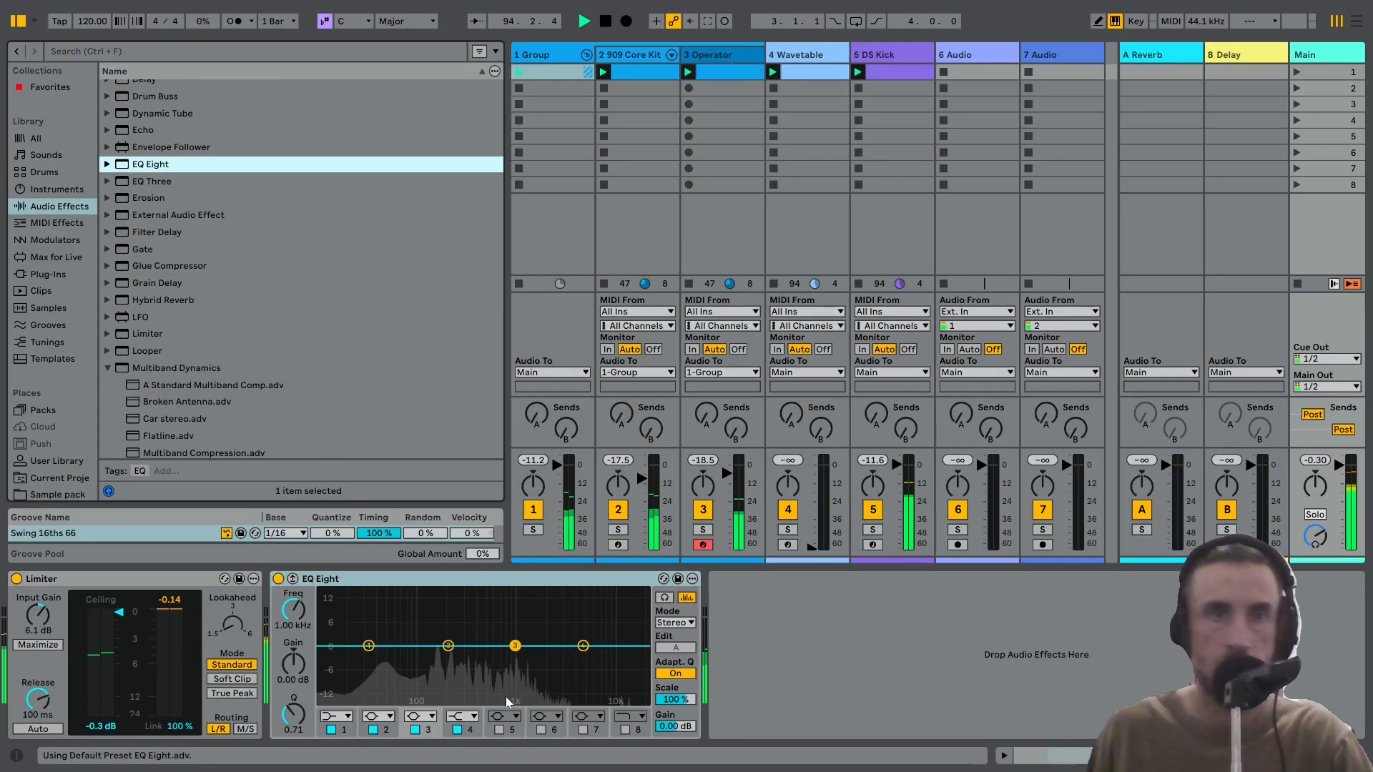
# Lower the volume faders of the Operator and DS Kick tracks slightly.
pyautogui.moveTo(897, 466); pyautogui.dragTo(896, 473)
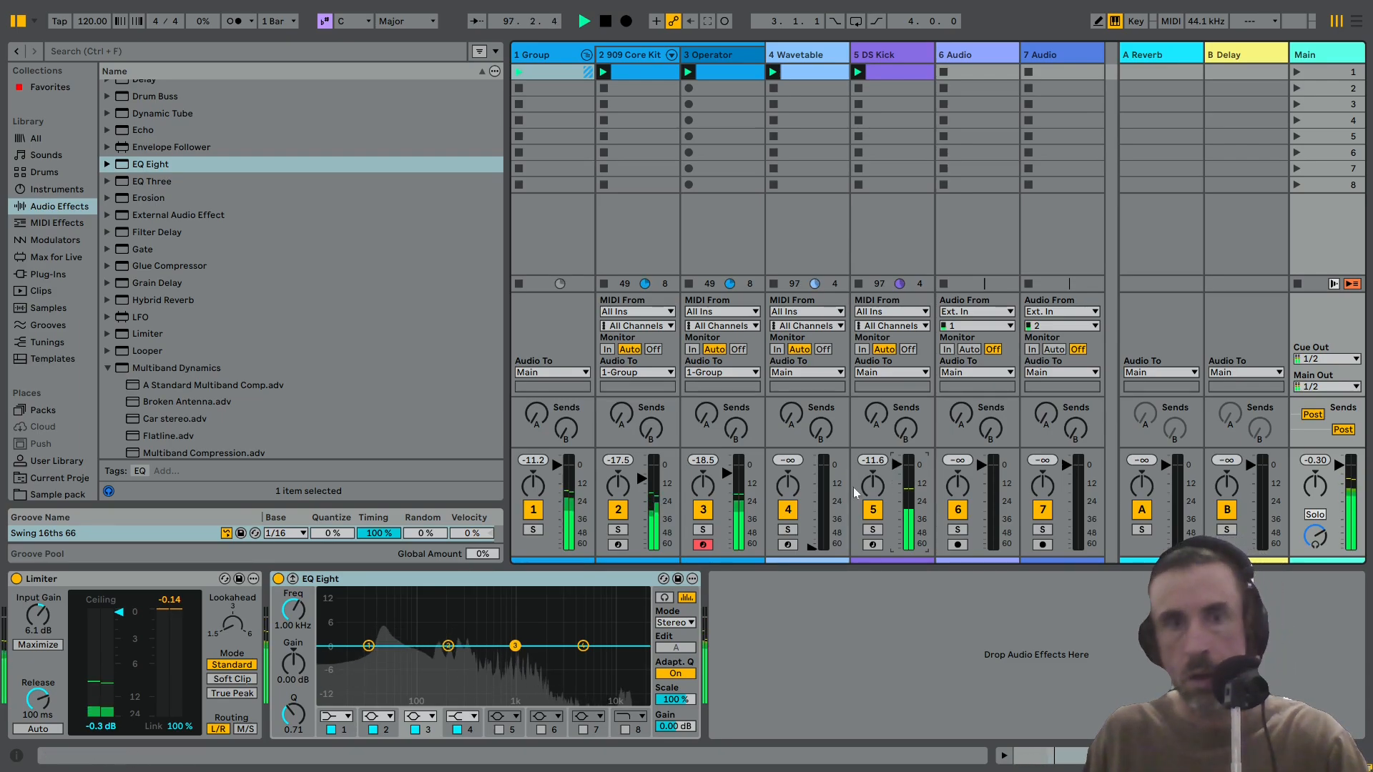
pyautogui.moveTo(729, 478); pyautogui.dragTo(729, 487)
pyautogui.moveTo(909, 479)
pyautogui.mouseDown()
pyautogui.moveTo(910, 491)
pyautogui.moveTo(898, 478)
pyautogui.mouseUp()
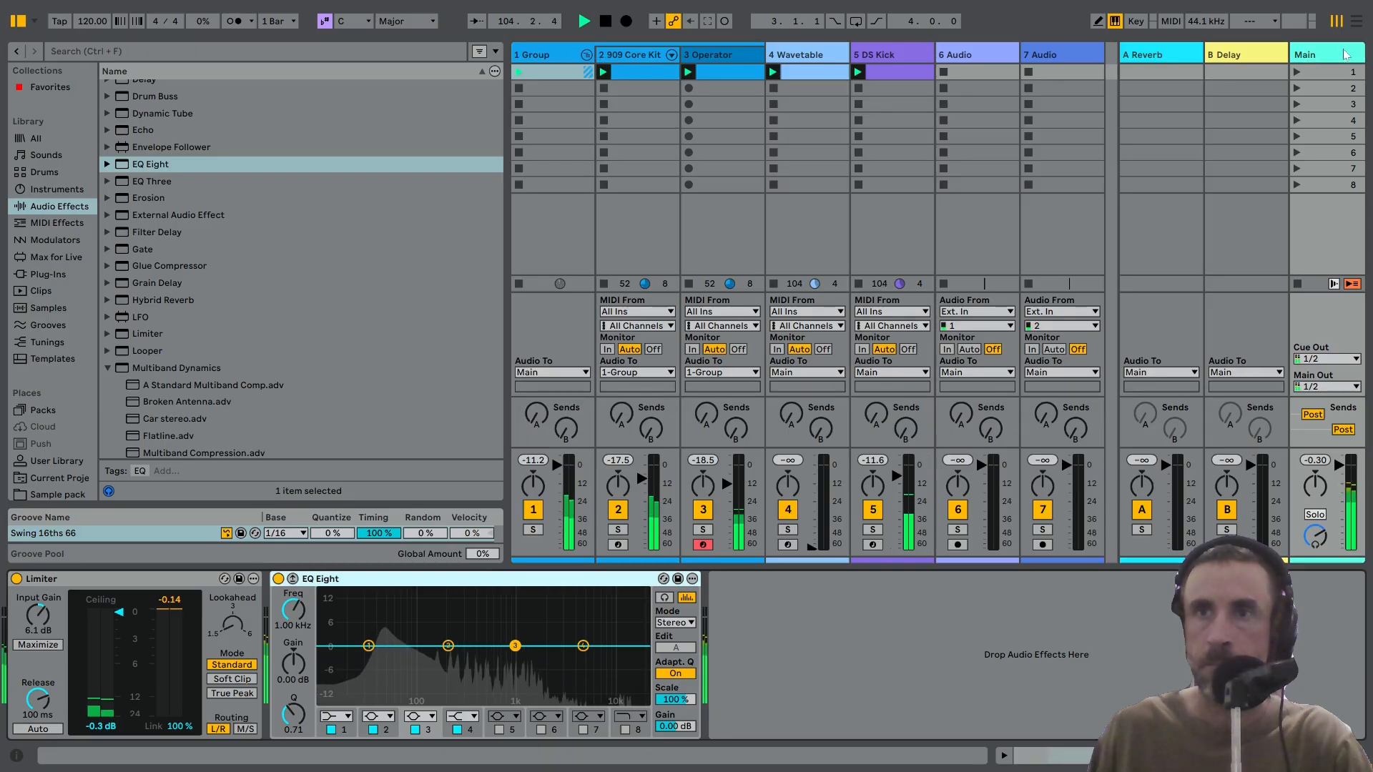
# Raise the main track Limiter's input gain to 15 dB and lower the 909 Core Kit track's volume slightly.
pyautogui.moveTo(36, 618); pyautogui.dragTo(36, 591)
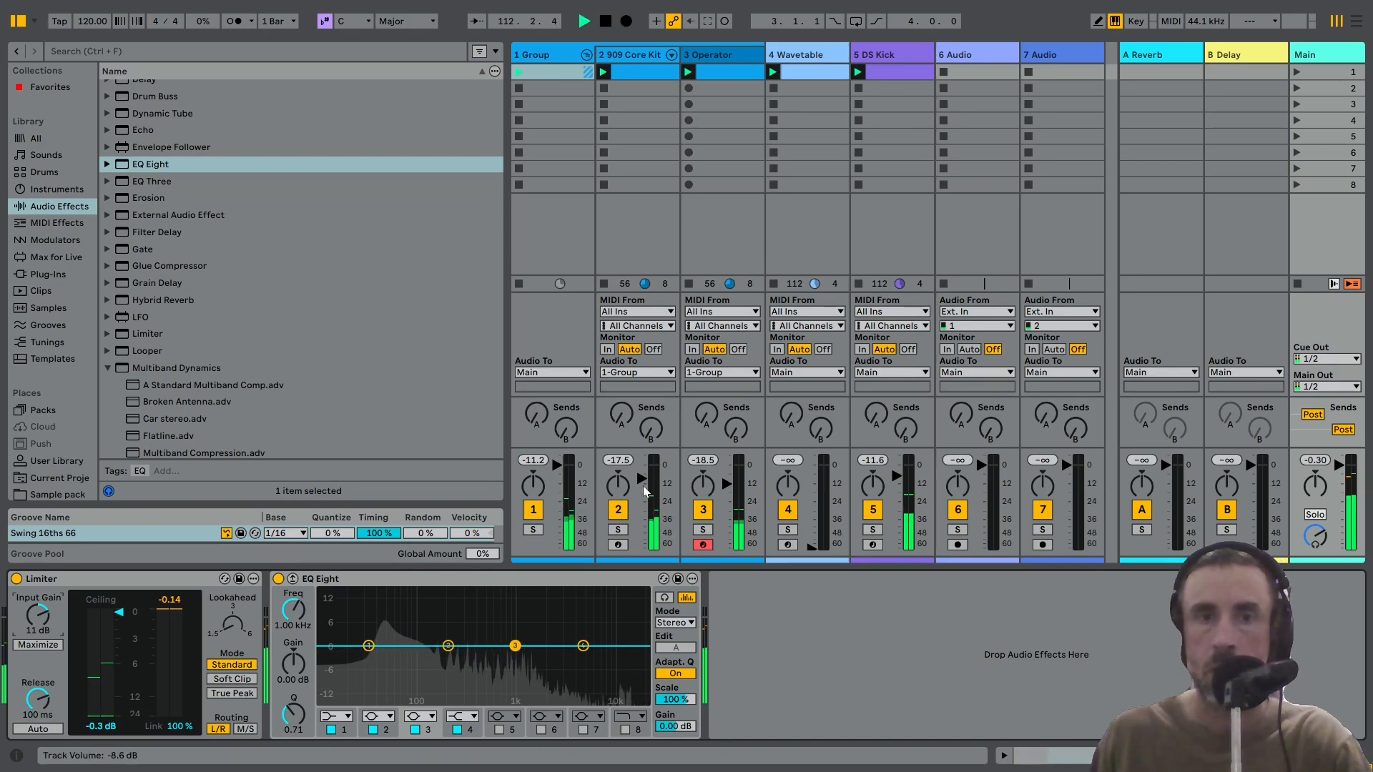
pyautogui.moveTo(643, 490)
pyautogui.mouseDown()
pyautogui.moveTo(643, 507)
pyautogui.moveTo(642, 496)
pyautogui.mouseUp()
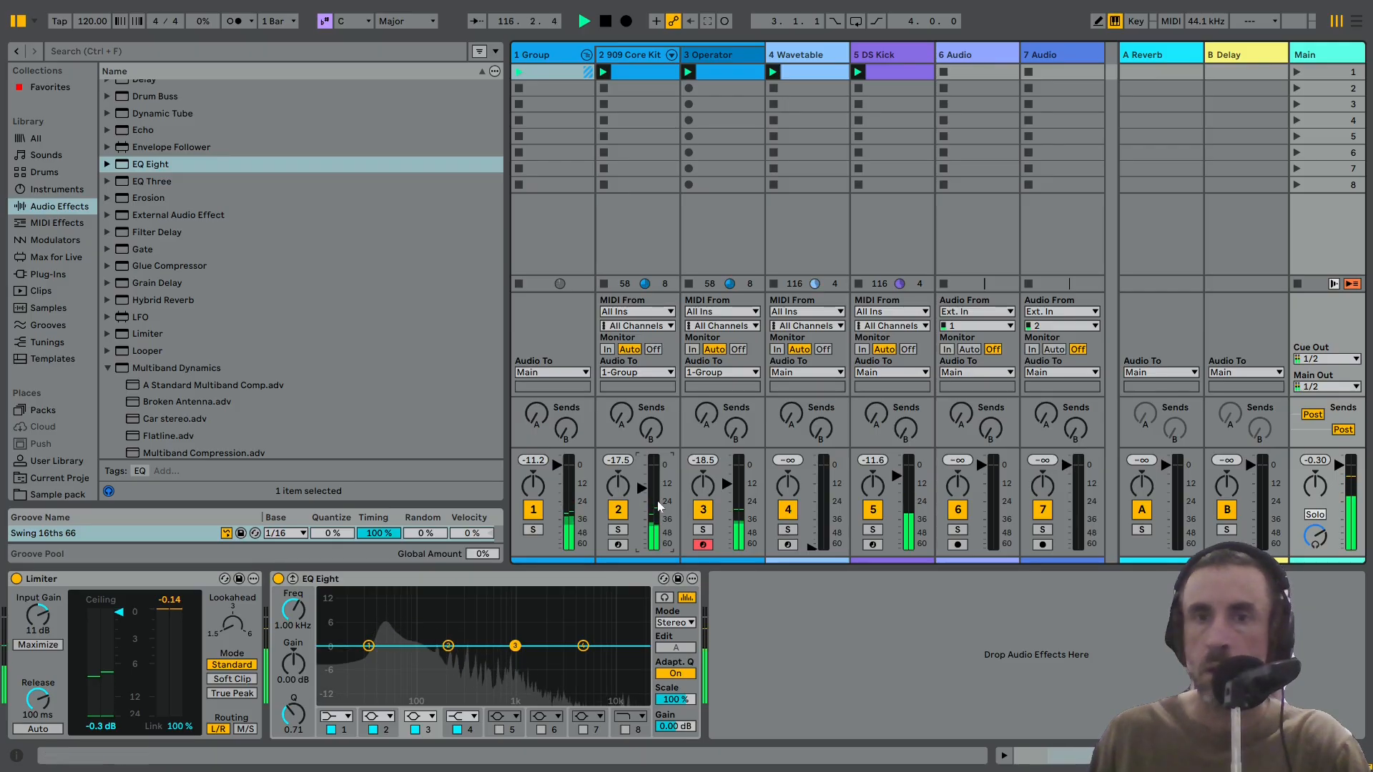
pyautogui.click(34, 628)
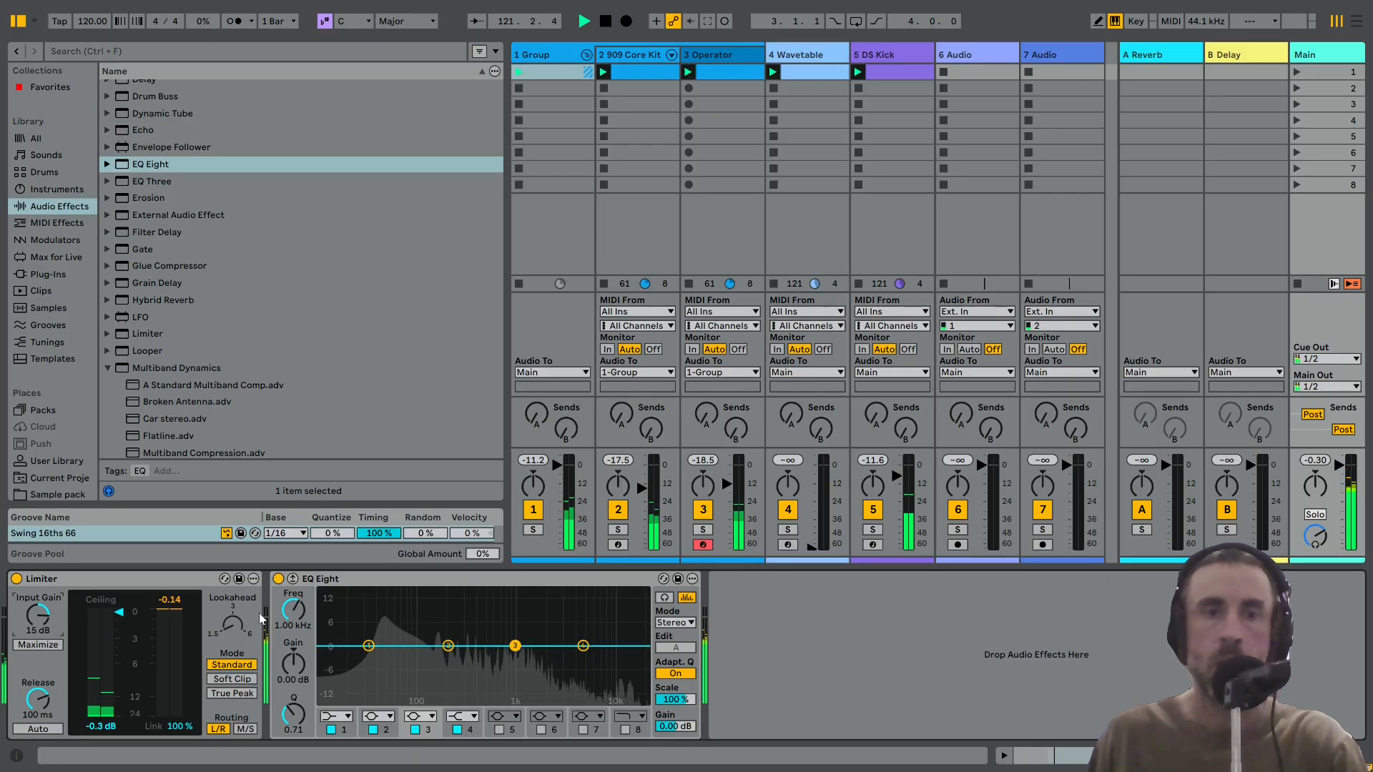
# Show the DS Kick track's devices and try adjusting the kick's decay.
pyautogui.click(907, 57)
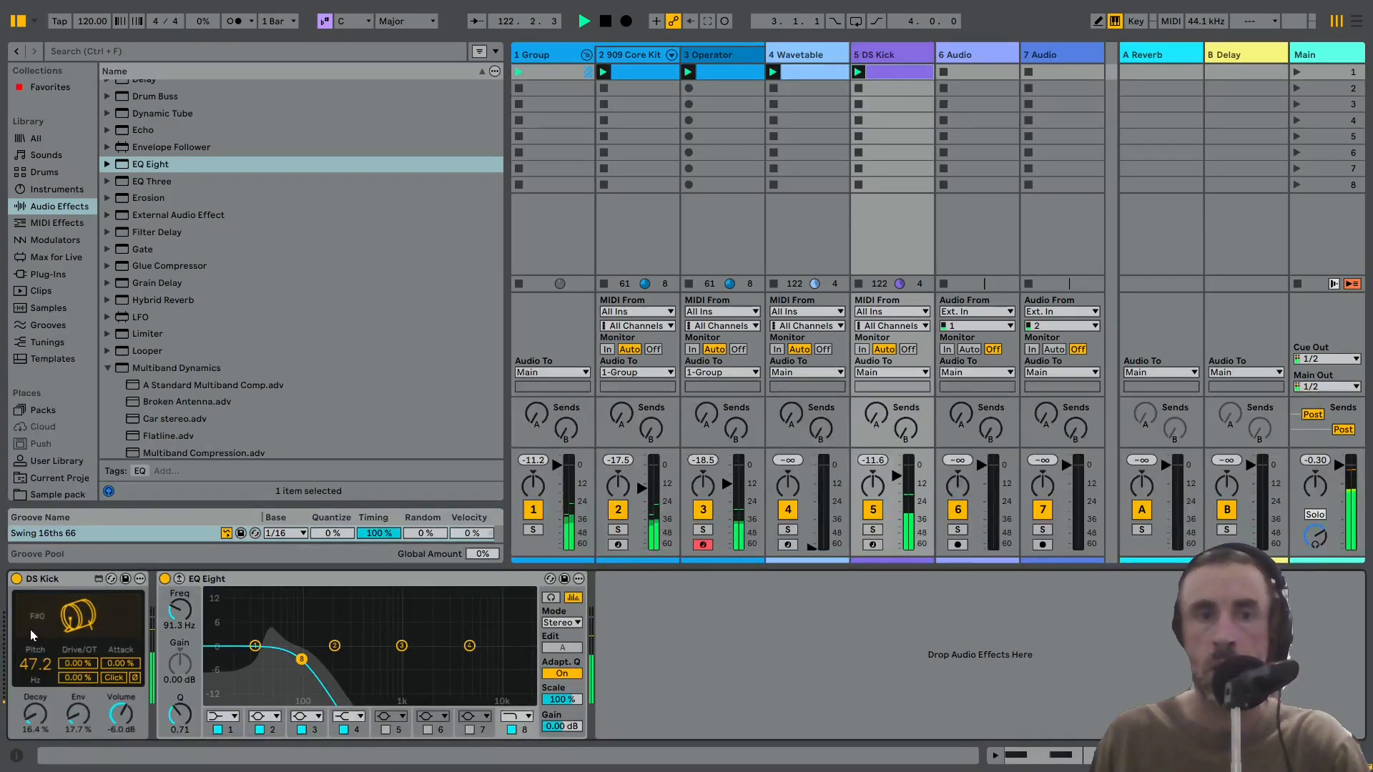
pyautogui.moveTo(41, 715); pyautogui.dragTo(41, 672)
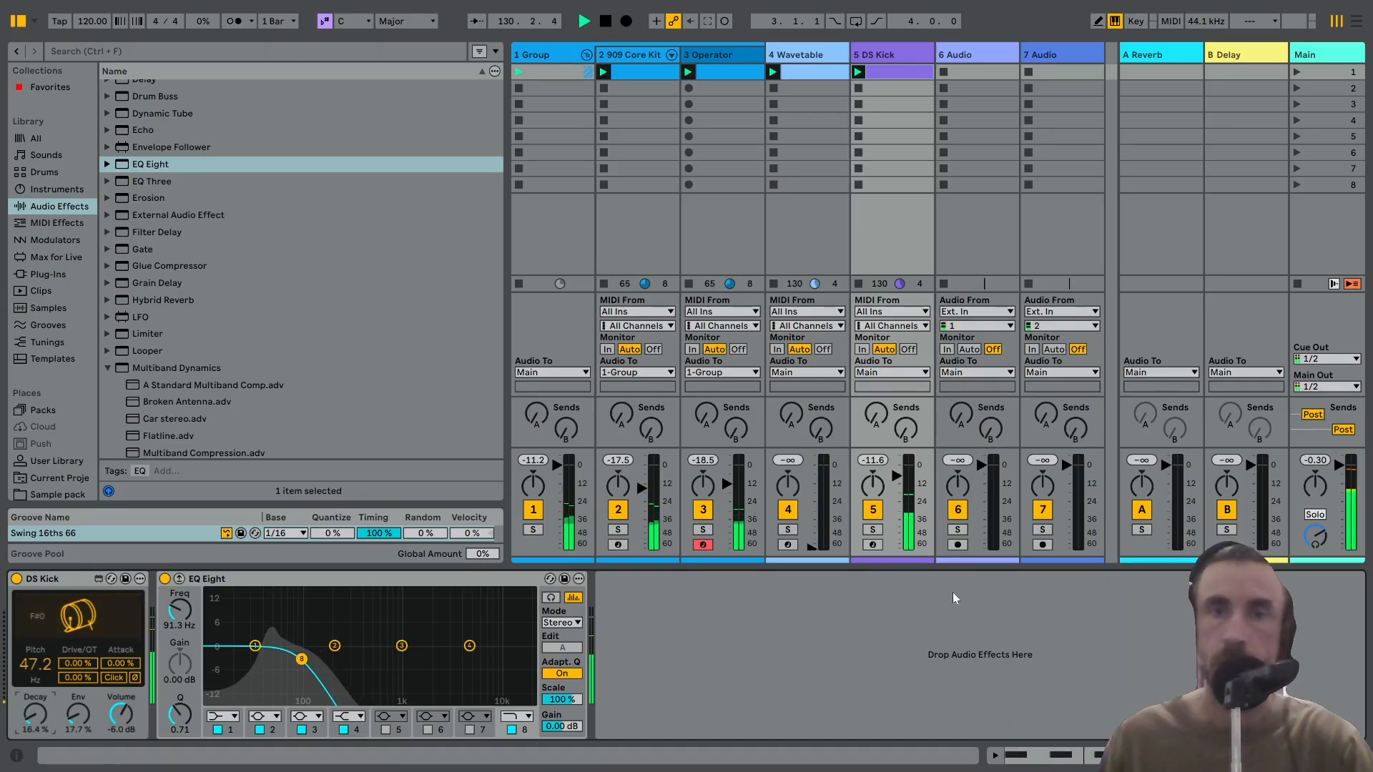
# Insert a new MIDI track directly after the DS Kick track.
pyautogui.click(890, 62)
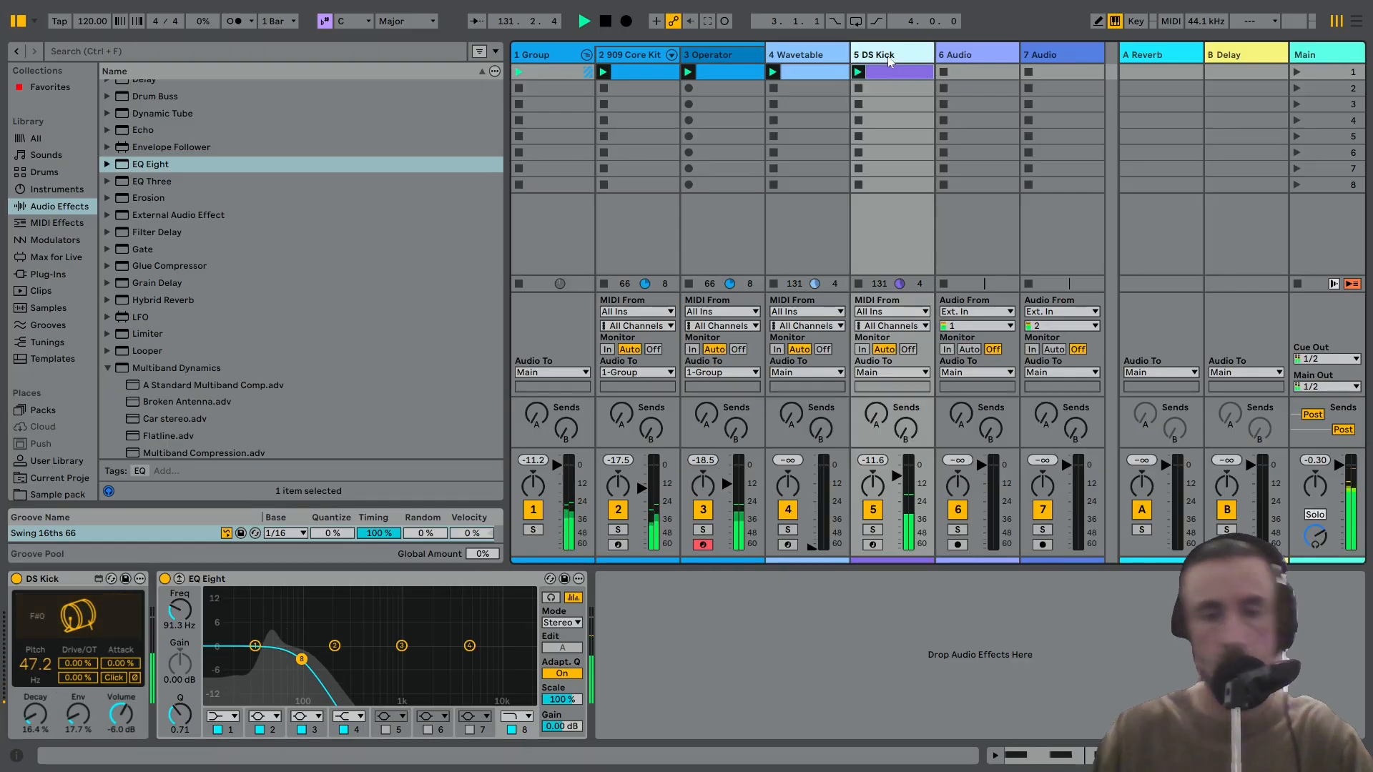
pyautogui.hotkey('ctrl', 'shift', 't')
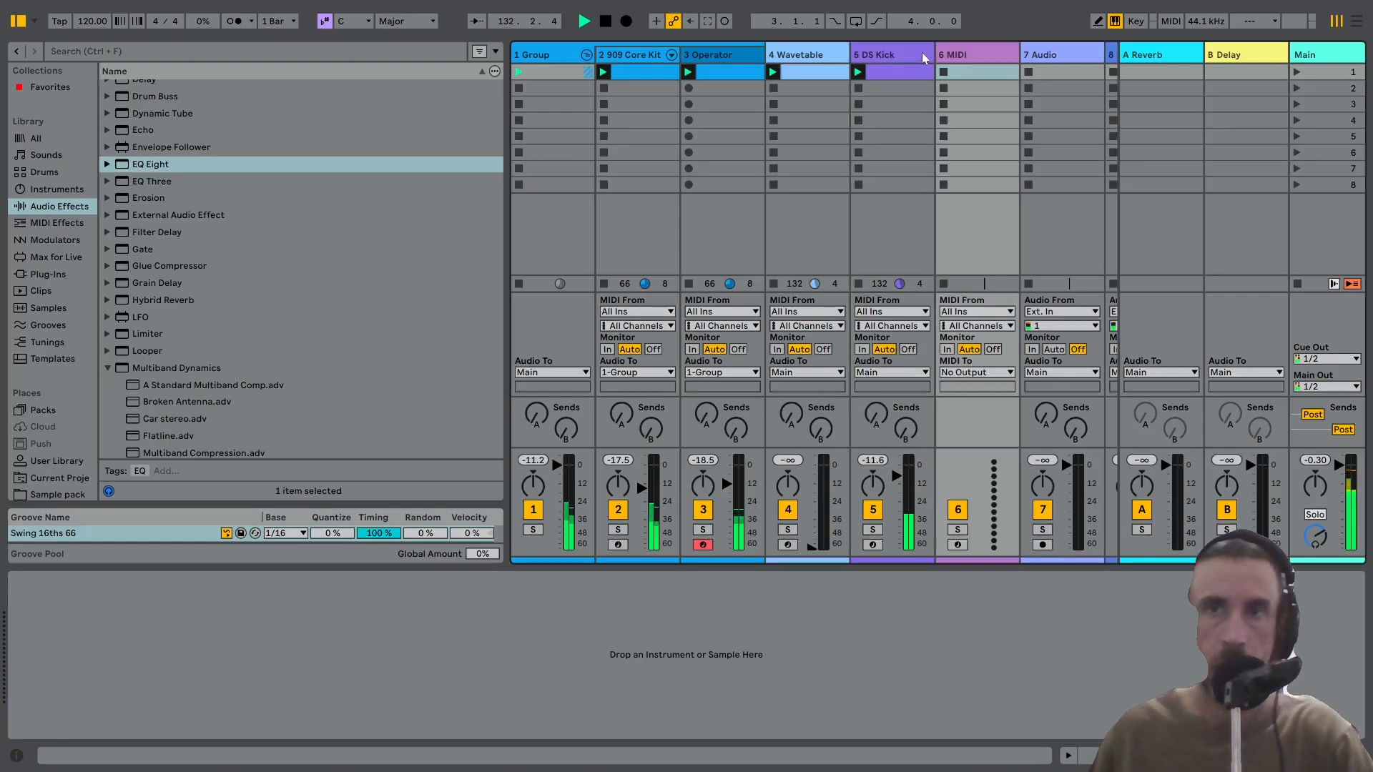
# Browse the Core Library pack's one-shot drum samples and expand the Shaker folder.
pyautogui.click(57, 192)
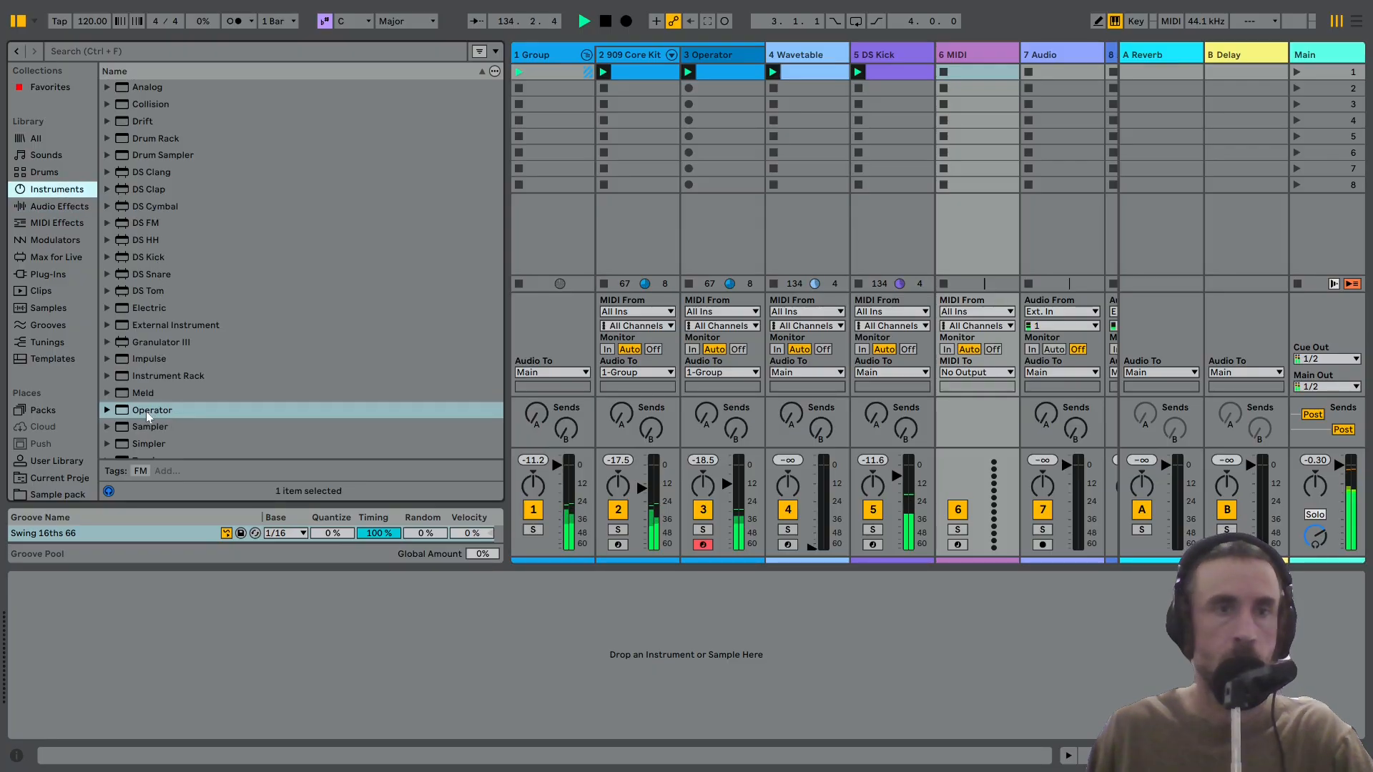
pyautogui.scroll(-3, 50, 414)
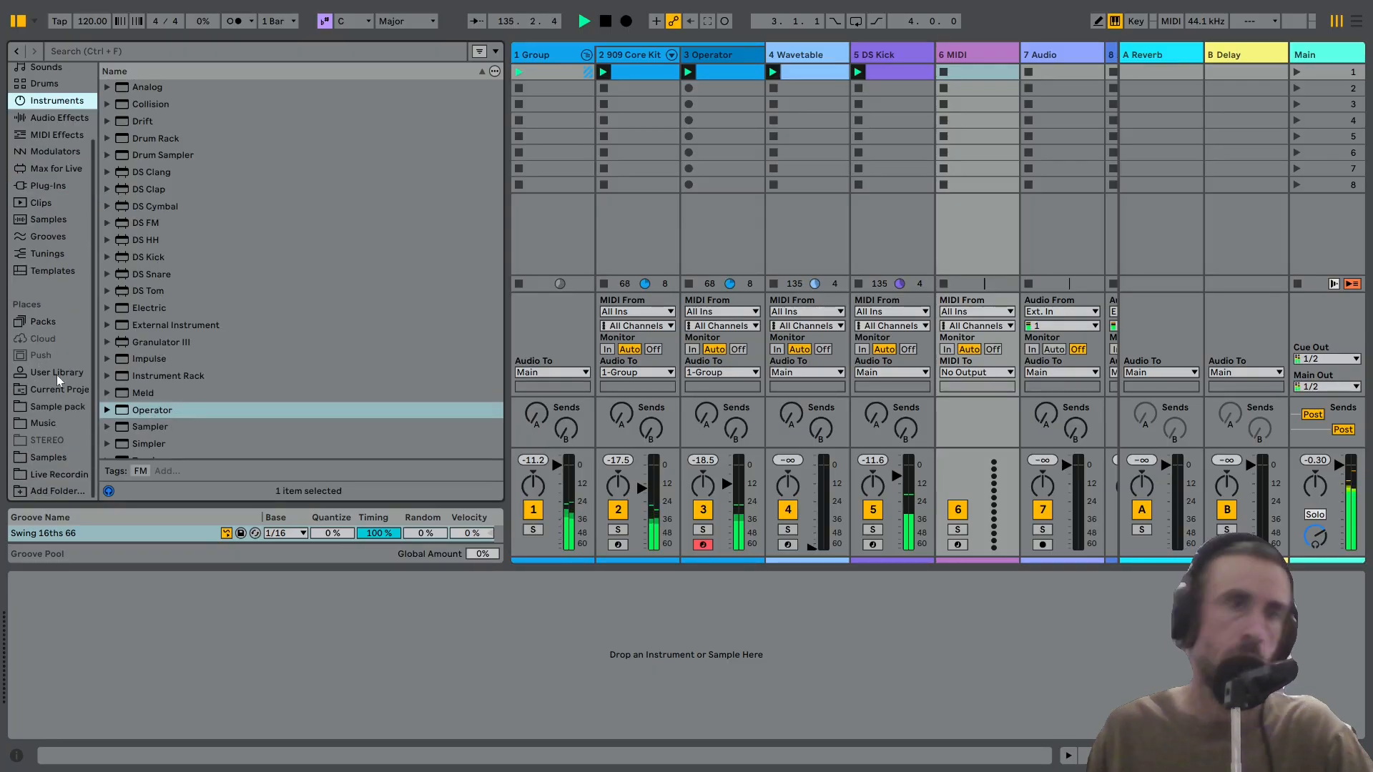
pyautogui.click(43, 321)
pyautogui.click(113, 88)
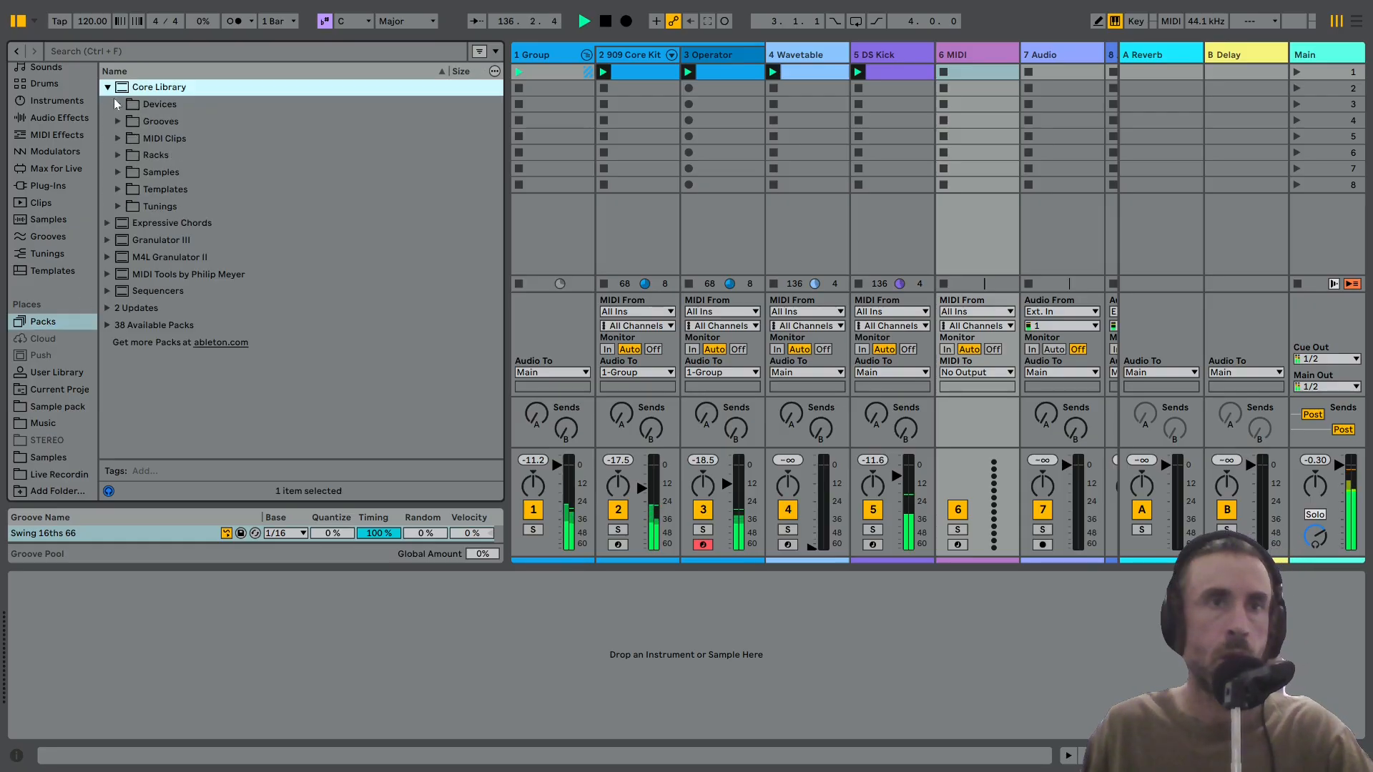
pyautogui.click(125, 170)
pyautogui.click(130, 223)
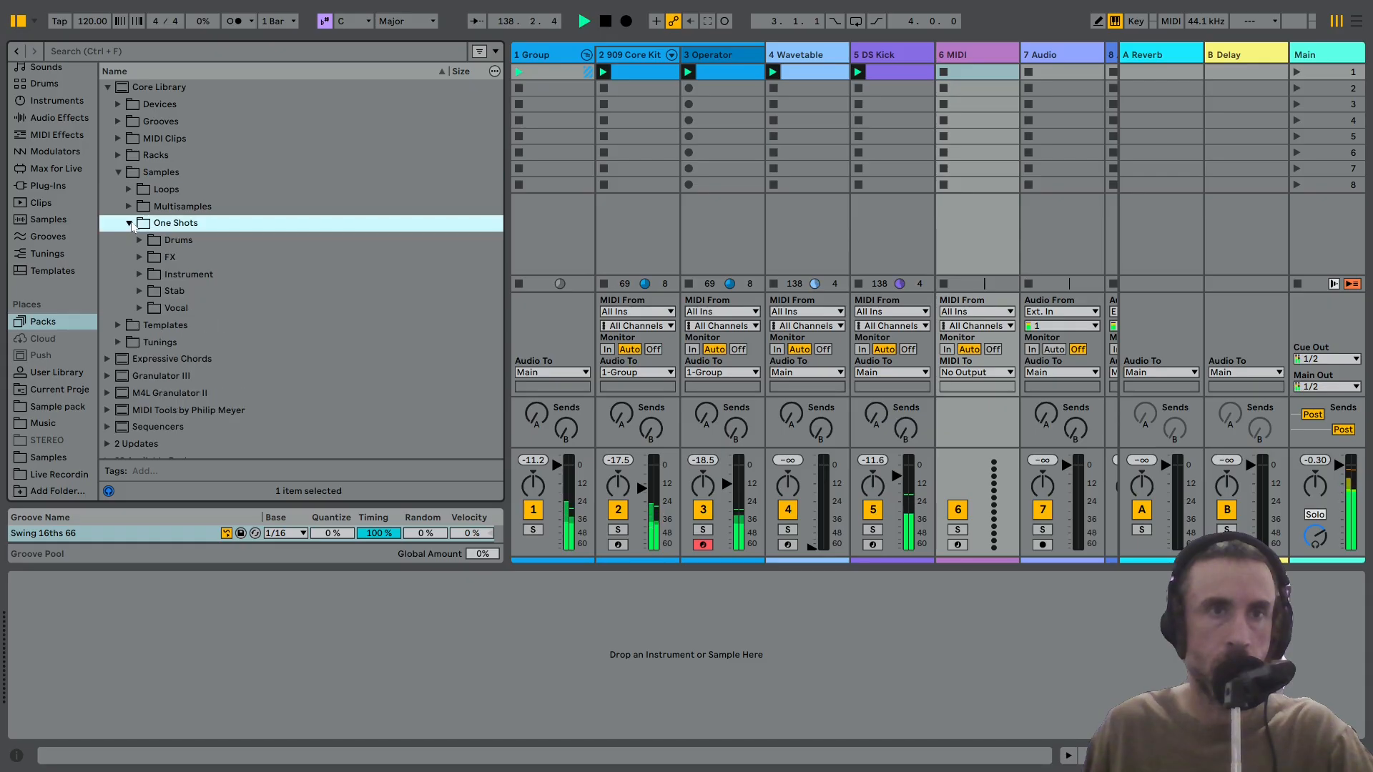
pyautogui.click(142, 246)
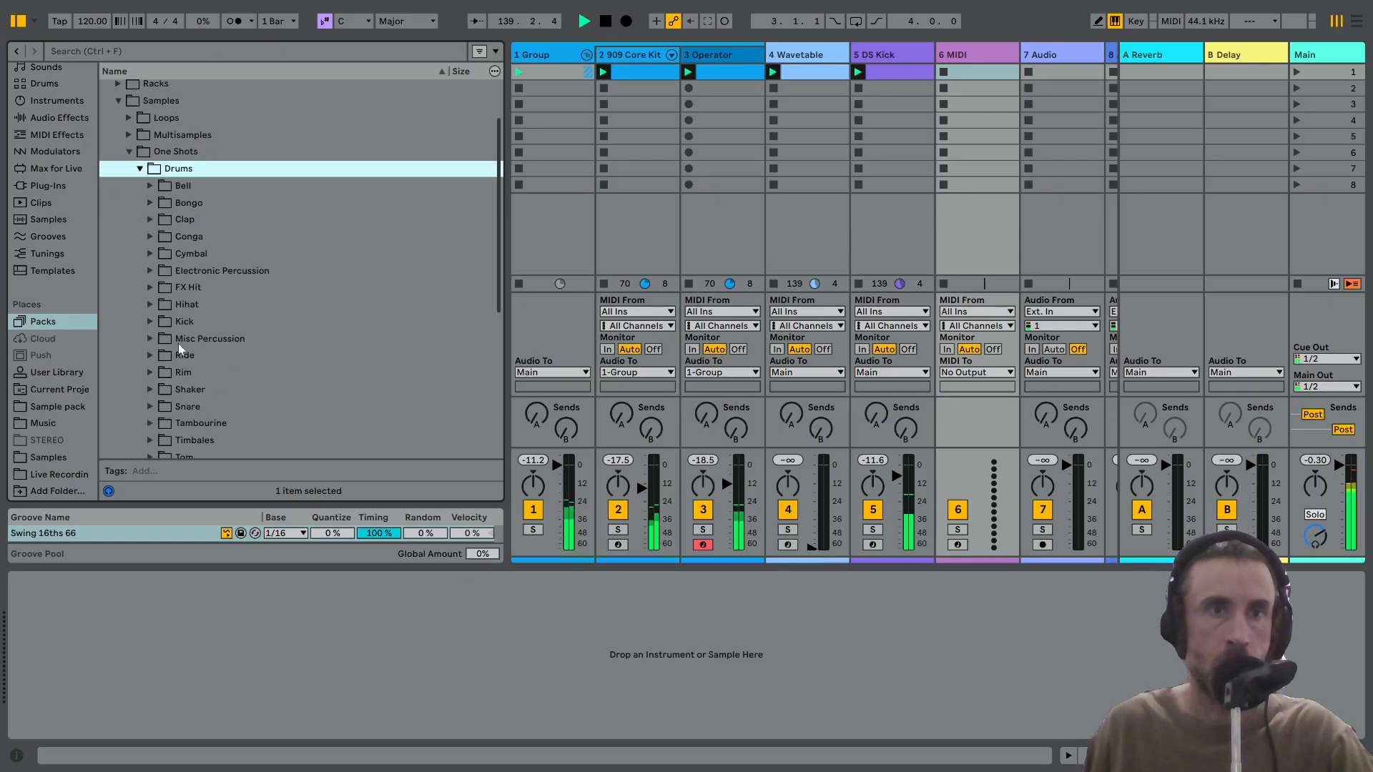
pyautogui.scroll(-2, 110, 409)
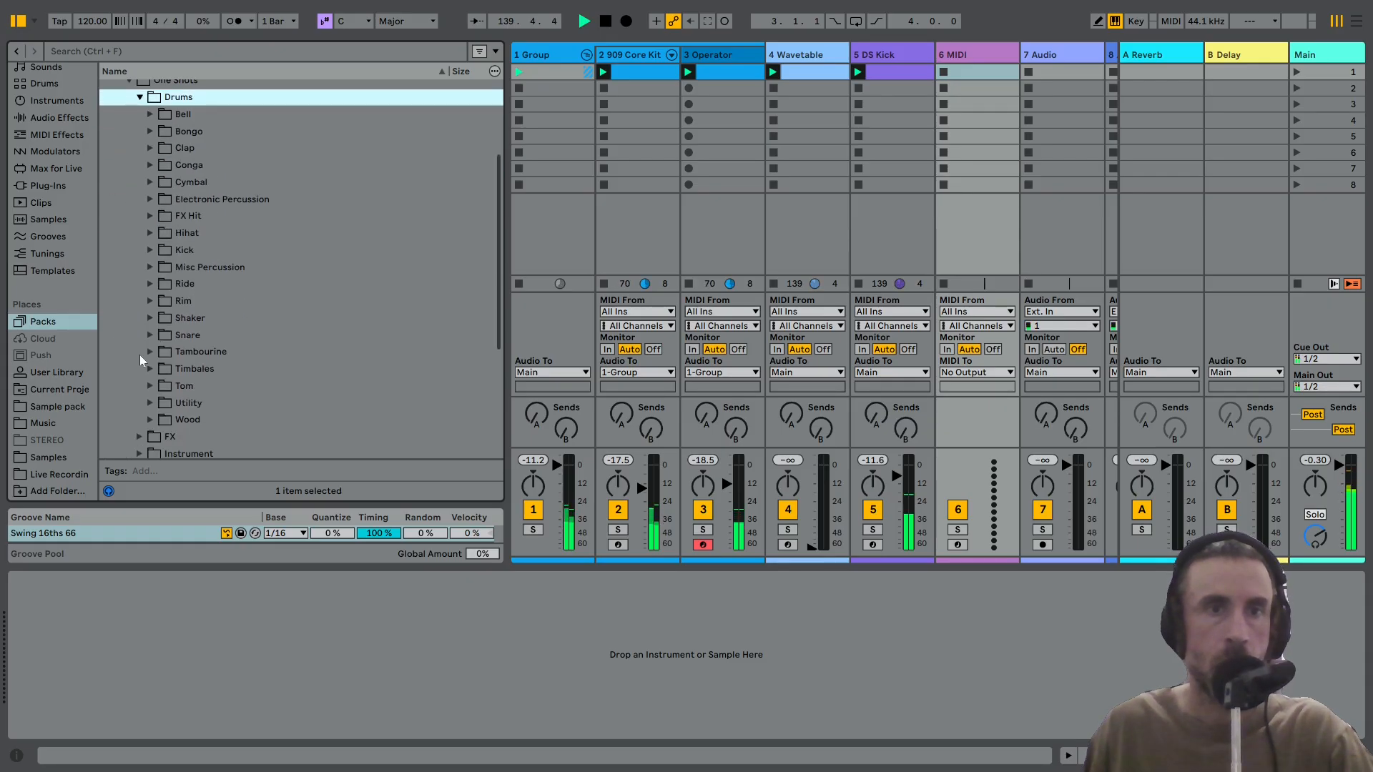
pyautogui.click(148, 317)
# Audition the shaker one-shots in order, from Cabasa 60s Vinyl.wav to the end of the Shaker folder.
pyautogui.click(206, 337)
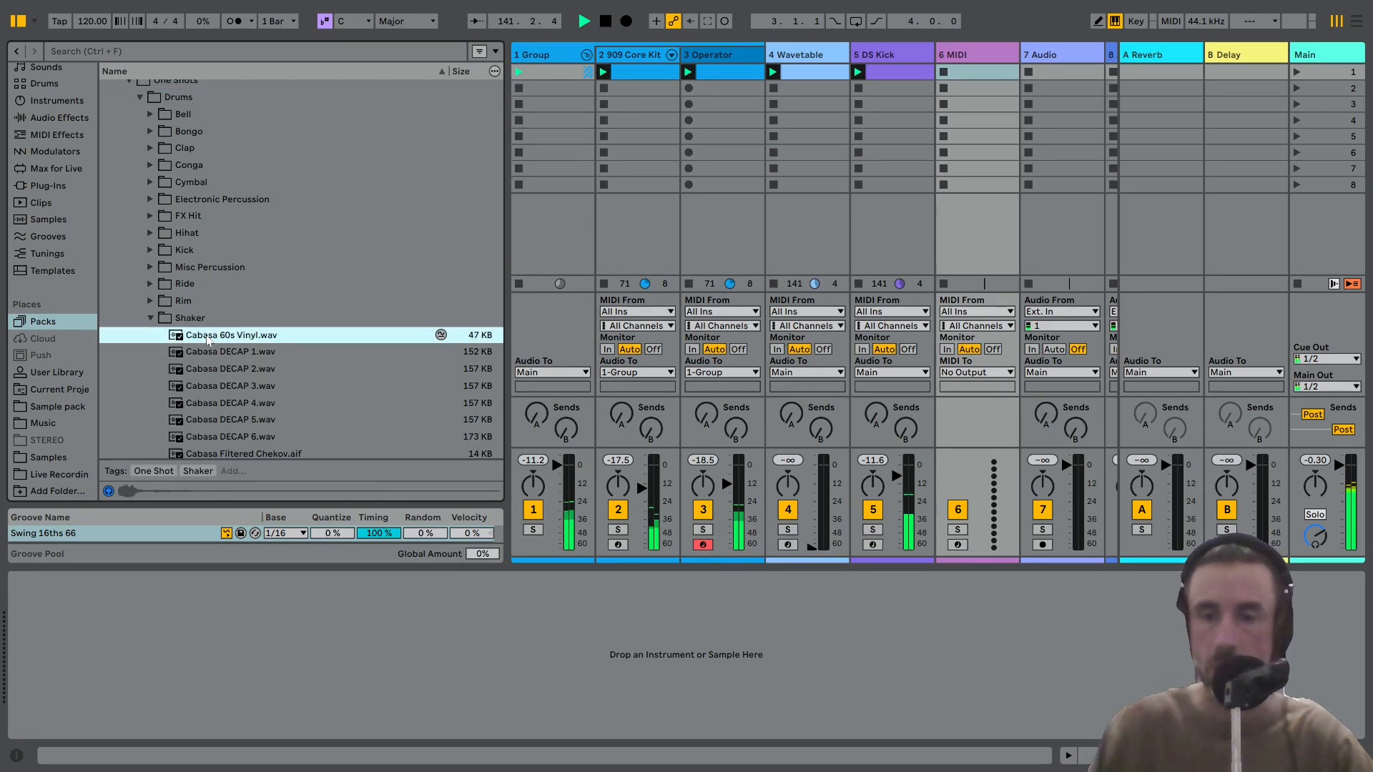
pyautogui.press('Down')
pyautogui.press('Down')
pyautogui.press('Down')
pyautogui.press('Down')
pyautogui.press('Down')
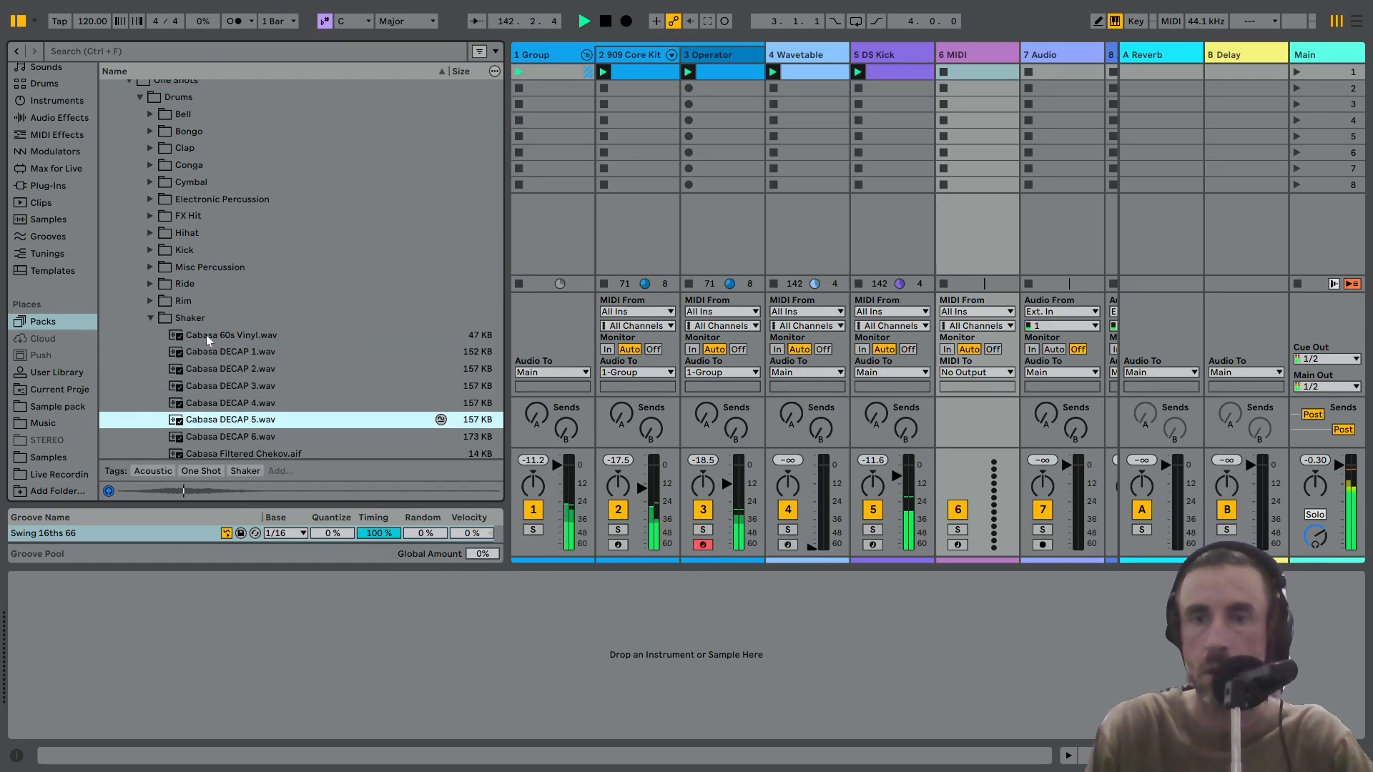
pyautogui.press('Down')
pyautogui.press('Down')
pyautogui.press('Down')
pyautogui.press('Down')
pyautogui.press('Down')
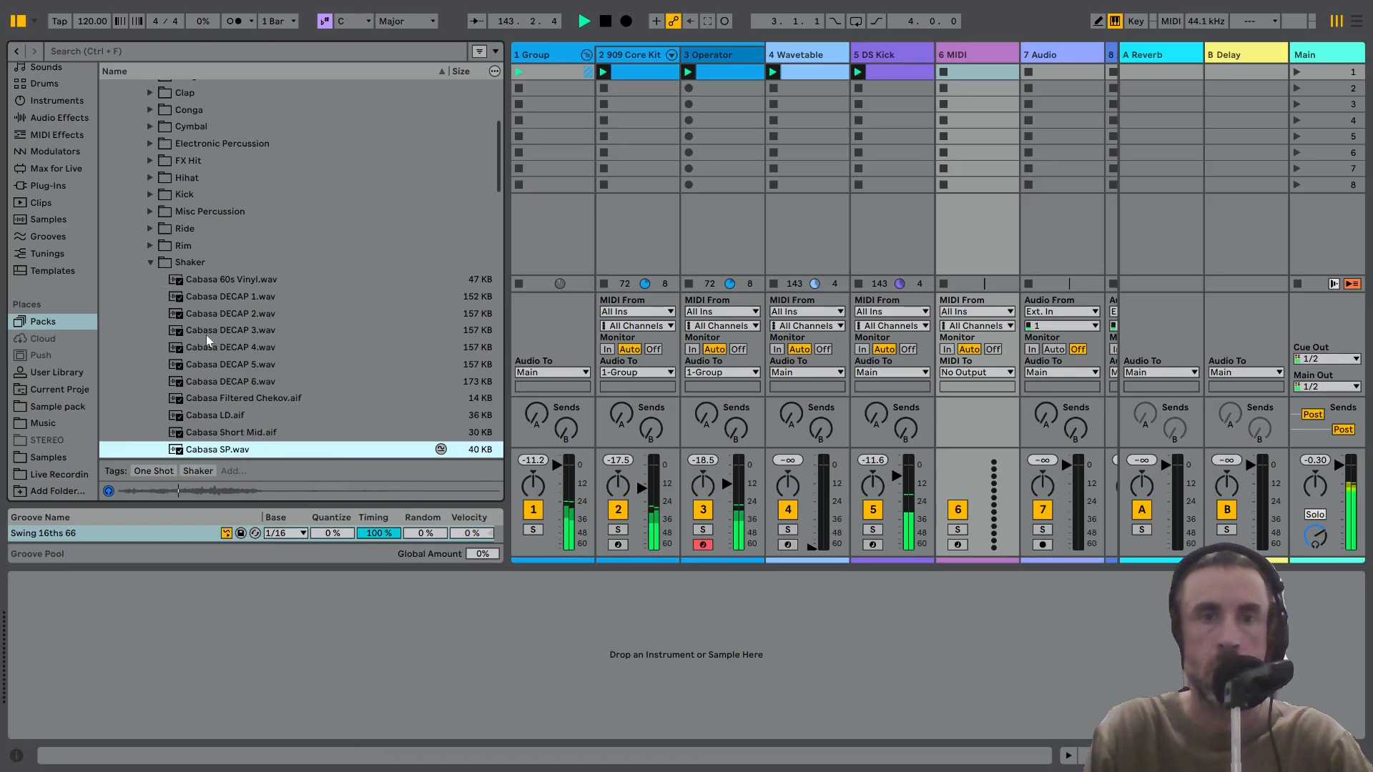
pyautogui.press('Down')
pyautogui.press('Down')
pyautogui.press('Down')
pyautogui.press('Down')
pyautogui.press('Down')
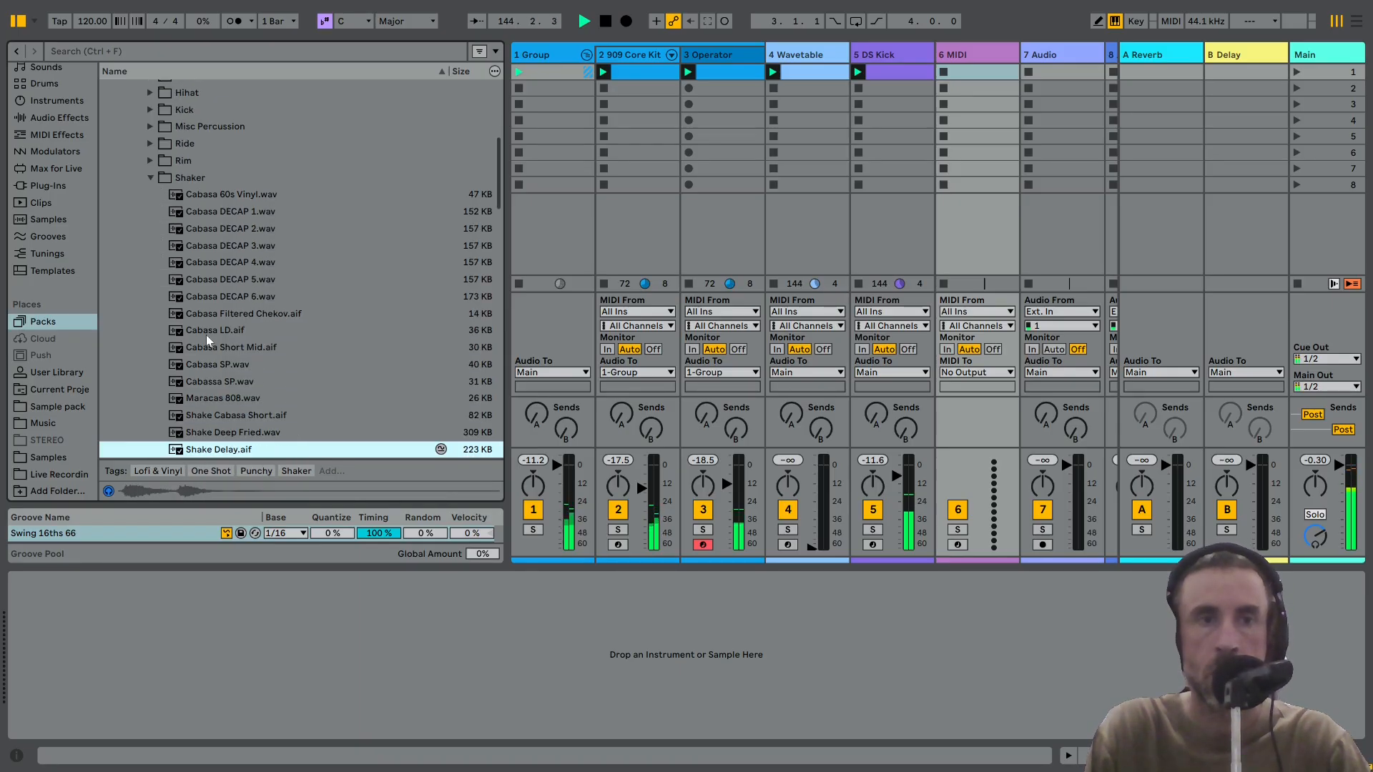
pyautogui.press('Down')
pyautogui.press('Down')
pyautogui.press('Down')
pyautogui.press('Down')
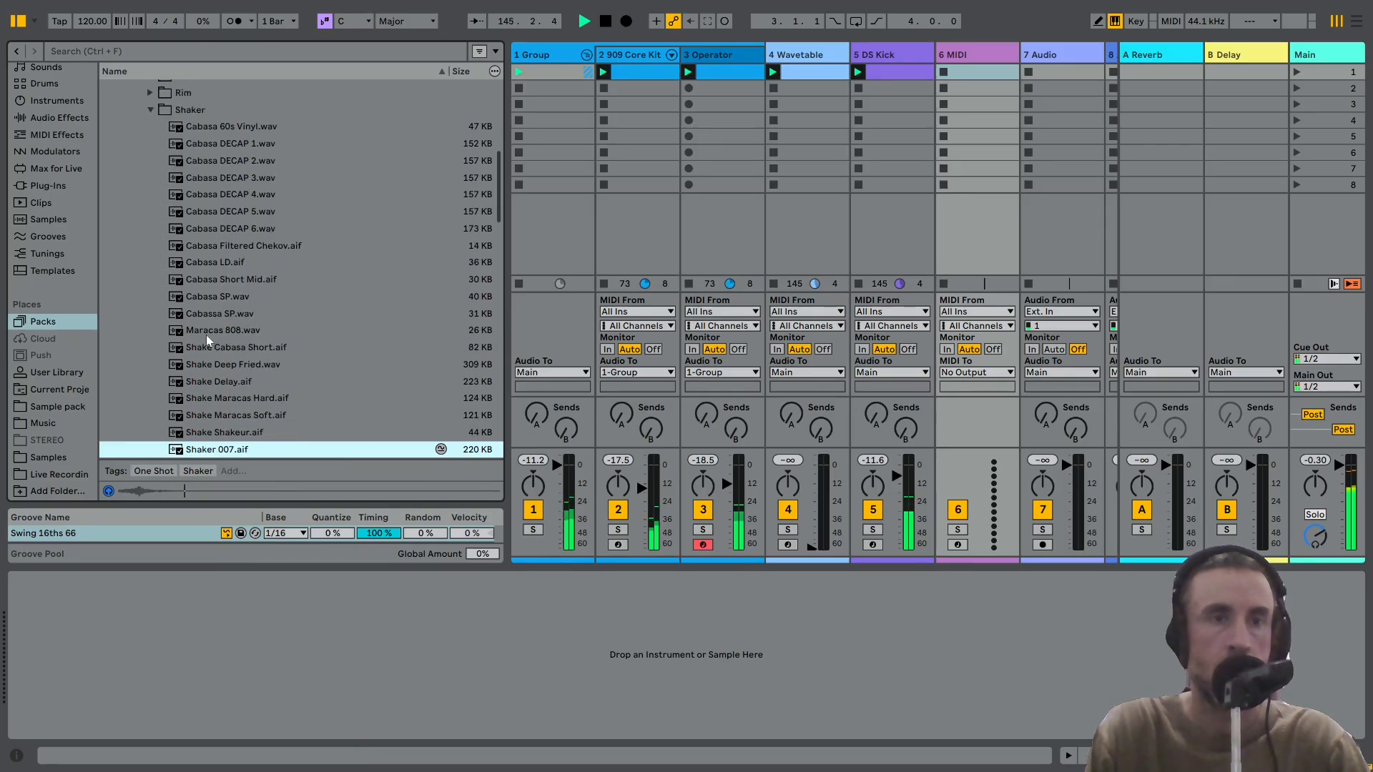
pyautogui.press('Down')
pyautogui.press('Down')
pyautogui.press('Down')
pyautogui.press('Down')
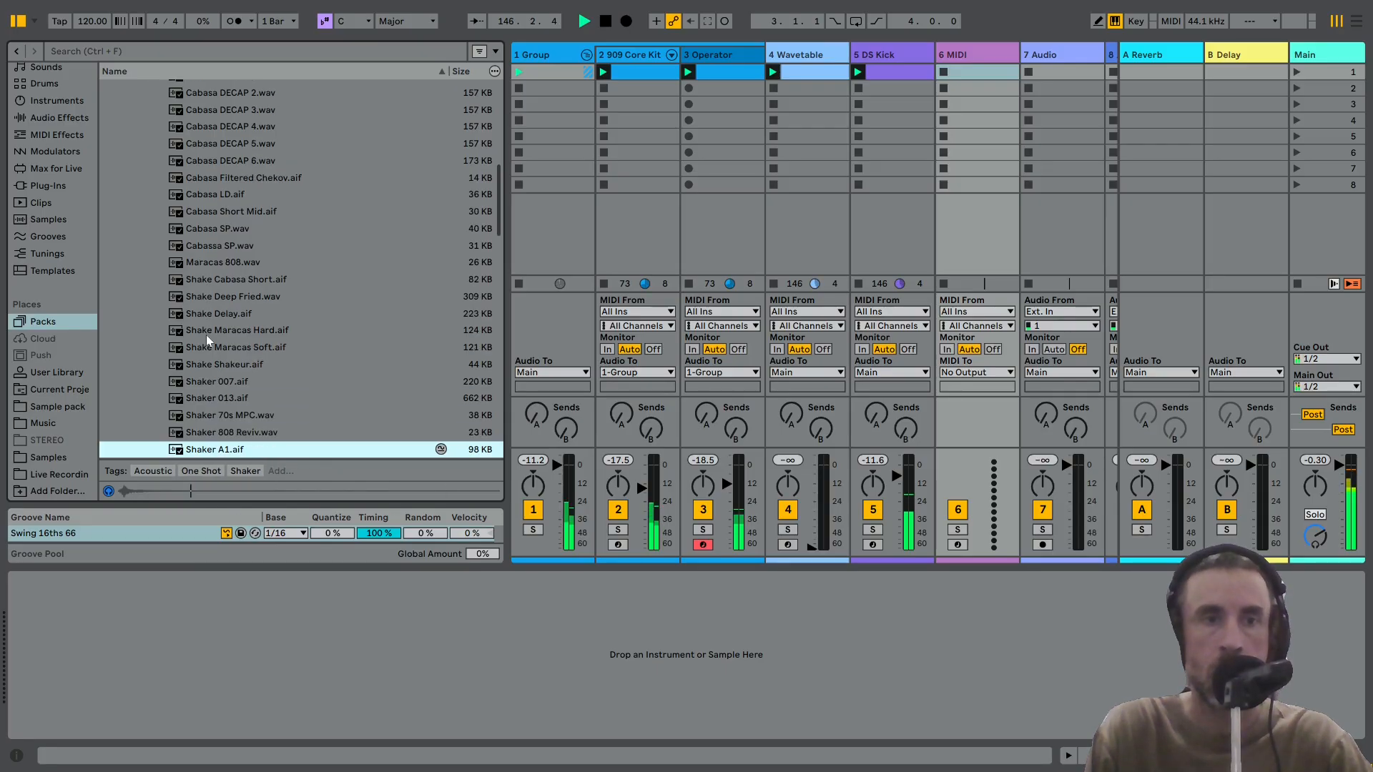
pyautogui.press('Down')
pyautogui.press('Down')
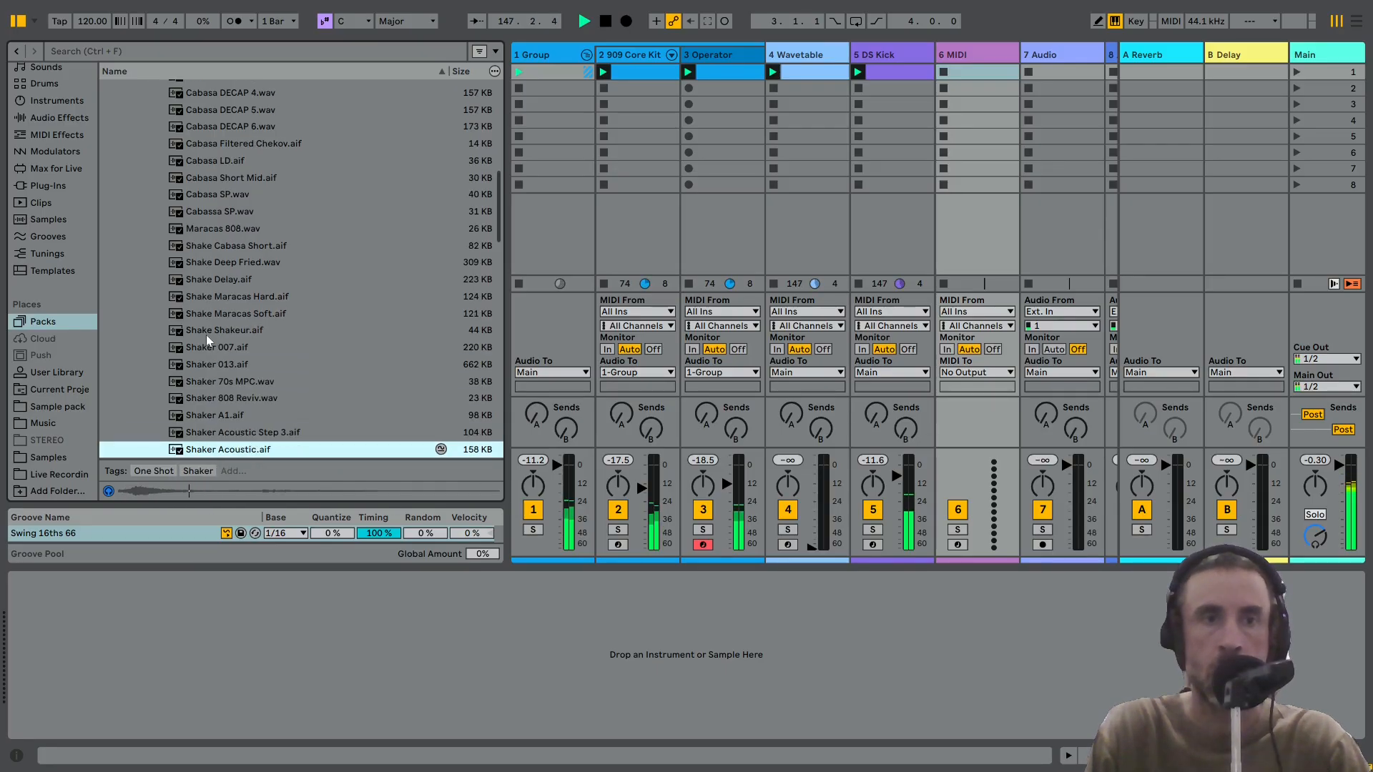
pyautogui.press('Down')
pyautogui.press('Down')
pyautogui.press('Down')
pyautogui.press('Down')
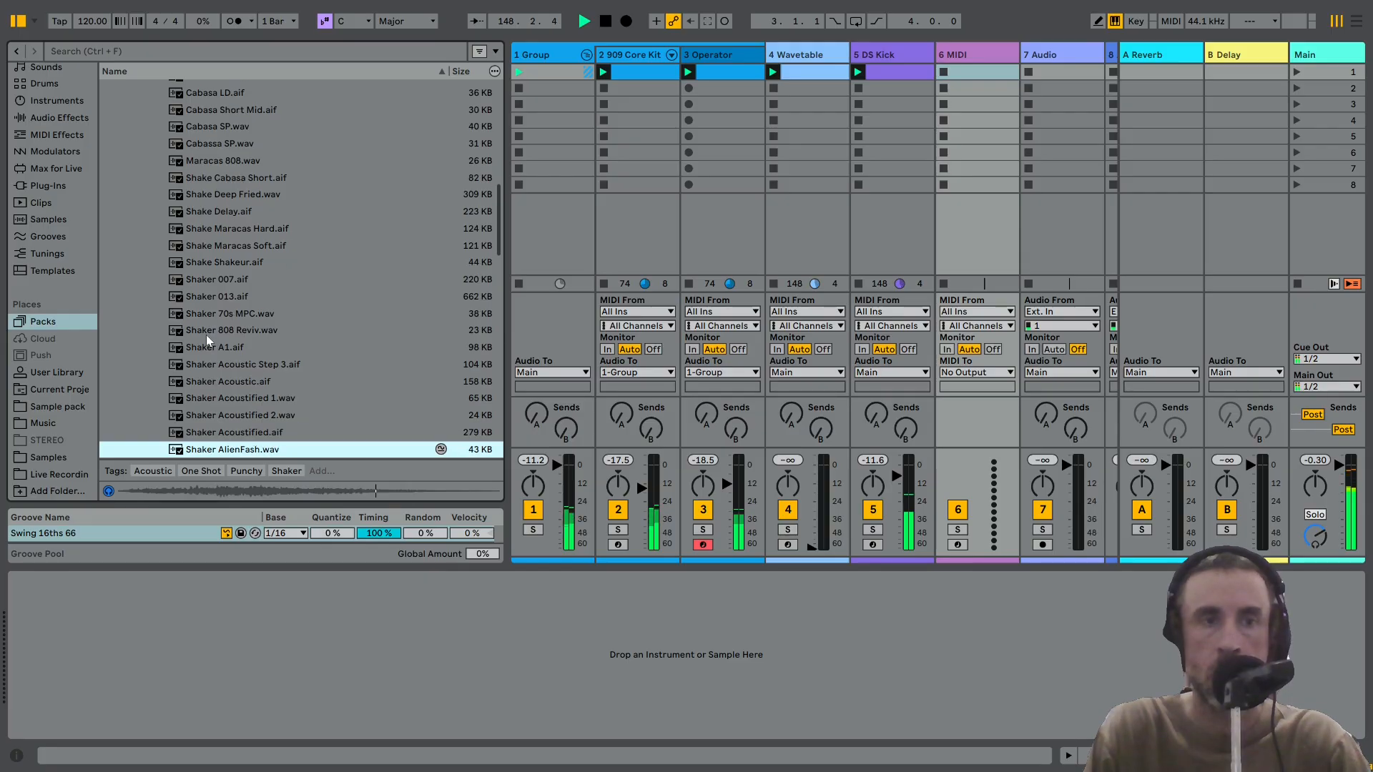
pyautogui.press('Down')
pyautogui.press('Down')
pyautogui.press('Down')
pyautogui.press('Down')
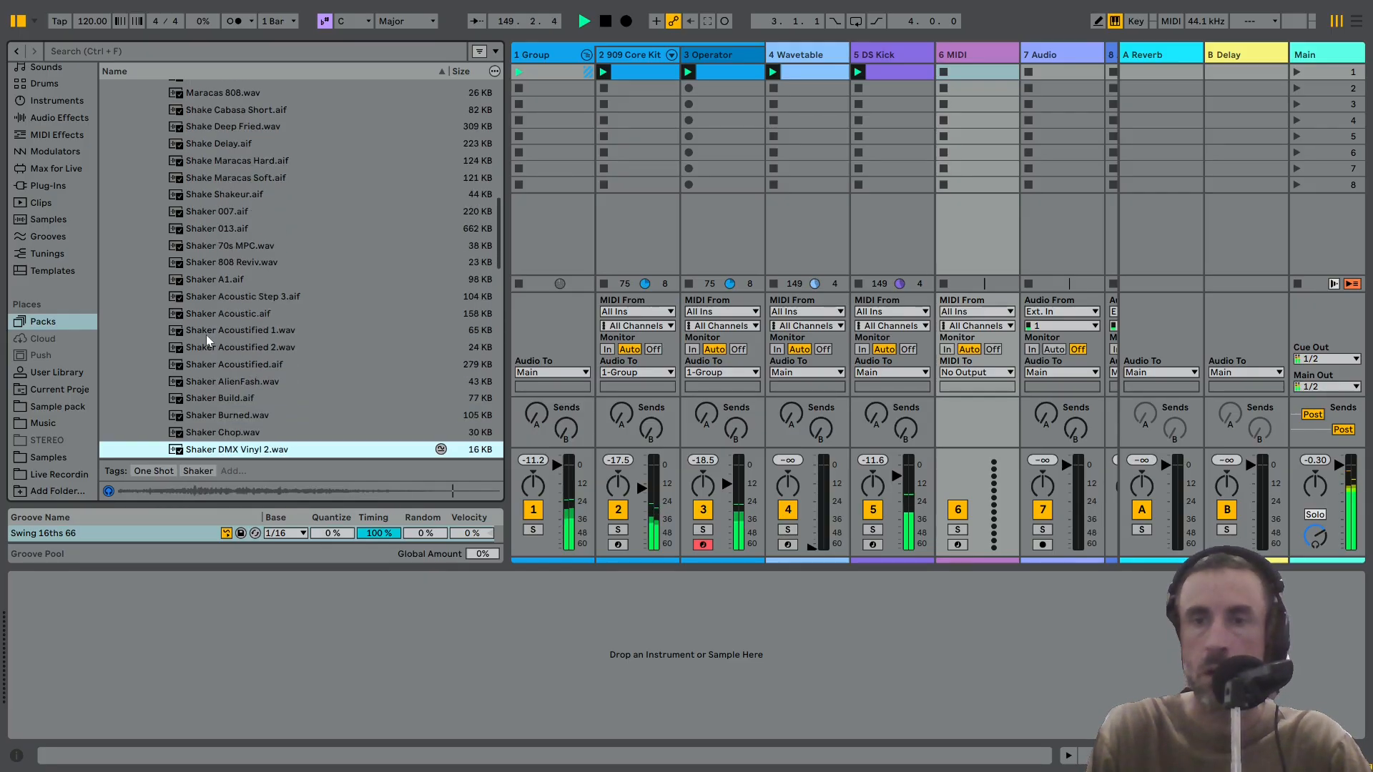
pyautogui.press('Down')
pyautogui.press('Down')
pyautogui.press('Down')
pyautogui.press('Down')
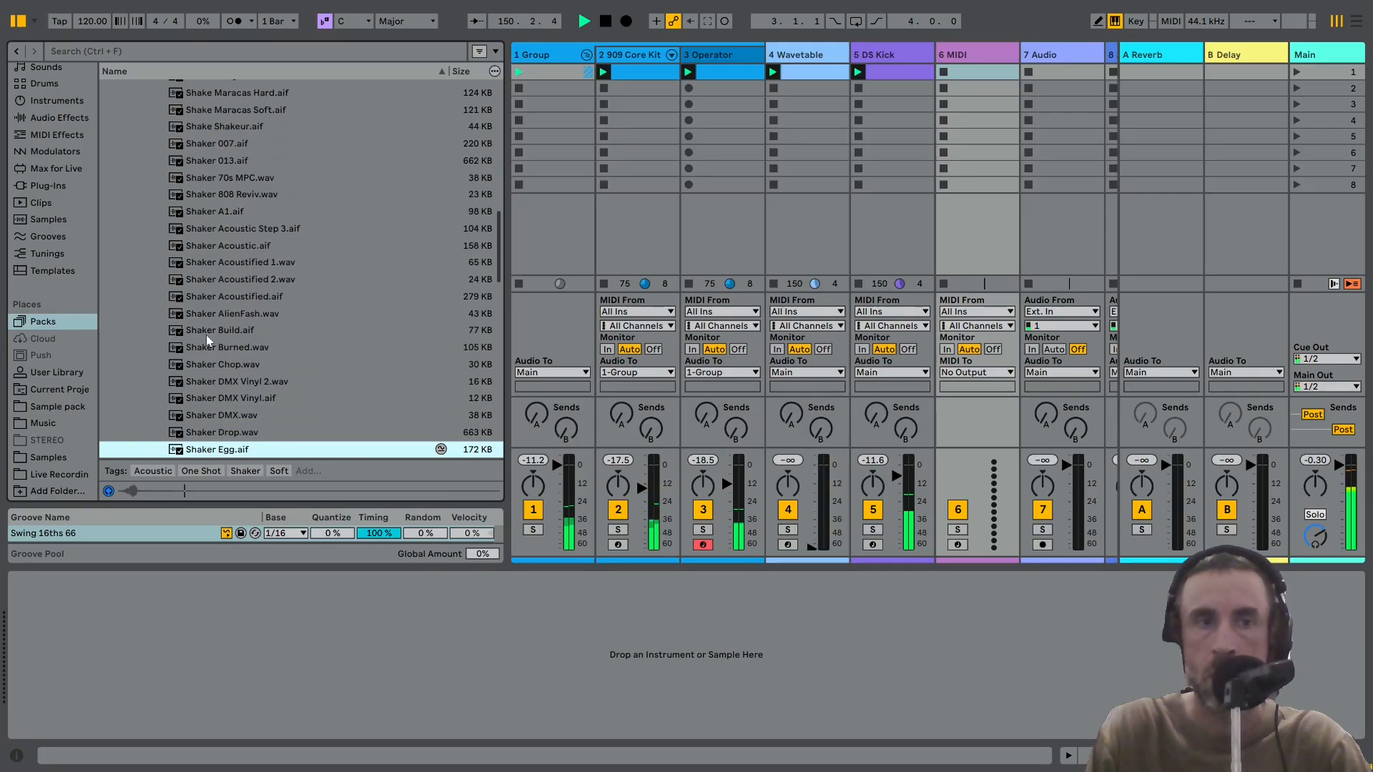
pyautogui.press('Down')
pyautogui.press('Down')
pyautogui.press('Down')
pyautogui.press('Down')
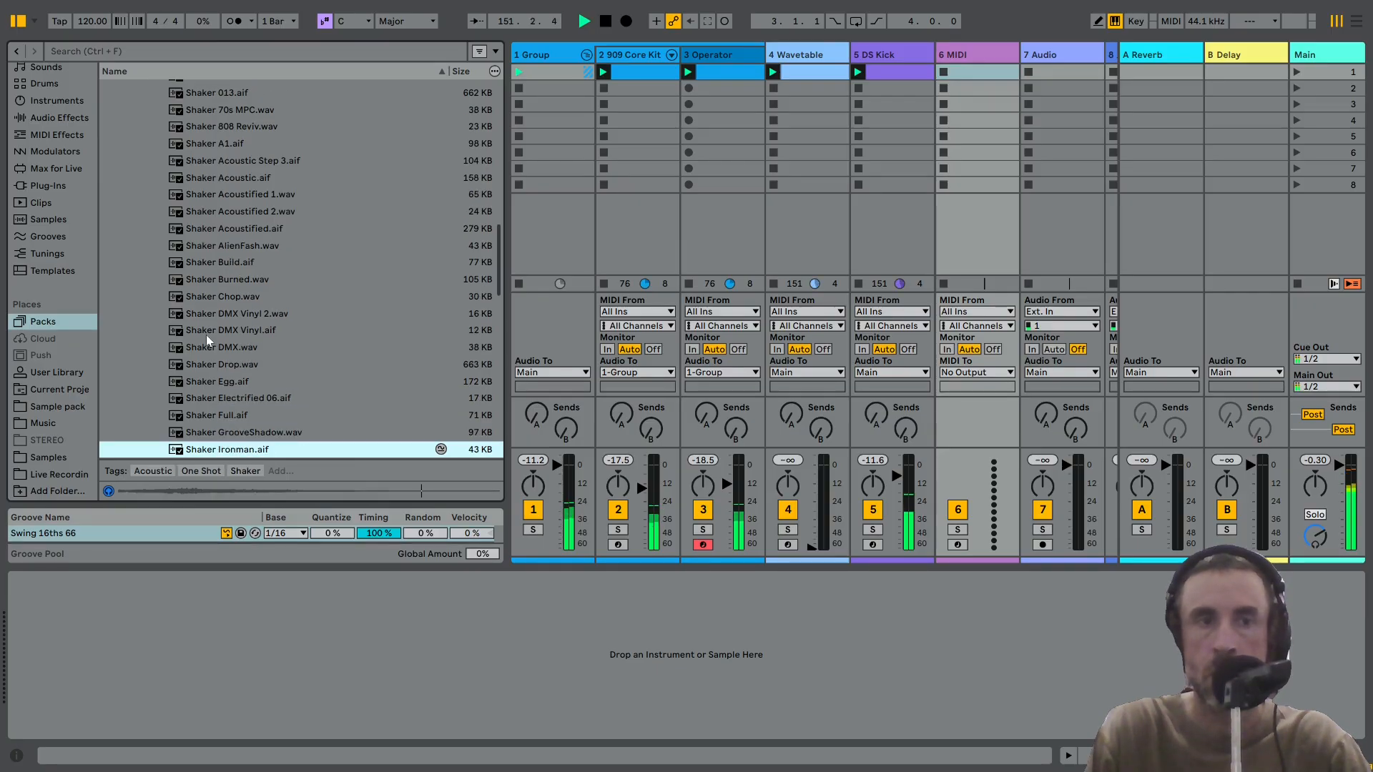
pyautogui.press('Down')
pyautogui.press('Down')
pyautogui.press('Down')
pyautogui.press('Down')
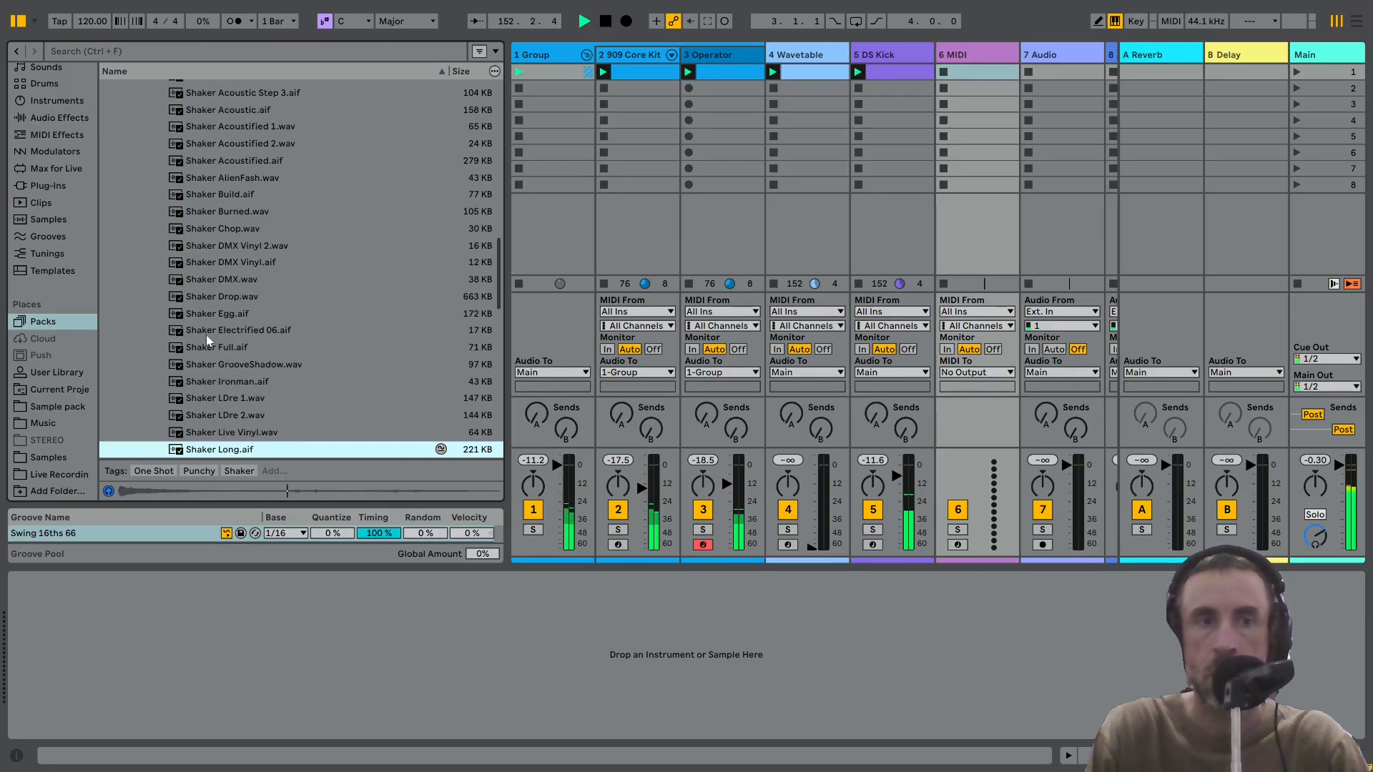
pyautogui.press('Up')
pyautogui.press('Up')
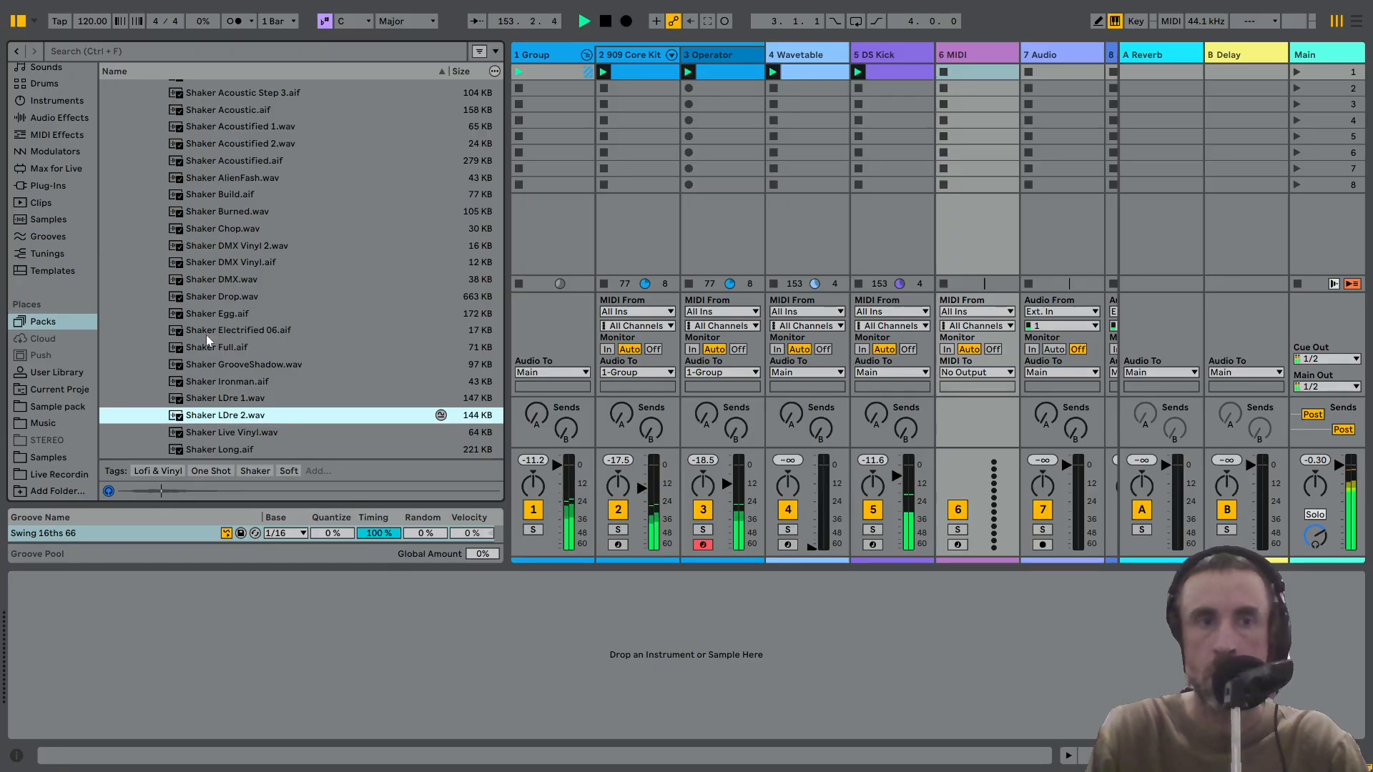
pyautogui.press('Down')
pyautogui.press('Down')
pyautogui.press('Down')
pyautogui.press('Down')
pyautogui.press('Down')
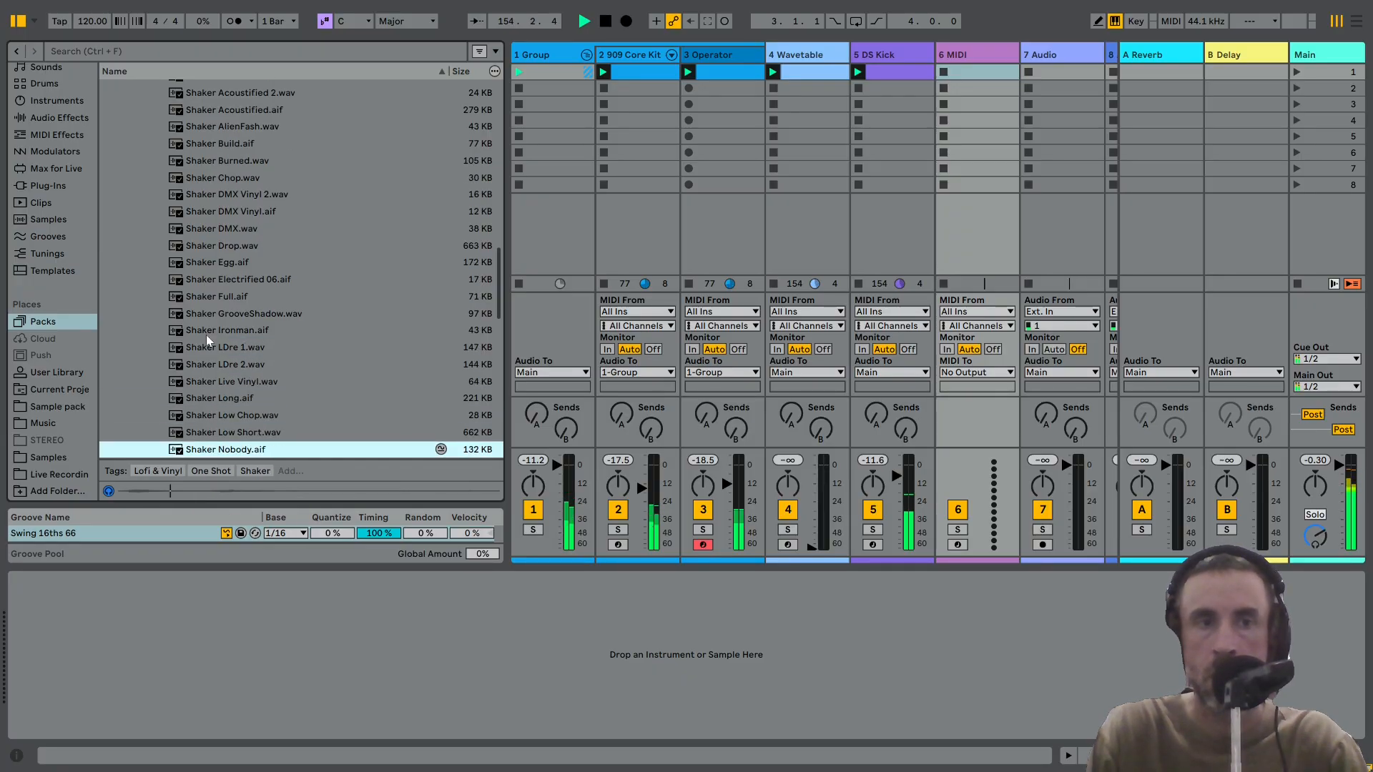
pyautogui.press('Down')
pyautogui.press('Down')
pyautogui.press('Down')
pyautogui.press('Down')
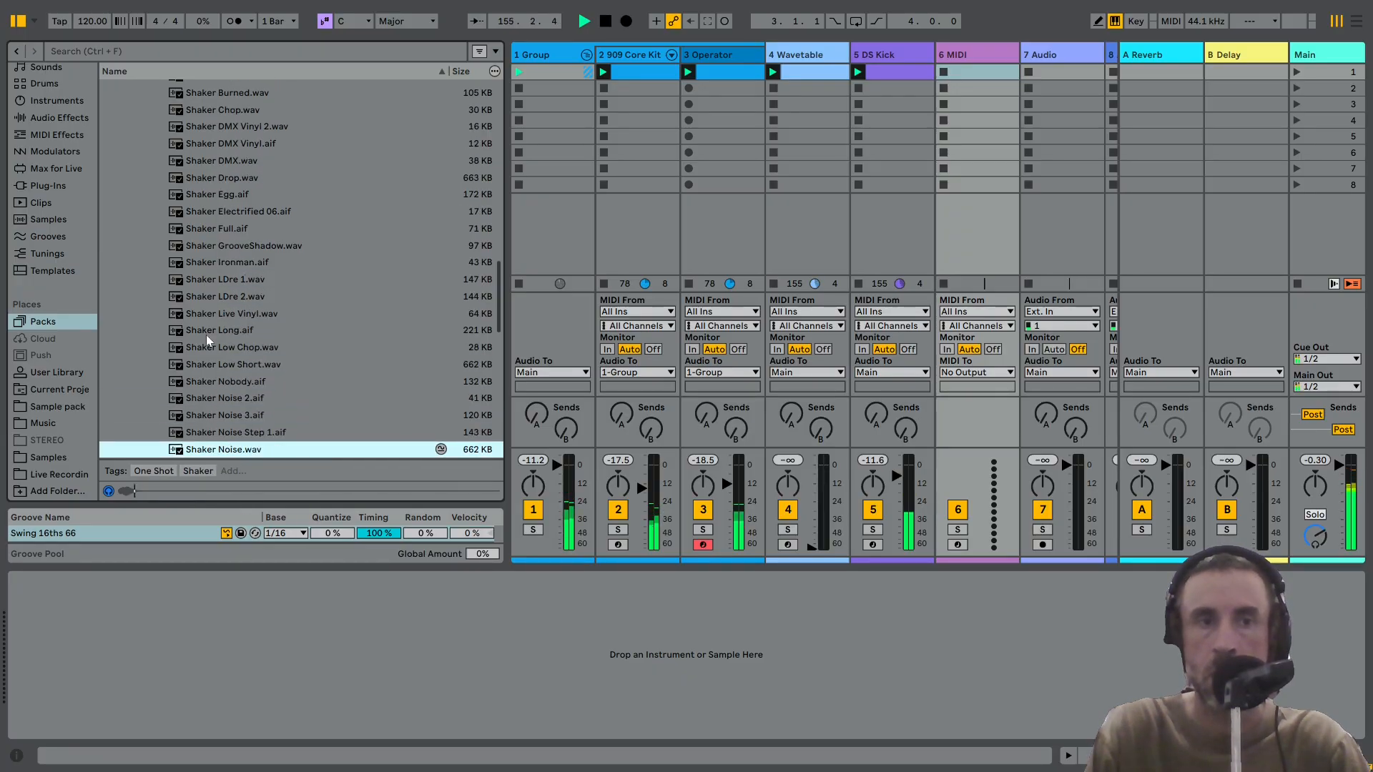
pyautogui.press('Down')
pyautogui.press('Down')
pyautogui.press('Down')
pyautogui.press('Down')
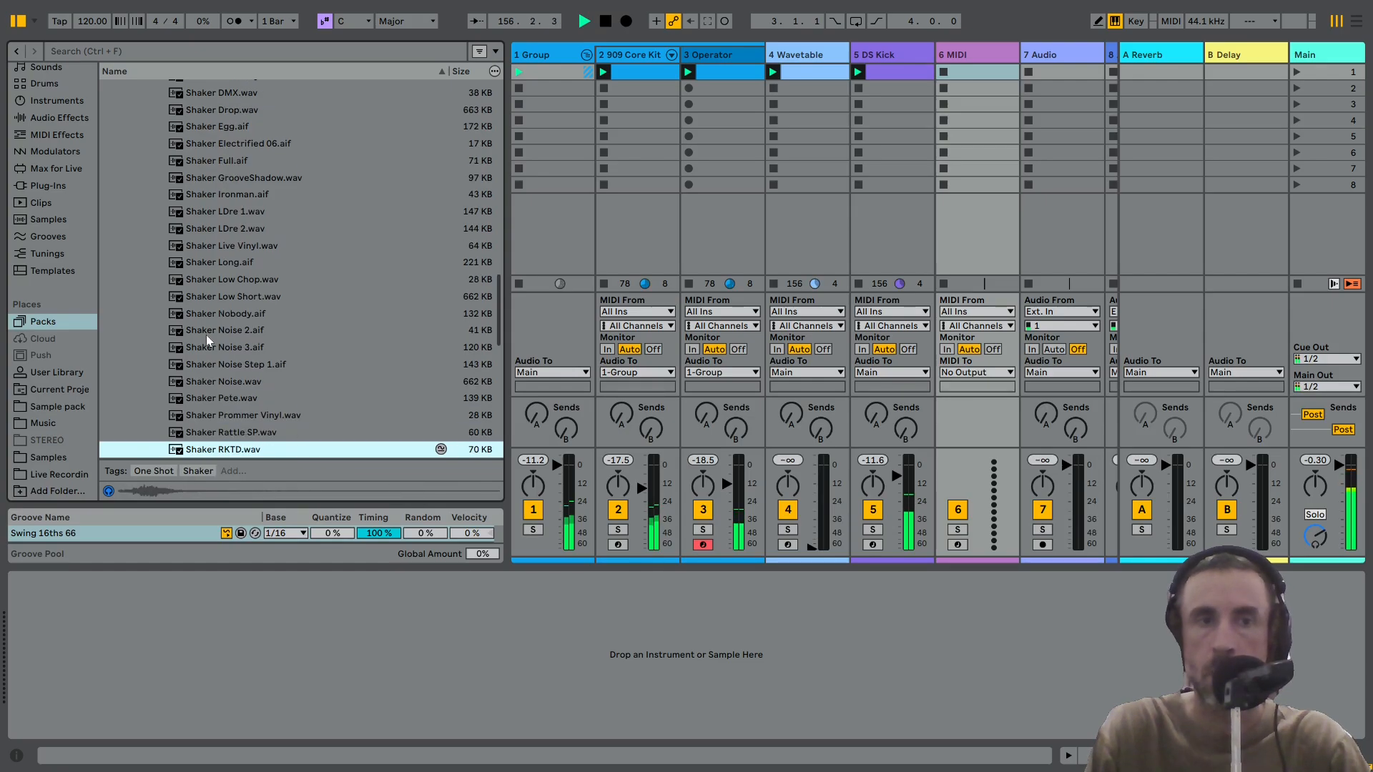
pyautogui.press('Down')
pyautogui.press('Down')
pyautogui.press('Down')
pyautogui.press('Down')
pyautogui.press('Down')
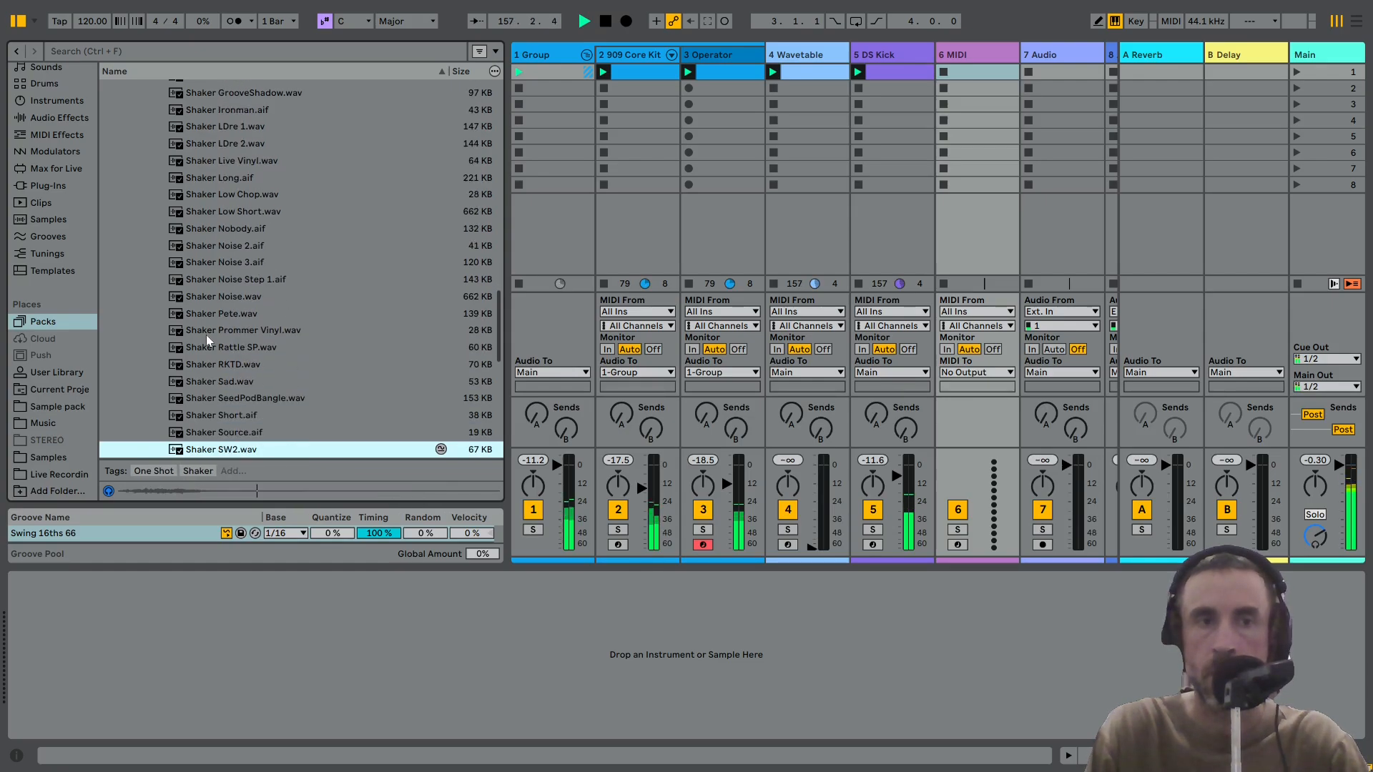
pyautogui.press('Down')
pyautogui.press('Down')
pyautogui.press('Down')
pyautogui.press('Down')
pyautogui.press('Down')
pyautogui.press('Down')
pyautogui.press('Down')
pyautogui.press('Down')
pyautogui.press('Down')
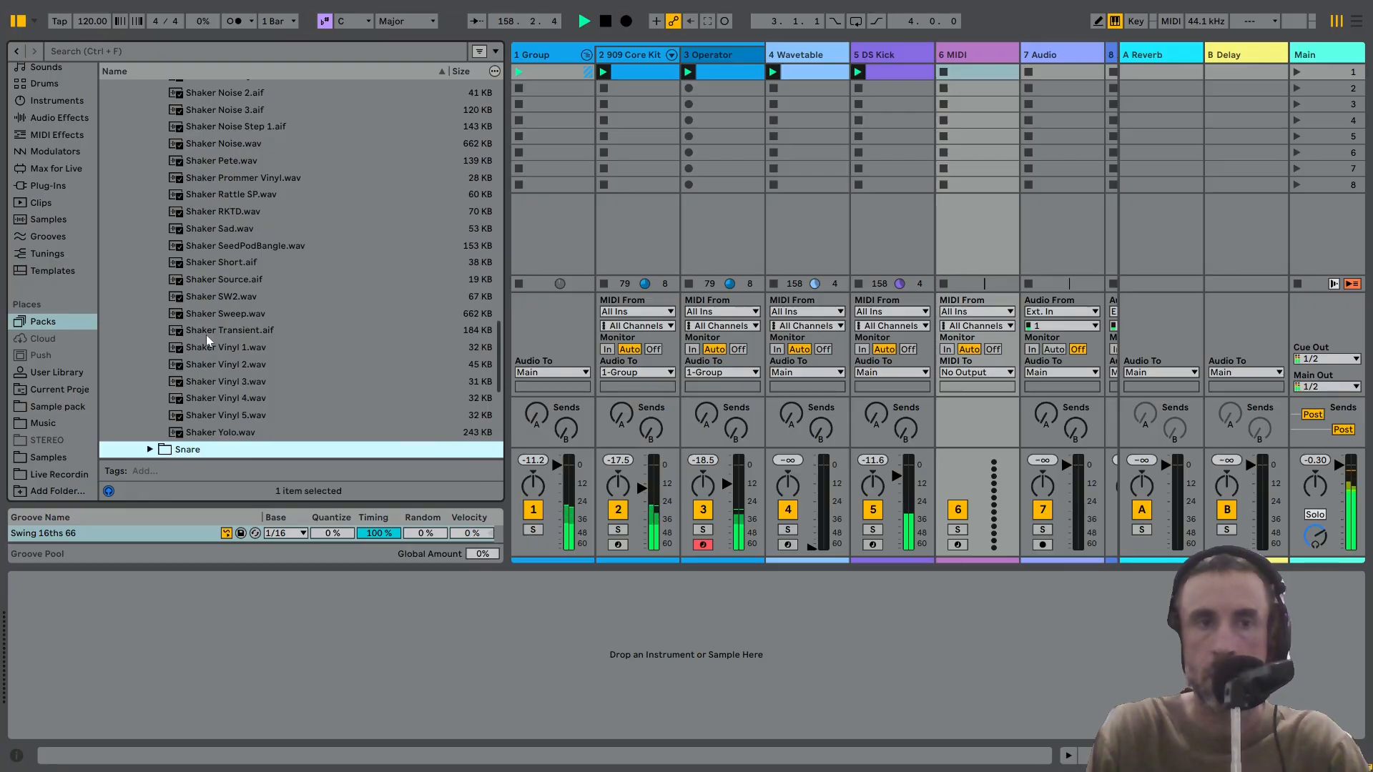
# Audition the shaker one-shots in reverse from the end of the Shaker folder and settle on Shaker Ironman.aif.
pyautogui.press('Up')
pyautogui.press('Up')
pyautogui.press('Up')
pyautogui.press('Up')
pyautogui.press('Up')
pyautogui.press('Up')
pyautogui.press('Up')
pyautogui.press('Up')
pyautogui.press('Up')
pyautogui.press('Up')
pyautogui.press('Up')
pyautogui.press('Up')
pyautogui.press('Up')
pyautogui.press('Up')
pyautogui.press('Up')
pyautogui.press('Up')
pyautogui.press('Up')
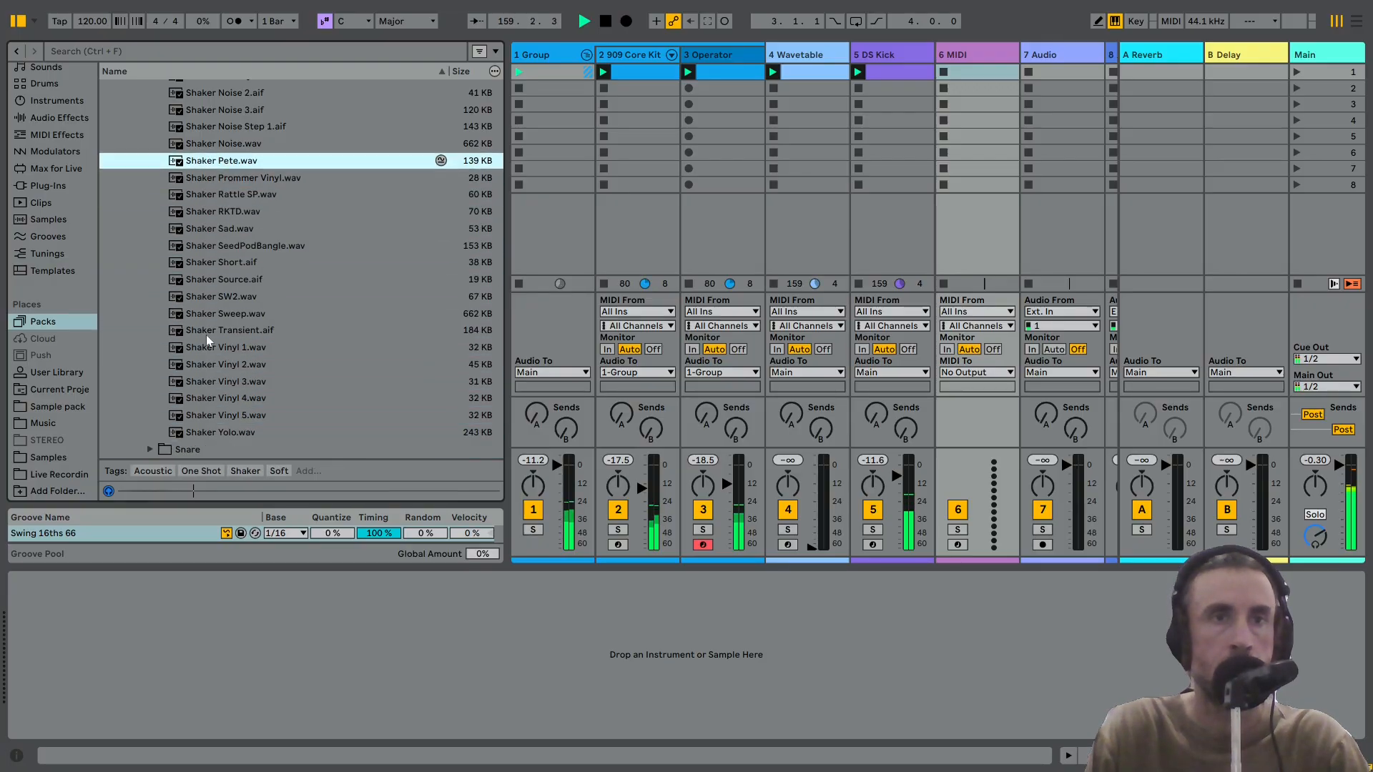
pyautogui.press('Up')
pyautogui.press('Up')
pyautogui.press('Up')
pyautogui.press('Up')
pyautogui.press('Up')
pyautogui.press('Up')
pyautogui.press('Up')
pyautogui.press('Up')
pyautogui.press('Up')
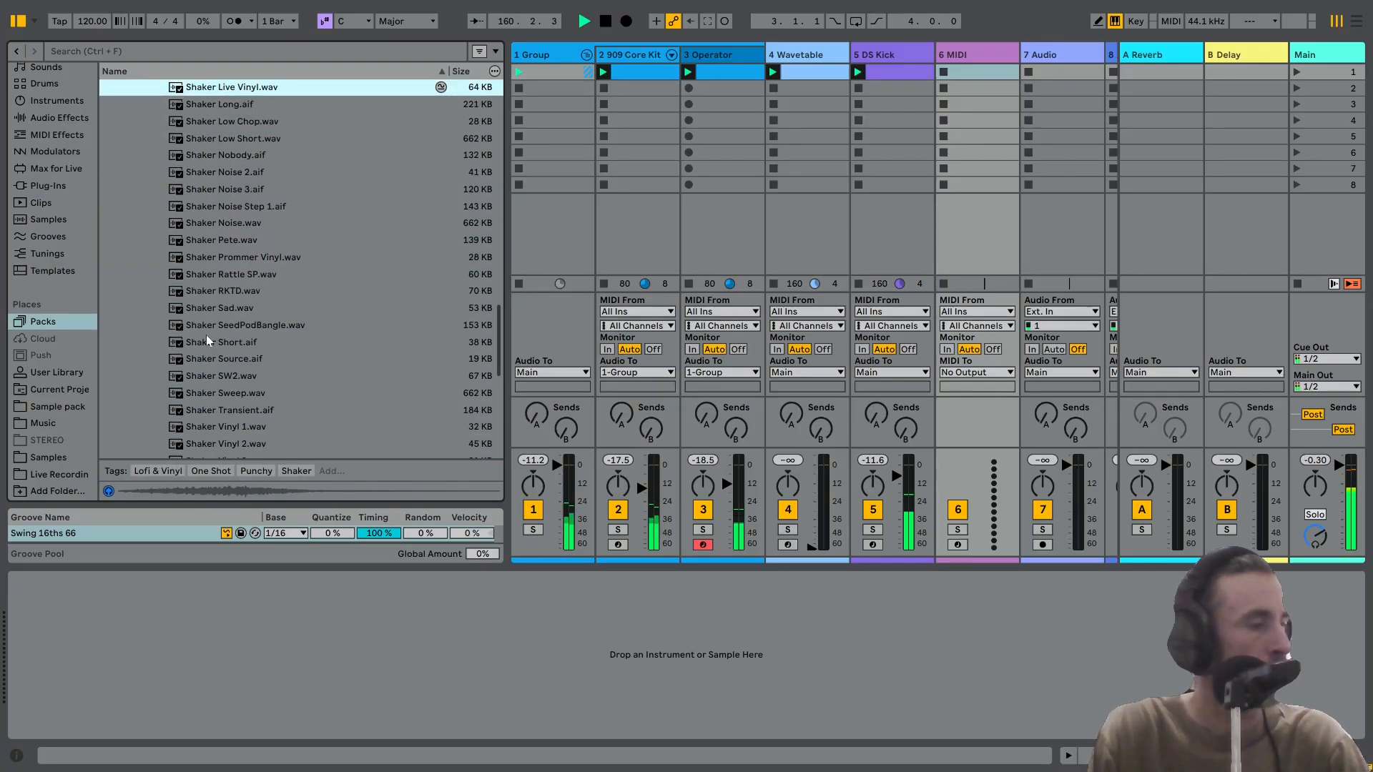
pyautogui.press('Up')
pyautogui.press('Down')
pyautogui.press('Down')
pyautogui.press('Down')
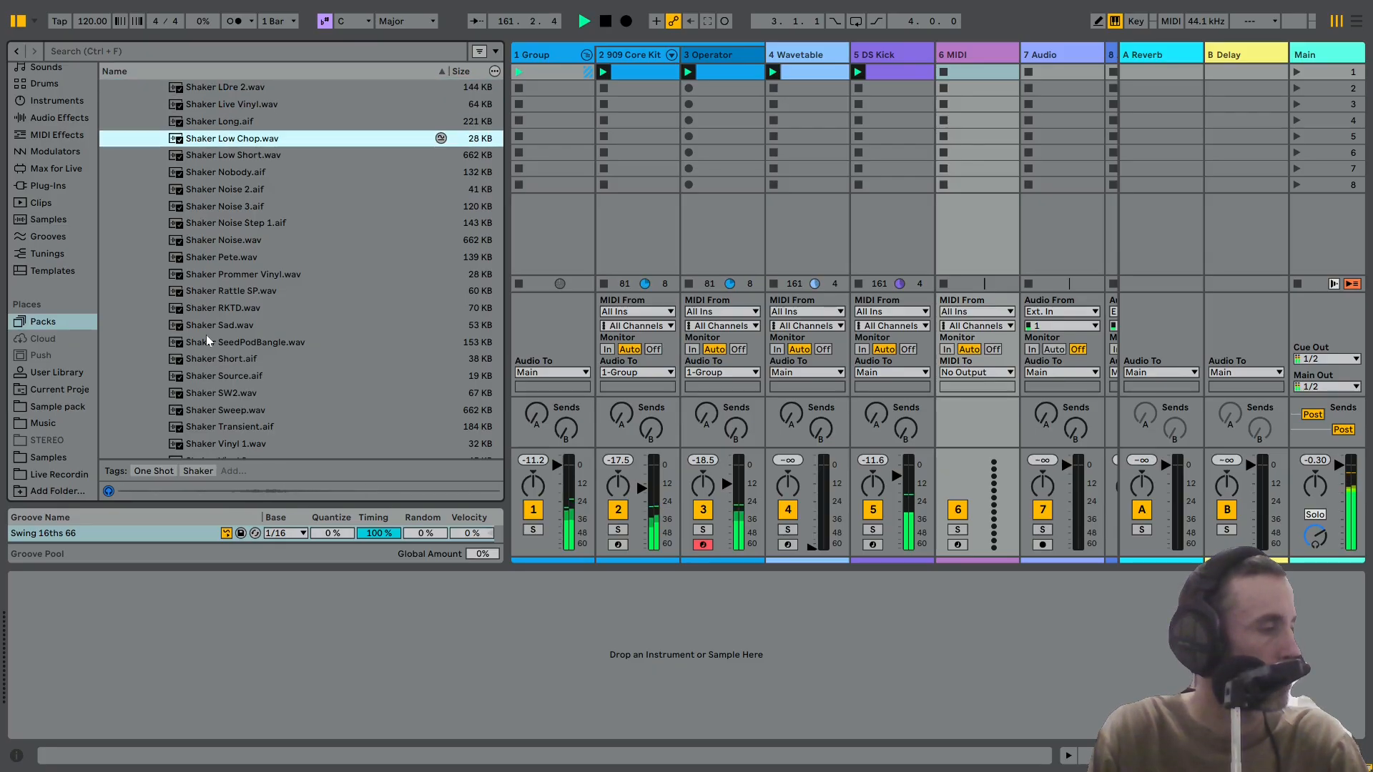
pyautogui.press('Up')
pyautogui.press('Up')
pyautogui.press('Up')
pyautogui.press('Up')
pyautogui.press('Up')
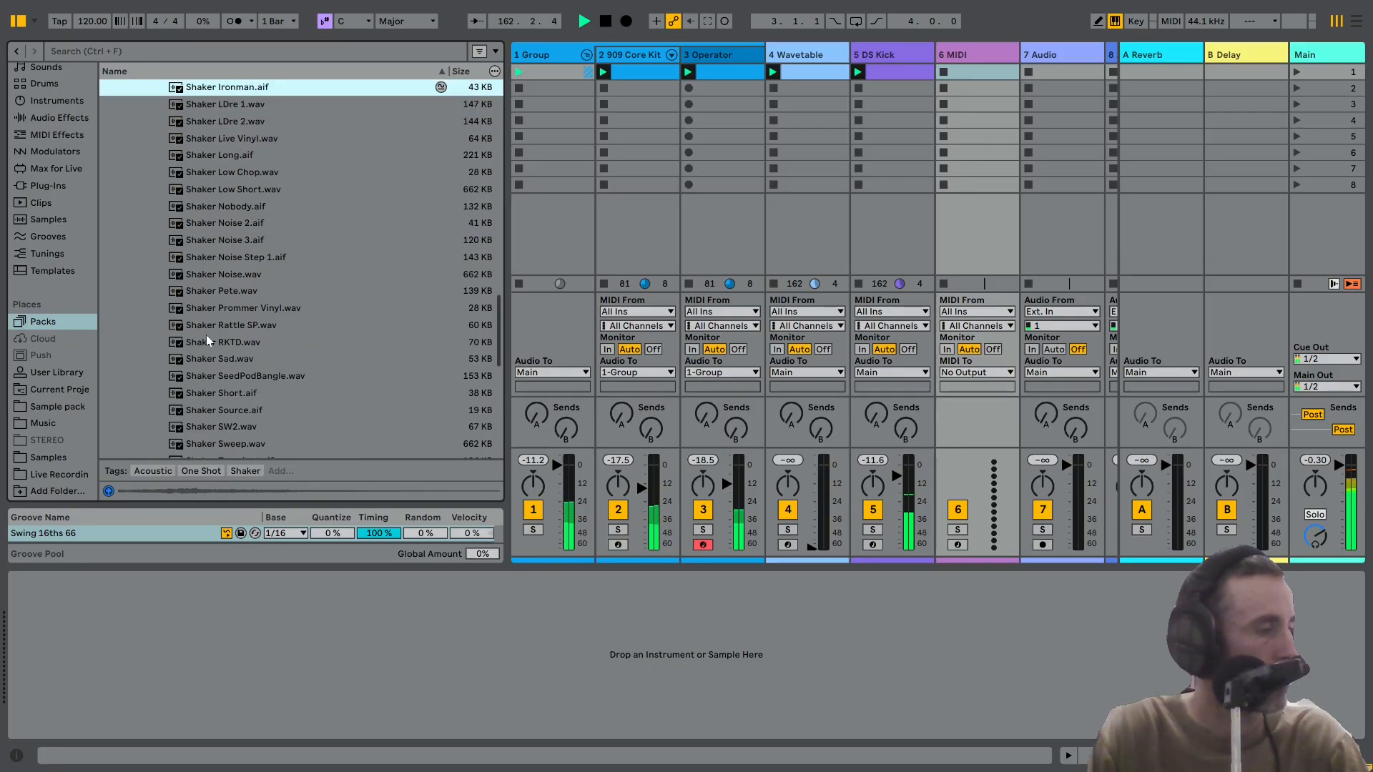
pyautogui.press('Up')
pyautogui.press('Down')
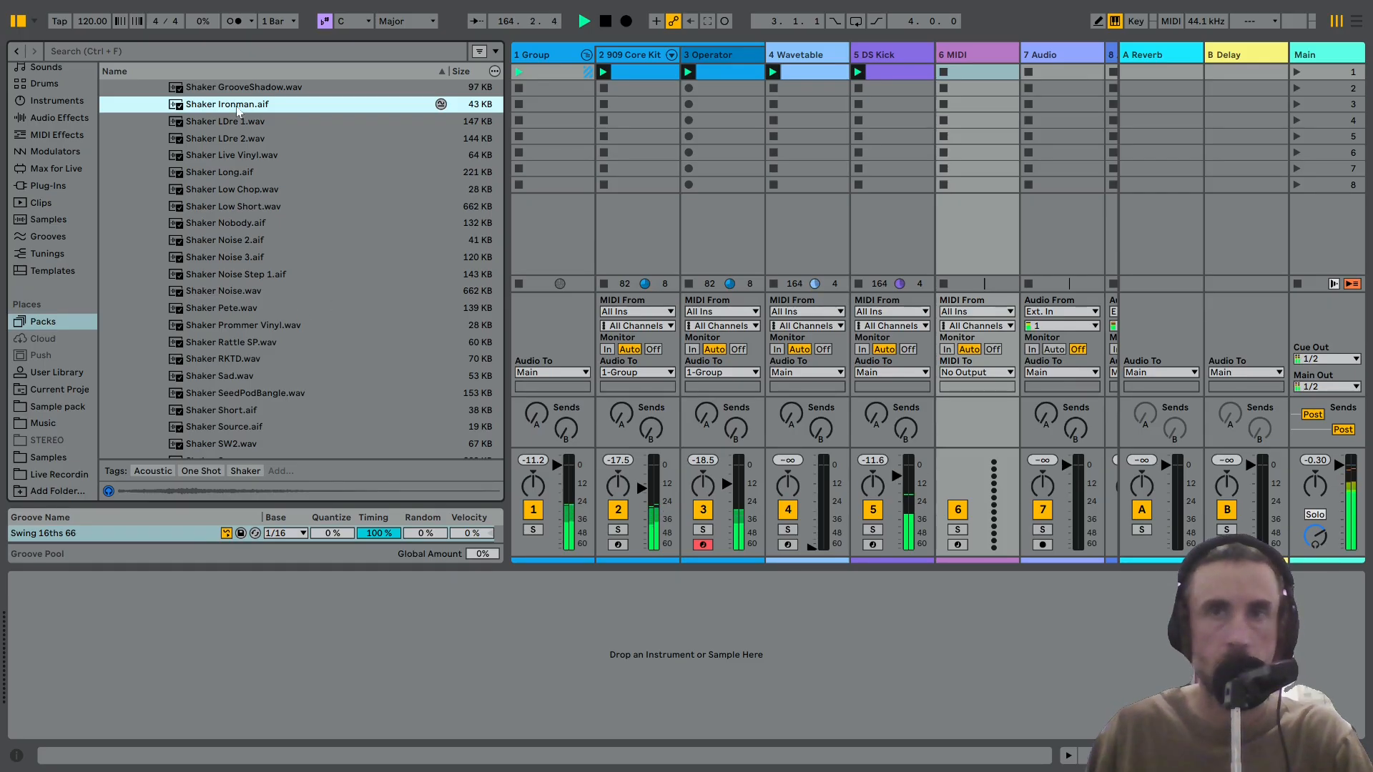
# Load Shaker Ironman.aif onto the new MIDI track and program a one-bar clip with a C3 note at 1.1.3, repeated on every beat.
pyautogui.moveTo(300, 573); pyautogui.dragTo(331, 637)
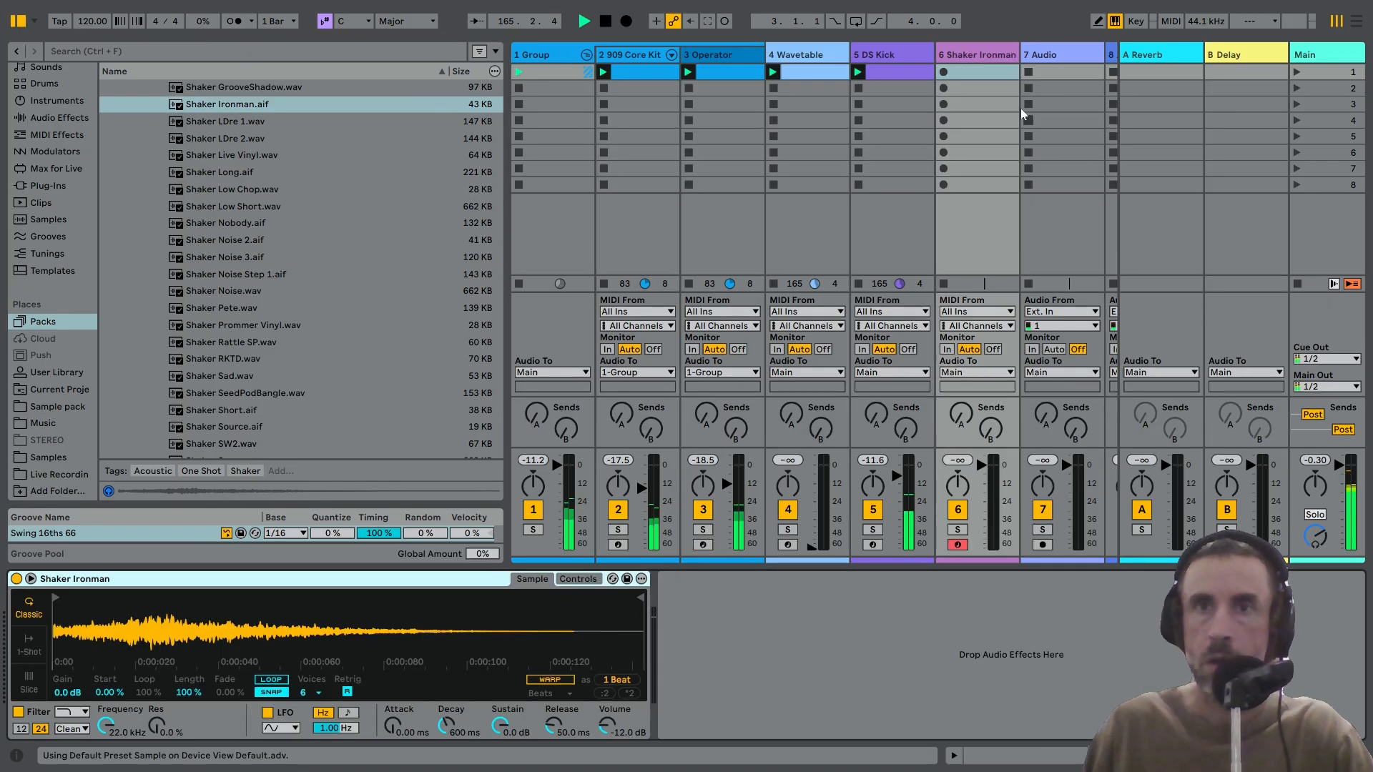
pyautogui.doubleClick(974, 72)
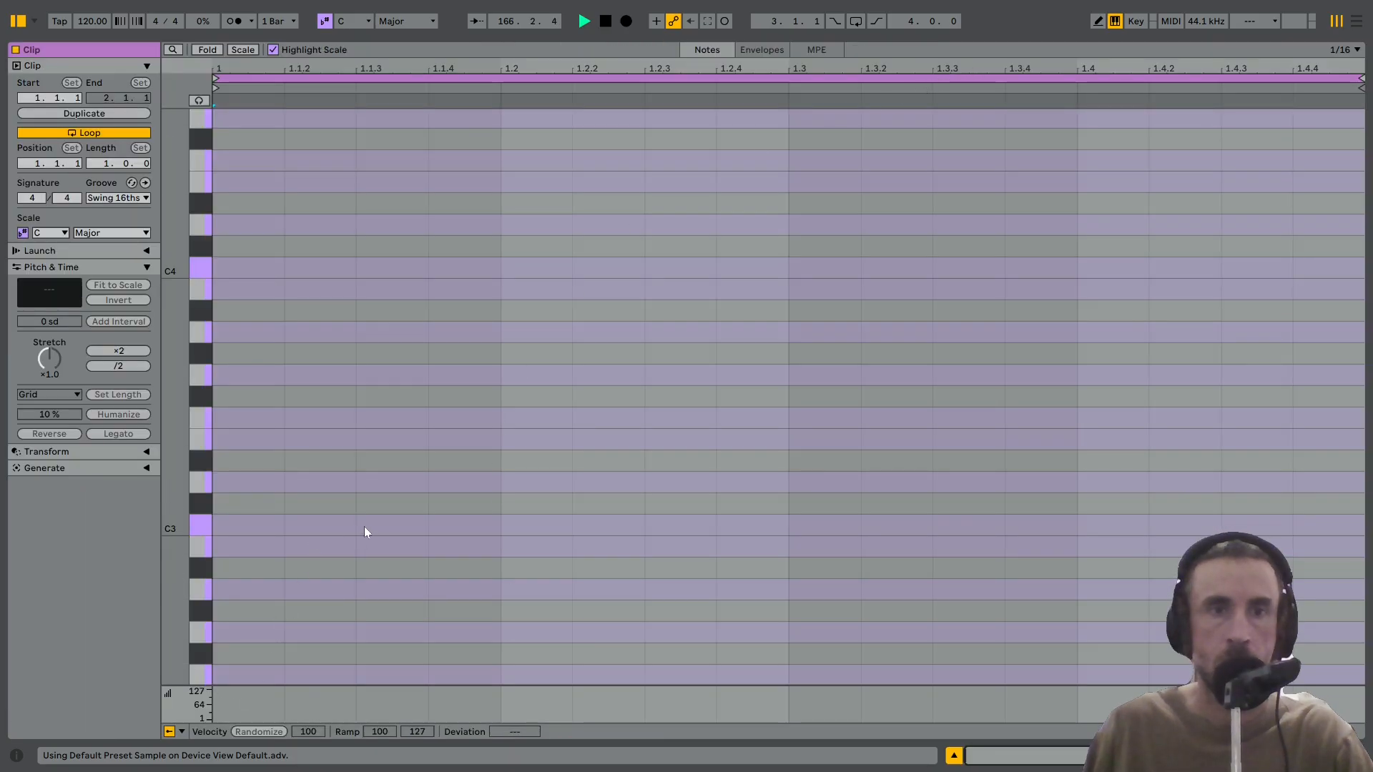
pyautogui.doubleClick(364, 530)
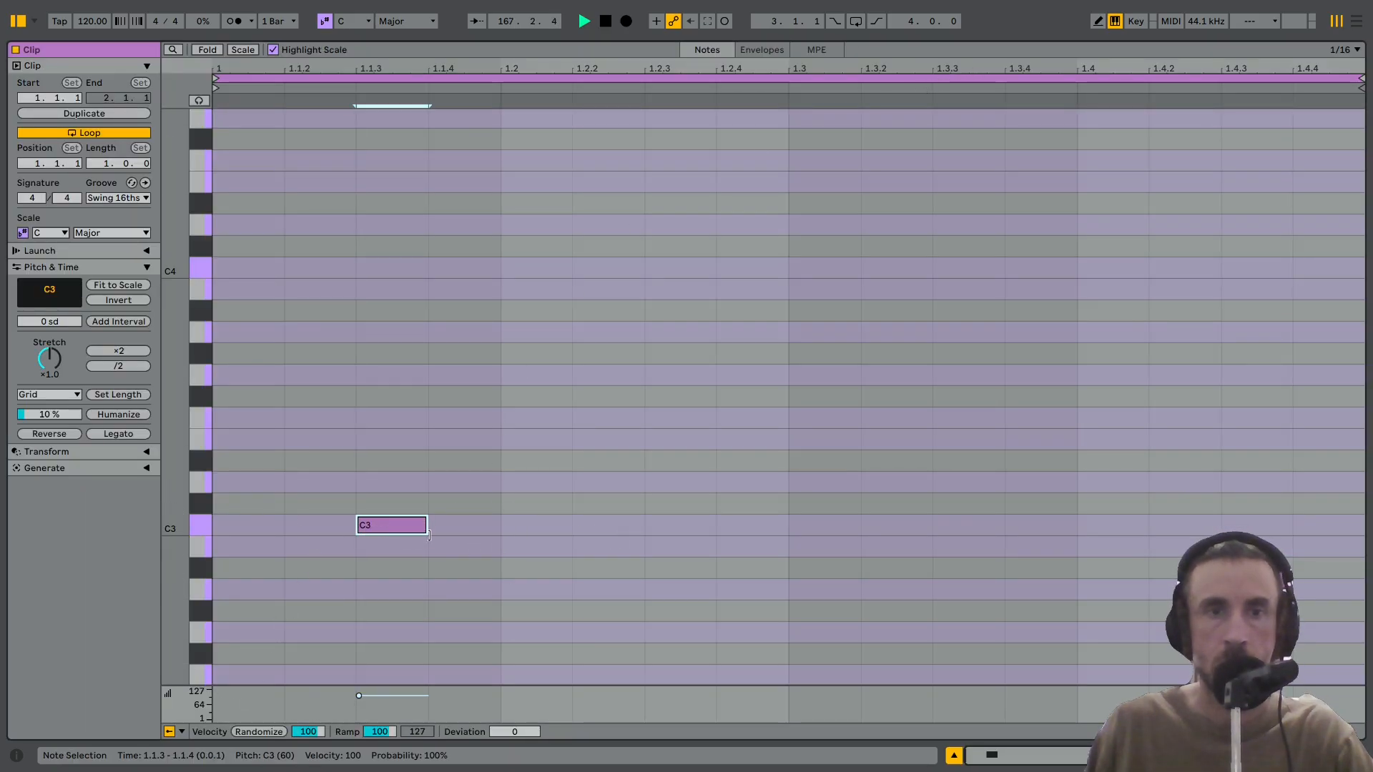
pyautogui.moveTo(429, 534); pyautogui.dragTo(215, 516)
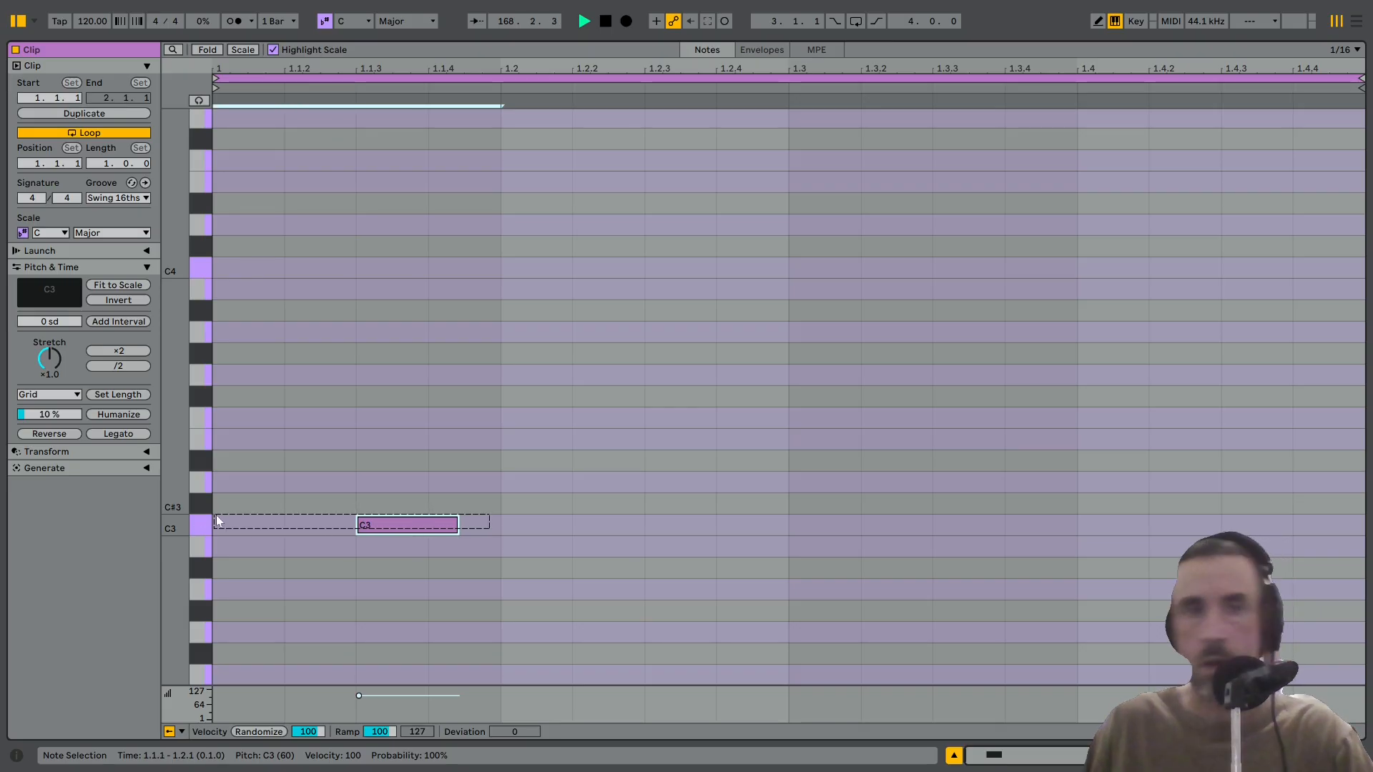
pyautogui.hotkey('ctrl', 'd')
pyautogui.hotkey('ctrl', 'd')
pyautogui.hotkey('ctrl', 'd')
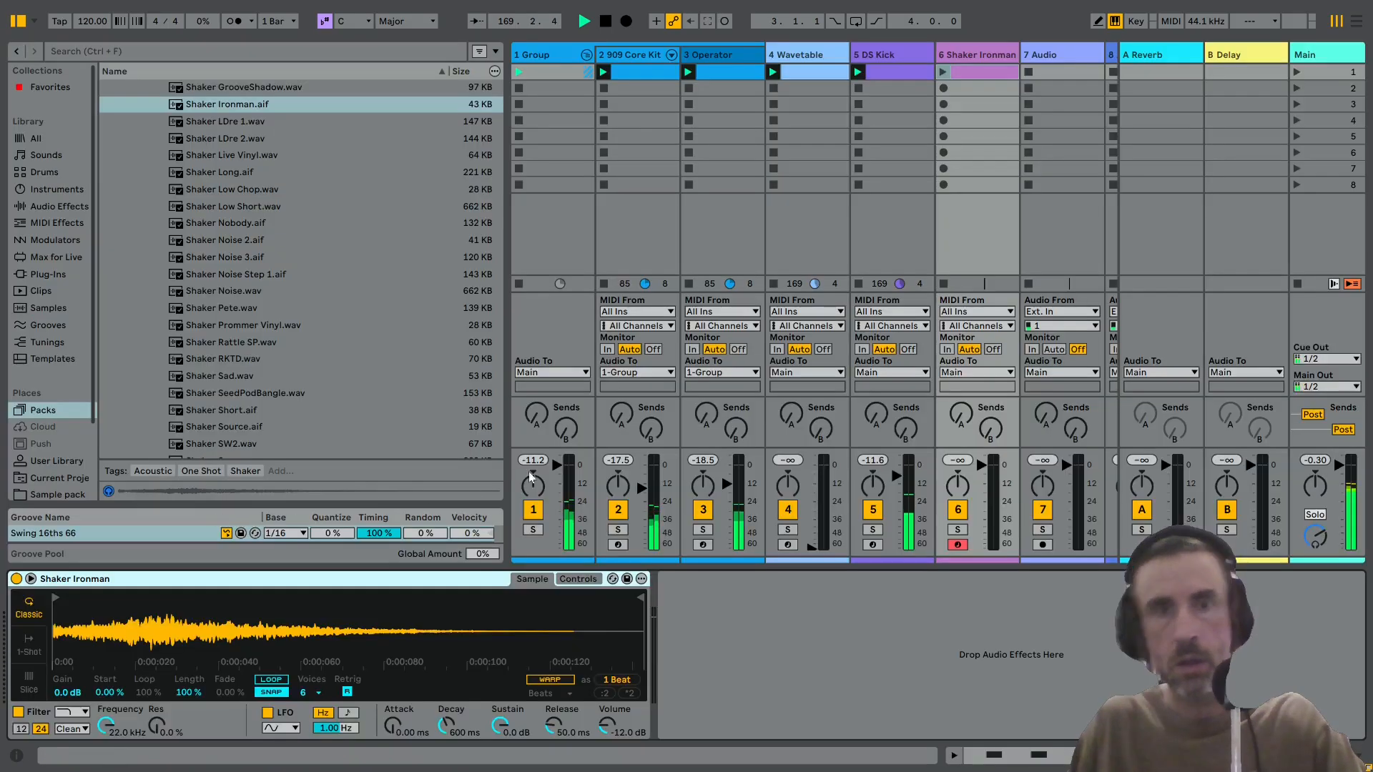
# Launch the shaker clip and lower the shaker track's volume while the DS Kick track is muted.
pyautogui.click(944, 72)
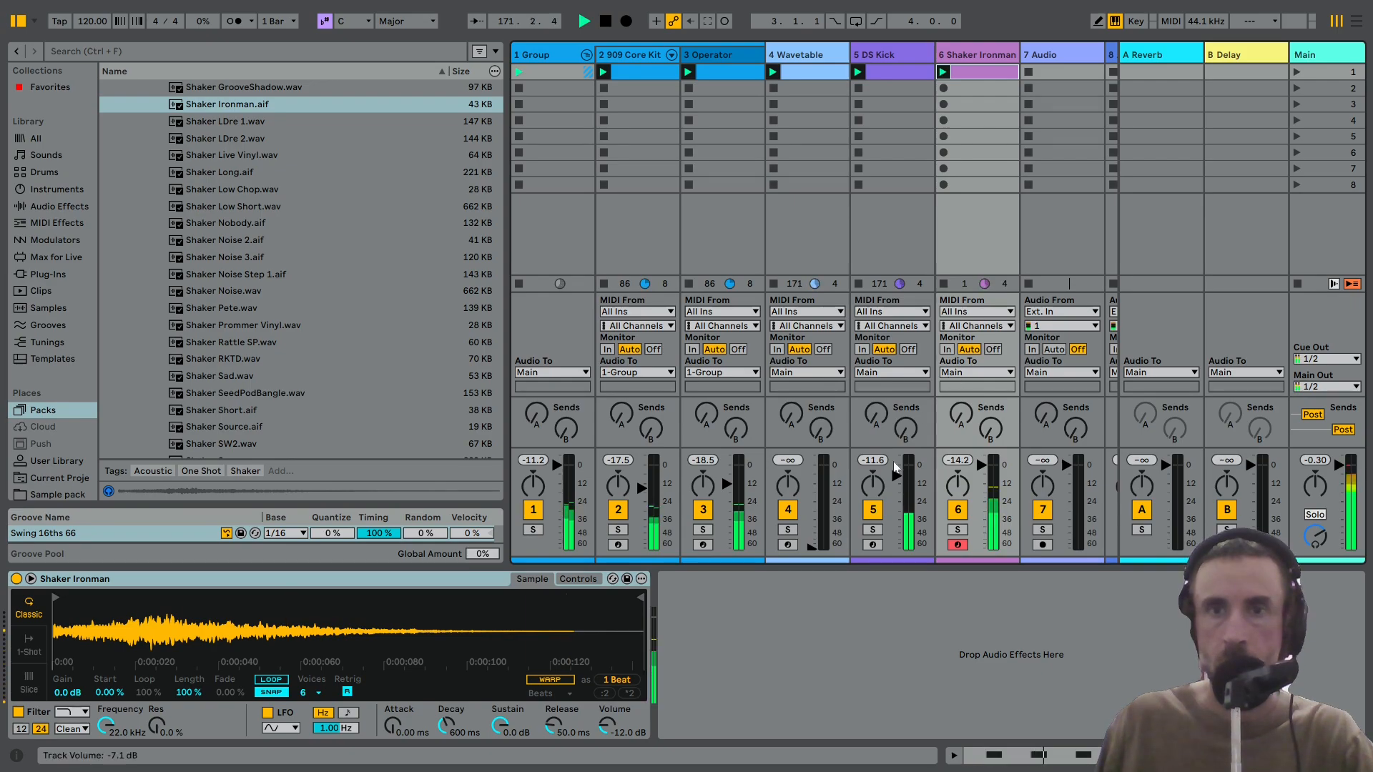
pyautogui.click(873, 510)
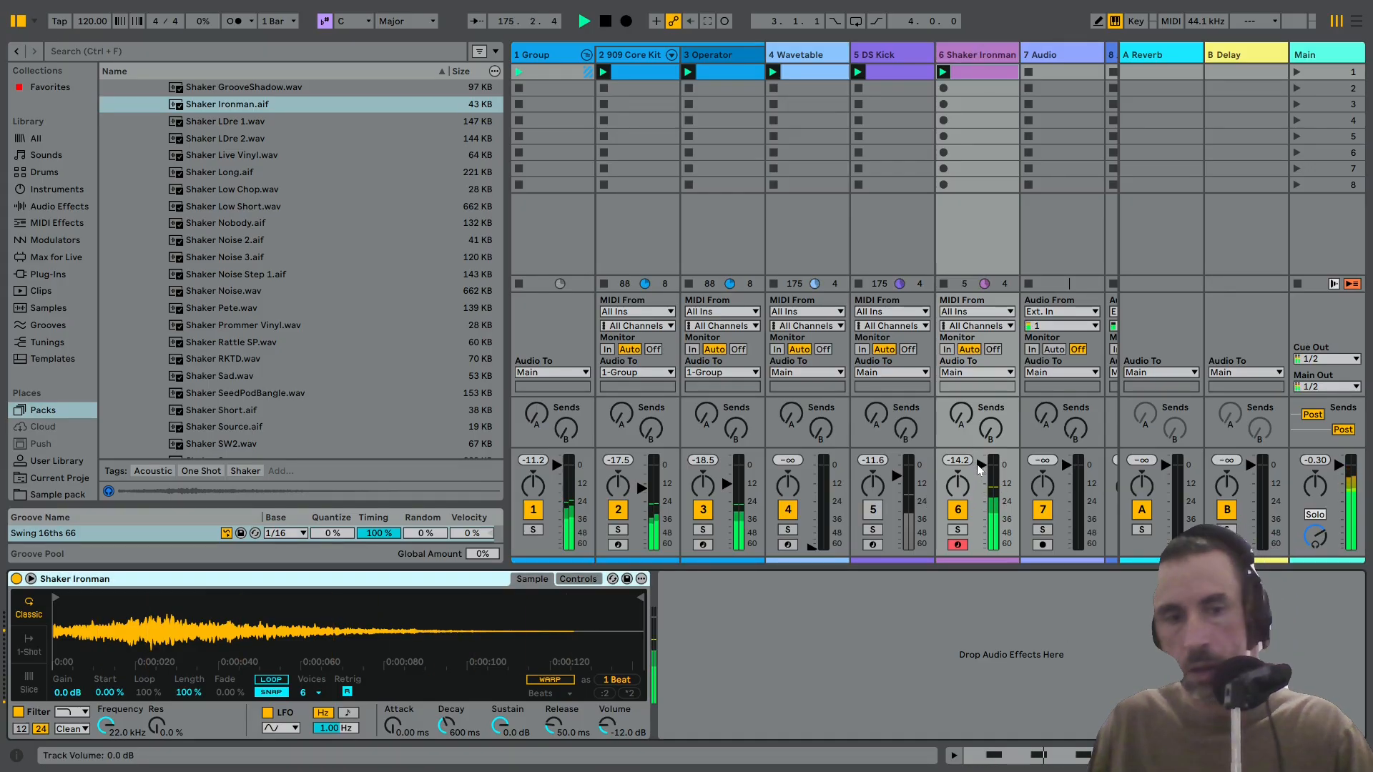
pyautogui.moveTo(977, 465); pyautogui.dragTo(980, 493)
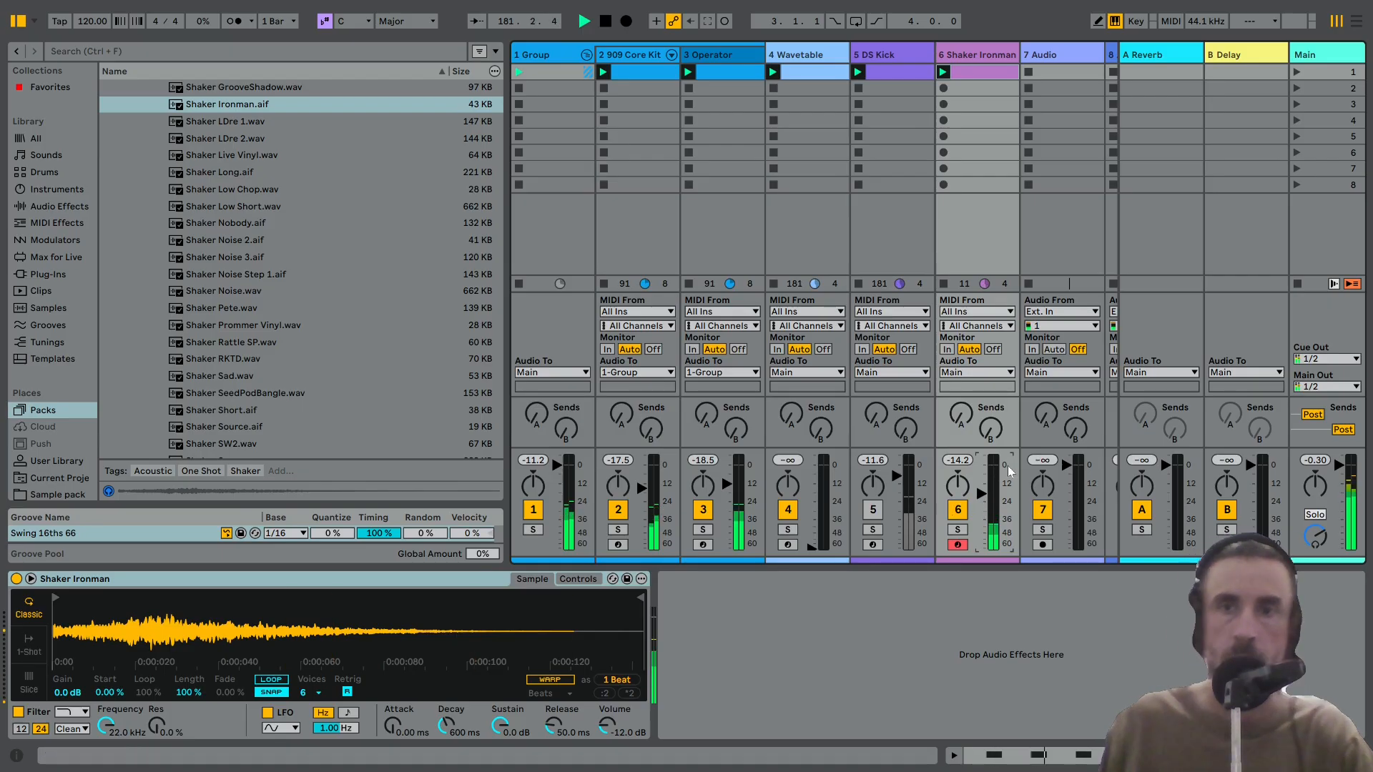
# Lower the Operator track to about -21.3 dB and the DS Kick to about -8.5 dB, and raise the shaker track's send to the Reverb return.
pyautogui.click(1323, 57)
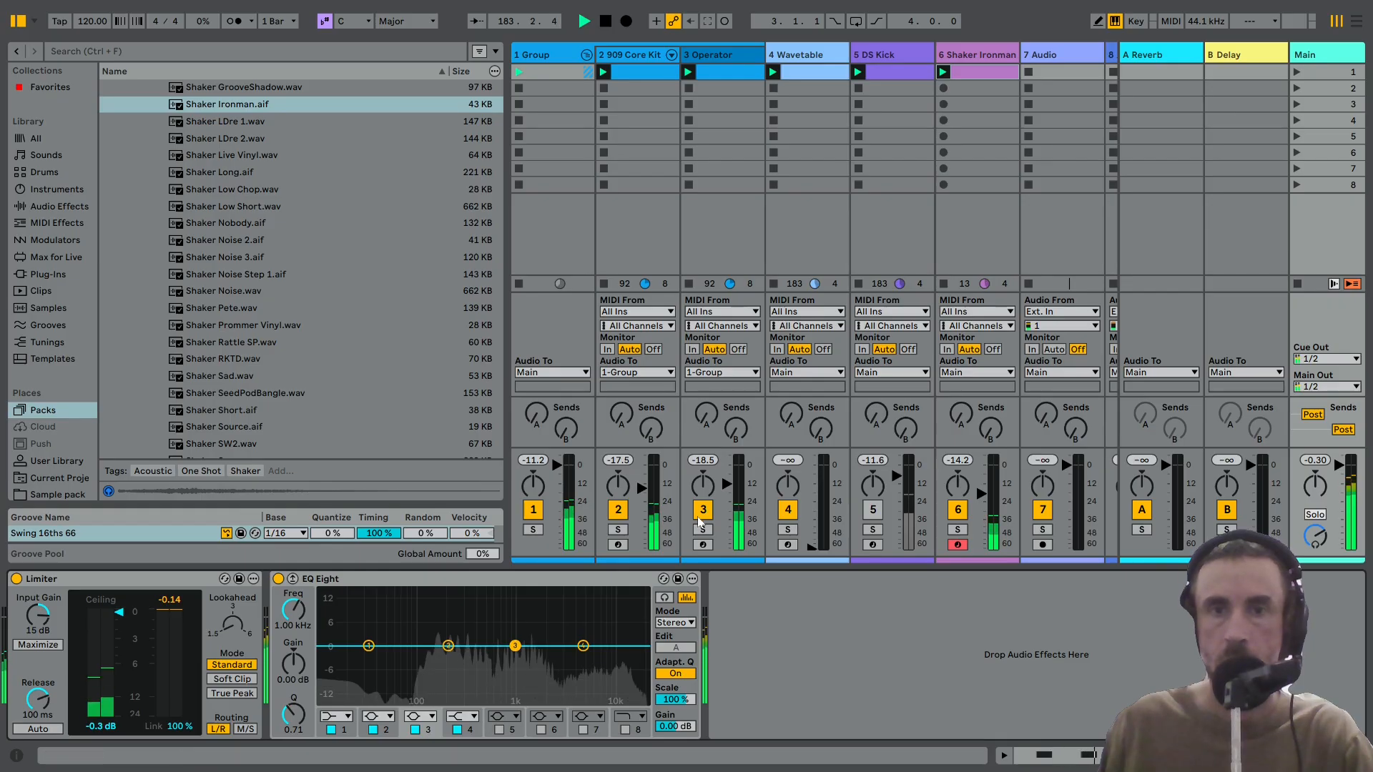
pyautogui.moveTo(727, 483); pyautogui.dragTo(726, 497)
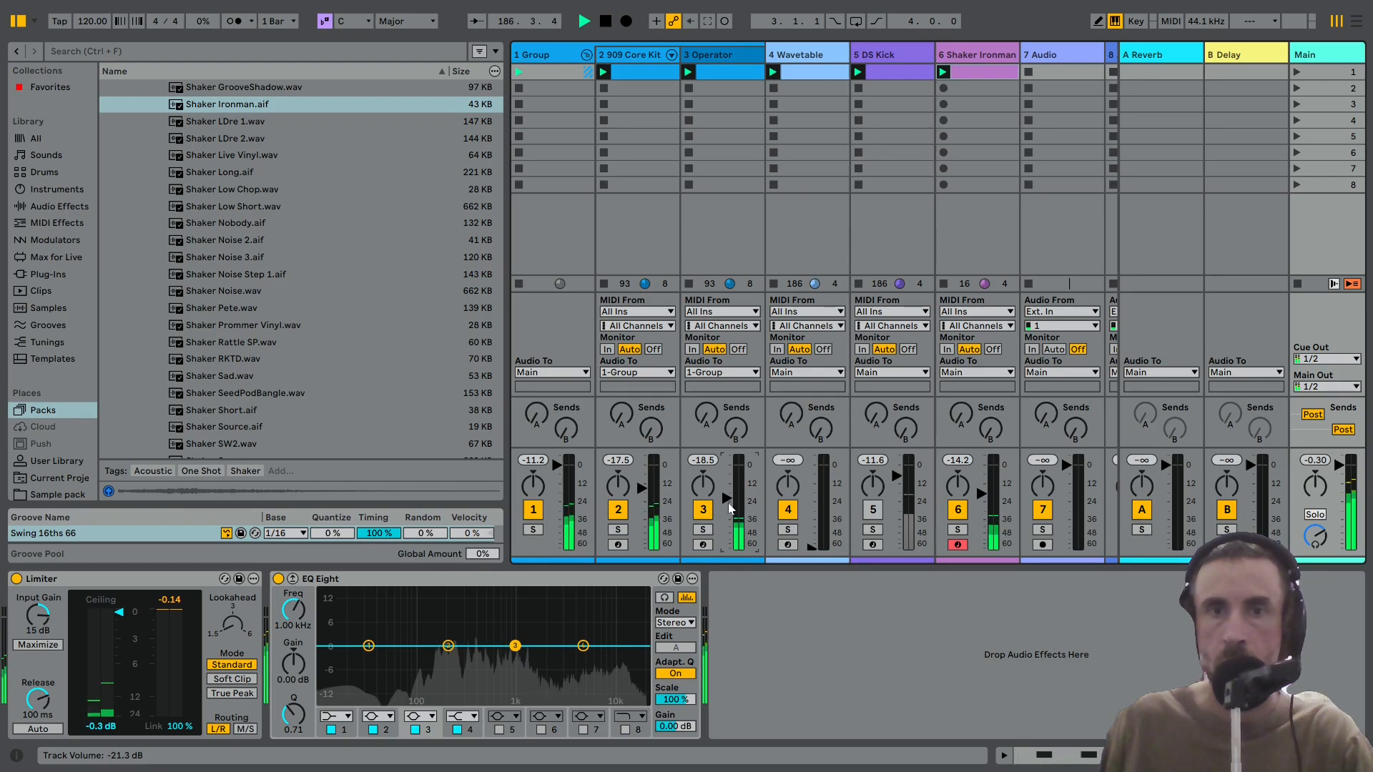
pyautogui.click(562, 60)
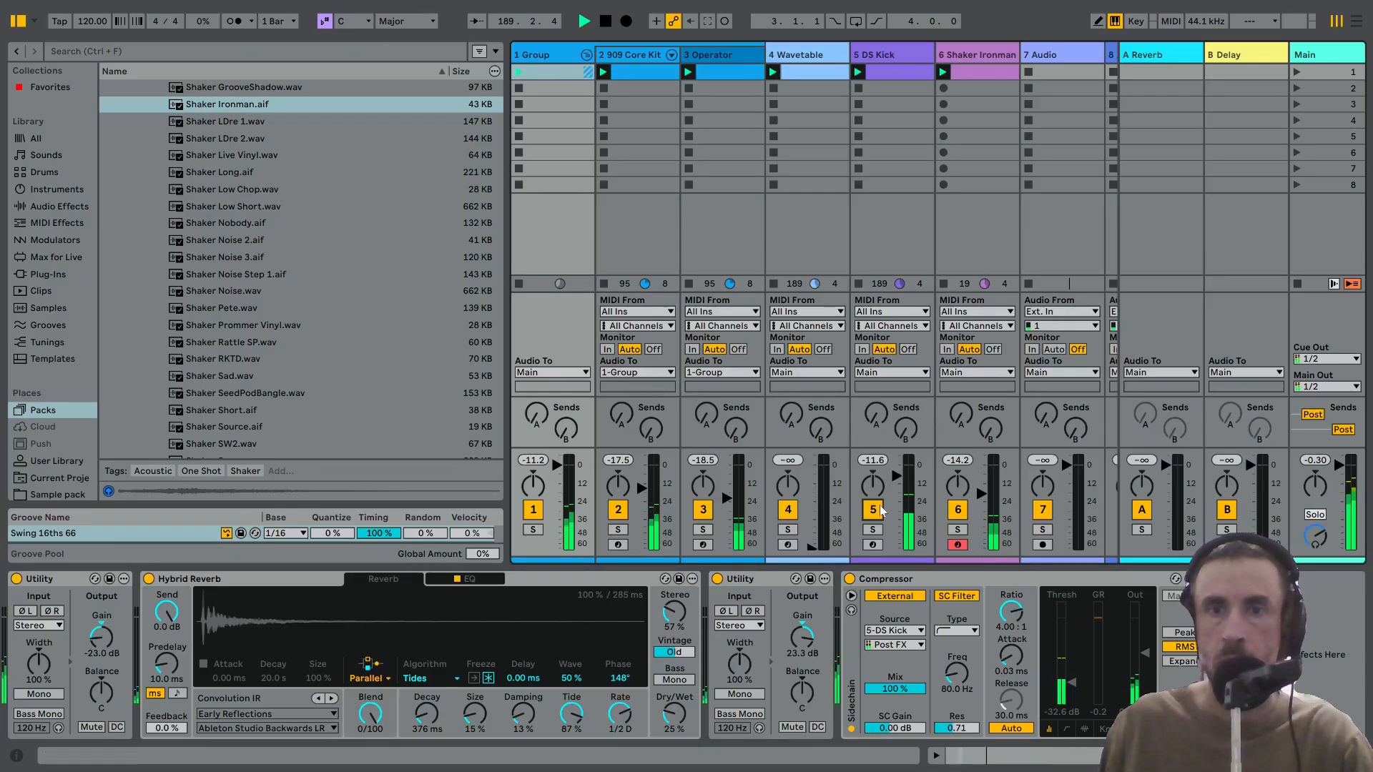
pyautogui.moveTo(895, 476); pyautogui.dragTo(896, 476)
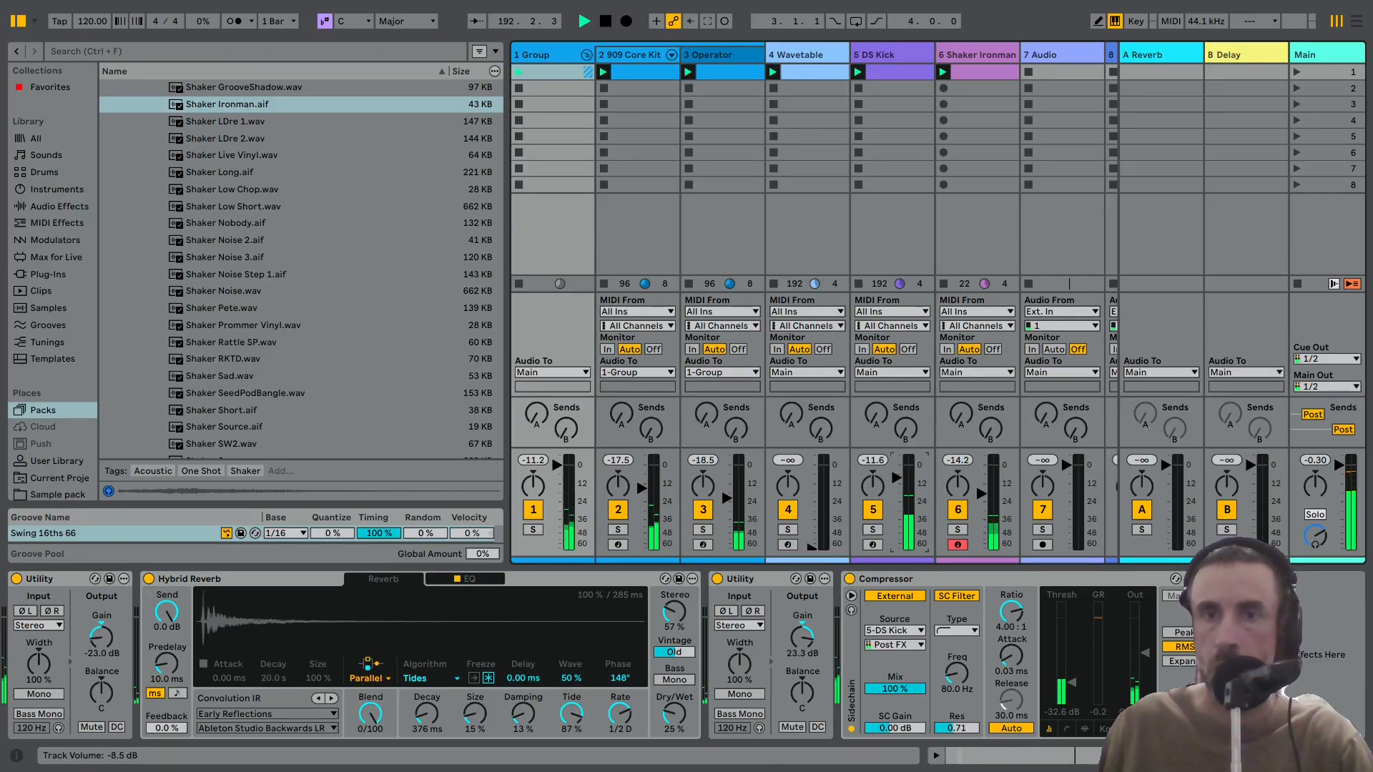
pyautogui.moveTo(960, 415); pyautogui.dragTo(960, 392)
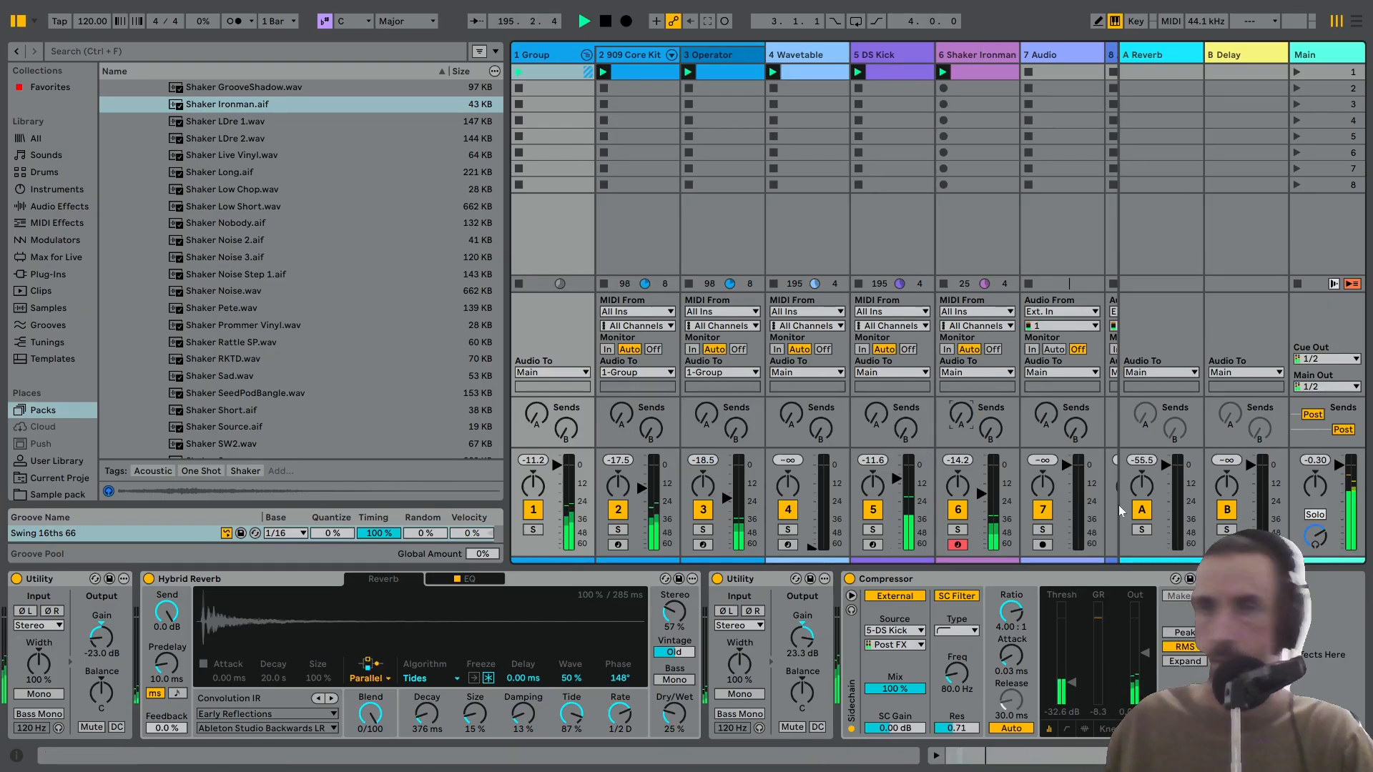
# Insert a new MIDI track directly after the Shaker Ironman track and load an empty Drum Rack onto it.
pyautogui.click(955, 56)
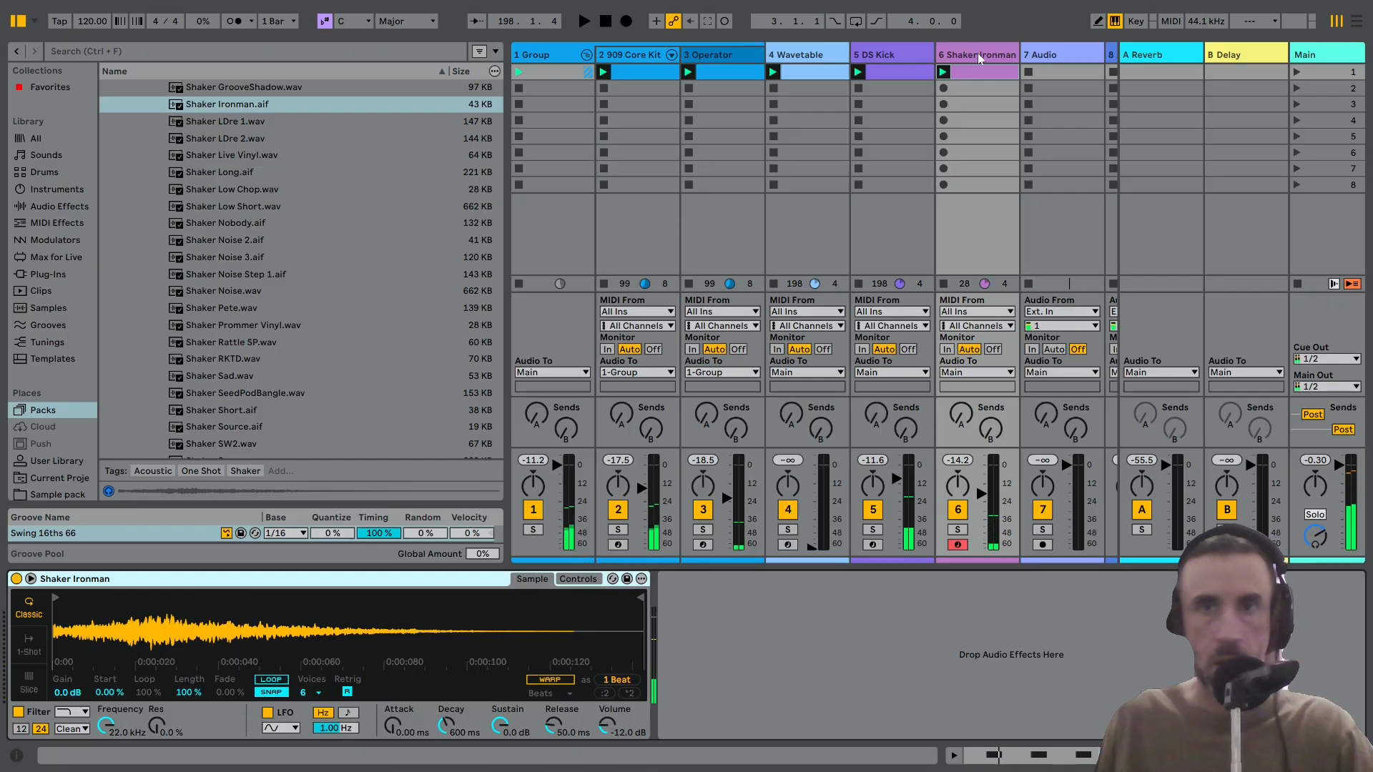
pyautogui.click(977, 54)
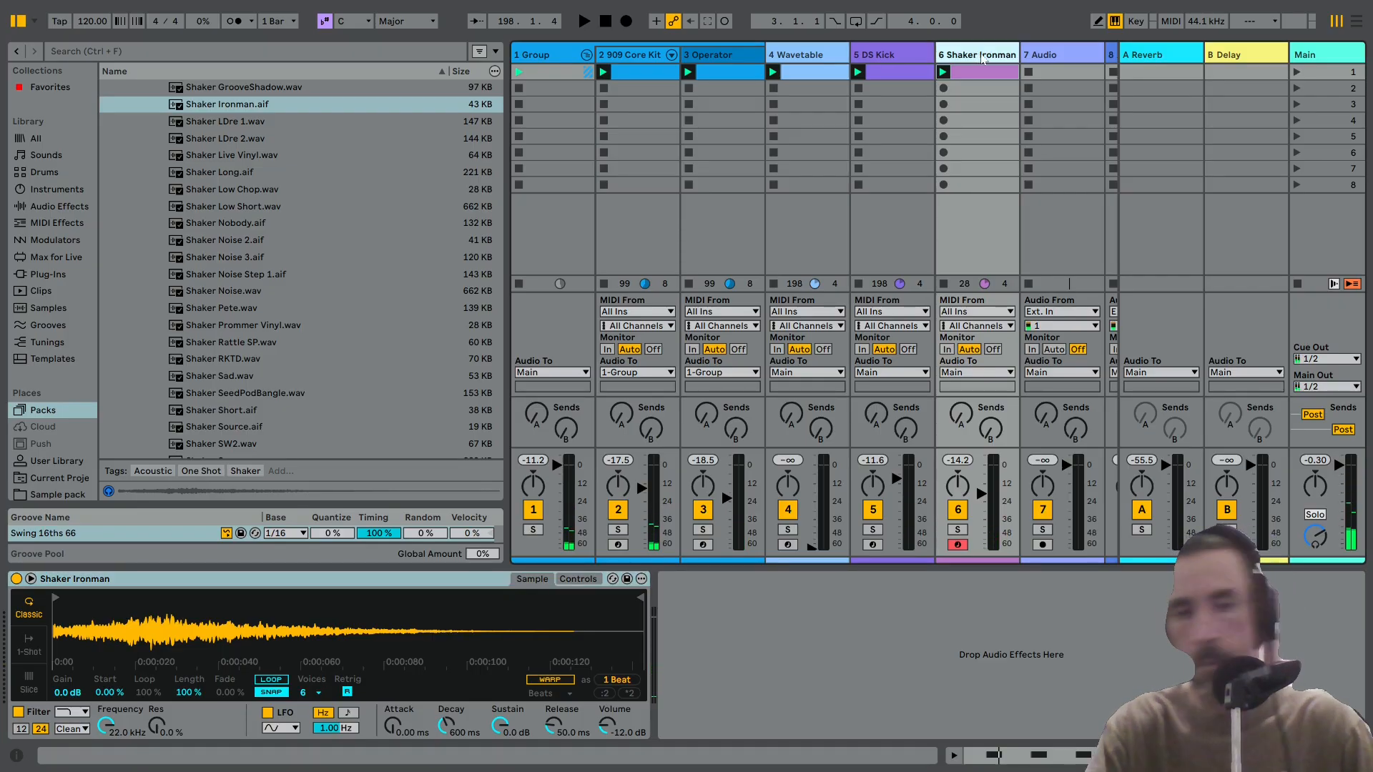
pyautogui.hotkey('ctrl', 'shift', 't')
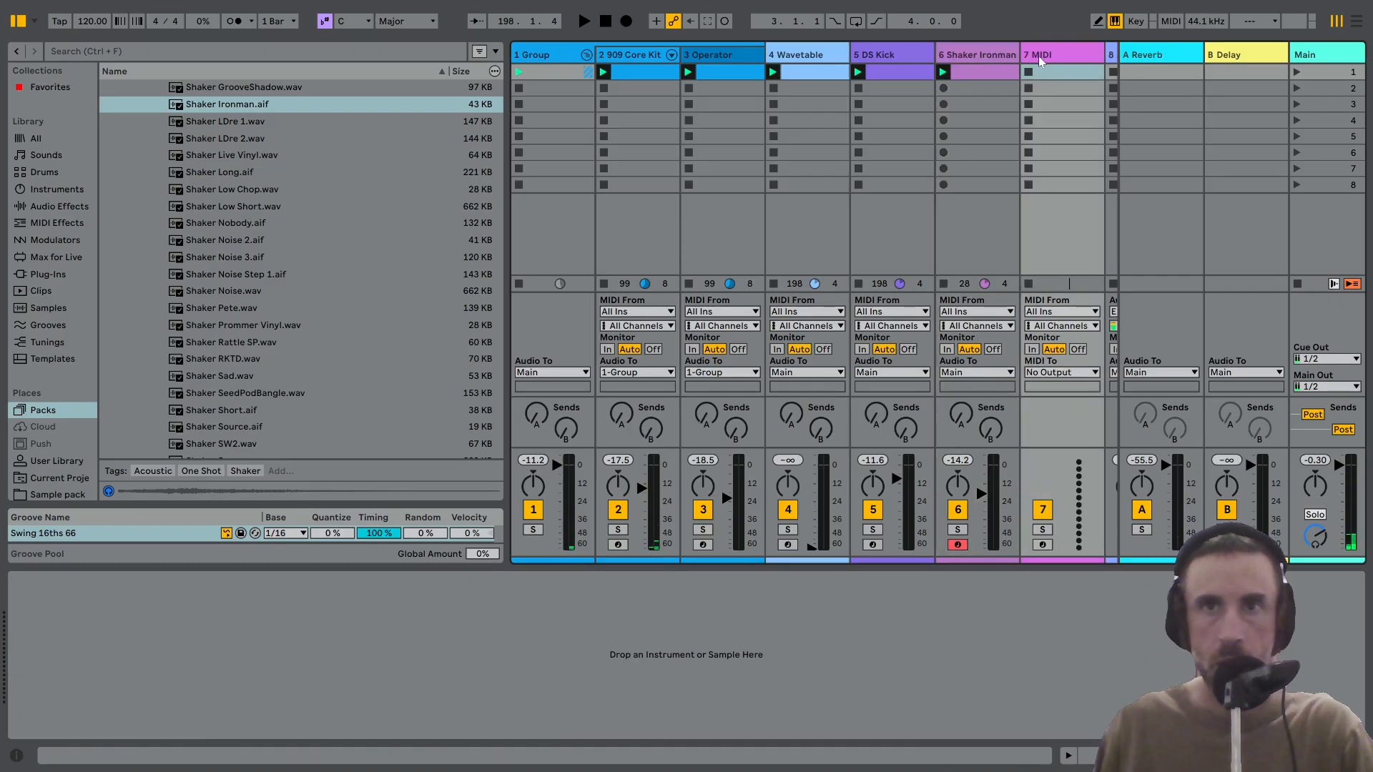
pyautogui.click(38, 174)
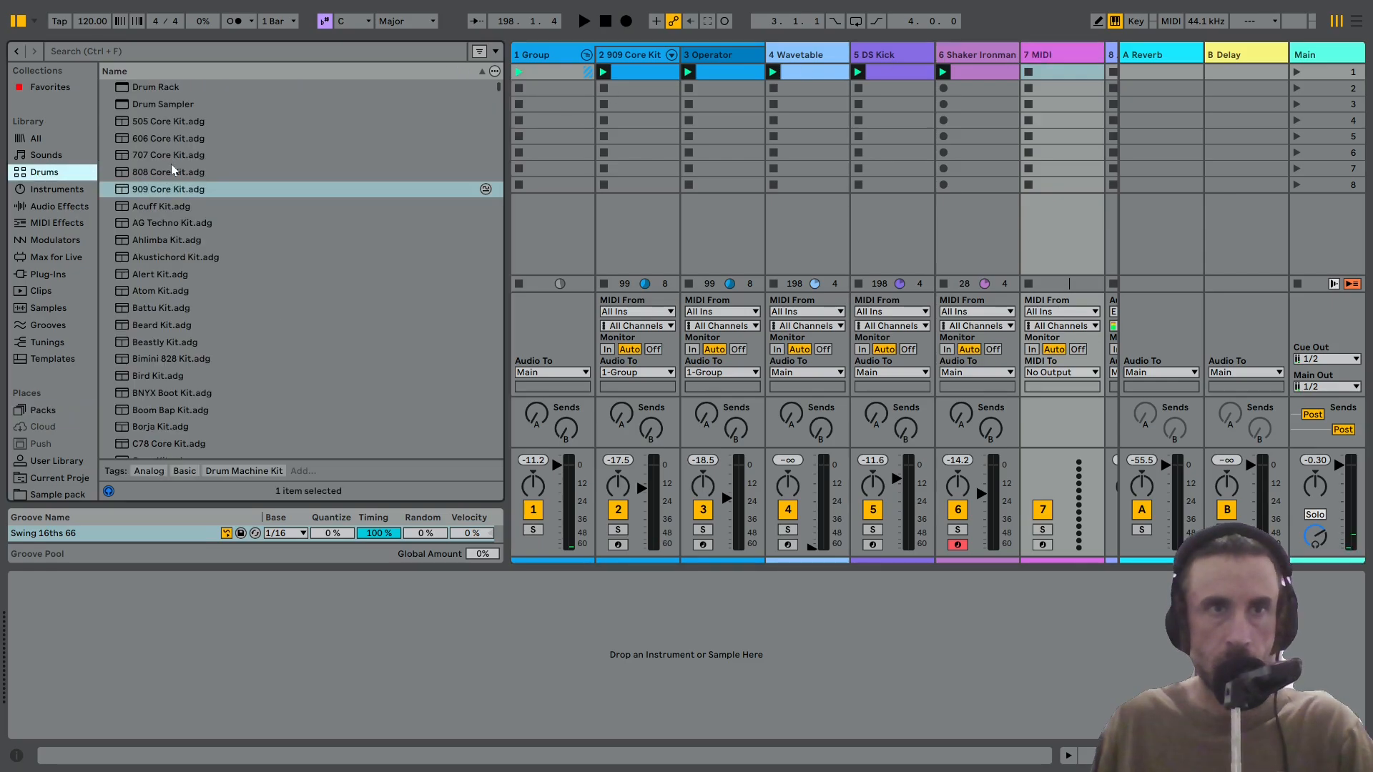
pyautogui.moveTo(138, 88); pyautogui.dragTo(1033, 57)
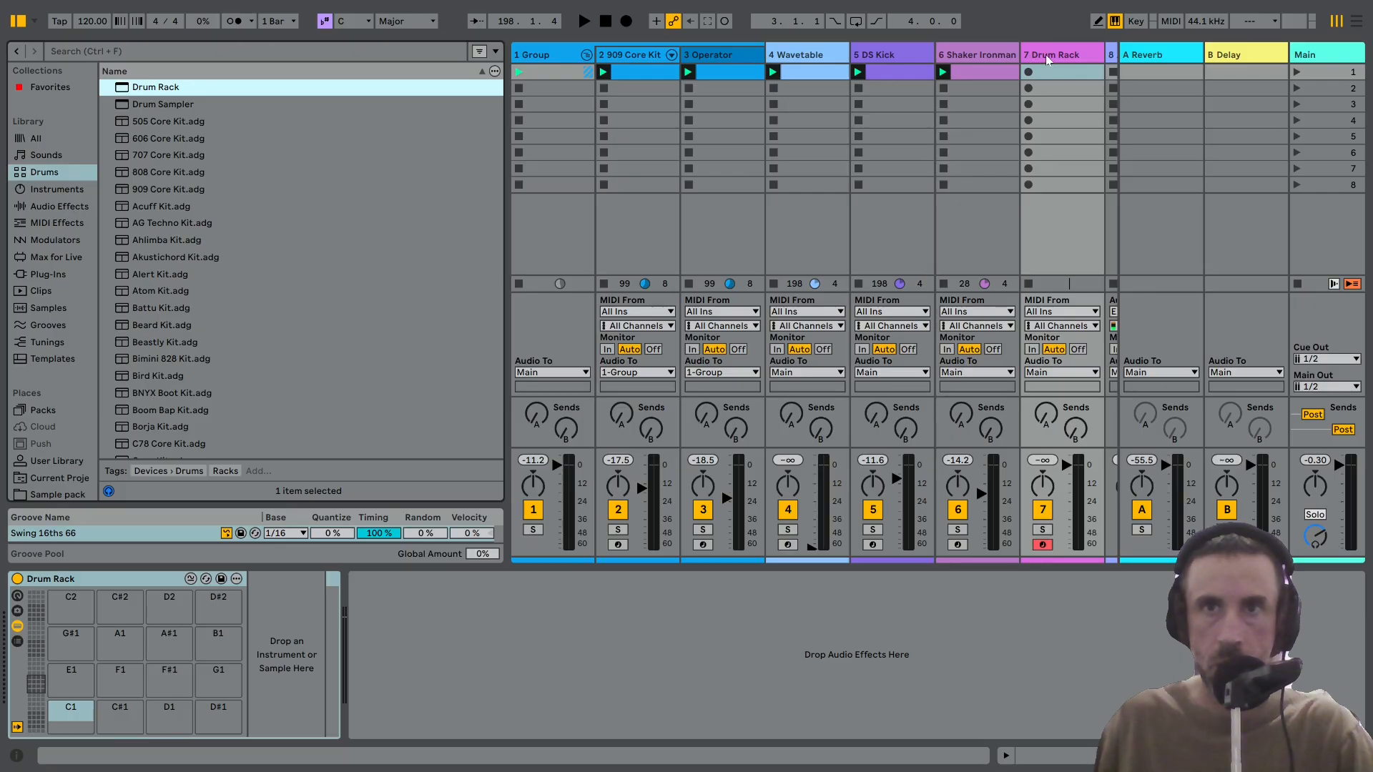
# Return to the Core Library shaker samples and audition the ones listed above Shaker Ironman.aif.
pyautogui.scroll(-3, 35, 320)
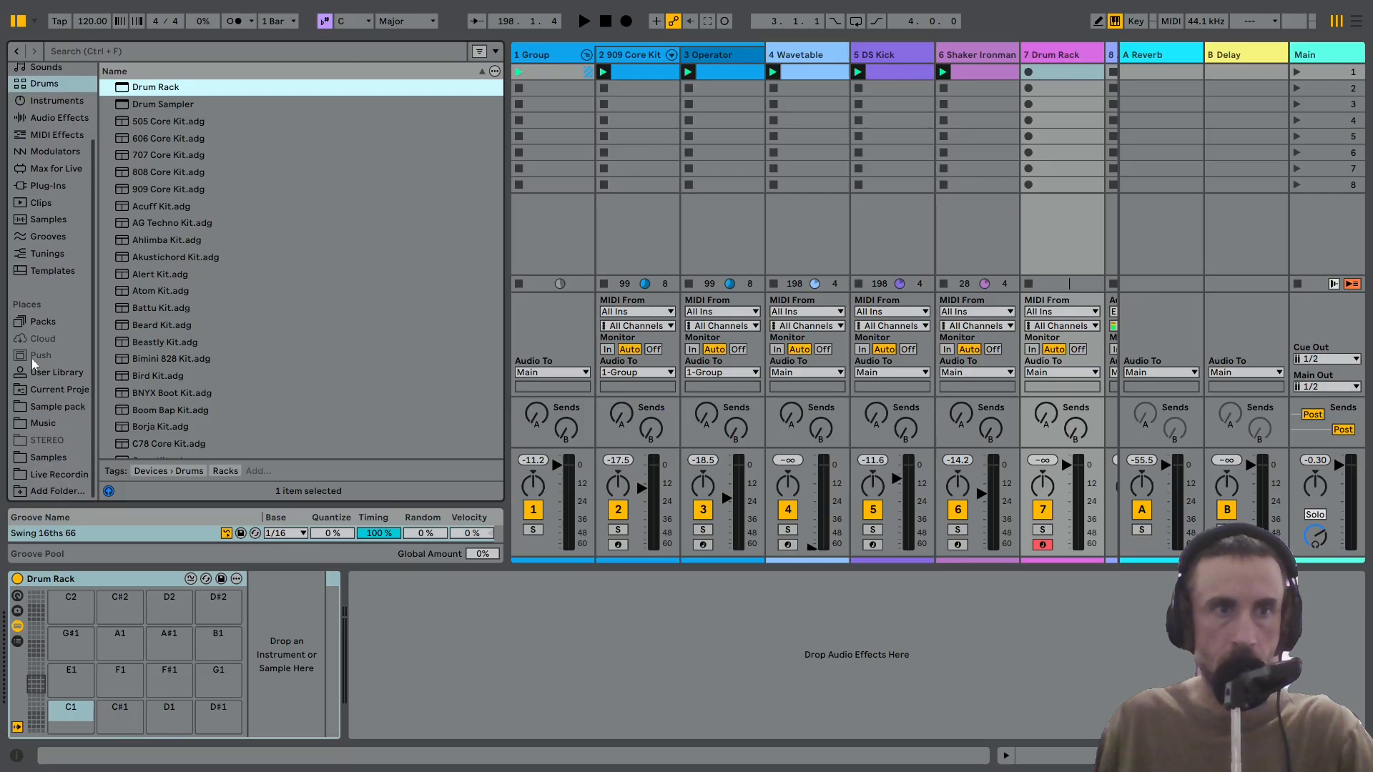
pyautogui.click(33, 323)
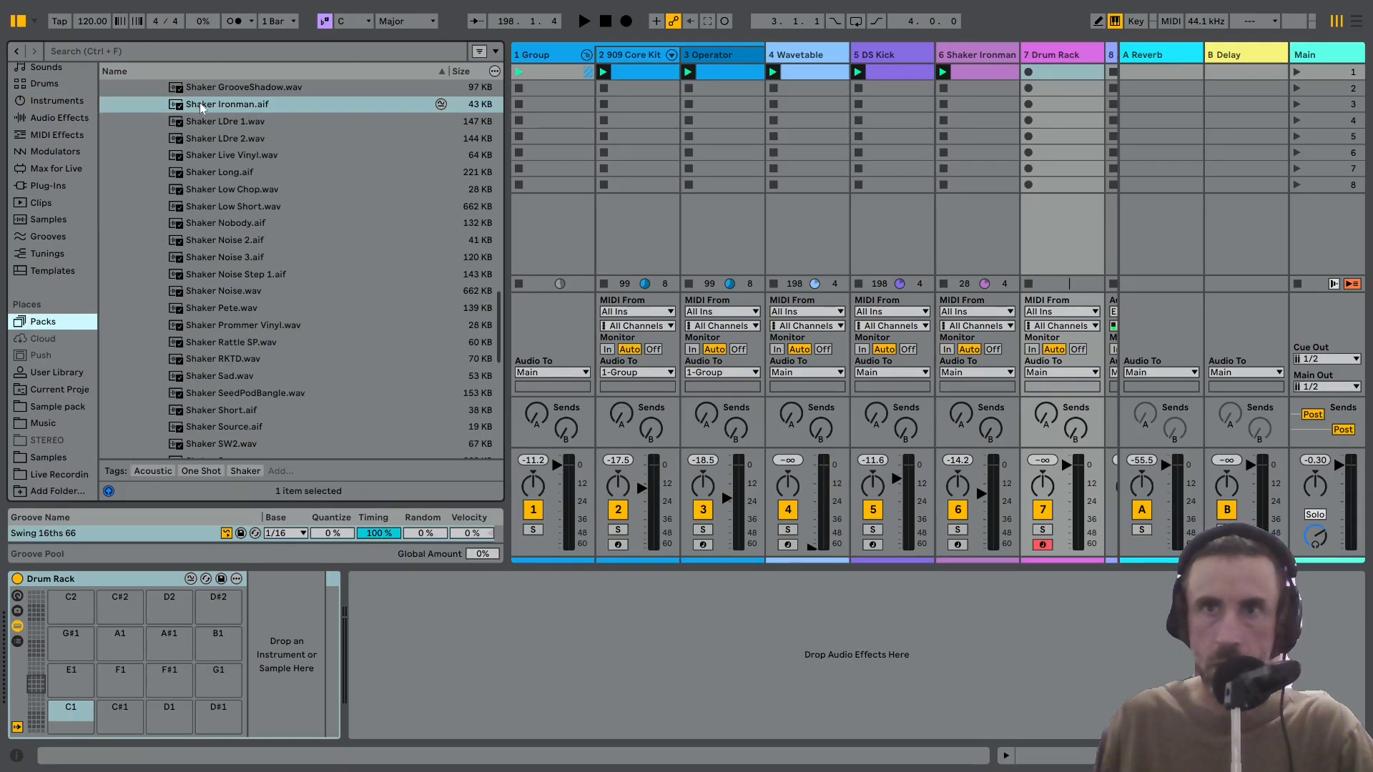
pyautogui.scroll(3, 203, 179)
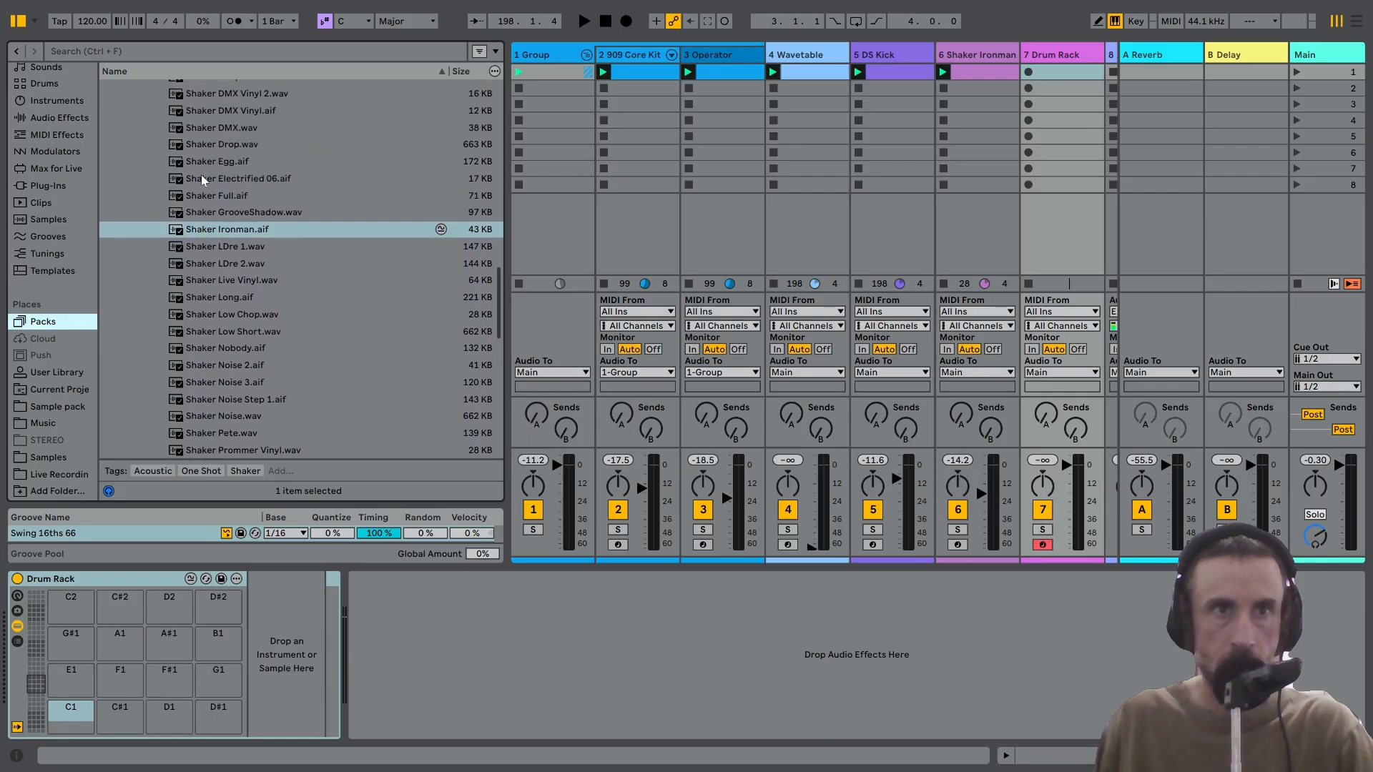
pyautogui.press('Up')
pyautogui.press('Up')
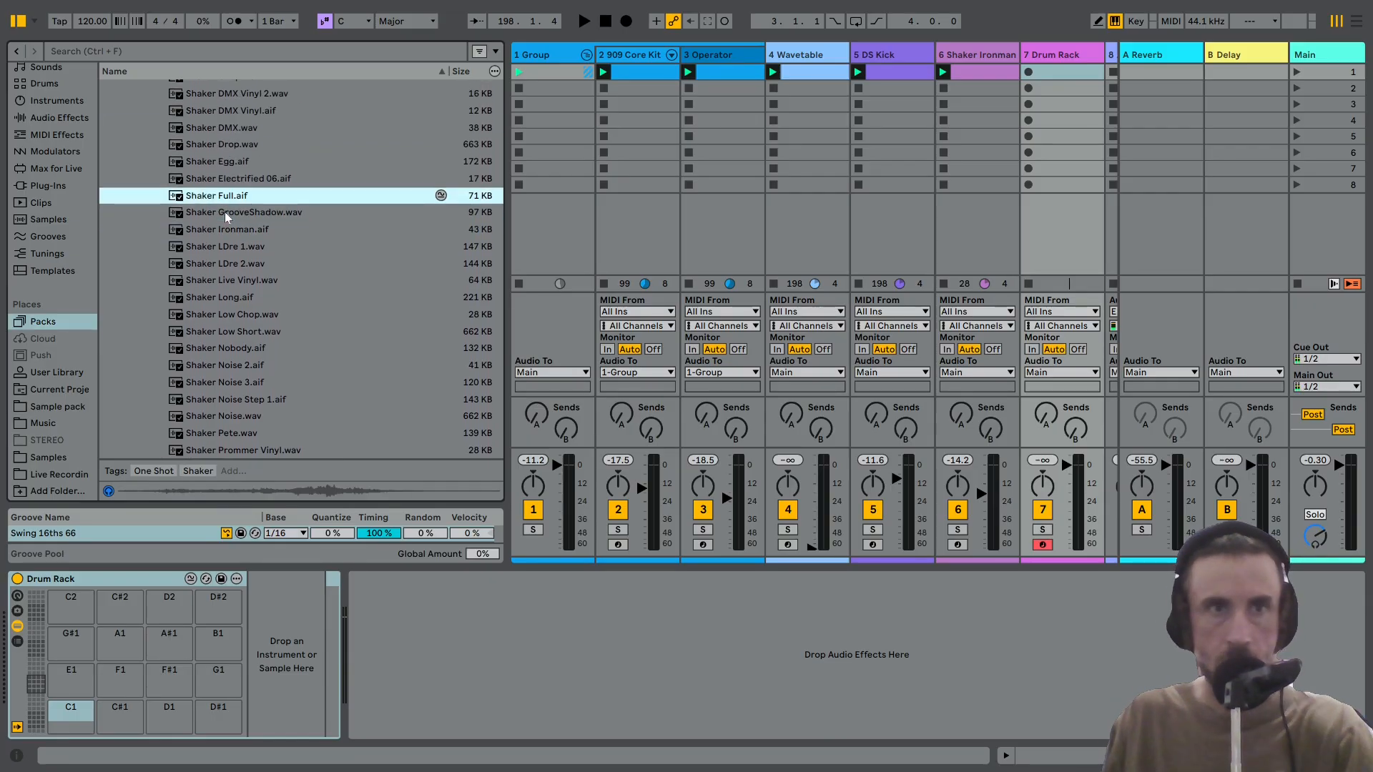
# Restart playback of the groove and delete the Shaker Ironman track.
pyautogui.press('space')
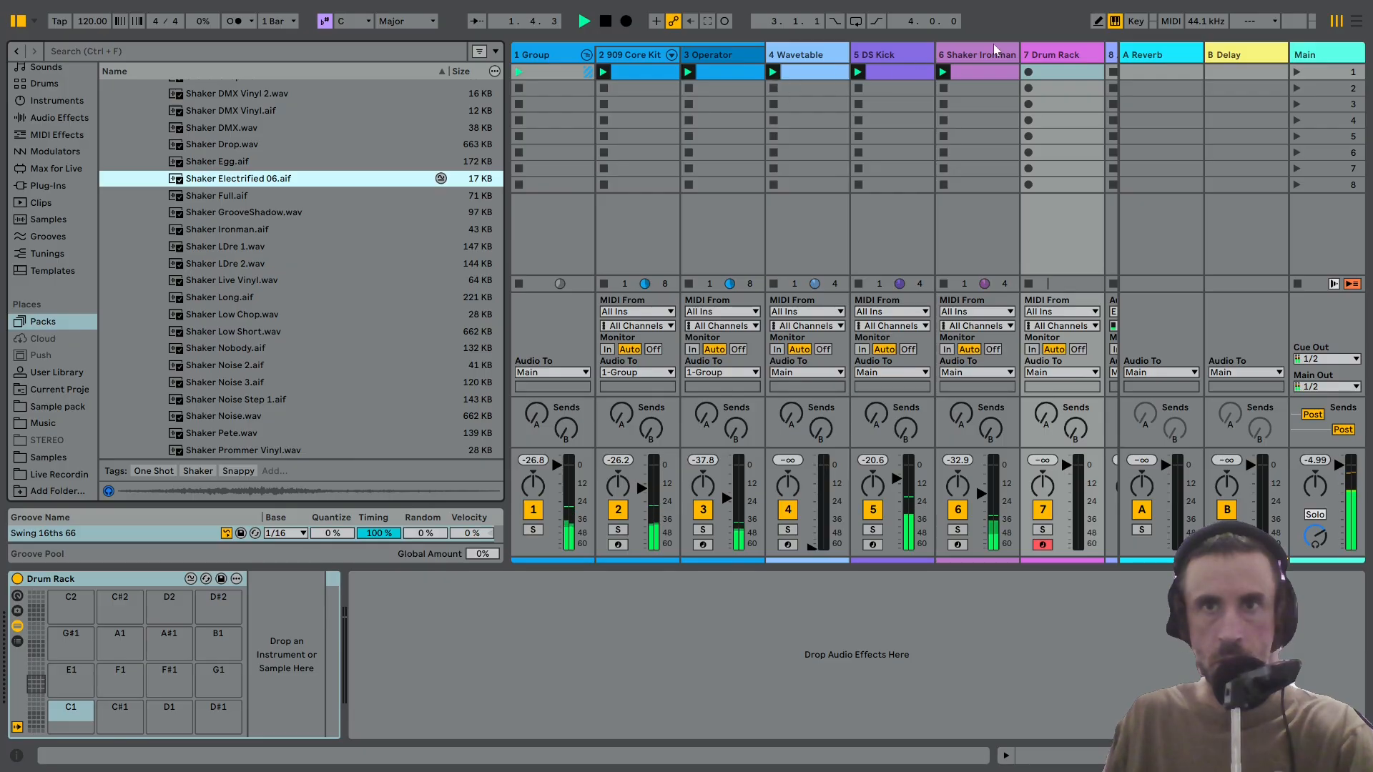
pyautogui.click(993, 47)
pyautogui.press('Delete')
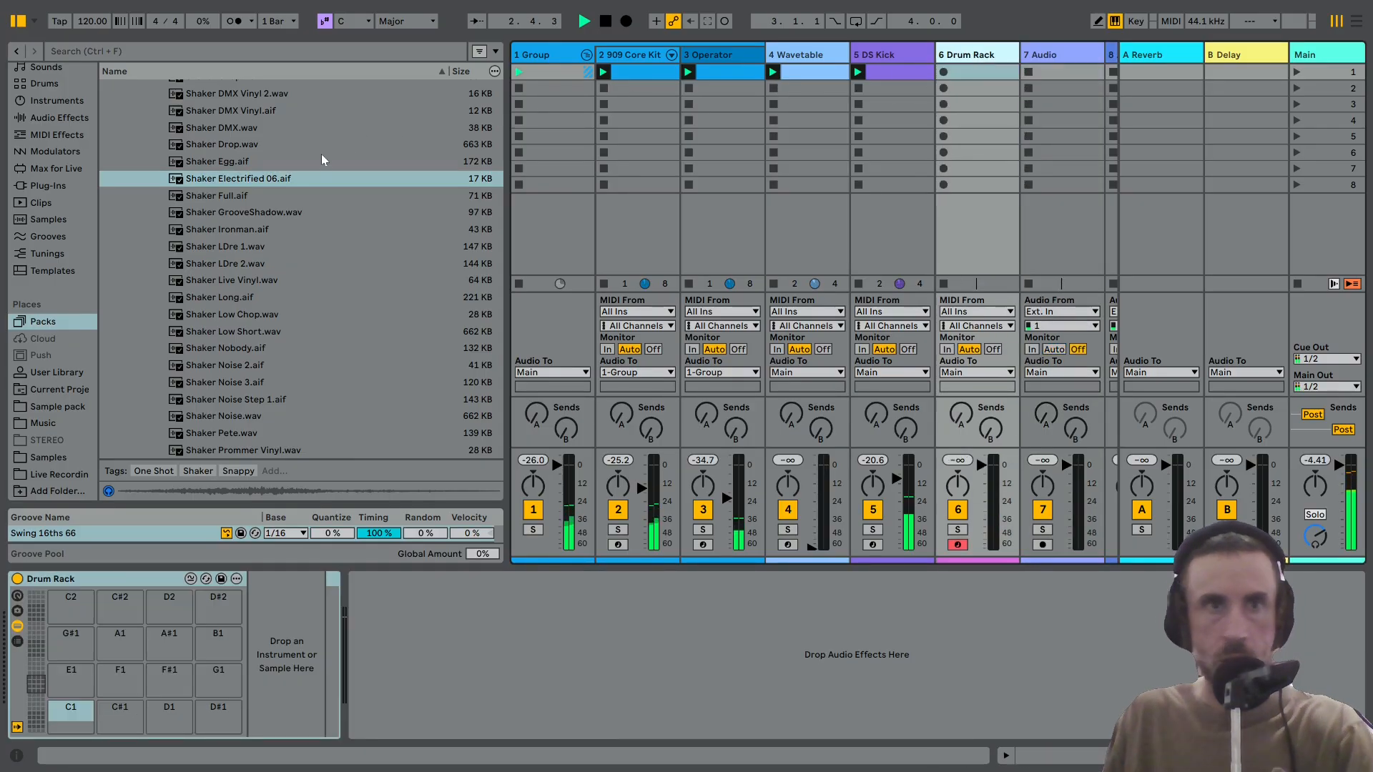
# Audition the samples in the Shaker folder one by one, from Shaker Electrified 06.aif up to the first Cabasa sample.
pyautogui.click(240, 178)
pyautogui.press('Up')
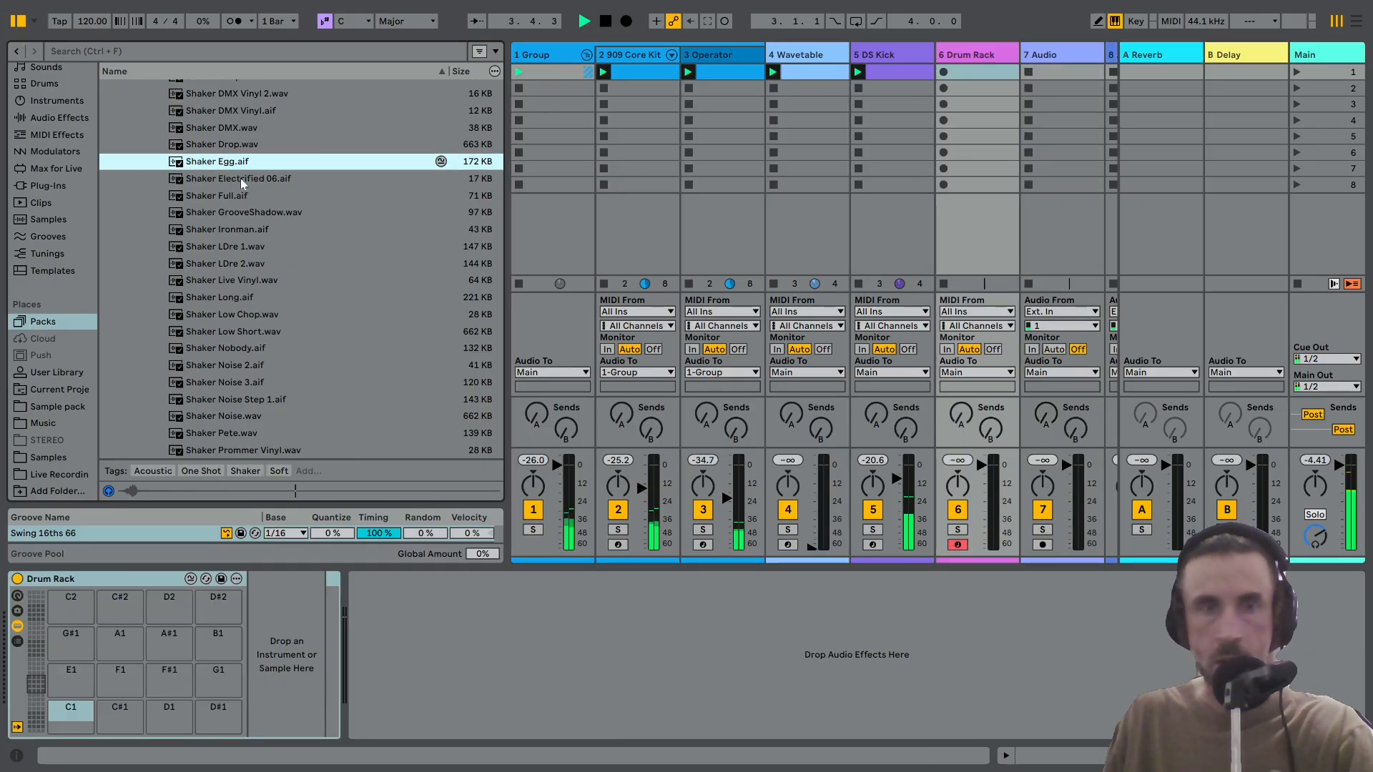
pyautogui.press('Down')
pyautogui.press('Up')
pyautogui.press('Up')
pyautogui.press('Up')
pyautogui.press('Up')
pyautogui.press('Up')
pyautogui.press('Up')
pyautogui.press('Up')
pyautogui.press('Up')
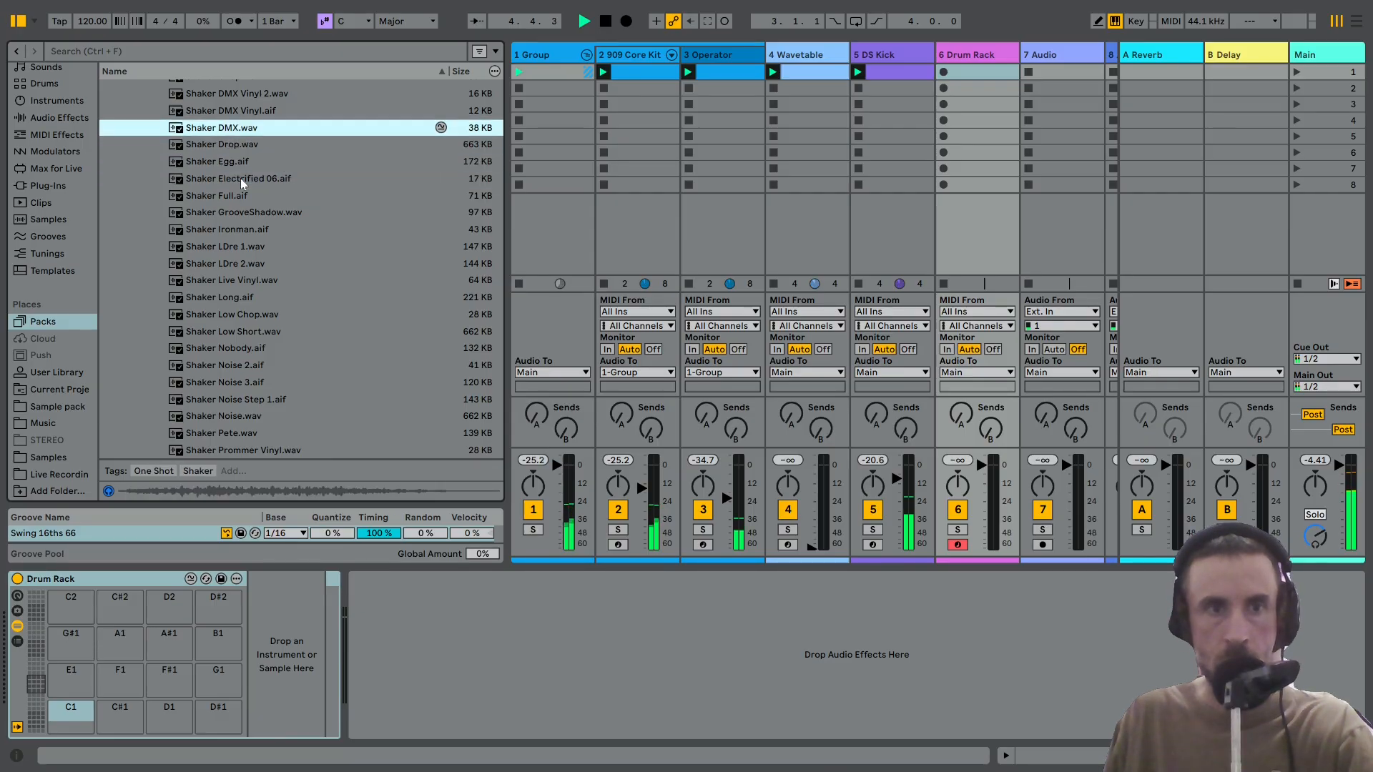
pyautogui.press('Up')
pyautogui.press('Up')
pyautogui.press('Up')
pyautogui.press('Up')
pyautogui.press('Up')
pyautogui.press('Up')
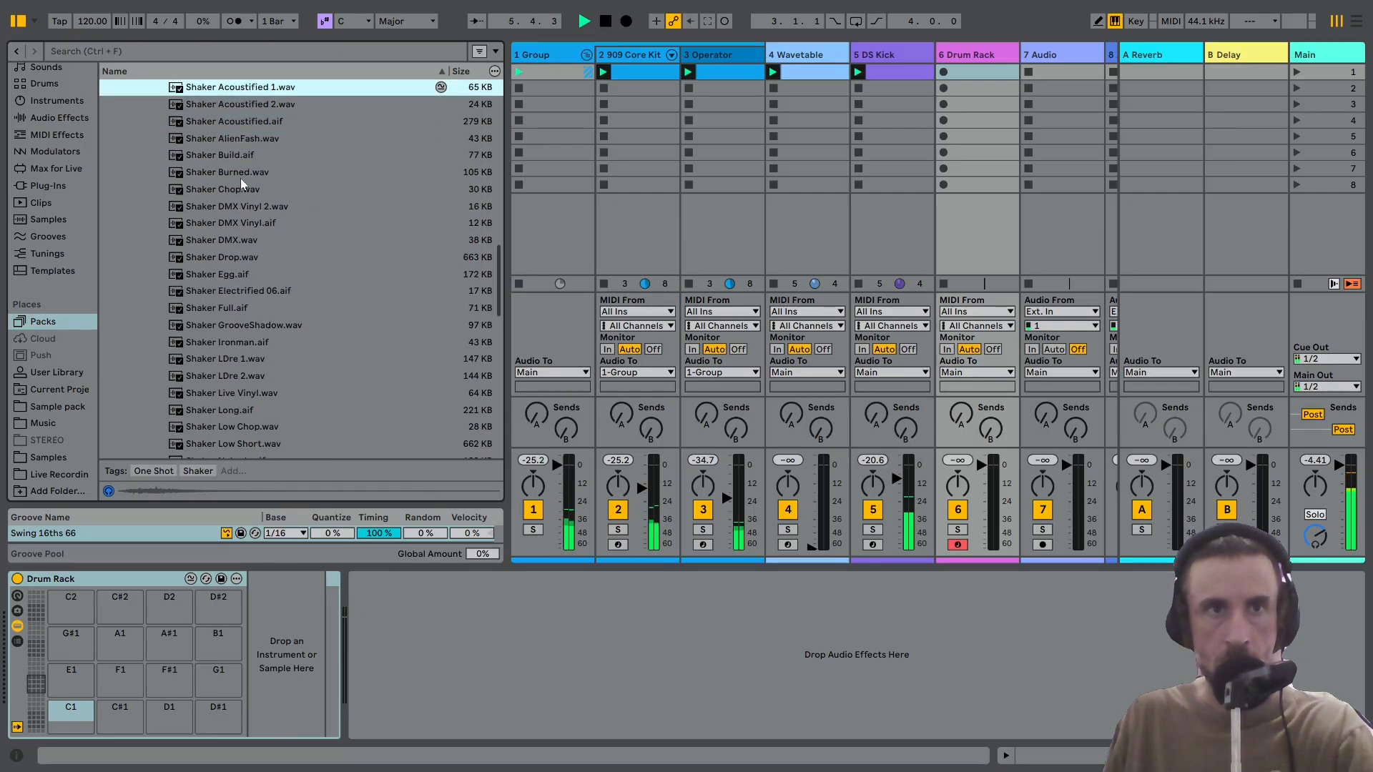
pyautogui.press('Up')
pyautogui.press('Up')
pyautogui.press('Up')
pyautogui.press('Up')
pyautogui.press('Up')
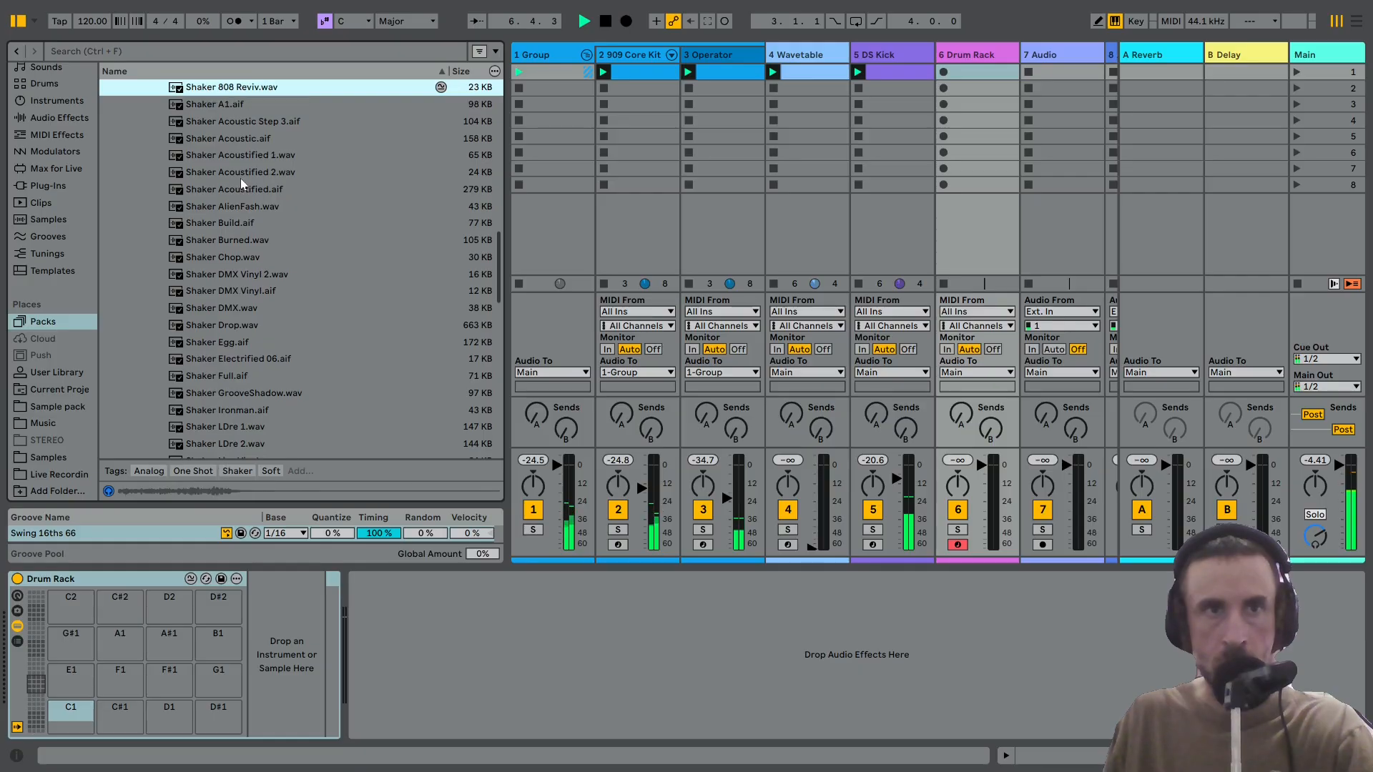
pyautogui.press('Up')
pyautogui.press('Up')
pyautogui.press('Up')
pyautogui.press('Up')
pyautogui.press('Up')
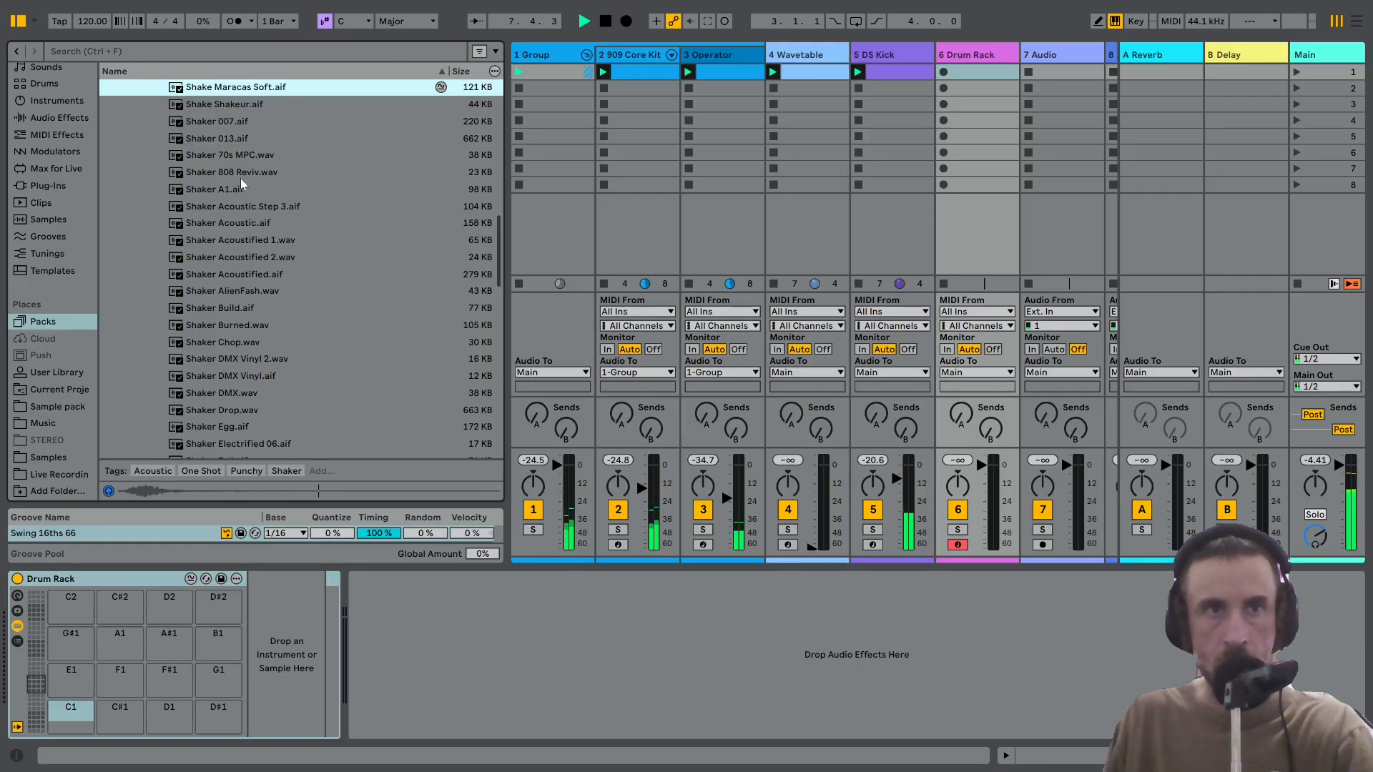
pyautogui.press('Up')
pyautogui.press('Up')
pyautogui.press('Up')
pyautogui.press('Up')
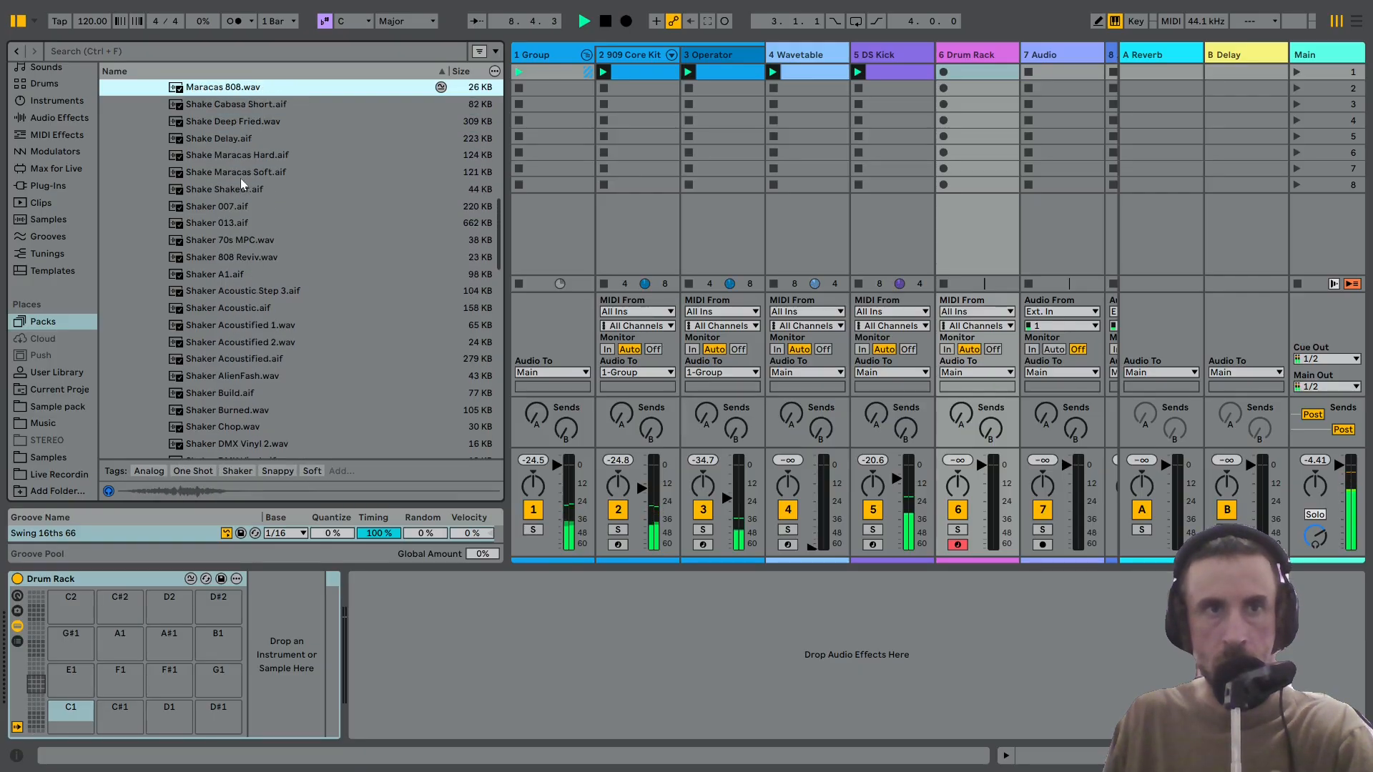
pyautogui.press('Up')
pyautogui.press('Up')
pyautogui.press('Up')
pyautogui.press('Up')
pyautogui.press('Up')
pyautogui.press('Up')
pyautogui.press('Up')
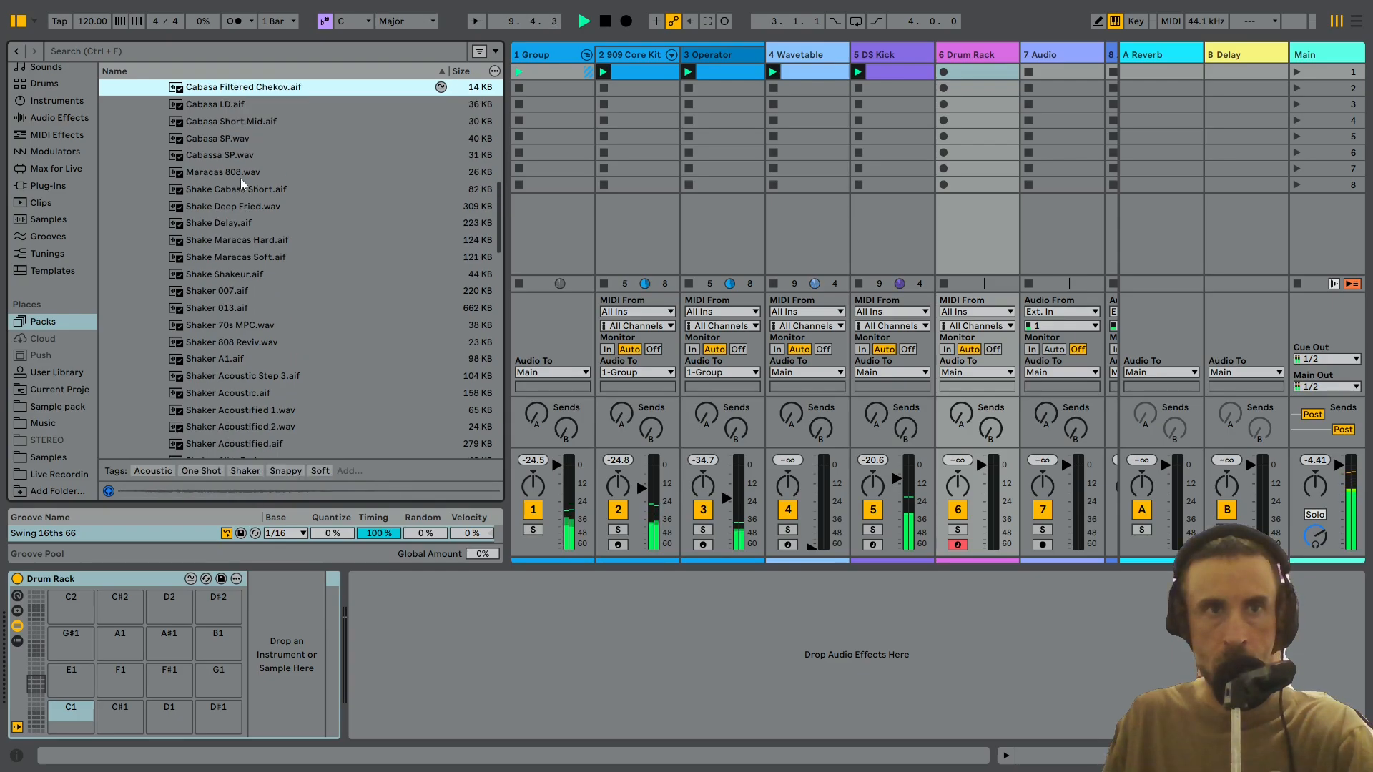
pyautogui.press('Up')
pyautogui.press('Up')
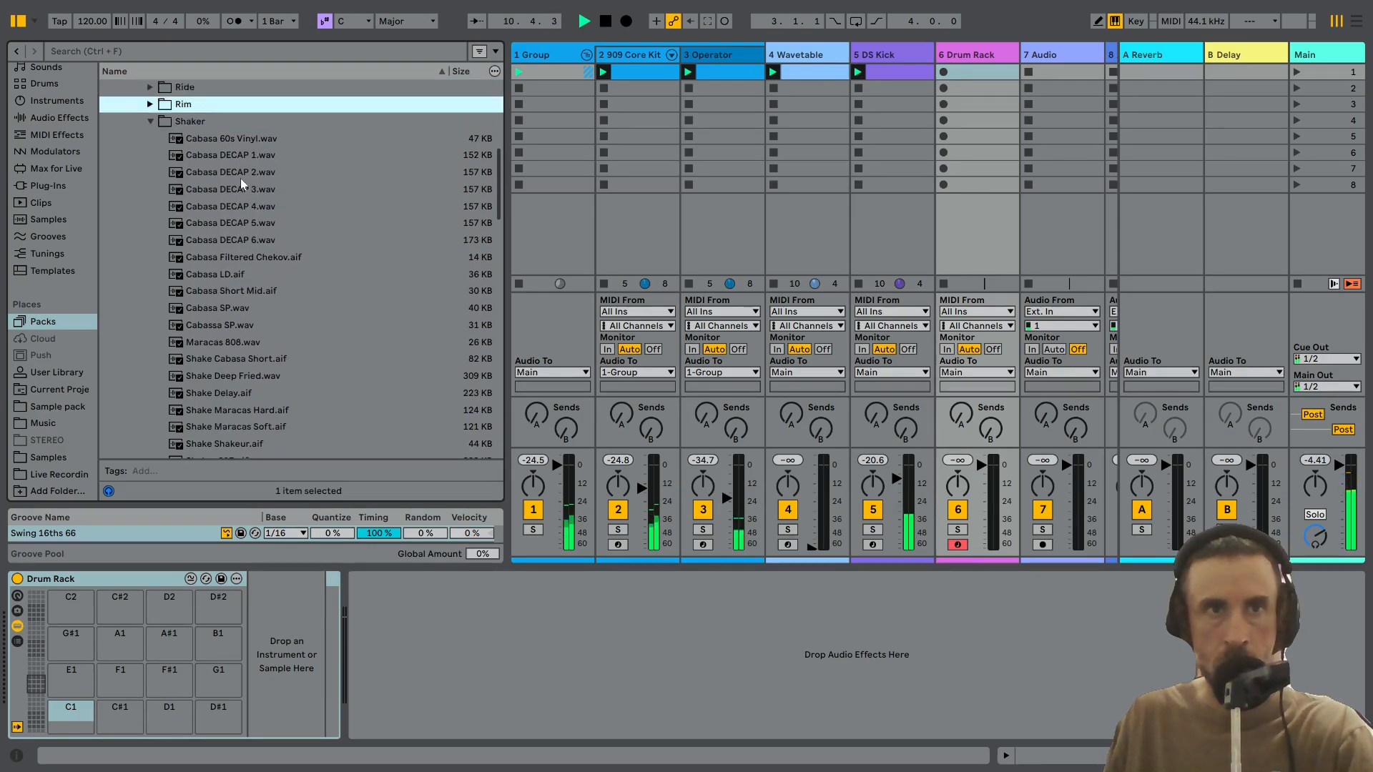
# Compare the Cabasa samples in the Shaker folder and load Cabasa Filtered Chekov.aif onto the Drum Rack's C1 pad.
pyautogui.press('Down')
pyautogui.press('Down')
pyautogui.press('Up')
pyautogui.press('Up')
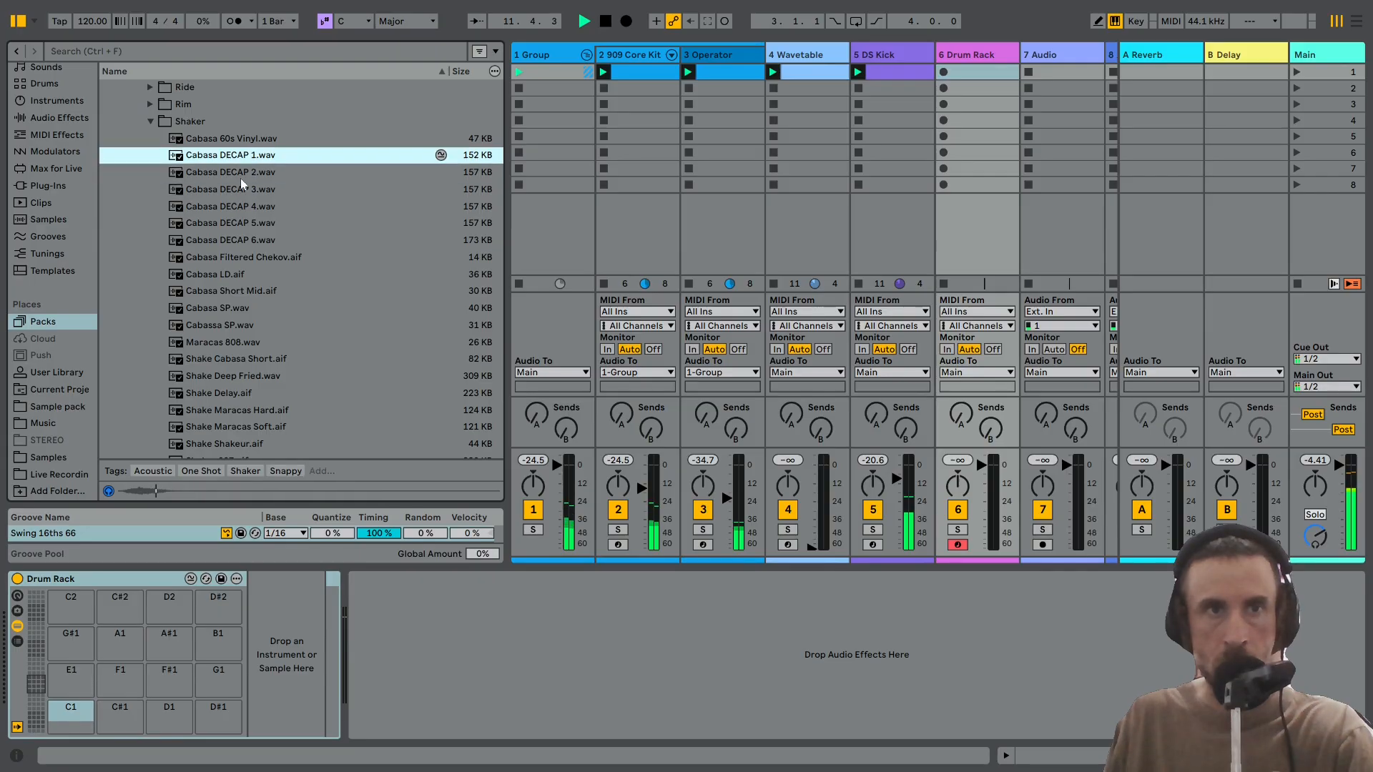
pyautogui.press('Down')
pyautogui.press('Up')
pyautogui.press('Down')
pyautogui.press('Down')
pyautogui.press('Down')
pyautogui.press('Down')
pyautogui.press('Down')
pyautogui.press('Down')
pyautogui.press('Down')
pyautogui.press('Down')
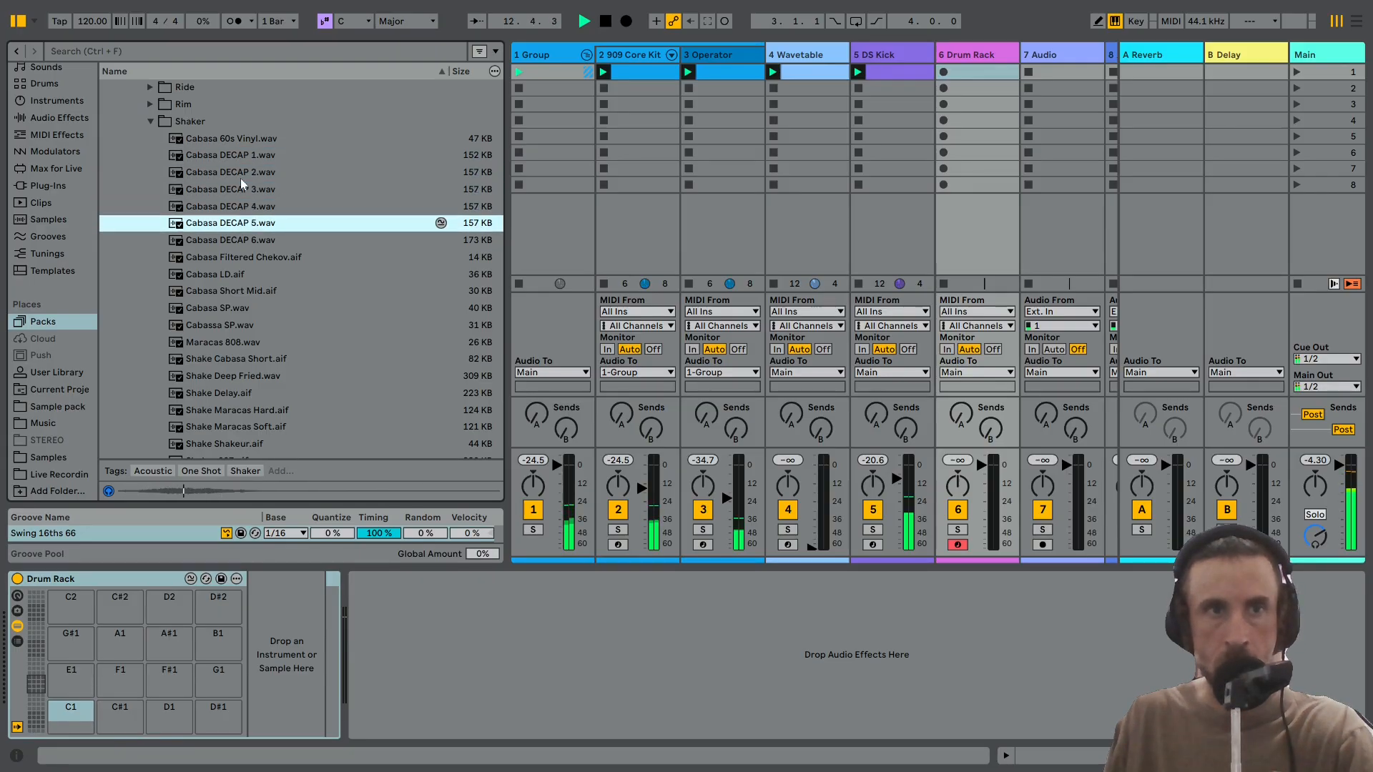
pyautogui.press('Up')
pyautogui.press('Up')
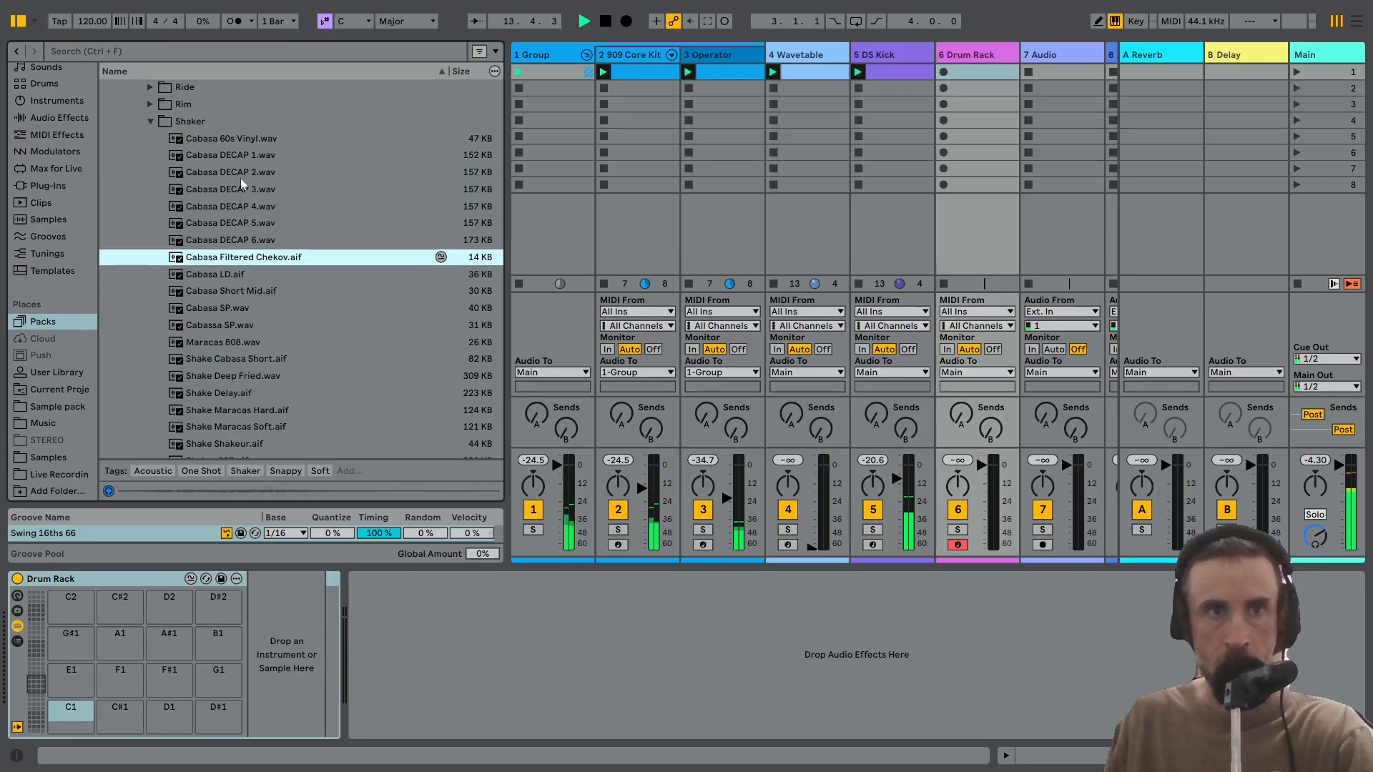
pyautogui.press('Down')
pyautogui.press('Up')
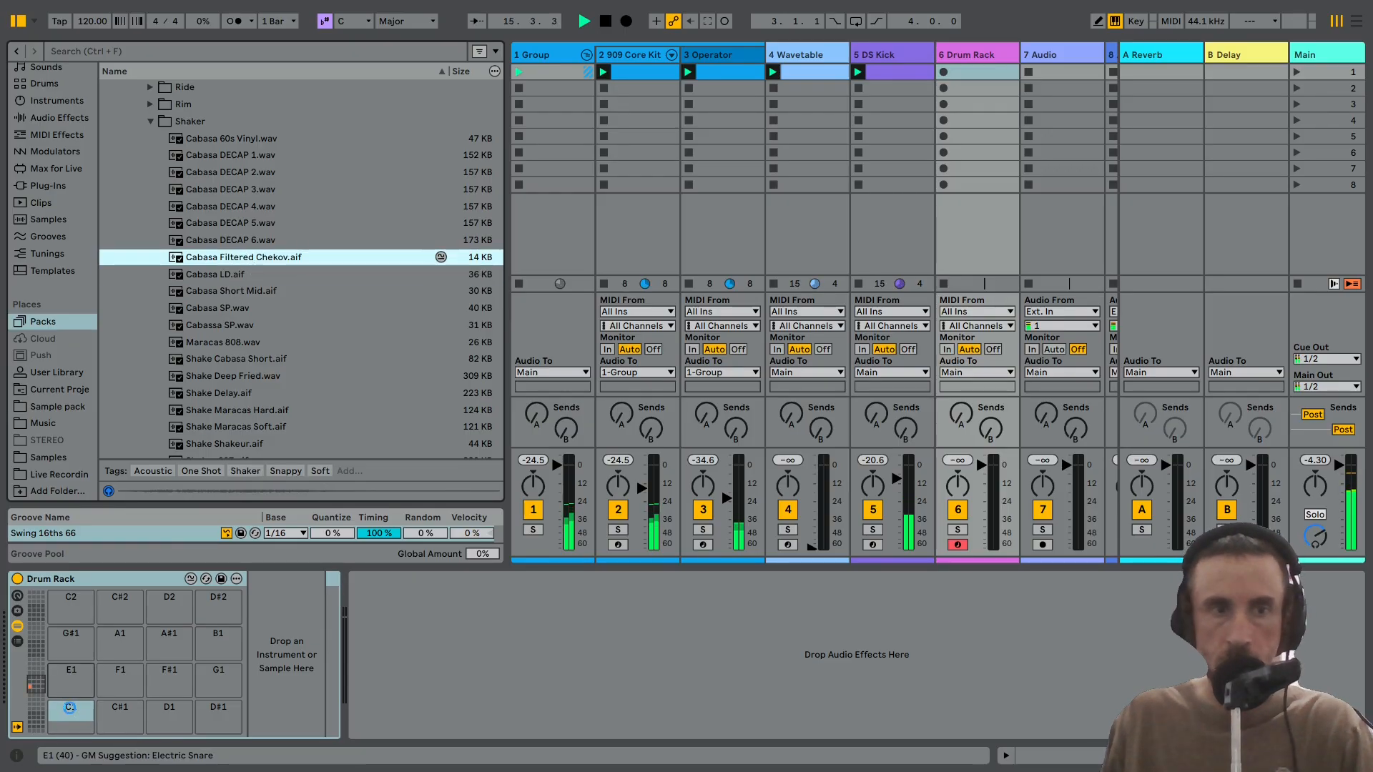
pyautogui.moveTo(69, 707)
pyautogui.mouseDown()
pyautogui.moveTo(65, 683)
pyautogui.moveTo(63, 725)
pyautogui.mouseUp()
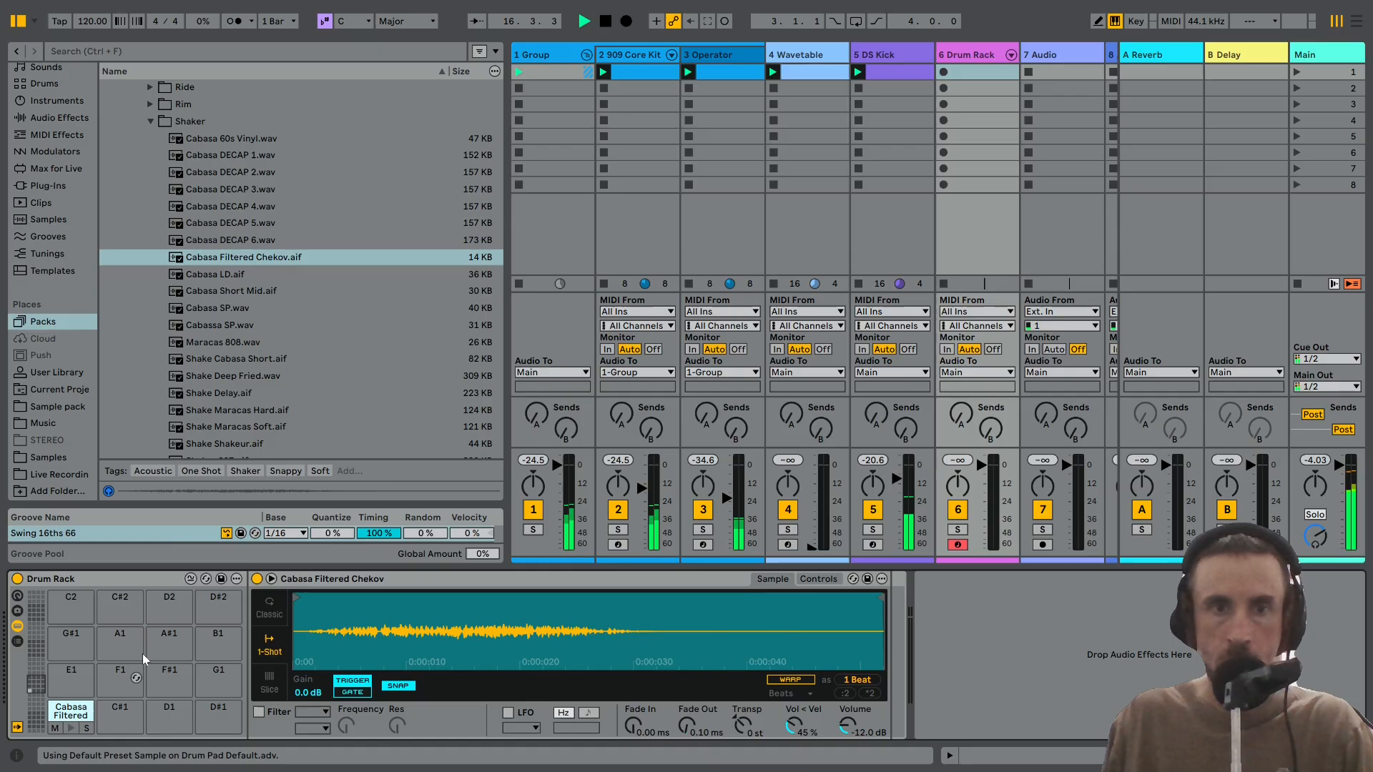
# Create a one-bar clip in the Drum Rack track's first slot with sixteenth-note cabasa hits on the offbeat of every beat, starting at 1.1.3.
pyautogui.doubleClick(978, 75)
pyautogui.doubleClick(485, 119)
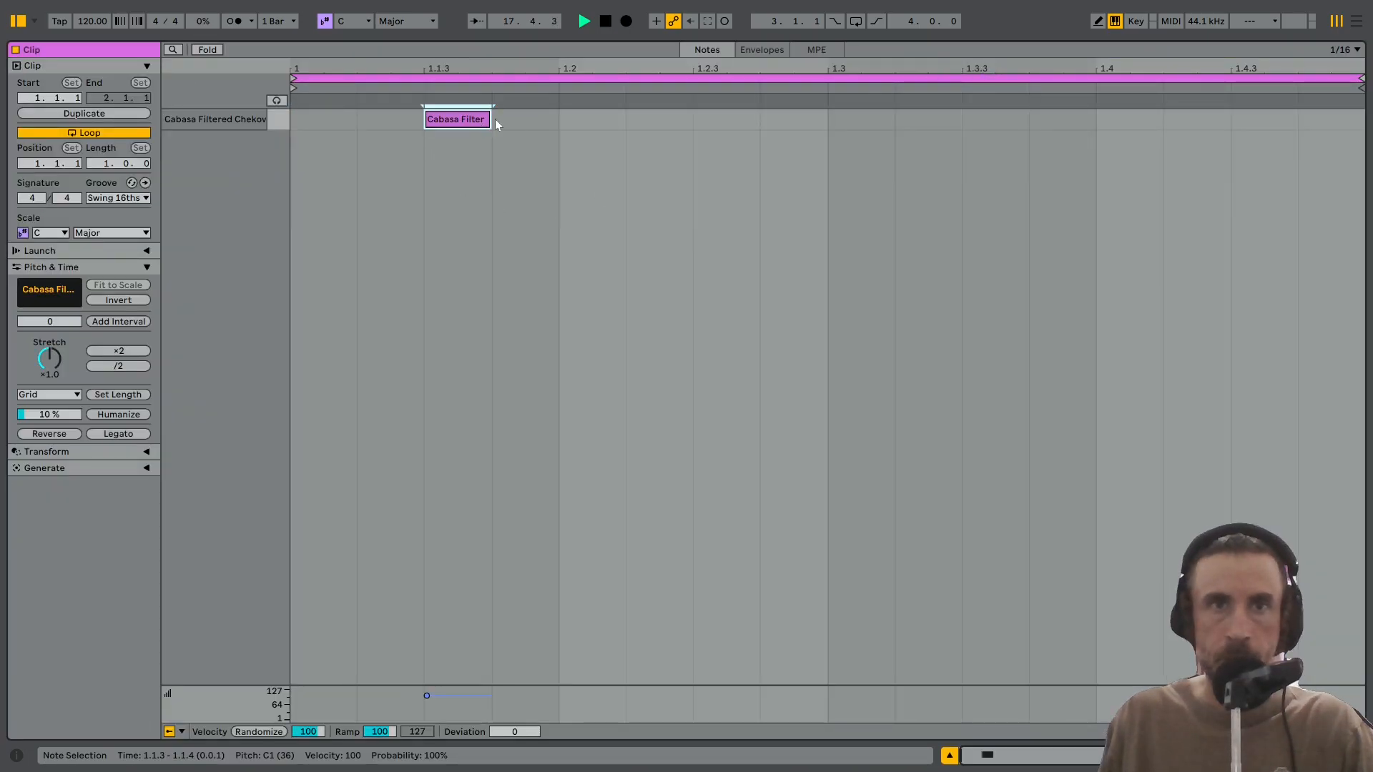
pyautogui.moveTo(558, 116); pyautogui.dragTo(307, 113)
pyautogui.hotkey('ctrl', 'd')
pyautogui.hotkey('ctrl', 'd')
pyautogui.hotkey('ctrl', 'd')
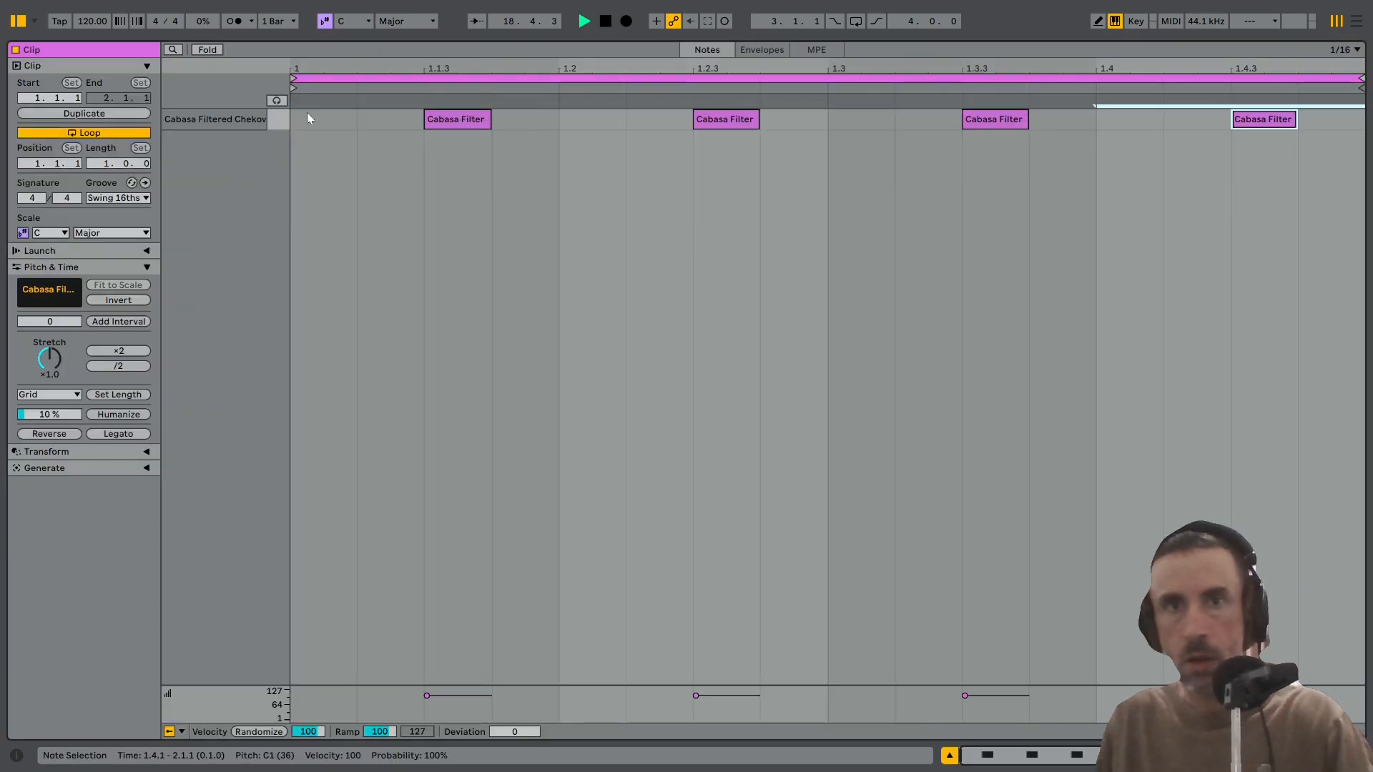
# Return to the mixer, launch the new cabasa clip and lower the Drum Rack track's volume.
pyautogui.hotkey('shift', 'Tab')
pyautogui.click(943, 72)
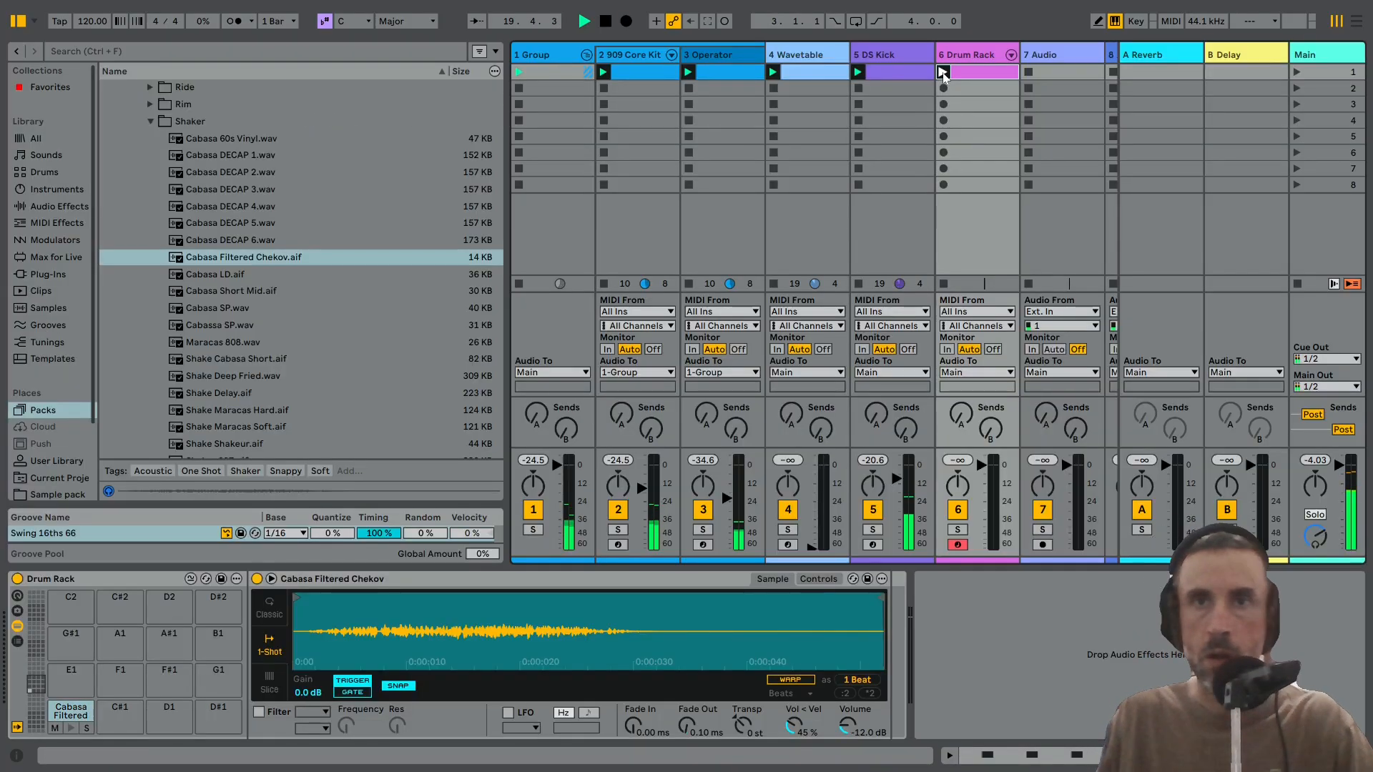
pyautogui.moveTo(981, 465); pyautogui.dragTo(982, 516)
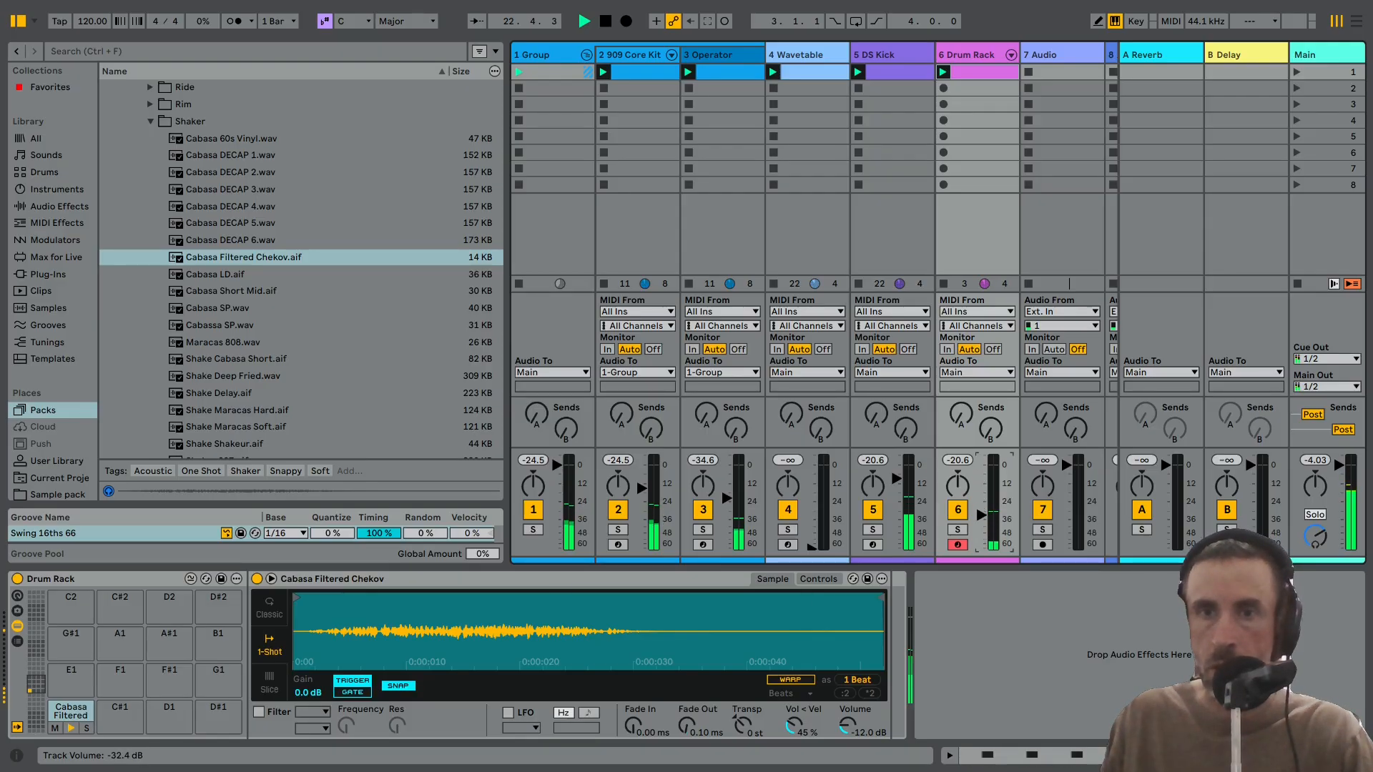
# Mute the DS Kick track, raise the volumes of the 909 Core Kit and Operator tracks, and show the Main track's devices.
pyautogui.click(873, 509)
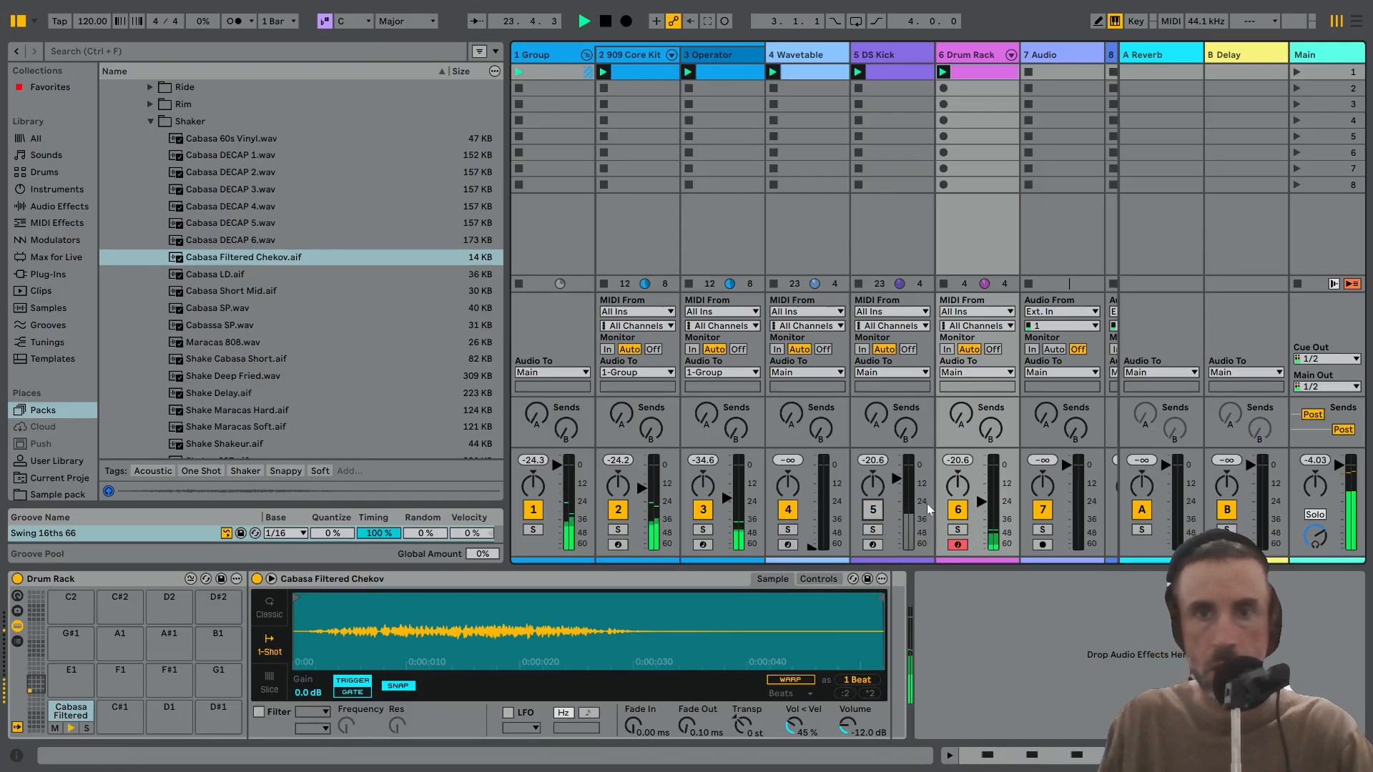
pyautogui.click(645, 56)
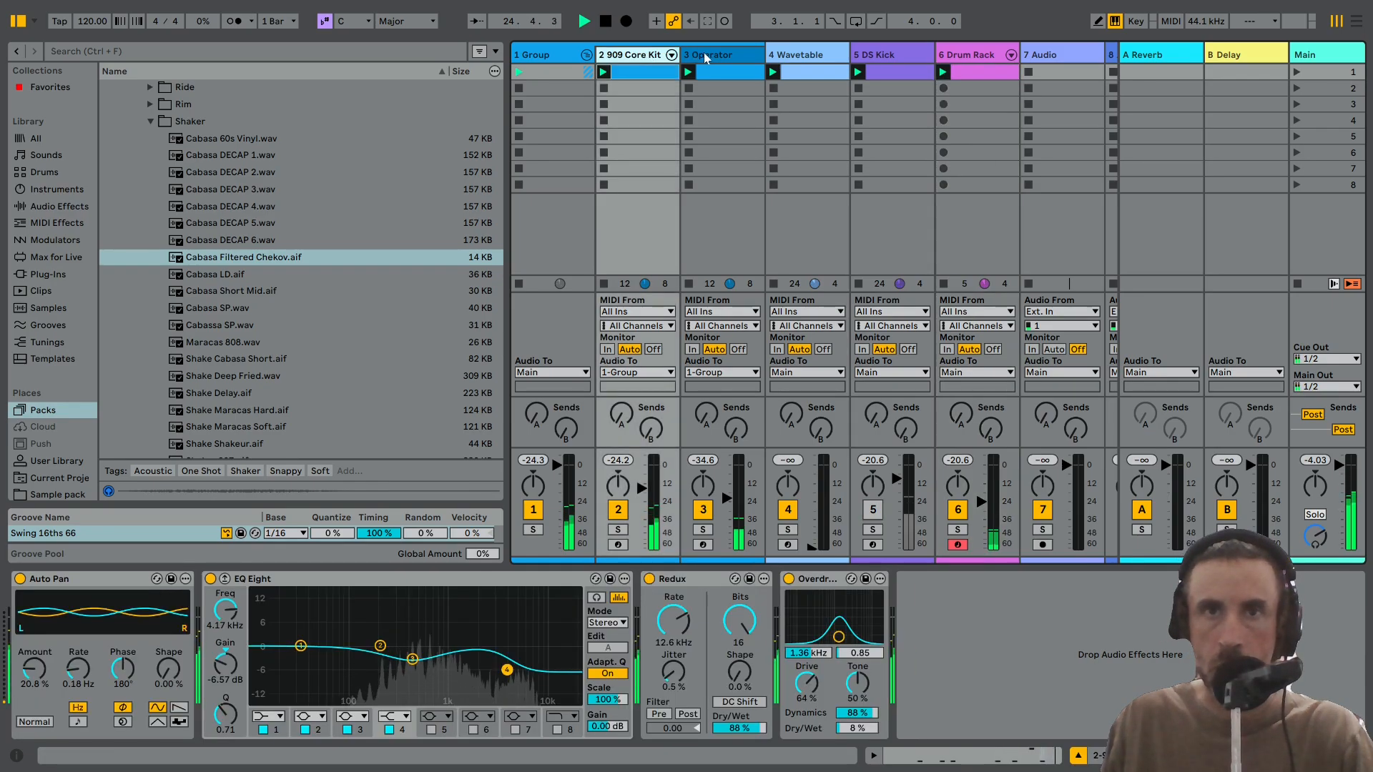
pyautogui.click(706, 55)
pyautogui.moveTo(729, 500); pyautogui.dragTo(730, 489)
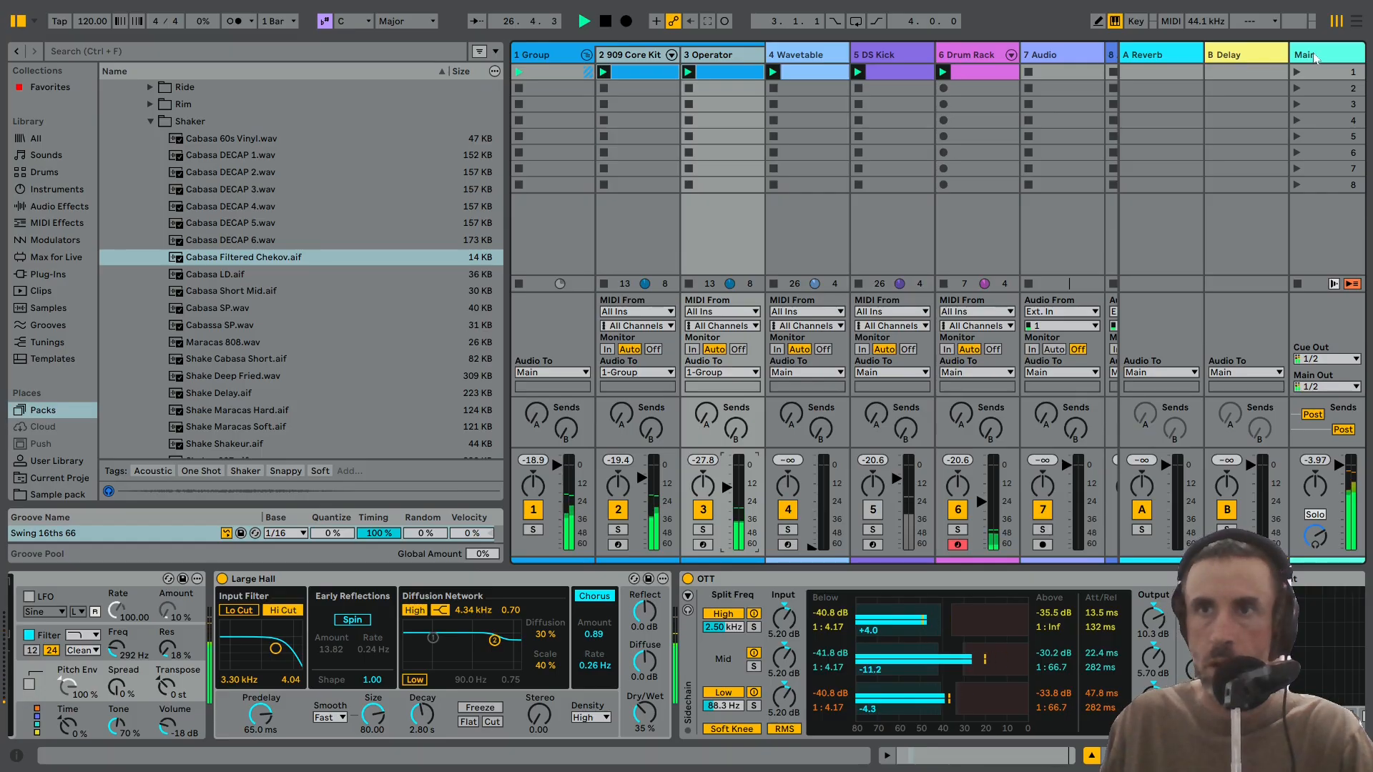
pyautogui.click(728, 72)
pyautogui.click(1328, 72)
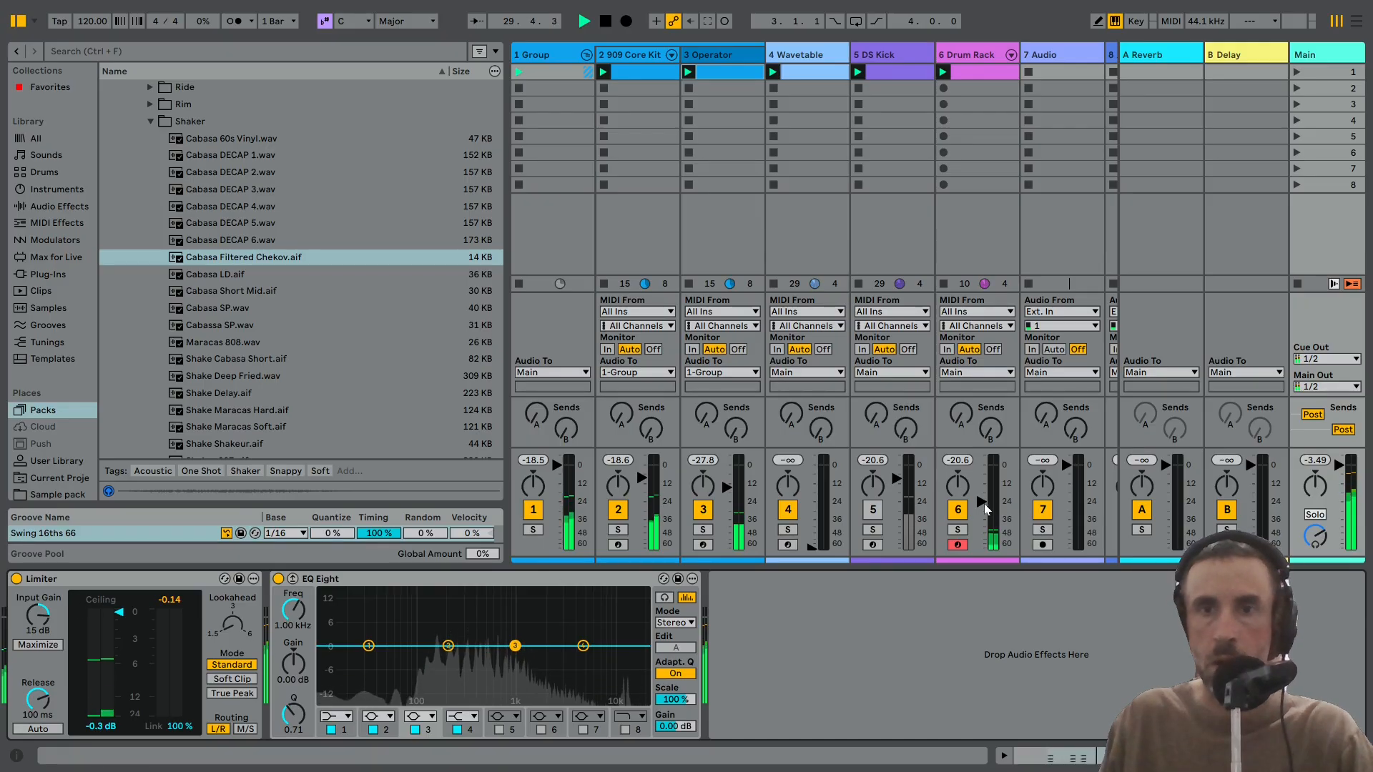
# Raise the Drum Rack track's volume slightly and try different levels for the Operator and Wavetable tracks.
pyautogui.moveTo(985, 509); pyautogui.dragTo(981, 501)
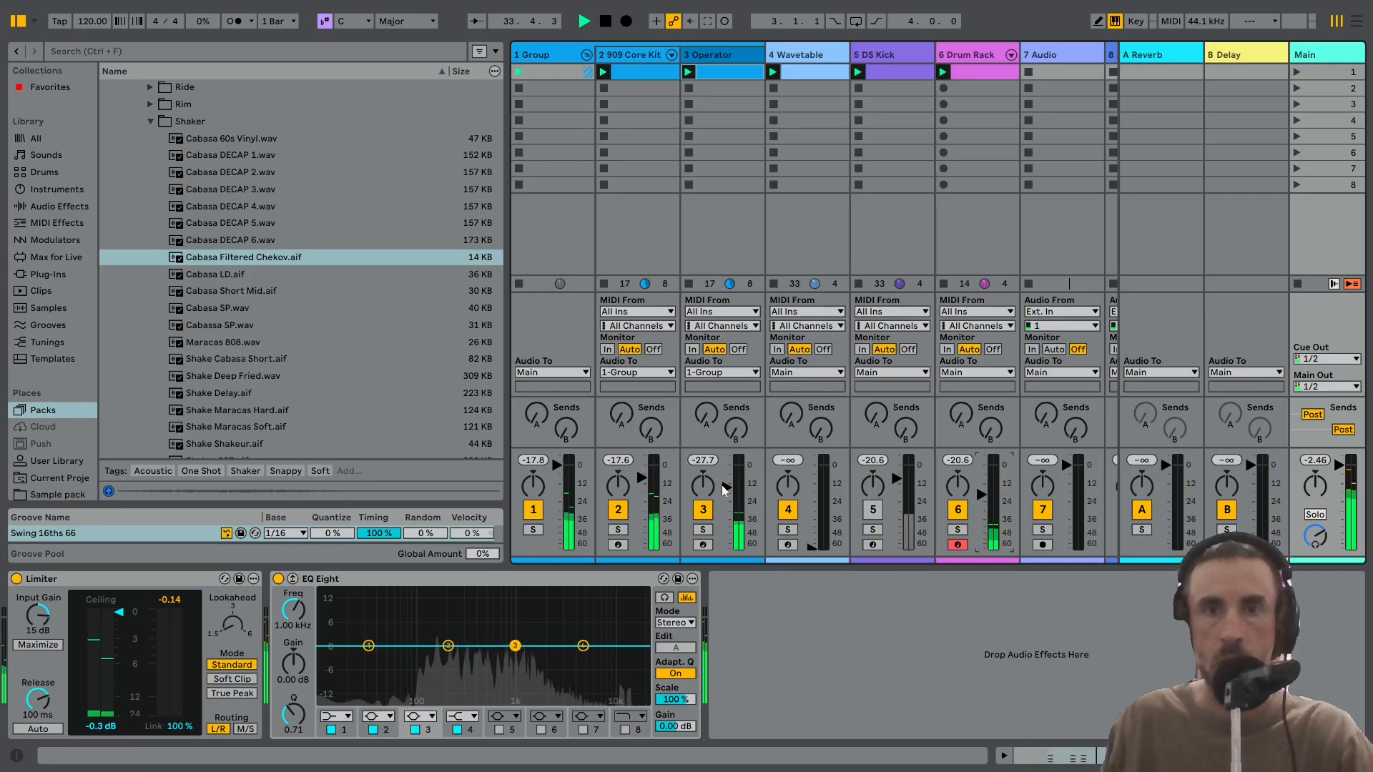
pyautogui.moveTo(724, 490); pyautogui.dragTo(724, 477)
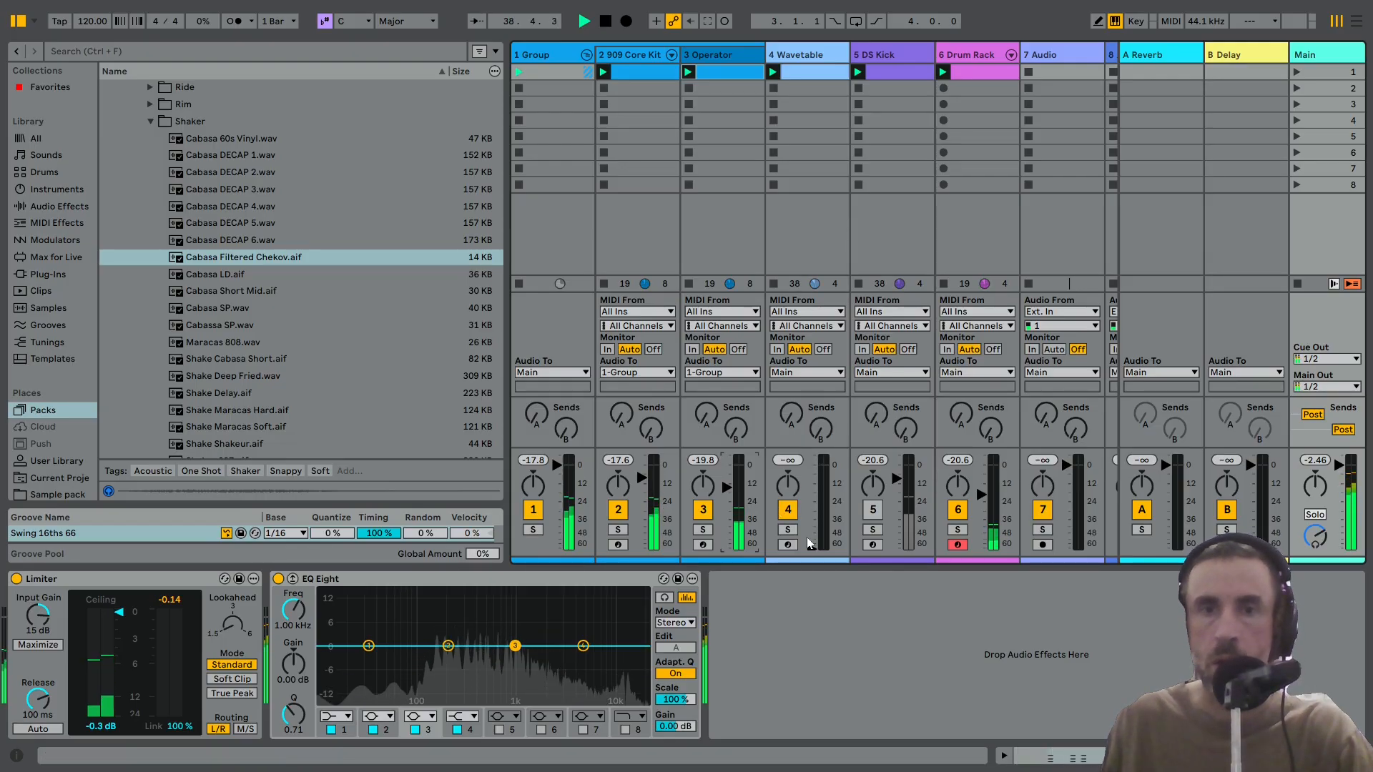
pyautogui.moveTo(806, 538)
pyautogui.mouseDown()
pyautogui.moveTo(811, 486)
pyautogui.moveTo(810, 547)
pyautogui.mouseUp()
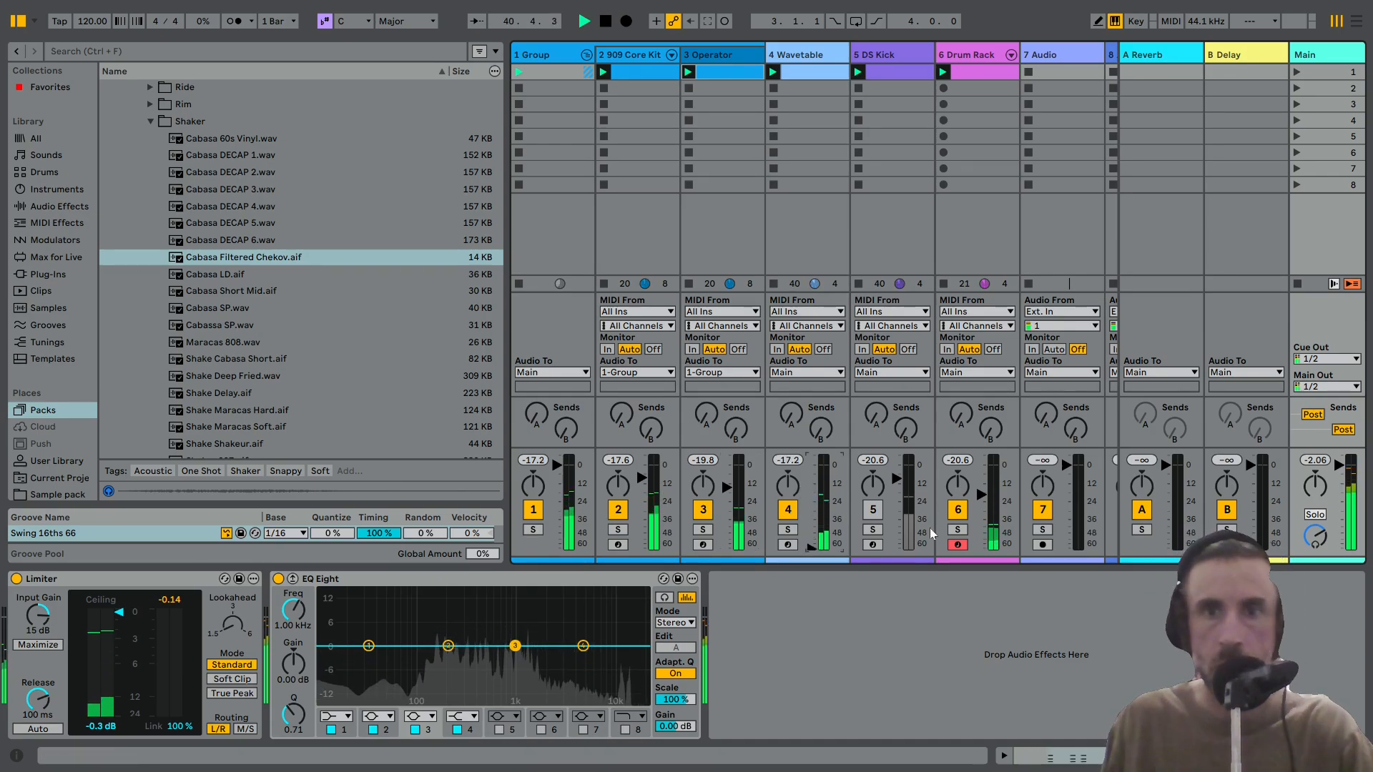
# Unmute the DS Kick track, raise its volume slightly, and try a lower volume on the Group track.
pyautogui.click(872, 509)
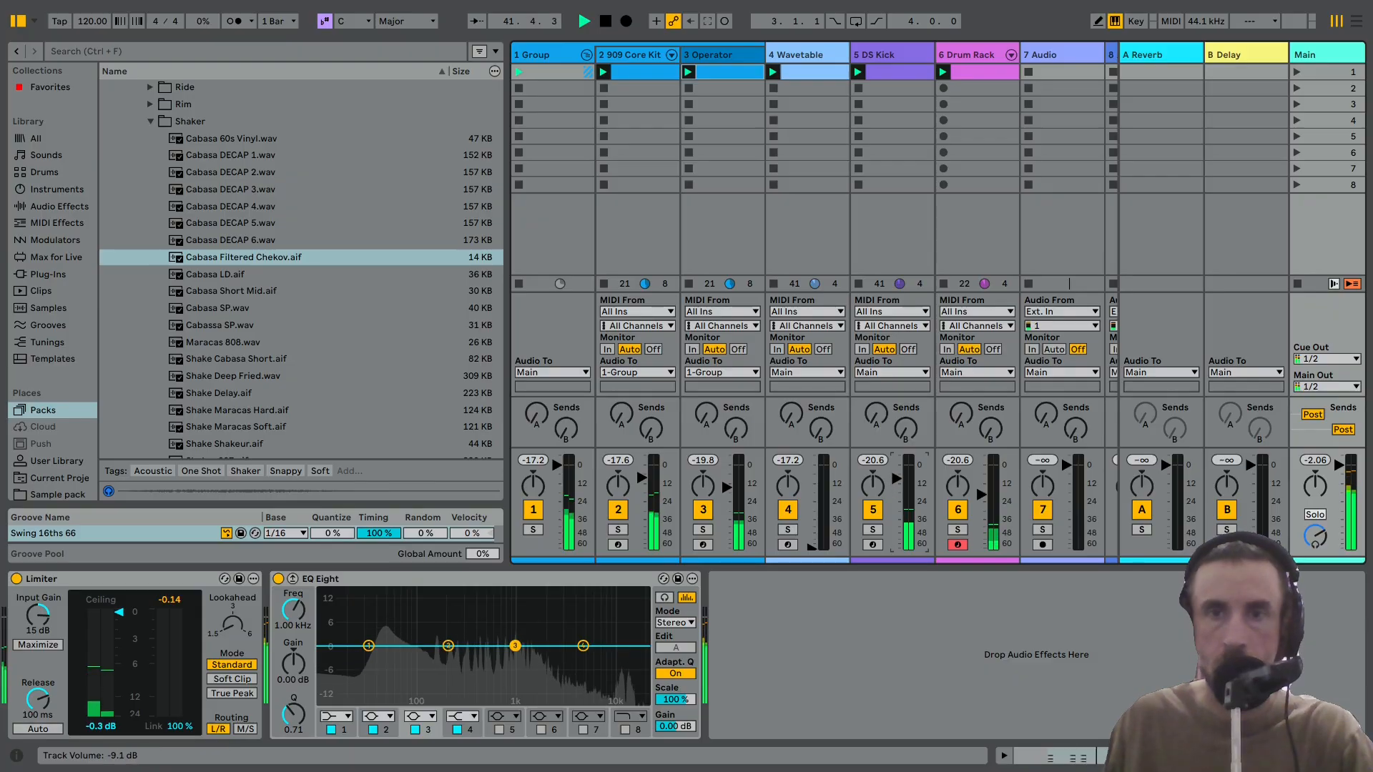
pyautogui.moveTo(895, 478); pyautogui.dragTo(896, 474)
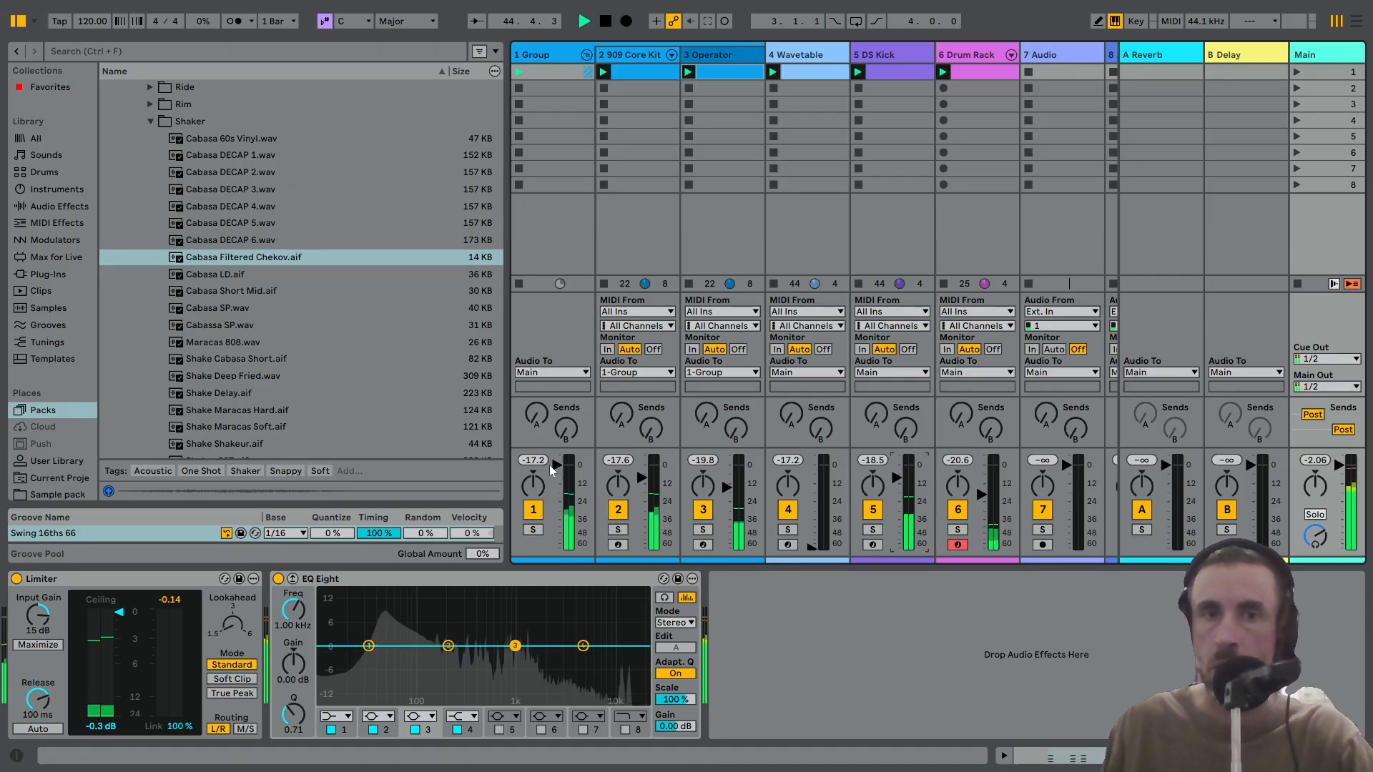
pyautogui.moveTo(552, 470); pyautogui.dragTo(553, 482)
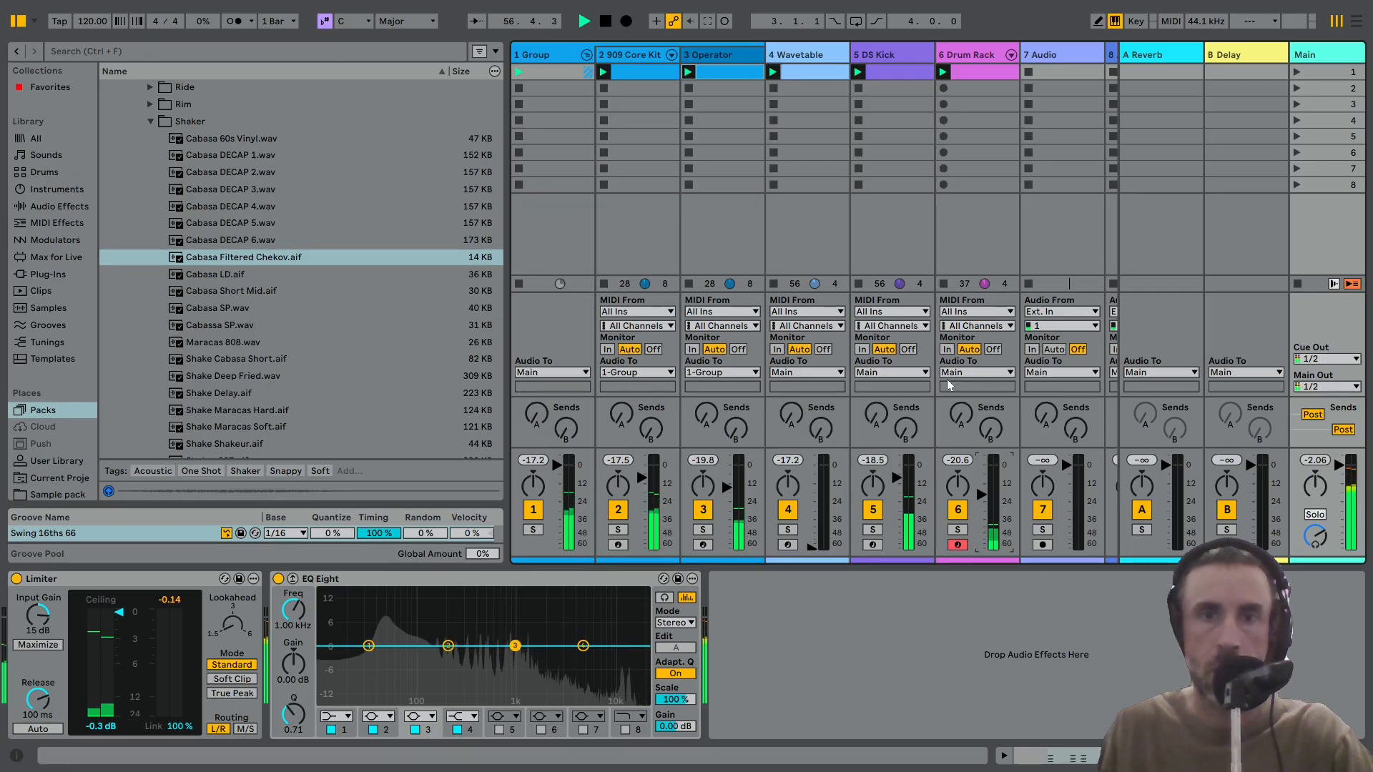
# Lower the Group track to about -5.9 dB while the DS Kick is temporarily muted, and raise the Limiter's input gain to 19 dB.
pyautogui.press('F5')
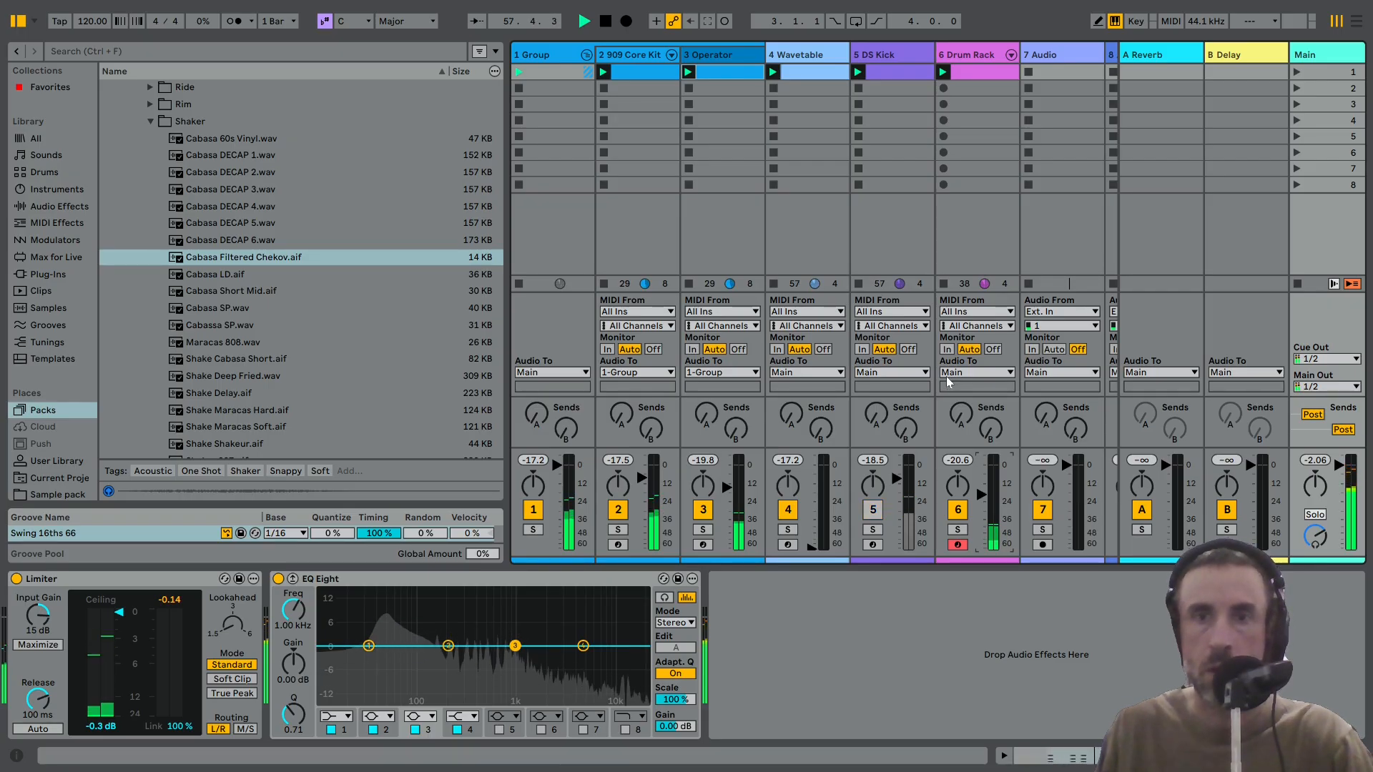
pyautogui.click(872, 509)
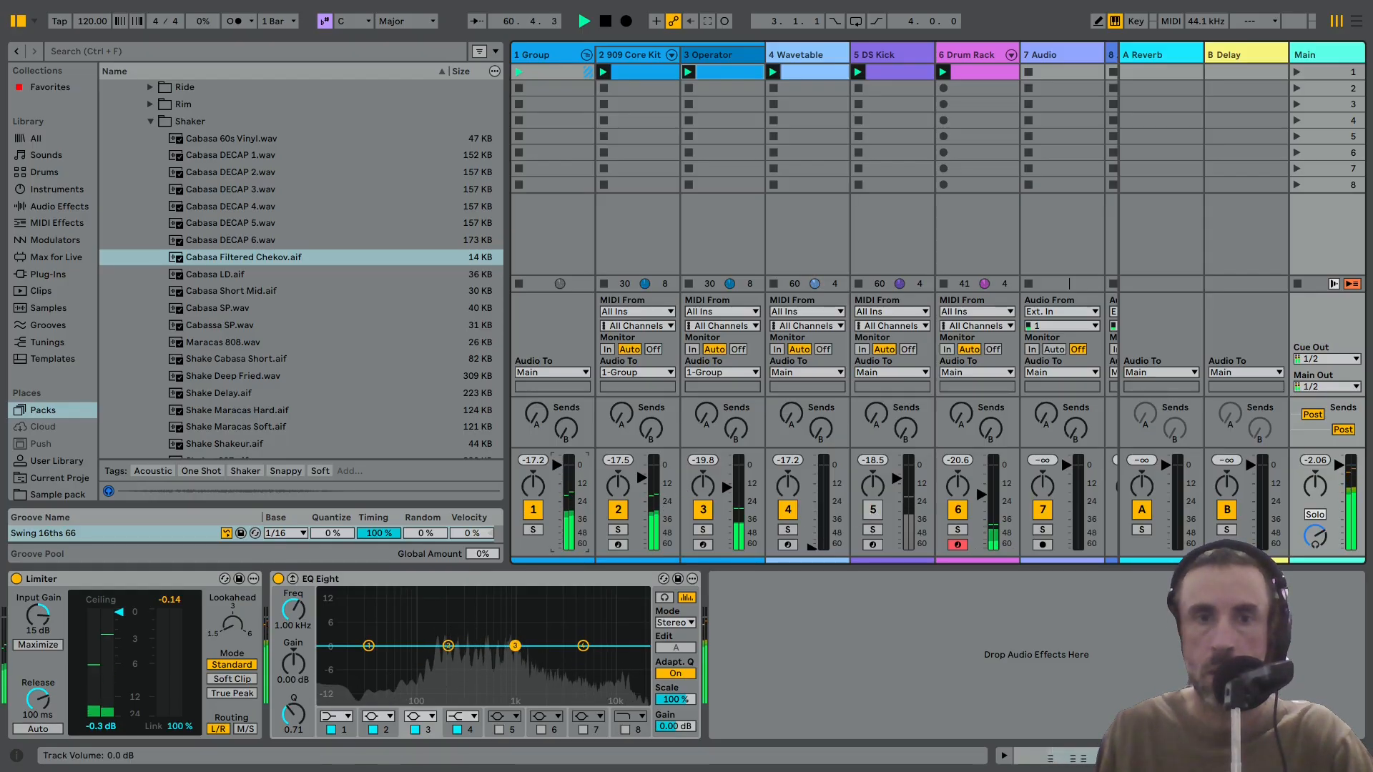
pyautogui.moveTo(557, 465); pyautogui.dragTo(557, 473)
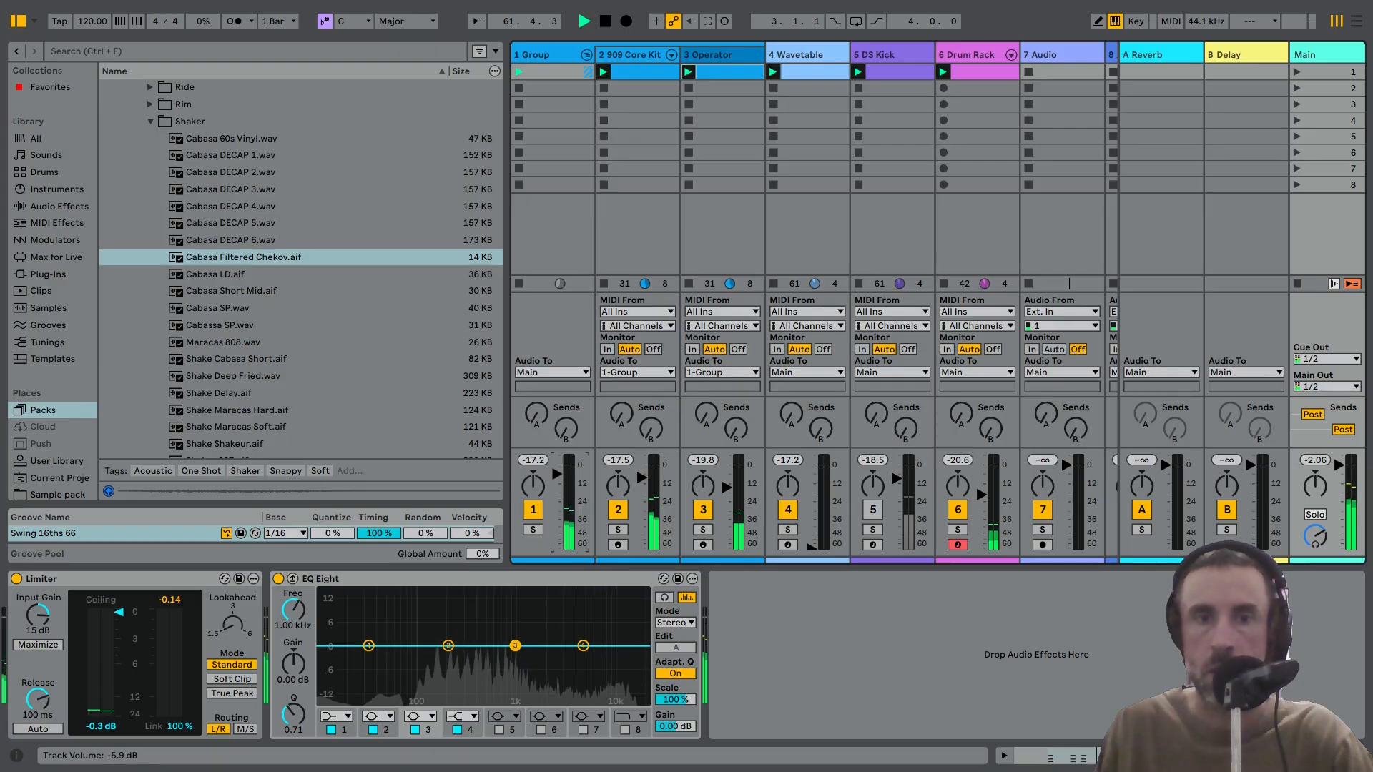
pyautogui.click(872, 510)
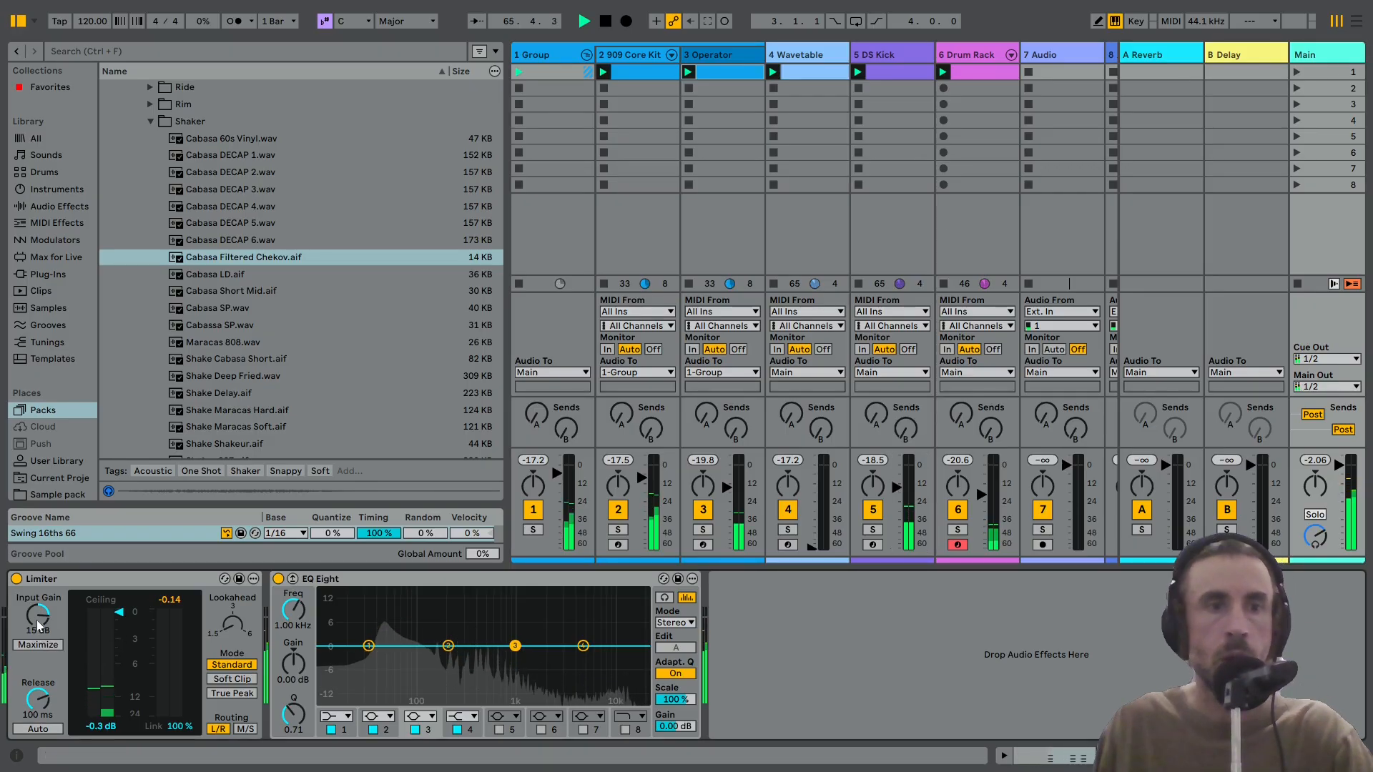
pyautogui.moveTo(37, 619); pyautogui.dragTo(37, 611)
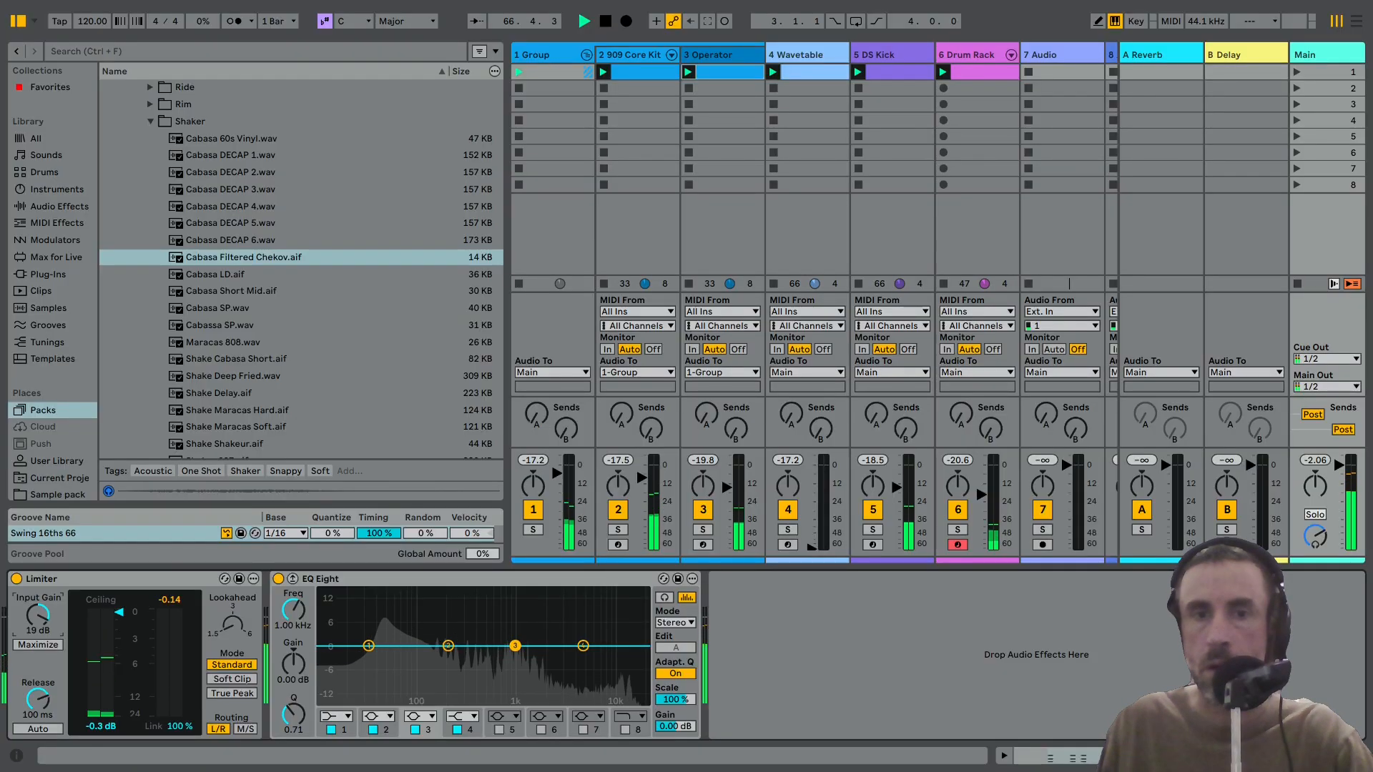
# Show the Drum Rack track's devices, open the Rim sample folder, and preview samples from Rim 3k Sharp to Rim BamVim over the groove.
pyautogui.click(978, 53)
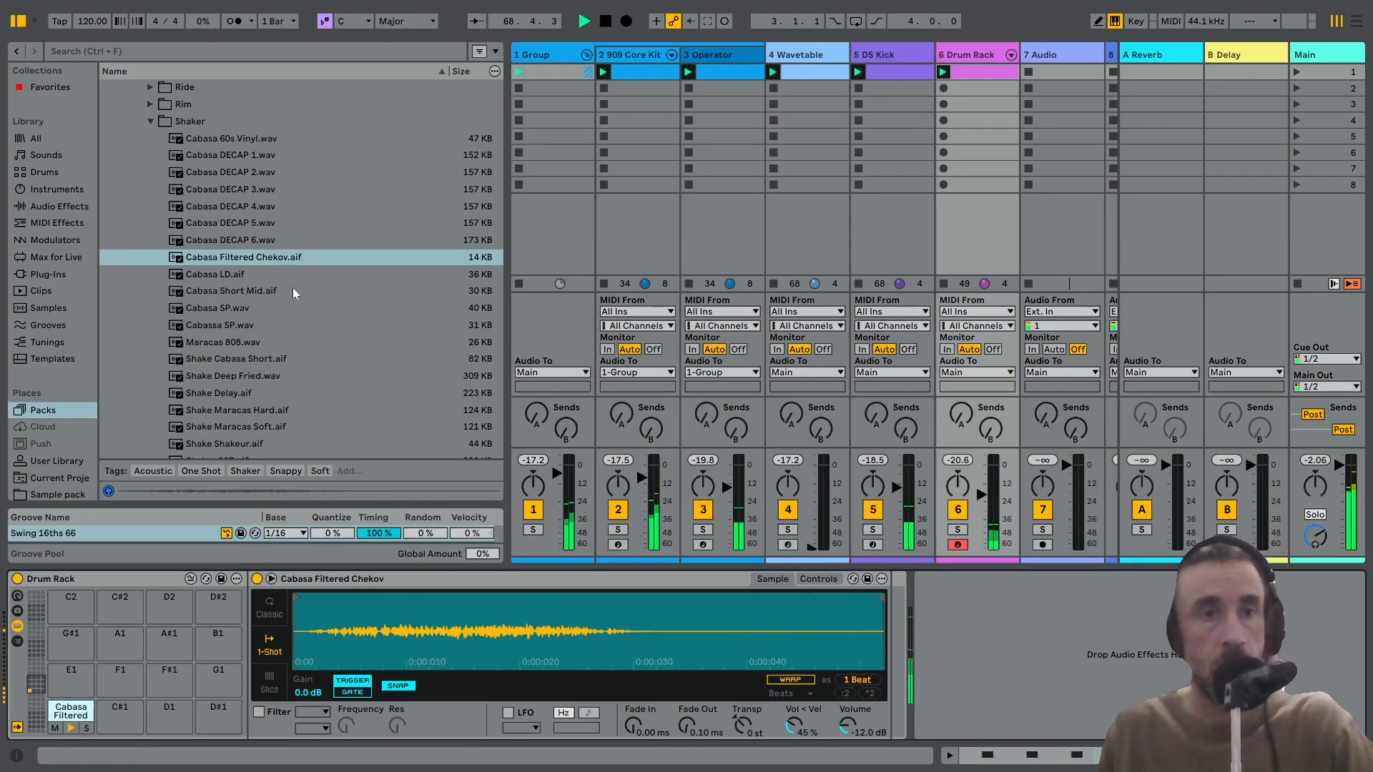
pyautogui.click(149, 105)
pyautogui.click(211, 123)
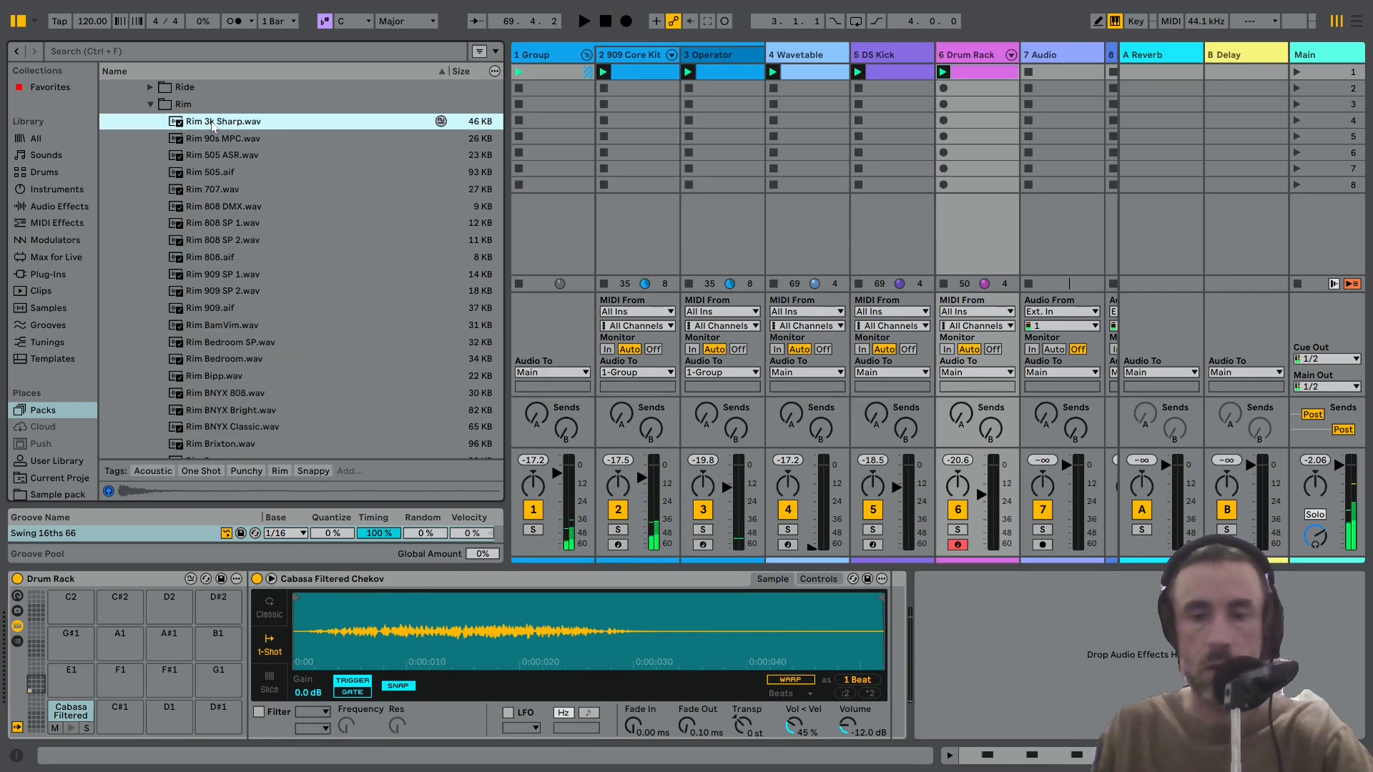
pyautogui.press('Down')
pyautogui.press('space')
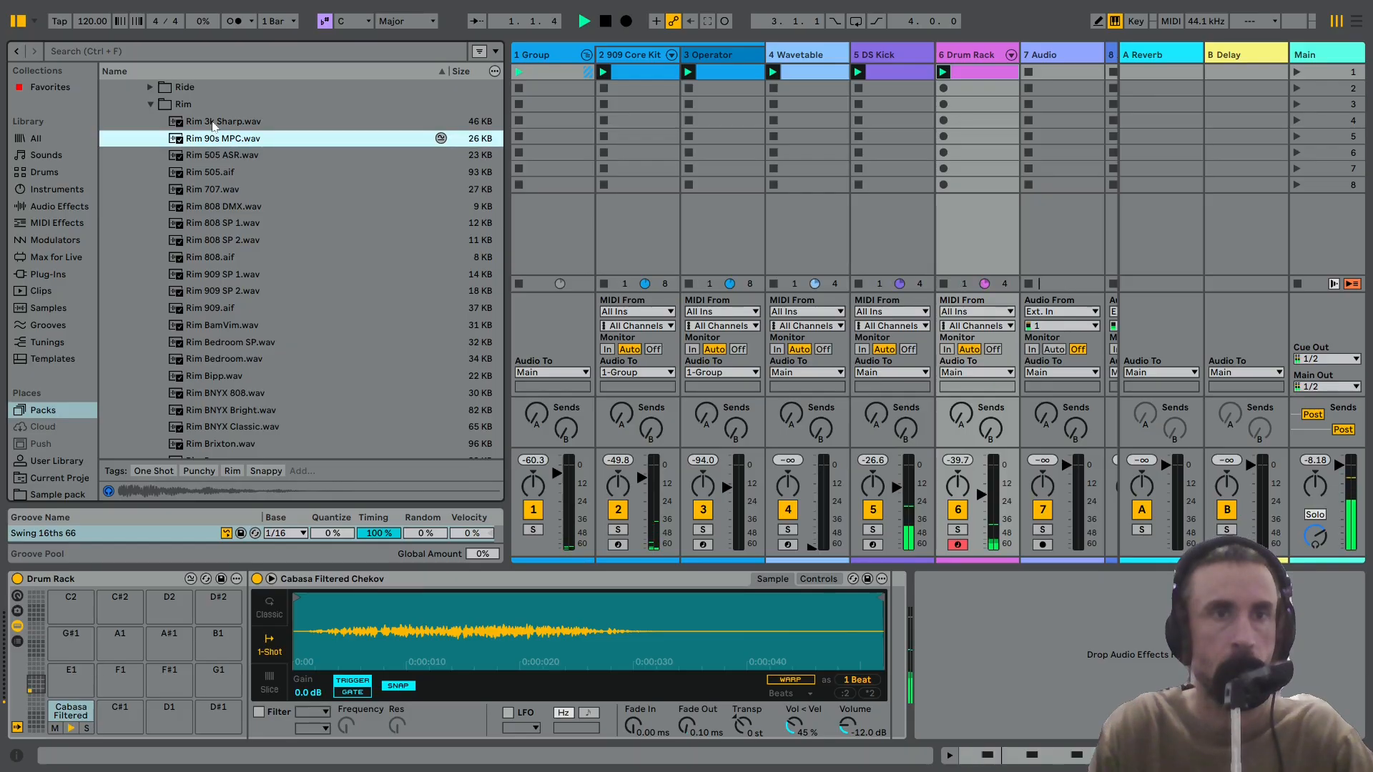
pyautogui.press('Down')
pyautogui.press('Down')
pyautogui.press('Down')
pyautogui.press('Down')
pyautogui.press('Down')
pyautogui.press('Down')
pyautogui.press('Down')
pyautogui.press('Down')
pyautogui.press('Down')
pyautogui.press('Down')
pyautogui.press('Down')
pyautogui.press('Down')
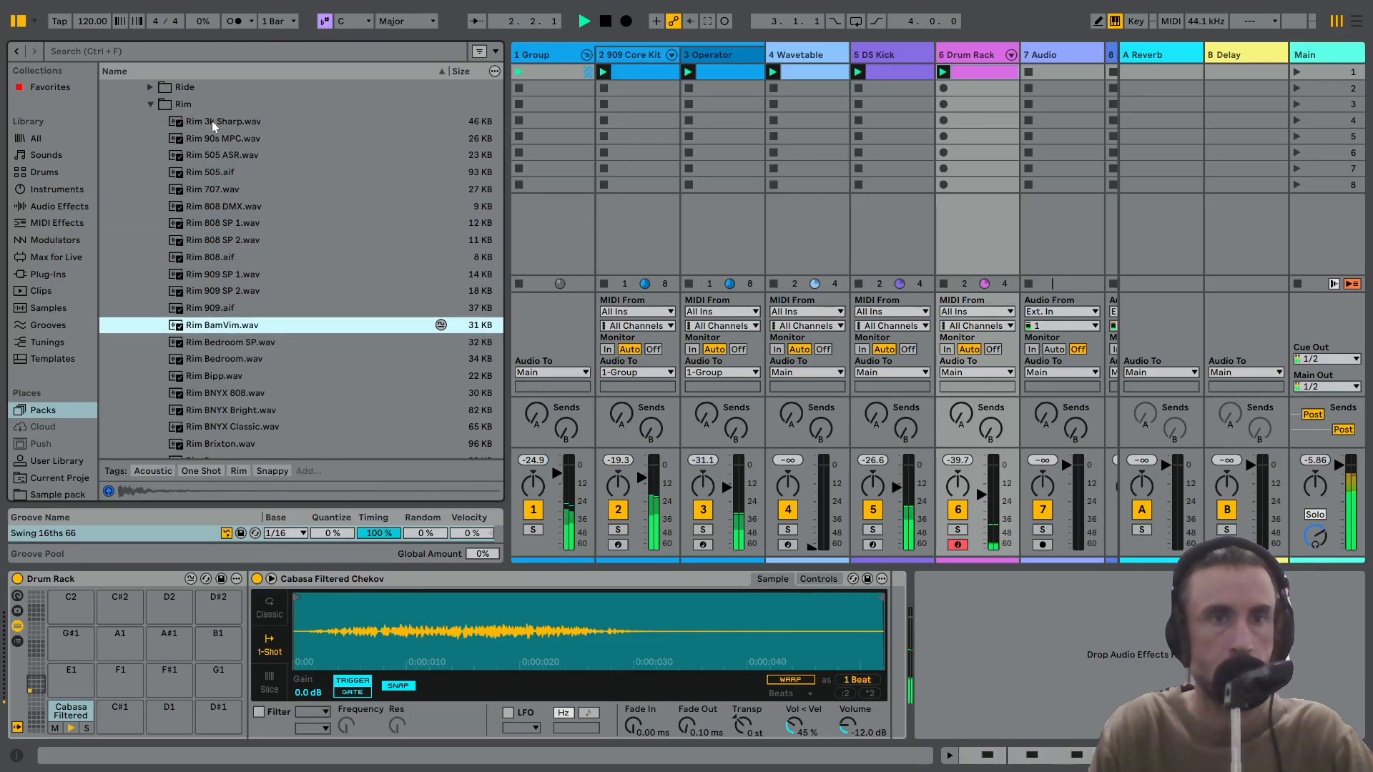
pyautogui.press('Up')
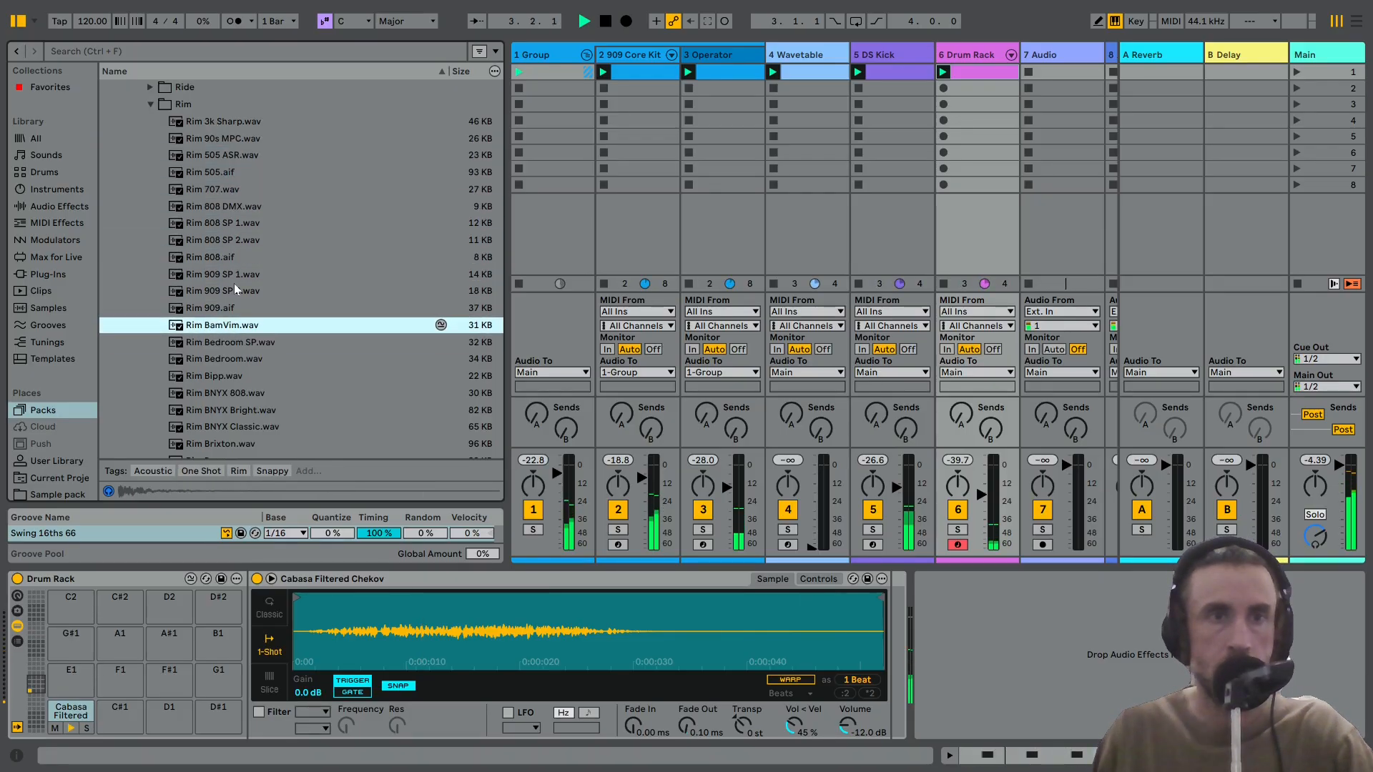
# Compare the earlier rim samples again, from Rim 90s MPC to Rim 808 SP 1, against the playing groove.
pyautogui.click(192, 229)
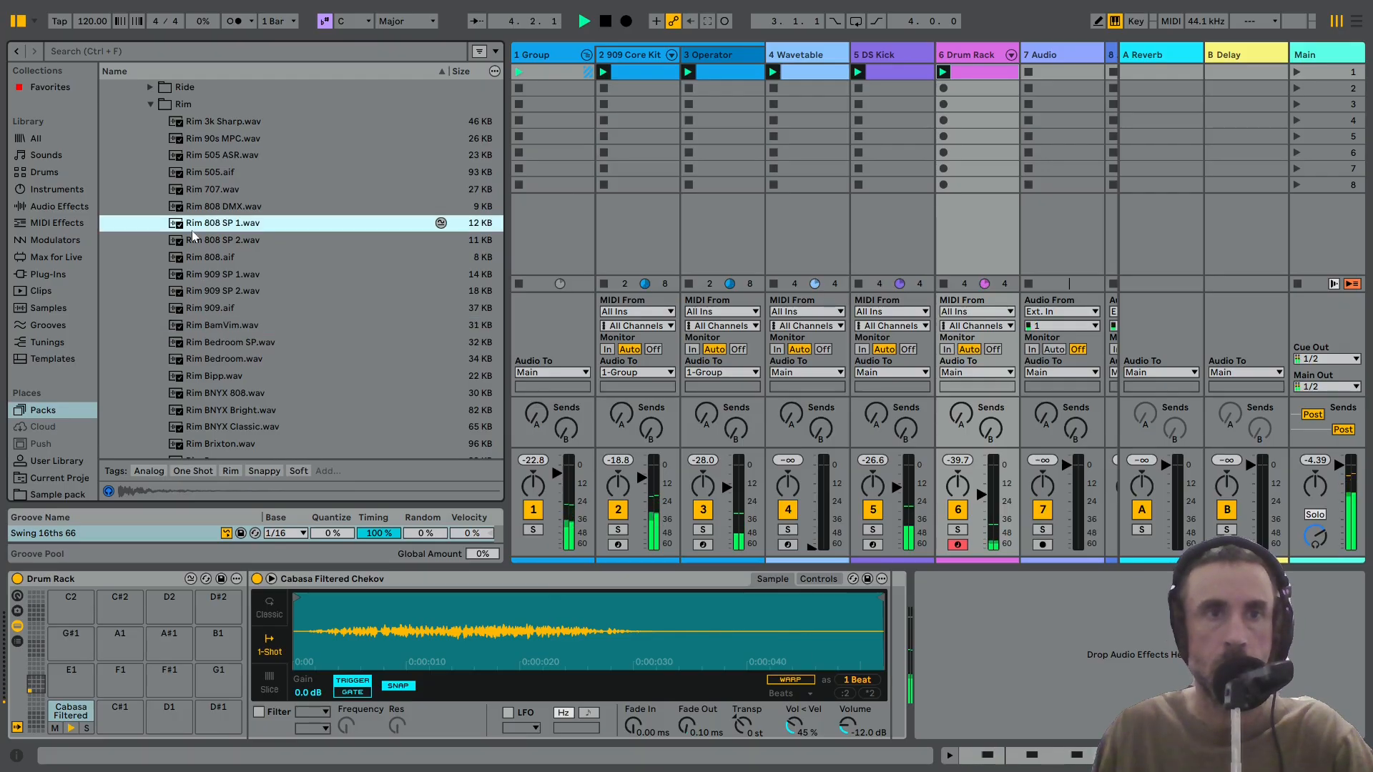
pyautogui.press('Up')
pyautogui.press('Up')
pyautogui.press('Up')
pyautogui.press('Up')
pyautogui.press('Up')
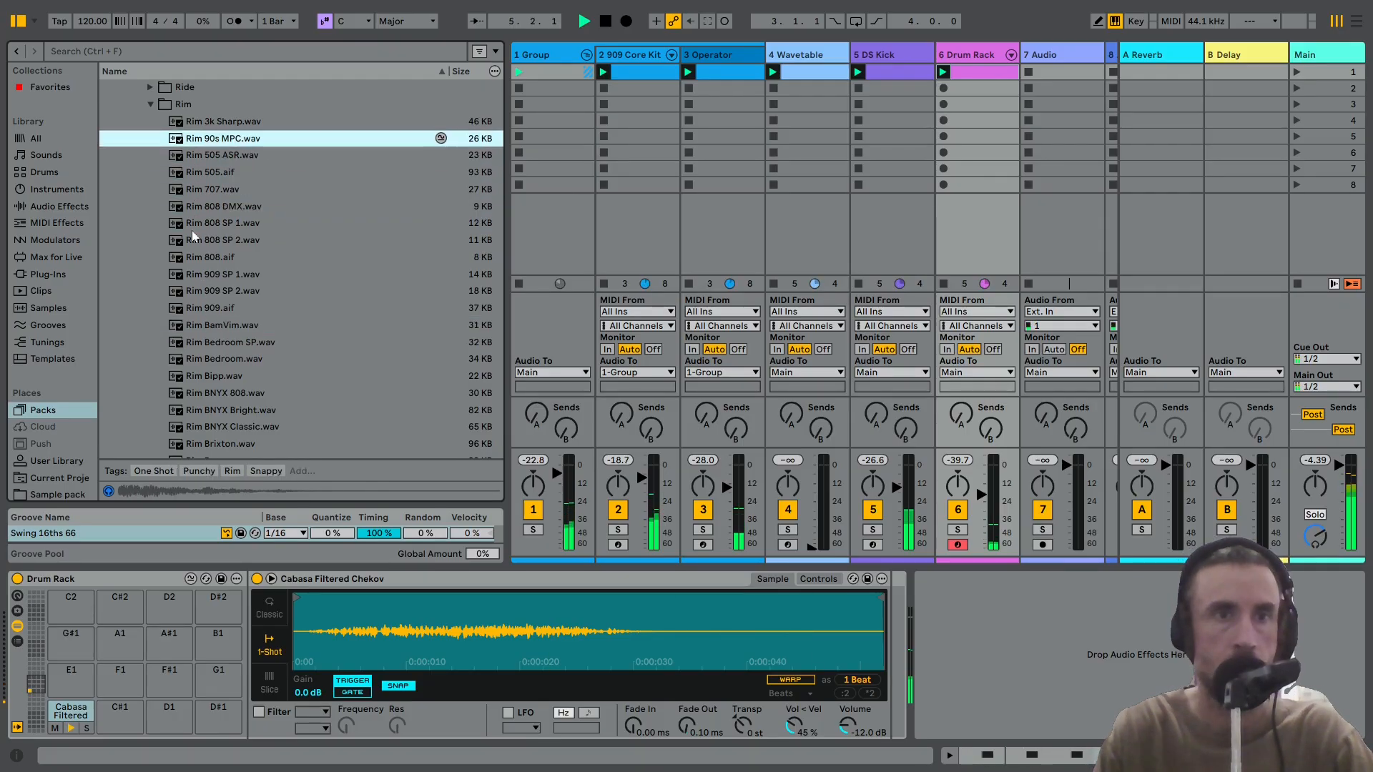
pyautogui.press('Down')
pyautogui.press('Down')
pyautogui.press('Down')
pyautogui.press('Up')
pyautogui.press('Up')
pyautogui.press('Up')
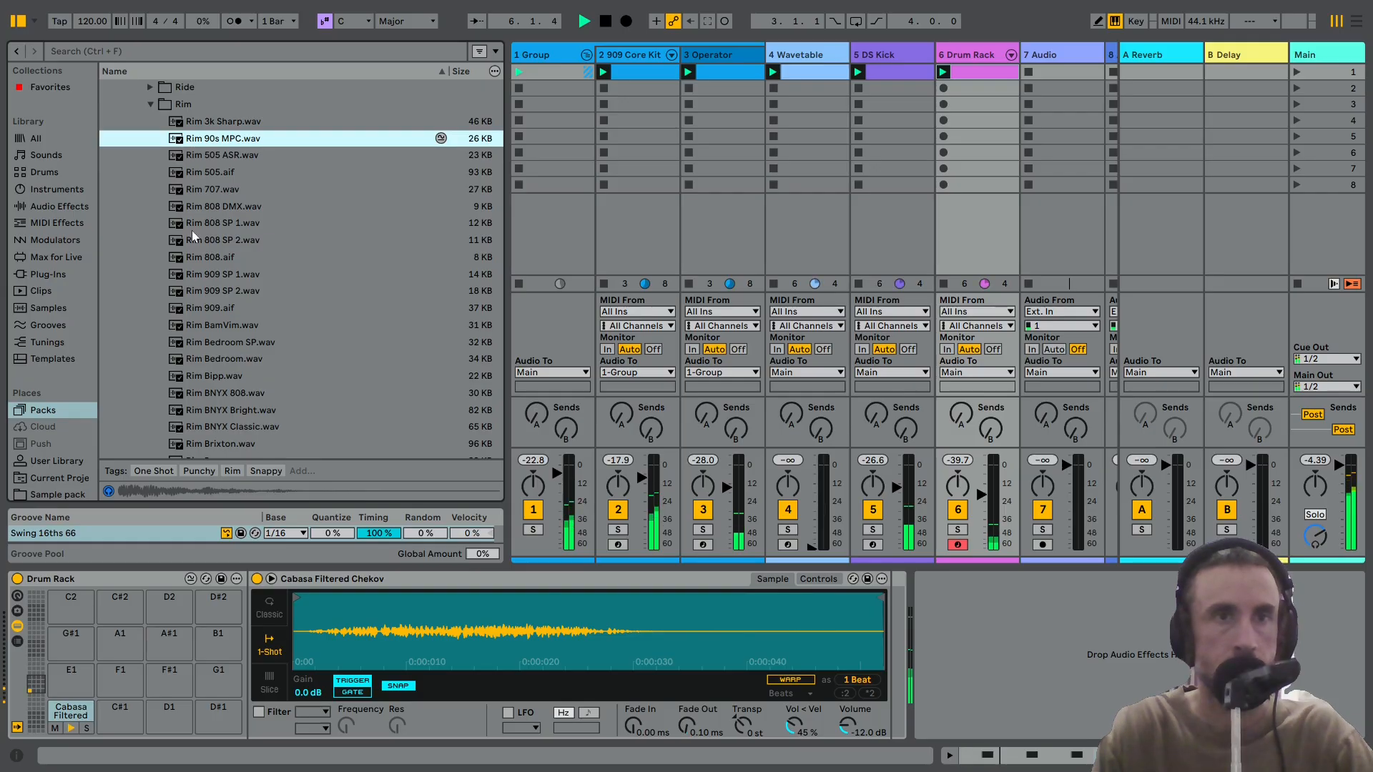
pyautogui.press('Down')
pyautogui.press('Down')
pyautogui.press('Down')
pyautogui.press('Up')
pyautogui.press('Up')
pyautogui.press('Up')
pyautogui.press('Down')
pyautogui.press('Down')
pyautogui.press('Down')
pyautogui.press('Down')
pyautogui.press('Down')
pyautogui.press('Down')
pyautogui.press('Down')
pyautogui.press('Down')
pyautogui.press('Down')
pyautogui.press('Down')
pyautogui.press('Down')
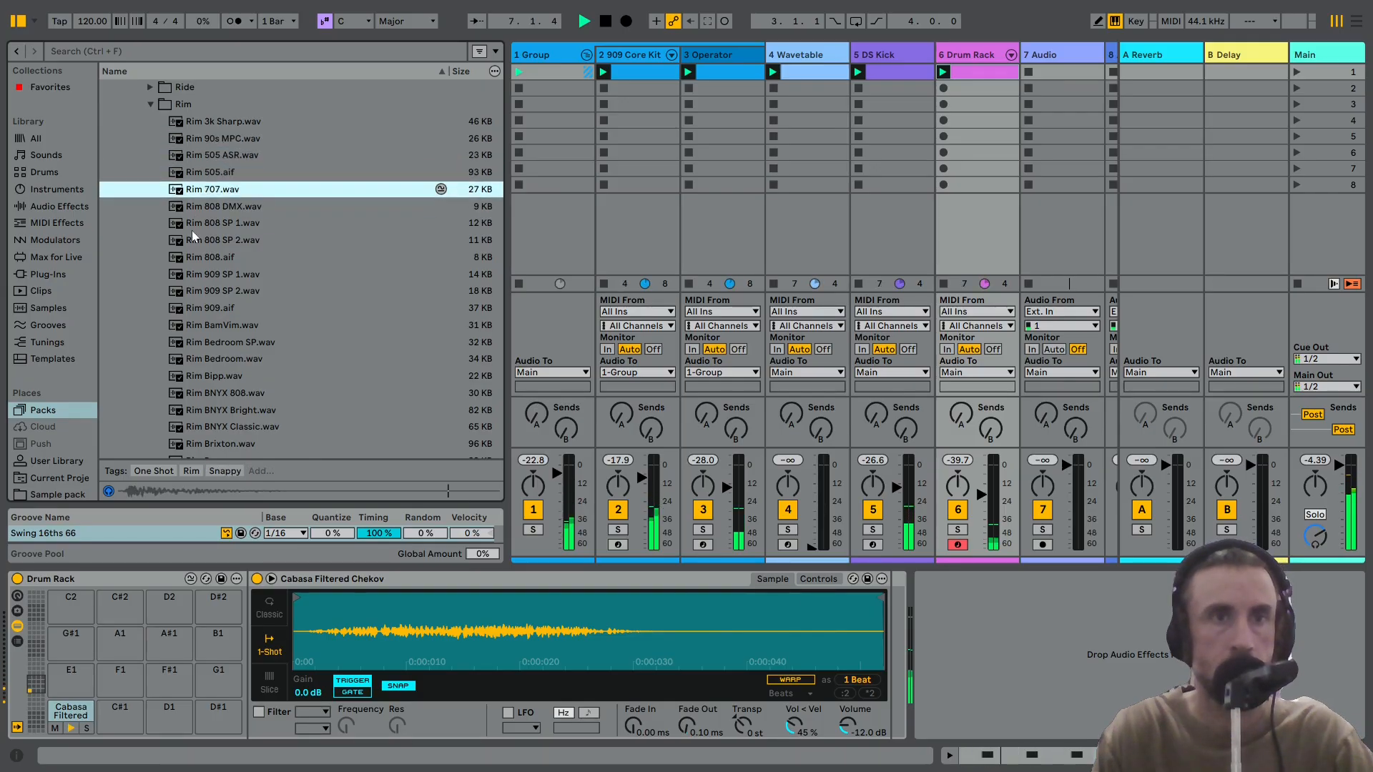
# Preview the following rim samples one by one, through Rim Bedroom SP, Rim DECAP 2 and Rim Fenk Ring to Rim Hihat Combo.
pyautogui.press('Down')
pyautogui.press('Down')
pyautogui.press('Down')
pyautogui.press('Down')
pyautogui.press('Down')
pyautogui.press('Down')
pyautogui.press('Down')
pyautogui.press('Down')
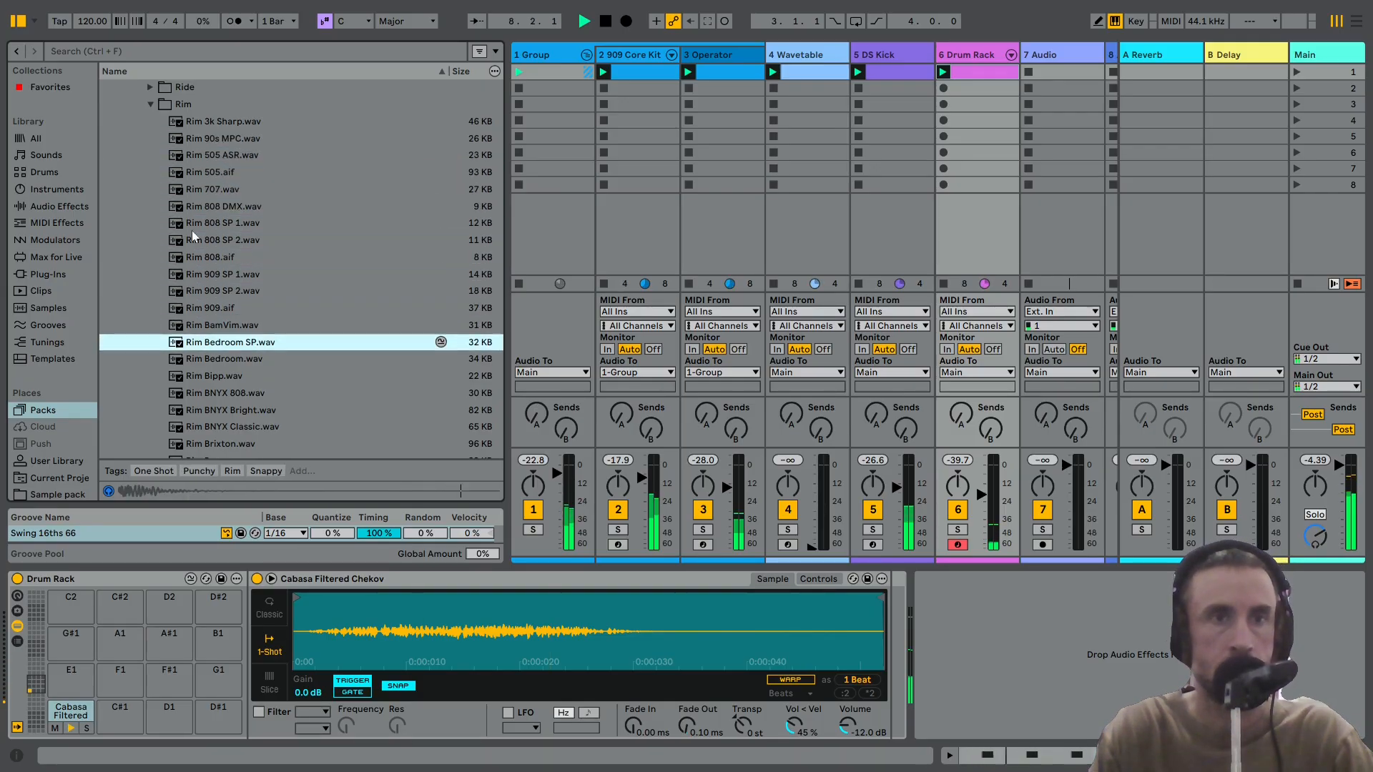
pyautogui.press('Down')
pyautogui.press('Down')
pyautogui.press('Down')
pyautogui.press('Down')
pyautogui.press('Down')
pyautogui.press('Down')
pyautogui.press('Down')
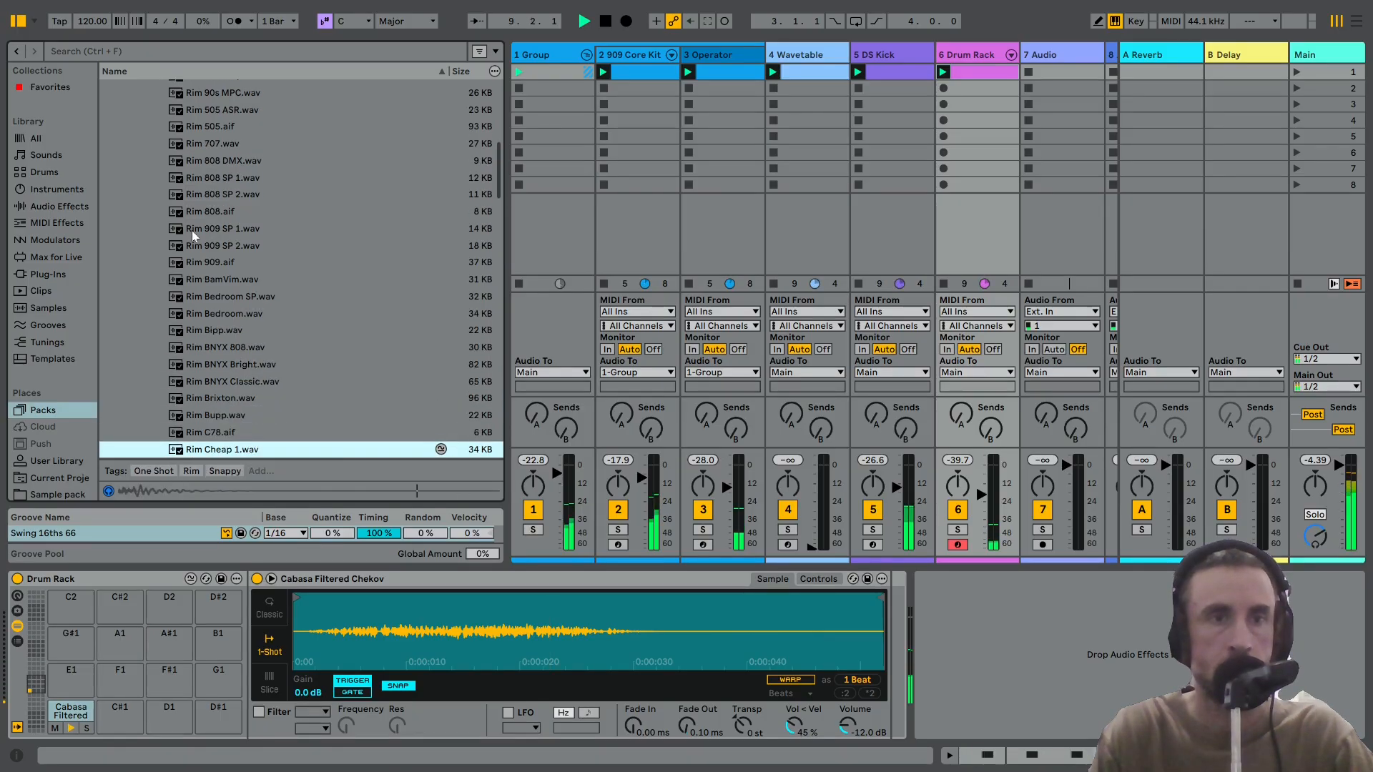
pyautogui.press('Down')
pyautogui.press('Down')
pyautogui.press('Down')
pyautogui.press('Down')
pyautogui.press('Down')
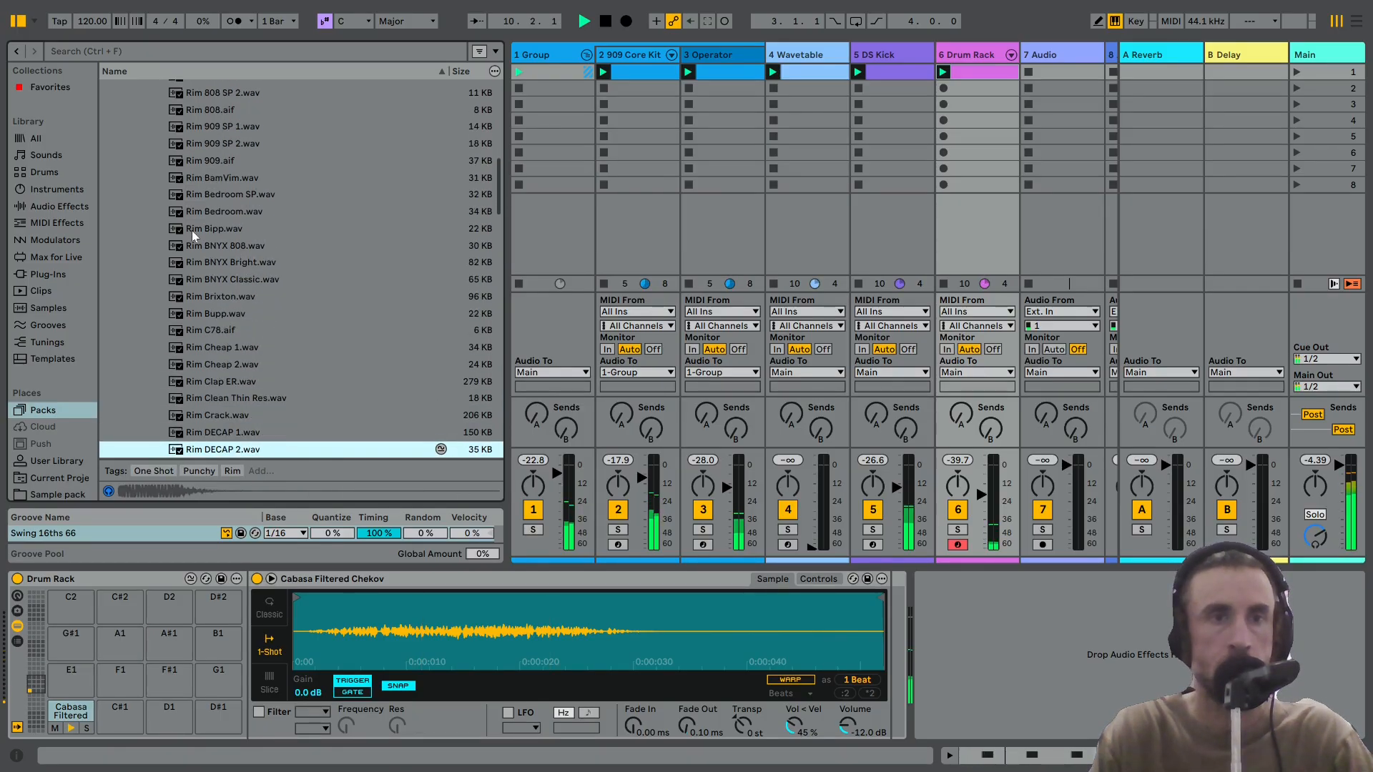
pyautogui.press('Down')
pyautogui.press('Down')
pyautogui.press('Down')
pyautogui.press('Down')
pyautogui.press('Down')
pyautogui.press('Down')
pyautogui.press('Down')
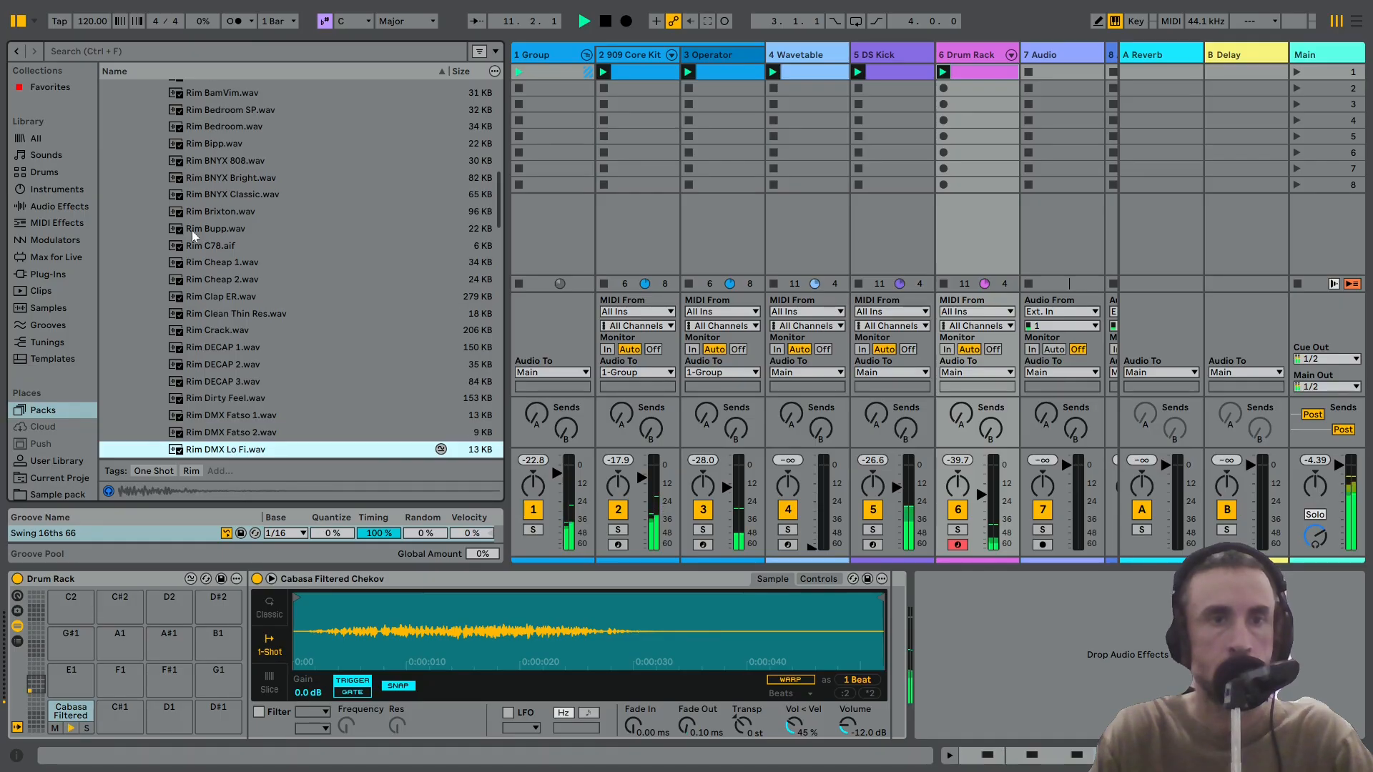
pyautogui.press('Down')
pyautogui.press('Down')
pyautogui.press('Down')
pyautogui.press('Down')
pyautogui.press('Down')
pyautogui.press('Down')
pyautogui.press('Down')
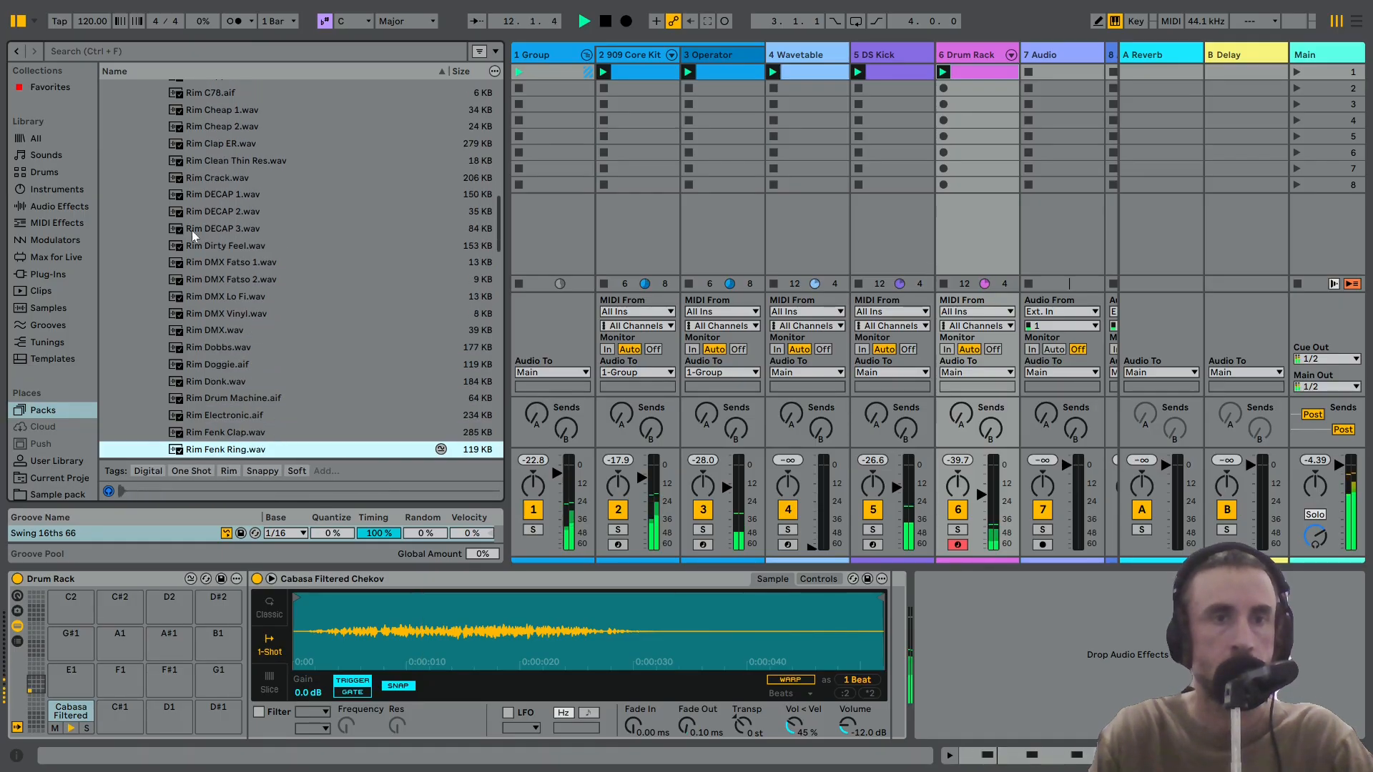
pyautogui.press('Down')
pyautogui.press('Down')
pyautogui.press('Down')
pyautogui.press('Down')
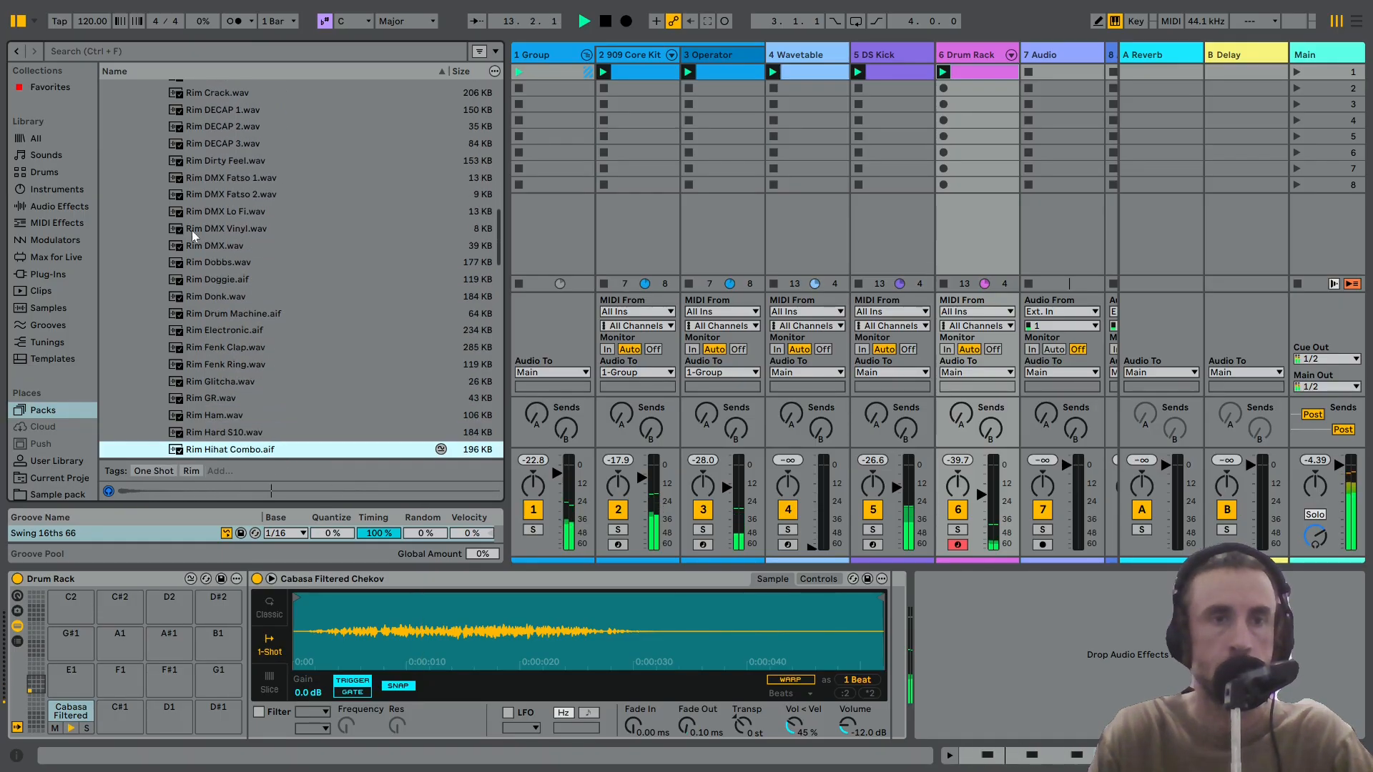
# Compare the Rim LD sample and the Rim LDre samples with the playing groove.
pyautogui.press('Down')
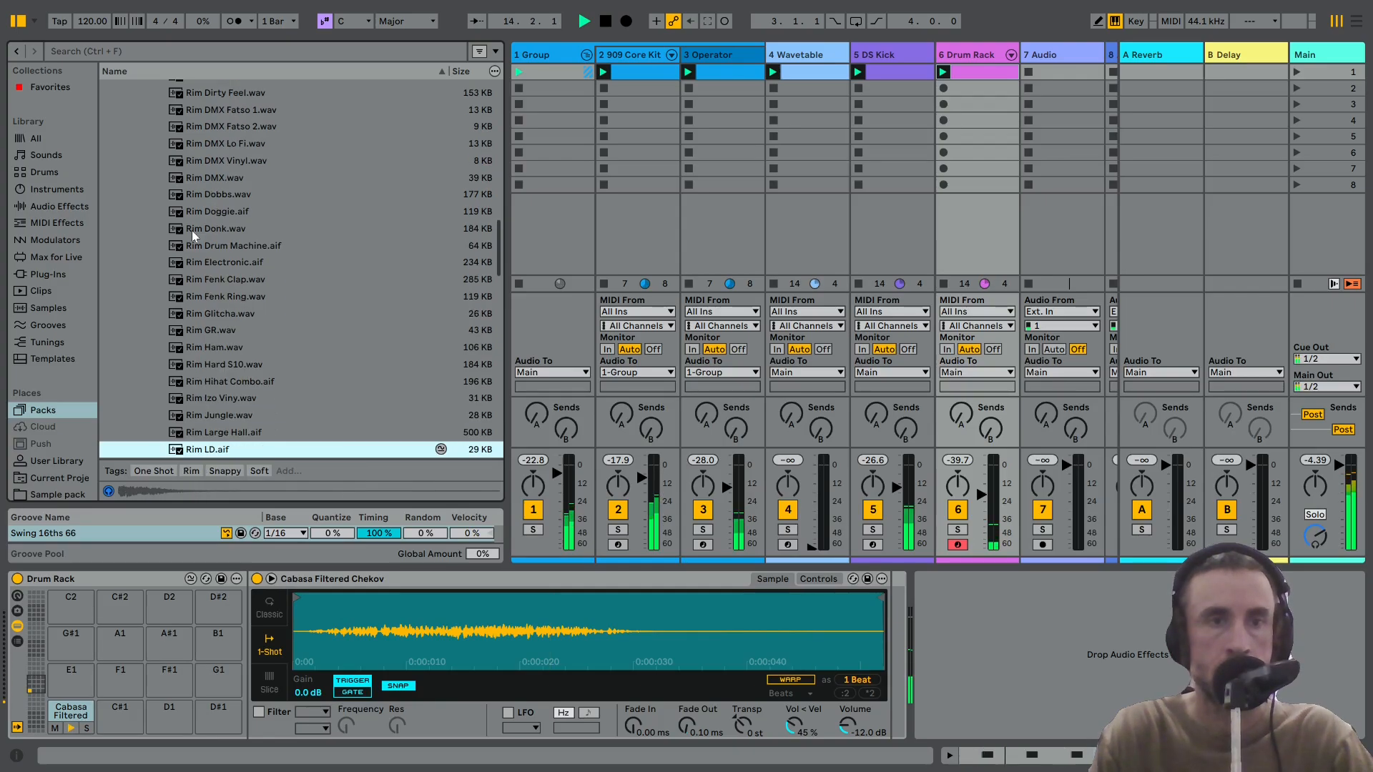
pyautogui.press('Up')
pyautogui.press('Down')
pyautogui.press('Up')
pyautogui.press('Down')
pyautogui.press('Down')
pyautogui.press('Down')
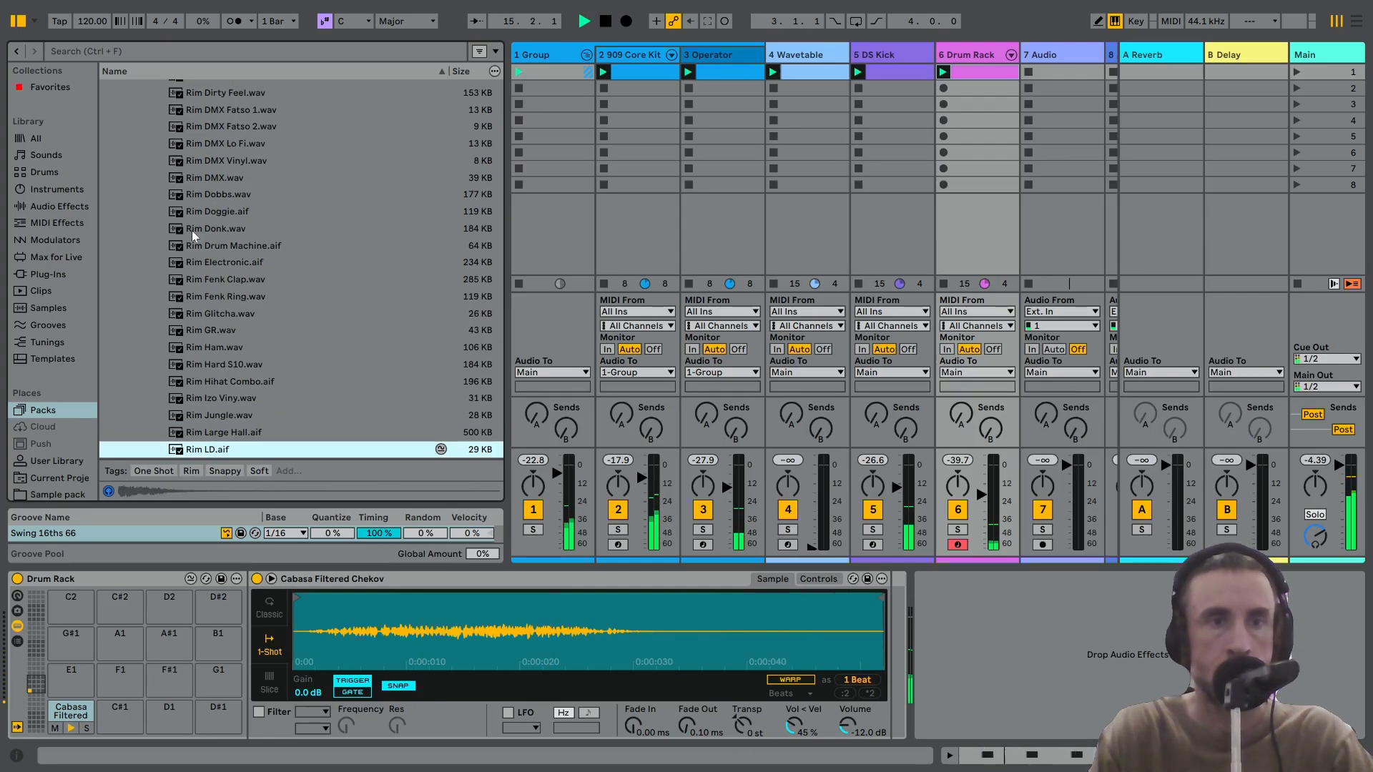
pyautogui.press('Down')
pyautogui.press('Down')
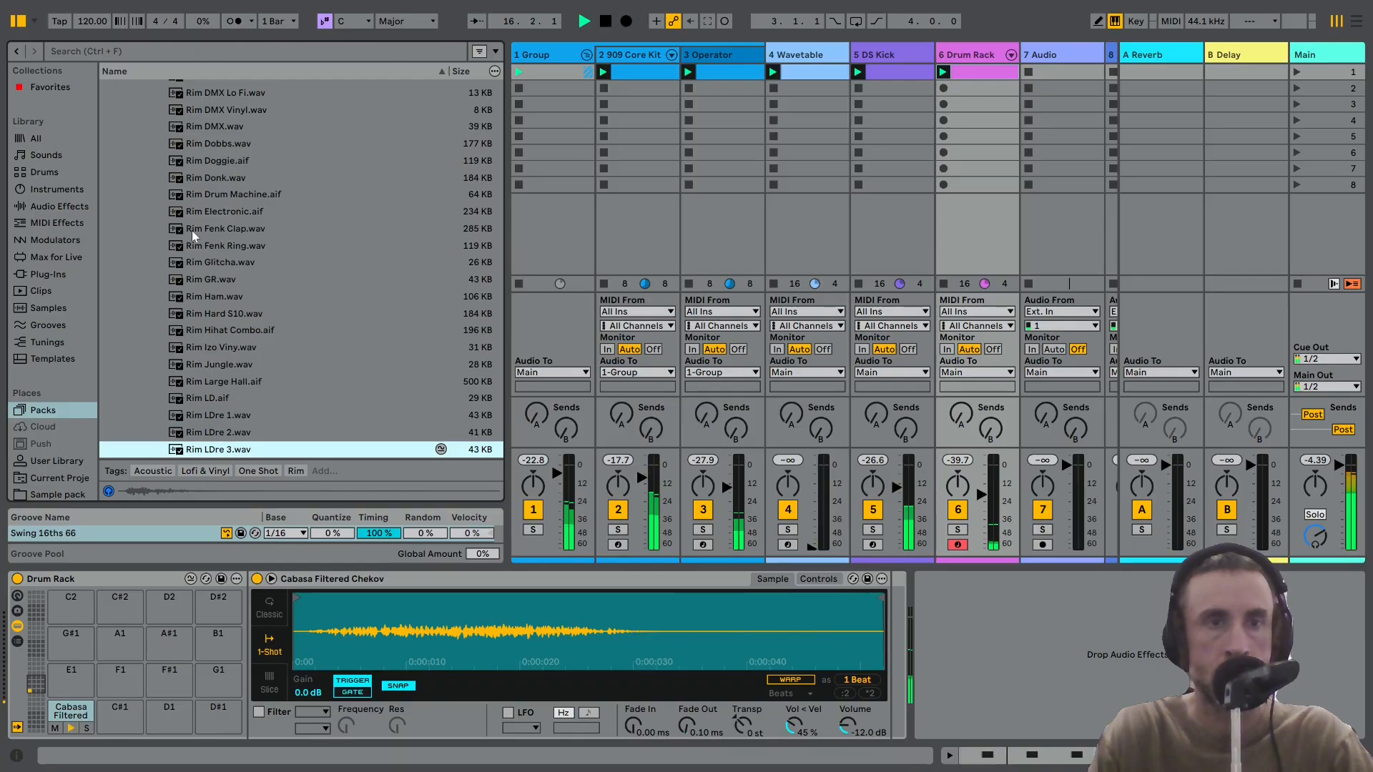
pyautogui.press('Up')
pyautogui.press('Up')
pyautogui.press('Down')
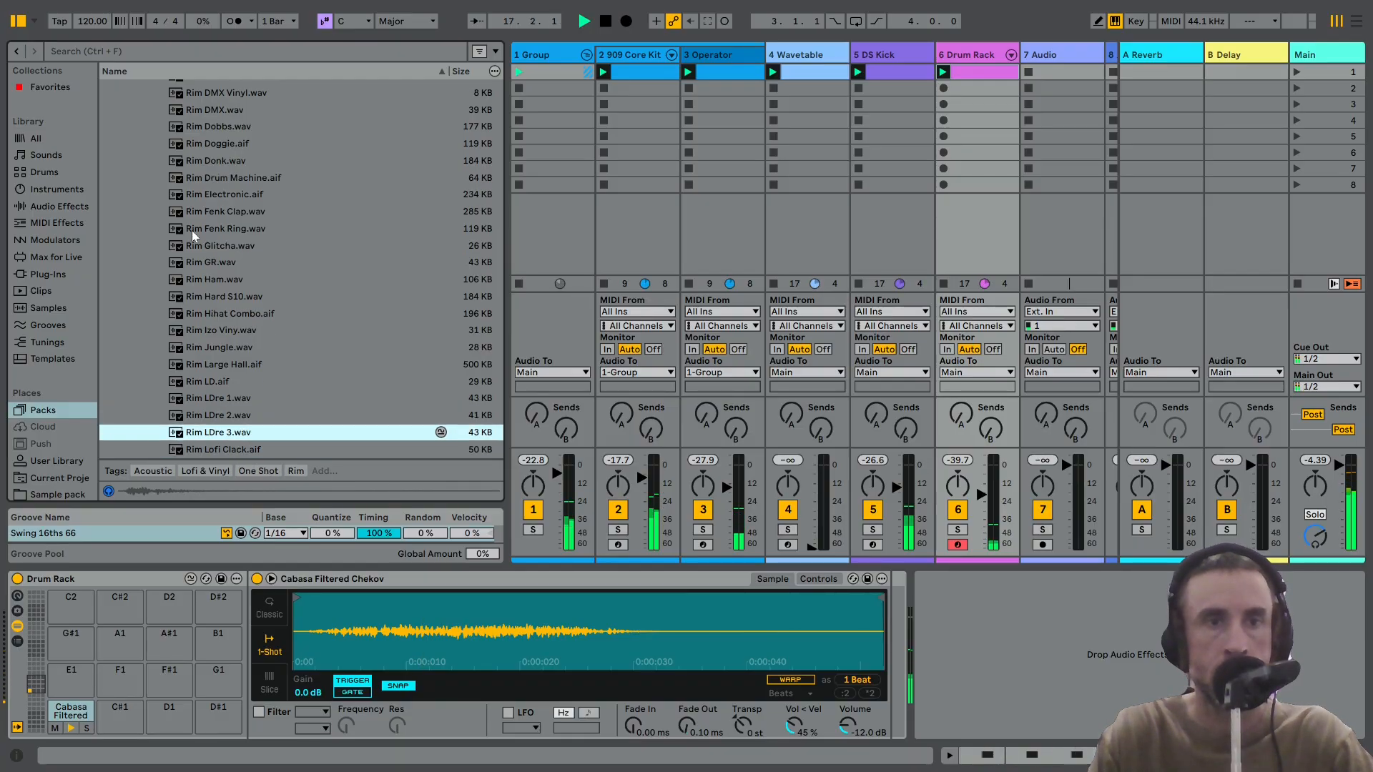
# Load the Rim BamVim sample onto the empty Drum Rack pad next to the cabasa.
pyautogui.scroll(6, 221, 296)
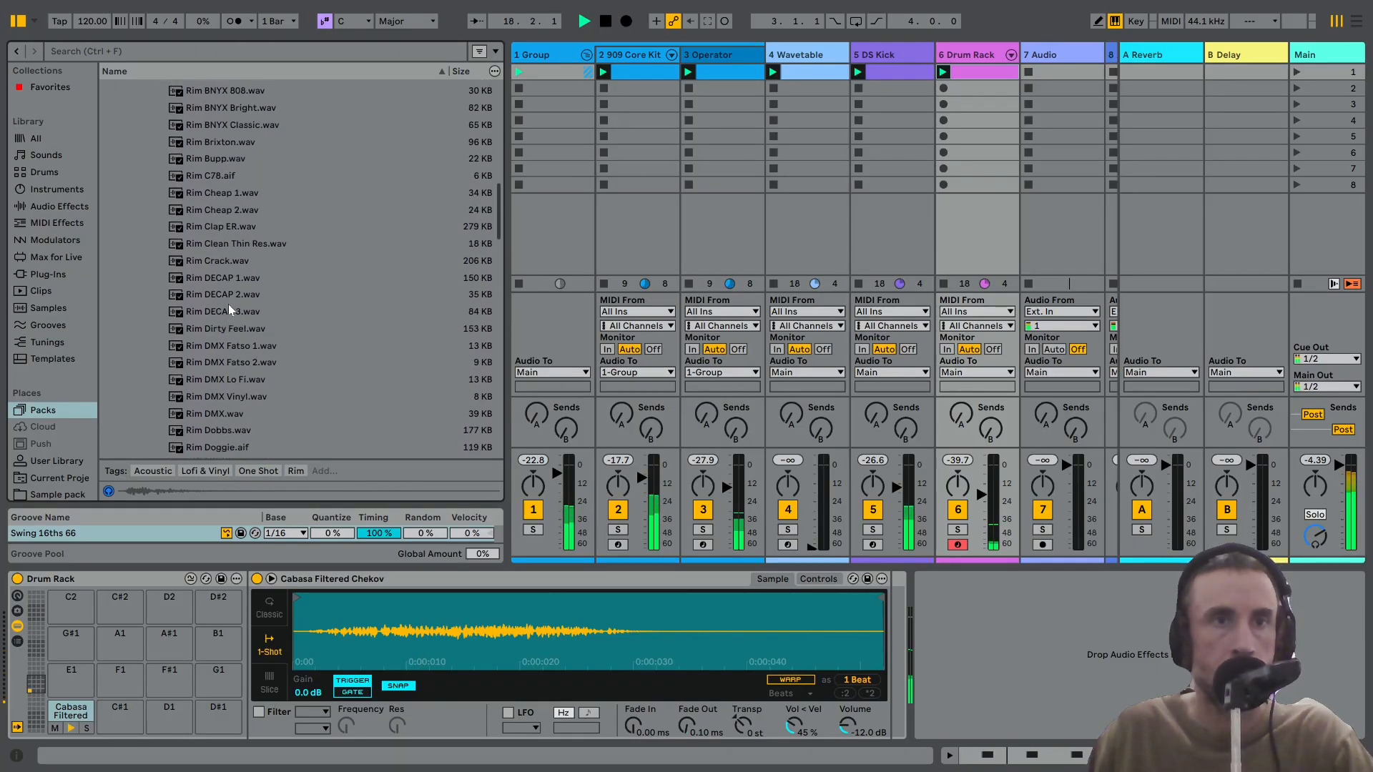
pyautogui.scroll(2, 229, 309)
pyautogui.scroll(3, 196, 277)
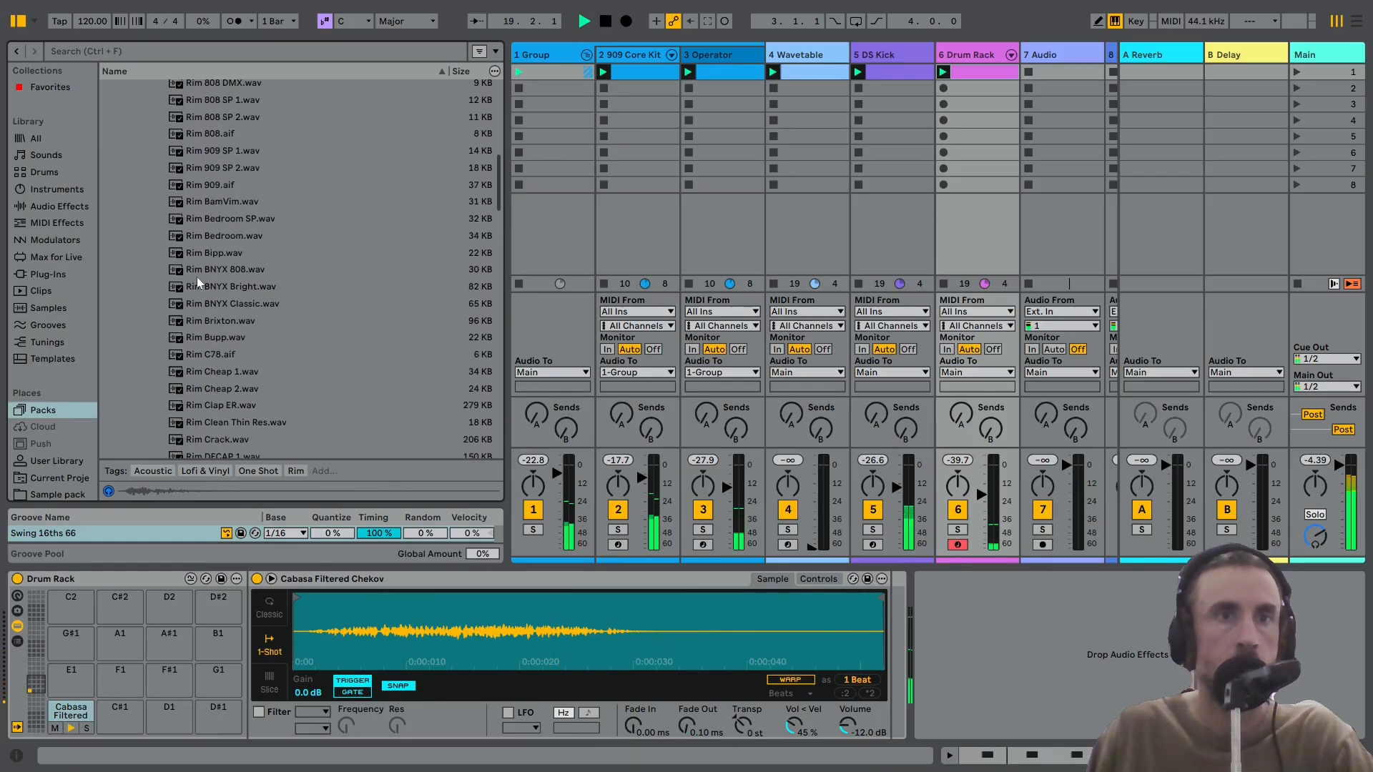
pyautogui.click(227, 274)
pyautogui.moveTo(221, 279); pyautogui.dragTo(121, 712)
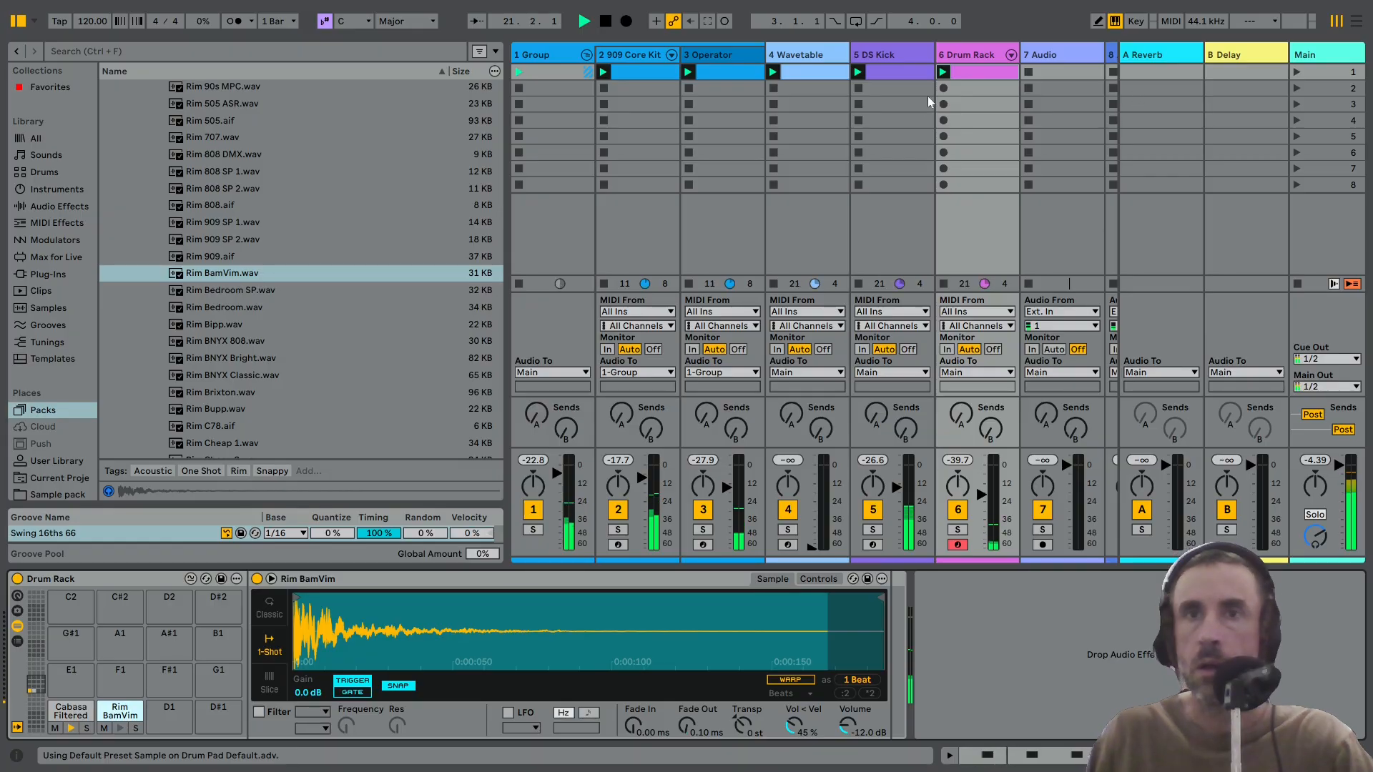
# Add Rim BamVim notes to the Drum Rack track's one-bar clip and duplicate them to extend the pattern.
pyautogui.doubleClick(984, 69)
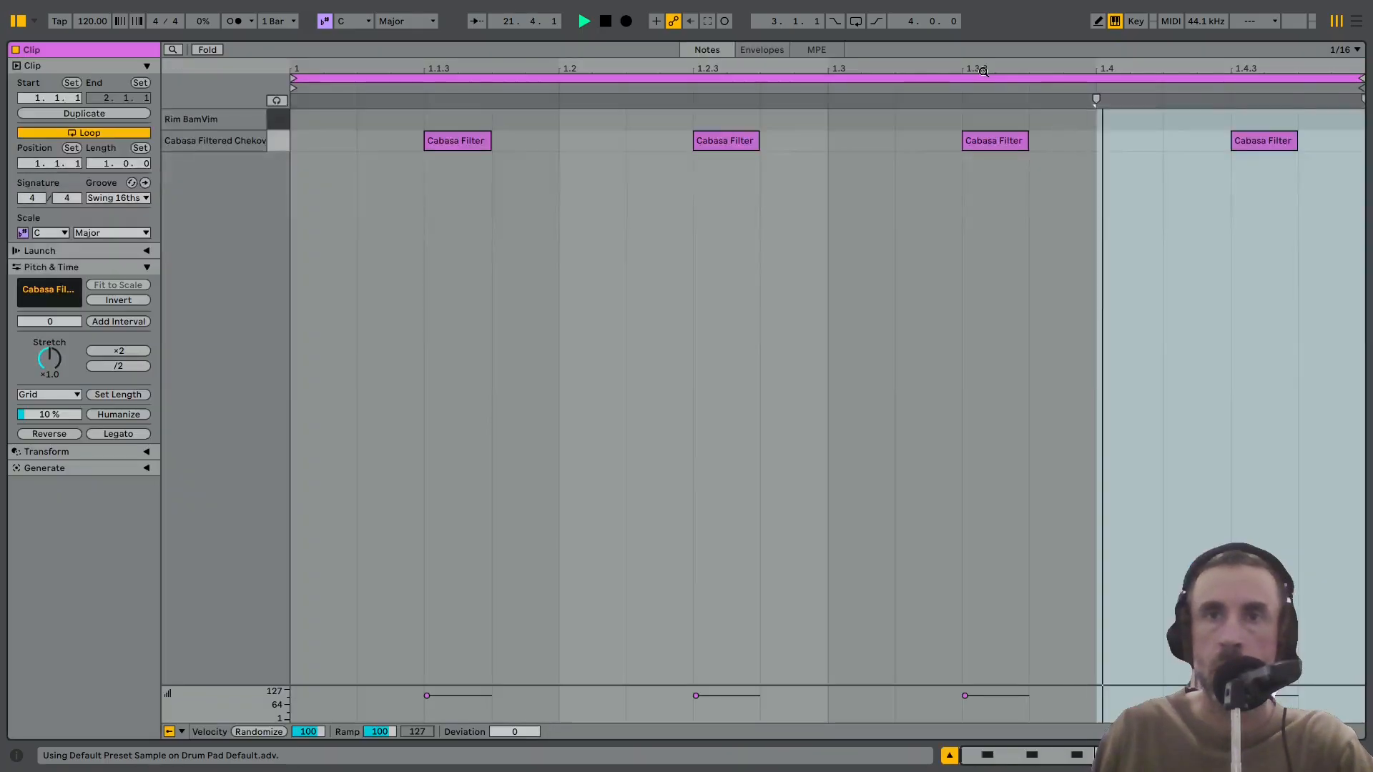
pyautogui.doubleClick(593, 122)
pyautogui.moveTo(804, 121); pyautogui.dragTo(295, 123)
pyautogui.hotkey('ctrl', 'd')
pyautogui.hotkey('shift', 'Tab')
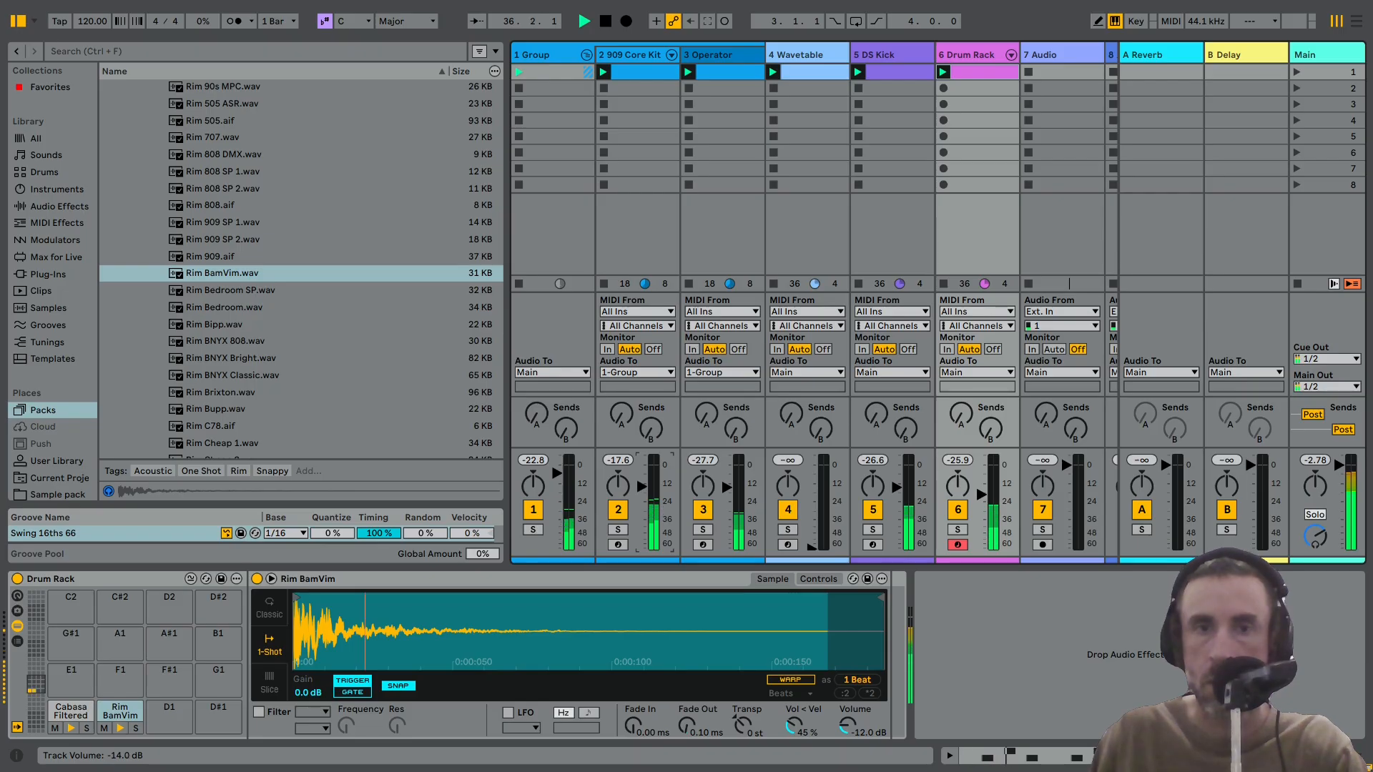
# Lower the 909 Core Kit track to about -15.9 dB and set the Group track's Hybrid Reverb dry/wet to 25 %.
pyautogui.moveTo(642, 487); pyautogui.dragTo(642, 490)
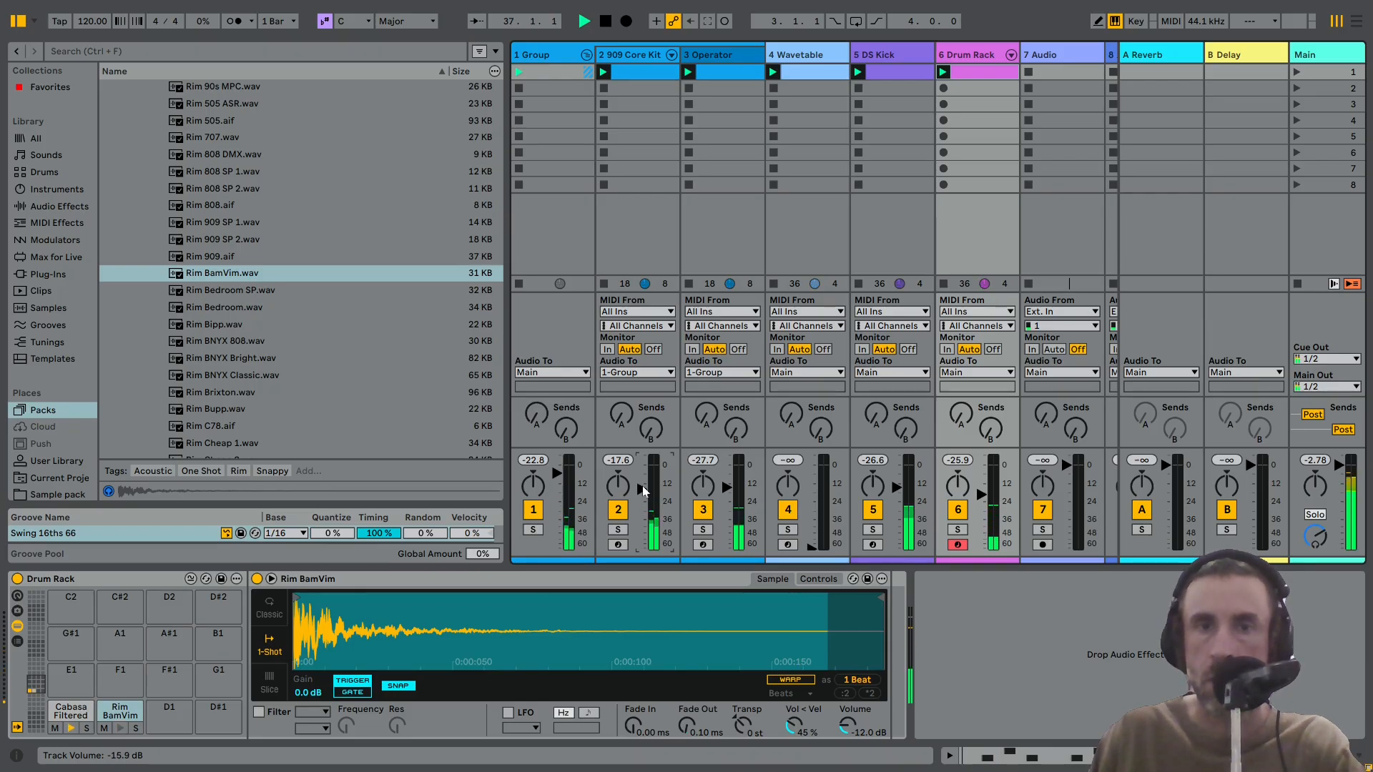
pyautogui.click(560, 56)
pyautogui.moveTo(673, 713)
pyautogui.mouseDown()
pyautogui.moveTo(673, 697)
pyautogui.moveTo(673, 731)
pyautogui.mouseUp()
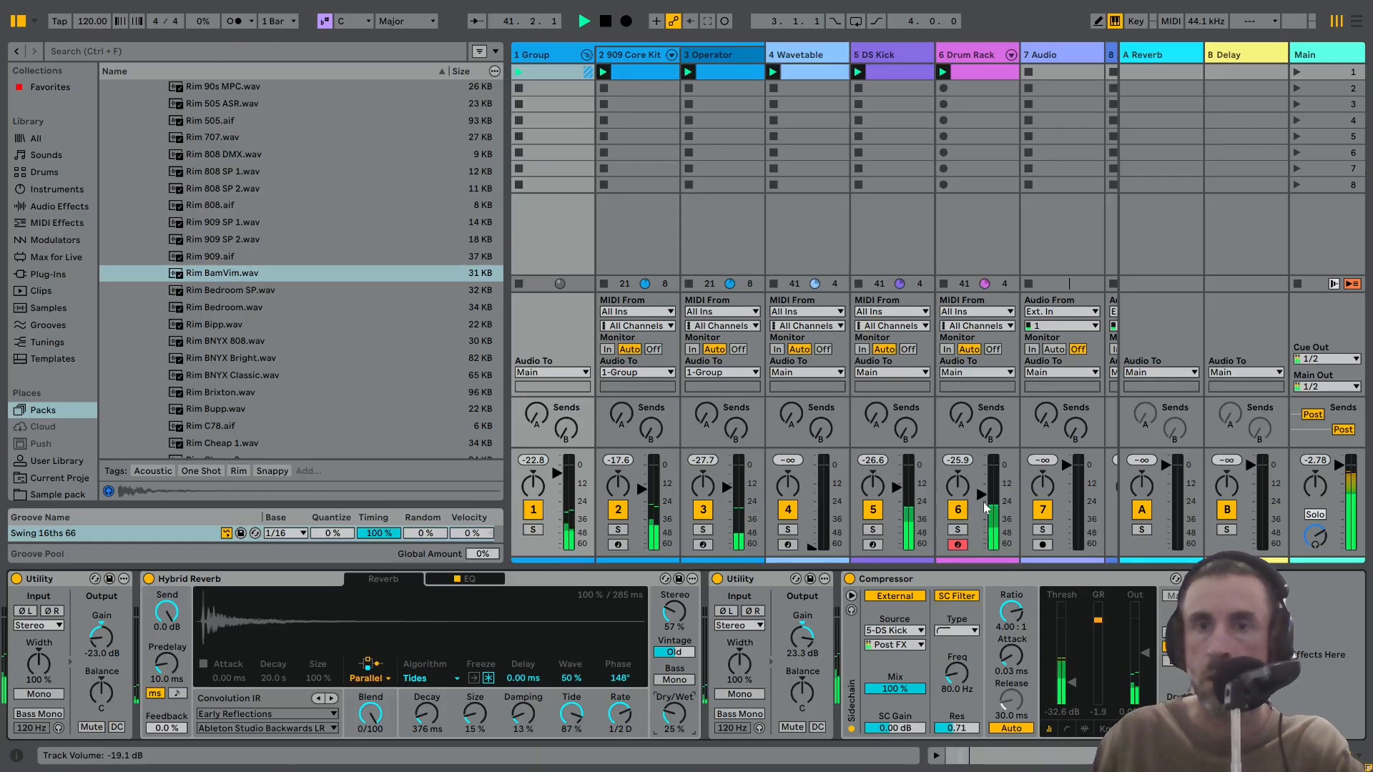
# Lower the Main track's Limiter input gain to 18 dB and the Rim BamVim chain's volume to -7.0 dB.
pyautogui.click(1011, 55)
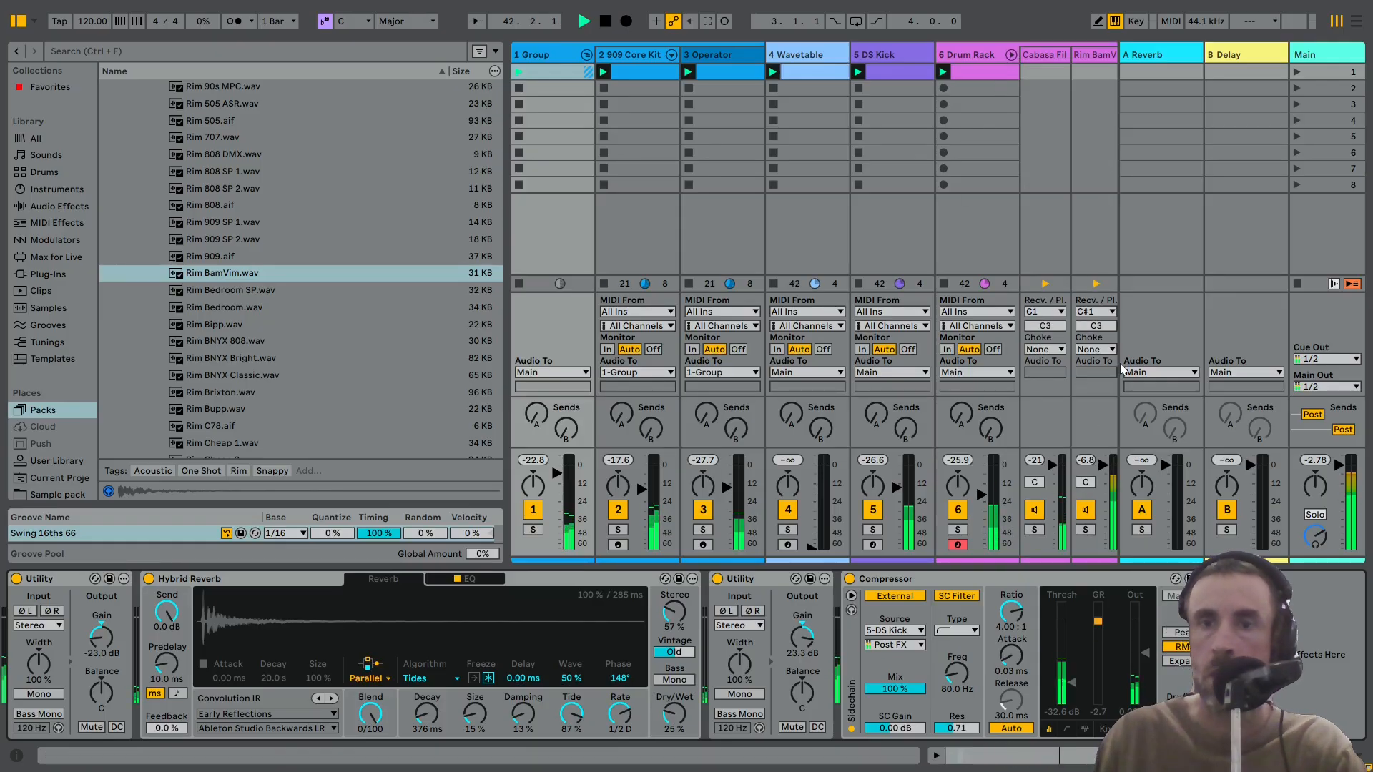
pyautogui.click(1327, 69)
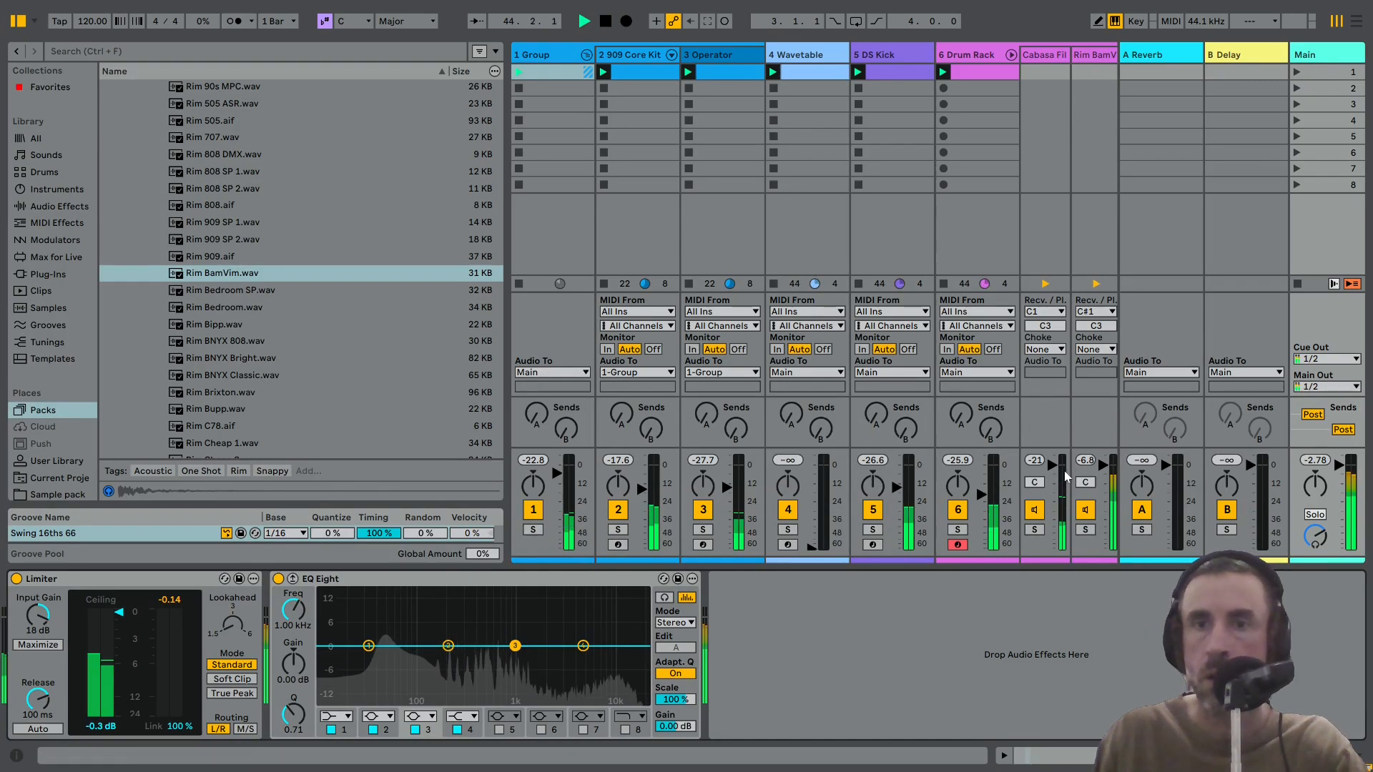
pyautogui.moveTo(980, 178); pyautogui.dragTo(795, 196)
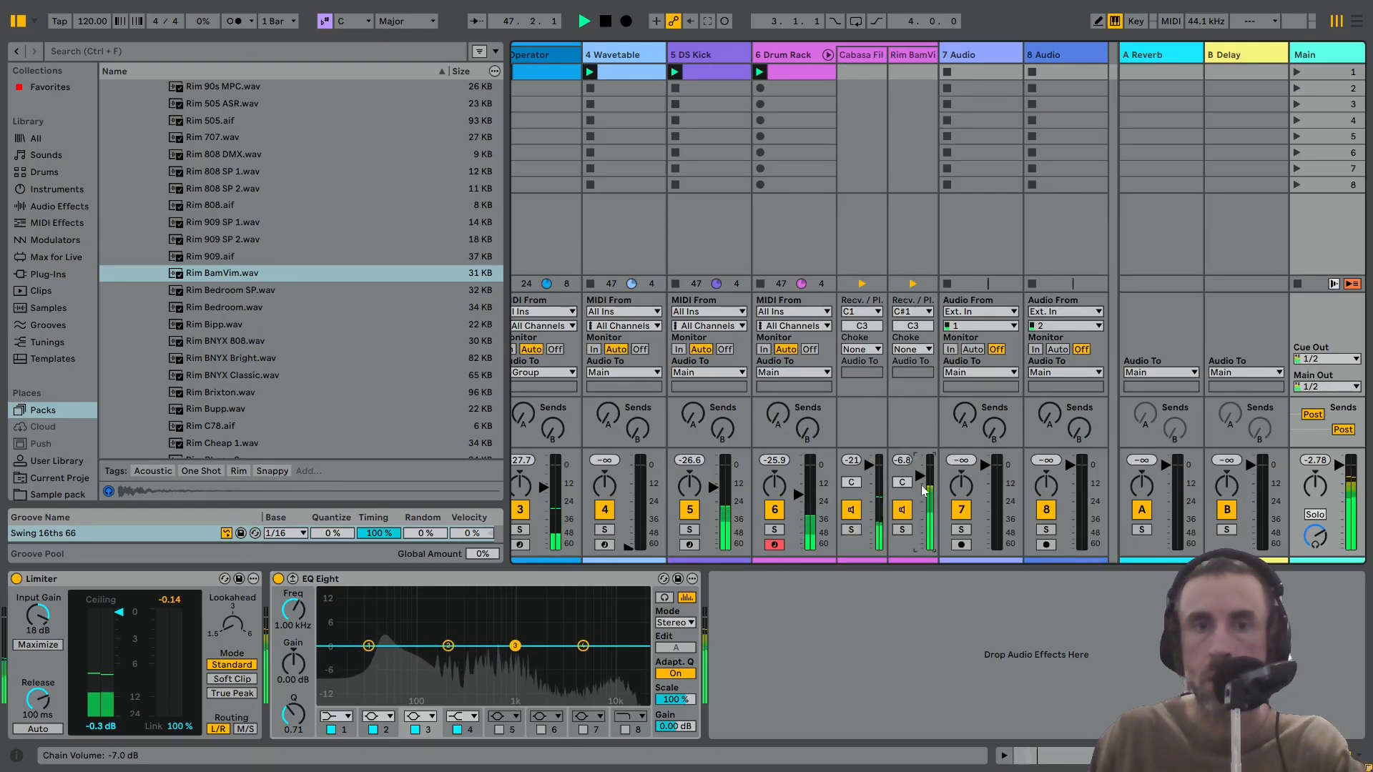
# Show the Drum Rack's chain list and look through the available audio effects from EQ Eight to Vocoder.
pyautogui.doubleClick(795, 55)
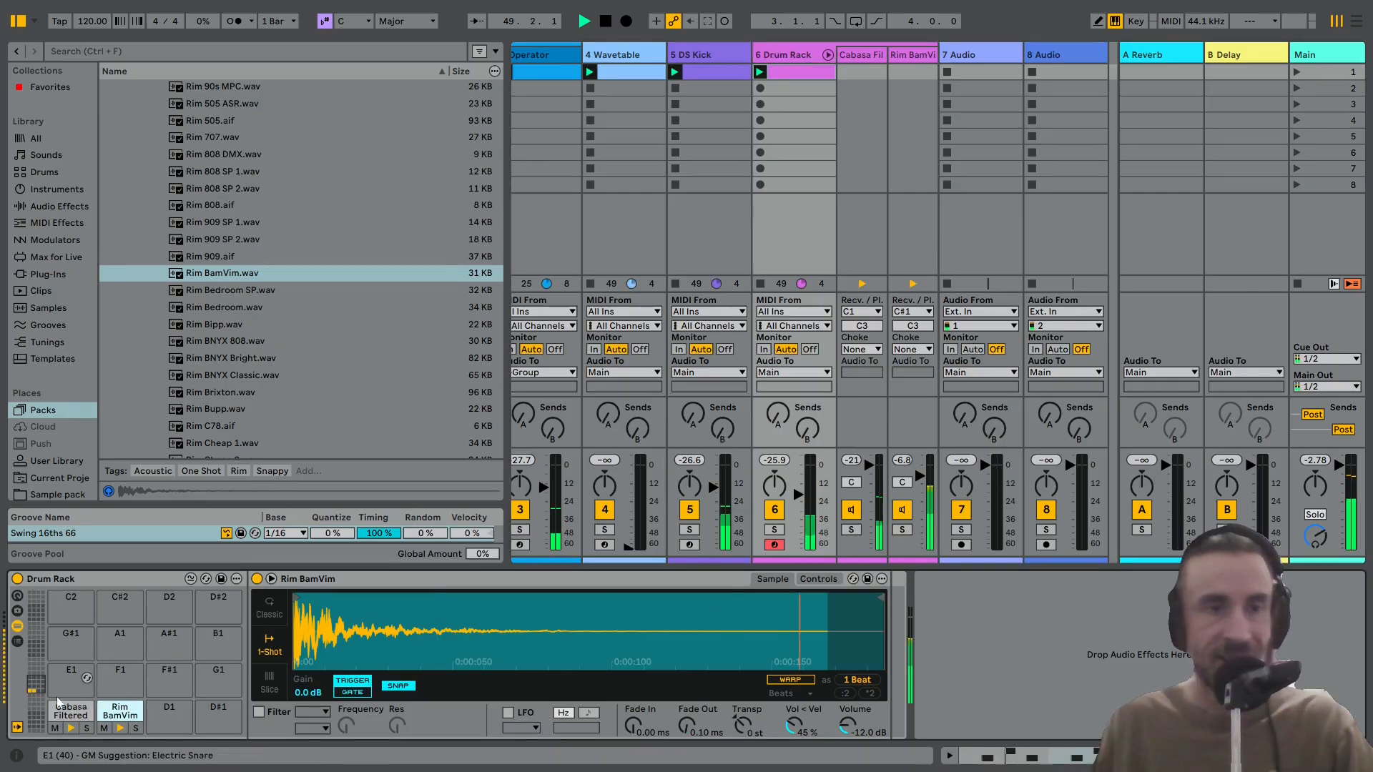
pyautogui.click(17, 642)
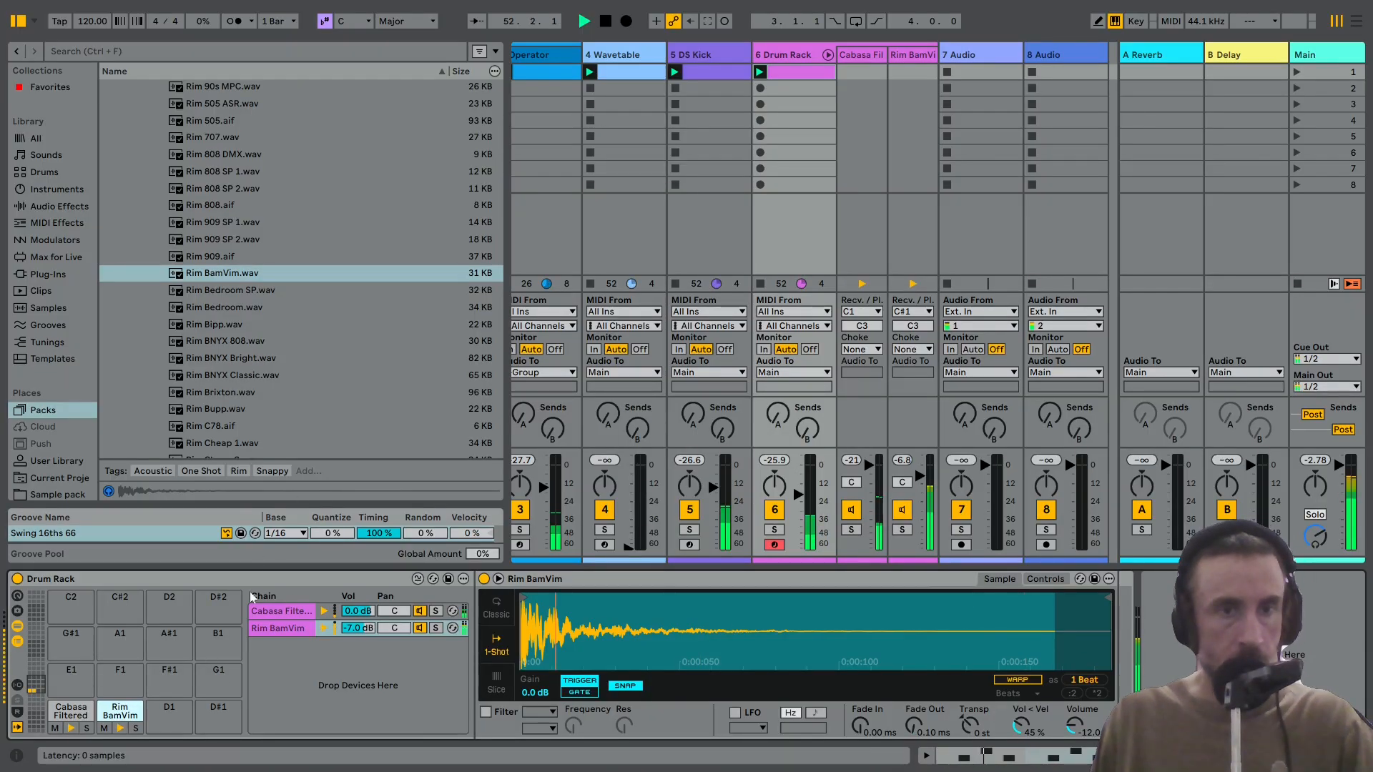
pyautogui.click(66, 206)
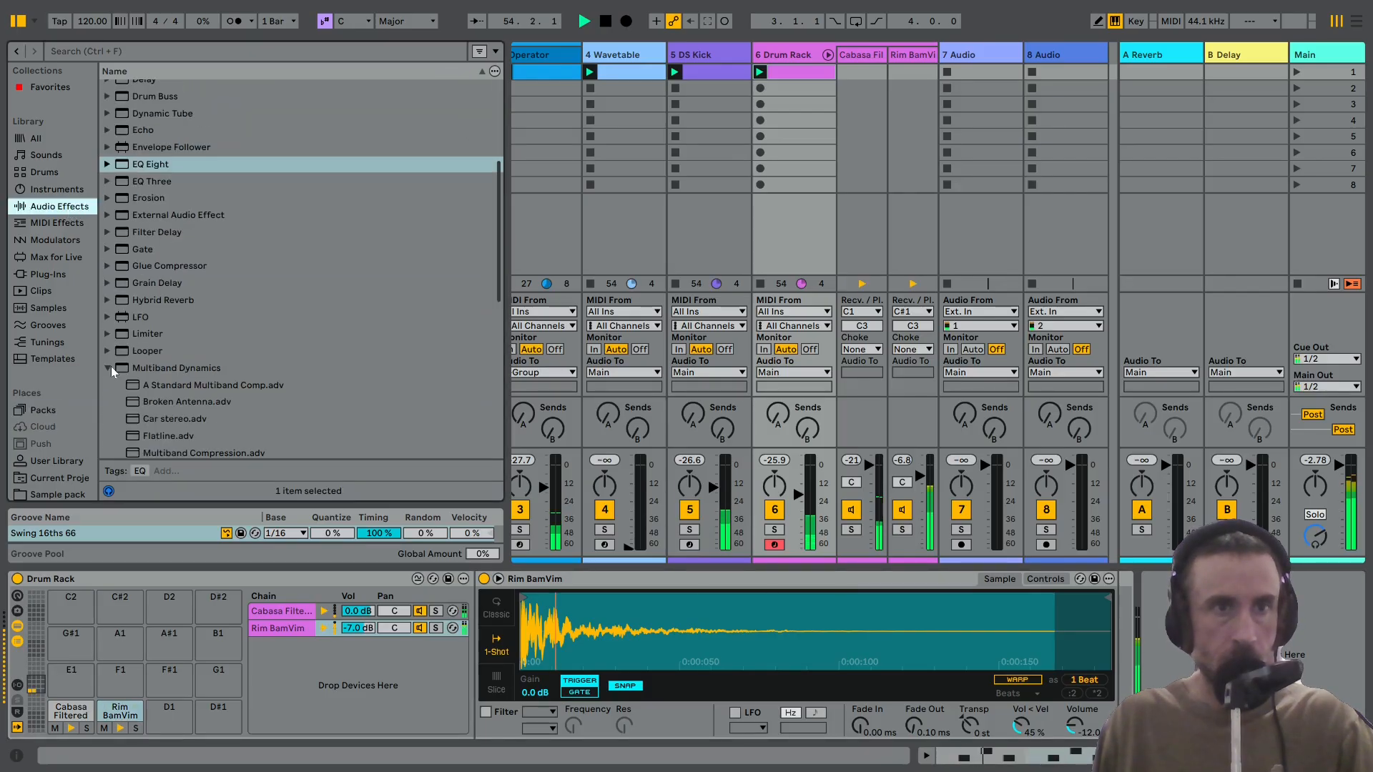
pyautogui.scroll(-12, 111, 365)
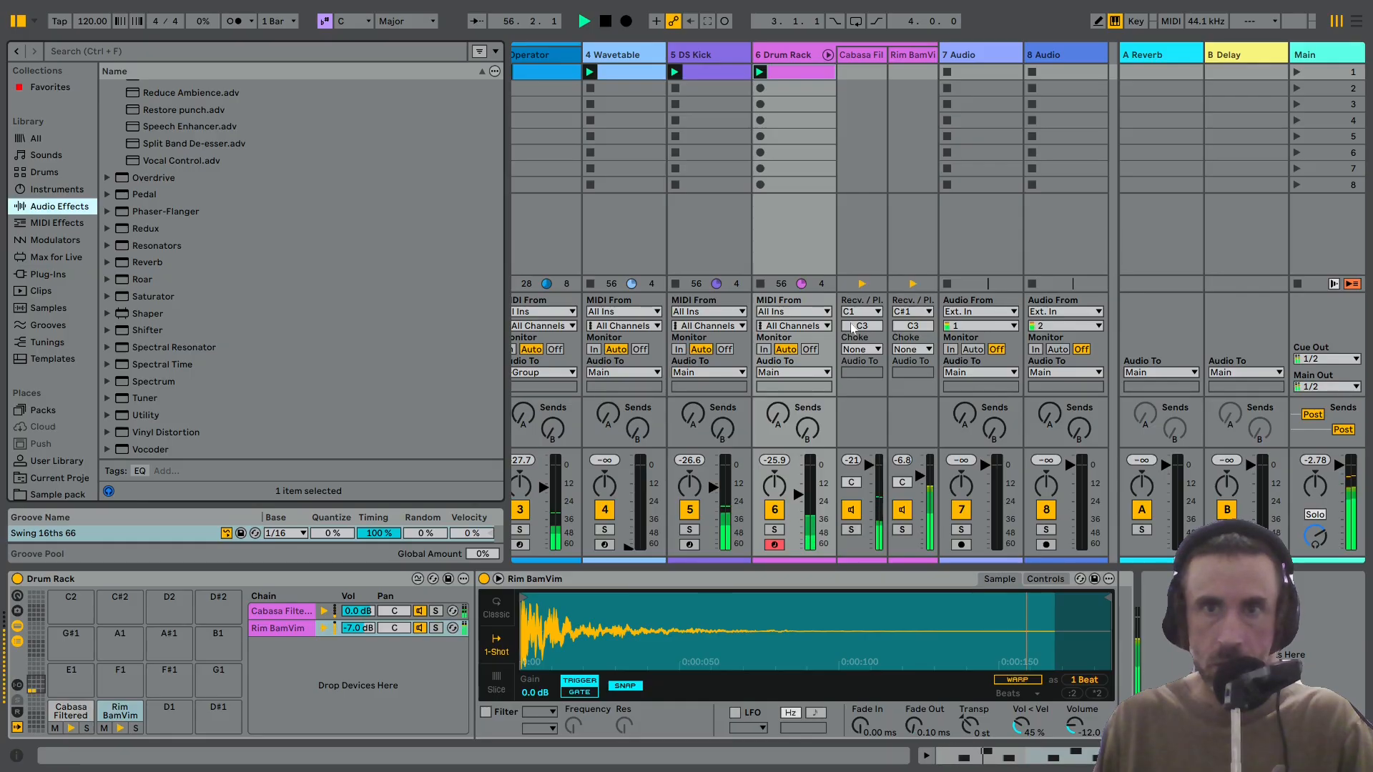
# Hide the Drum Rack's chains in the mixer and raise the track's send to the A Reverb return.
pyautogui.click(828, 53)
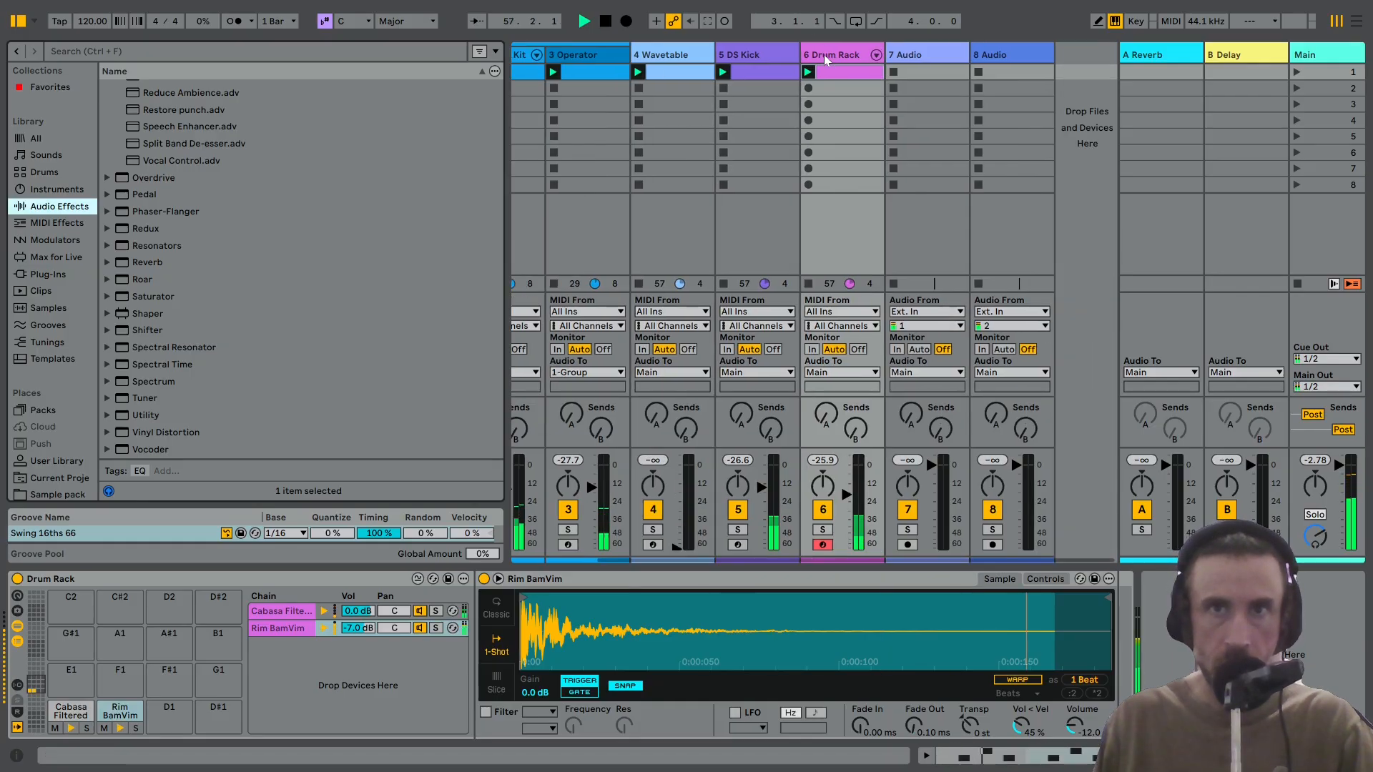
pyautogui.moveTo(826, 413); pyautogui.dragTo(825, 315)
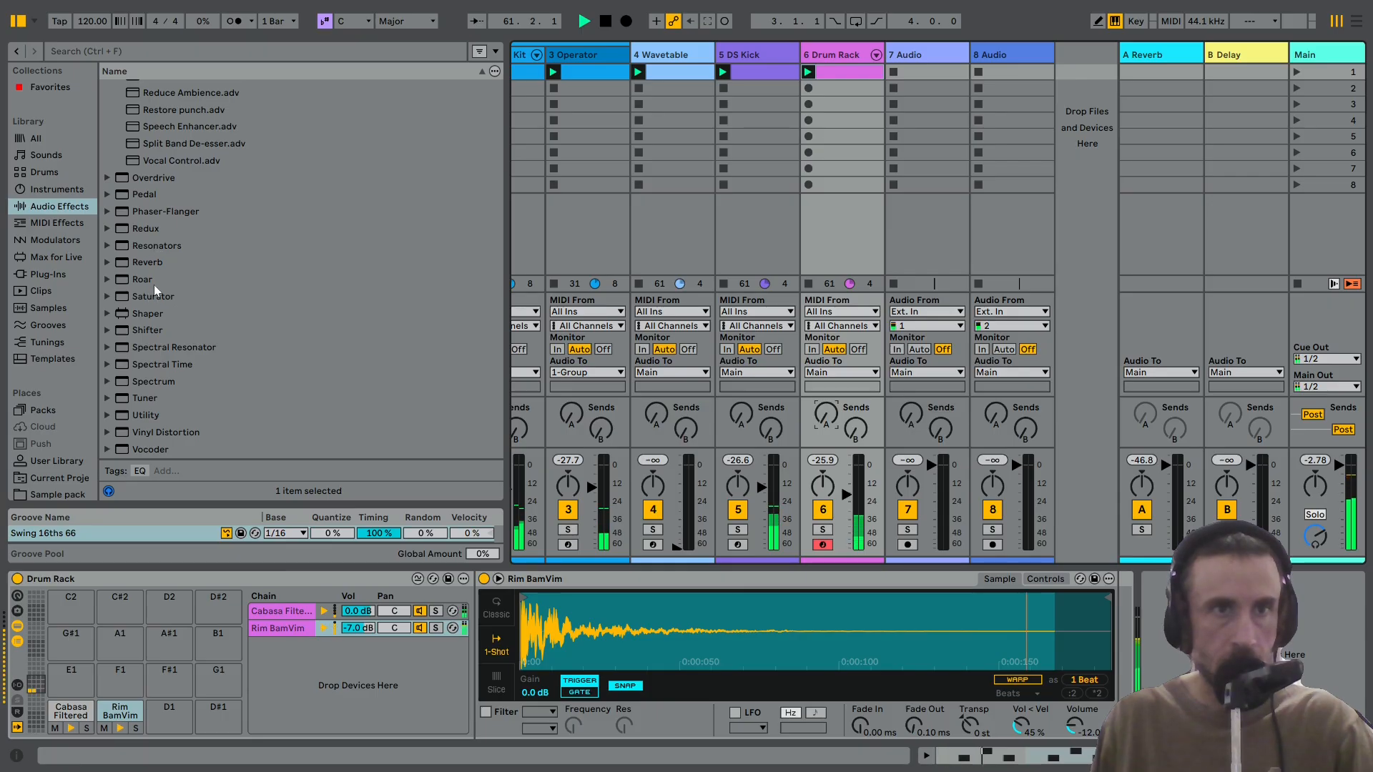
# Show the Drum Rack's return chains and add the Ambience Medium reverb preset as a return chain.
pyautogui.click(131, 263)
pyautogui.click(163, 285)
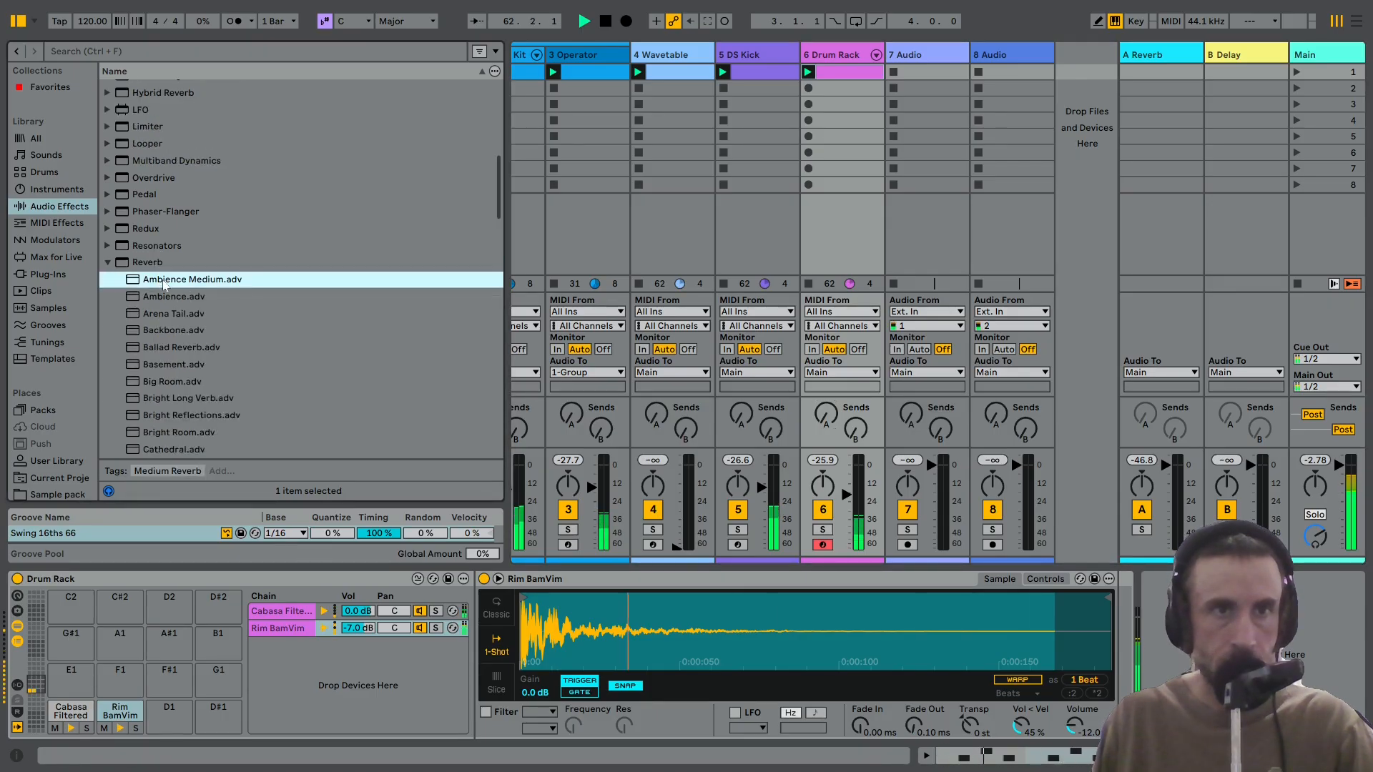
pyautogui.moveTo(164, 285); pyautogui.dragTo(326, 688)
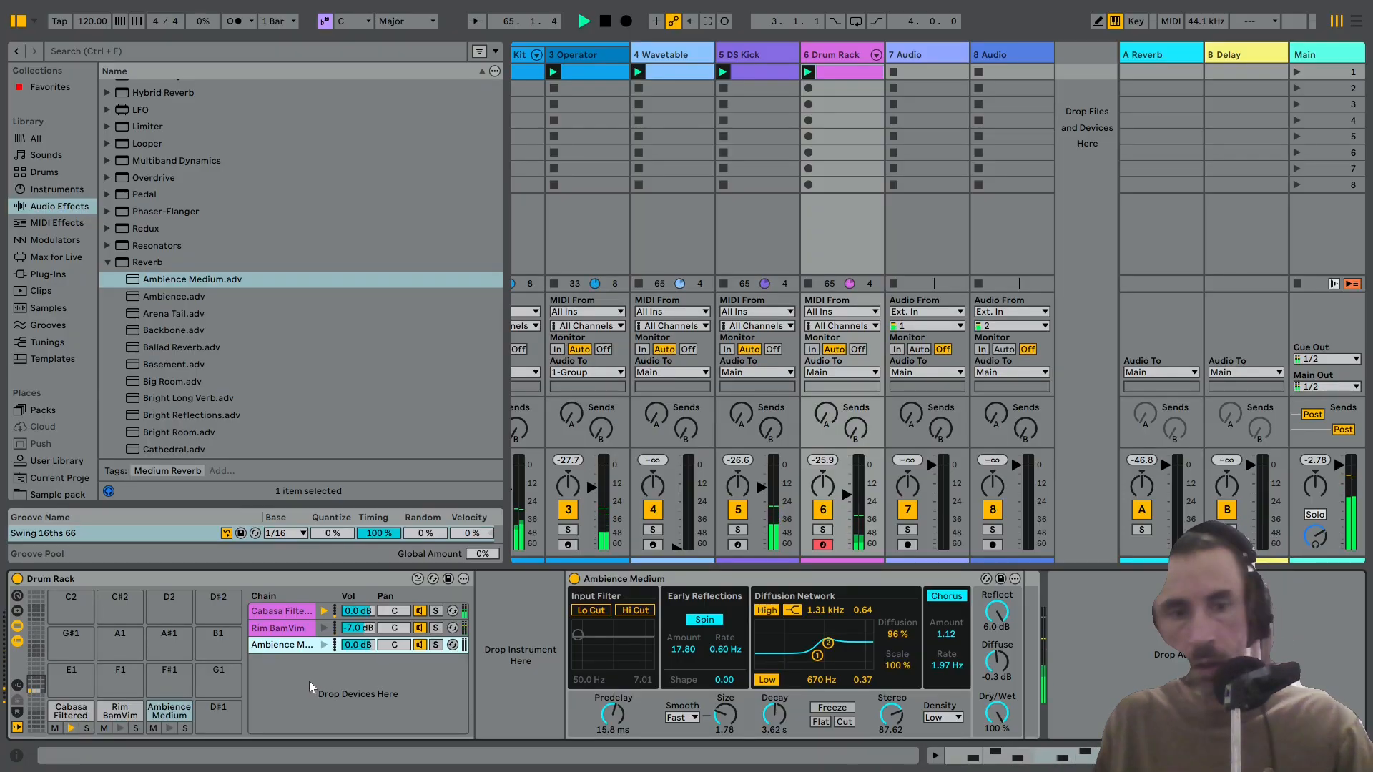
pyautogui.press('Delete')
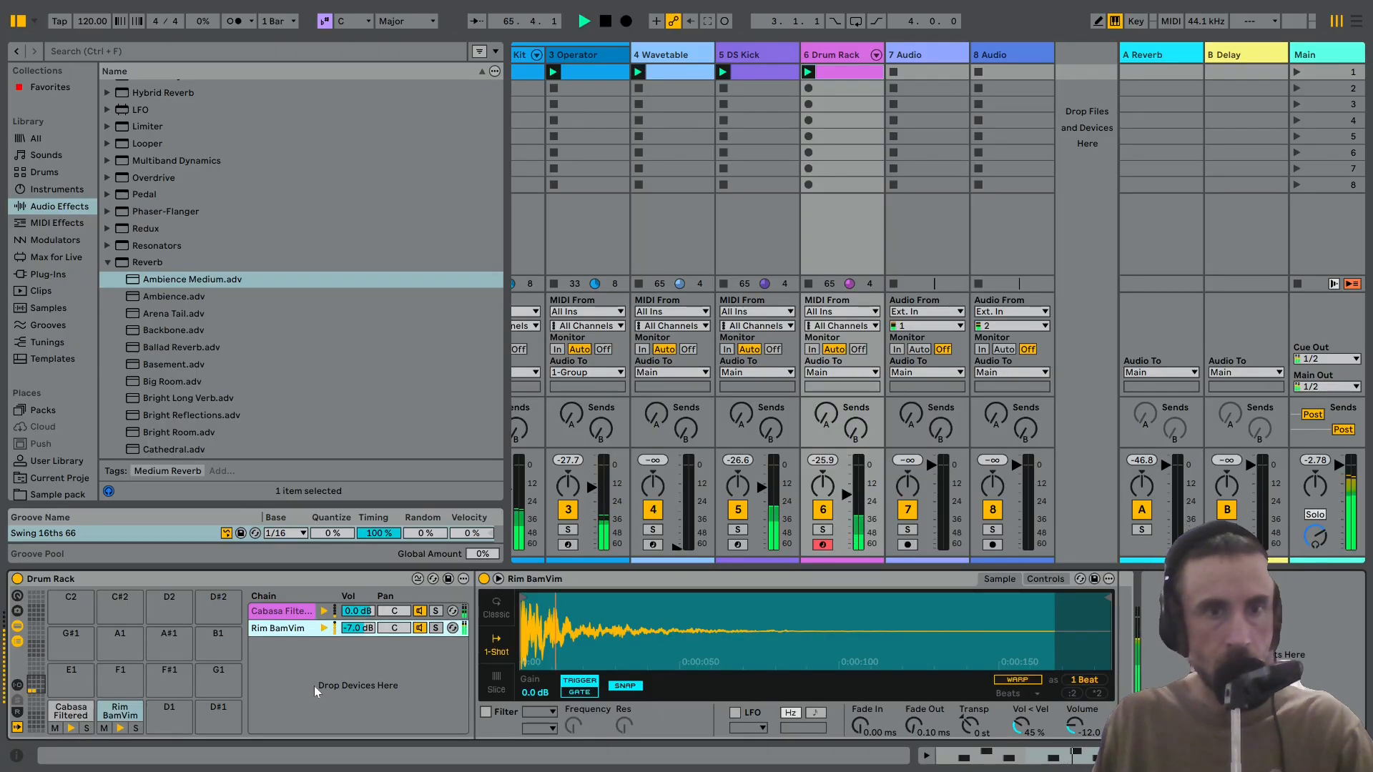
pyautogui.click(18, 713)
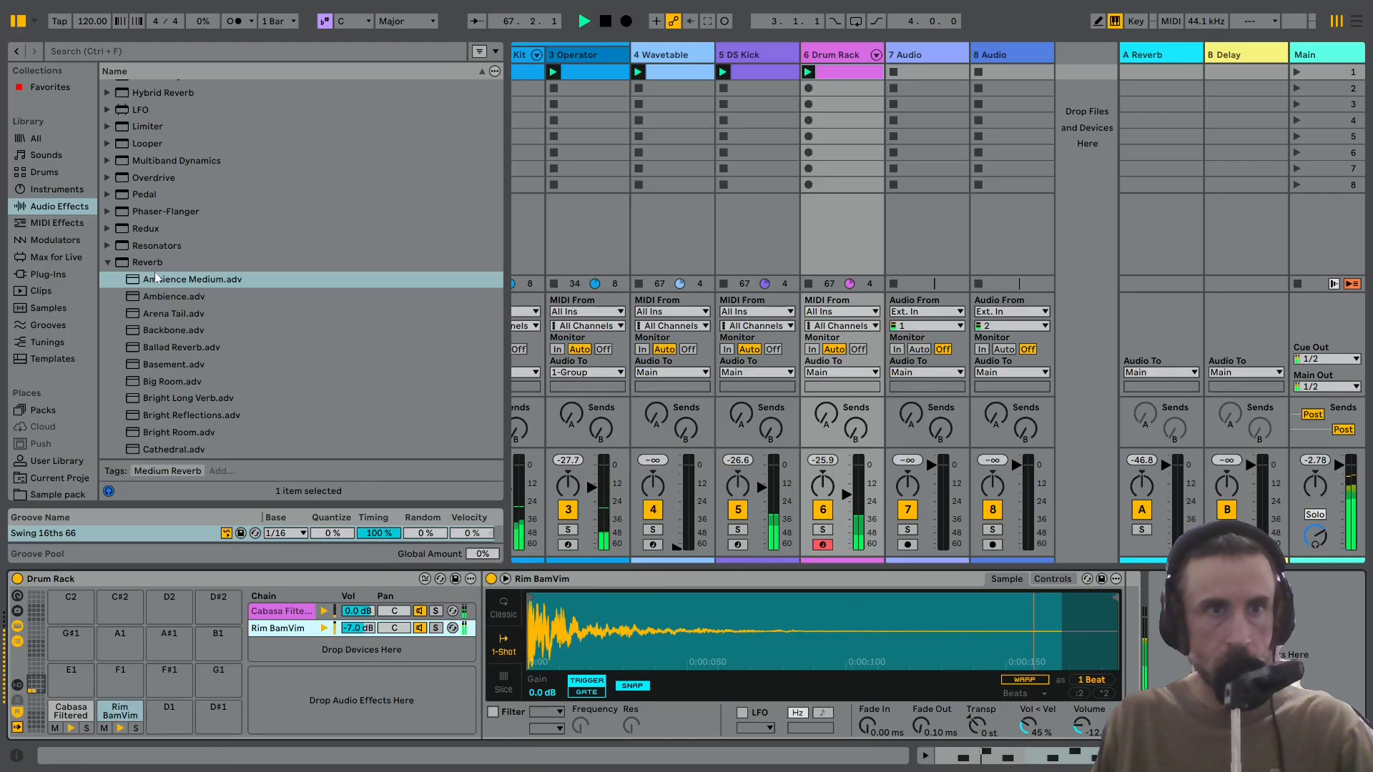
pyautogui.moveTo(159, 278); pyautogui.dragTo(315, 715)
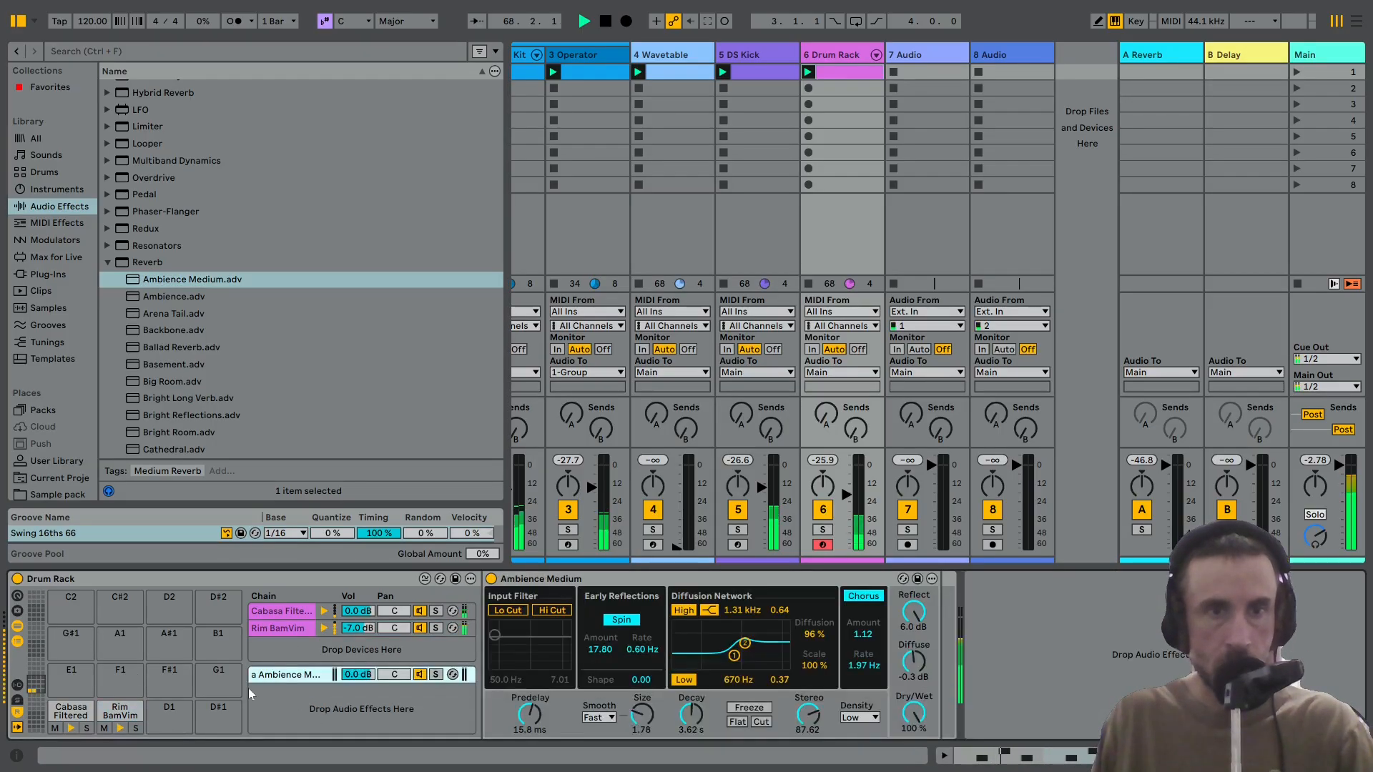
# Show the Drum Rack's send levels and set the Cabasa Filtered and Rim BamVim sends to the reverb return to 0.0 dB.
pyautogui.click(17, 699)
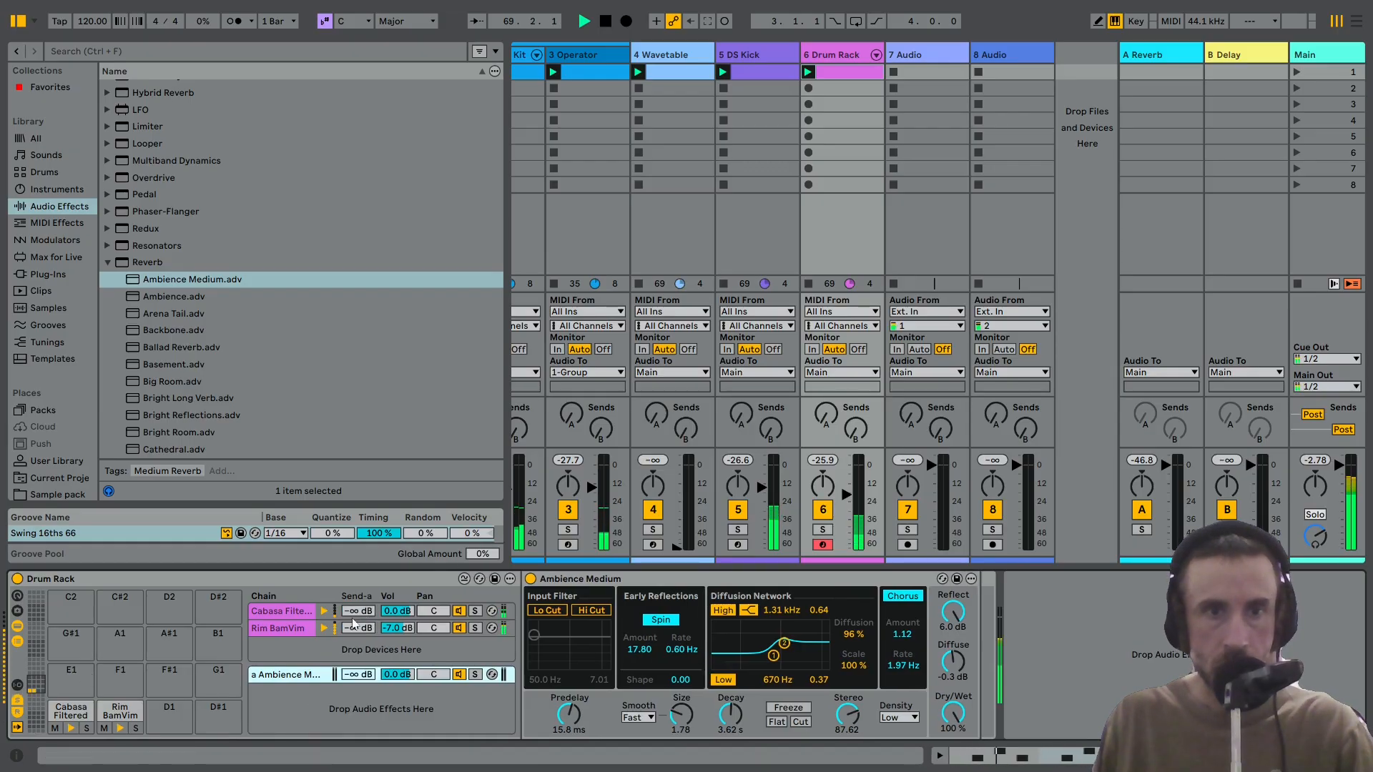
pyautogui.moveTo(353, 612)
pyautogui.mouseDown()
pyautogui.moveTo(354, 587)
pyautogui.moveTo(356, 601)
pyautogui.mouseUp()
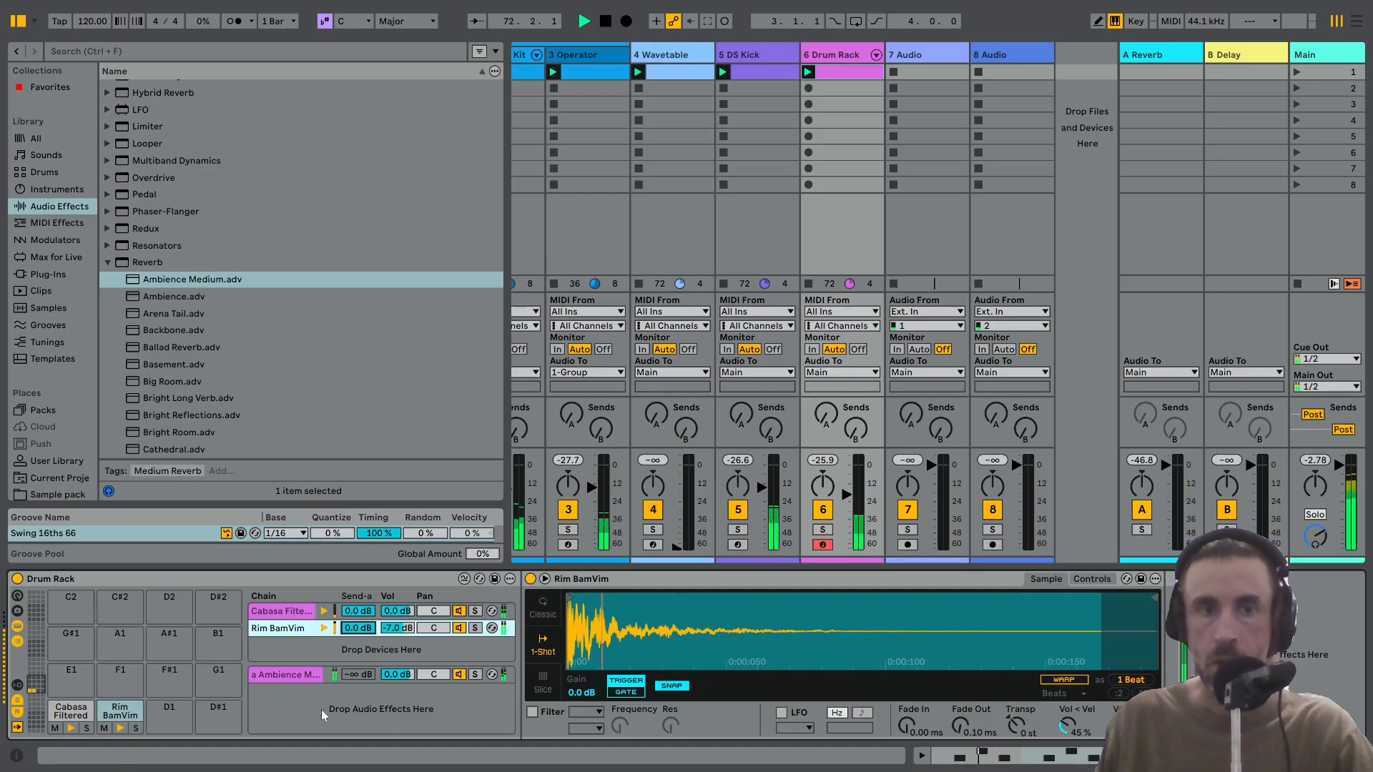
pyautogui.click(277, 676)
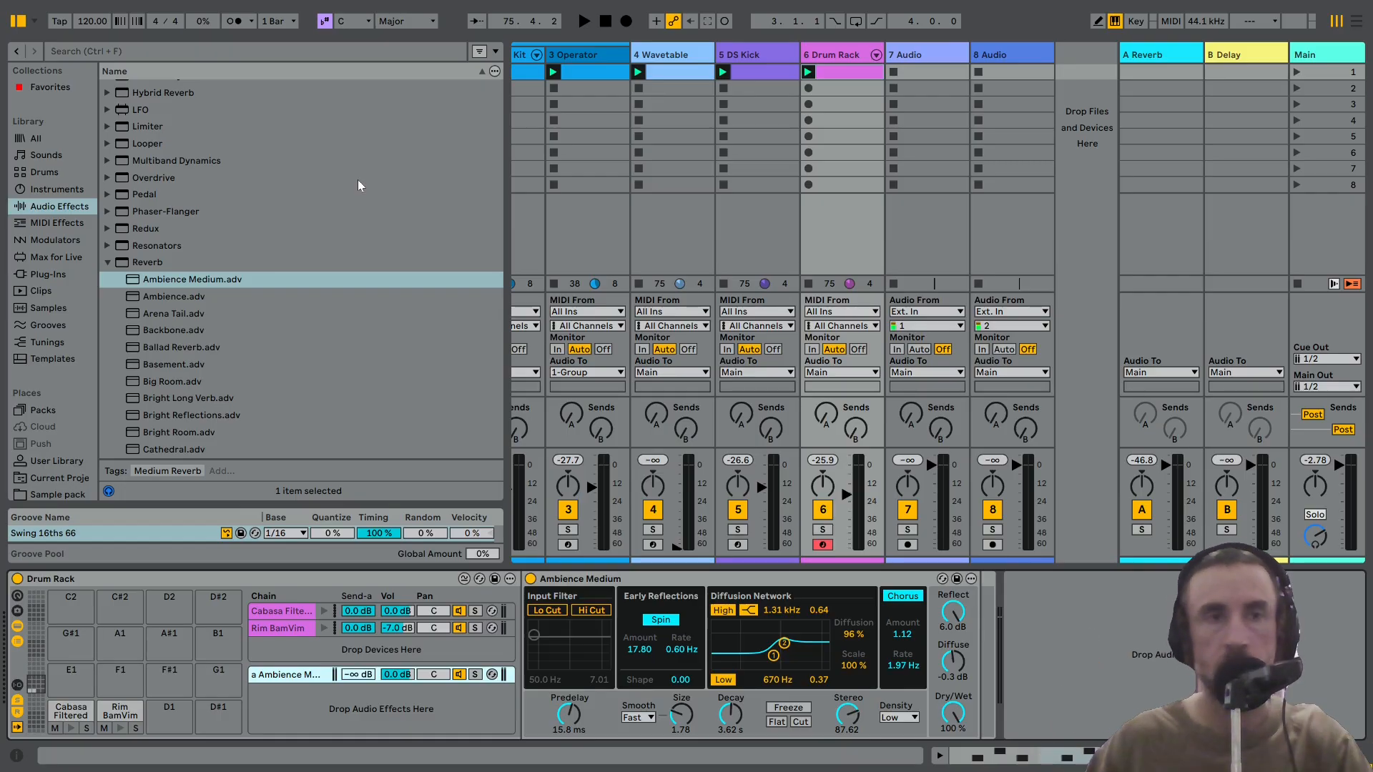
# Add the Phaser-Flanger preset "hi hats reverb movement-1" after the Ambience Medium reverb on the return chain.
pyautogui.scroll(5, 186, 243)
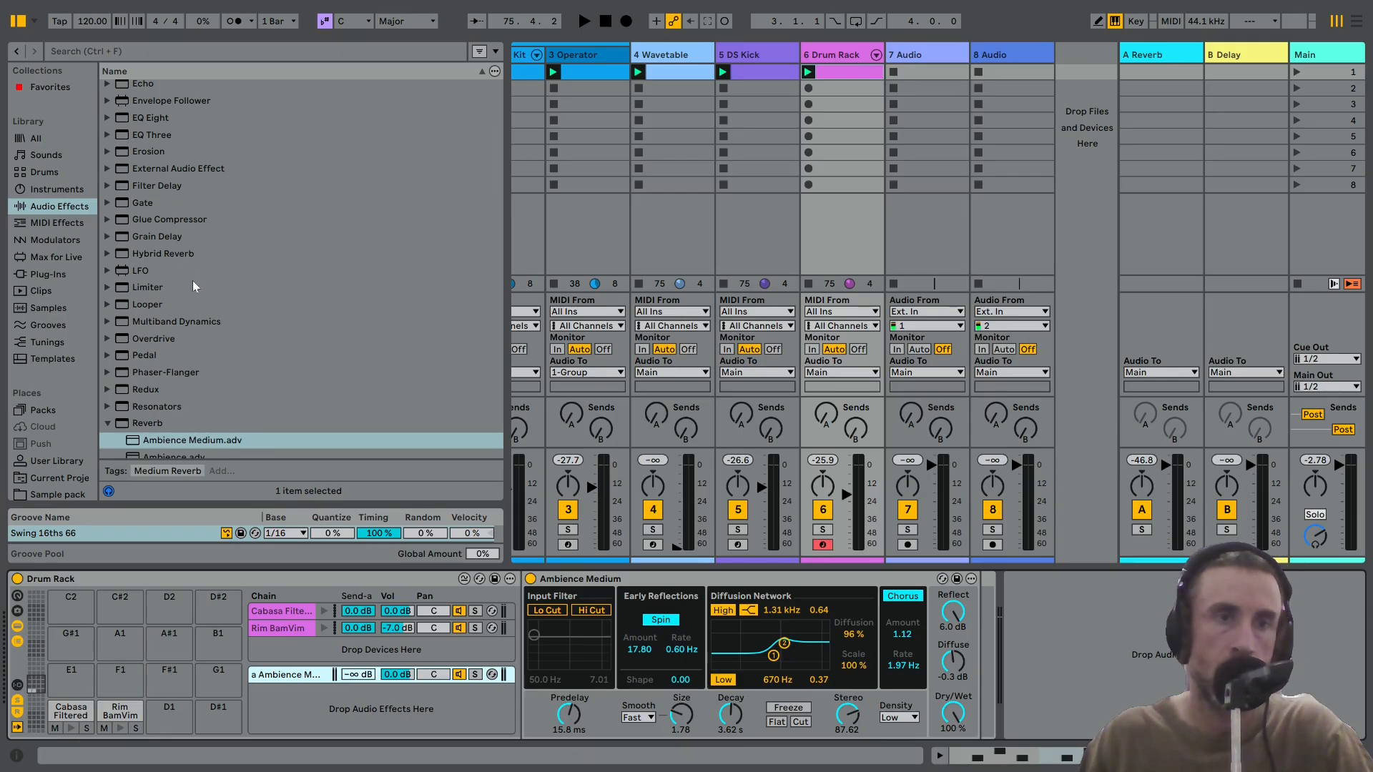
pyautogui.scroll(7, 194, 290)
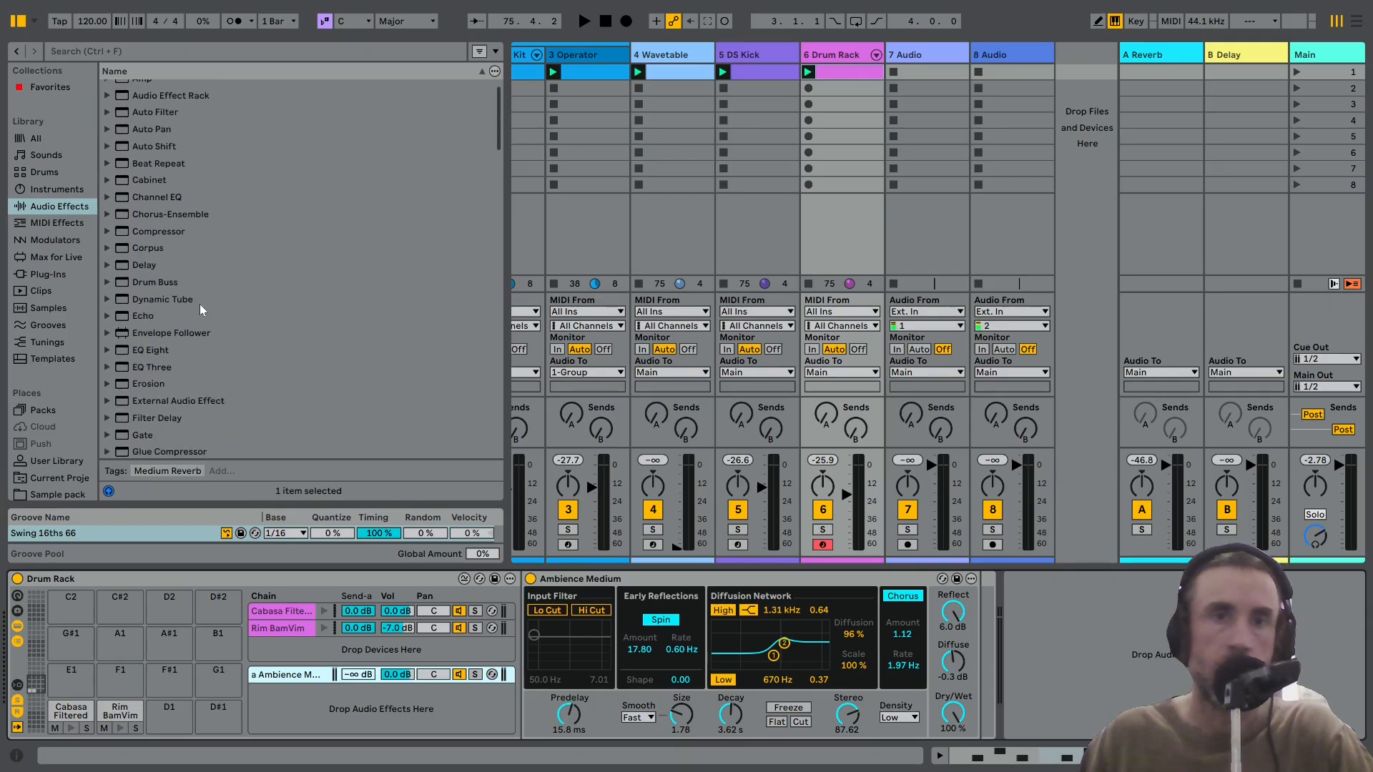
pyautogui.scroll(-10, 205, 306)
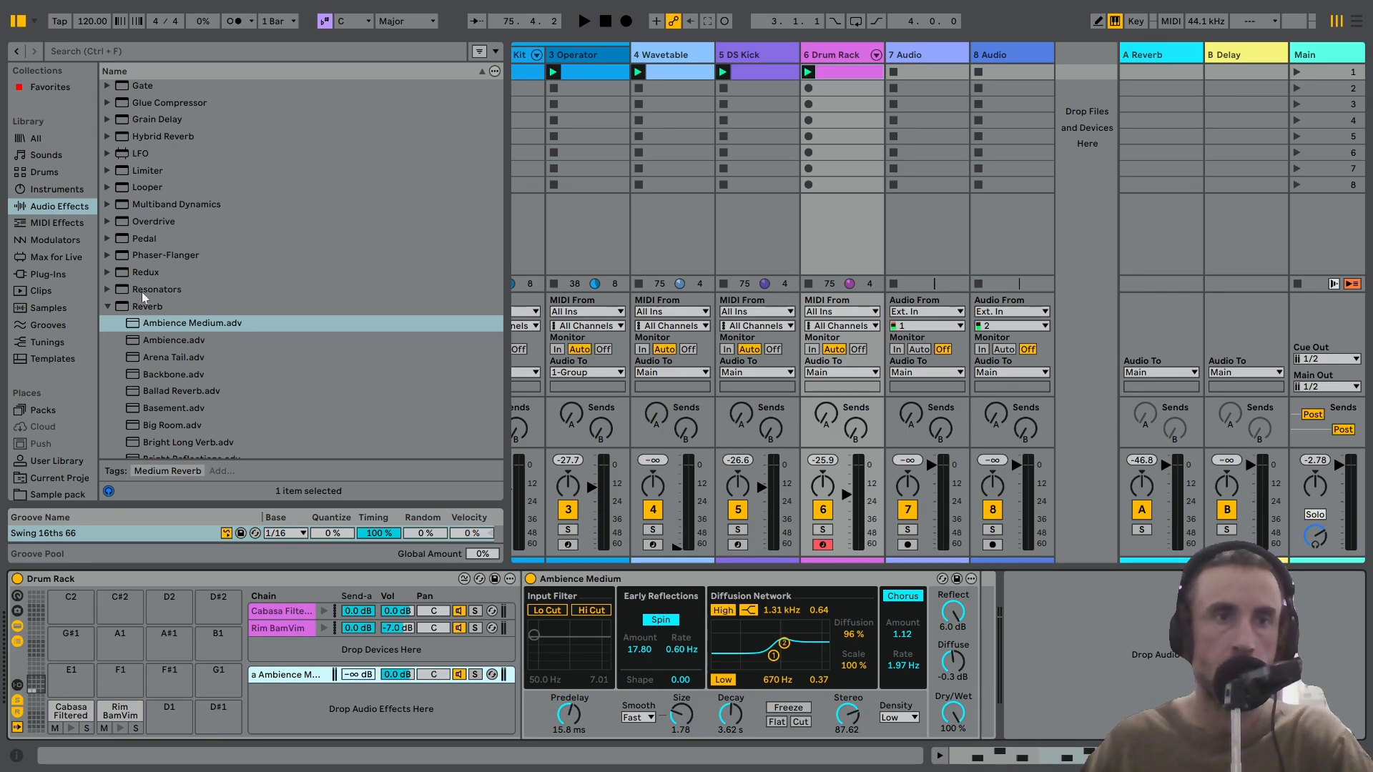
pyautogui.click(147, 256)
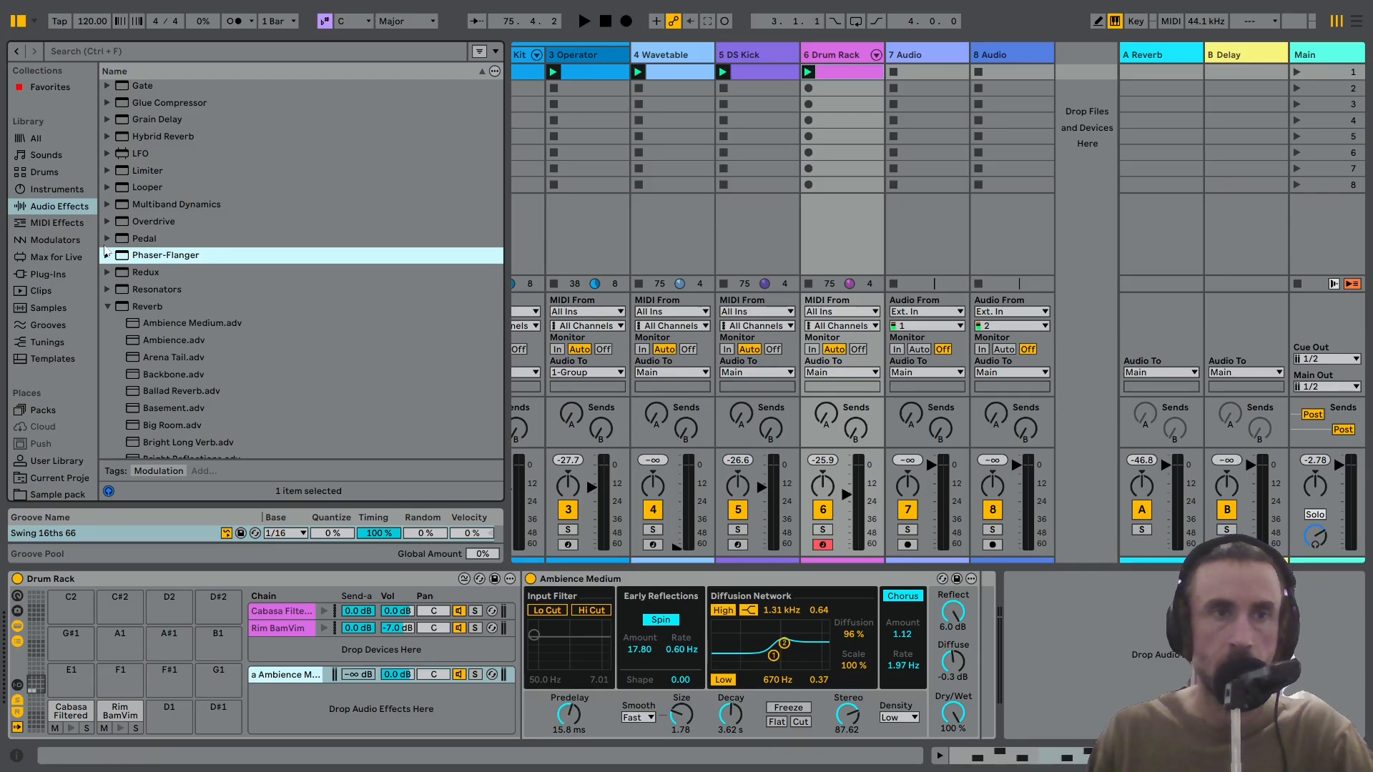
pyautogui.click(108, 254)
pyautogui.scroll(-5, 183, 281)
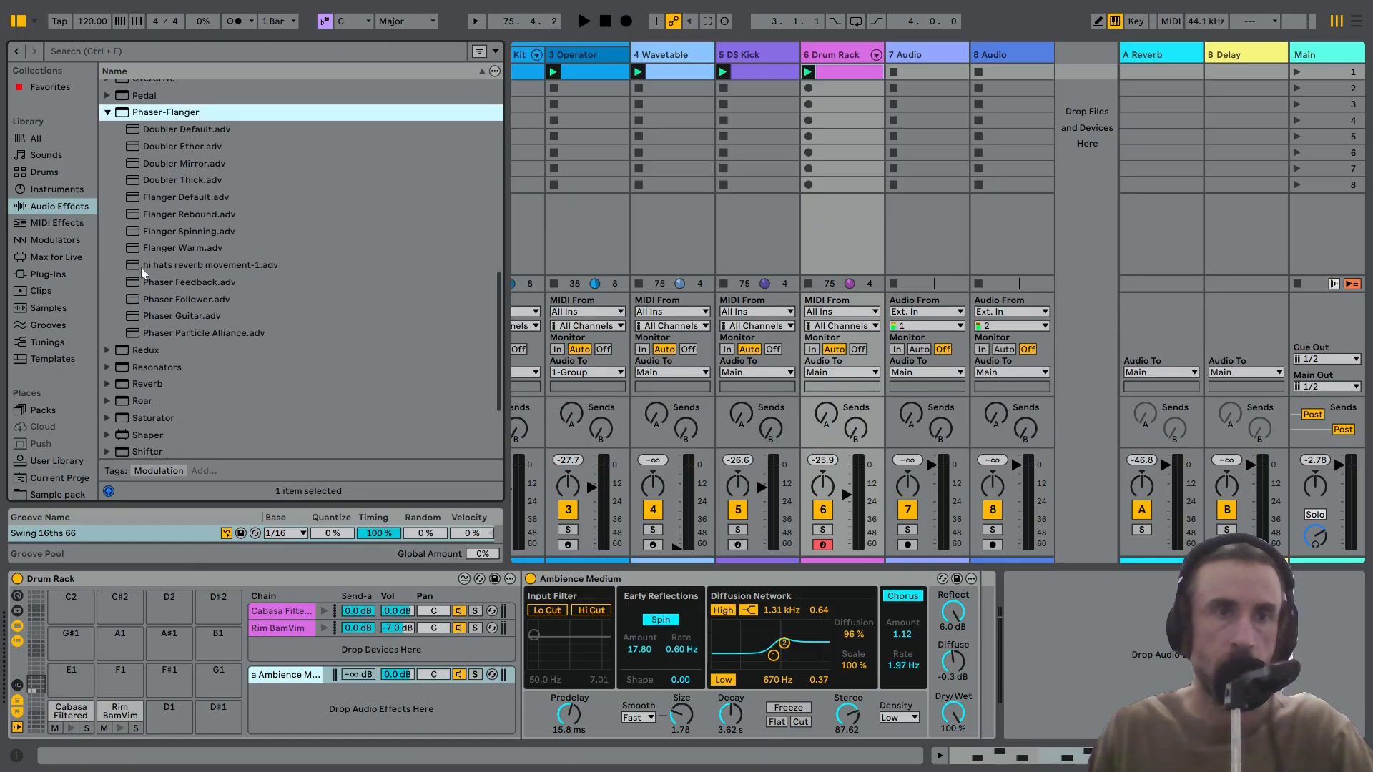
pyautogui.click(184, 252)
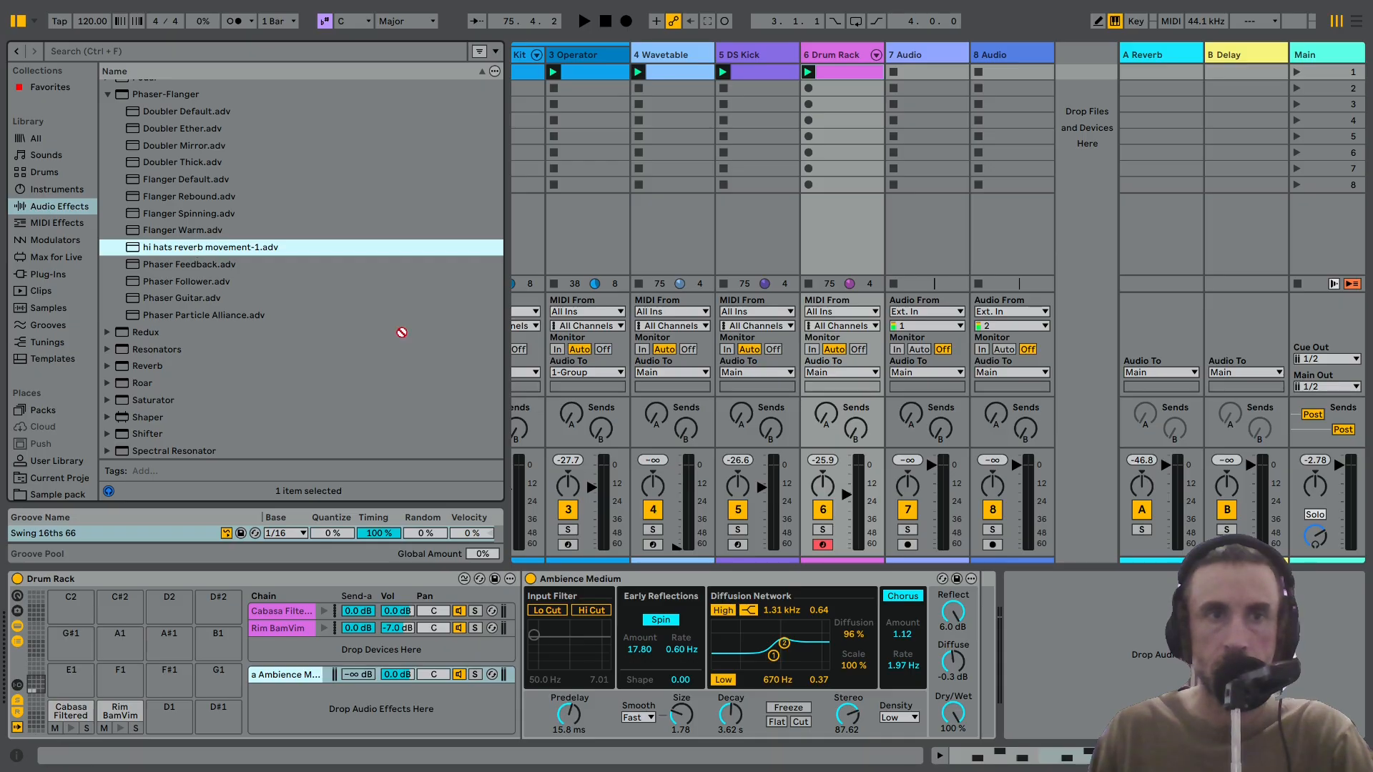
pyautogui.moveTo(401, 331); pyautogui.dragTo(888, 659)
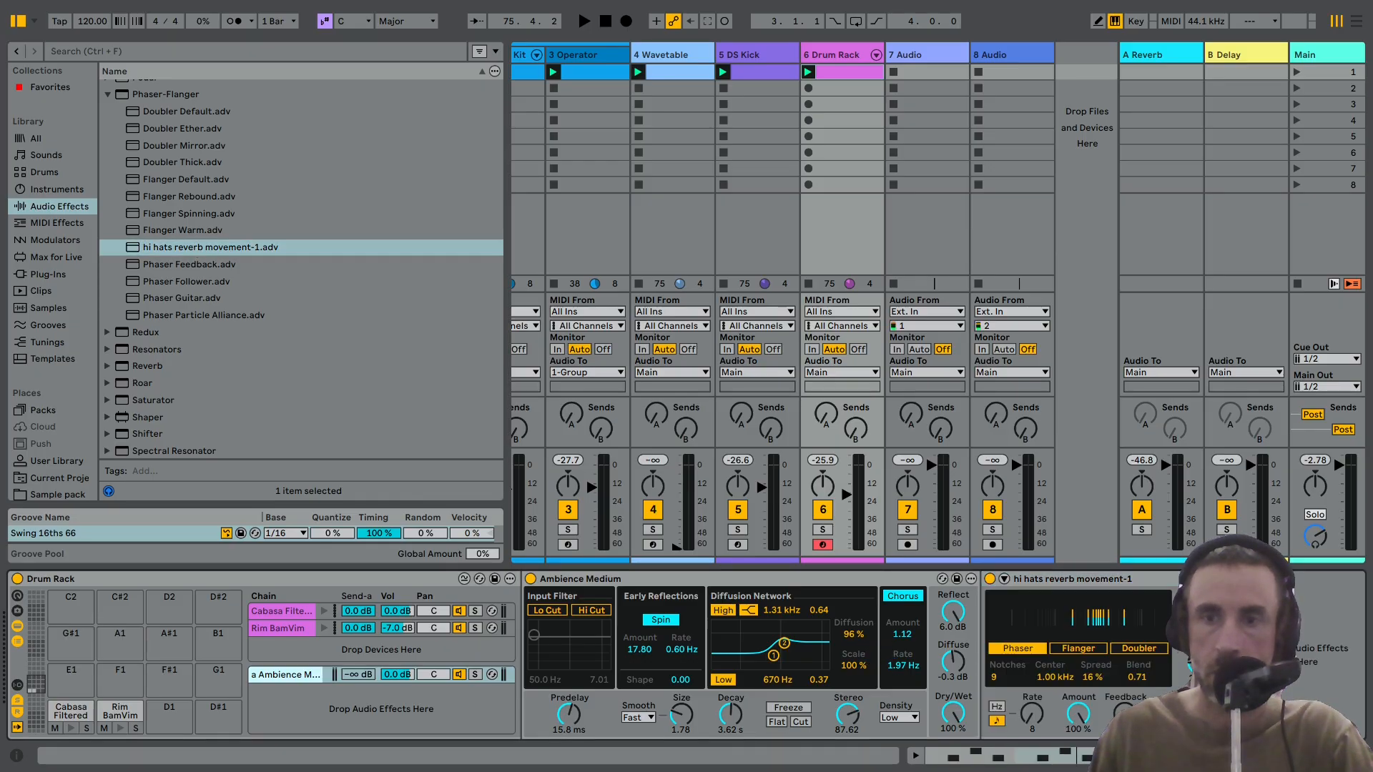
# During playback, set the Ambience Medium decay to 1.20 s and the return sends to -3.7 dB for Cabasa Filtered and -8.6 dB for Rim BamVim.
pyautogui.press('space')
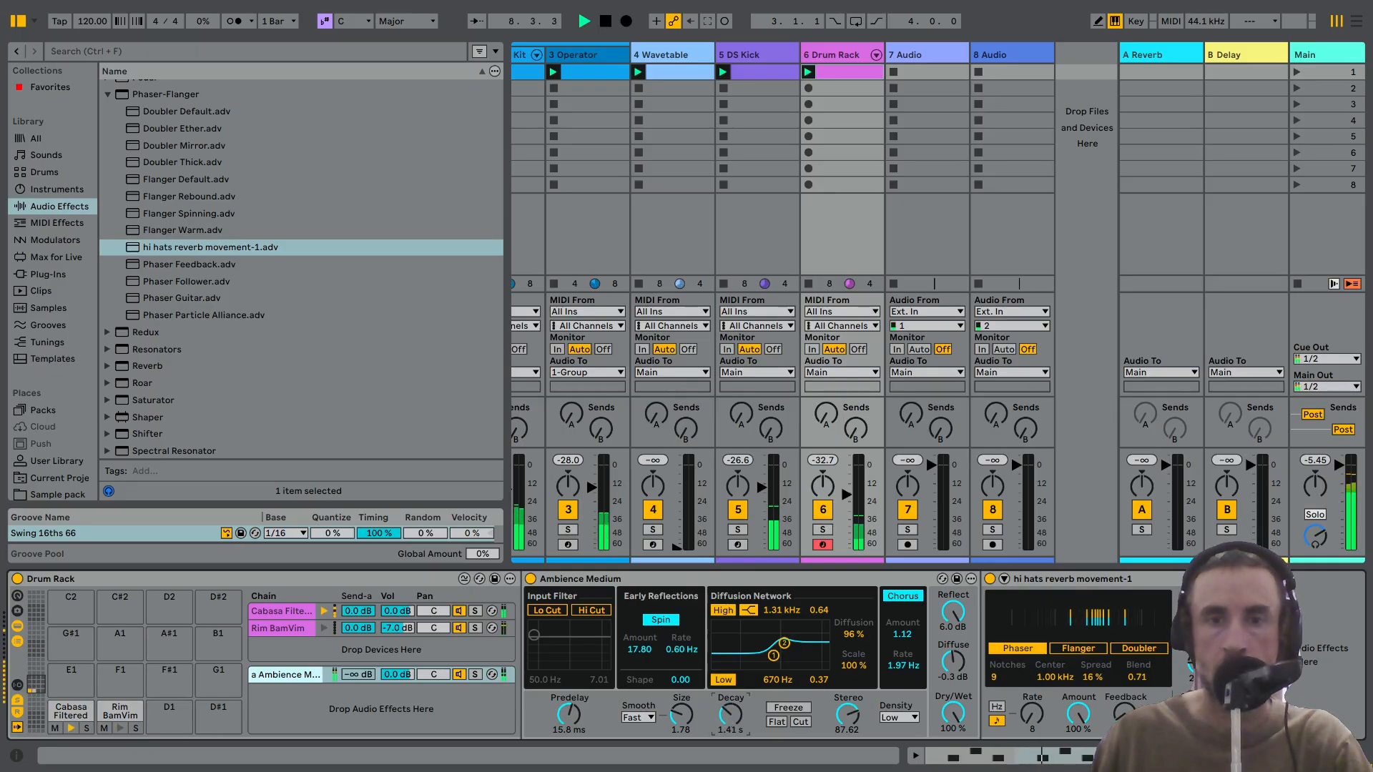
pyautogui.moveTo(730, 714); pyautogui.dragTo(730, 695)
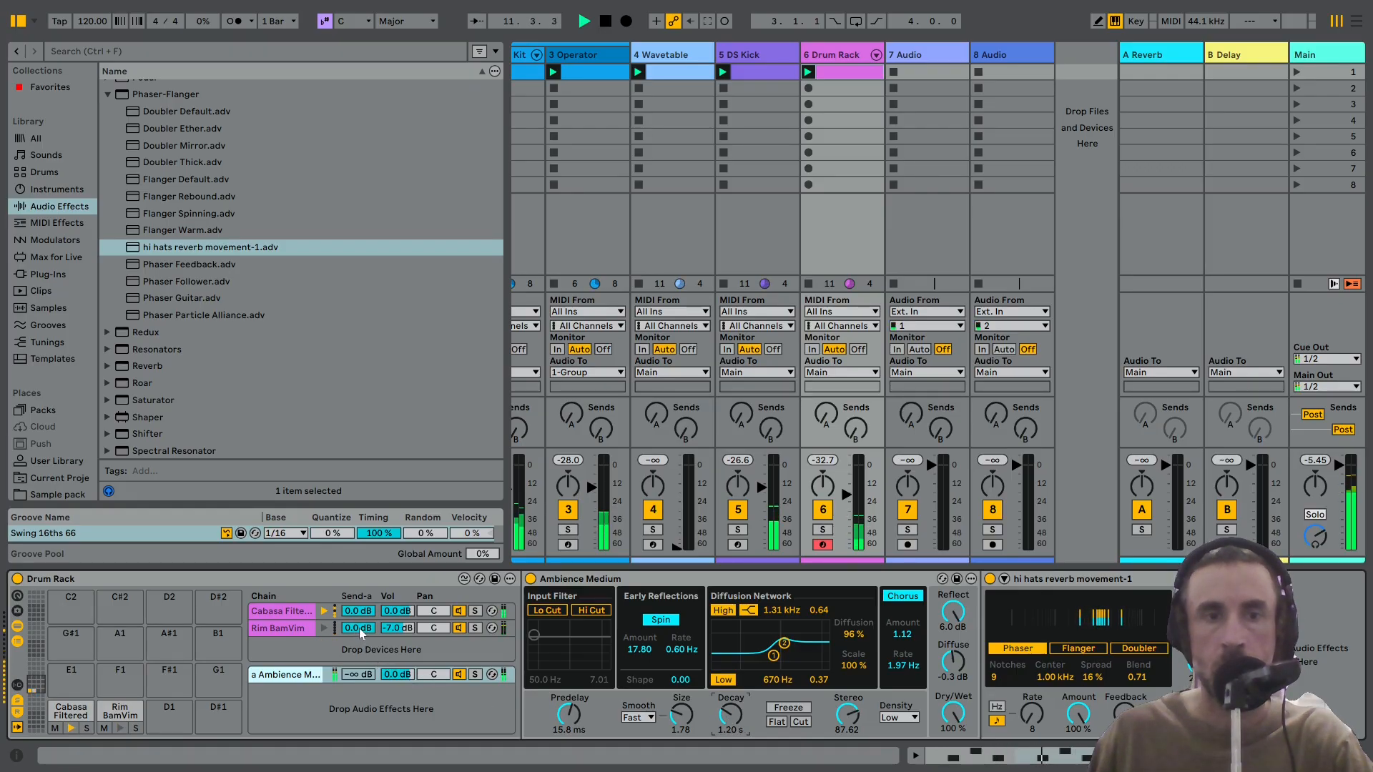
pyautogui.moveTo(357, 611)
pyautogui.mouseDown()
pyautogui.moveTo(358, 650)
pyautogui.moveTo(357, 621)
pyautogui.mouseUp()
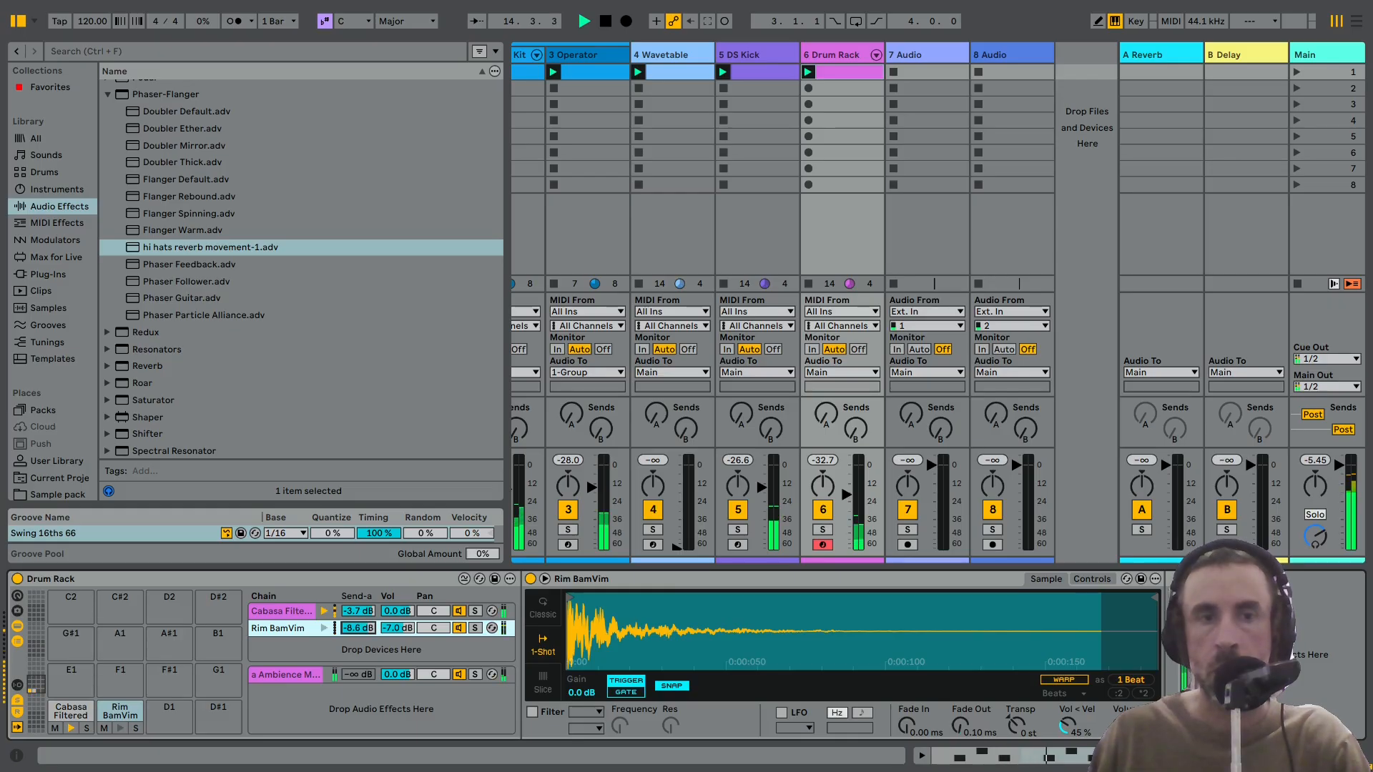
pyautogui.click(308, 677)
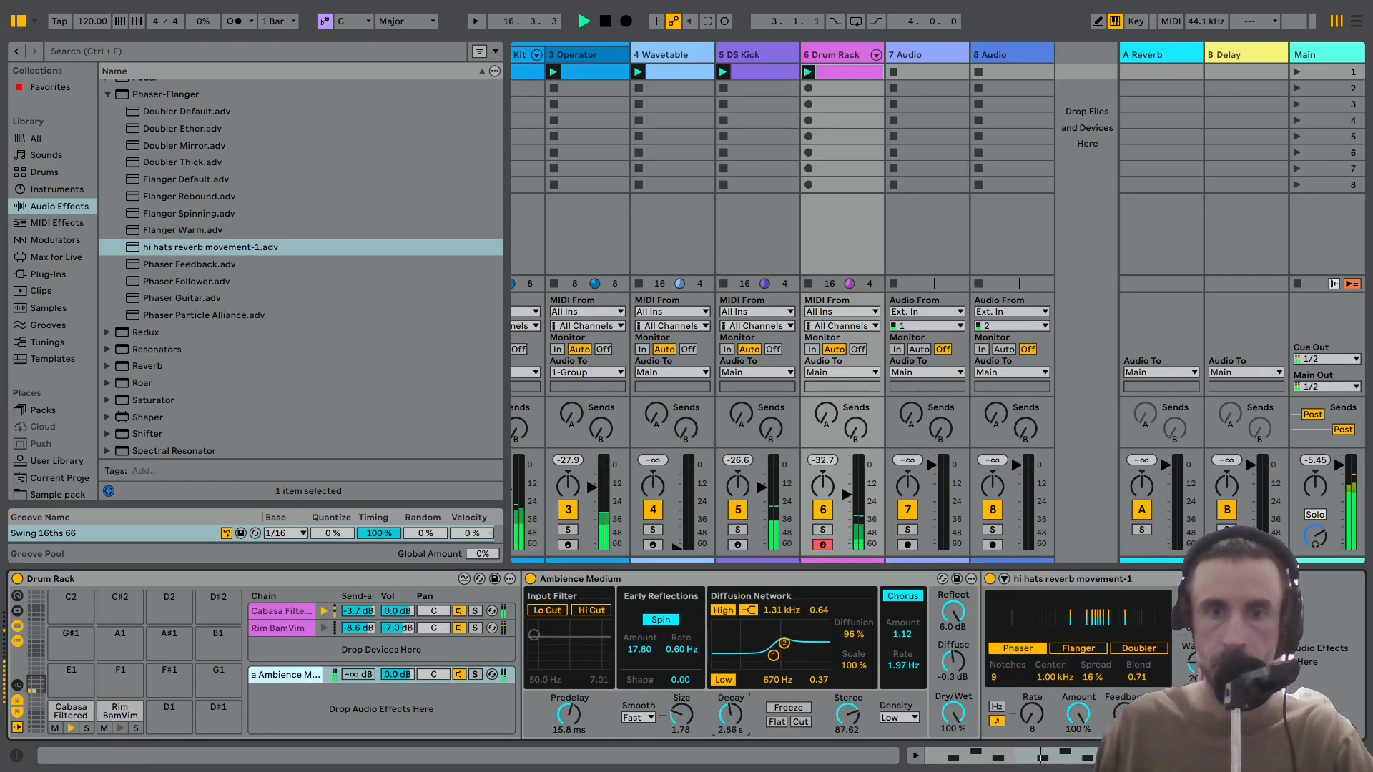
pyautogui.moveTo(731, 718); pyautogui.dragTo(731, 744)
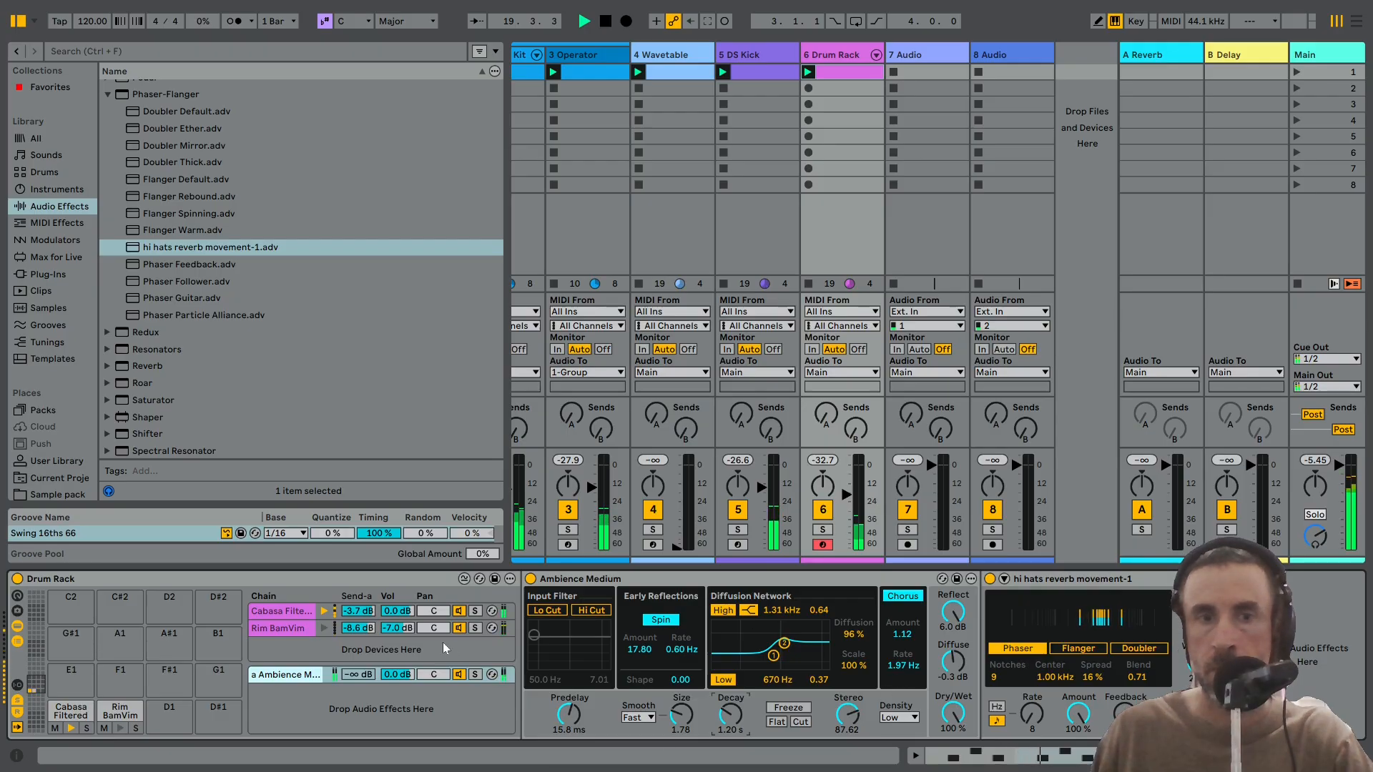
pyautogui.moveTo(391, 682)
pyautogui.mouseDown()
pyautogui.moveTo(391, 697)
pyautogui.moveTo(391, 682)
pyautogui.mouseUp()
pyautogui.moveTo(357, 628); pyautogui.dragTo(366, 647)
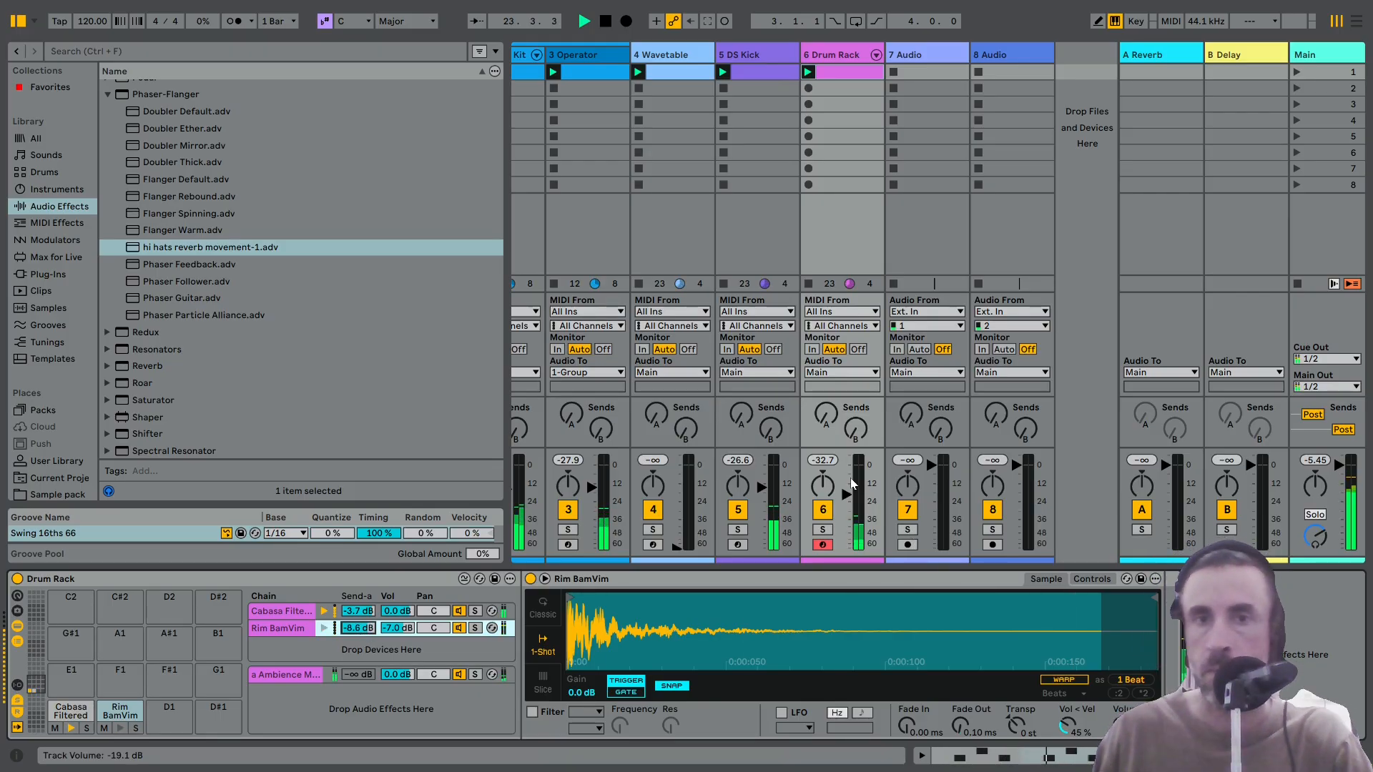
# Show the Main track's devices and fine-tune the Drum Rack track's volume against the rest of the mix.
pyautogui.click(1336, 61)
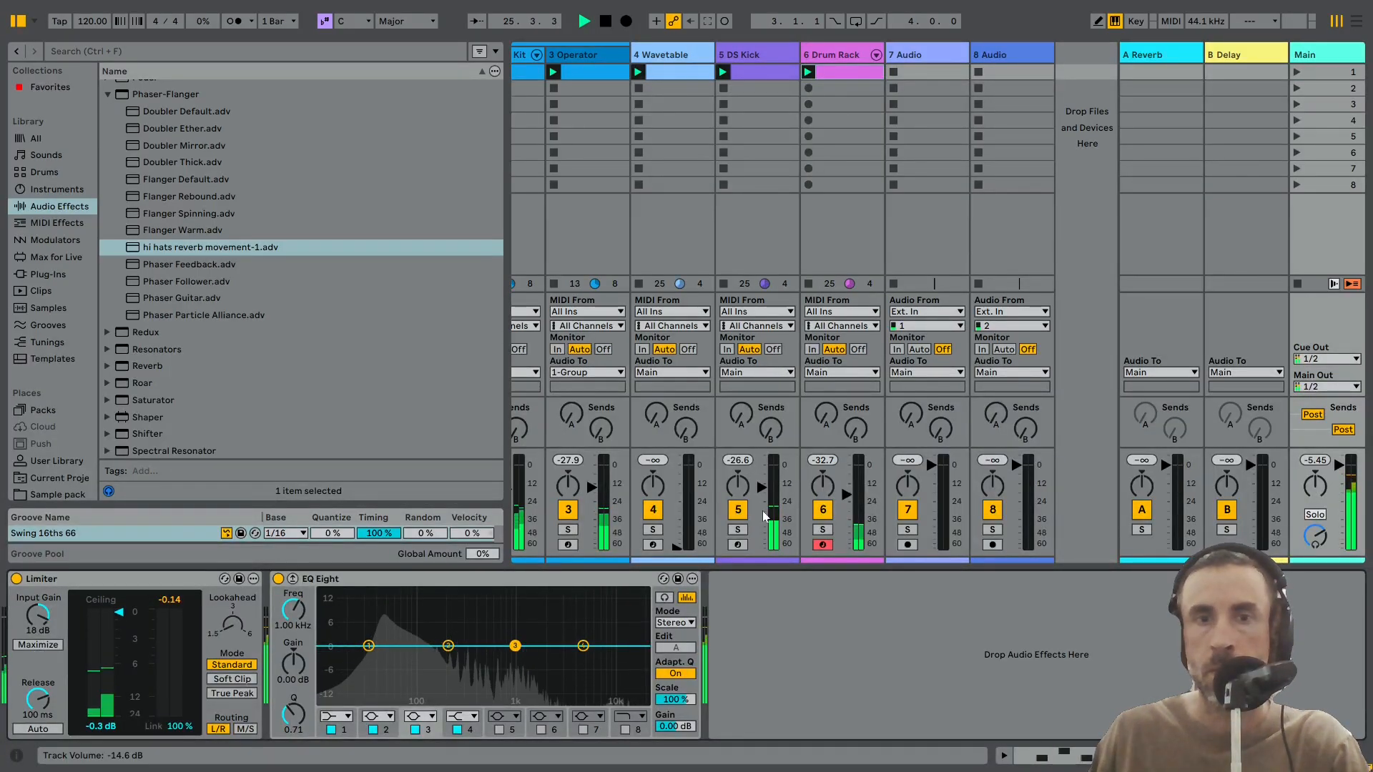
pyautogui.moveTo(847, 494); pyautogui.dragTo(847, 495)
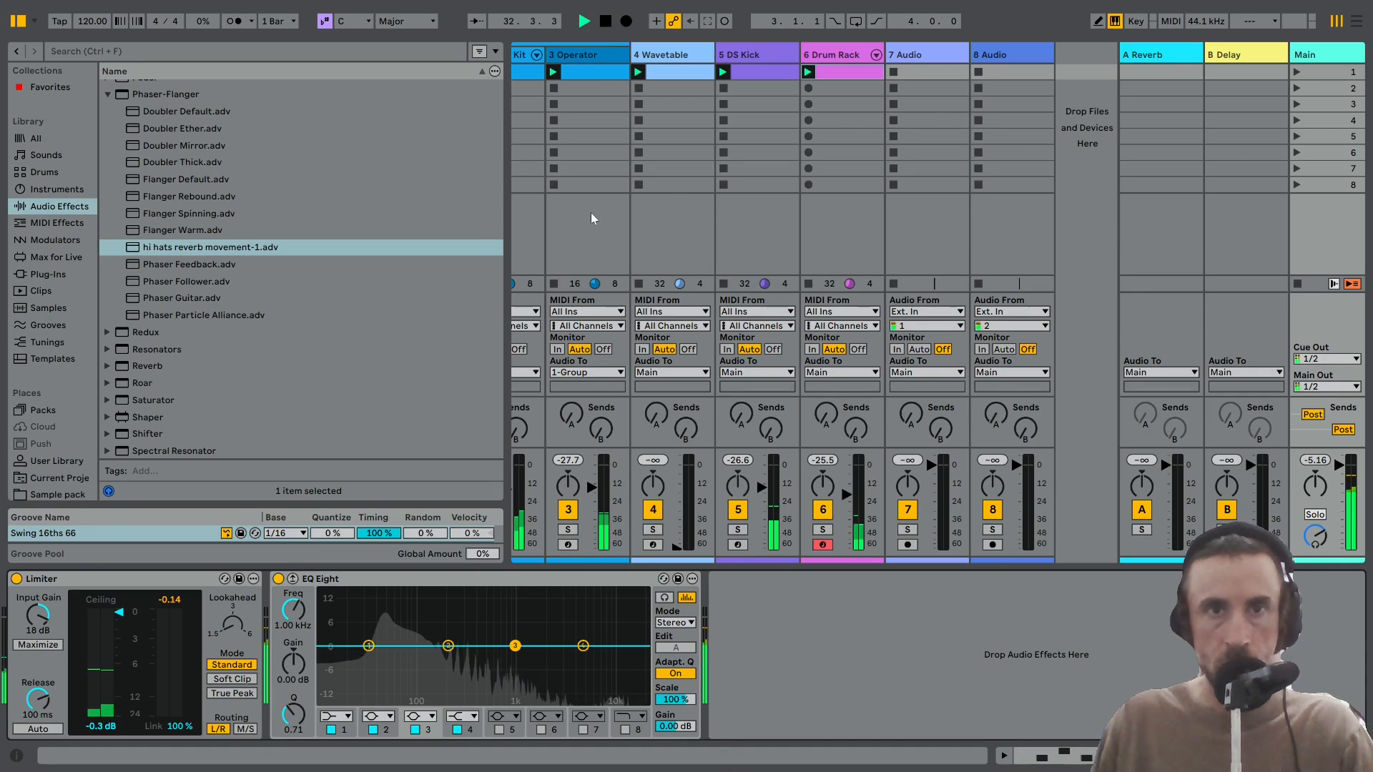
pyautogui.moveTo(506, 190); pyautogui.dragTo(237, 190)
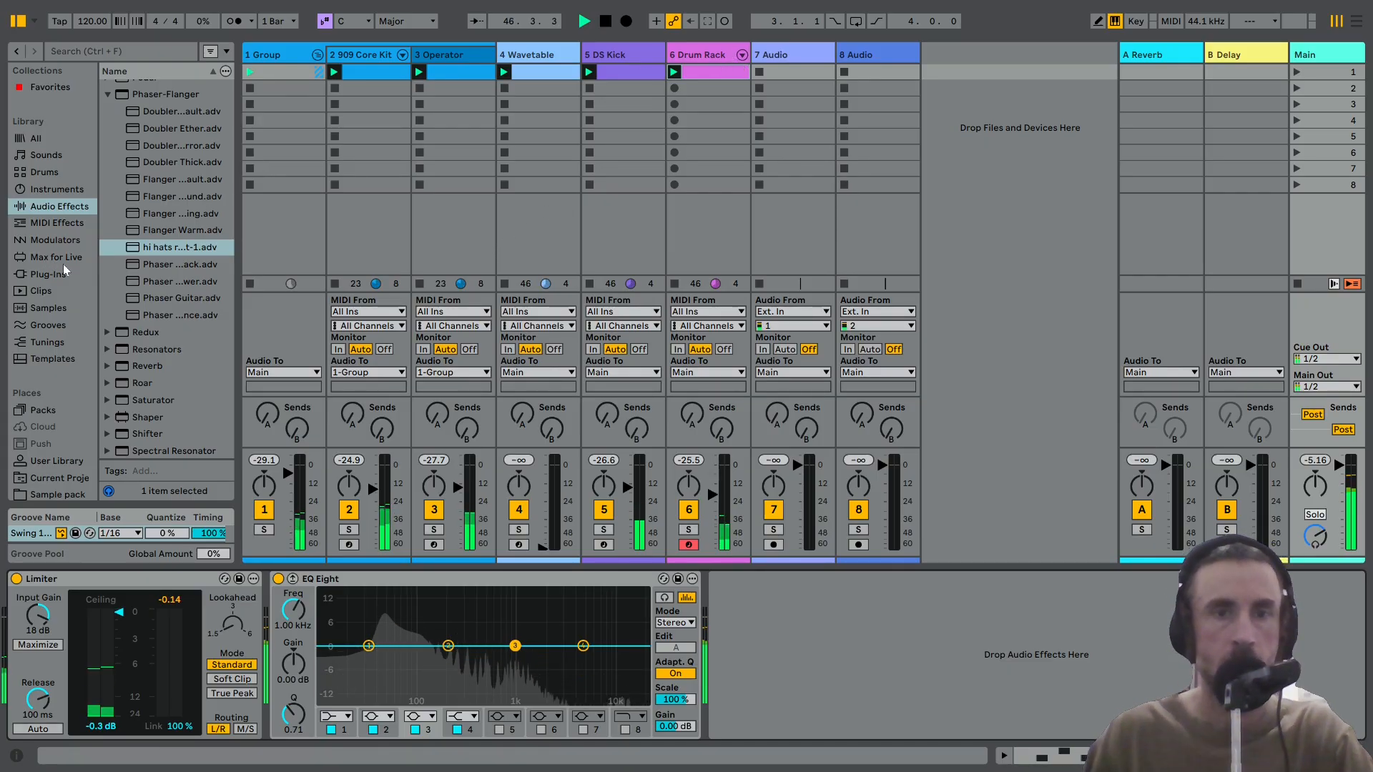
# Open the field recordings folder of Sounds of a Forgotten World vol. 2 in the Samples place, with the browser widened.
pyautogui.scroll(-3, 64, 269)
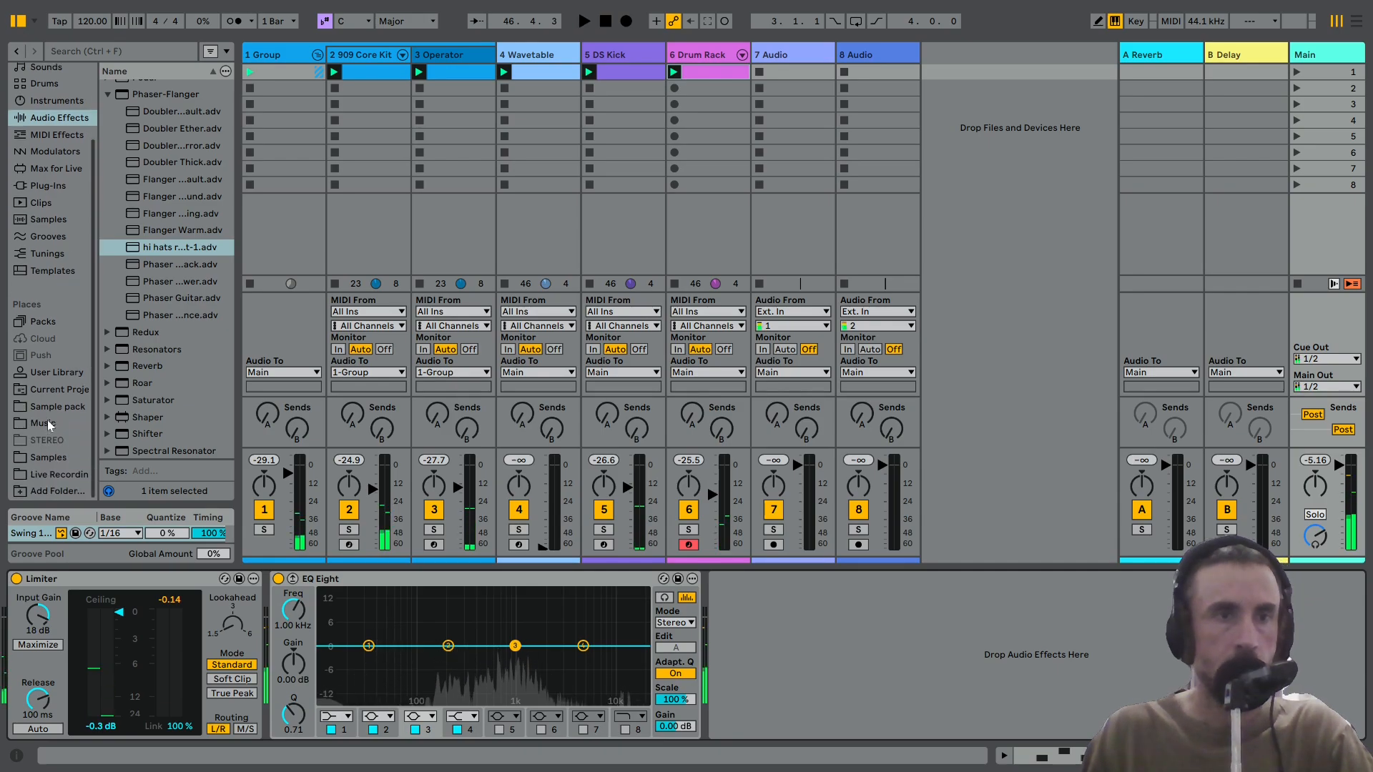
pyautogui.click(48, 457)
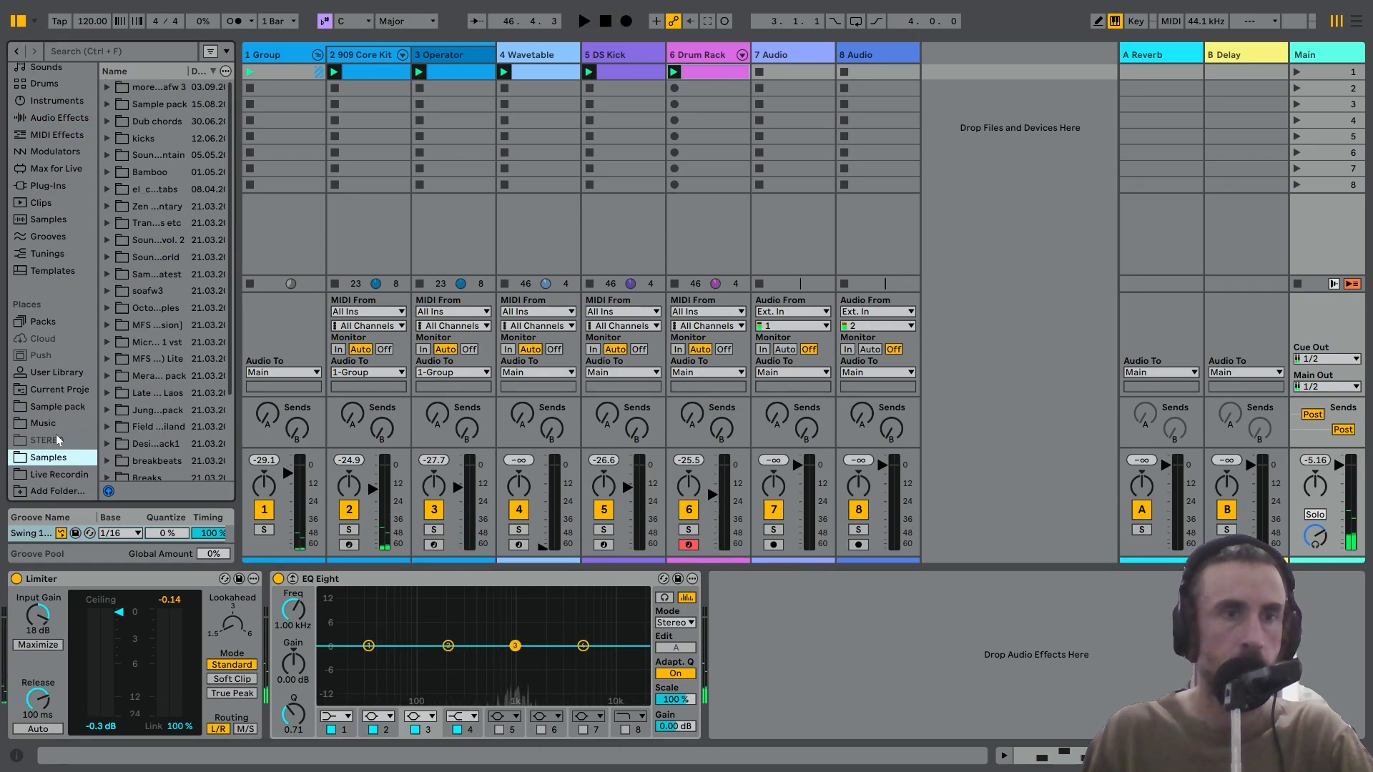
pyautogui.moveTo(237, 234); pyautogui.dragTo(366, 233)
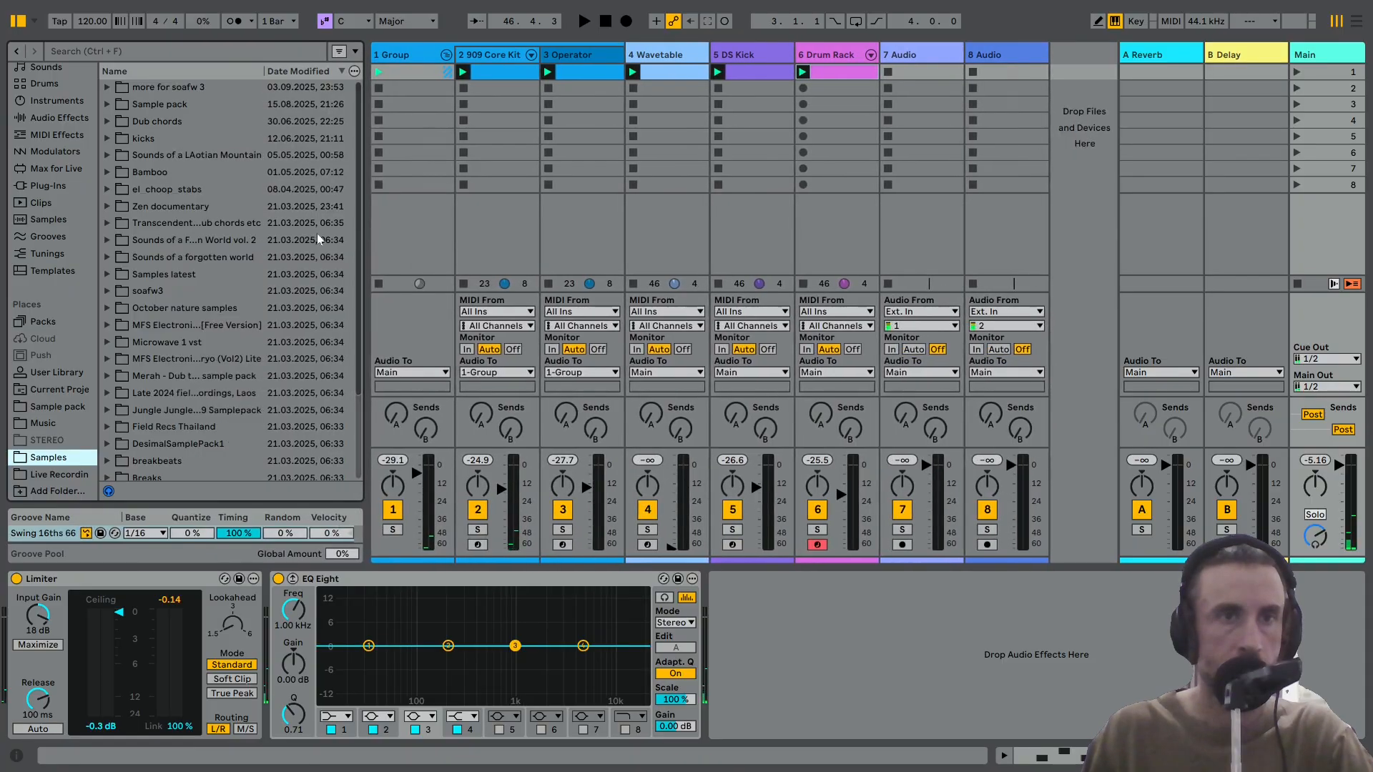
pyautogui.click(108, 241)
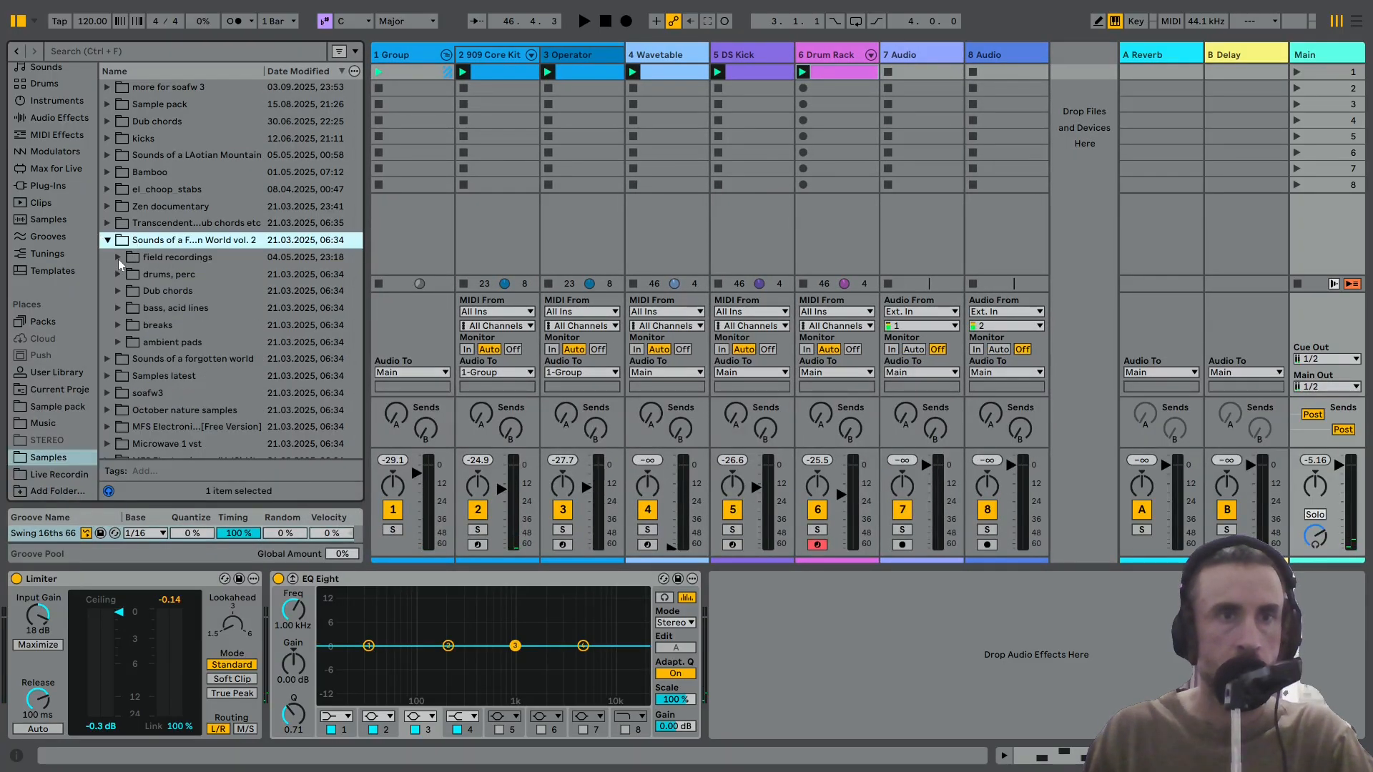
pyautogui.click(118, 258)
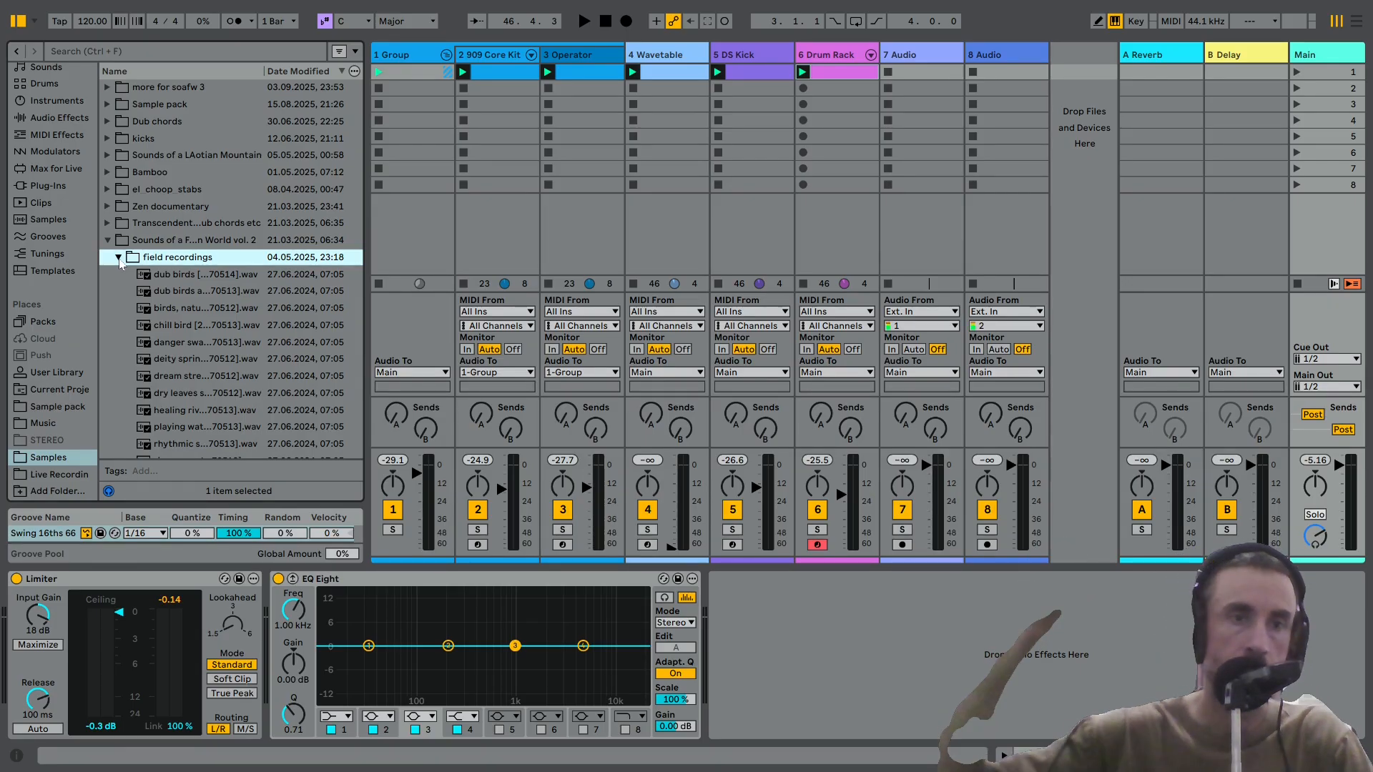
pyautogui.scroll(-2, 201, 353)
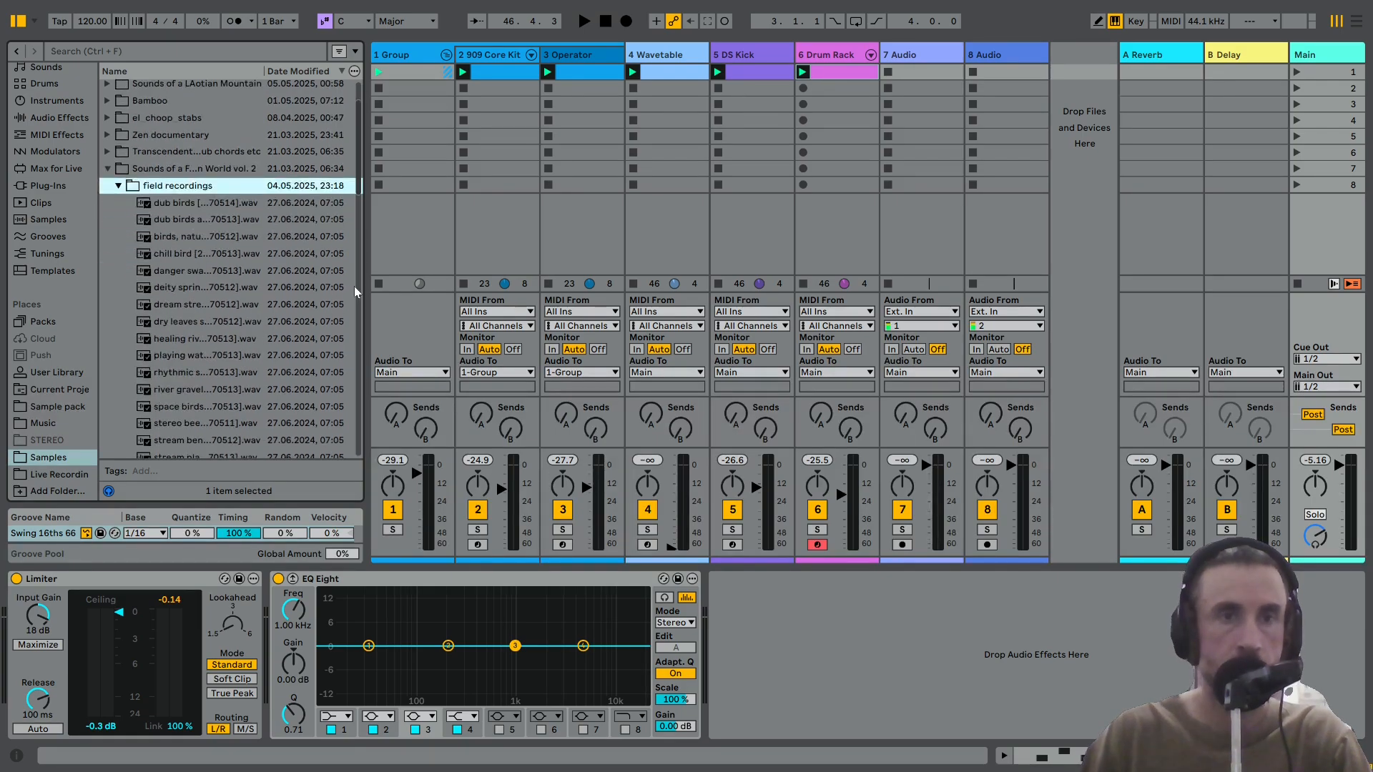
pyautogui.moveTo(368, 284); pyautogui.dragTo(449, 283)
pyautogui.scroll(-4, 266, 307)
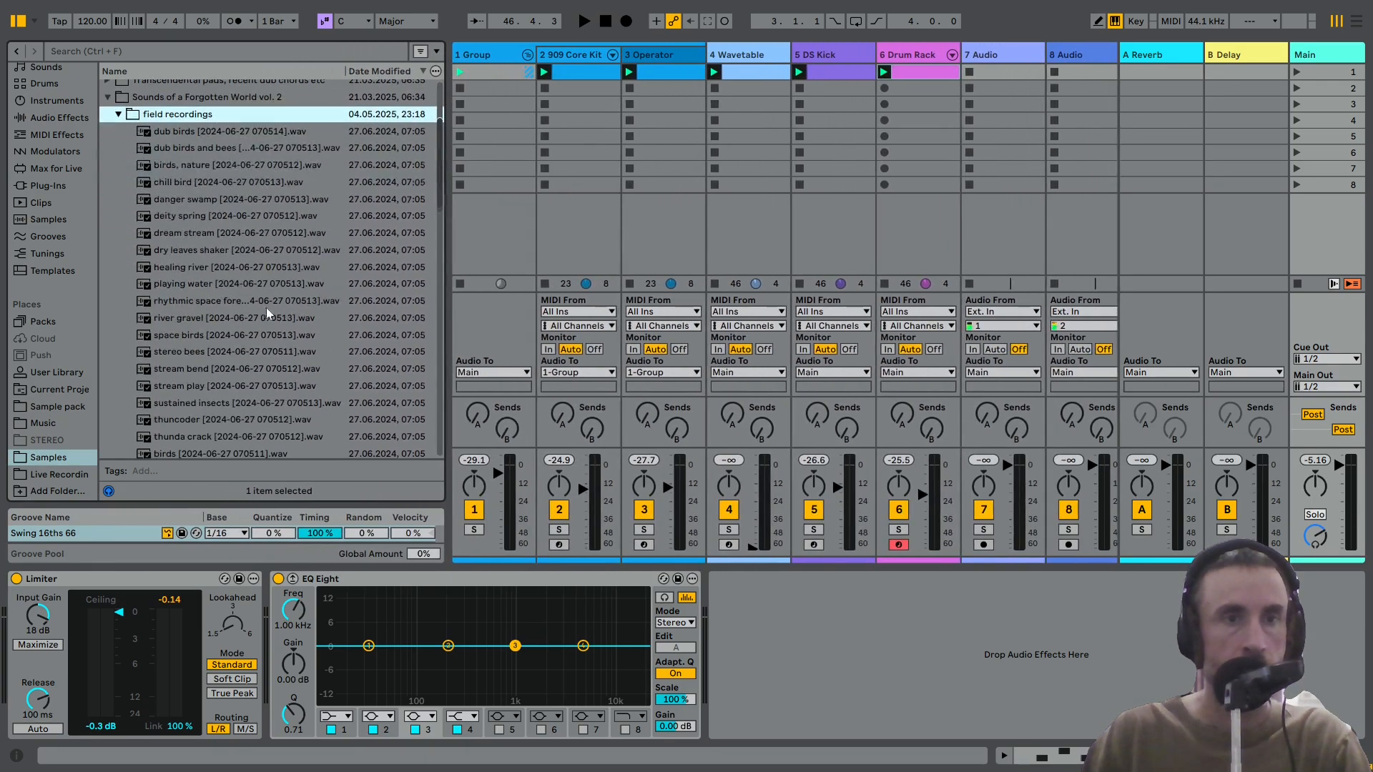
pyautogui.scroll(-7, 198, 381)
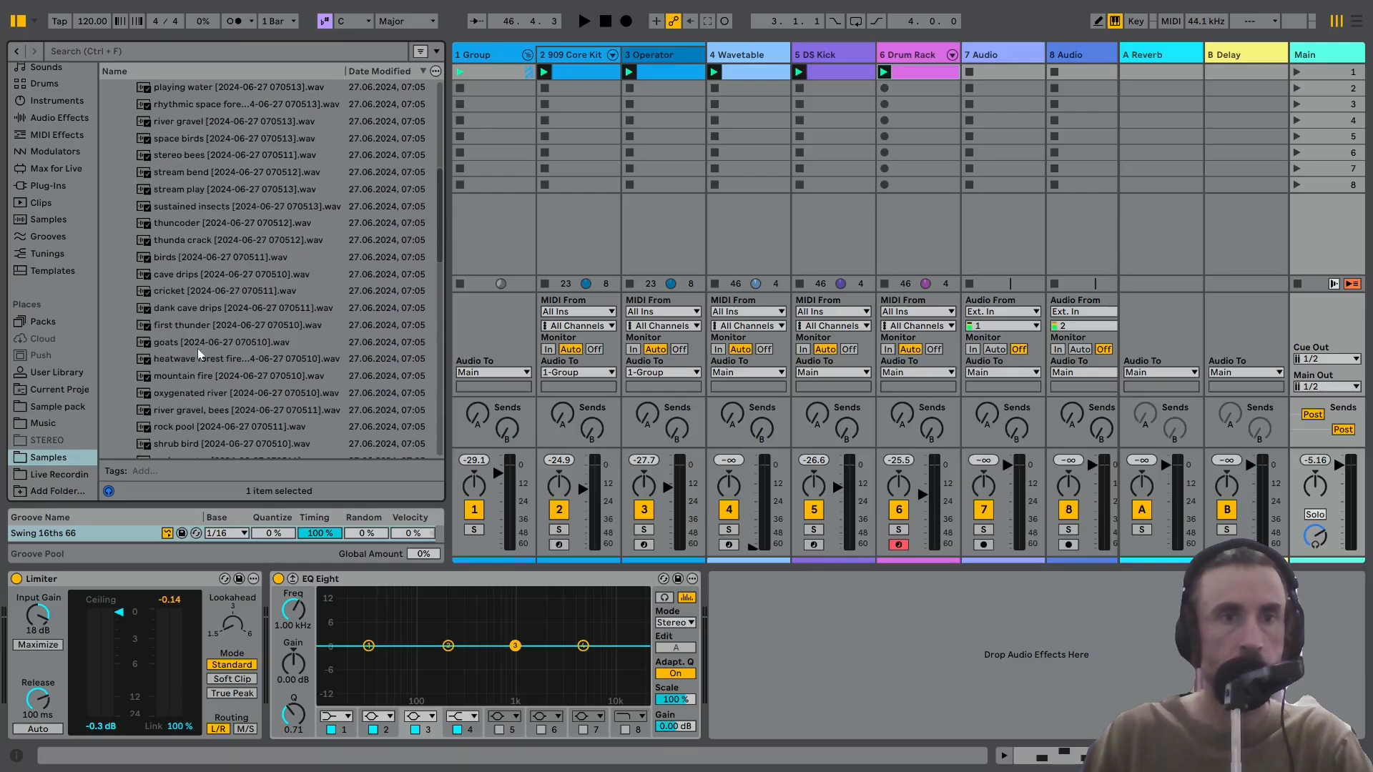
pyautogui.click(190, 387)
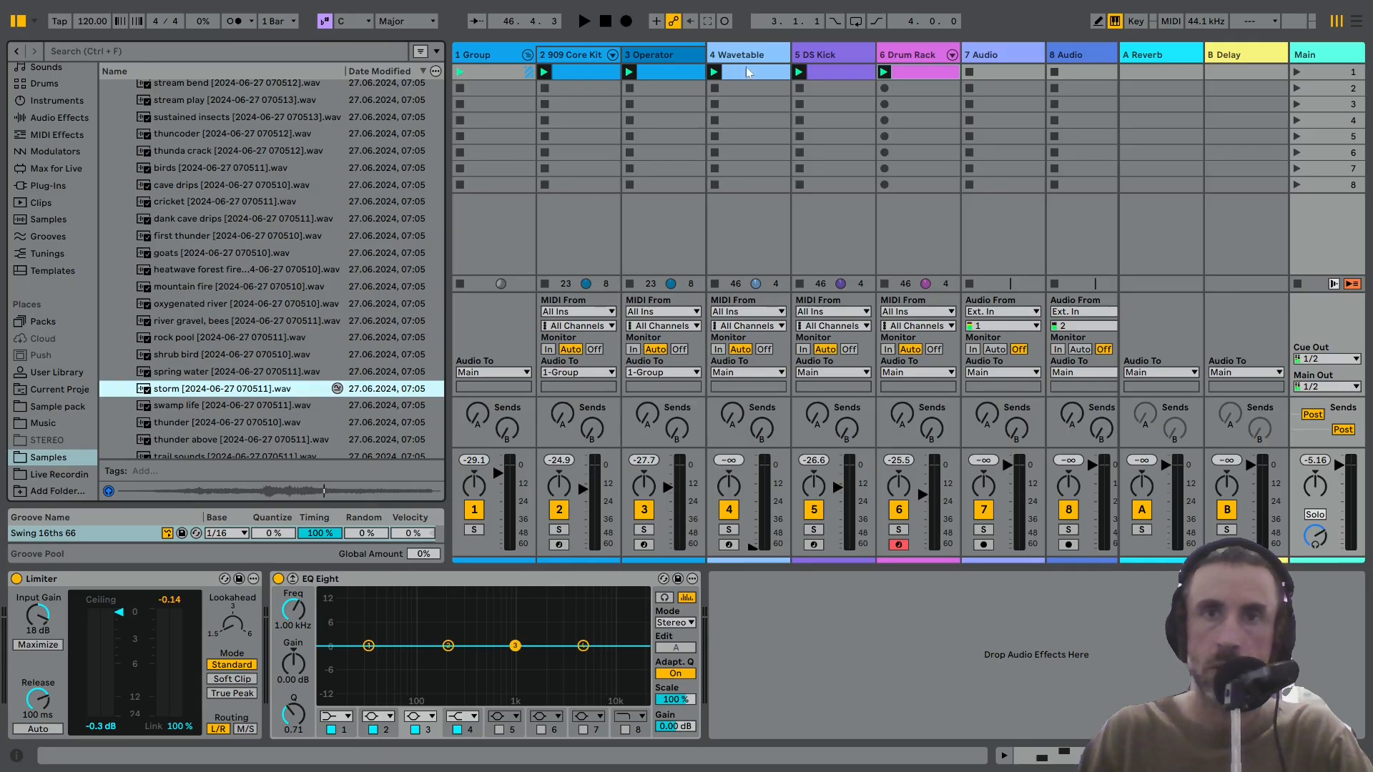
pyautogui.click(820, 54)
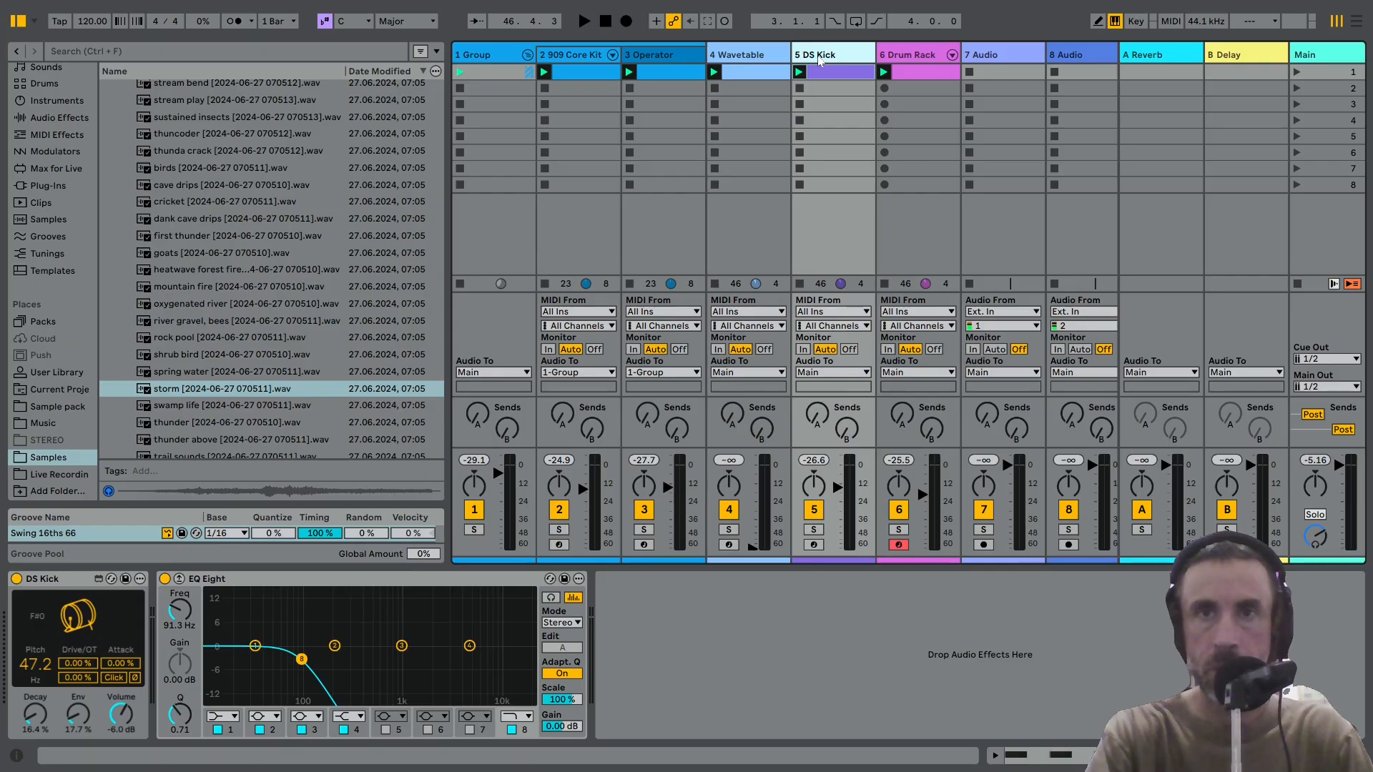
pyautogui.hotkey('ctrl', 'shift', 't')
pyautogui.moveTo(180, 390); pyautogui.dragTo(186, 597)
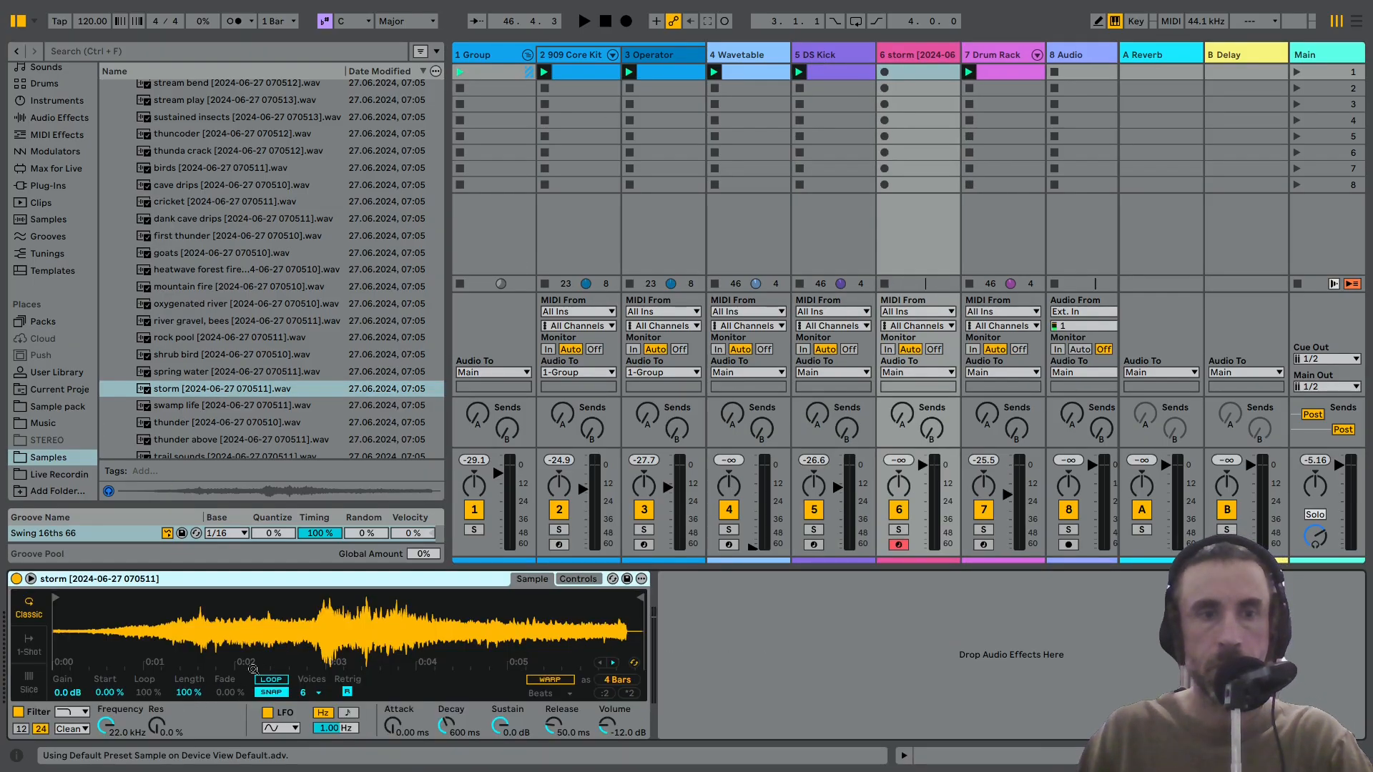
# Start the storm sample just before 0:02, with its length at 18%, loop at 82% and fade at 39.8%.
pyautogui.click(253, 669)
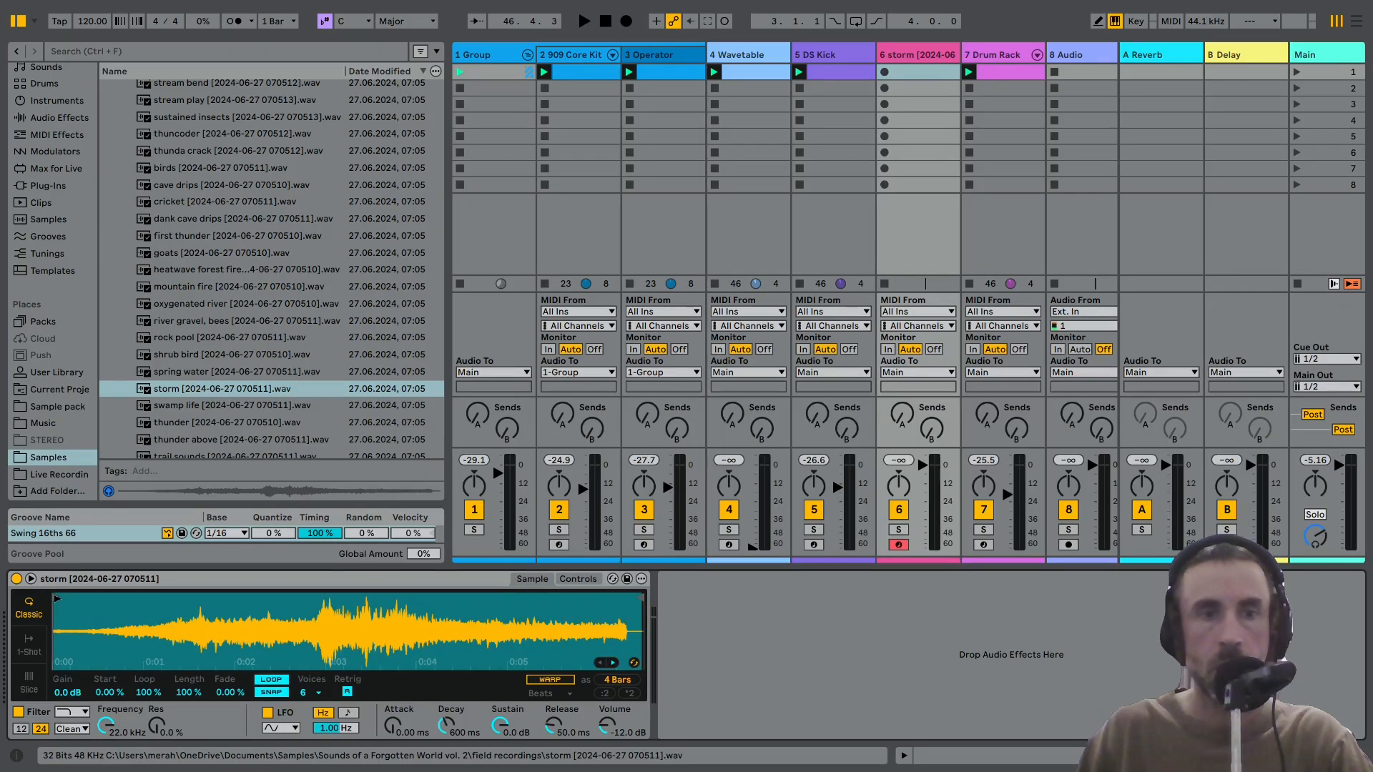
pyautogui.moveTo(57, 599); pyautogui.dragTo(216, 585)
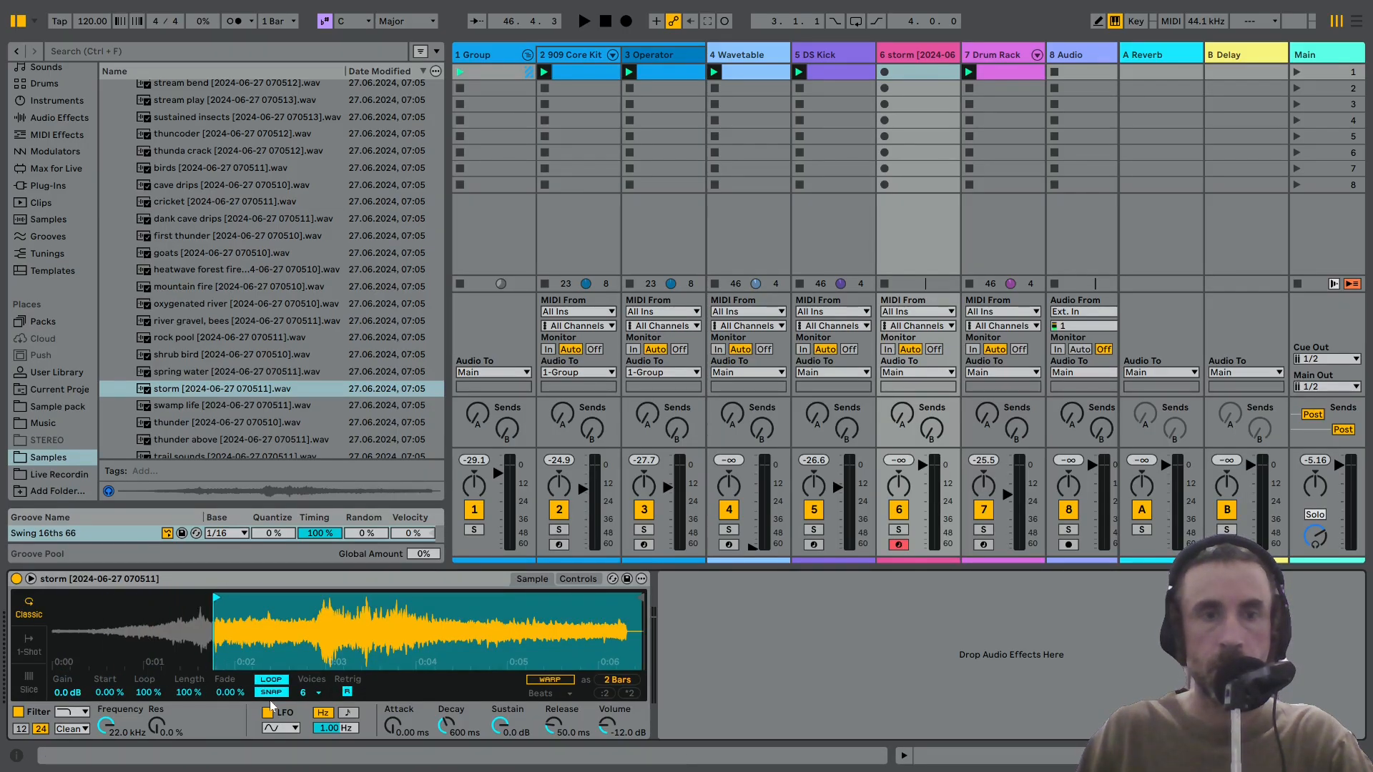
pyautogui.moveTo(184, 693); pyautogui.dragTo(185, 743)
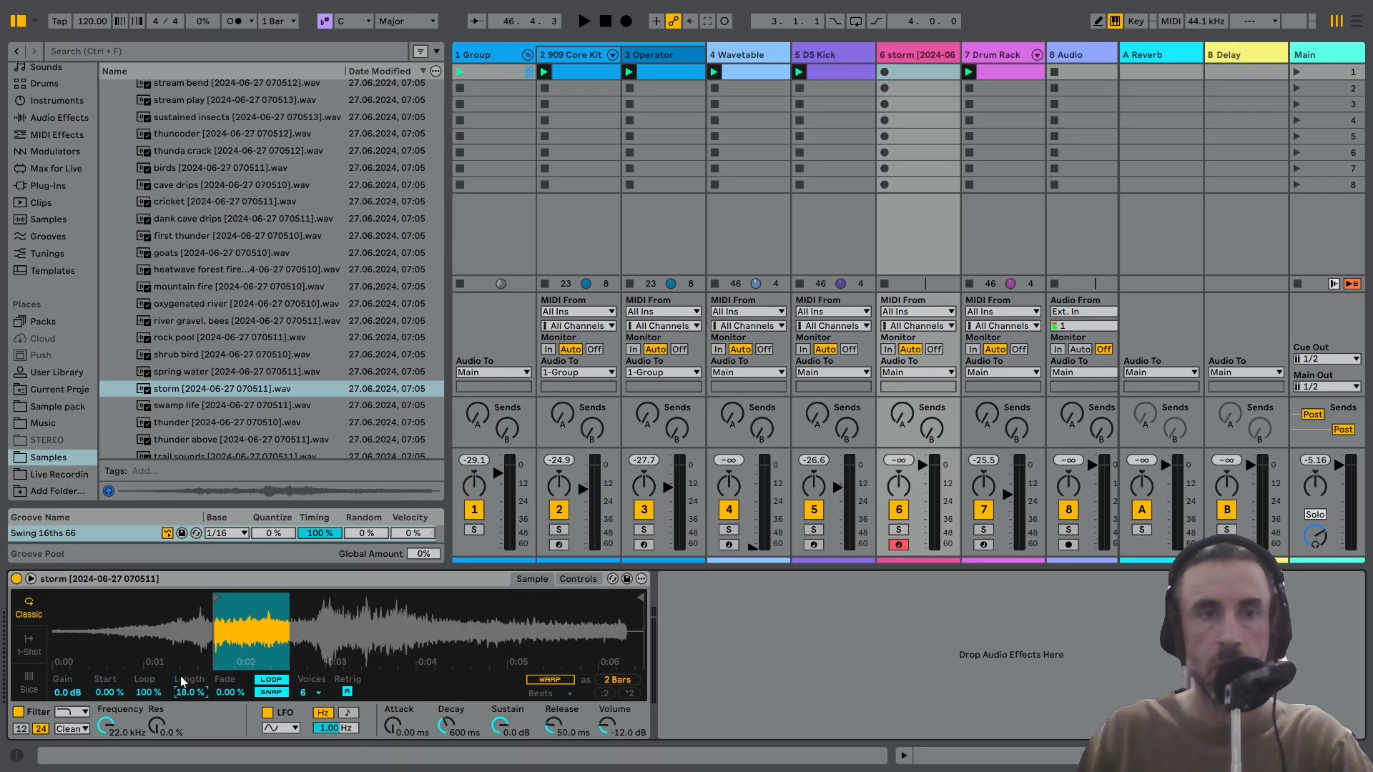
pyautogui.moveTo(141, 697); pyautogui.dragTo(141, 709)
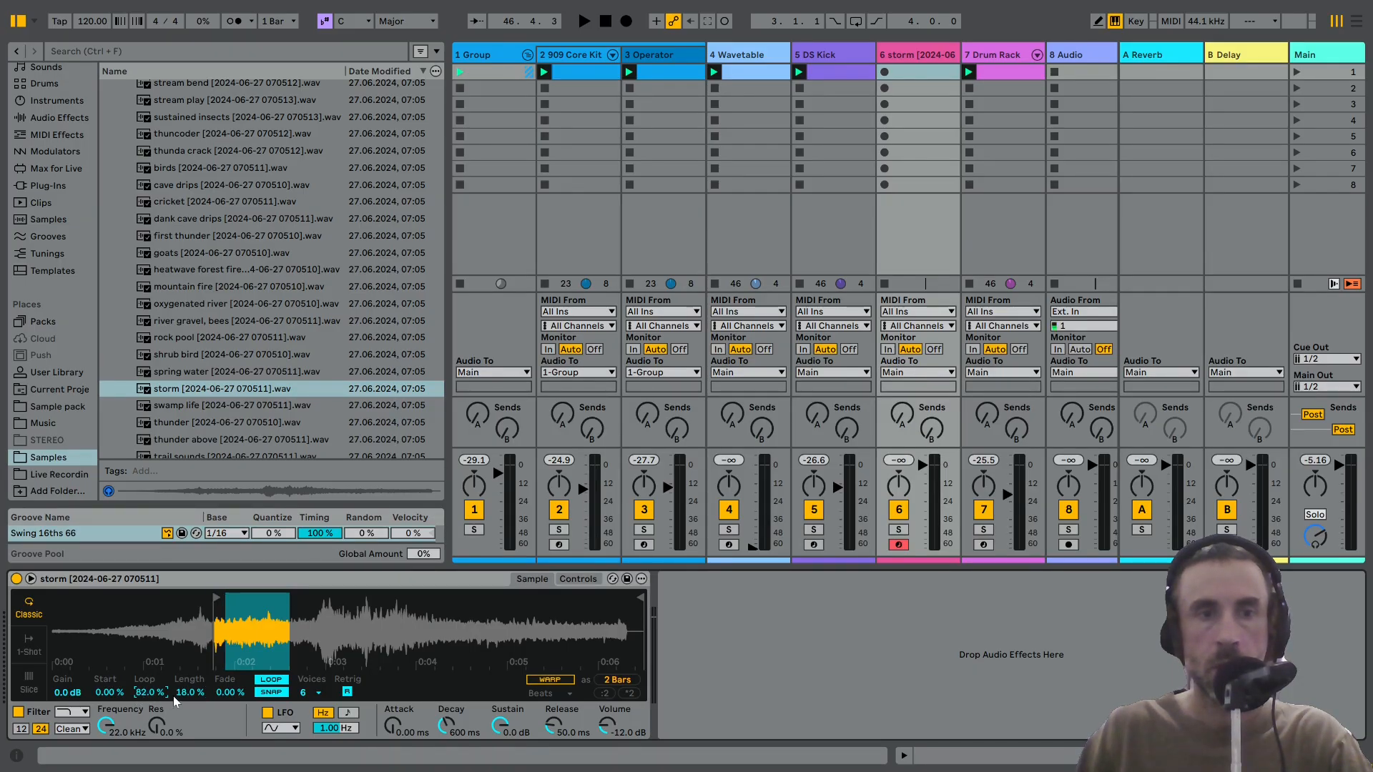
pyautogui.moveTo(229, 692); pyautogui.dragTo(230, 668)
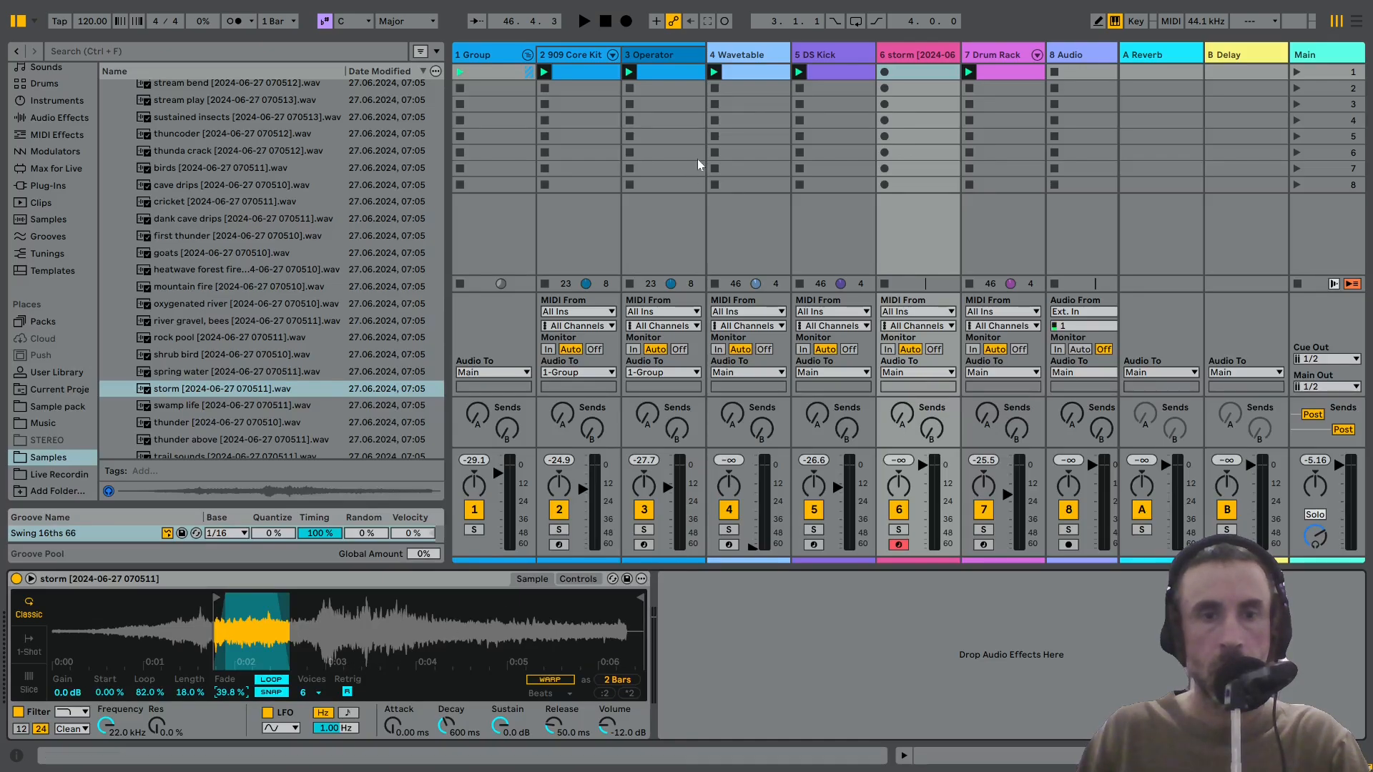
# Create a clip in the storm track's first slot with a one-bar C3 note and duplicate its loop out to eight bars.
pyautogui.doubleClick(907, 71)
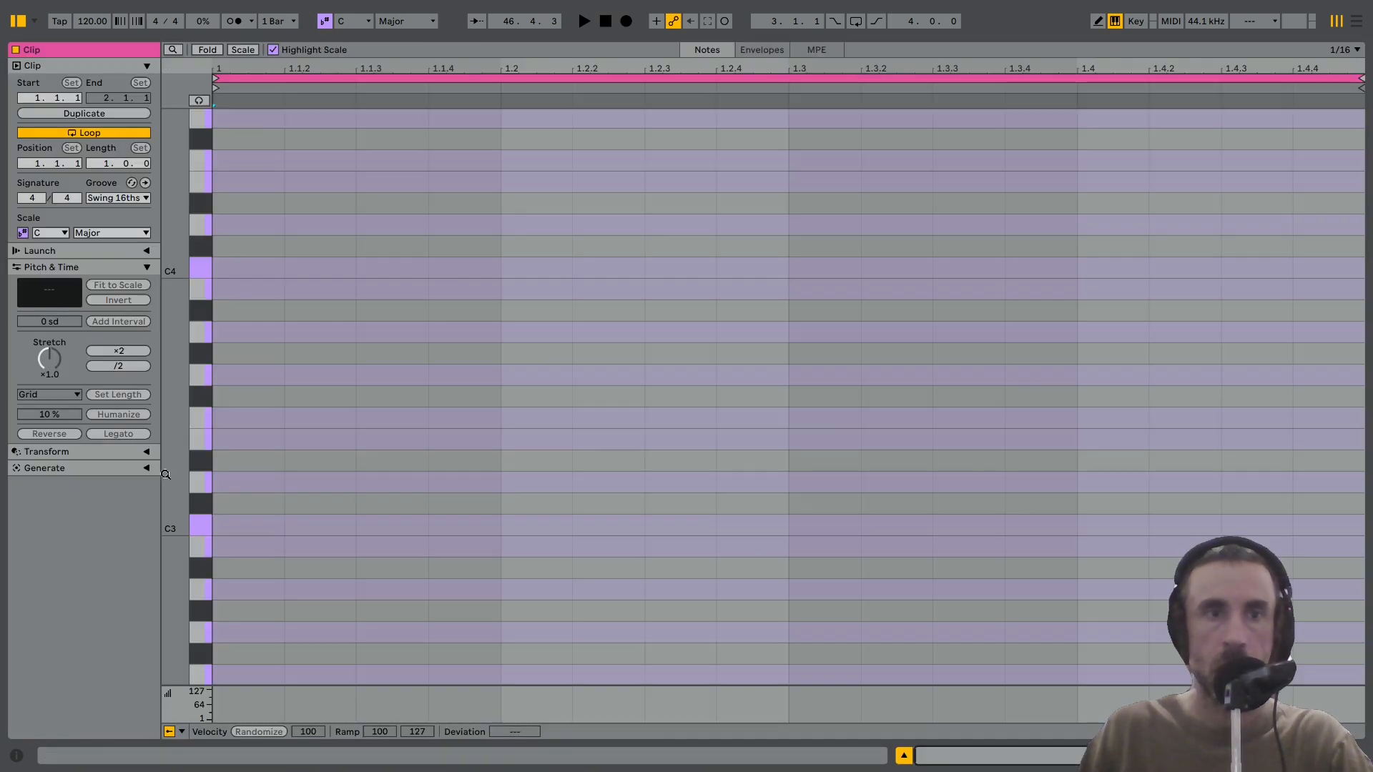
pyautogui.doubleClick(258, 528)
pyautogui.moveTo(281, 529); pyautogui.dragTo(1362, 528)
pyautogui.click(765, 81)
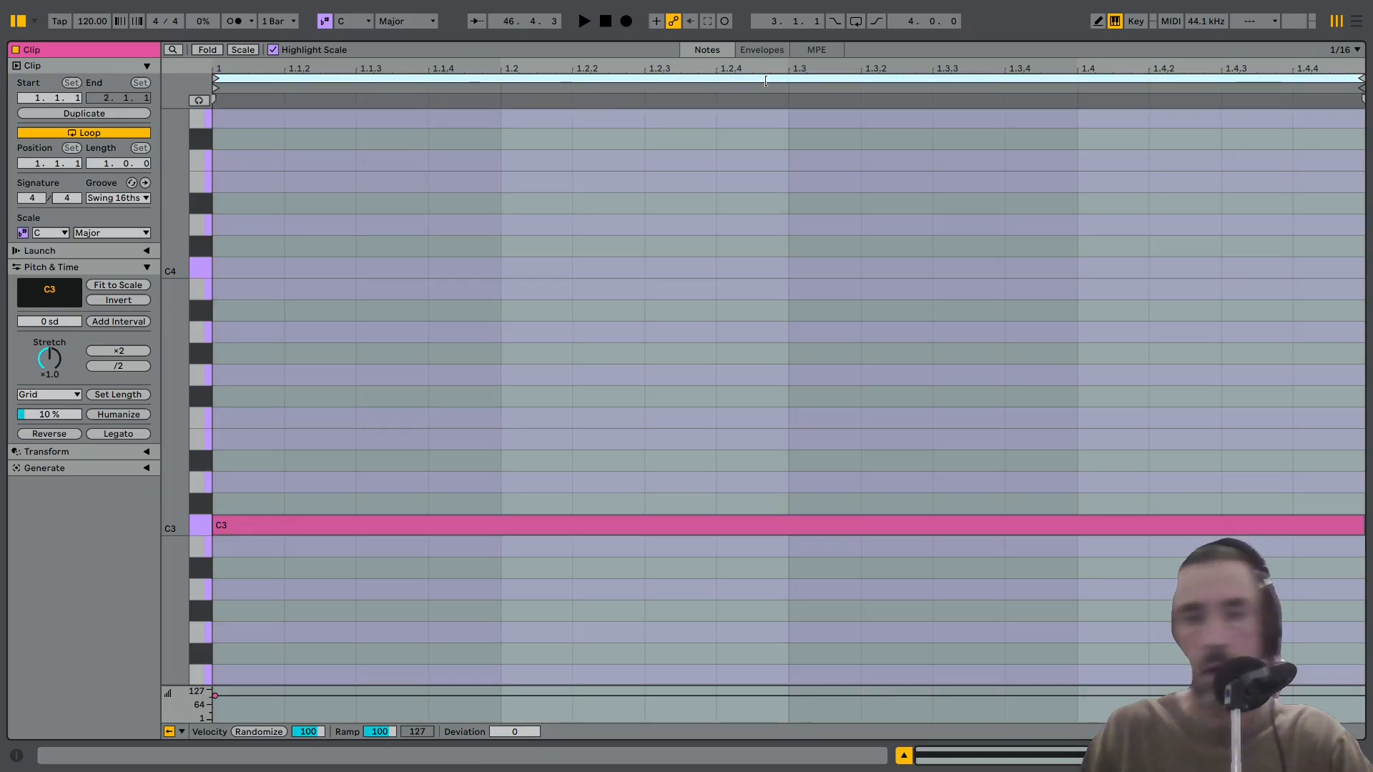
pyautogui.hotkey('ctrl', 'd')
pyautogui.hotkey('ctrl', 'd')
pyautogui.hotkey('ctrl', 'd')
# Extend the first C3 note to three bars, loop the clip around it, and return to the session overview.
pyautogui.moveTo(491, 615); pyautogui.dragTo(438, 586)
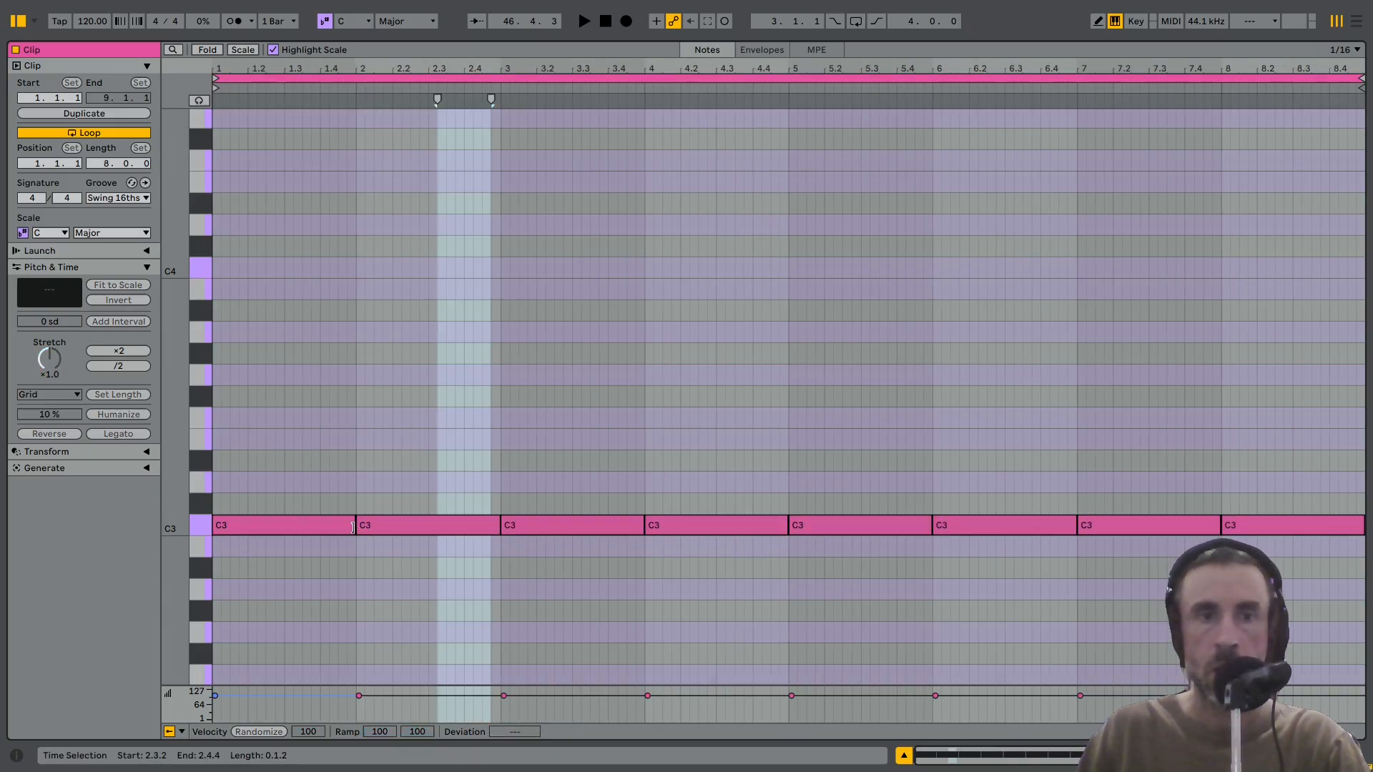
pyautogui.moveTo(354, 531); pyautogui.dragTo(640, 527)
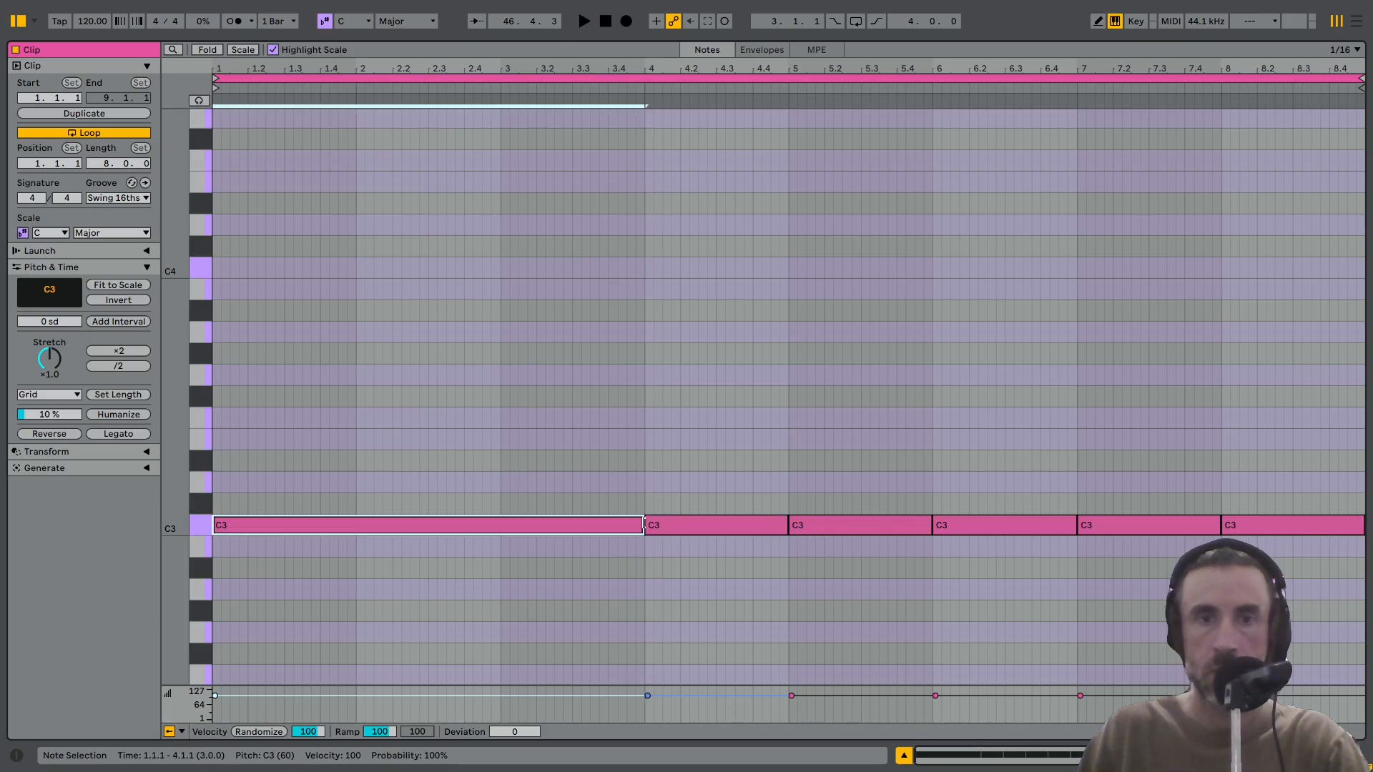
pyautogui.hotkey('ctrl', 'k')
pyautogui.hotkey('ctrl', 'l')
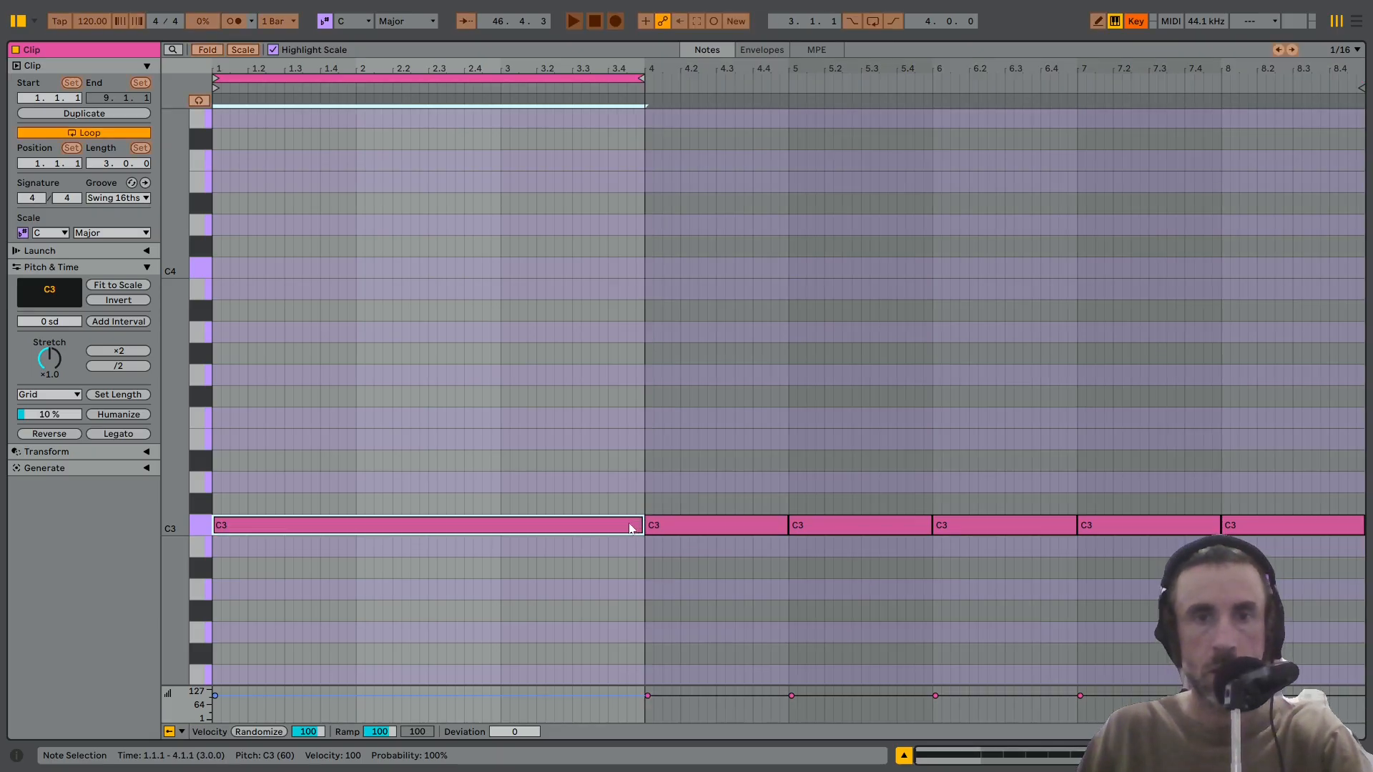
pyautogui.press('Tab')
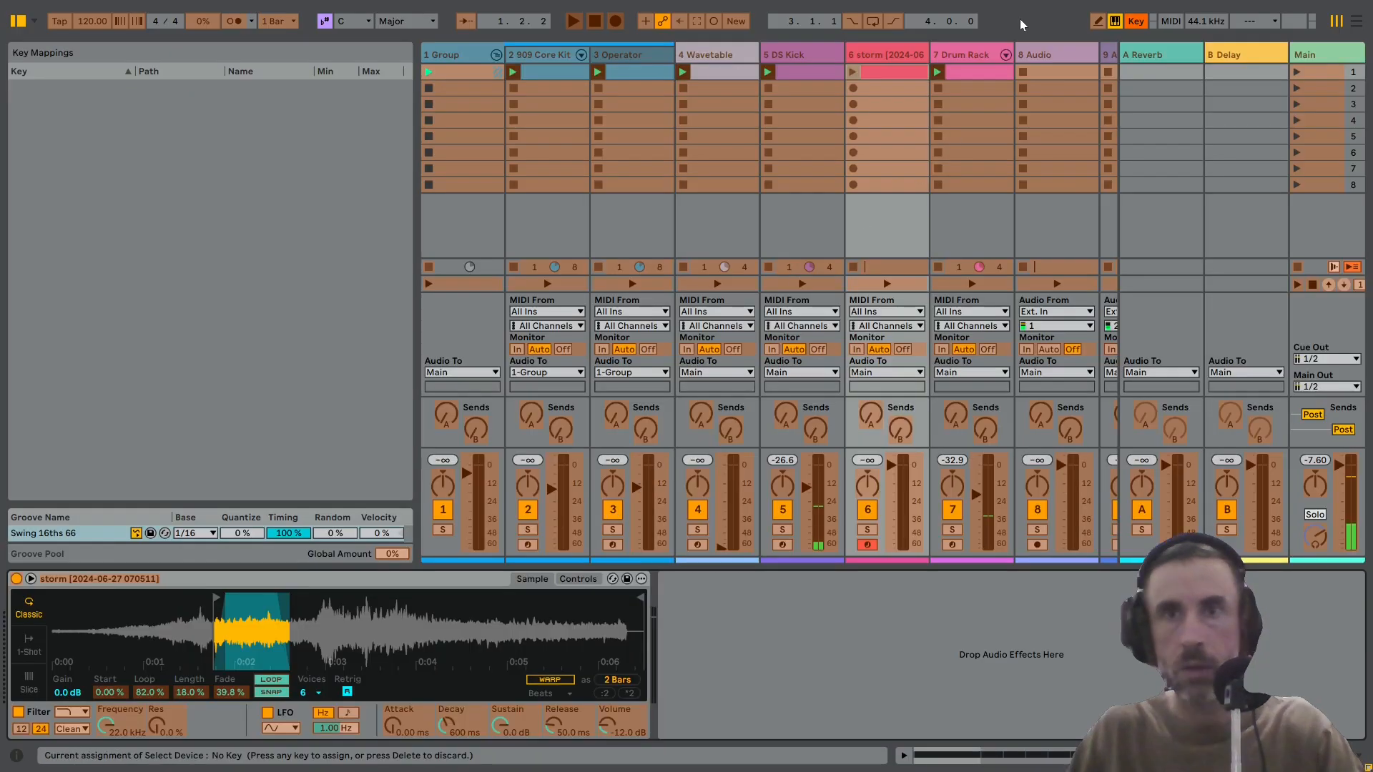
pyautogui.click(1139, 23)
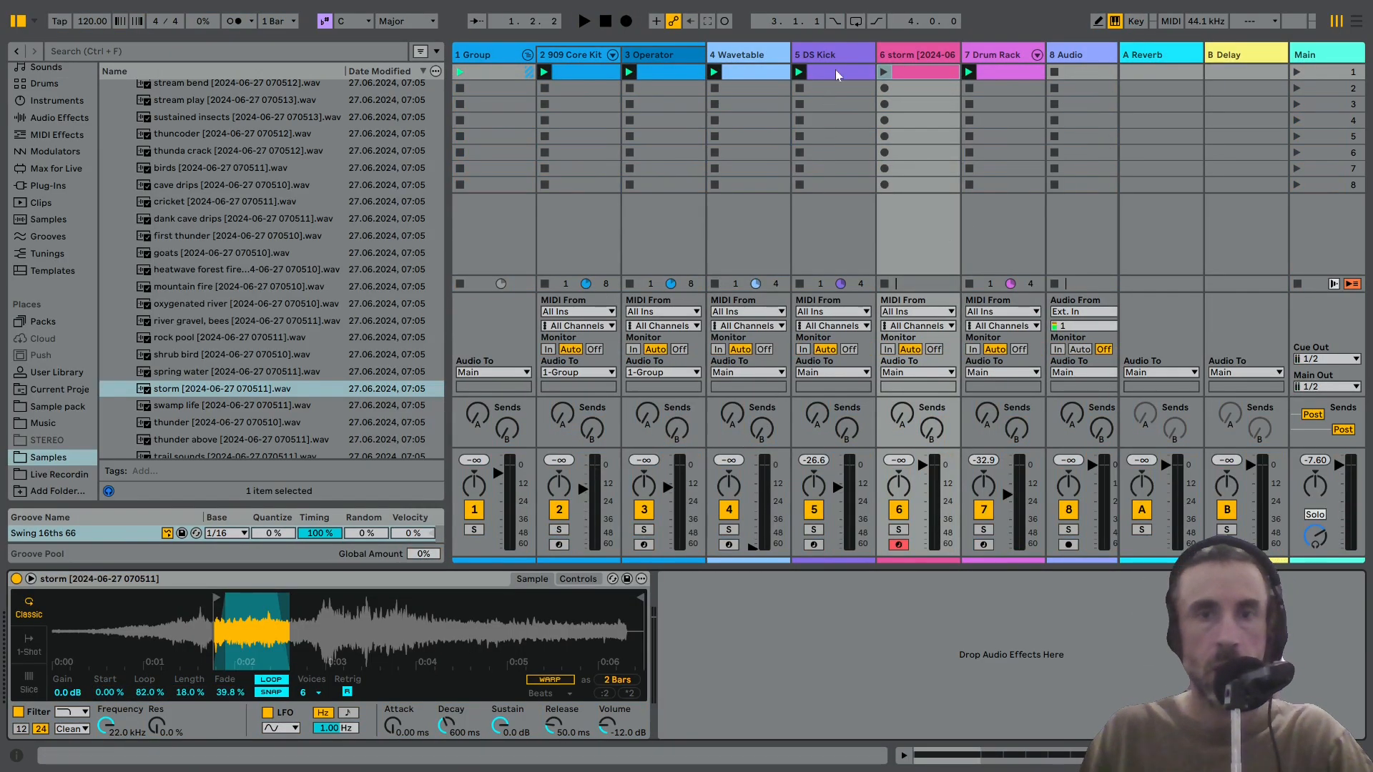
# Launch the storm clip with the groove and lower the storm track's volume to -35.9 dB.
pyautogui.click(884, 71)
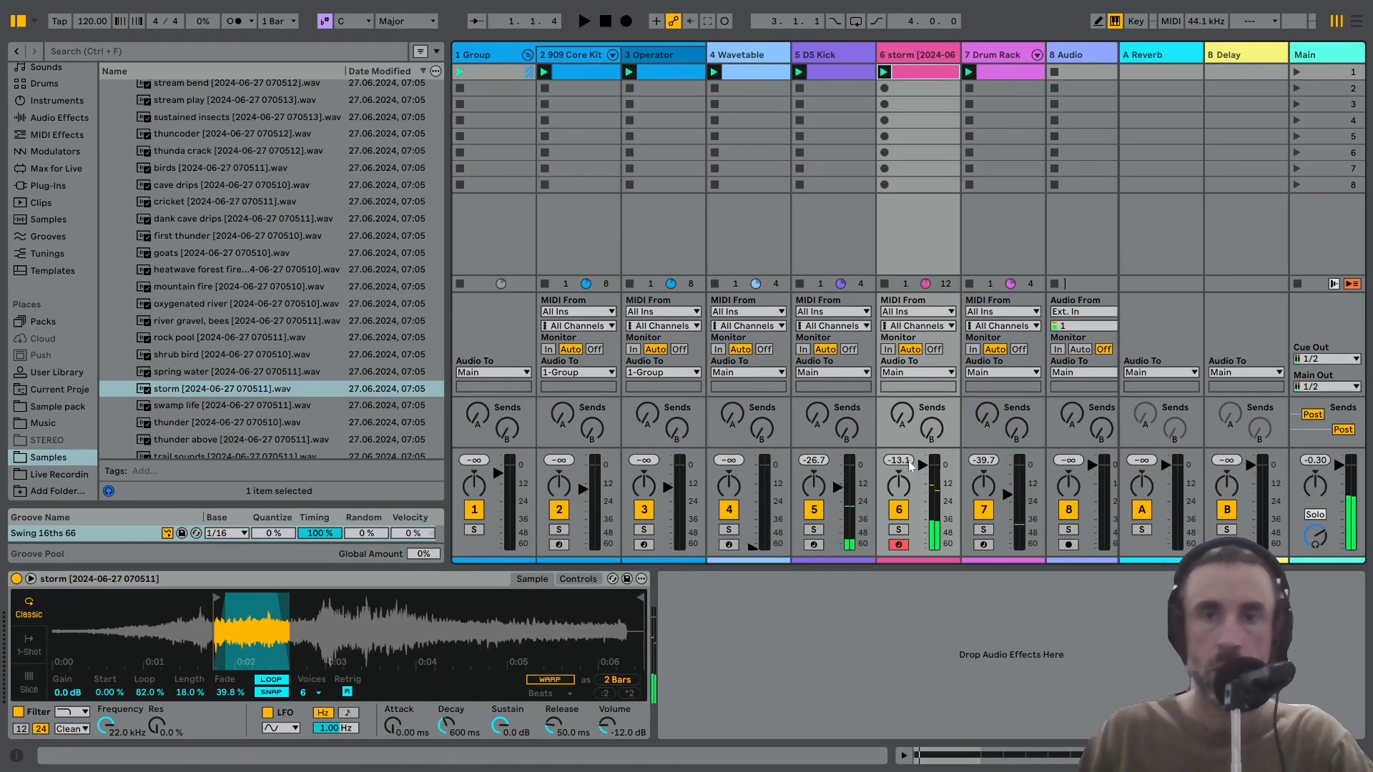
pyautogui.moveTo(922, 465); pyautogui.dragTo(923, 517)
pyautogui.press('space')
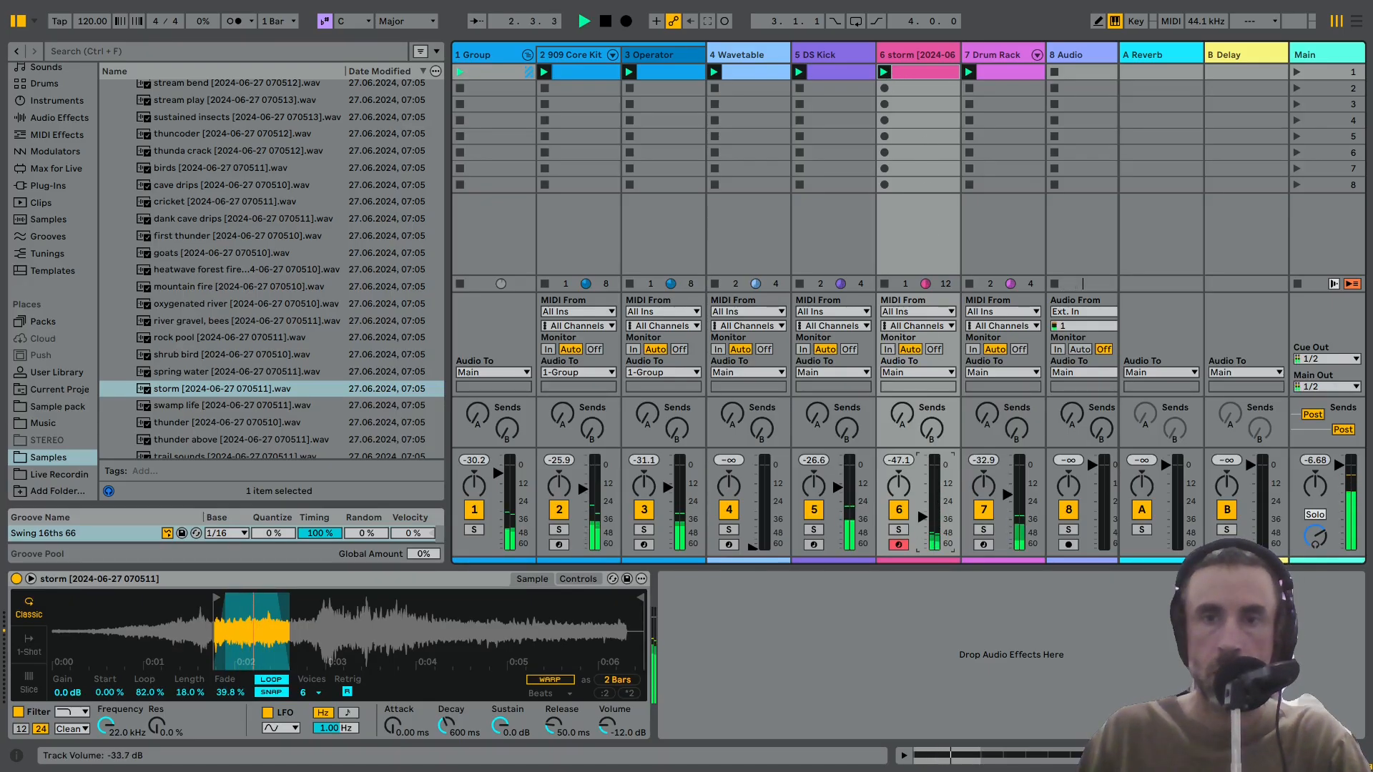
pyautogui.moveTo(923, 517); pyautogui.dragTo(920, 520)
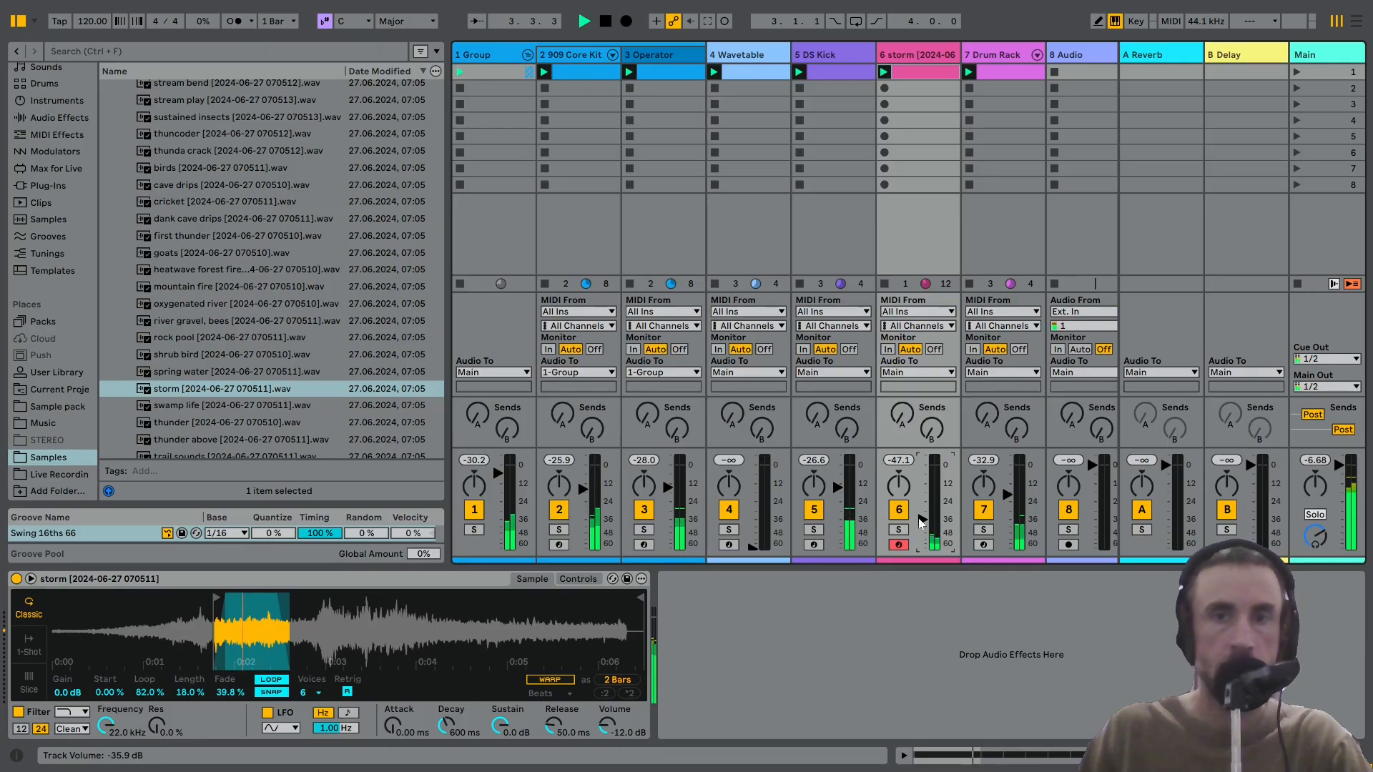
# Find EQ Eight among the audio effects and load it on the storm track.
pyautogui.click(48, 118)
pyautogui.scroll(5, 146, 297)
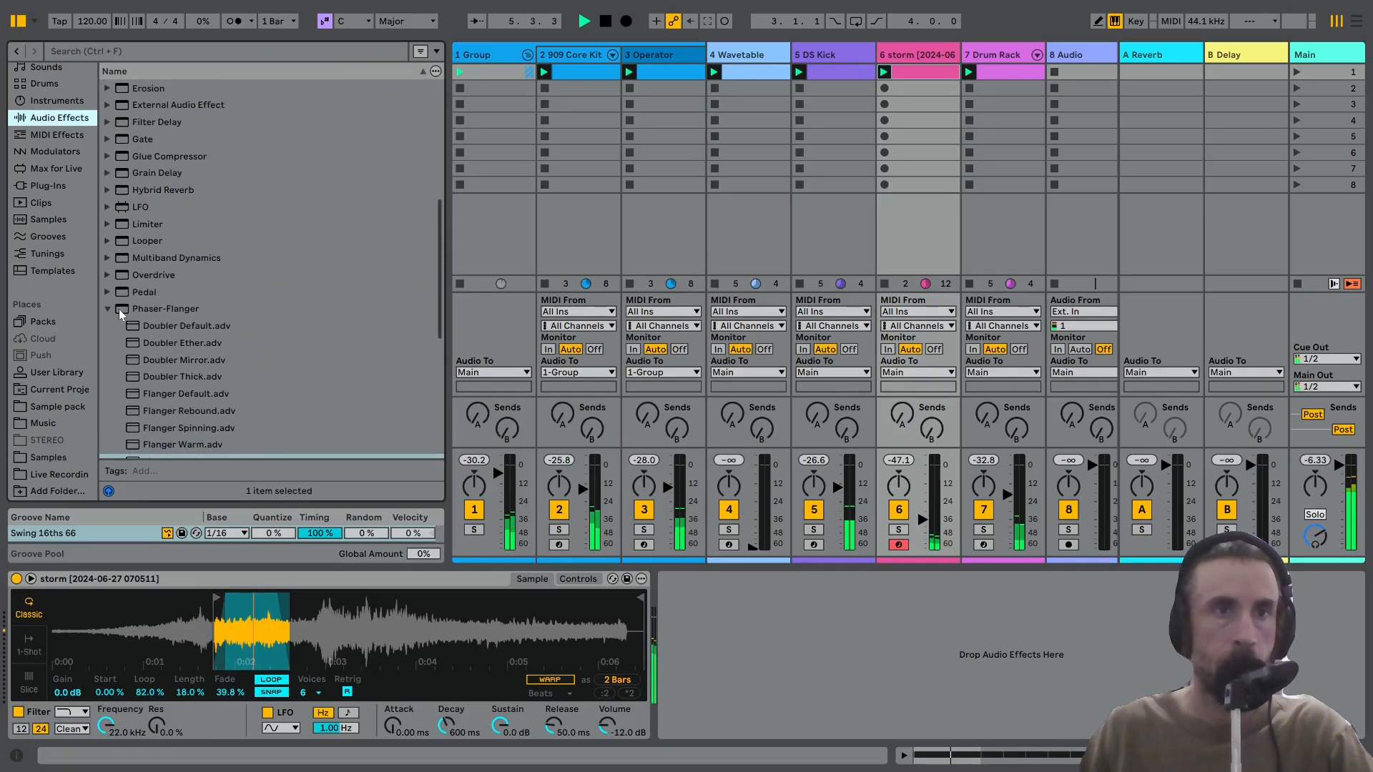
pyautogui.click(107, 309)
pyautogui.scroll(5, 140, 316)
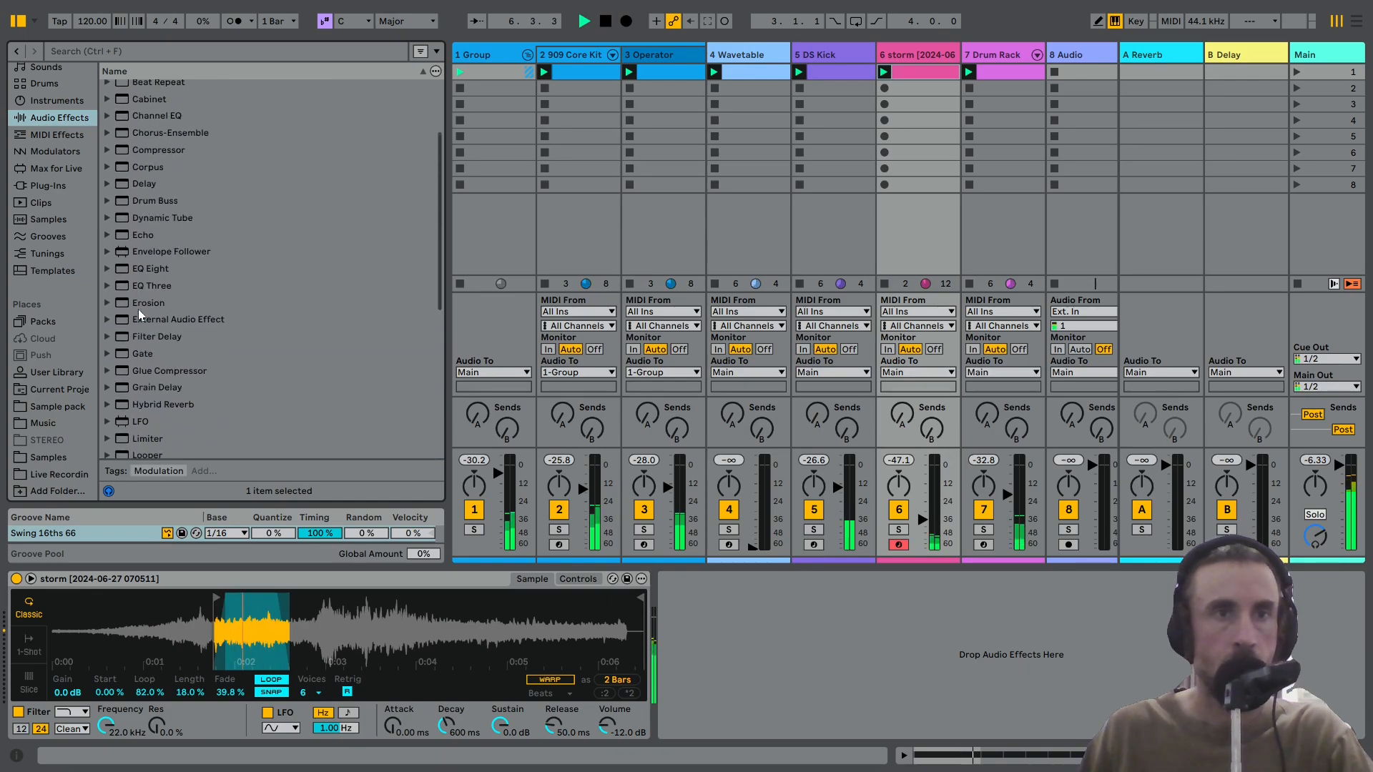
pyautogui.doubleClick(141, 270)
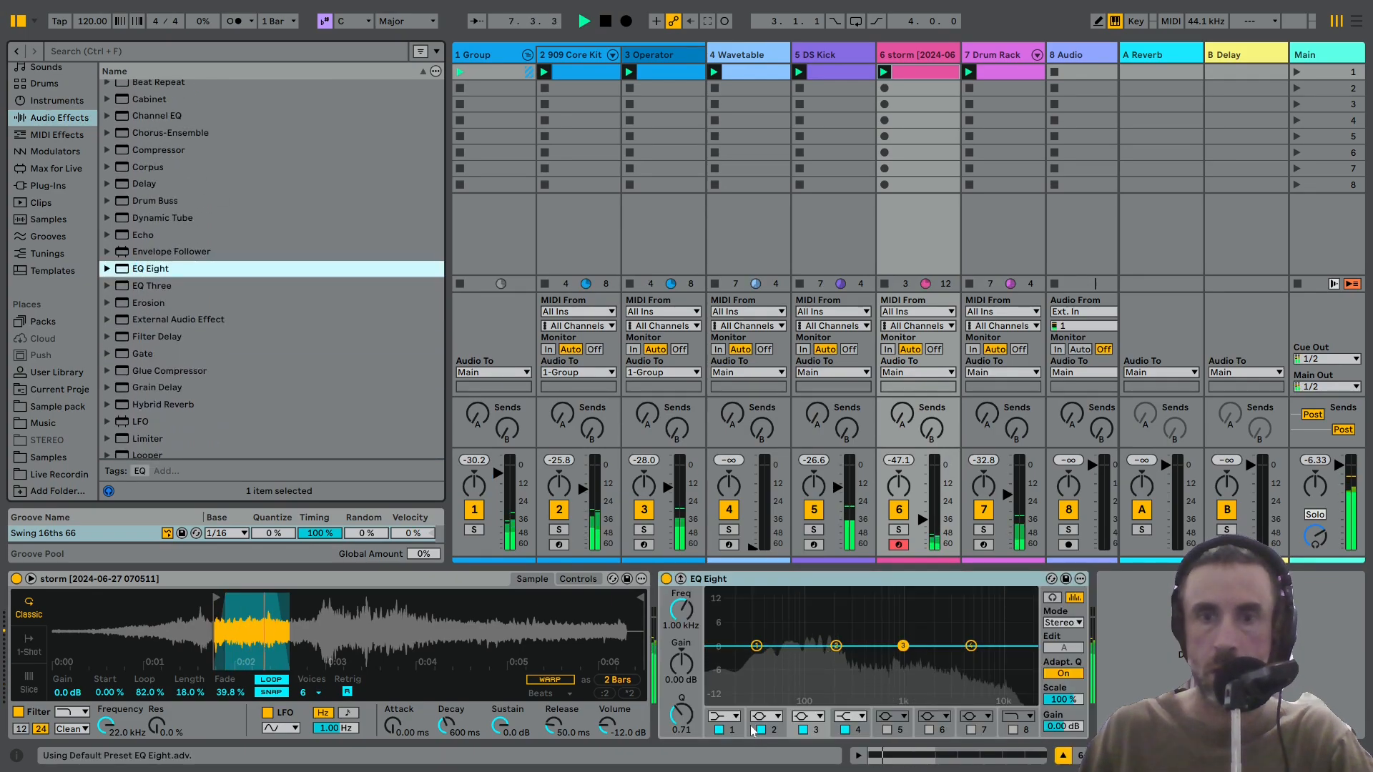
# Make band 1 of the storm track's EQ Eight a low-cut filter at 511 Hz and stop playback.
pyautogui.click(722, 724)
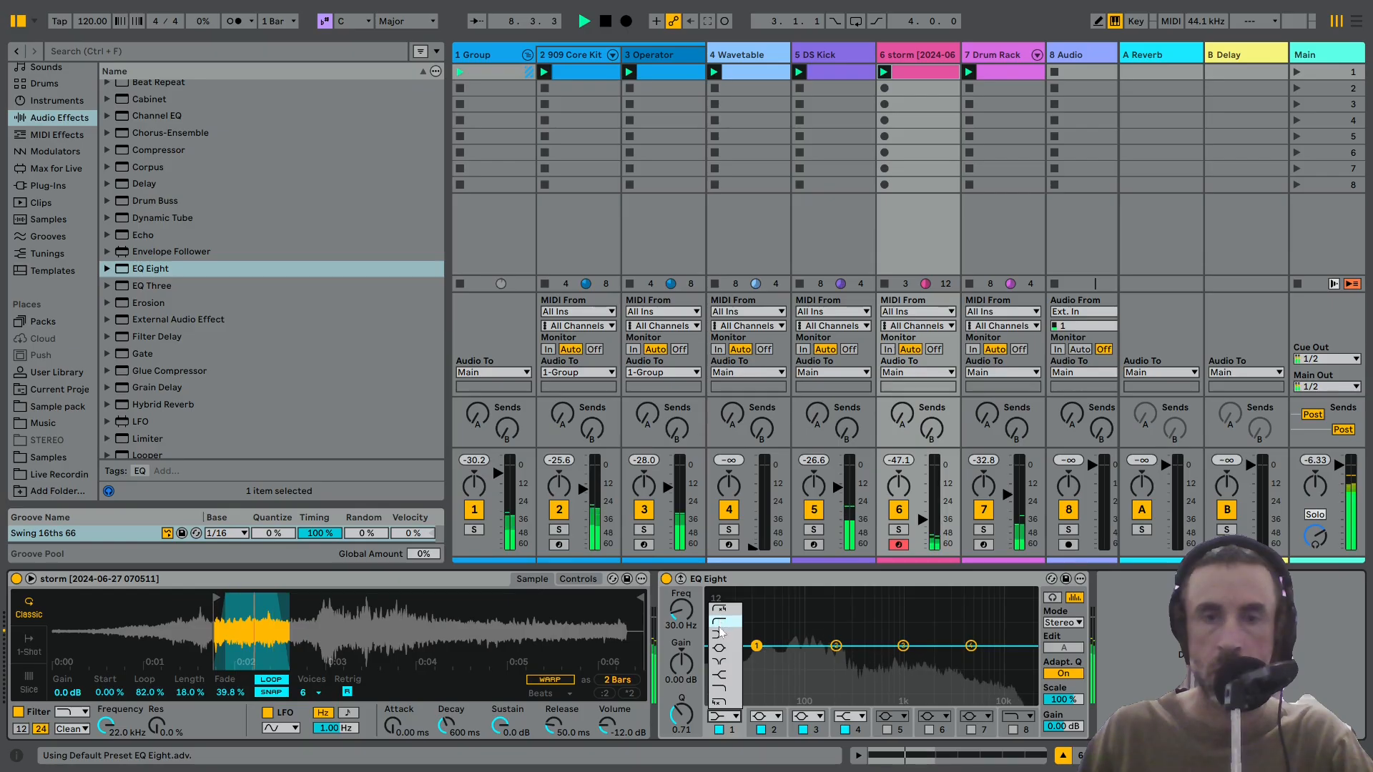
pyautogui.click(721, 632)
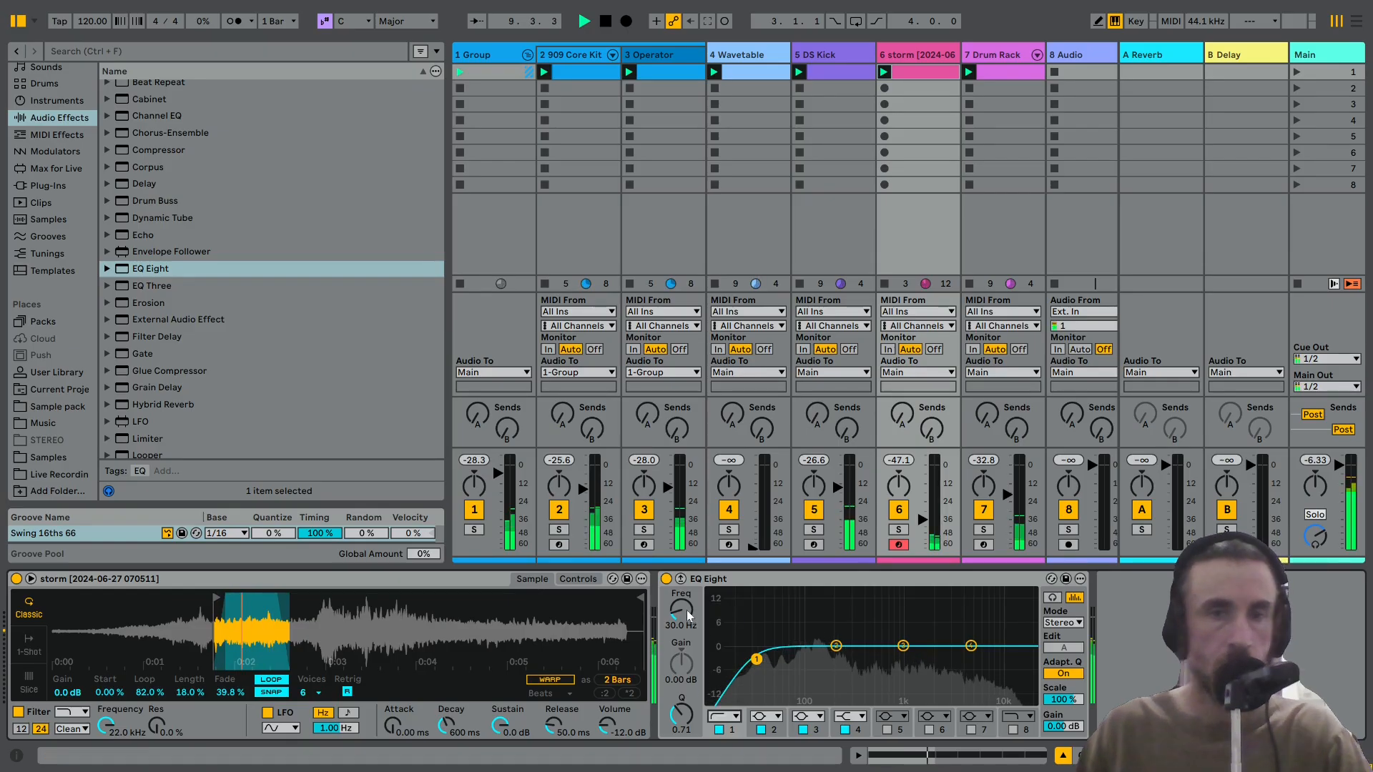
pyautogui.moveTo(689, 615); pyautogui.dragTo(688, 572)
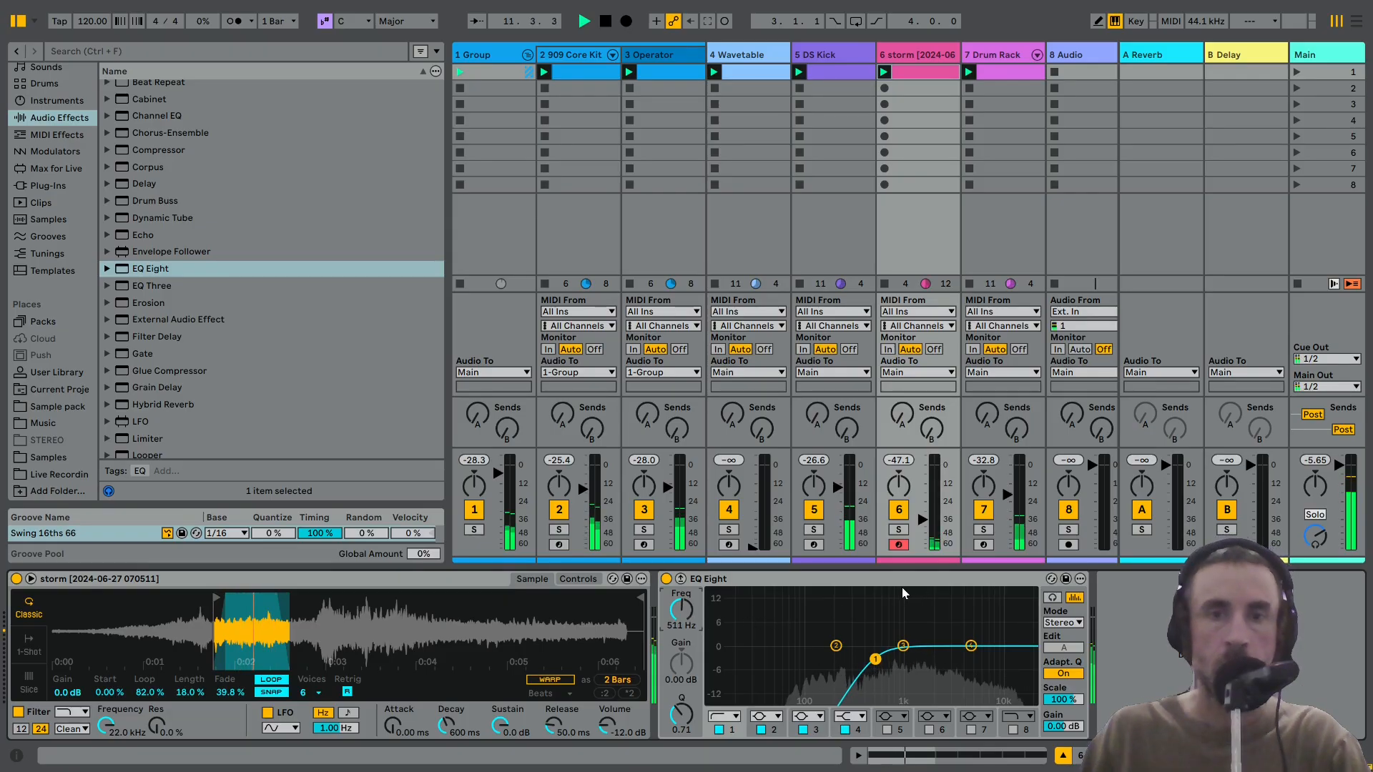
pyautogui.press('space')
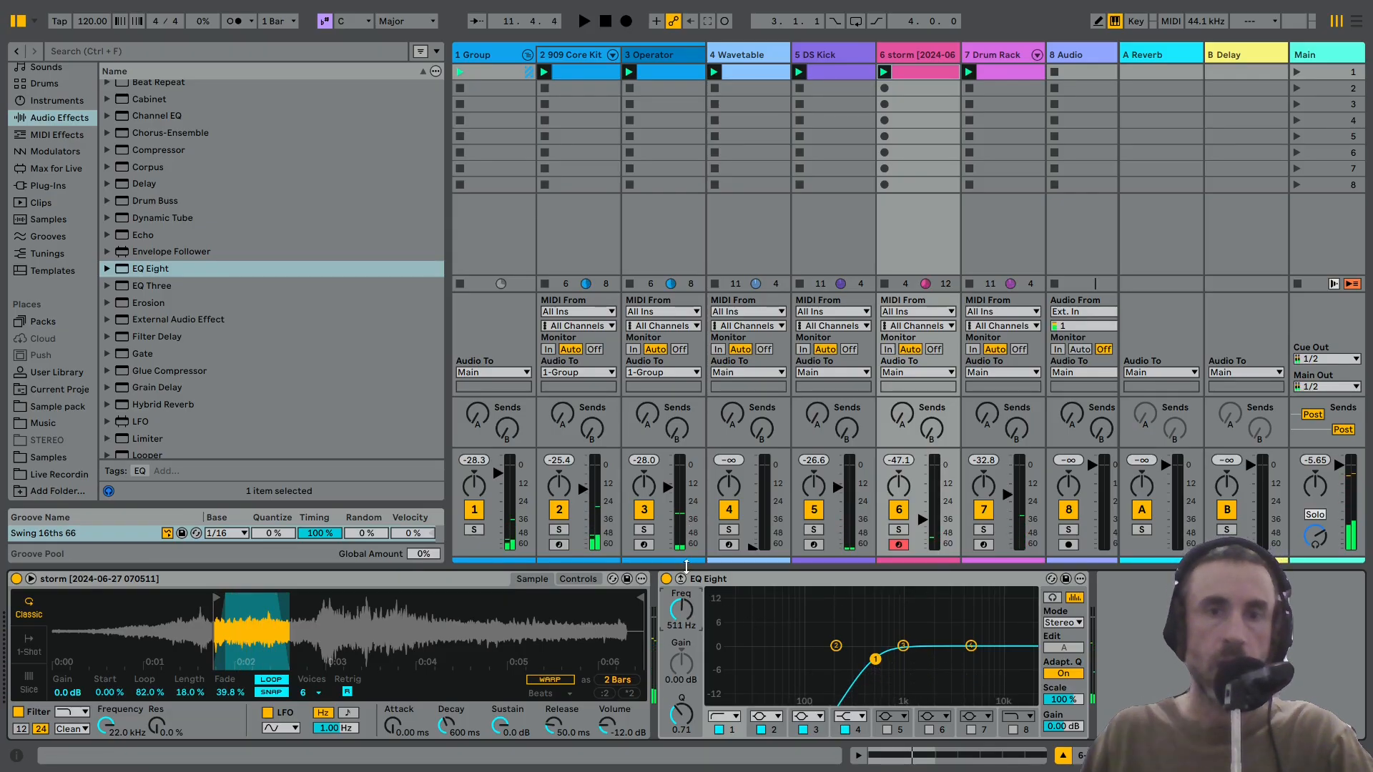
# Review the 909 Core Kit clip and the effect chains on the 909 Core Kit and Operator tracks.
pyautogui.doubleClick(581, 70)
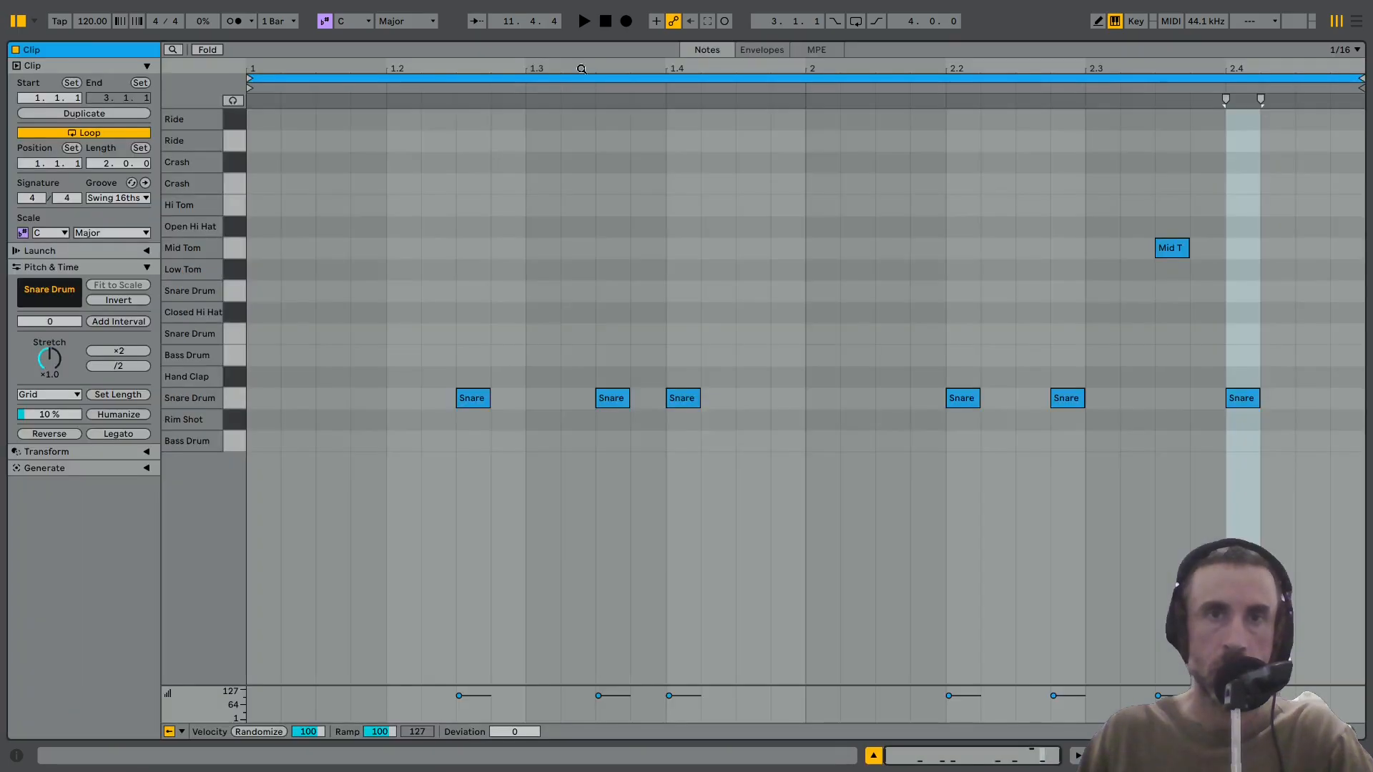
pyautogui.hotkey('shift', 'Tab')
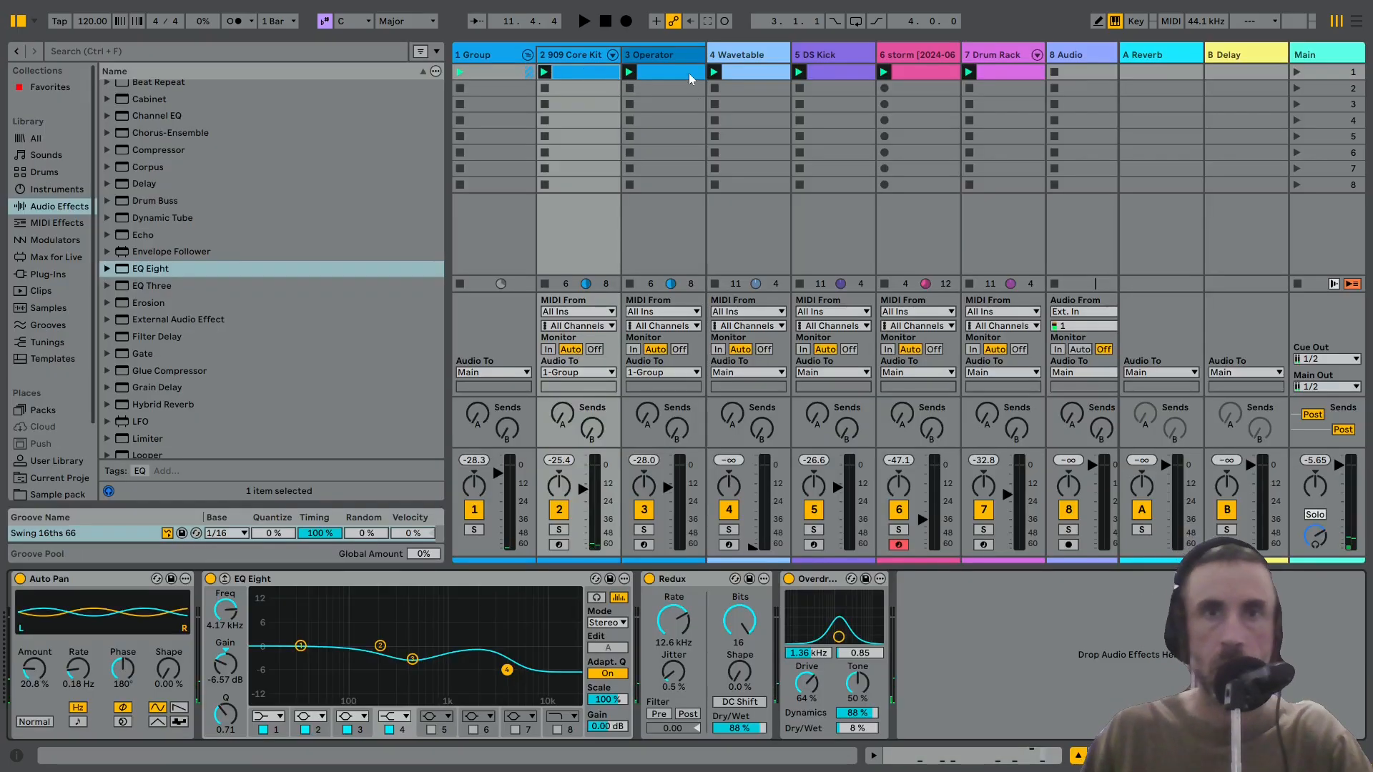
pyautogui.doubleClick(688, 72)
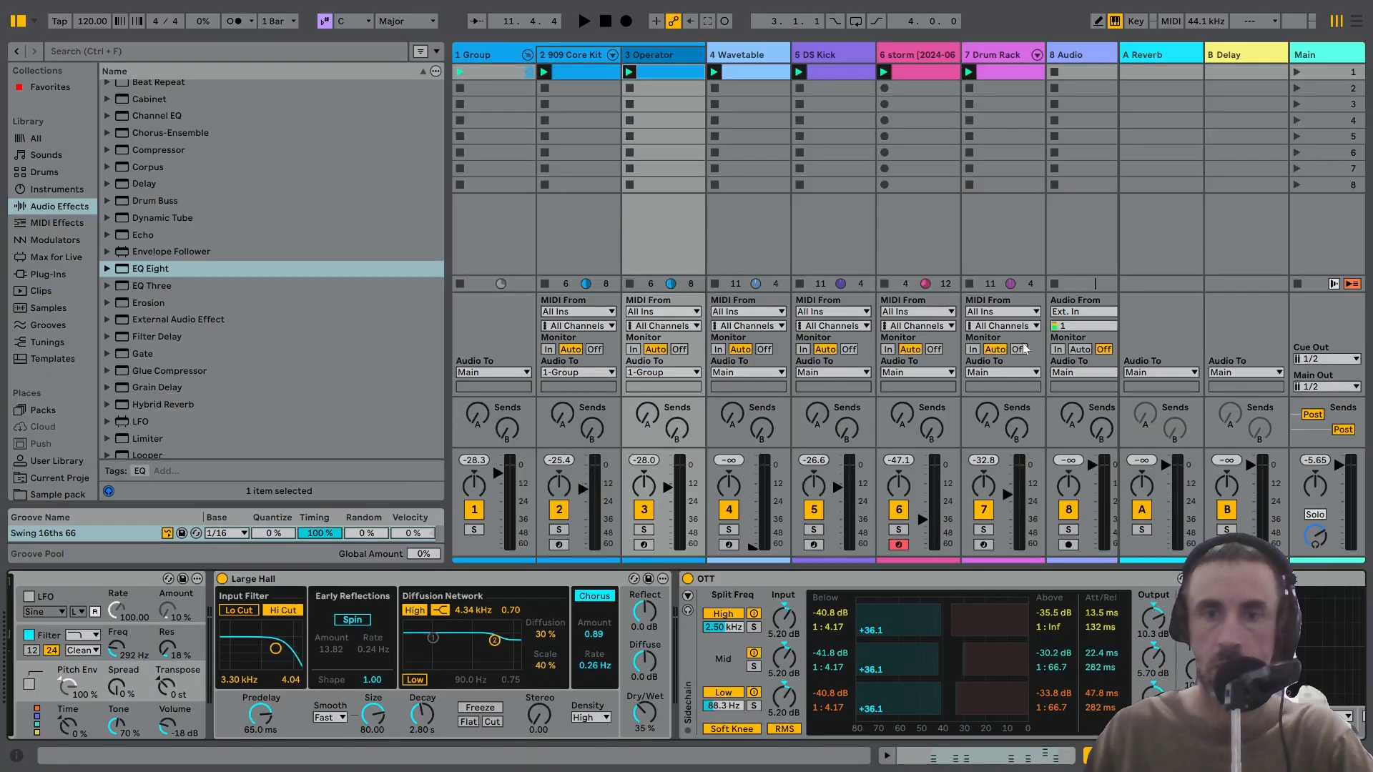
pyautogui.hscroll(5, 686, 654)
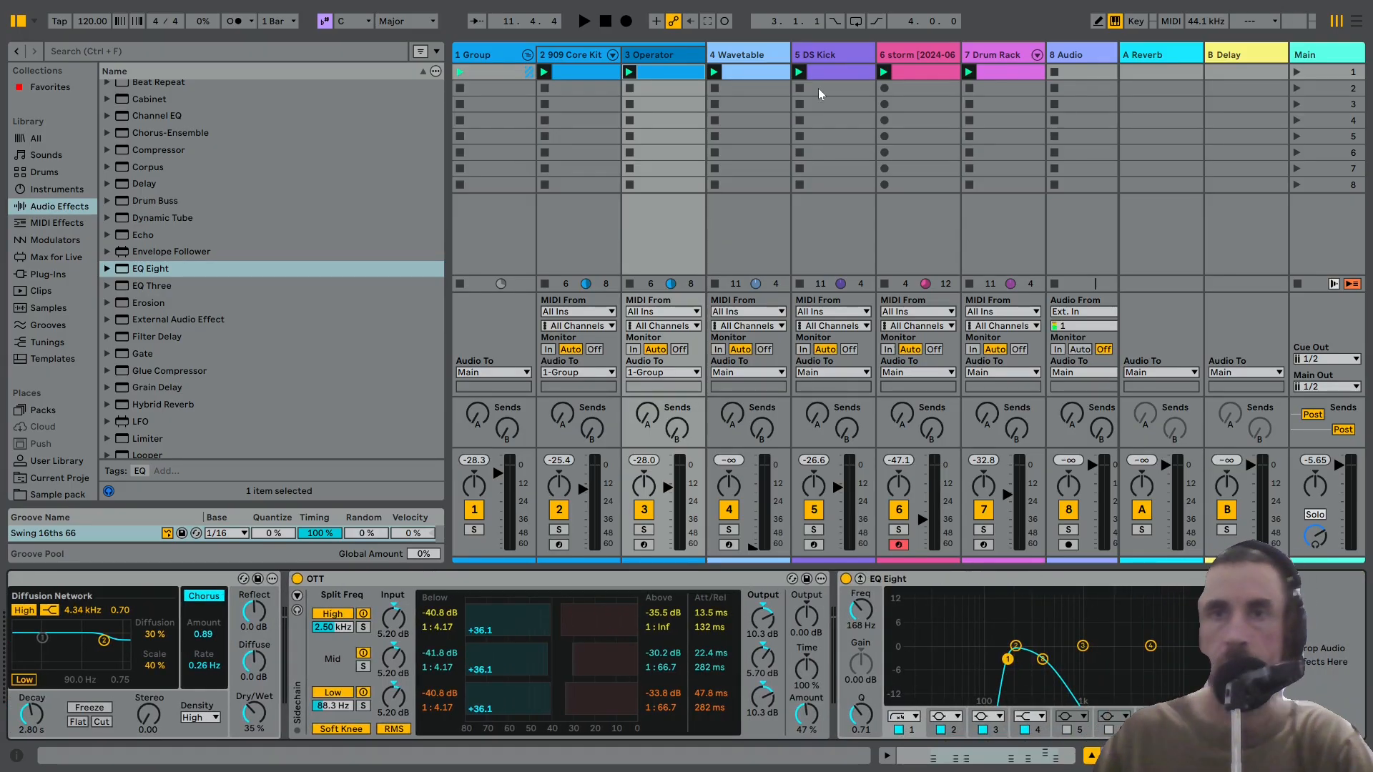
# Boost band 3 of the storm track's EQ Eight by 11.3 dB at 3.49 kHz during playback and slightly lower the track's volume.
pyautogui.click(905, 51)
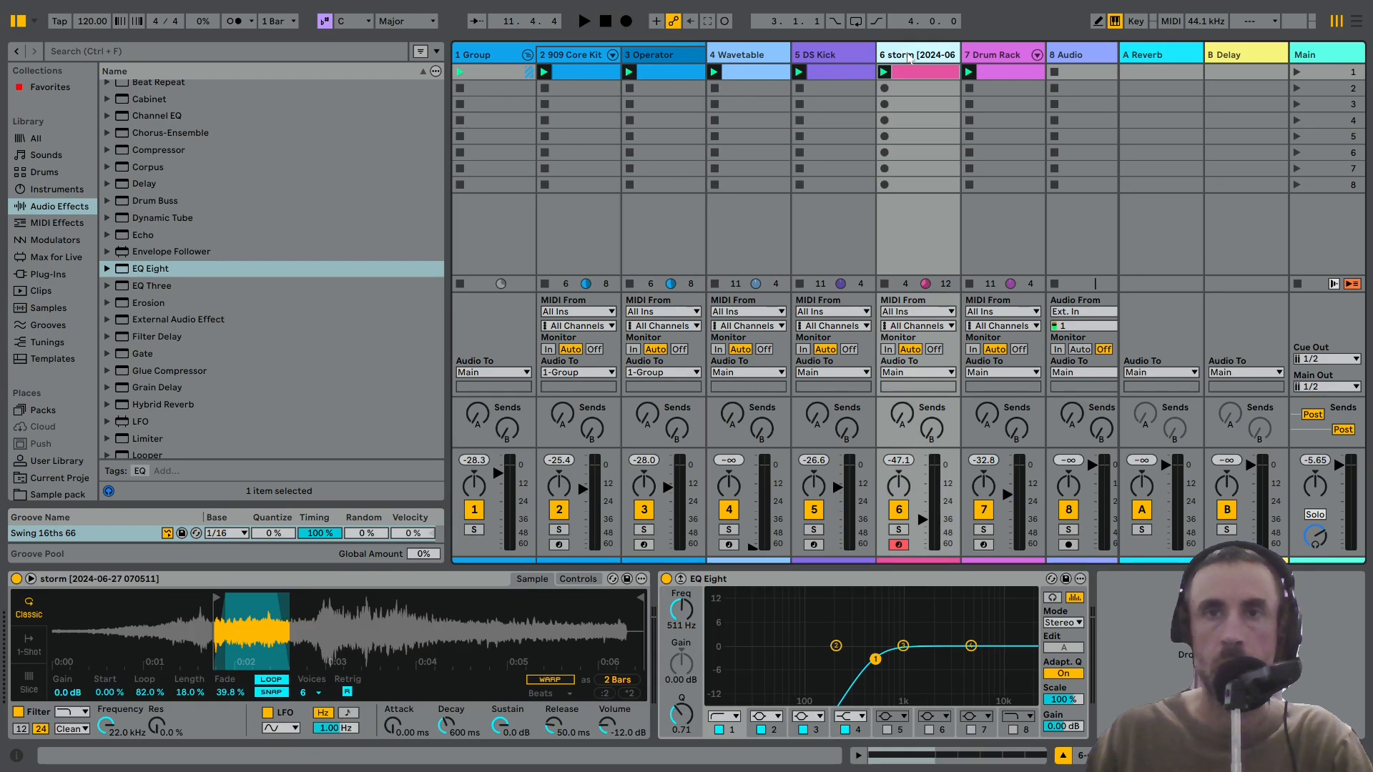
pyautogui.click(680, 578)
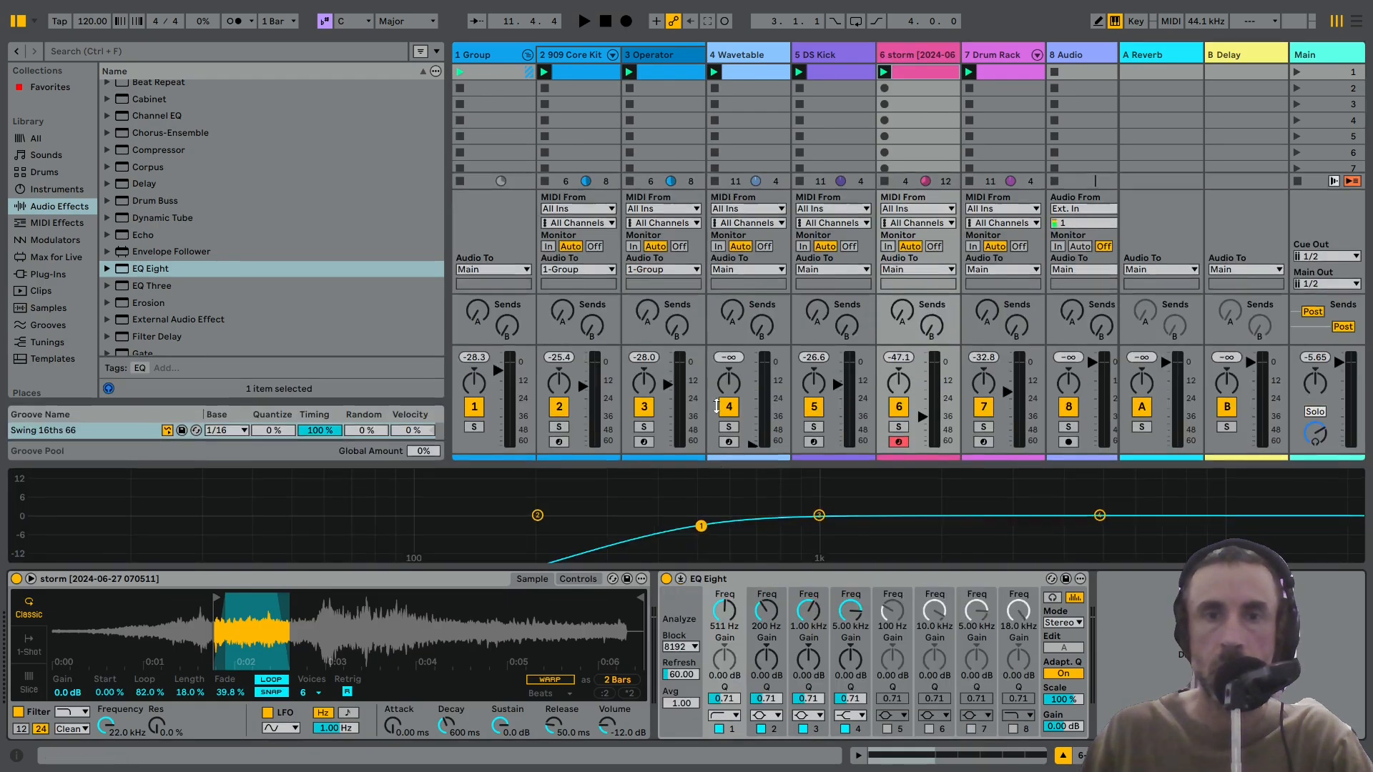
pyautogui.moveTo(720, 465); pyautogui.dragTo(722, 192)
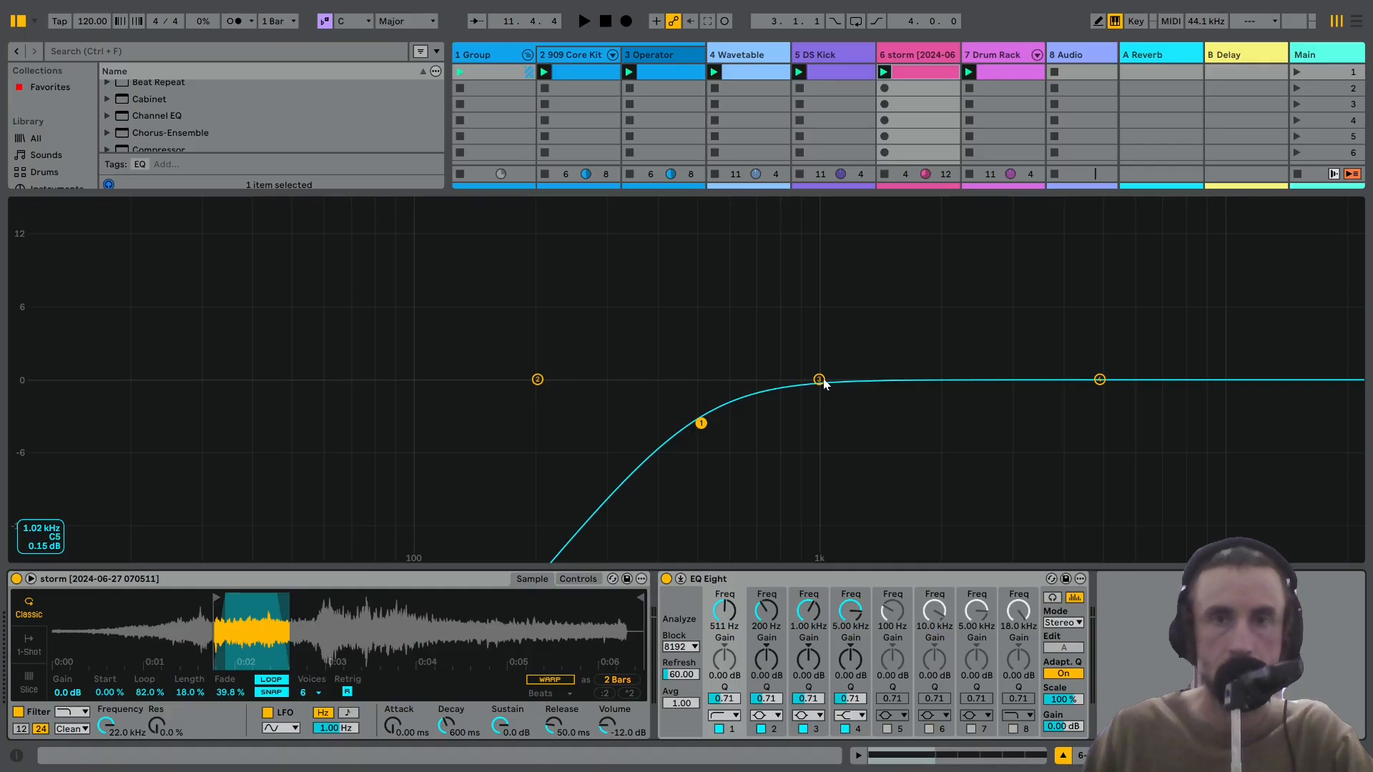
pyautogui.press('space')
pyautogui.moveTo(821, 381); pyautogui.dragTo(1038, 248)
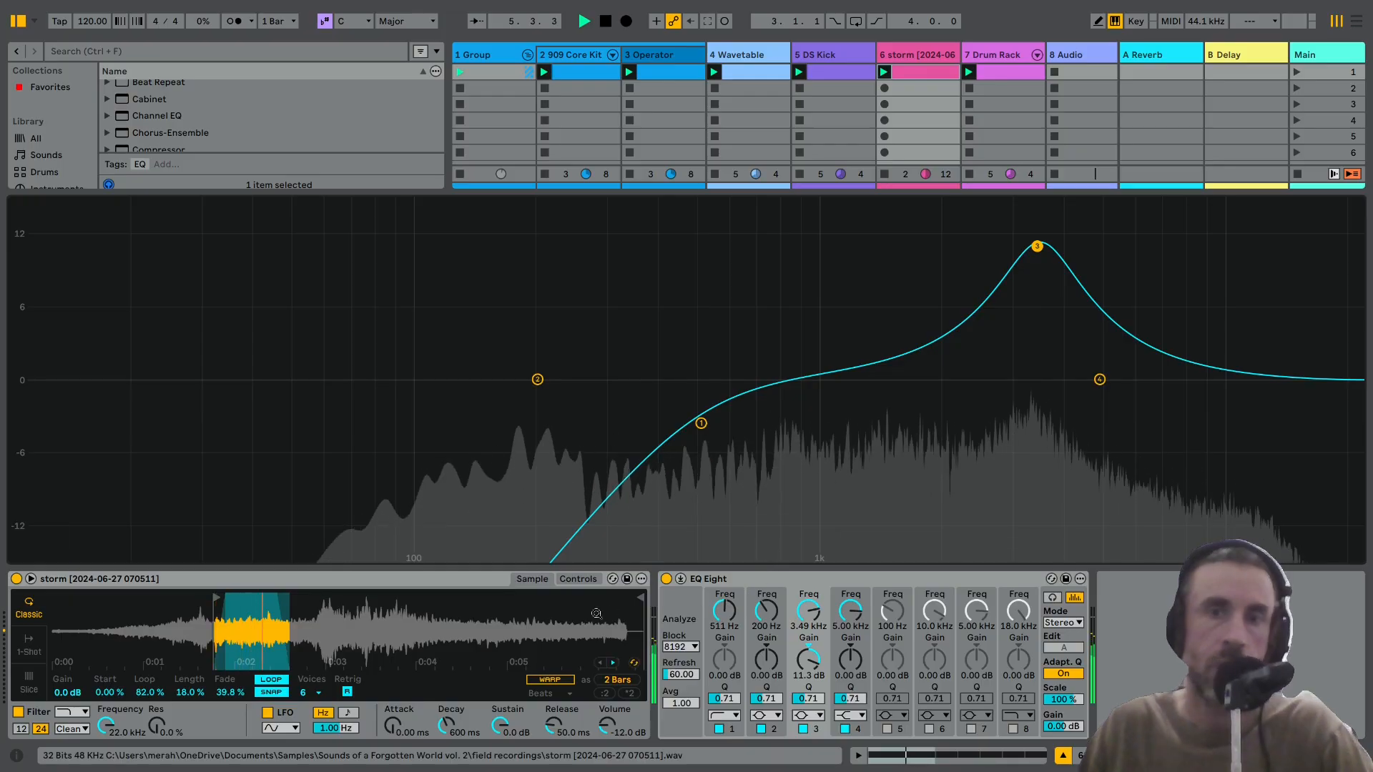
pyautogui.click(680, 582)
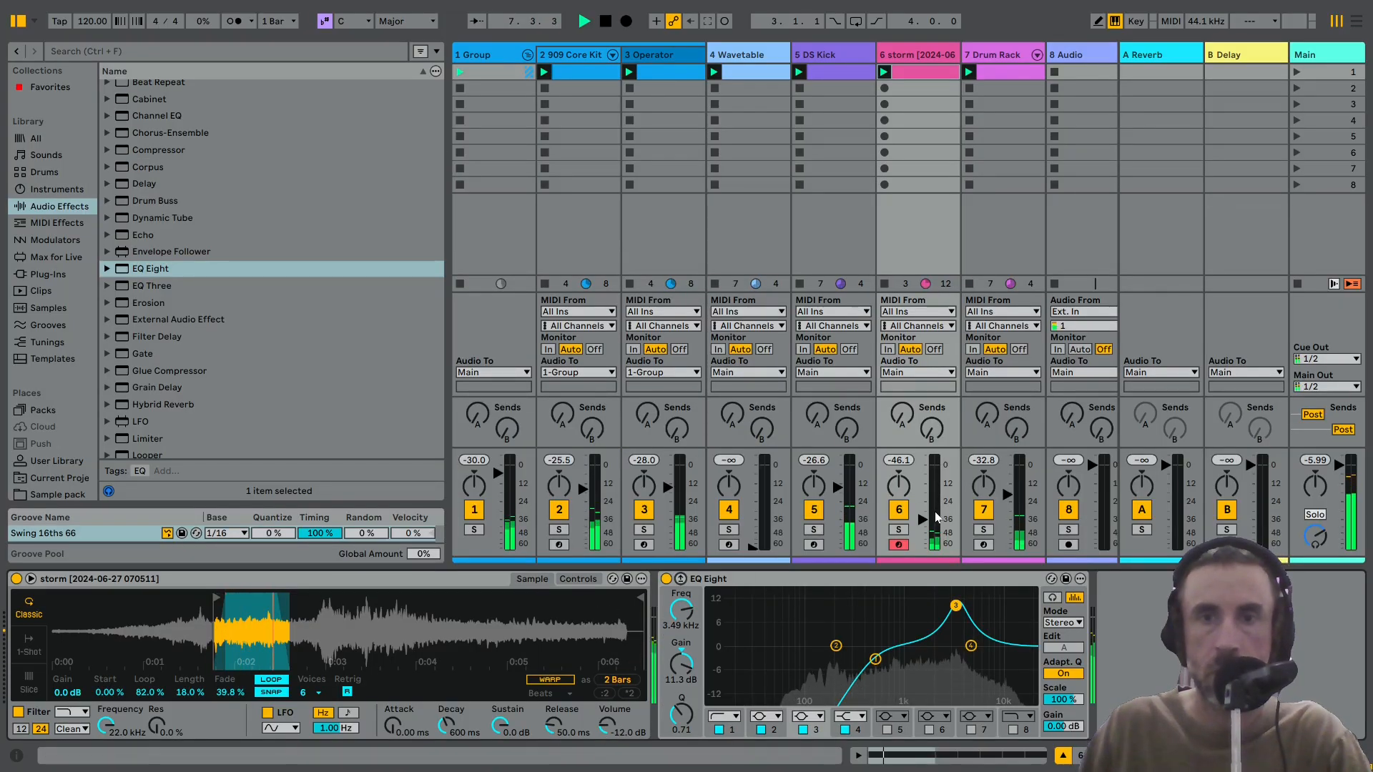
pyautogui.moveTo(926, 527); pyautogui.dragTo(925, 535)
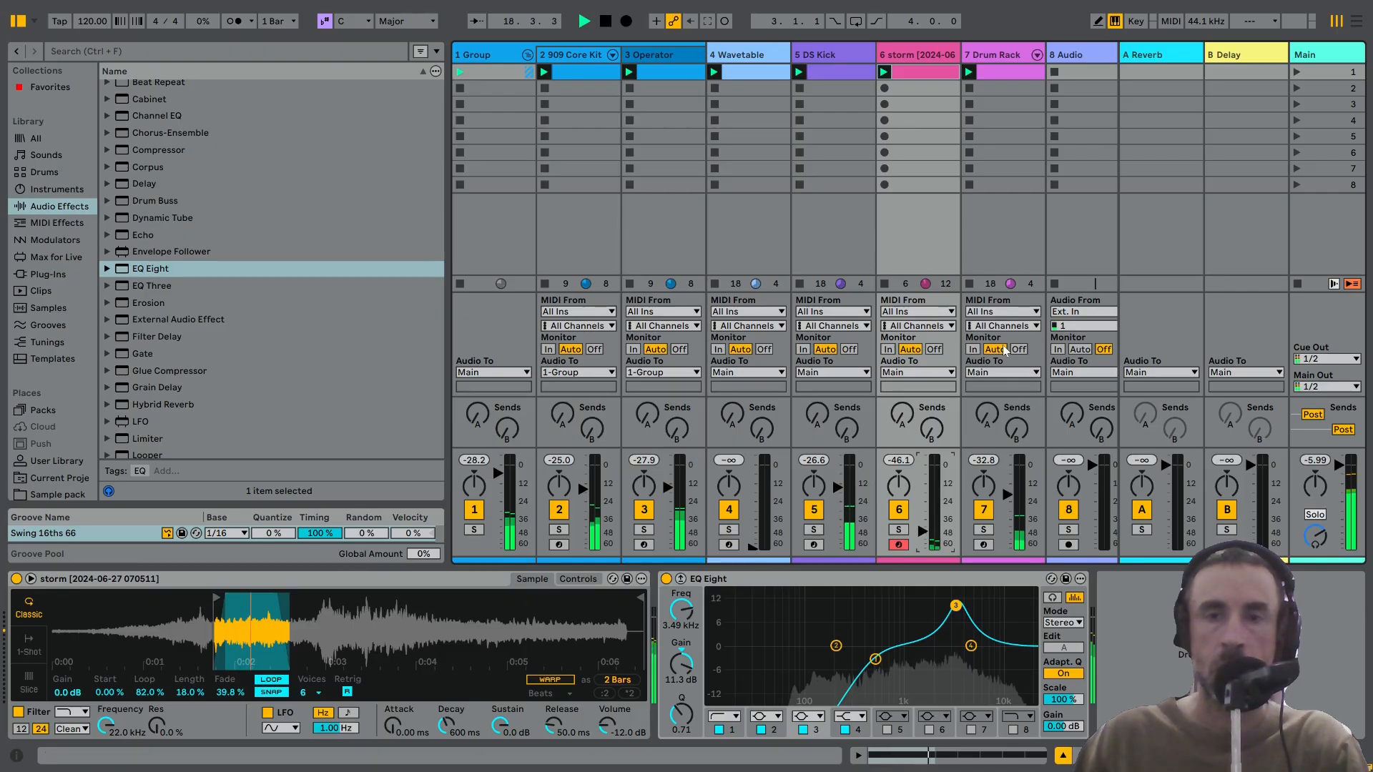
pyautogui.press('space')
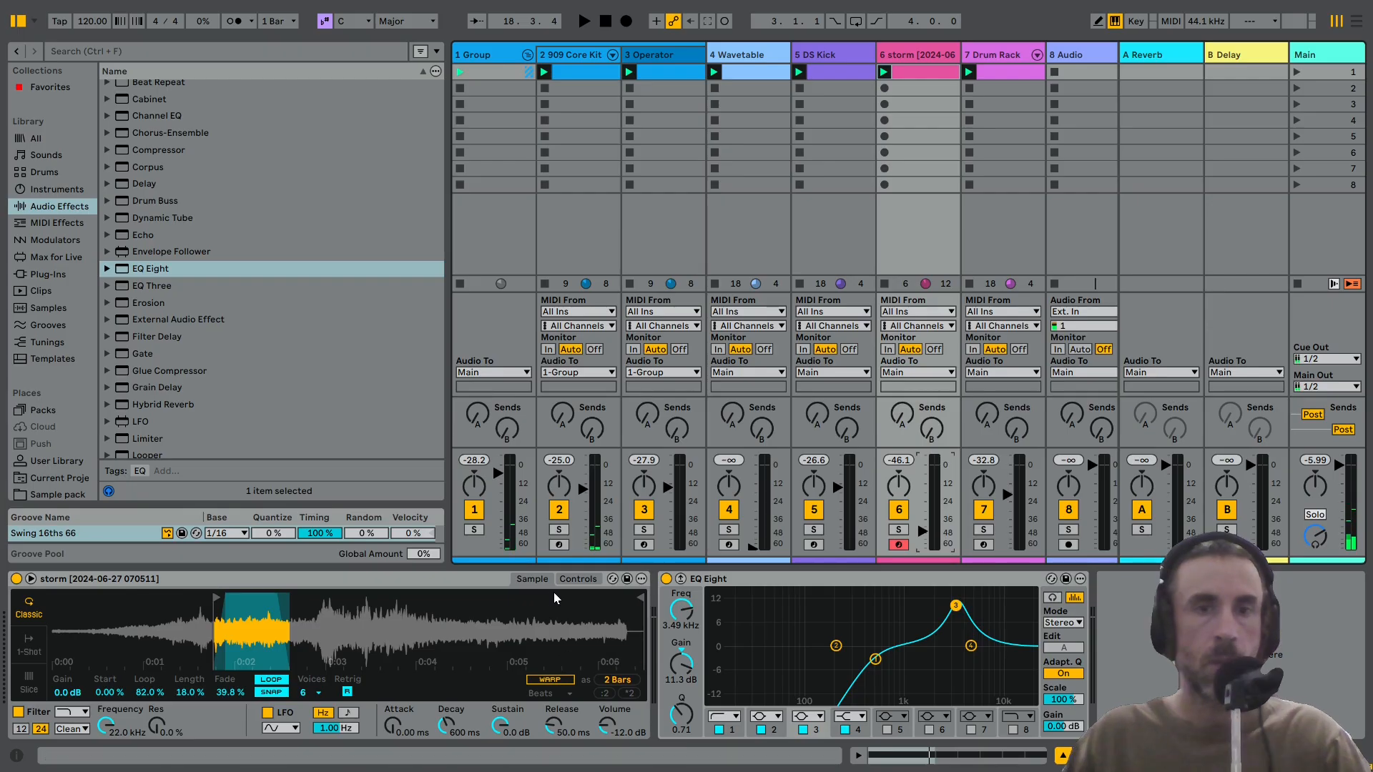
# Show the storm Simpler's controls, then find LFO among the audio effects and load it after the EQ Eight.
pyautogui.click(574, 580)
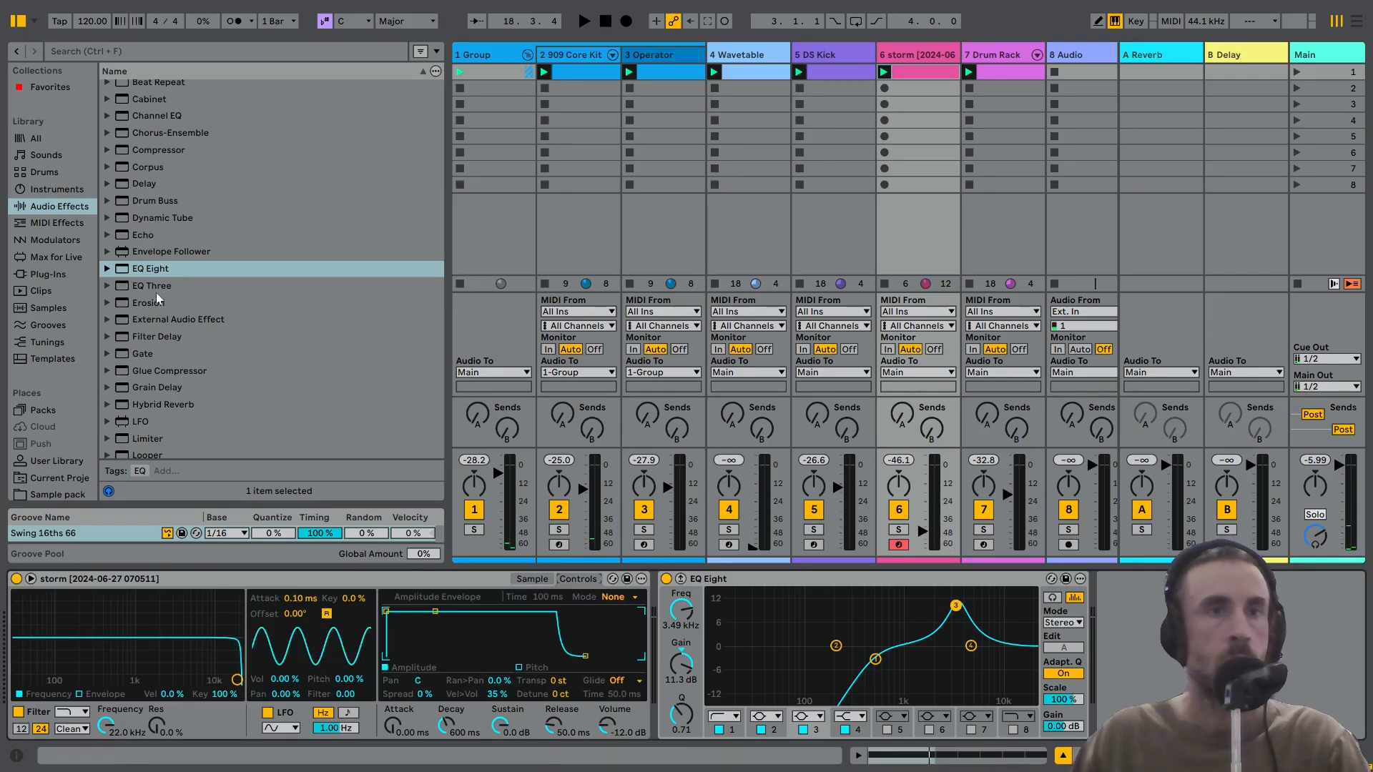
pyautogui.scroll(5, 160, 279)
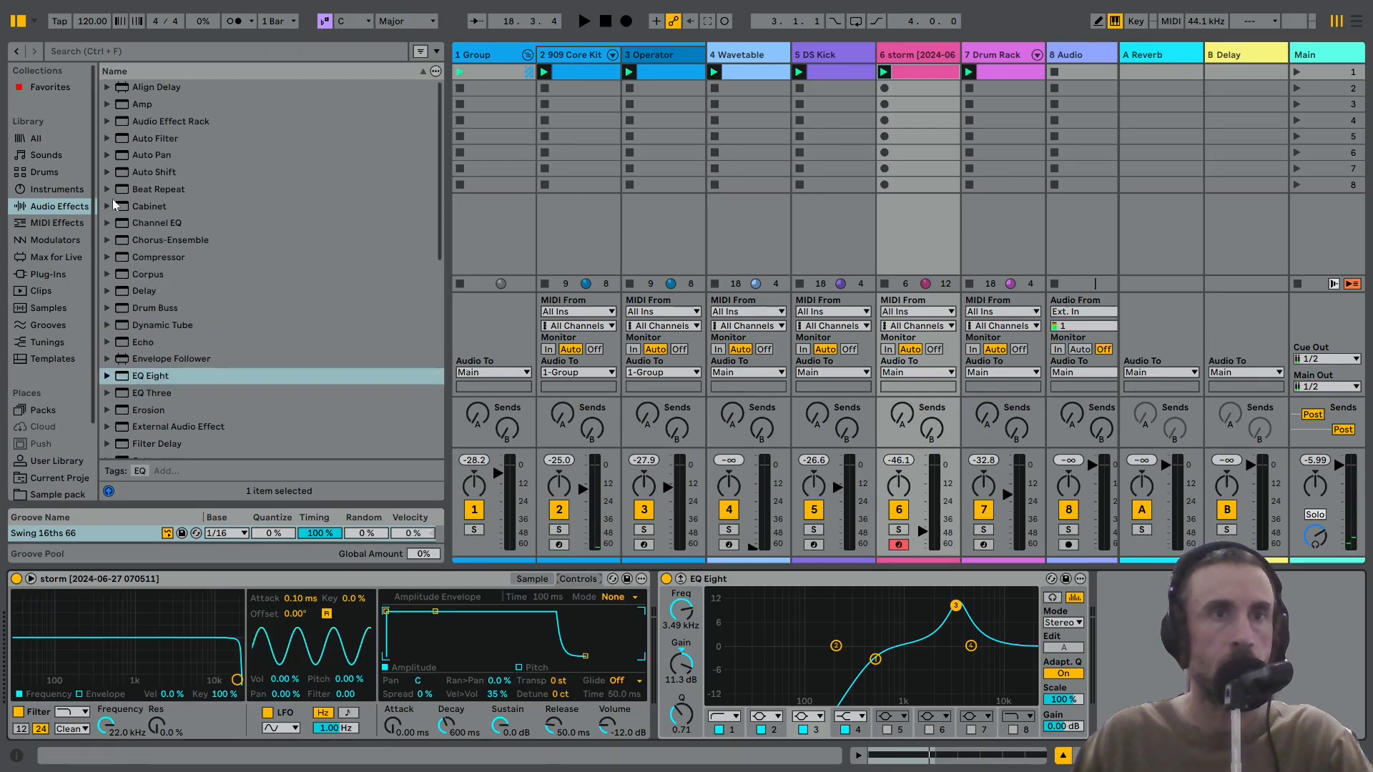
pyautogui.scroll(-10, 157, 293)
pyautogui.doubleClick(143, 296)
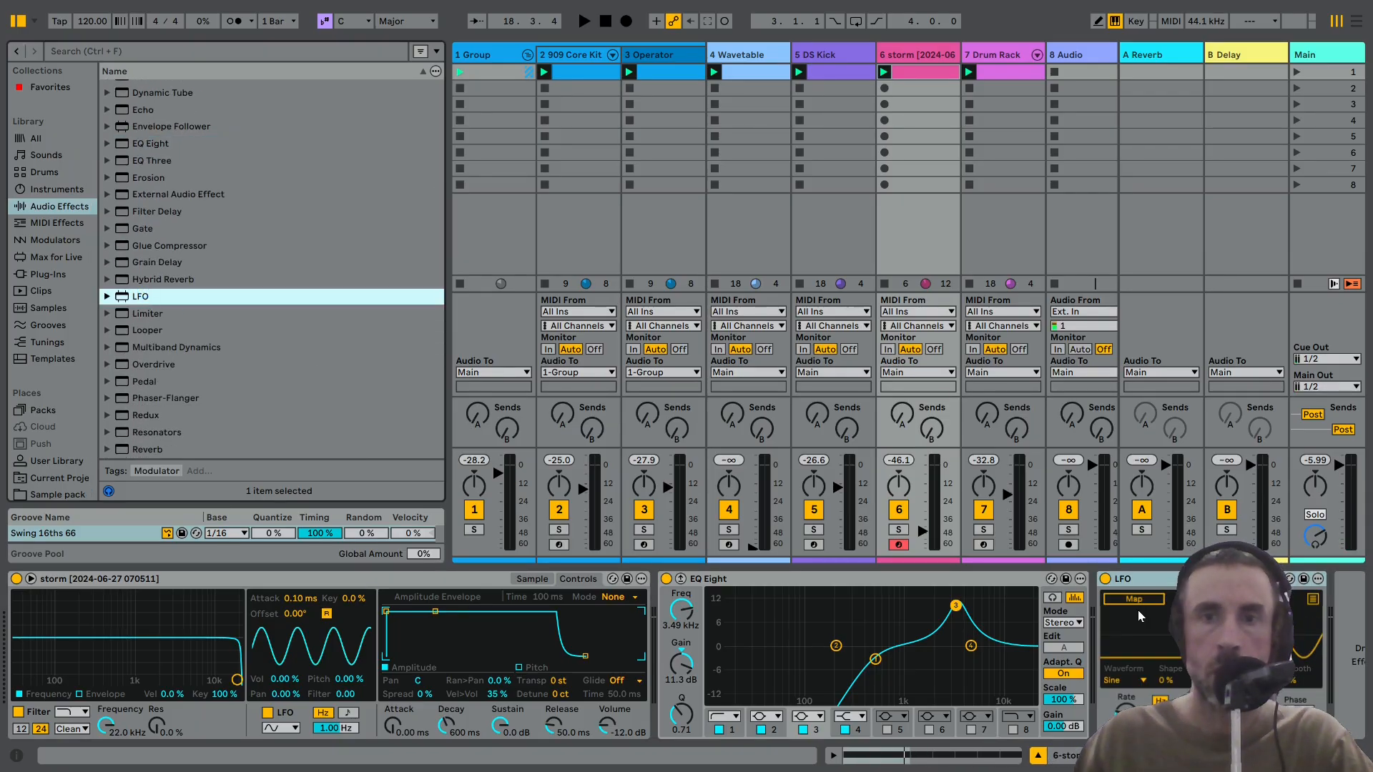
# Load Utility on the storm track after the LFO and map the LFO to Utility's Gain.
pyautogui.scroll(-6, 204, 324)
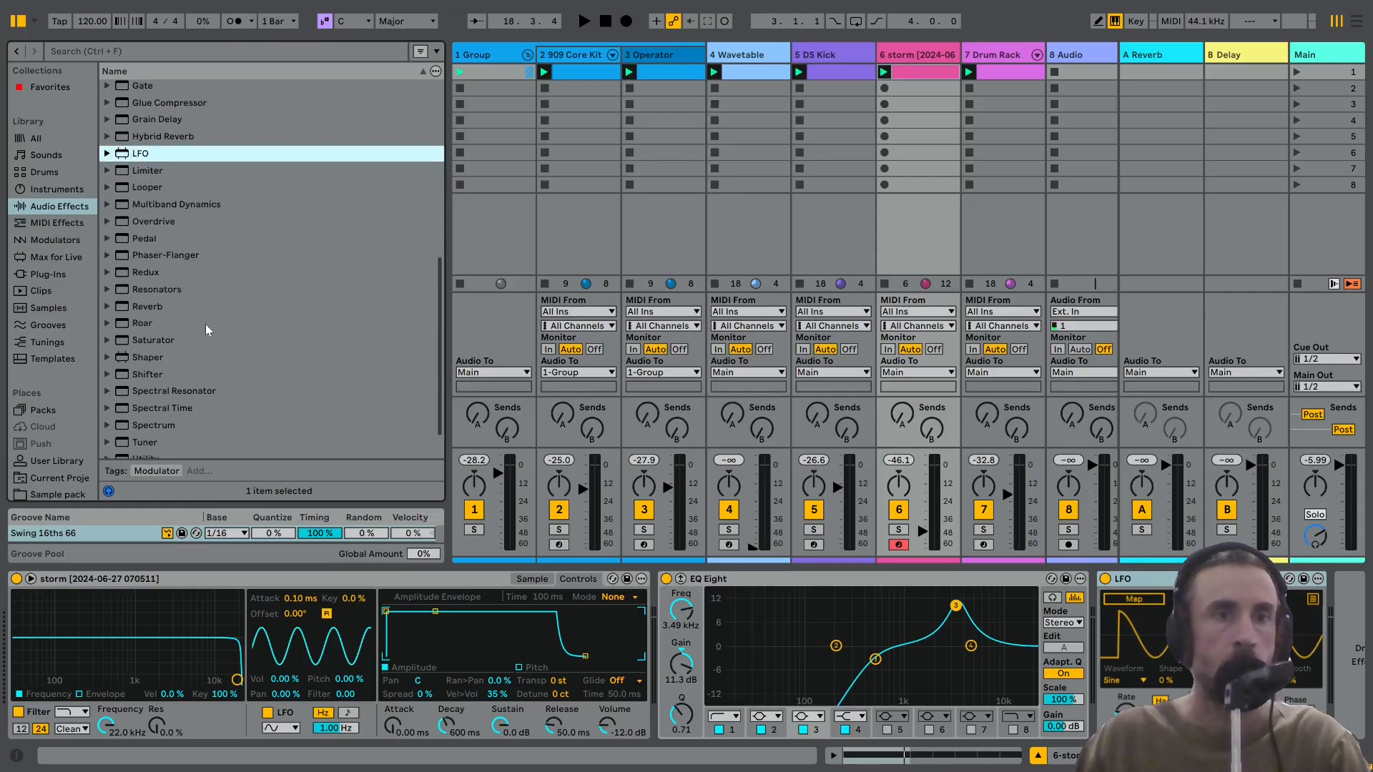
pyautogui.scroll(-2, 204, 324)
pyautogui.doubleClick(146, 415)
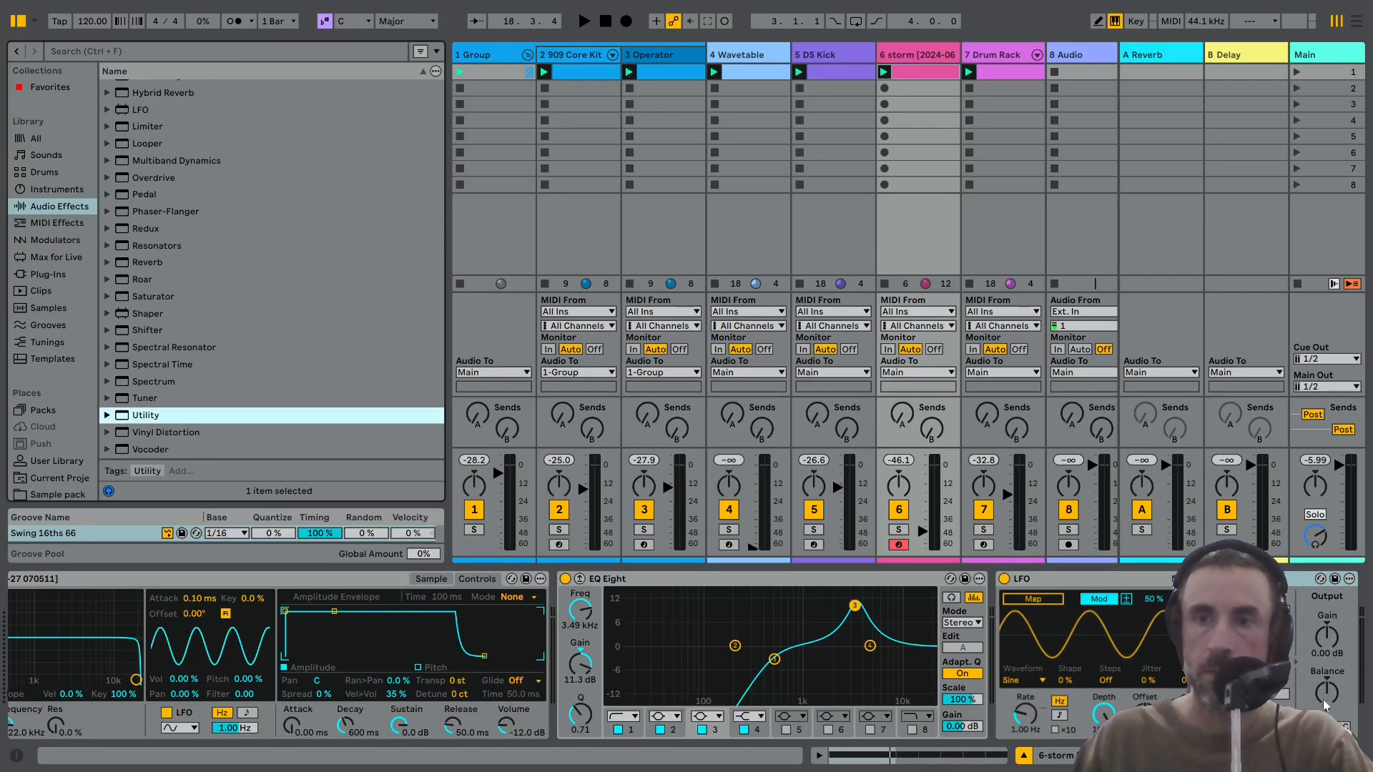
pyautogui.click(1059, 598)
pyautogui.click(1326, 636)
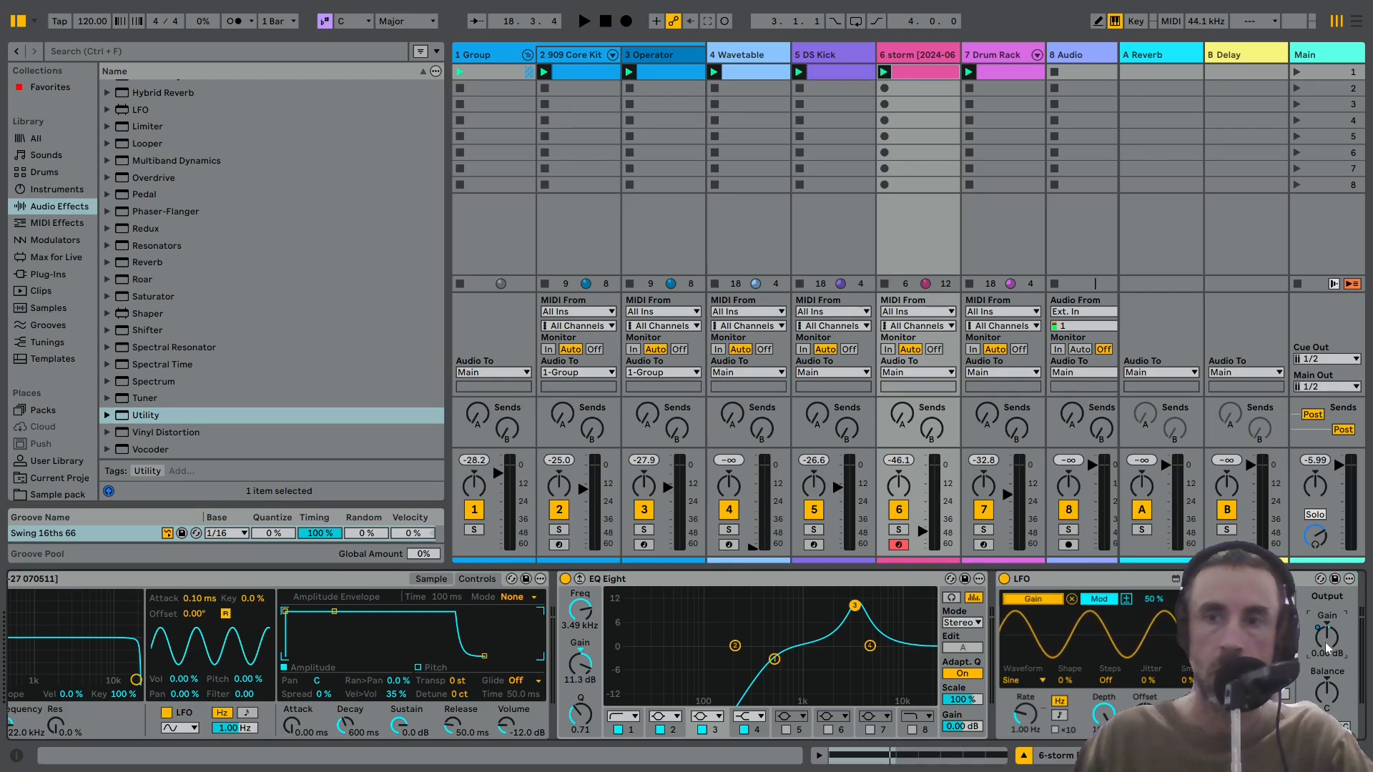
# Set the LFO to a tempo-synced 1/16 rate and Random waveform with reduced depth and slight smoothing, and audition the storm track in the mix.
pyautogui.click(1060, 716)
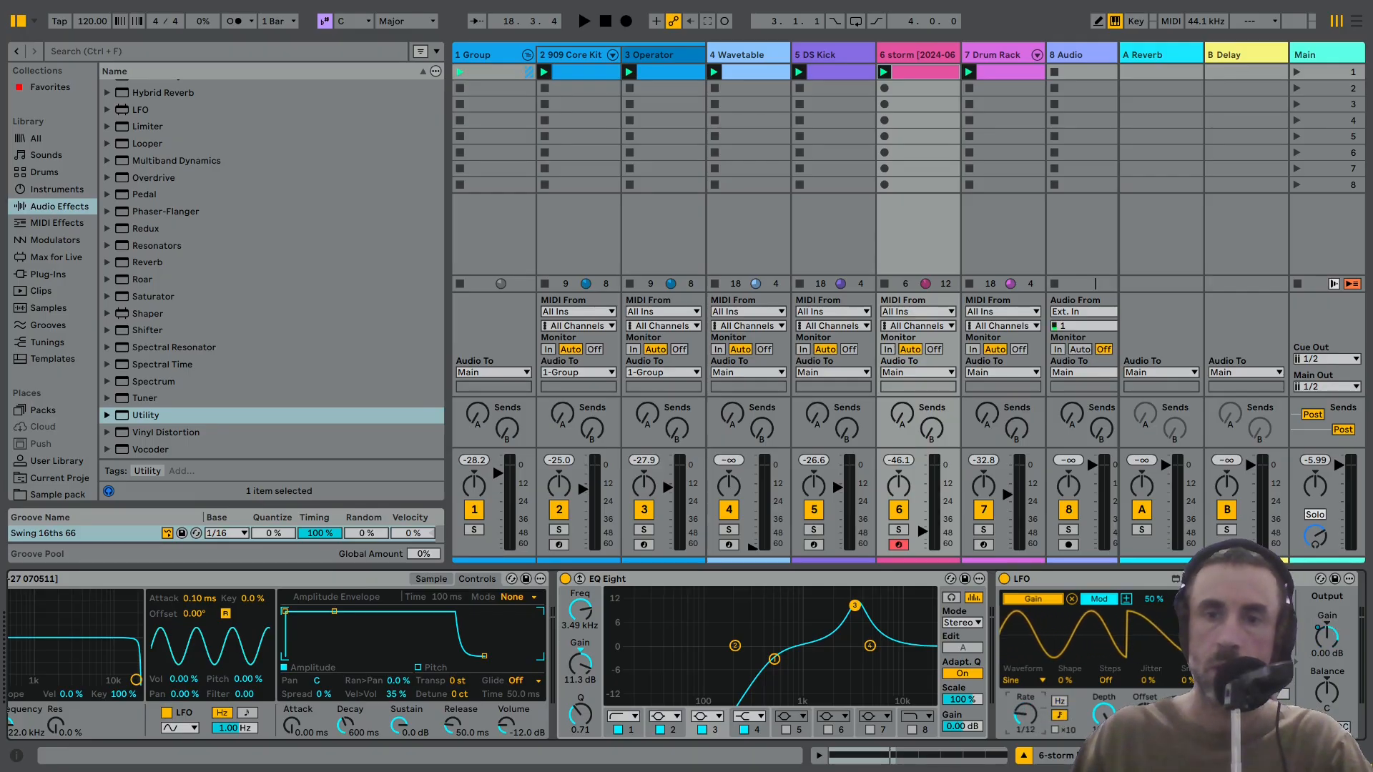
pyautogui.moveTo(1025, 714); pyautogui.dragTo(1102, 767)
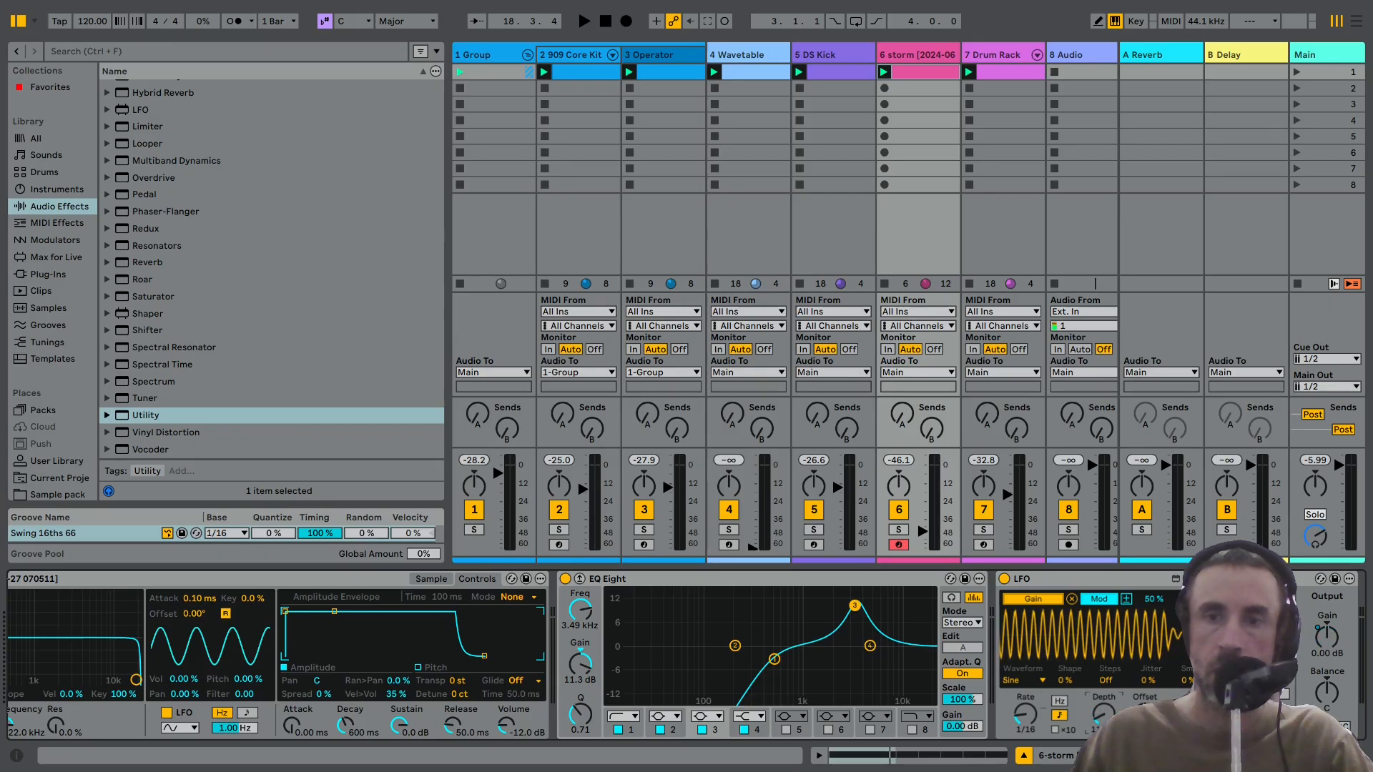
pyautogui.click(1024, 680)
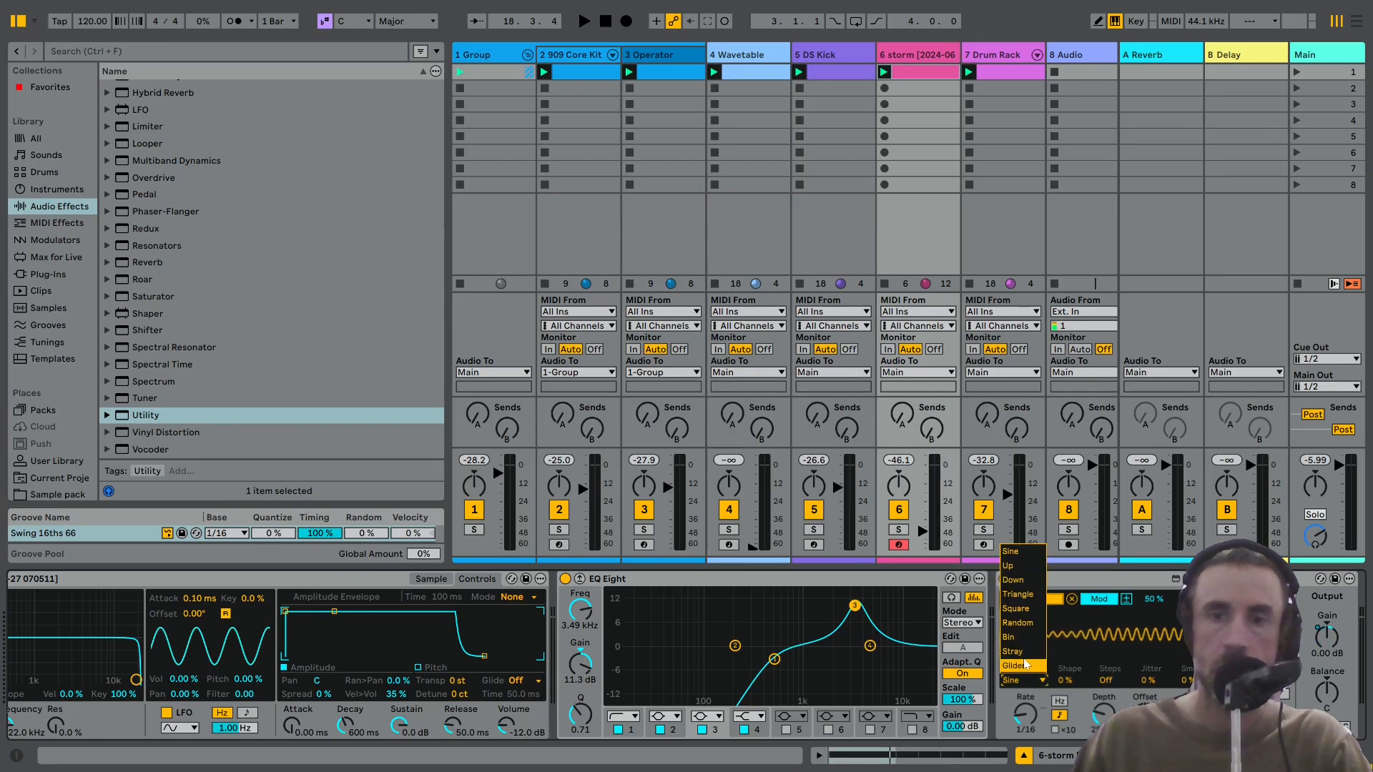
pyautogui.click(1018, 623)
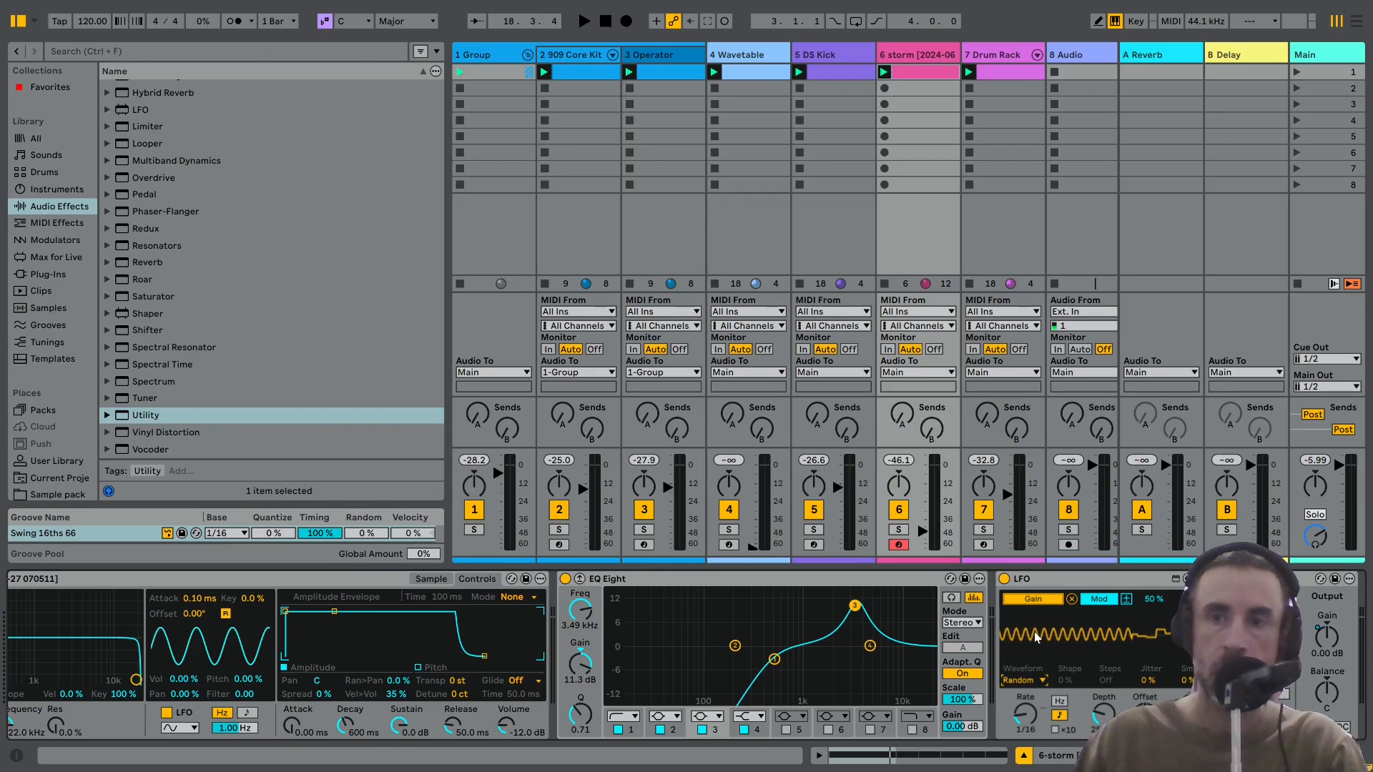
pyautogui.moveTo(1184, 683); pyautogui.dragTo(1183, 684)
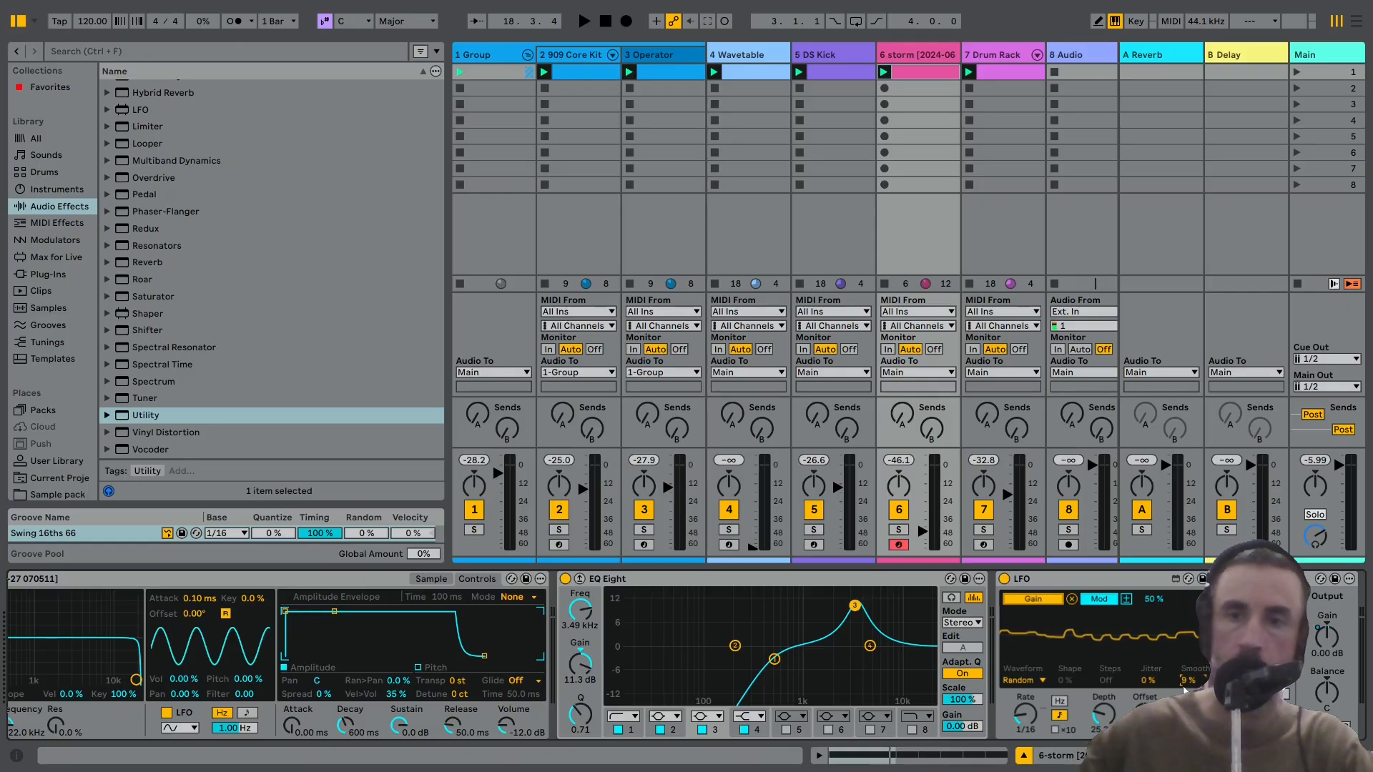
pyautogui.press('space')
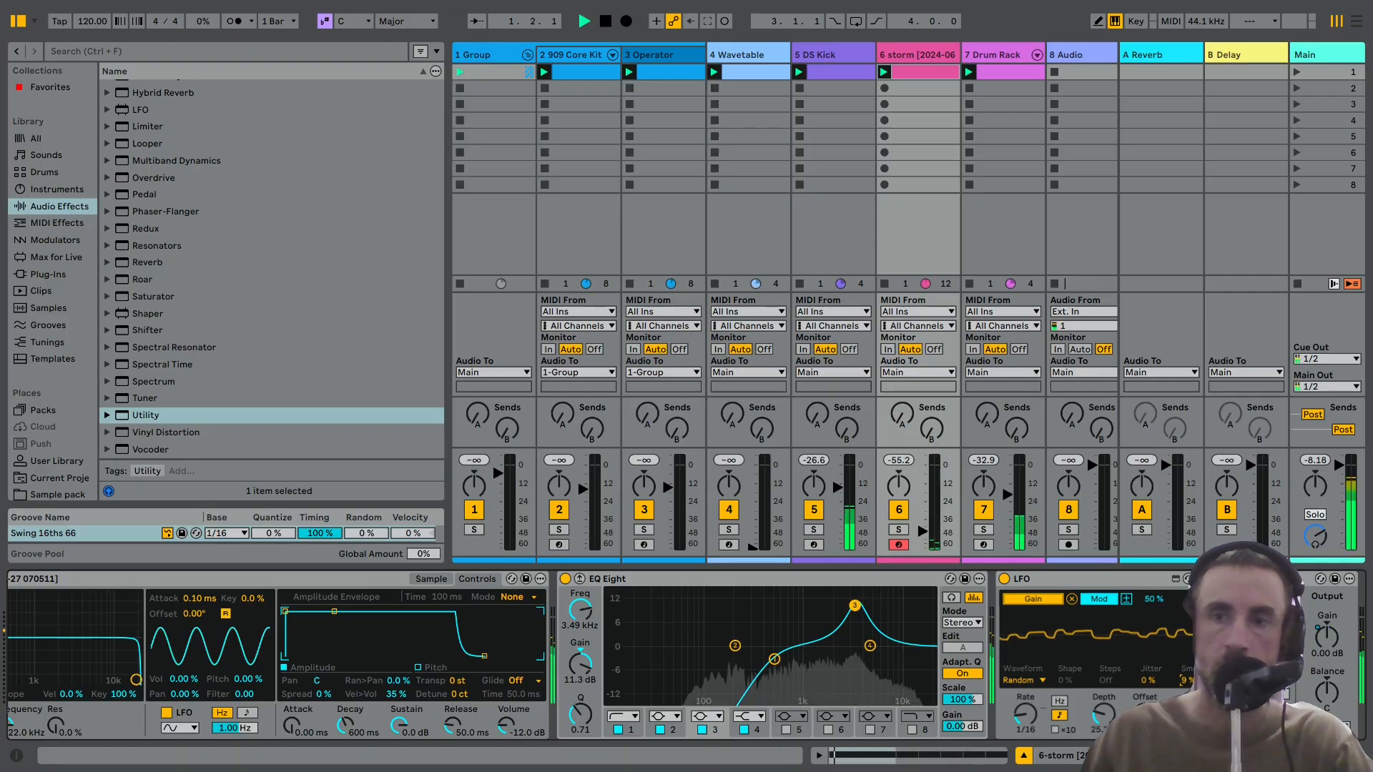
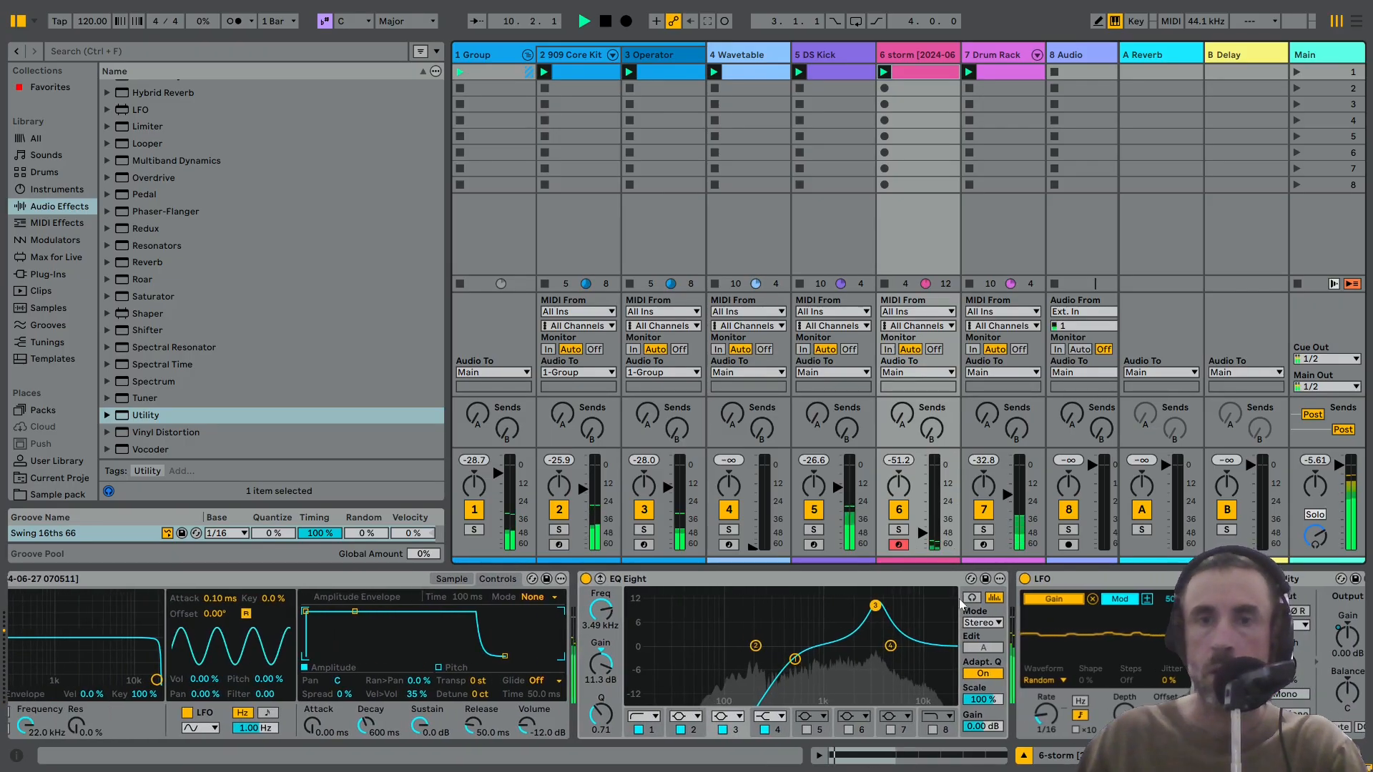
pyautogui.click(899, 510)
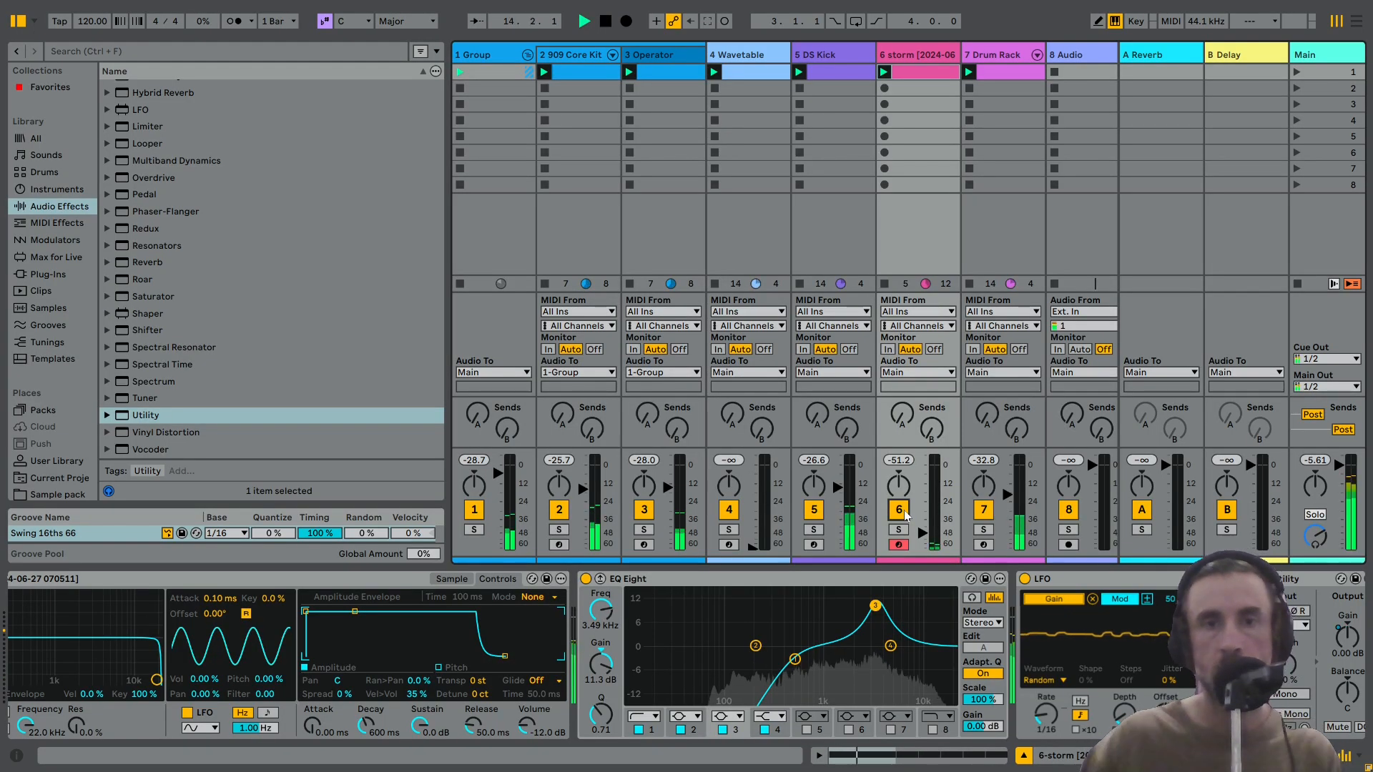
# Audition the send levels of the Drum Rack's Cabasa and Rim chains and inspect its Ambience Medium return chain.
pyautogui.click(1036, 55)
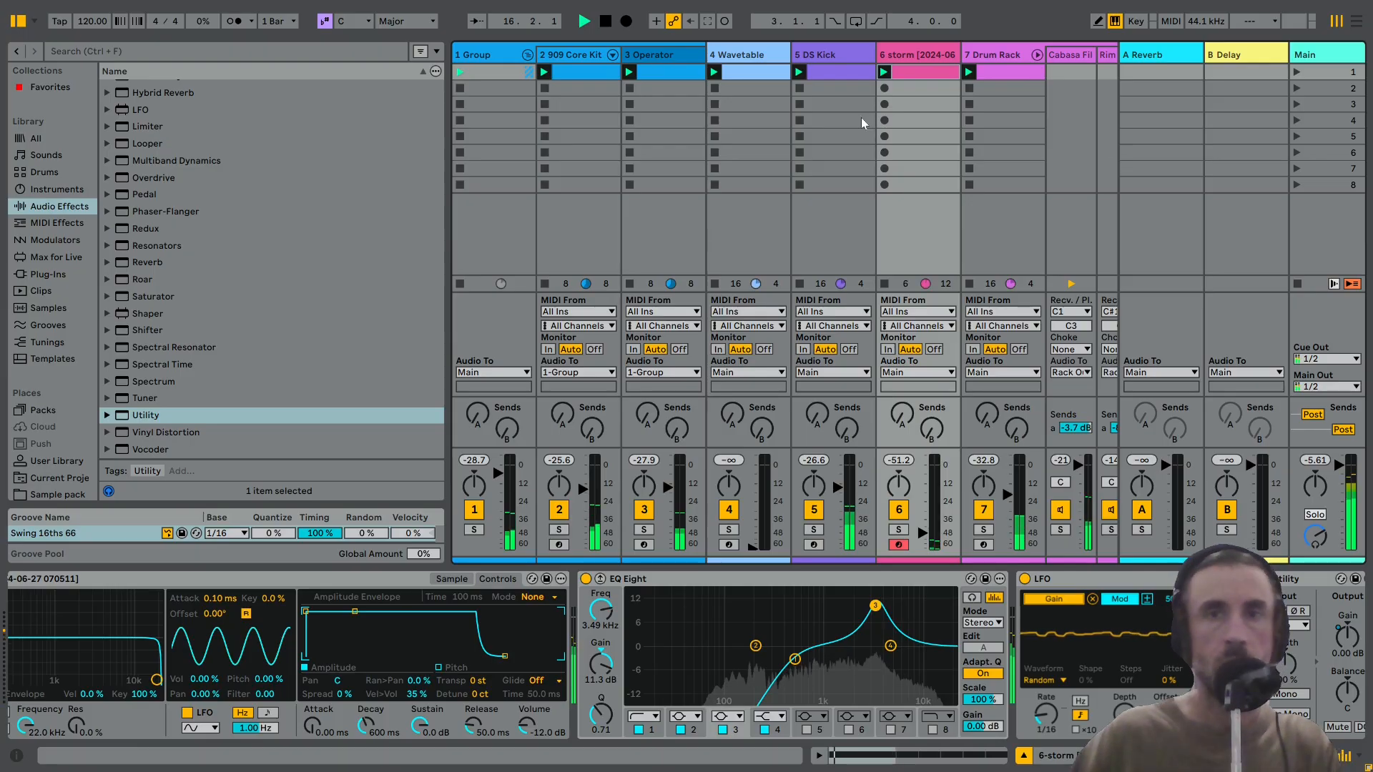
pyautogui.hscroll(6, 844, 98)
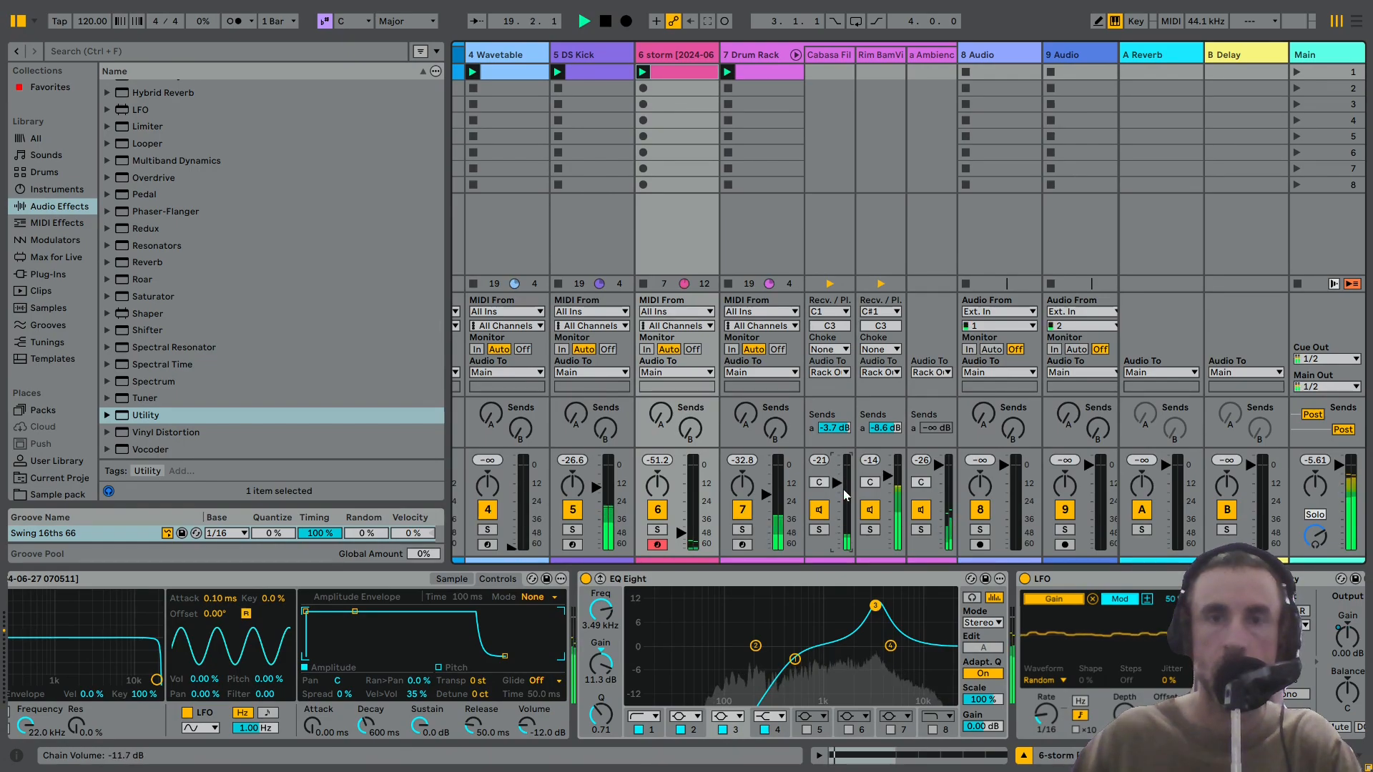
pyautogui.scroll(-10, 836, 434)
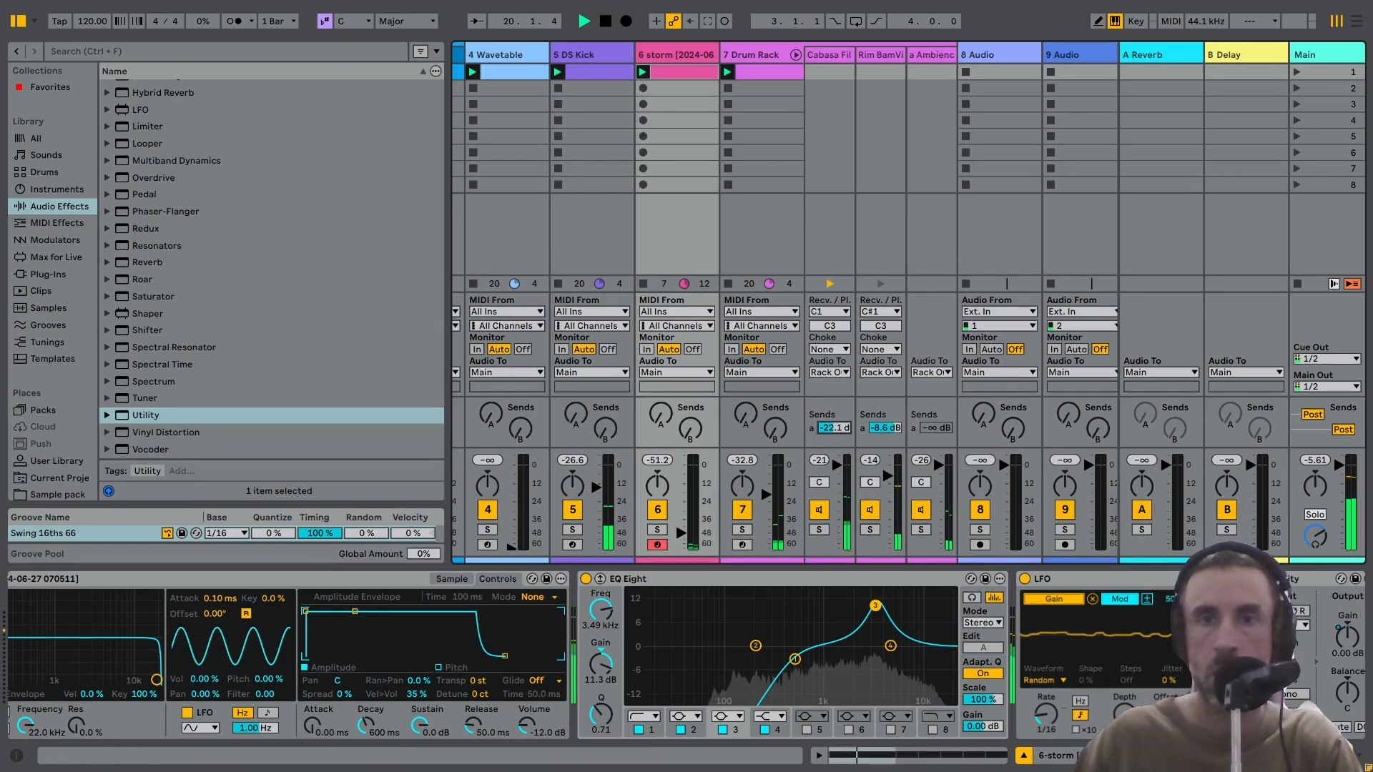
pyautogui.moveTo(884, 427); pyautogui.dragTo(884, 401)
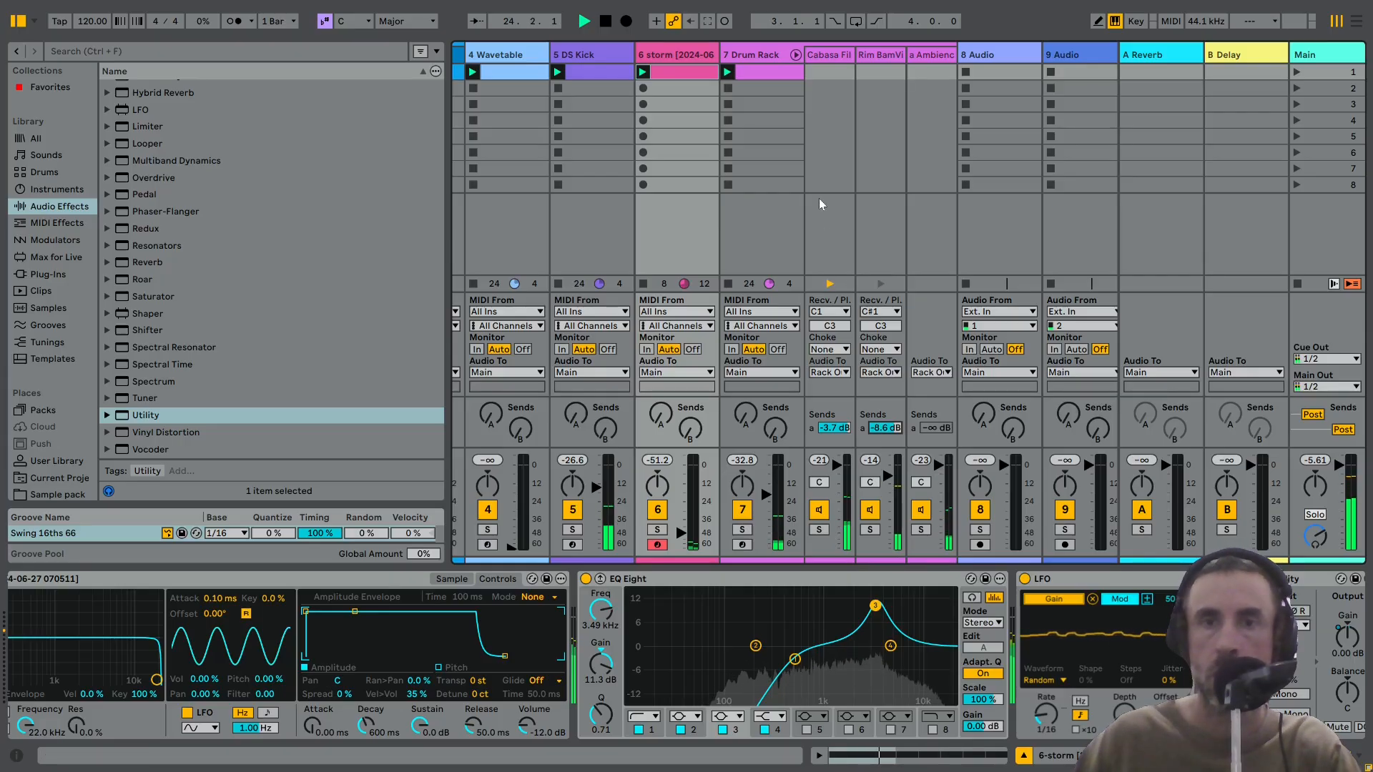
pyautogui.click(767, 55)
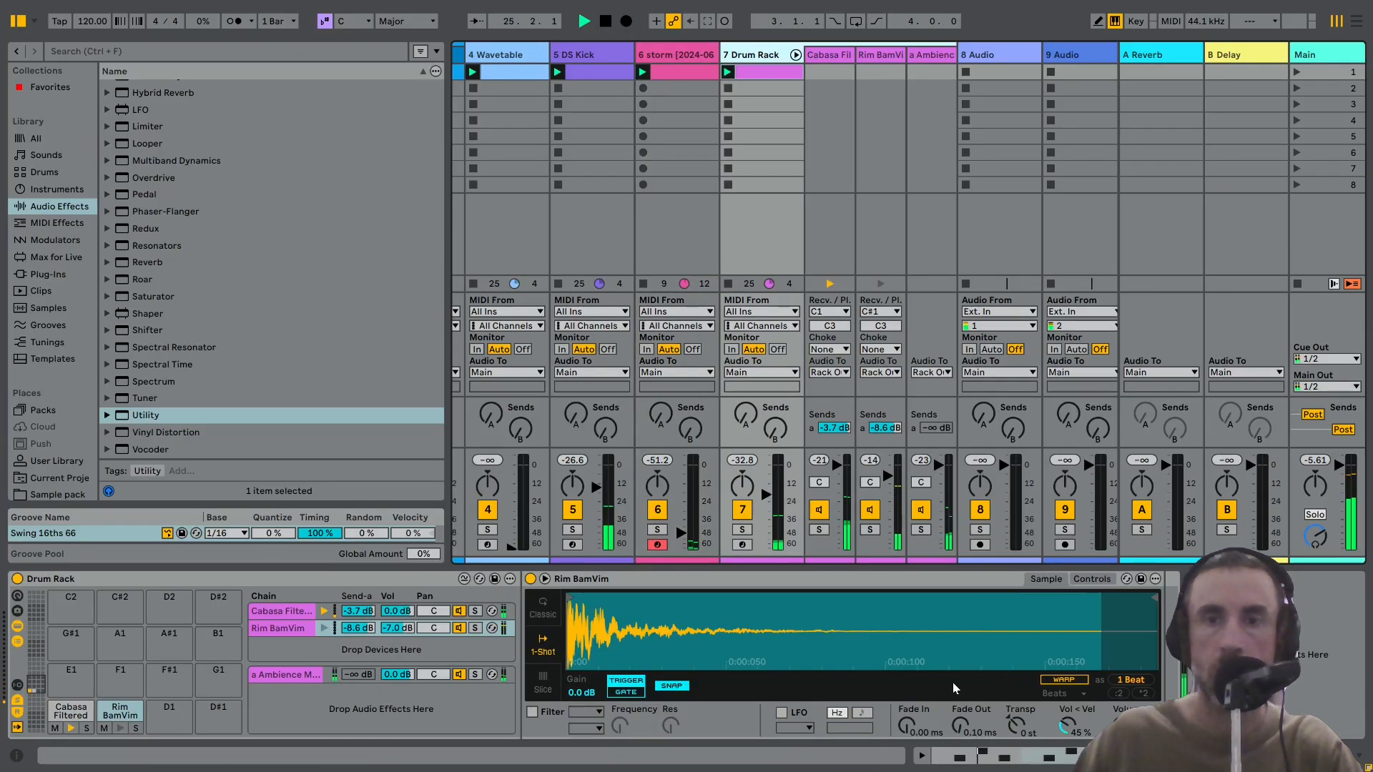
pyautogui.moveTo(397, 675)
pyautogui.mouseDown()
pyautogui.moveTo(397, 695)
pyautogui.moveTo(396, 676)
pyautogui.mouseUp()
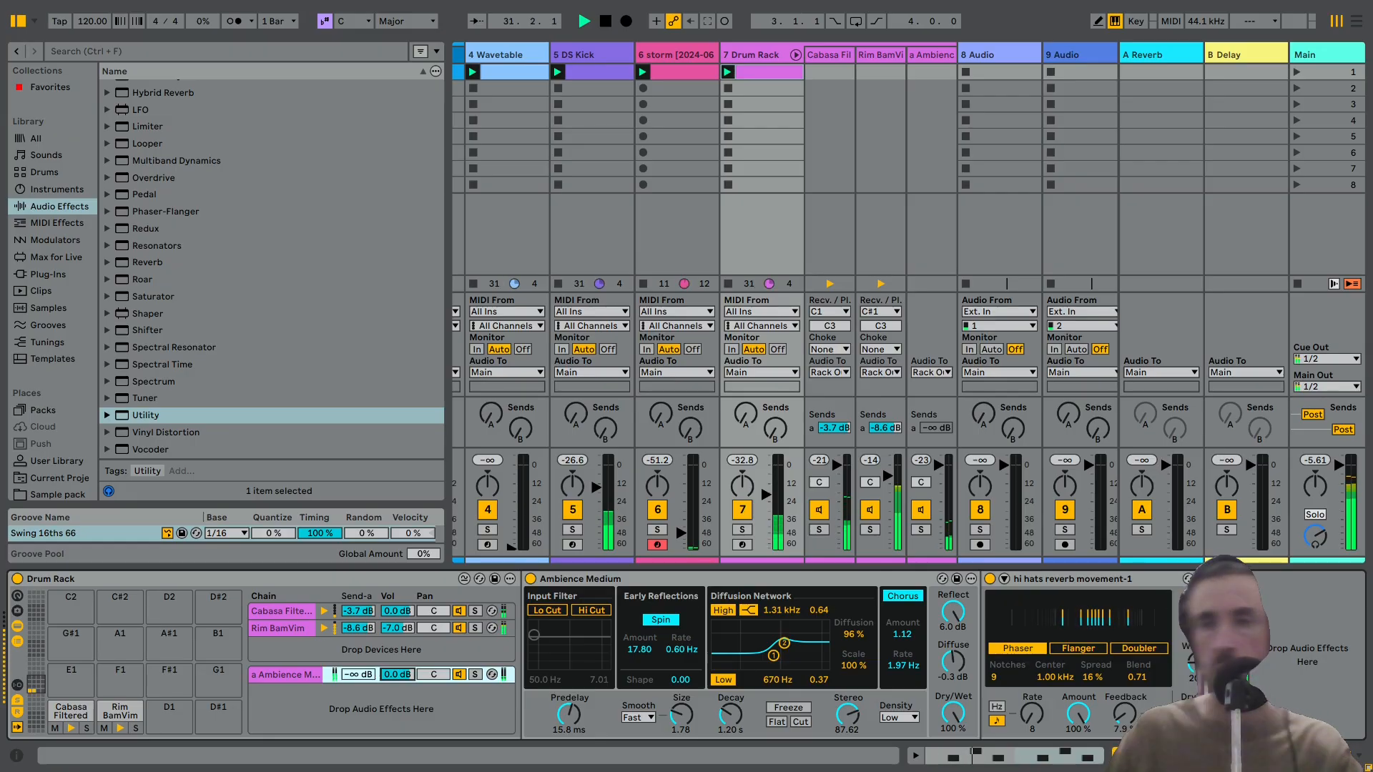
pyautogui.click(795, 54)
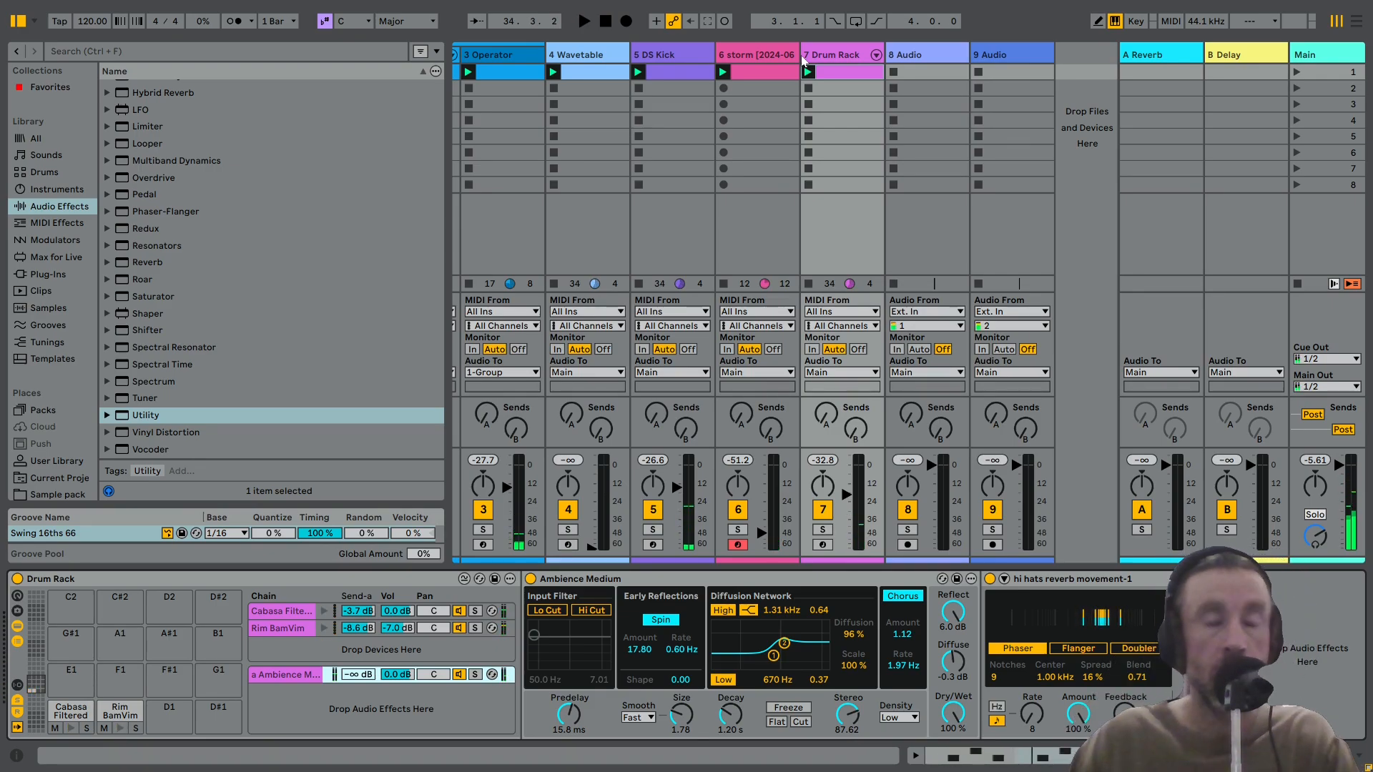
# Insert a new MIDI track after the storm track and load Operator on it.
pyautogui.click(749, 57)
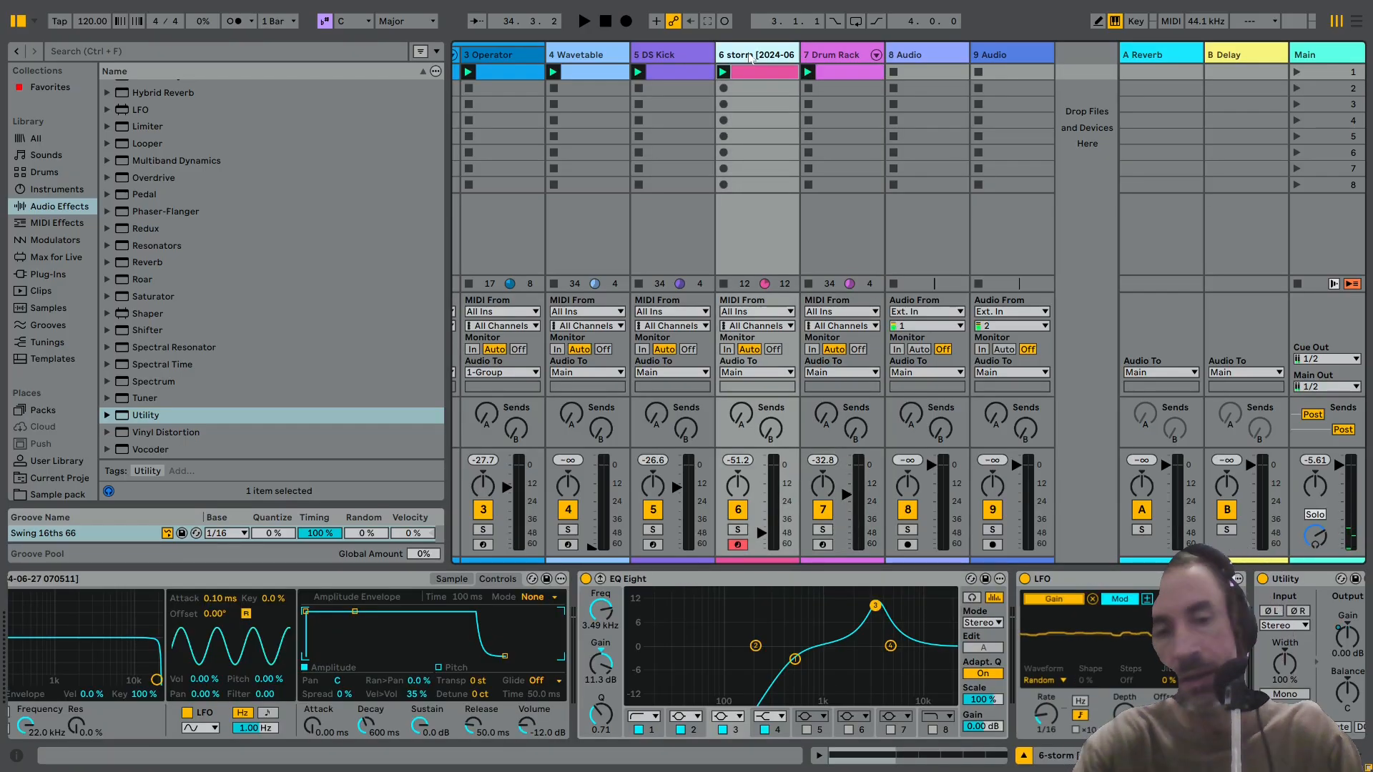
pyautogui.hotkey('ctrl', 'shift', 't')
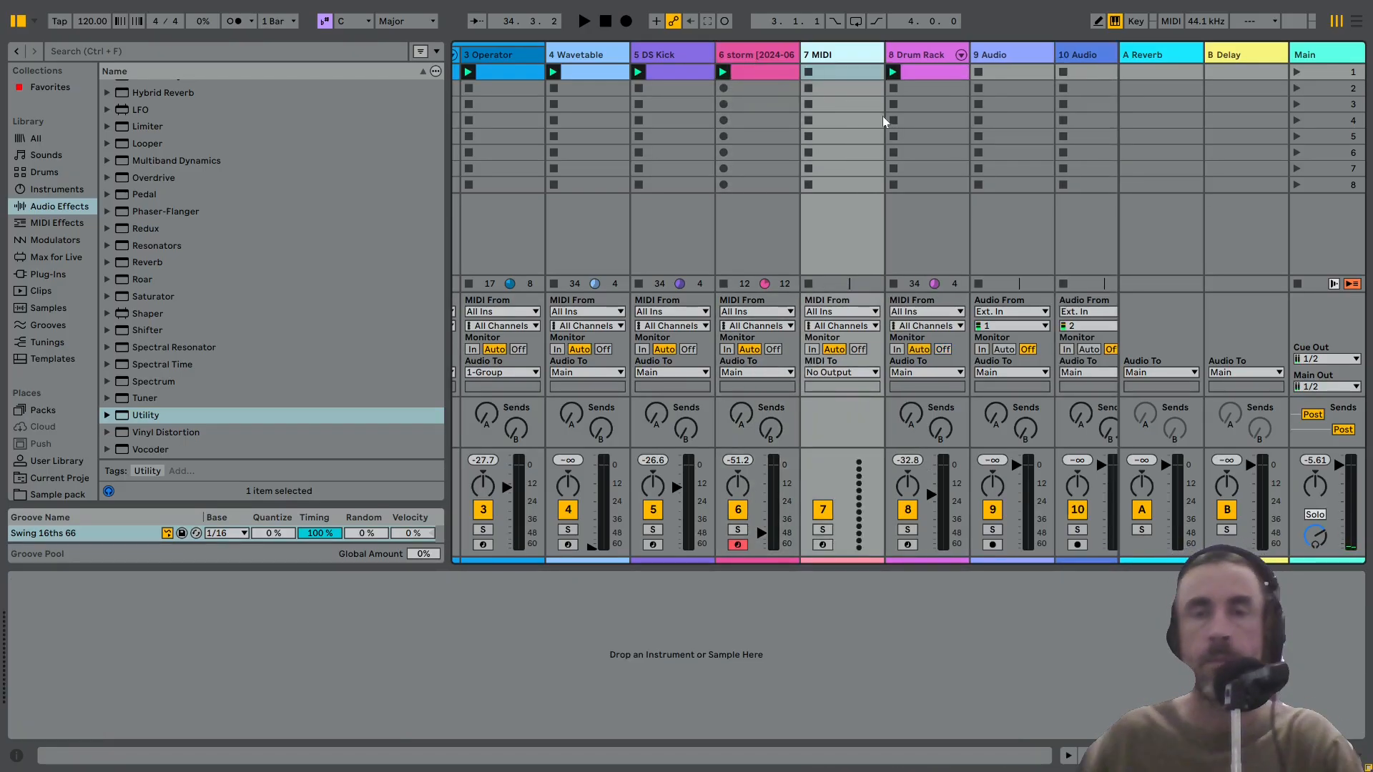
pyautogui.click(52, 190)
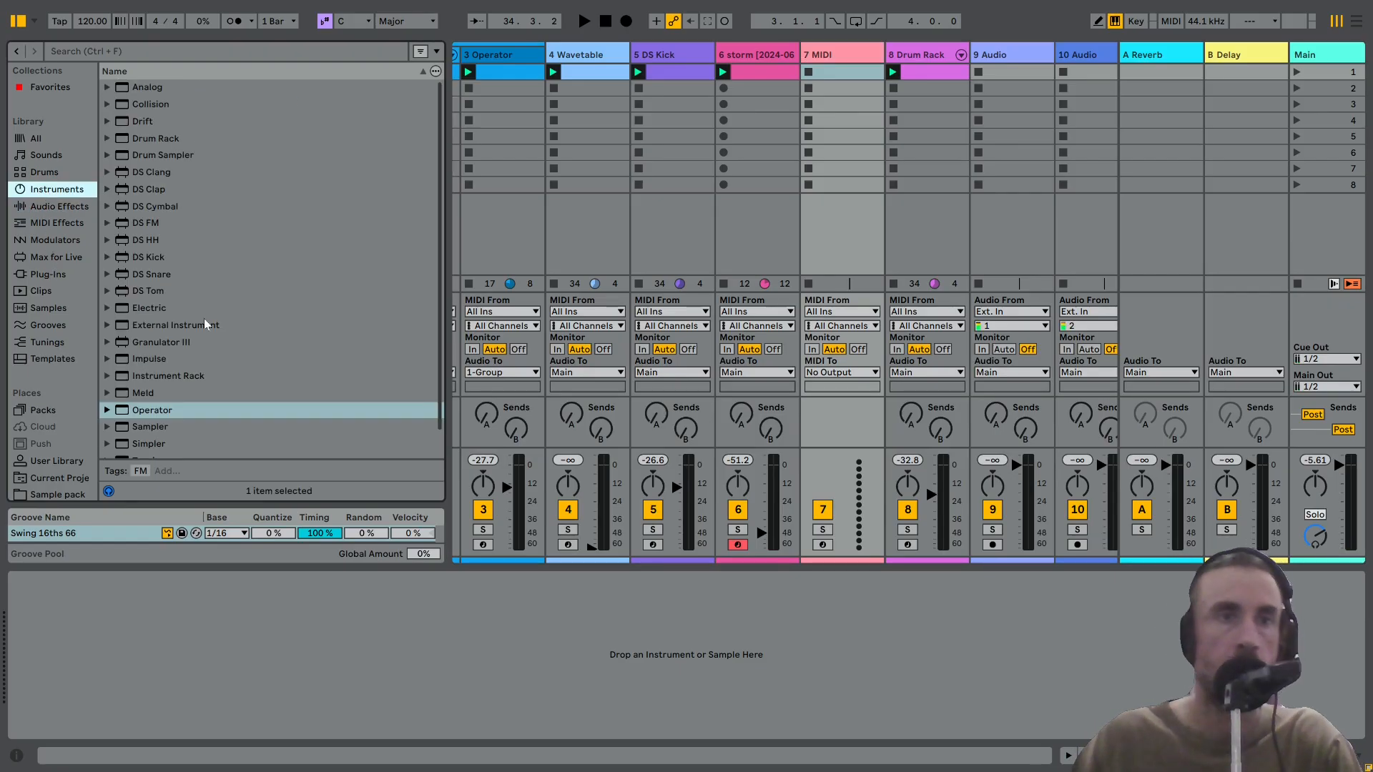
pyautogui.click(129, 414)
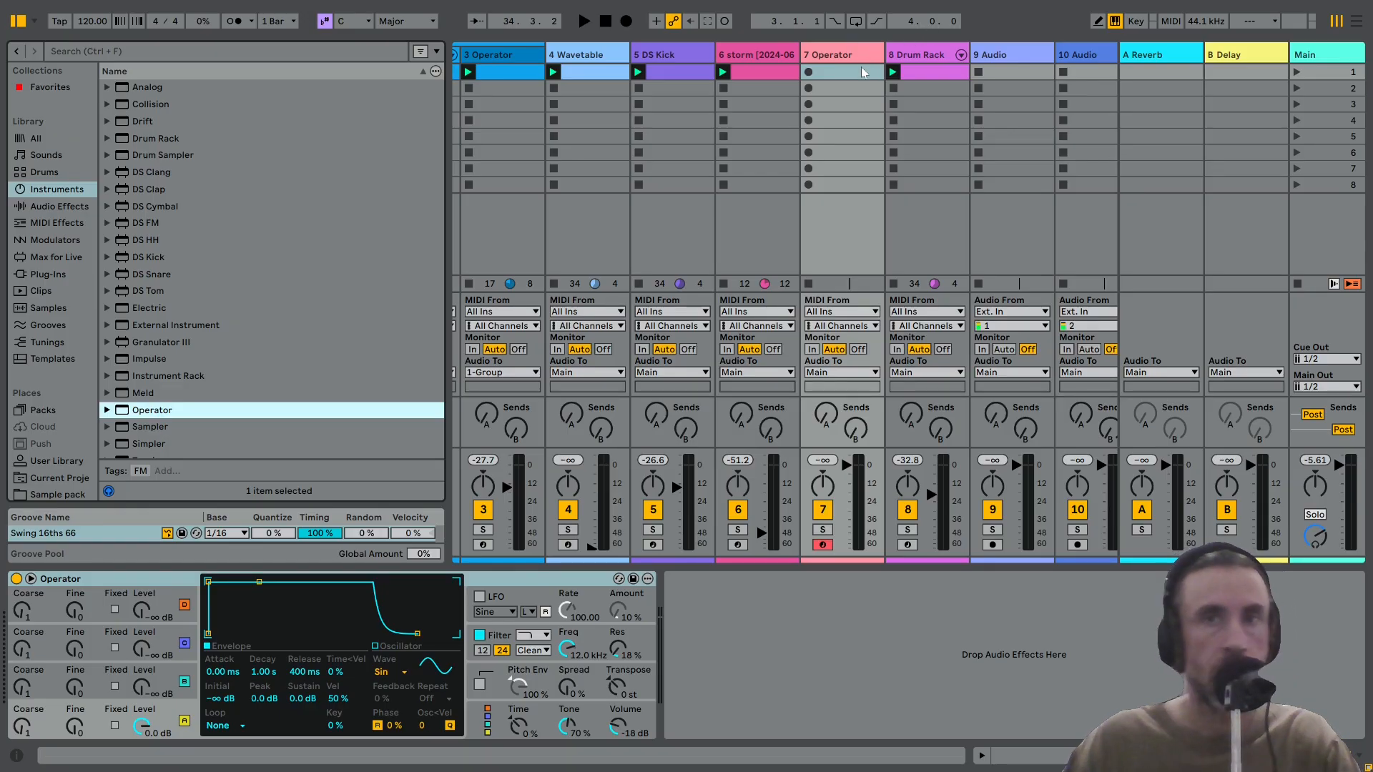
# During playback, create a clip in the new Operator track's first slot with an A3 note at 1.1.1 slightly longer than a sixteenth.
pyautogui.click(1315, 70)
pyautogui.press('space')
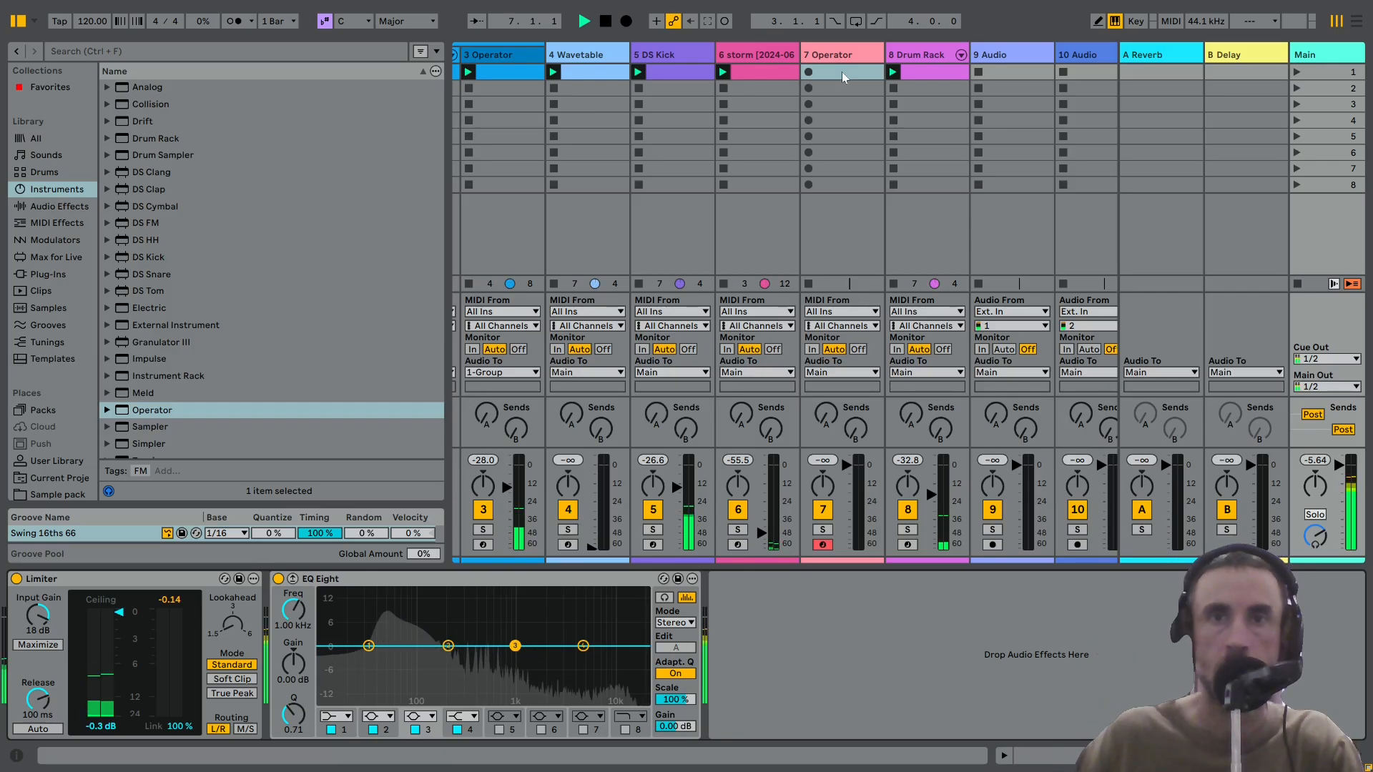
pyautogui.doubleClick(844, 81)
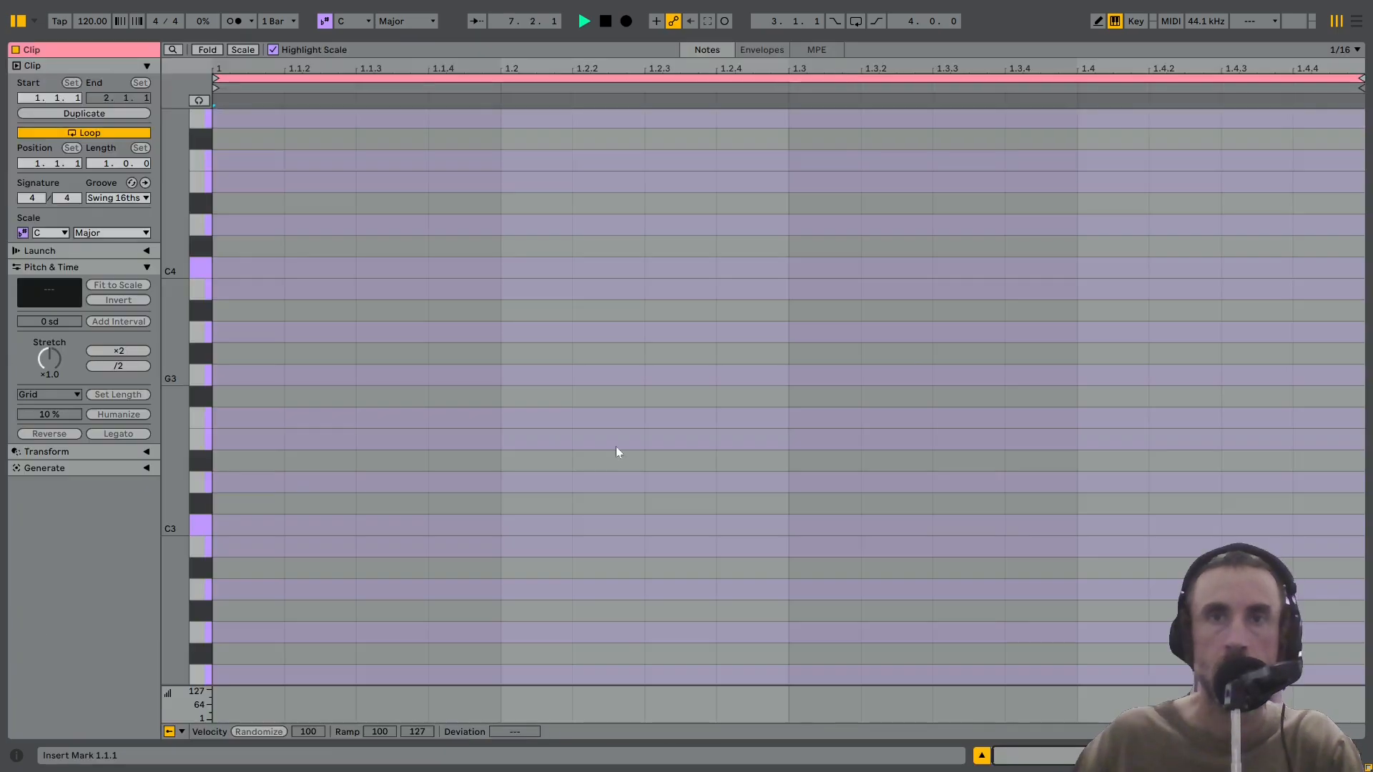
pyautogui.doubleClick(247, 330)
pyautogui.moveTo(283, 332); pyautogui.dragTo(306, 332)
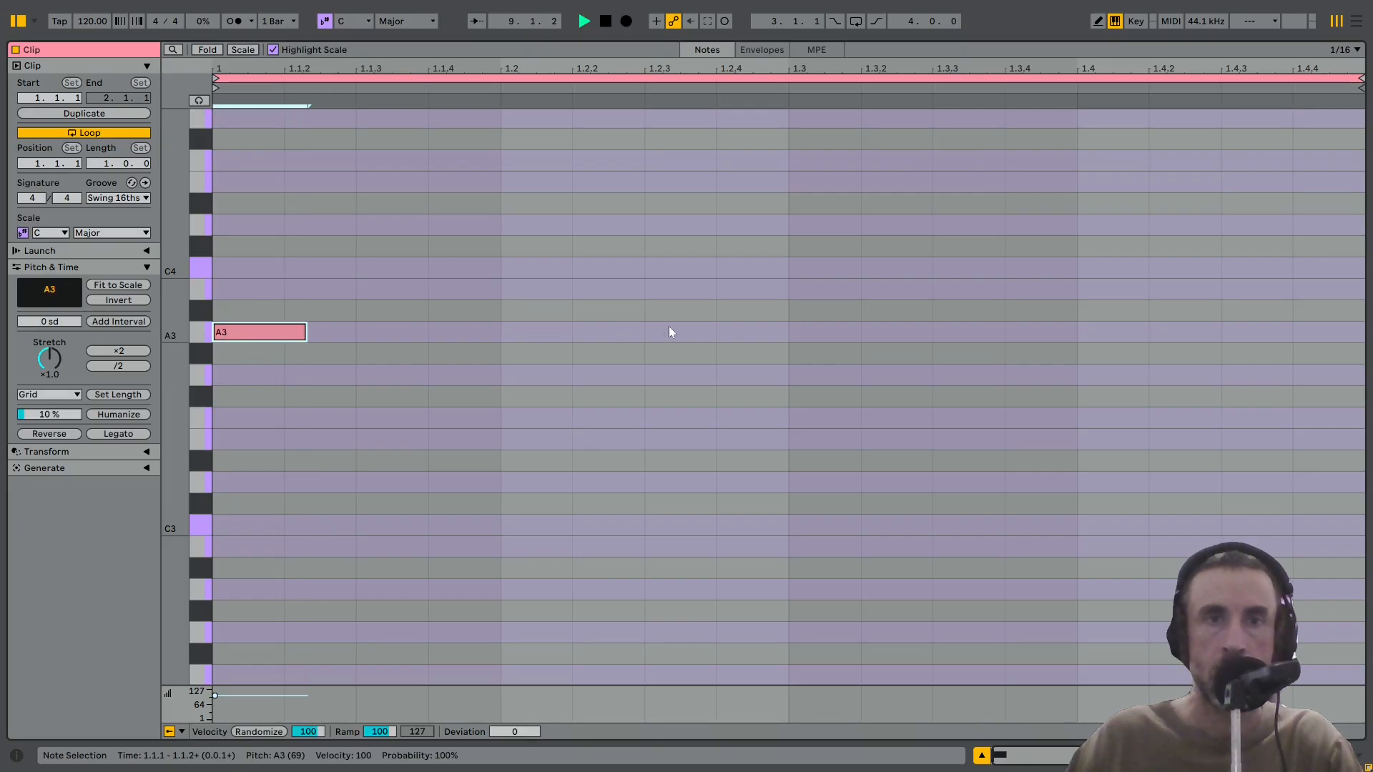
# Shorten the clip's loop to two beats and add a second A3 note at 1.2.3, extended to almost the loop's end.
pyautogui.moveTo(773, 340); pyautogui.dragTo(262, 347)
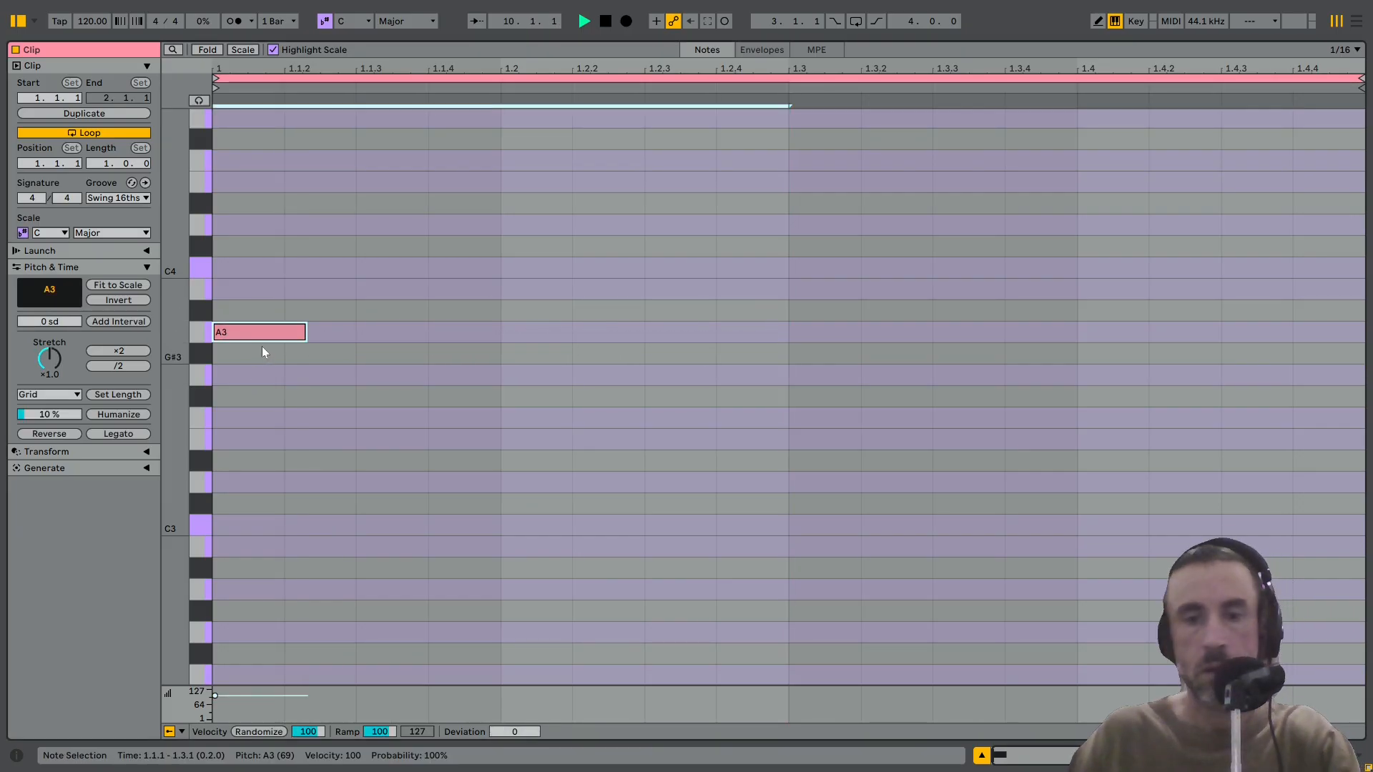
pyautogui.hotkey('ctrl', 'l')
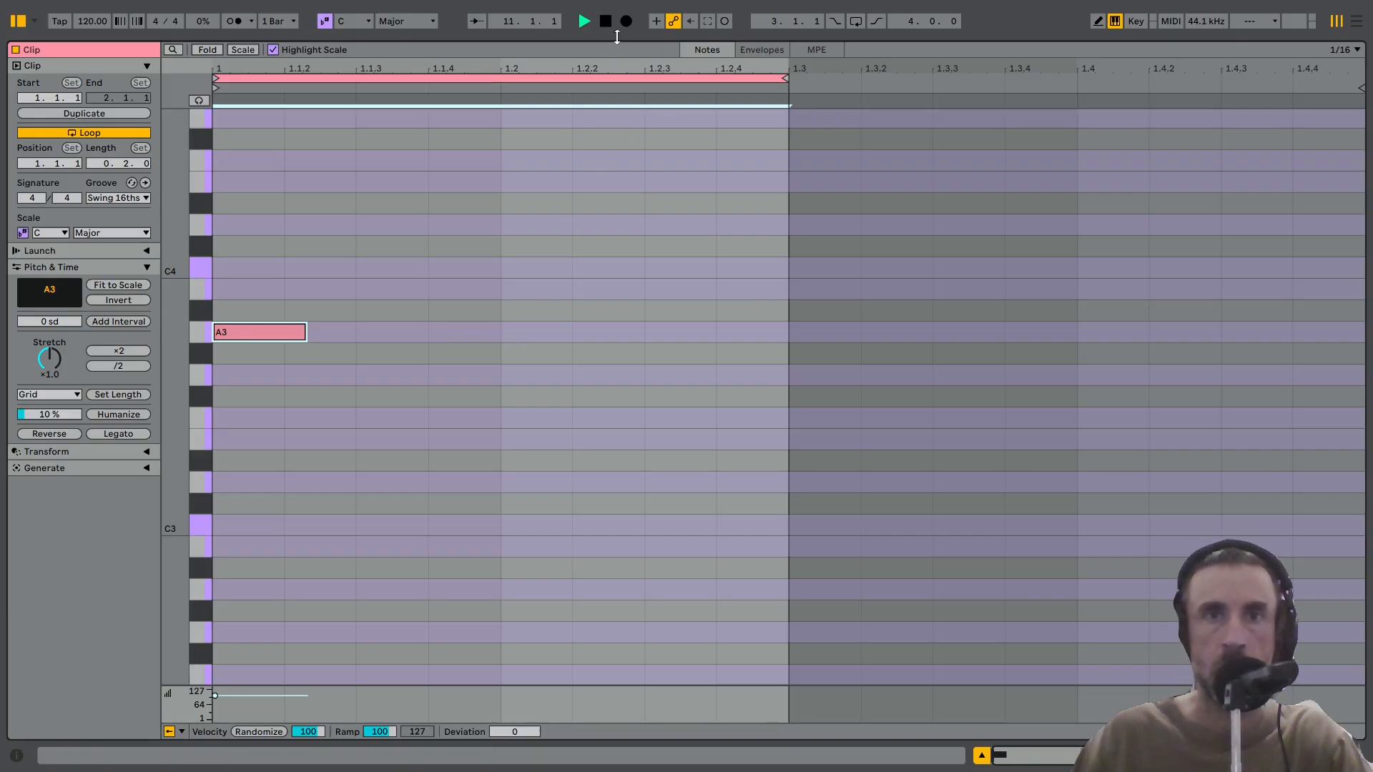
pyautogui.moveTo(617, 36); pyautogui.dragTo(236, 285)
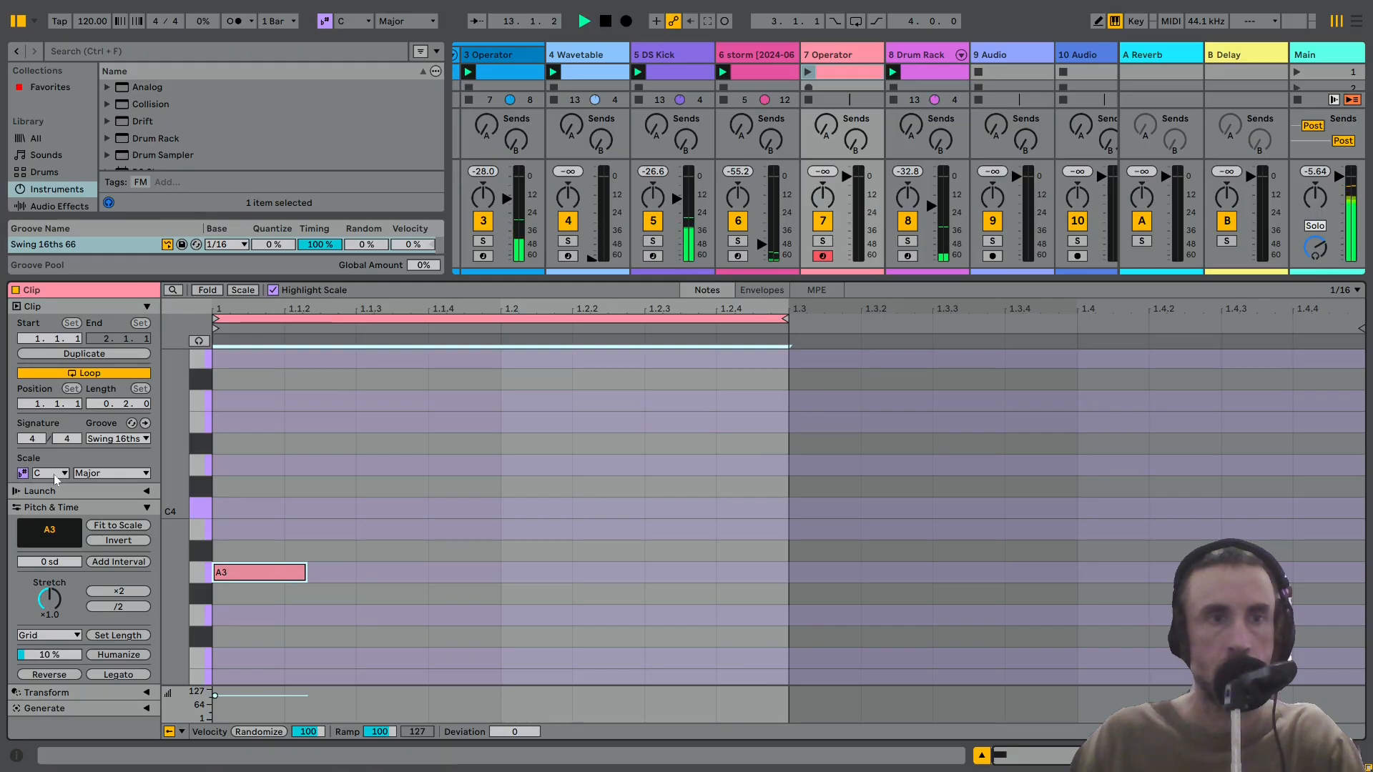
pyautogui.doubleClick(646, 576)
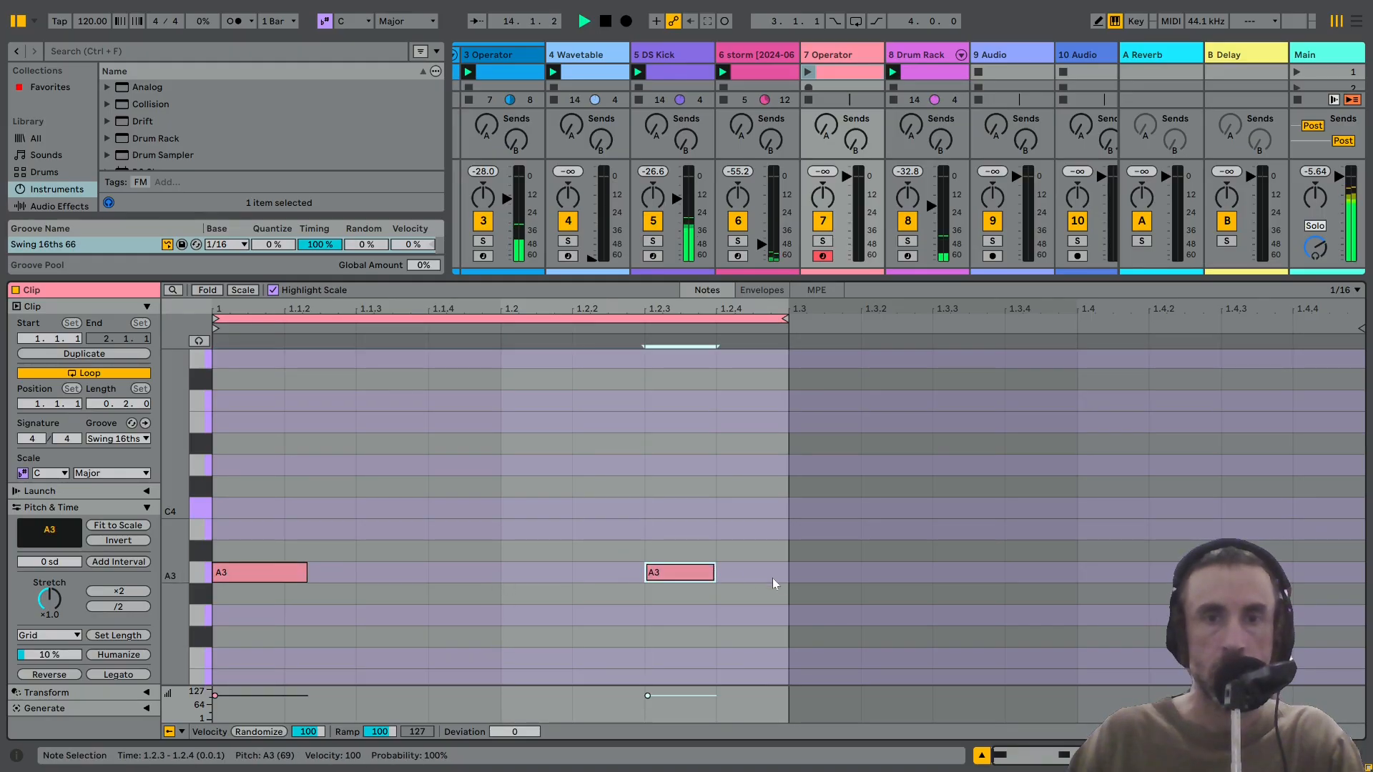
pyautogui.moveTo(715, 573); pyautogui.dragTo(766, 573)
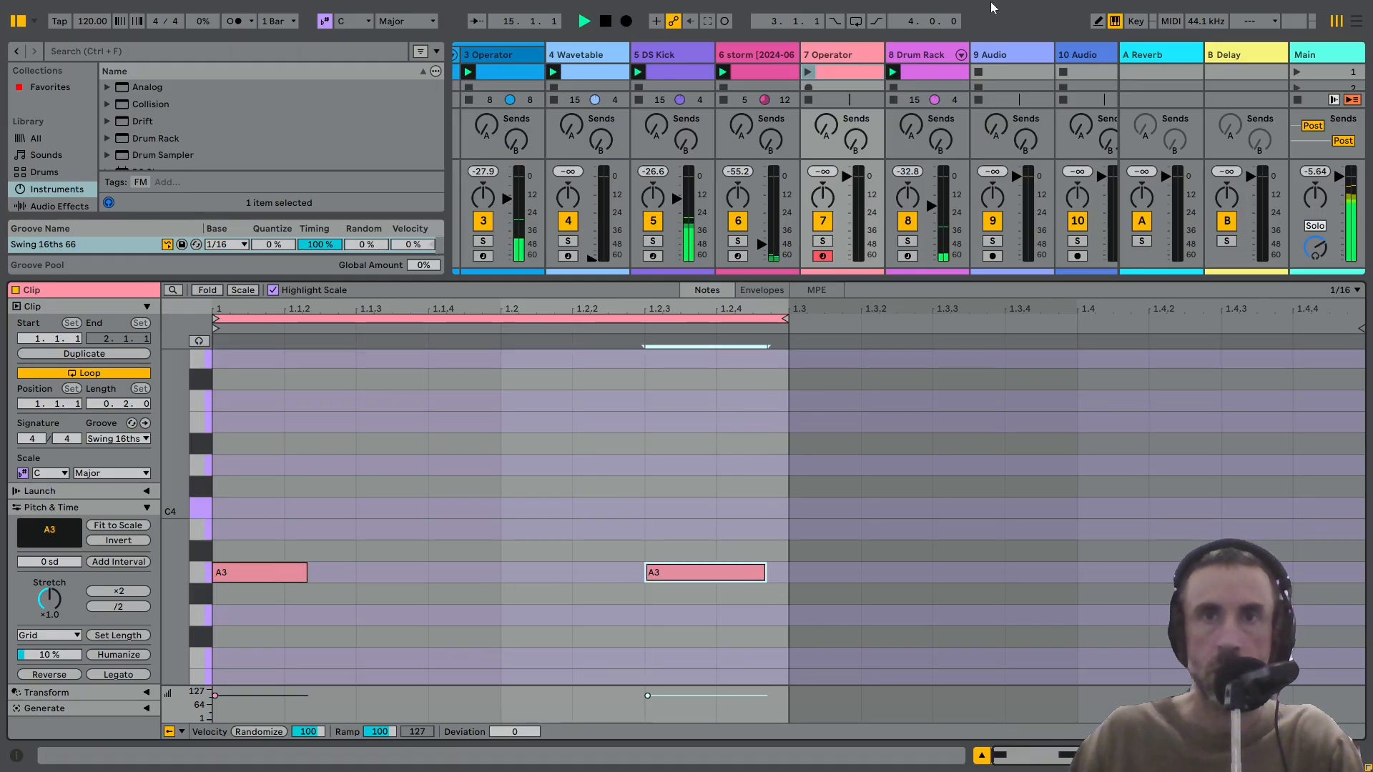
# Launch the new Operator clip at a track volume of -27.7 dB and transpose both notes down two octaves to A1.
pyautogui.click(806, 73)
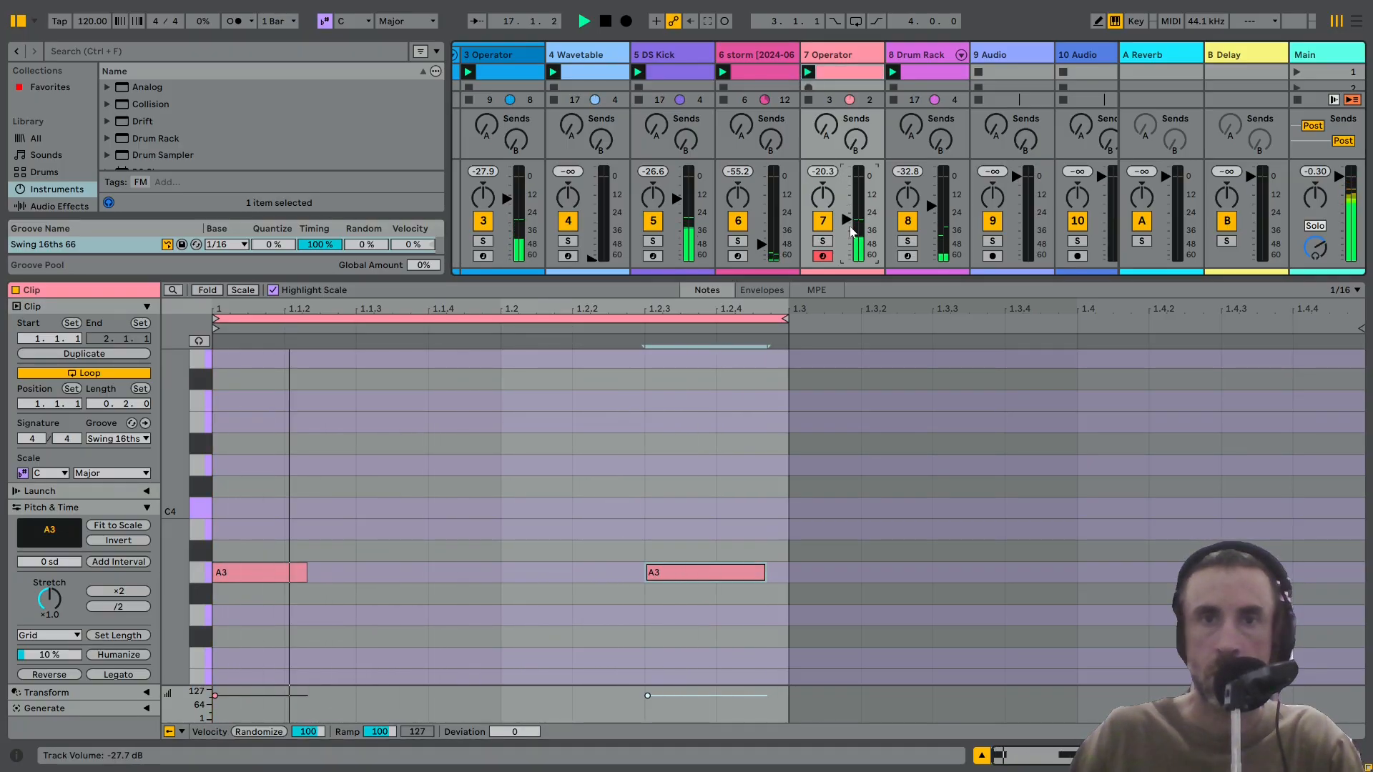
pyautogui.moveTo(719, 509); pyautogui.dragTo(238, 627)
pyautogui.hotkey('shift', 'Down')
pyautogui.hotkey('shift', 'Down')
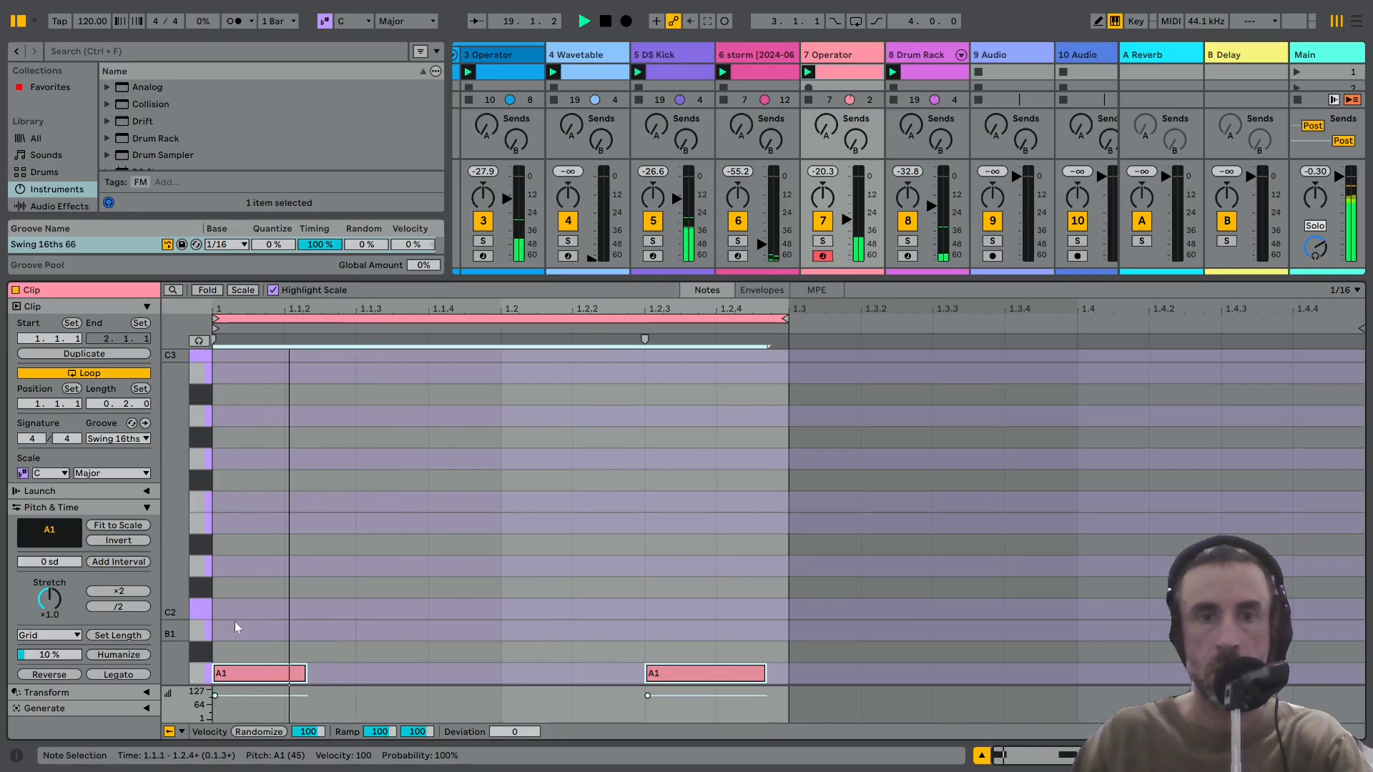
# Transpose both notes of the low Operator clip down another octave to A0 and return to the track's devices.
pyautogui.hotkey('shift', 'Down')
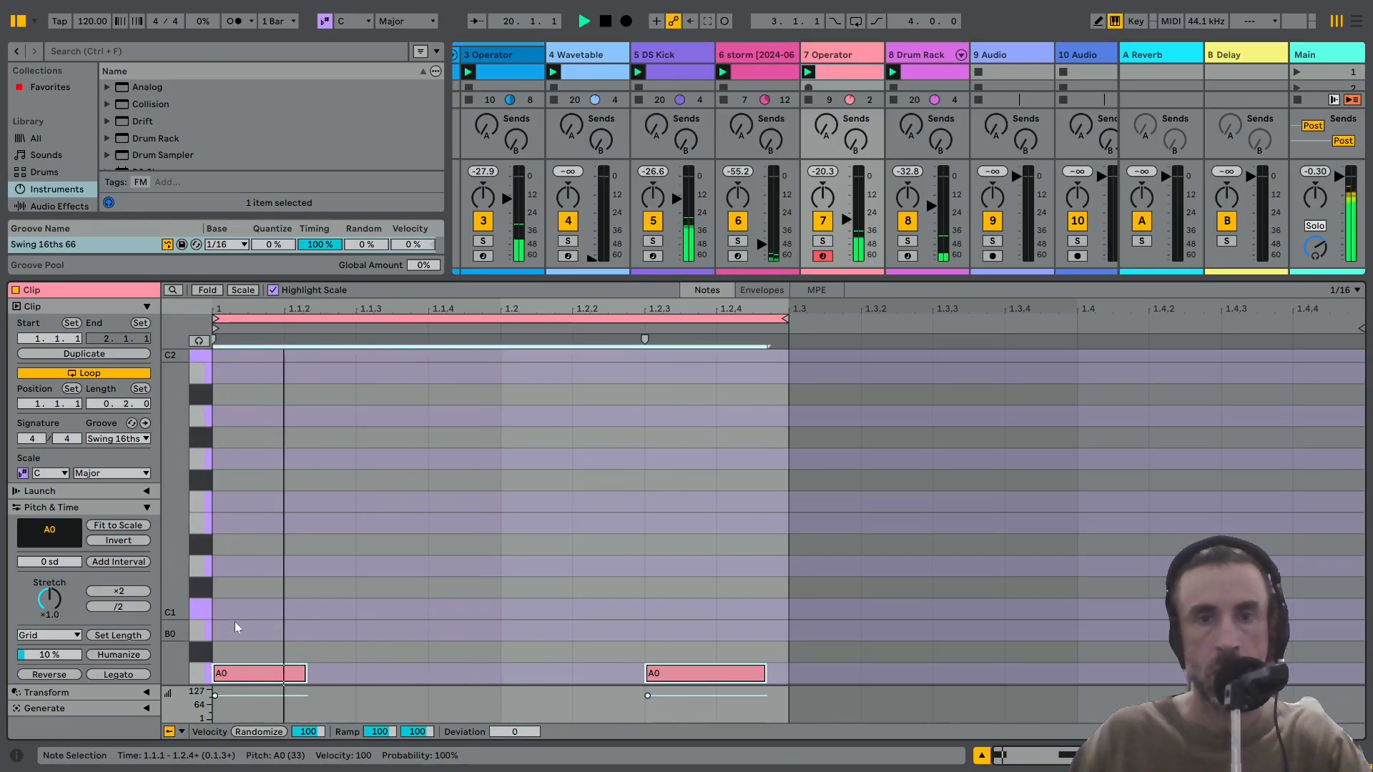
pyautogui.hotkey('shift', 'Tab')
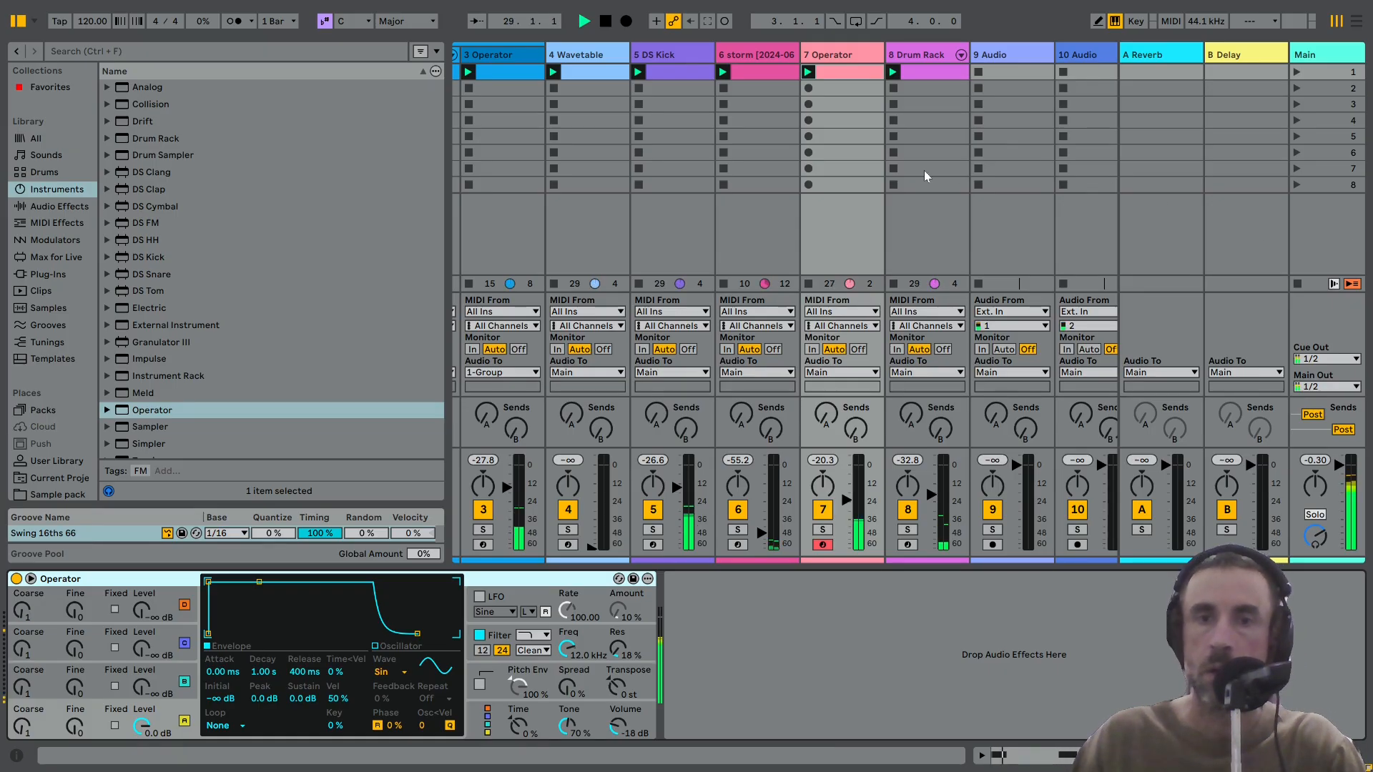
pyautogui.click(827, 63)
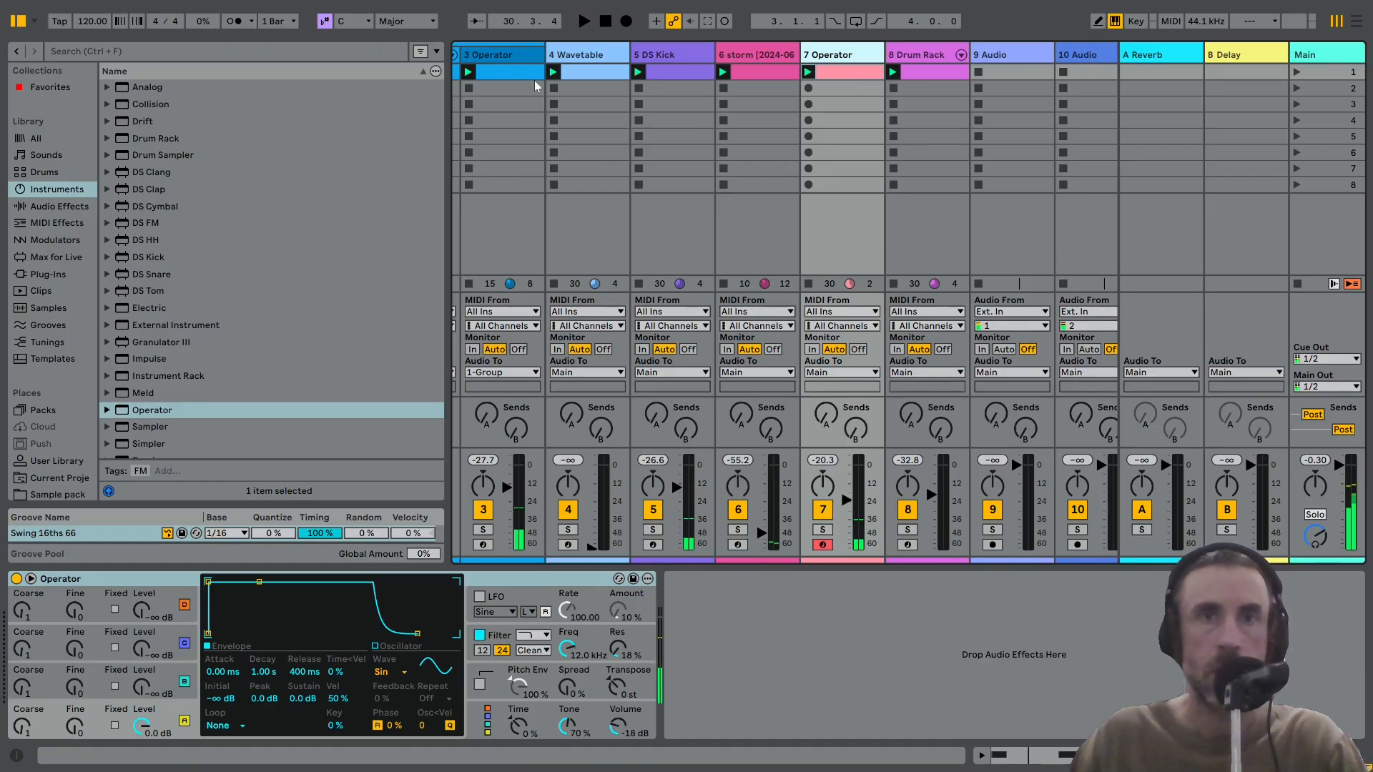
# Copy the Group track's kick-sidechained Compressor onto track 7 Operator and raise its threshold to -23.1 dB during playback.
pyautogui.moveTo(684, 172); pyautogui.dragTo(1289, 194)
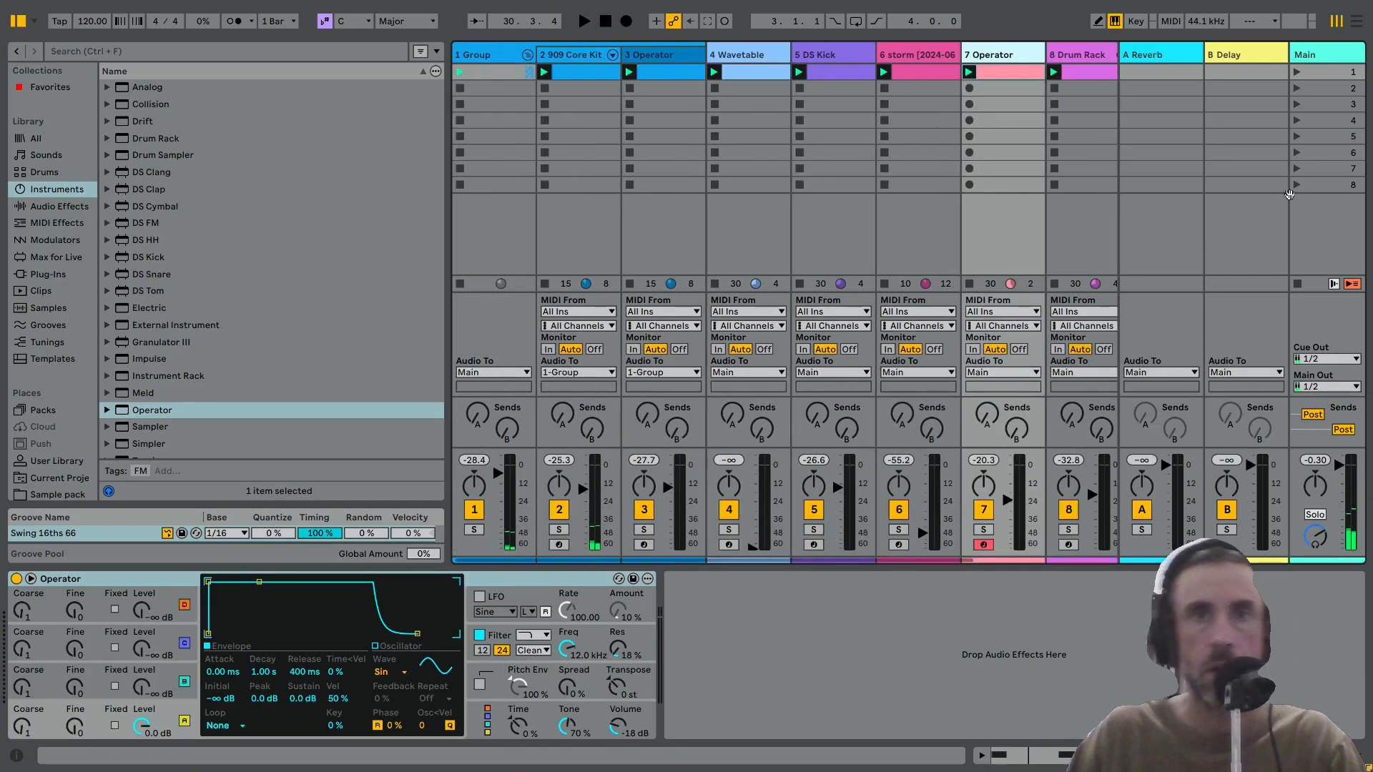
pyautogui.click(501, 56)
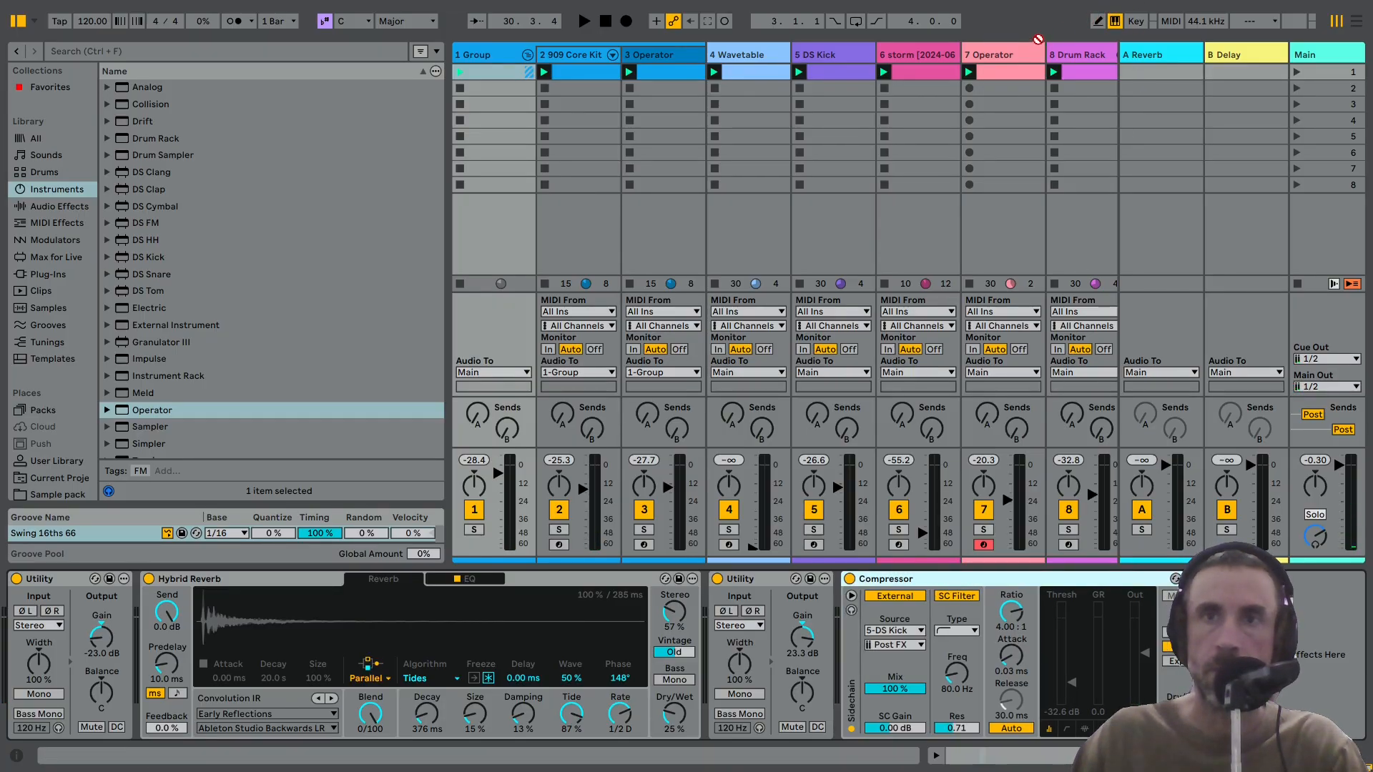
pyautogui.click(1021, 57)
pyautogui.press('space')
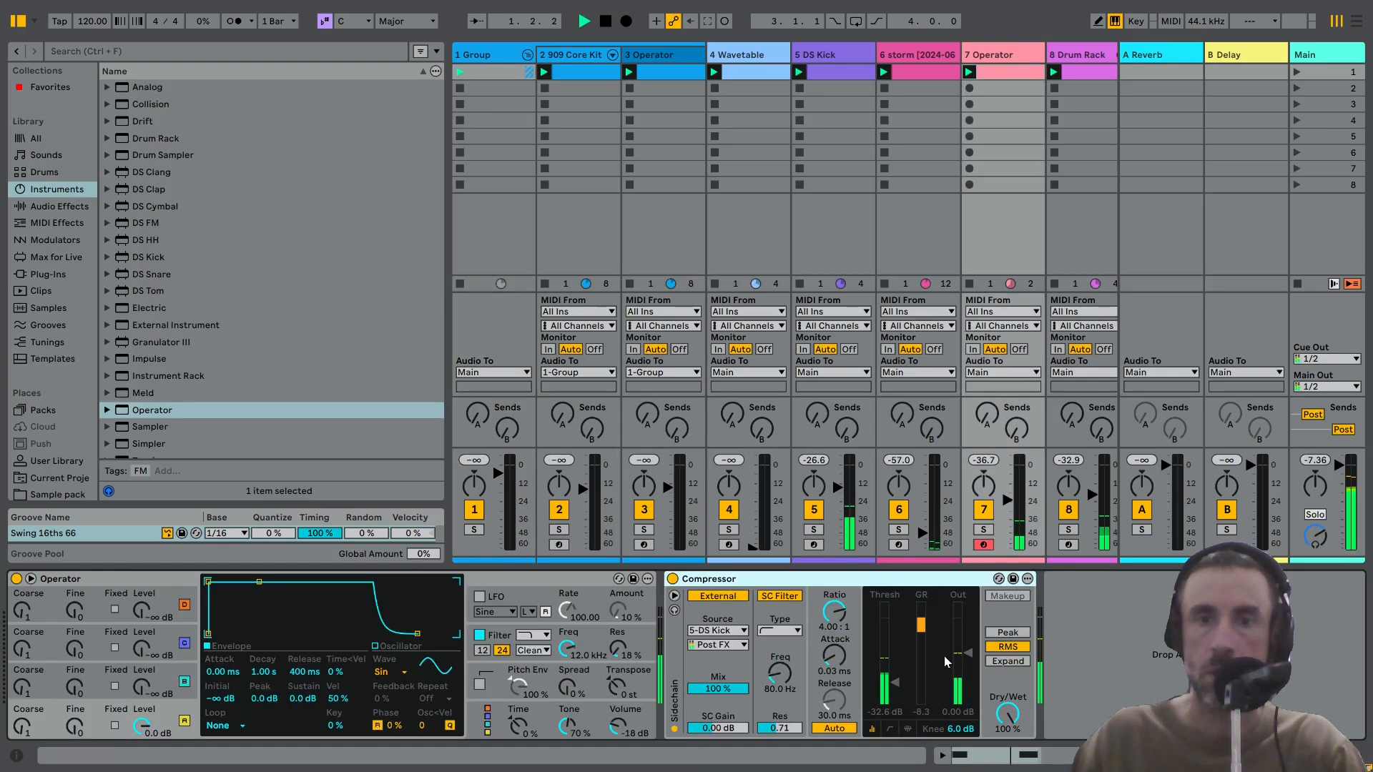
pyautogui.moveTo(895, 683); pyautogui.dragTo(895, 671)
pyautogui.moveTo(896, 671); pyautogui.dragTo(897, 673)
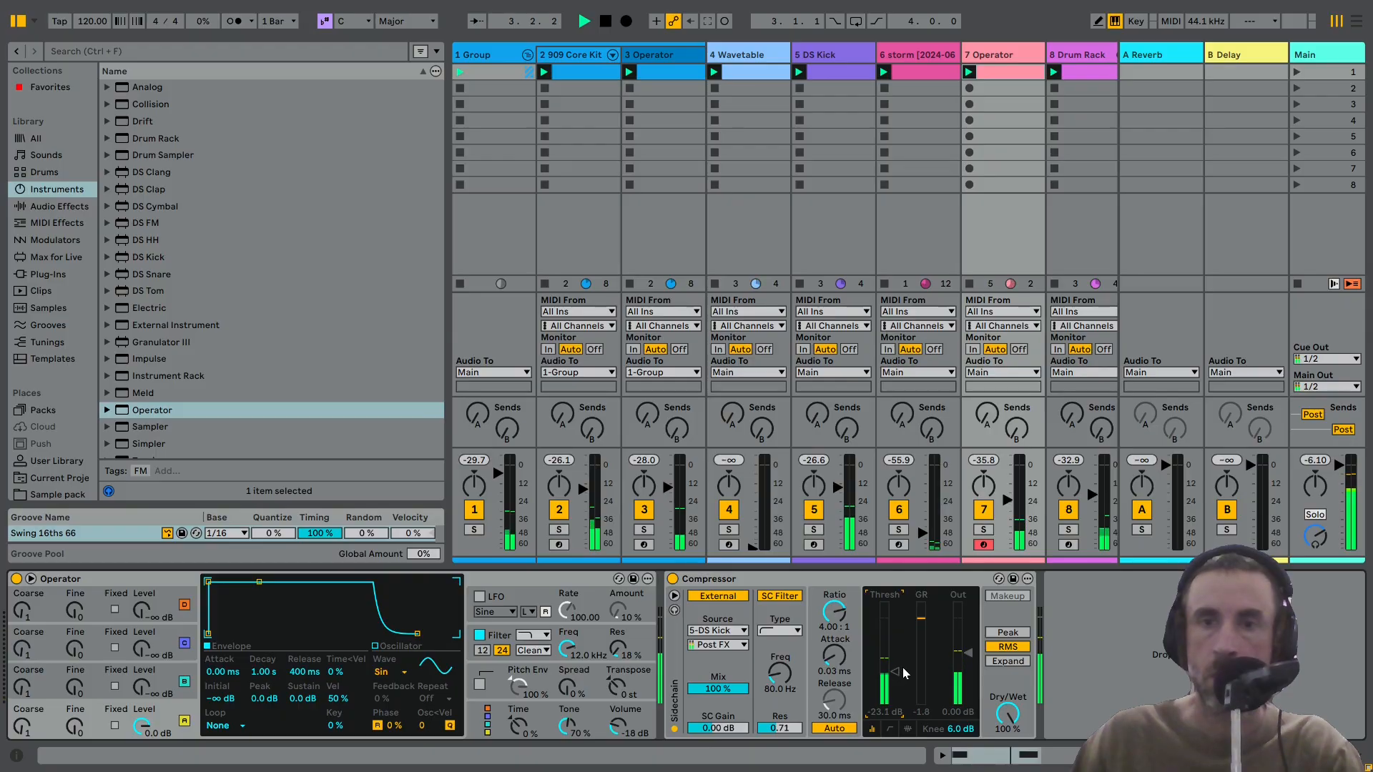
# Check the Main track's EQ Eight spectrum while reactivating track 7 Operator, and lower the DS Kick's pitch to 43.3 Hz.
pyautogui.click(1310, 56)
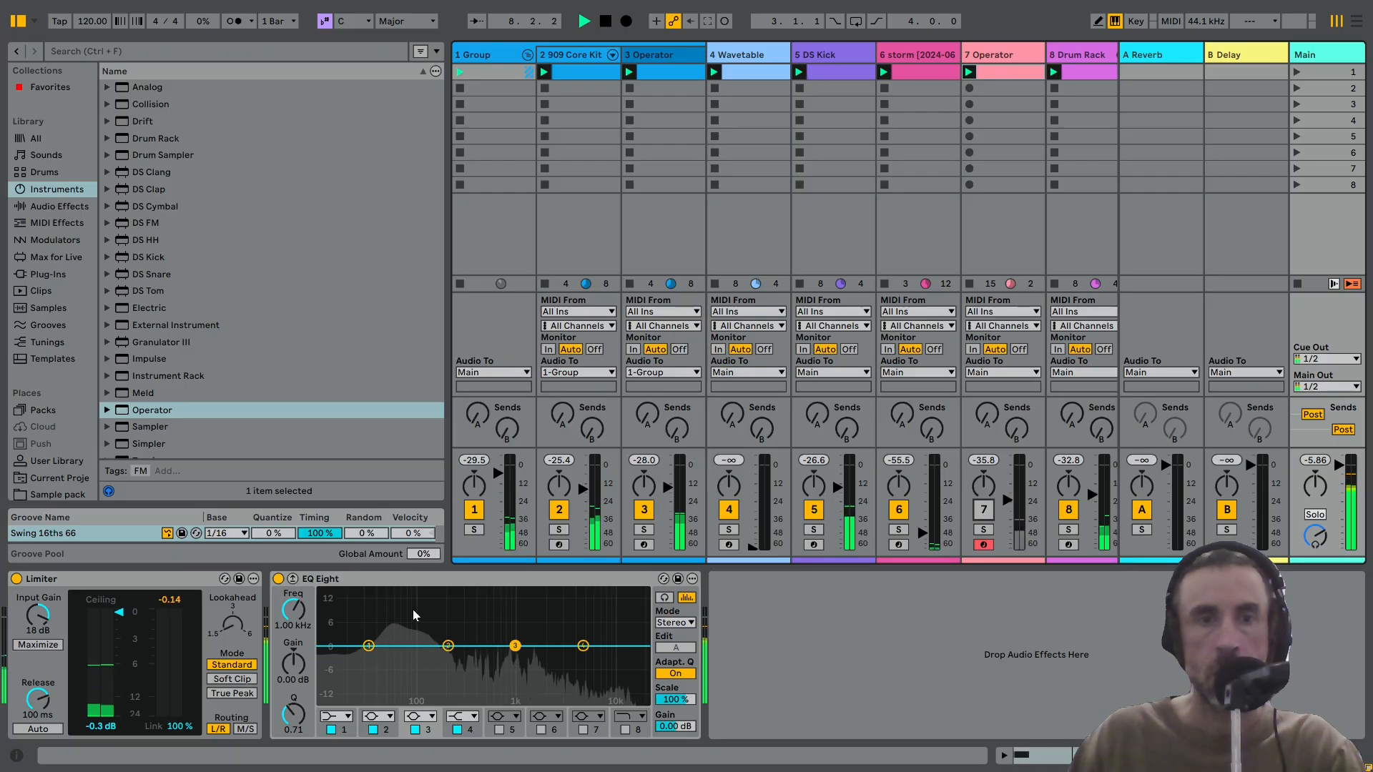
pyautogui.click(984, 509)
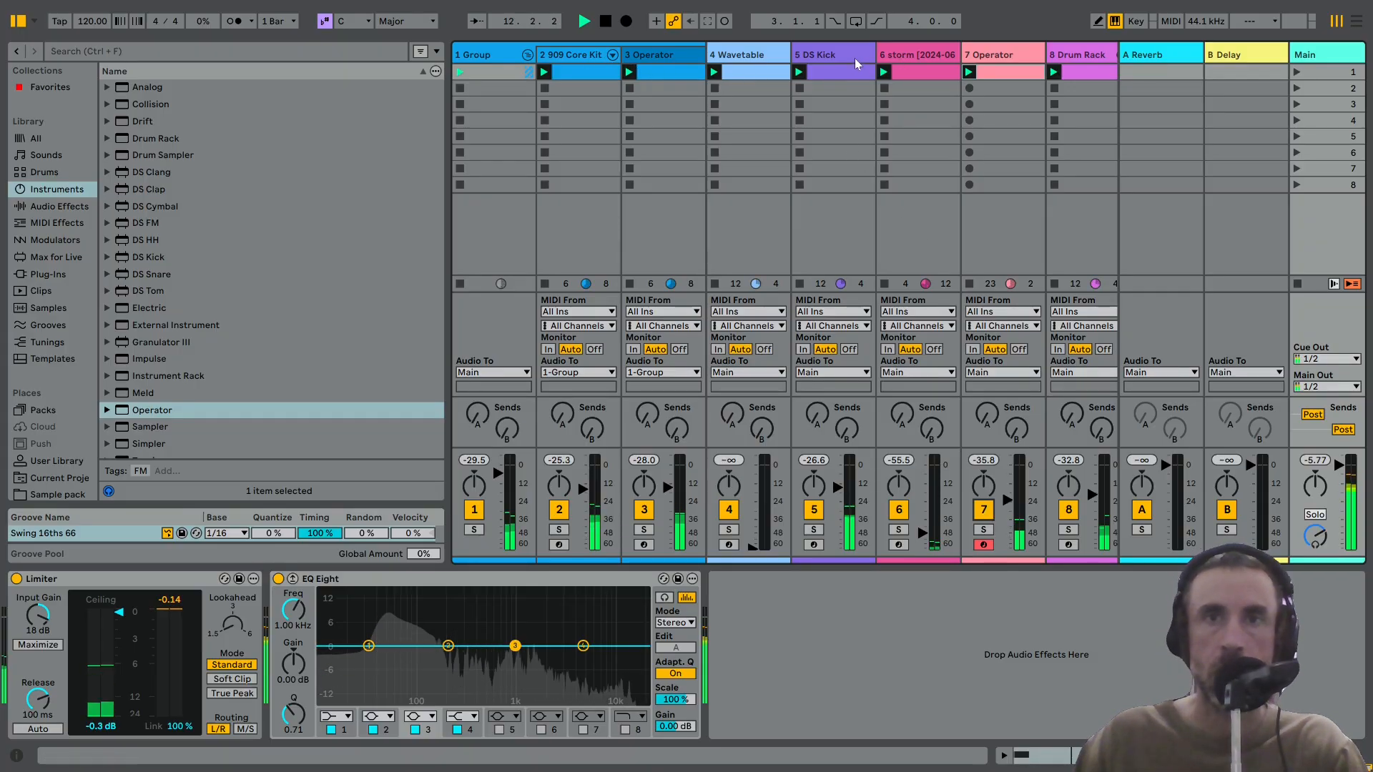
pyautogui.click(855, 63)
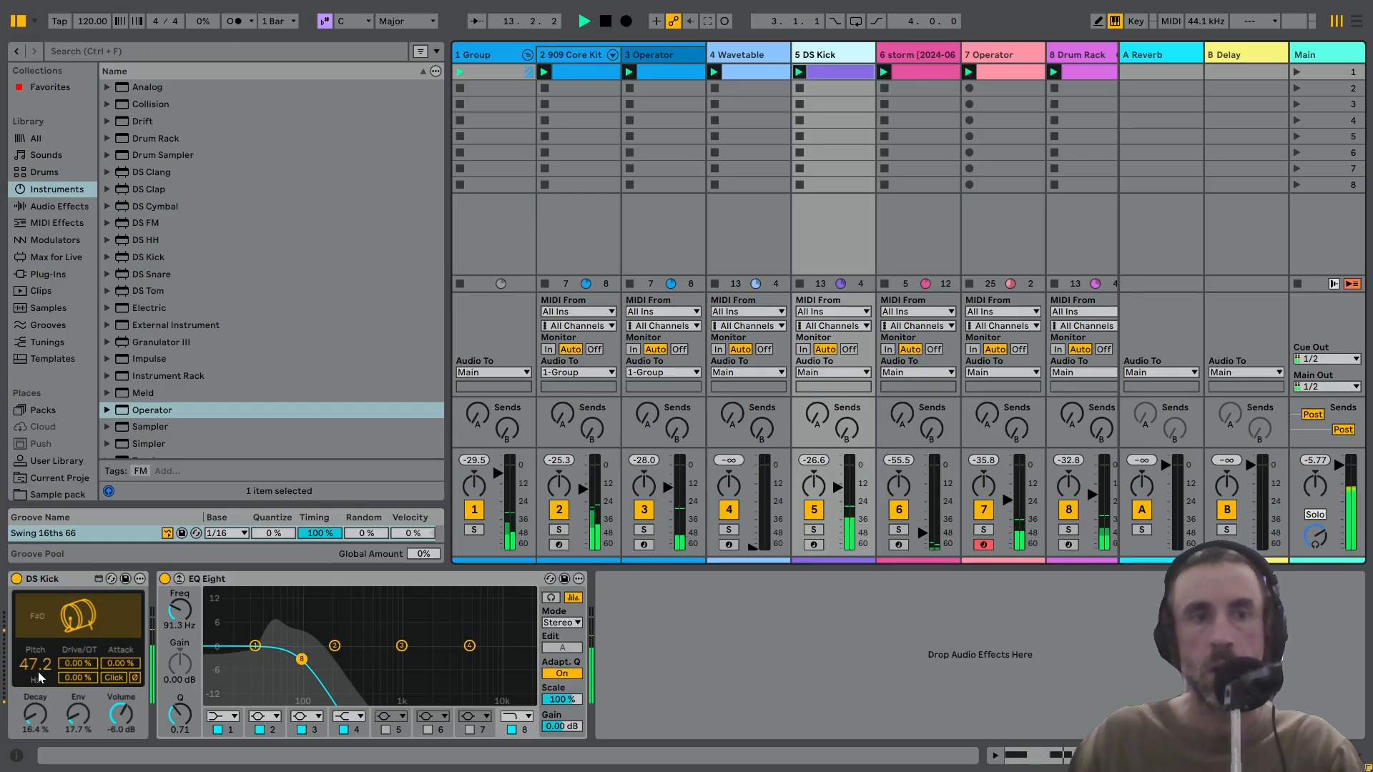
pyautogui.moveTo(40, 677); pyautogui.dragTo(39, 703)
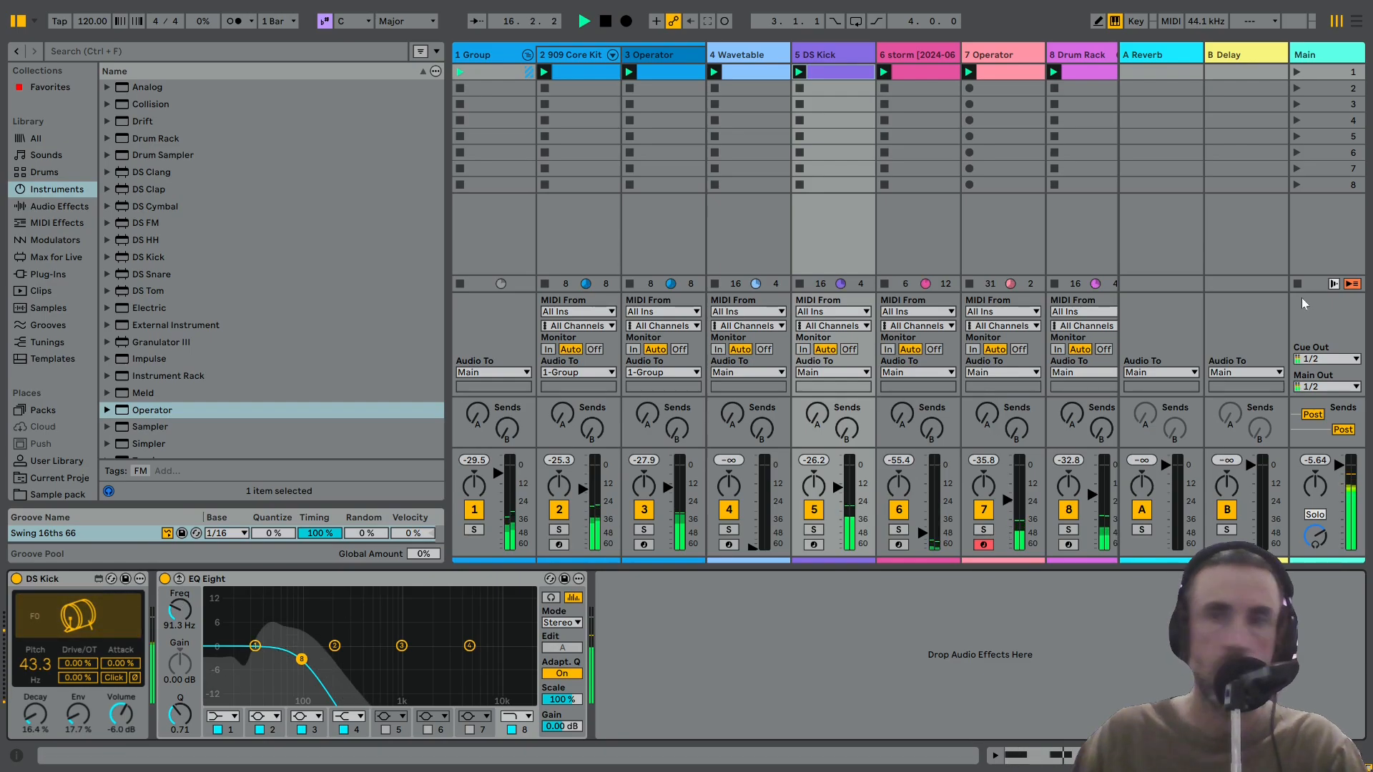
# With the Main track's spectrum displayed, lower track 7 Operator's volume slightly and raise the system volume to 60.
pyautogui.click(1327, 55)
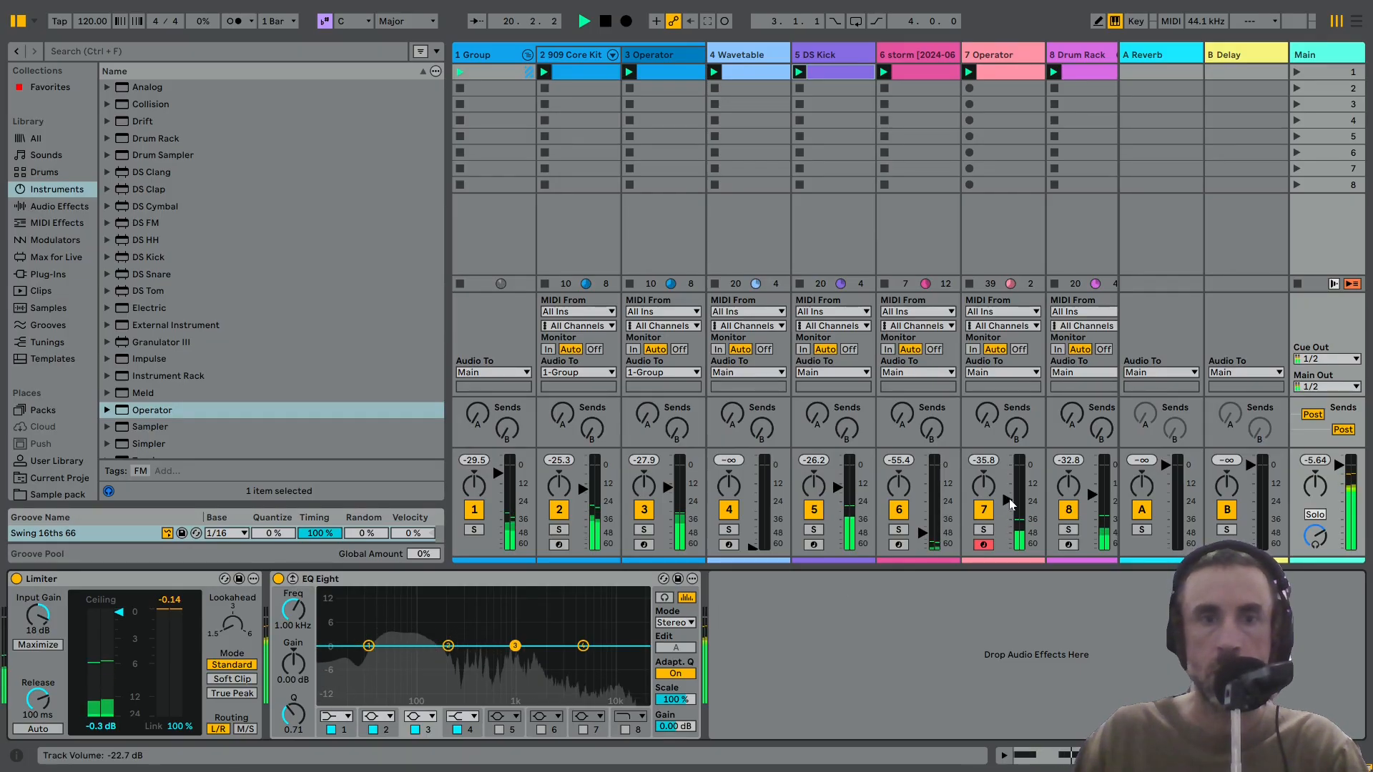
pyautogui.moveTo(1010, 504); pyautogui.dragTo(1010, 514)
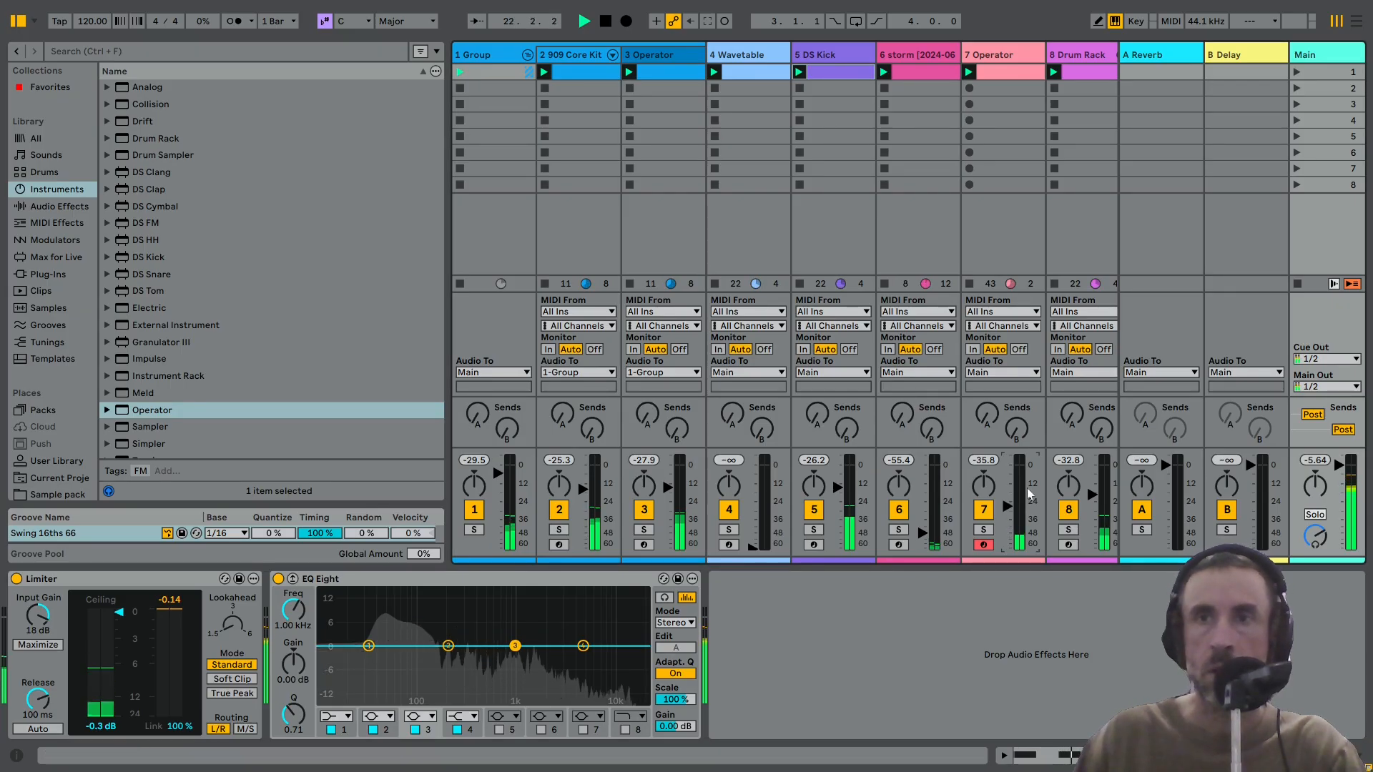
pyautogui.press('XF86AudioRaiseVolume')
pyautogui.press('XF86AudioRaiseVolume')
pyautogui.press('XF86AudioRaiseVolume')
pyautogui.press('XF86AudioRaiseVolume')
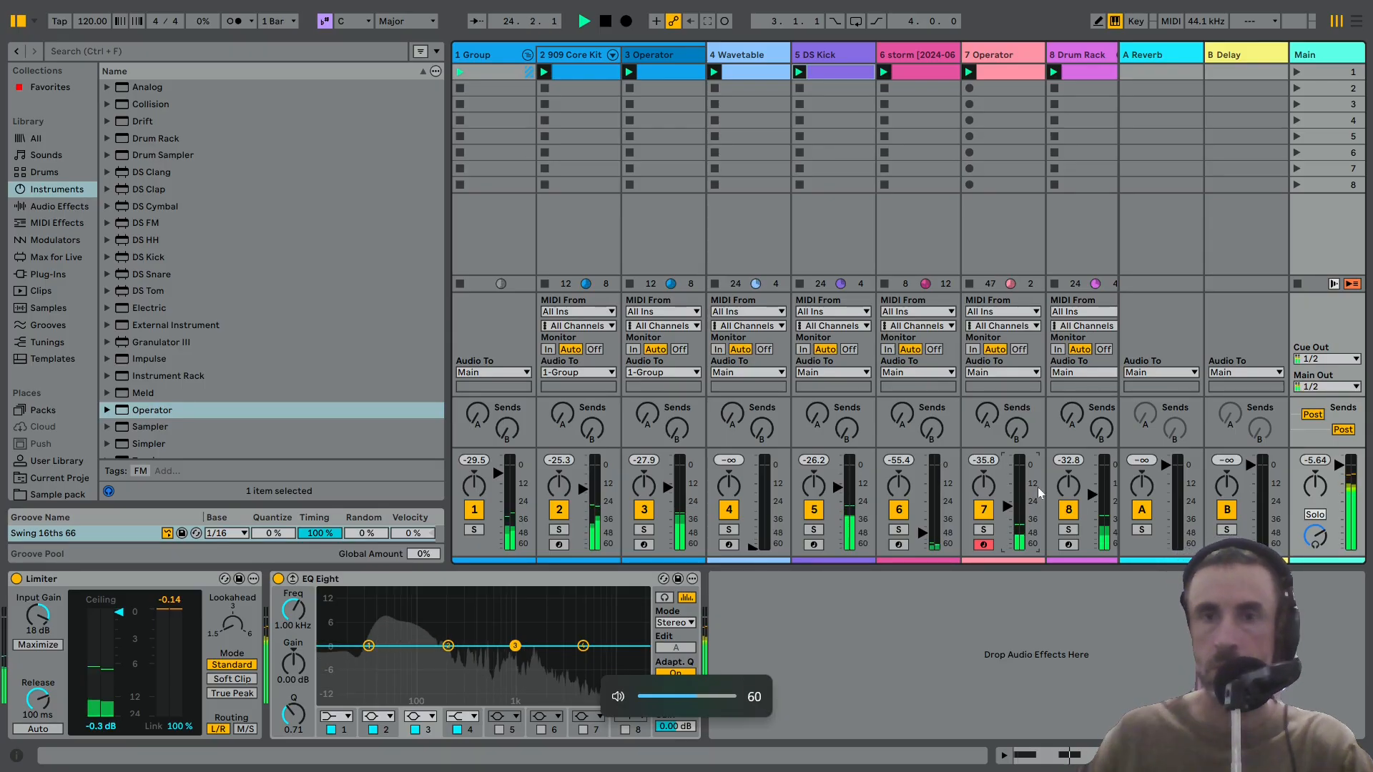
# Rebalance the DS Kick and track 7 Operator volumes, bringing Operator to about -20.4 dB, and set its Compressor threshold to -34.2 dB.
pyautogui.click(1013, 55)
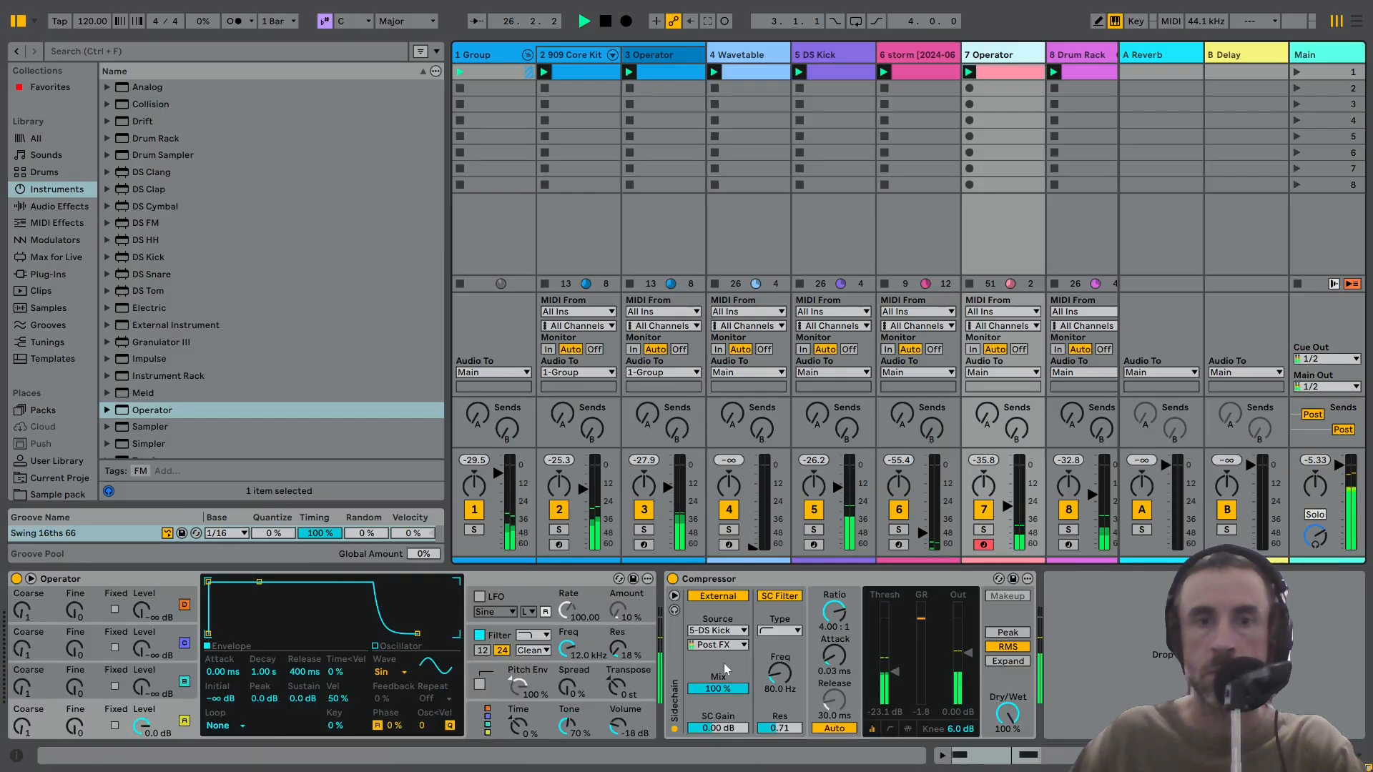
pyautogui.click(1008, 506)
pyautogui.moveTo(1007, 506)
pyautogui.mouseDown()
pyautogui.moveTo(1008, 490)
pyautogui.moveTo(1007, 506)
pyautogui.mouseUp()
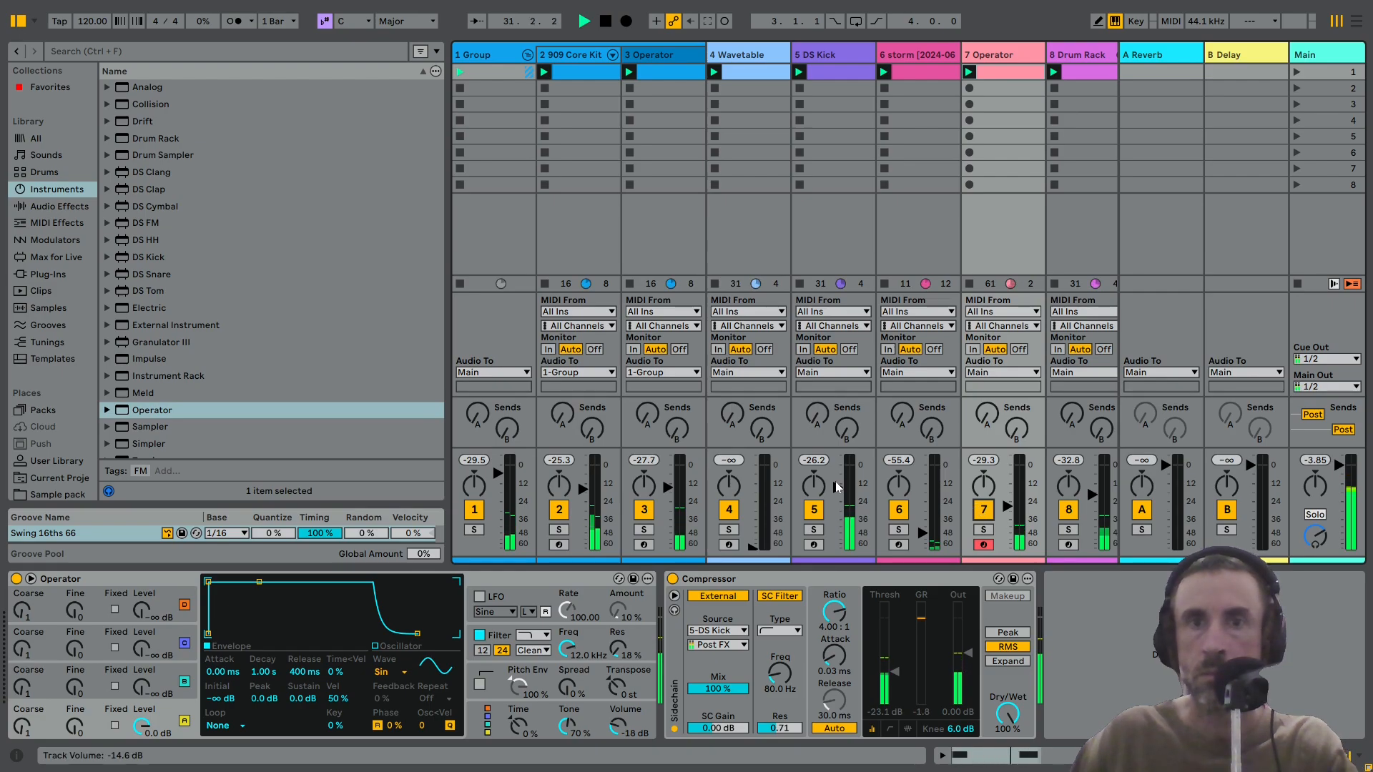
pyautogui.moveTo(836, 486)
pyautogui.mouseDown()
pyautogui.moveTo(838, 504)
pyautogui.moveTo(837, 490)
pyautogui.mouseUp()
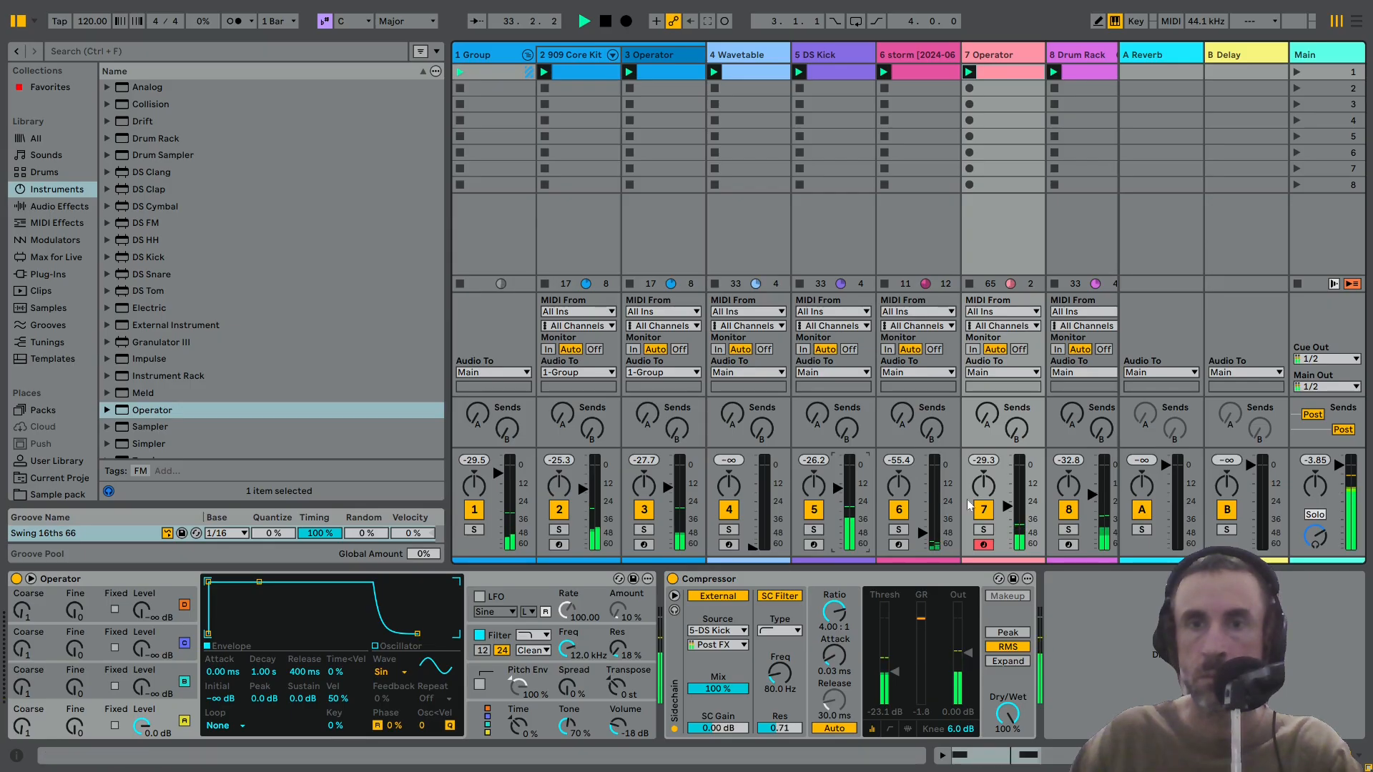
pyautogui.moveTo(1007, 498); pyautogui.dragTo(1007, 496)
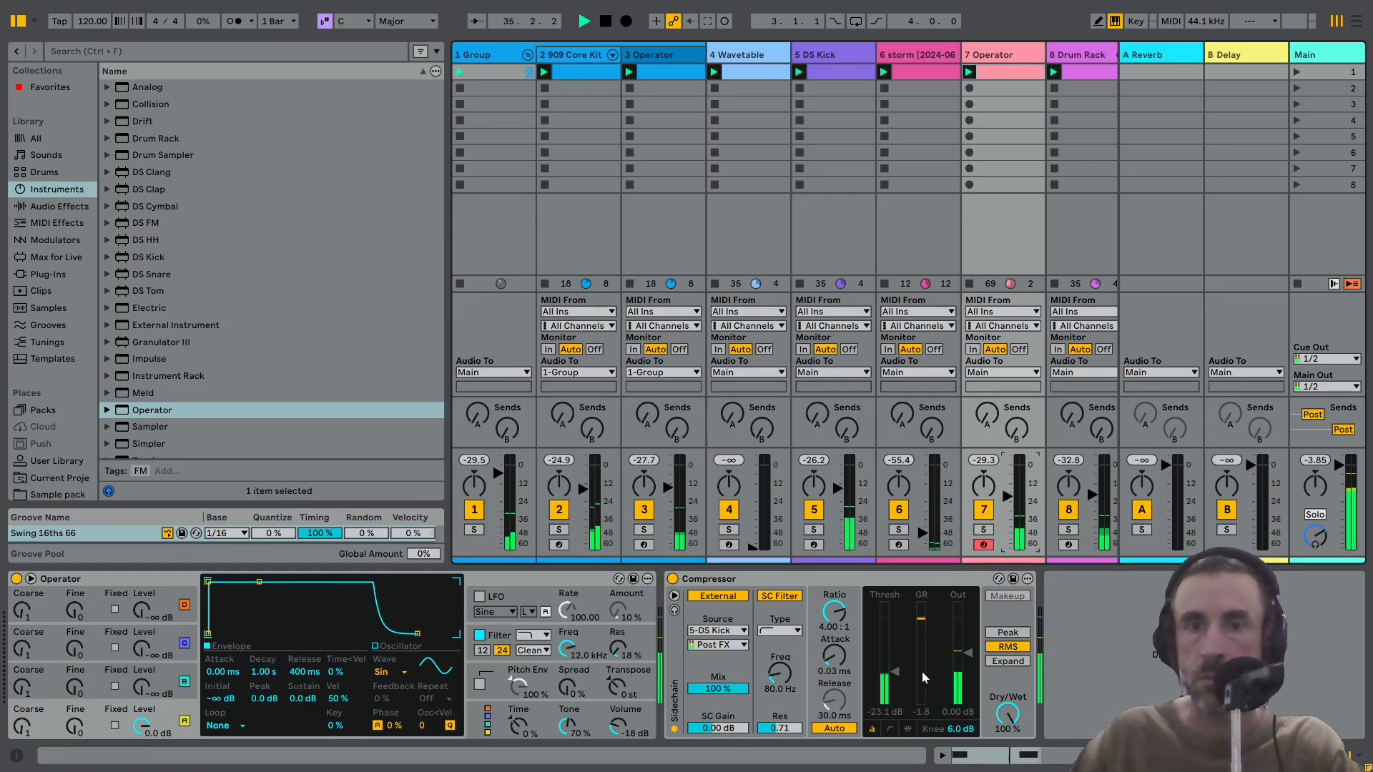
pyautogui.moveTo(890, 667); pyautogui.dragTo(890, 679)
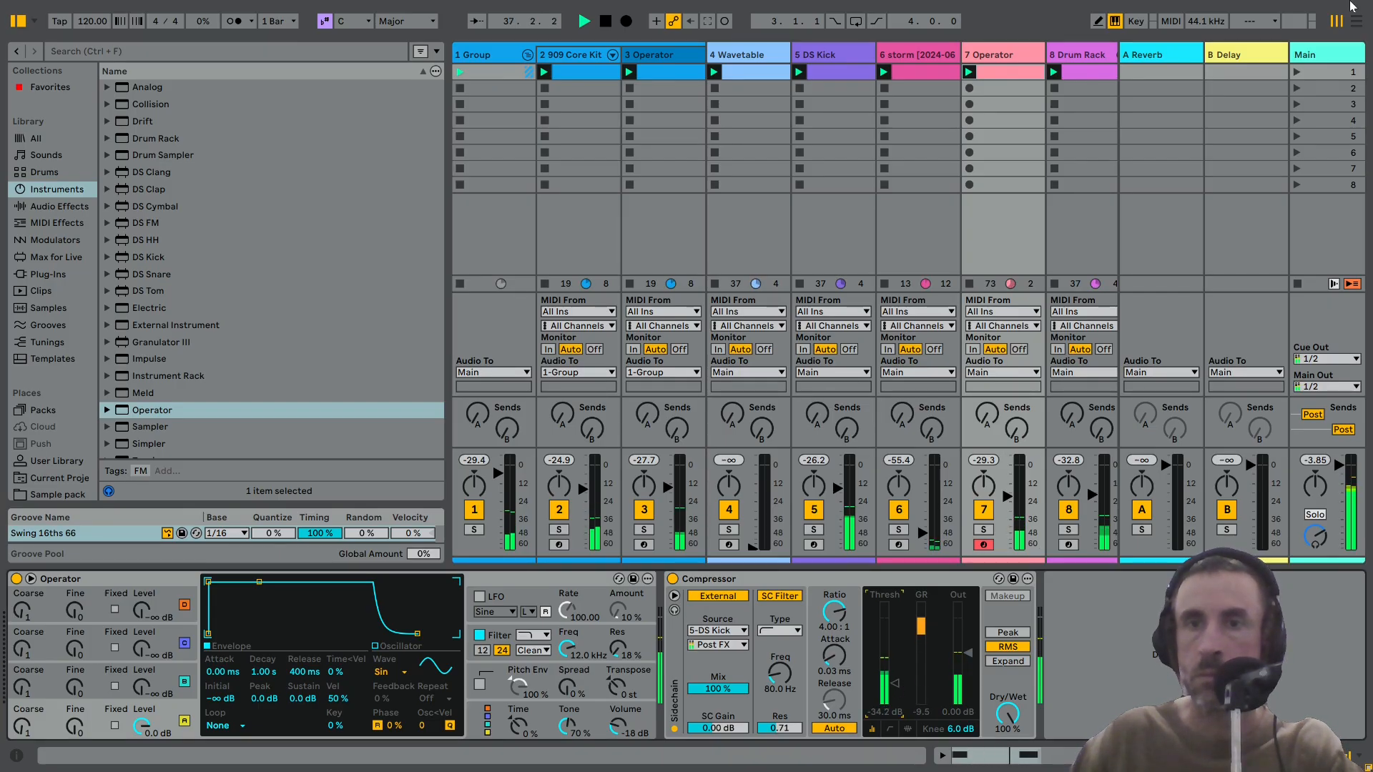
pyautogui.click(1332, 58)
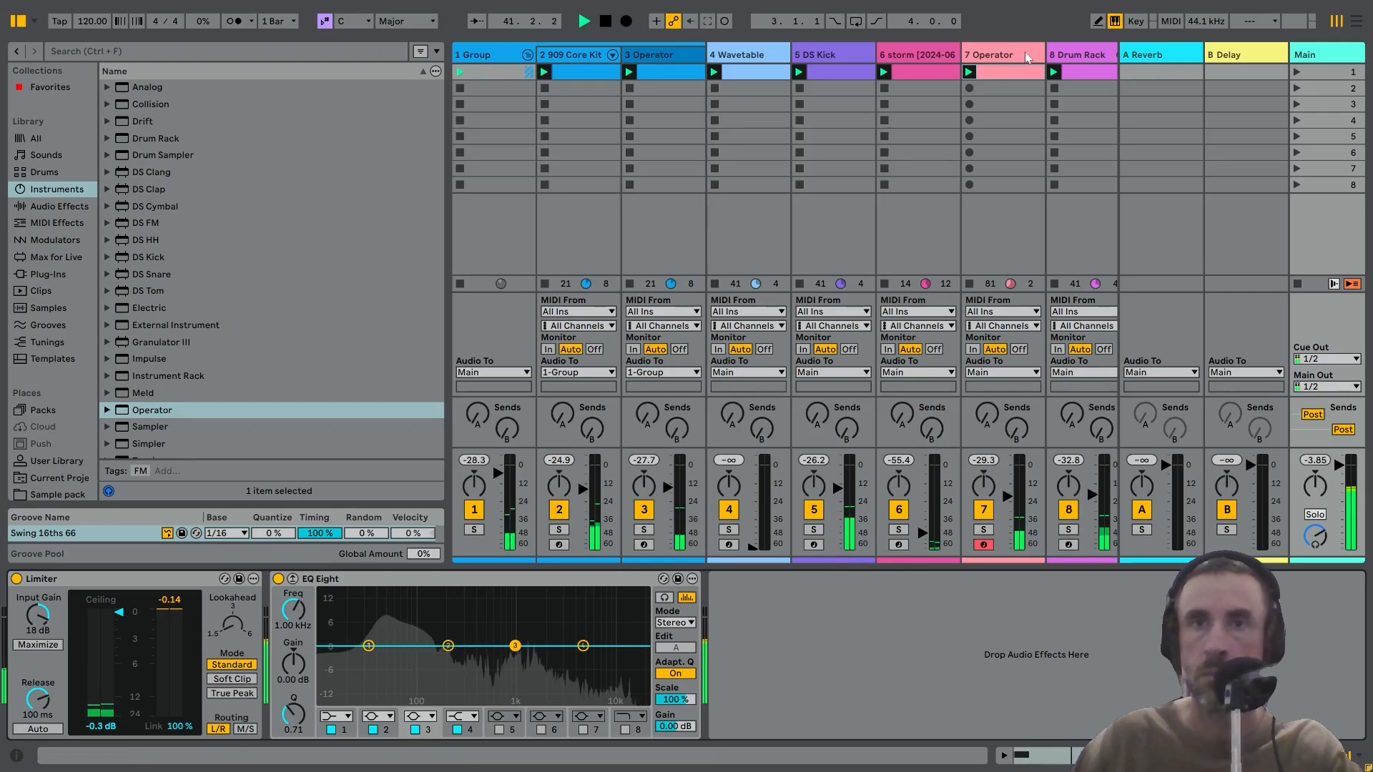
# In track 7's Operator clip, try lengthening the first A0 note to 1.1.4, undo that, and shorten the note to end at 1.1.2.
pyautogui.click(969, 119)
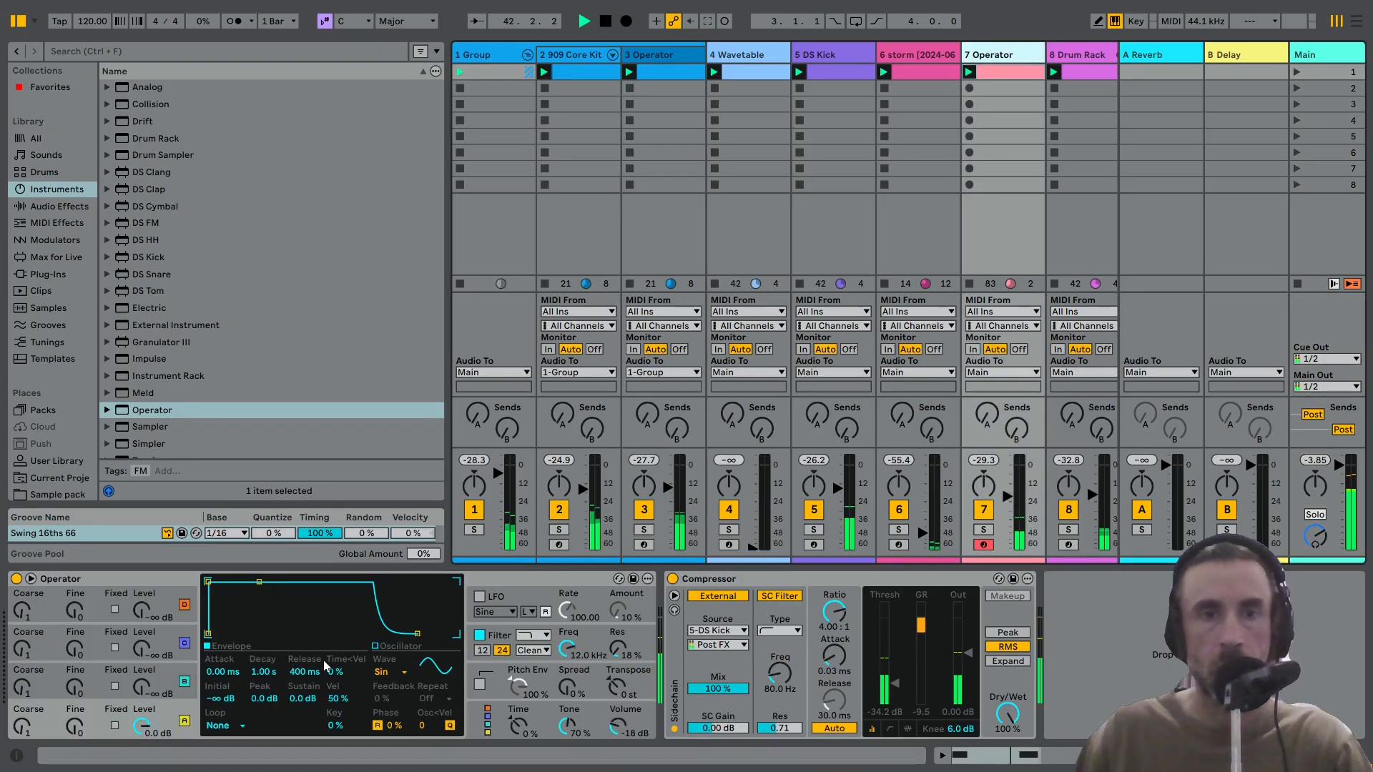
pyautogui.doubleClick(1021, 72)
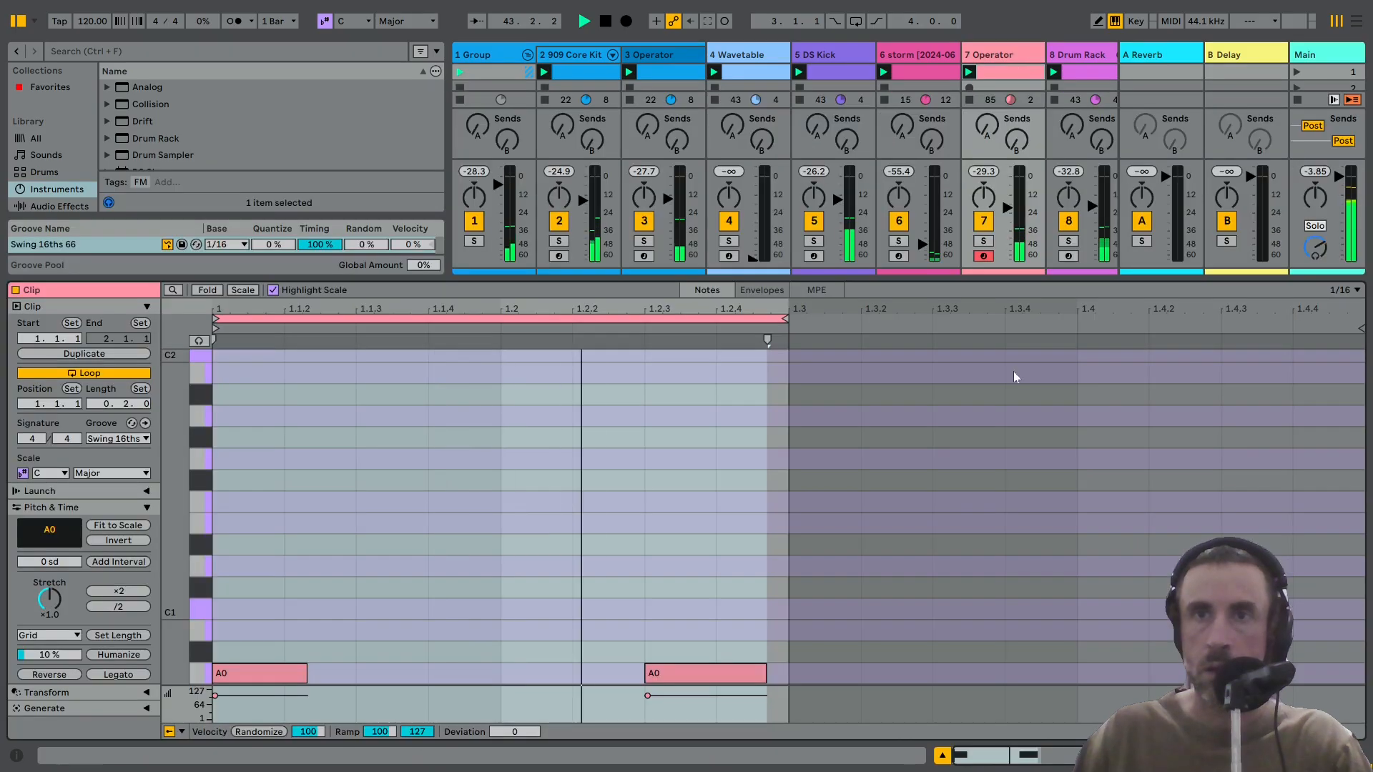
pyautogui.click(724, 569)
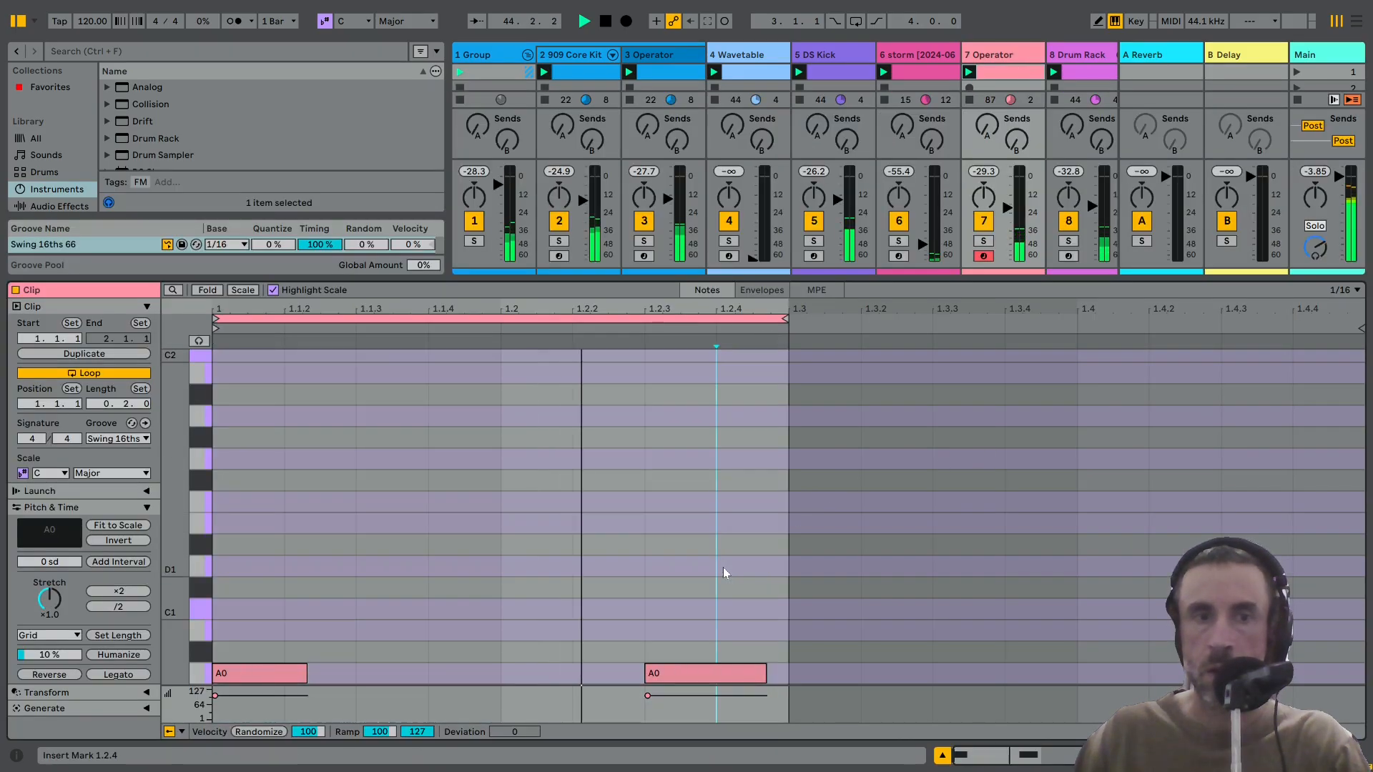
pyautogui.moveTo(306, 673); pyautogui.dragTo(428, 673)
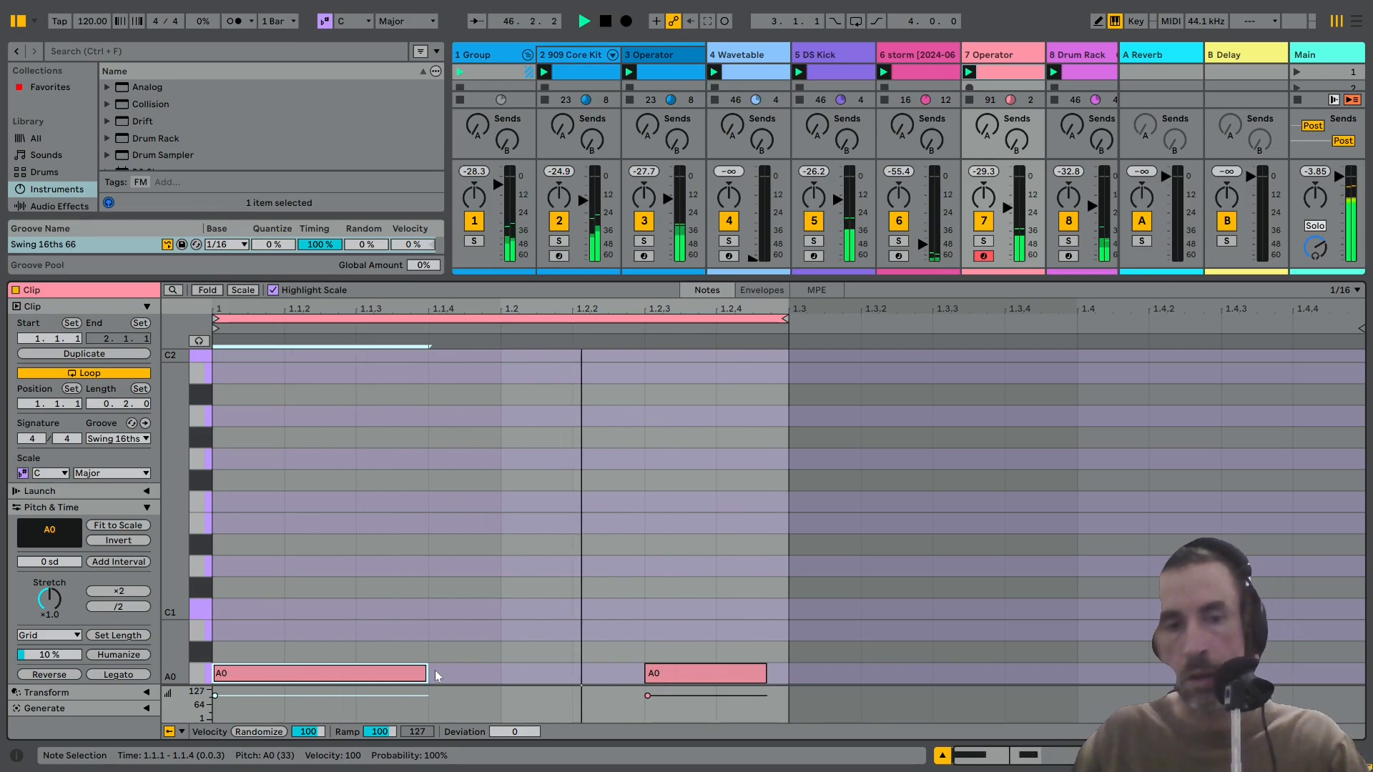
pyautogui.hotkey('ctrl', 'z')
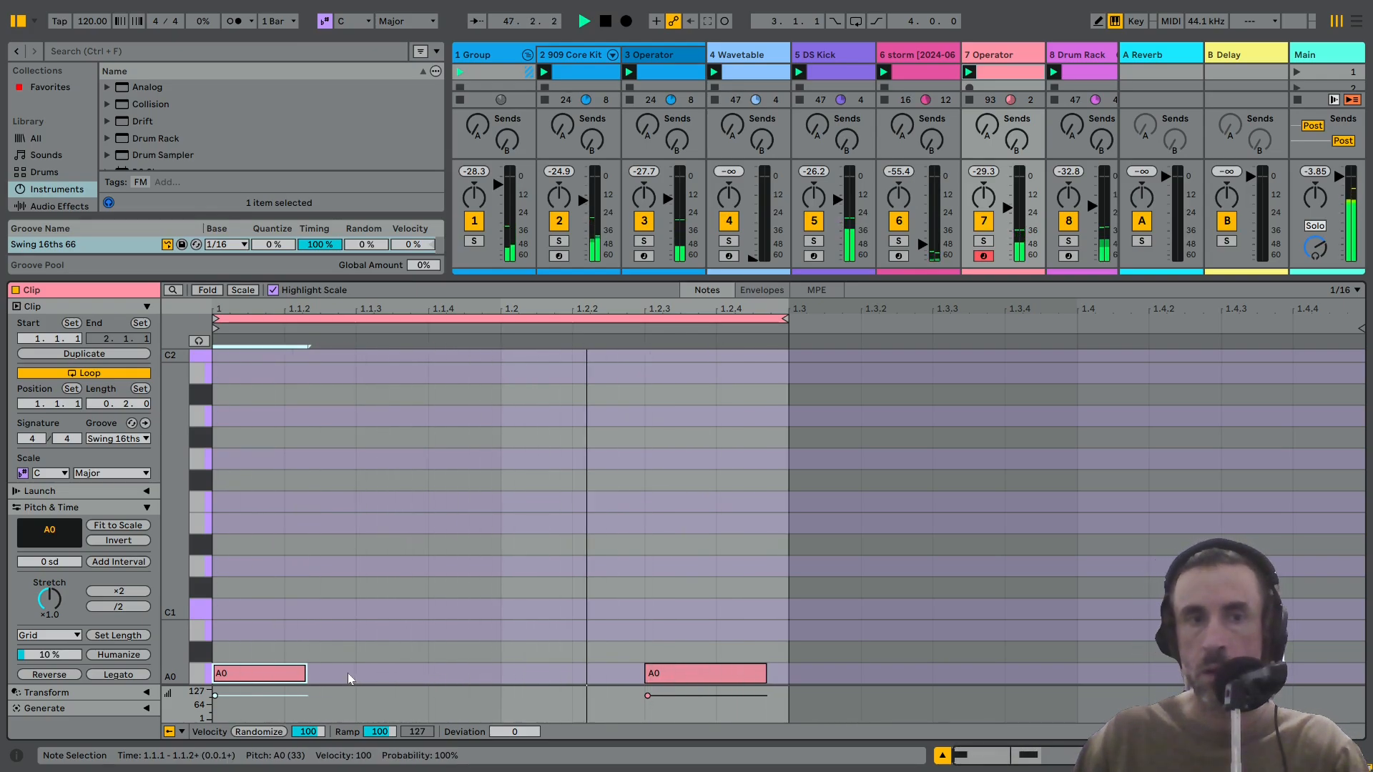
pyautogui.moveTo(306, 672); pyautogui.dragTo(282, 679)
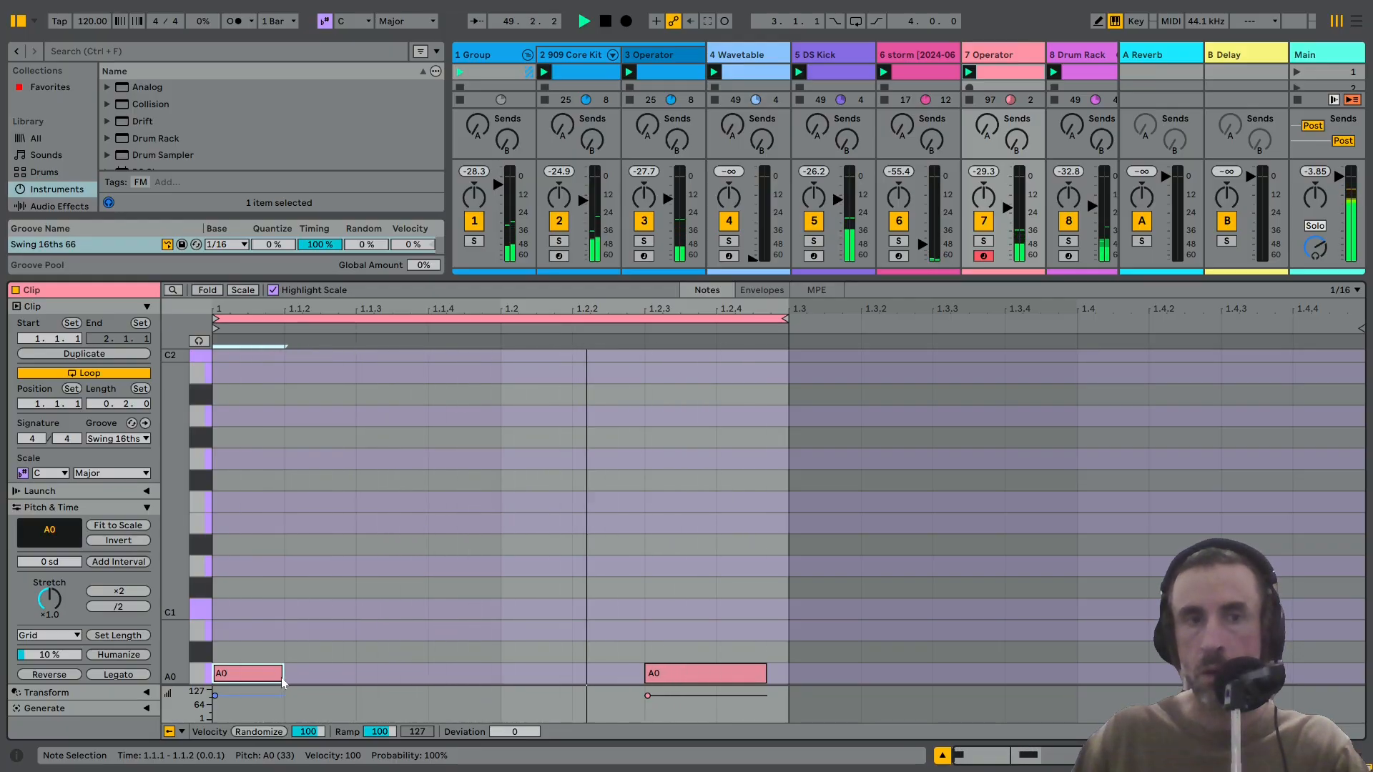
pyautogui.hotkey('shift', 'Tab')
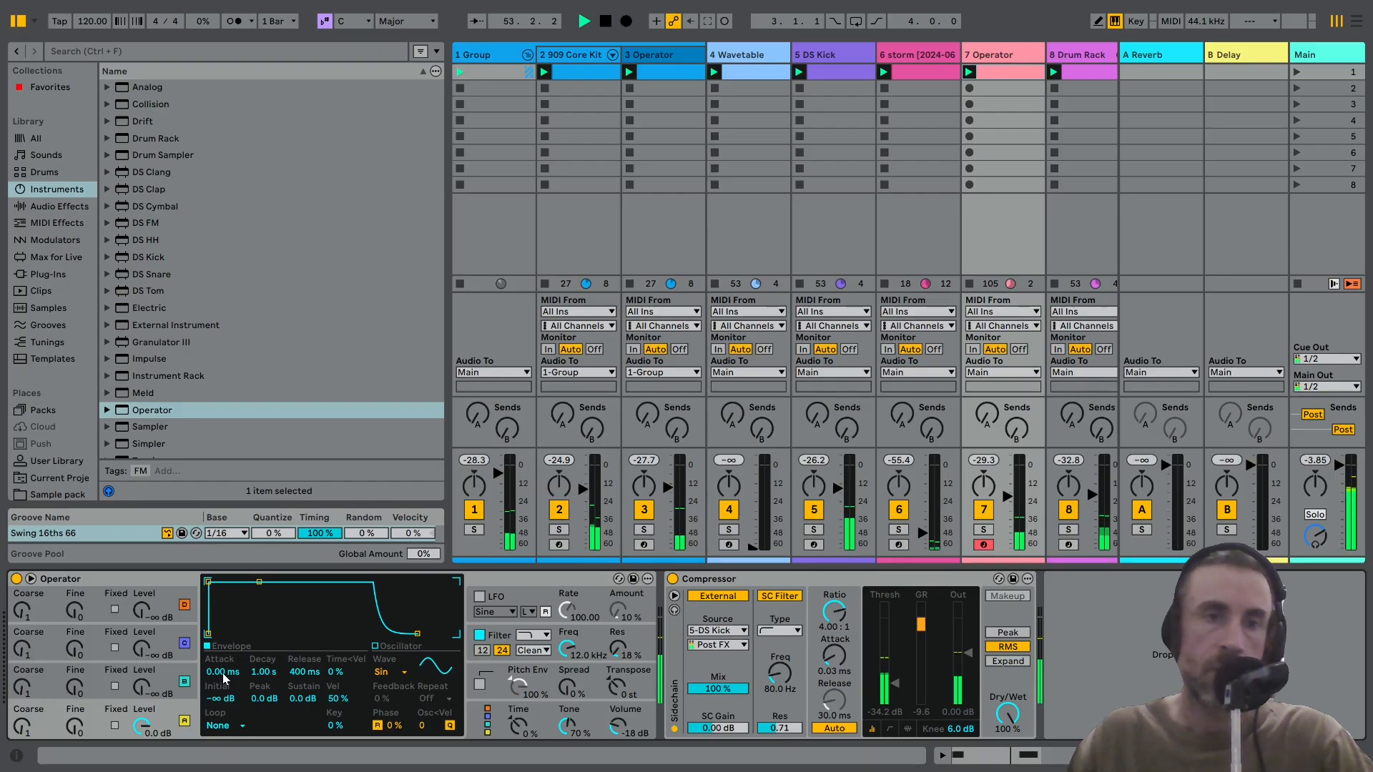
# Set track 7 Operator's envelope attack to 0.61 ms, and try a -6.2 dB sustain and a slightly lower track volume.
pyautogui.moveTo(223, 673); pyautogui.dragTo(223, 652)
pyautogui.moveTo(308, 699)
pyautogui.mouseDown()
pyautogui.moveTo(308, 723)
pyautogui.moveTo(304, 679)
pyautogui.mouseUp()
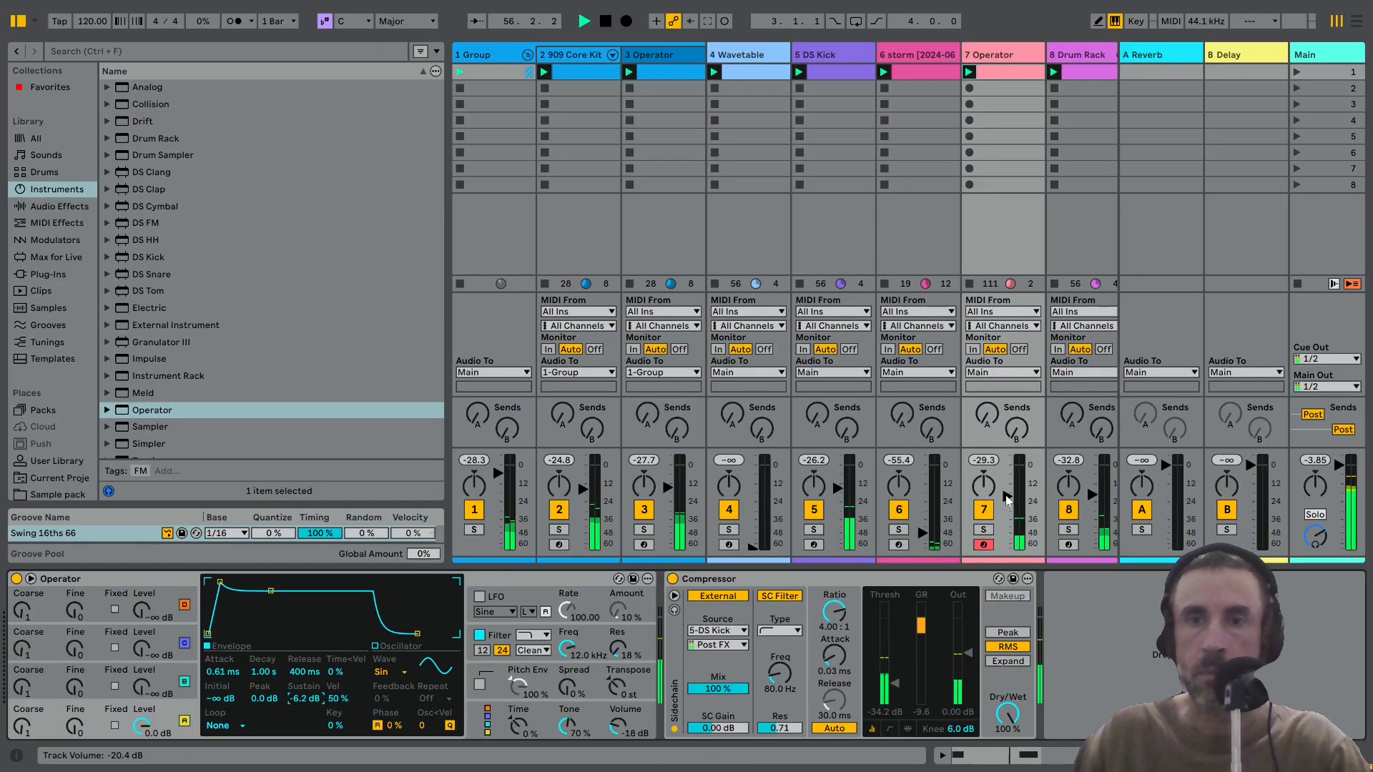
pyautogui.moveTo(1006, 499); pyautogui.dragTo(1006, 503)
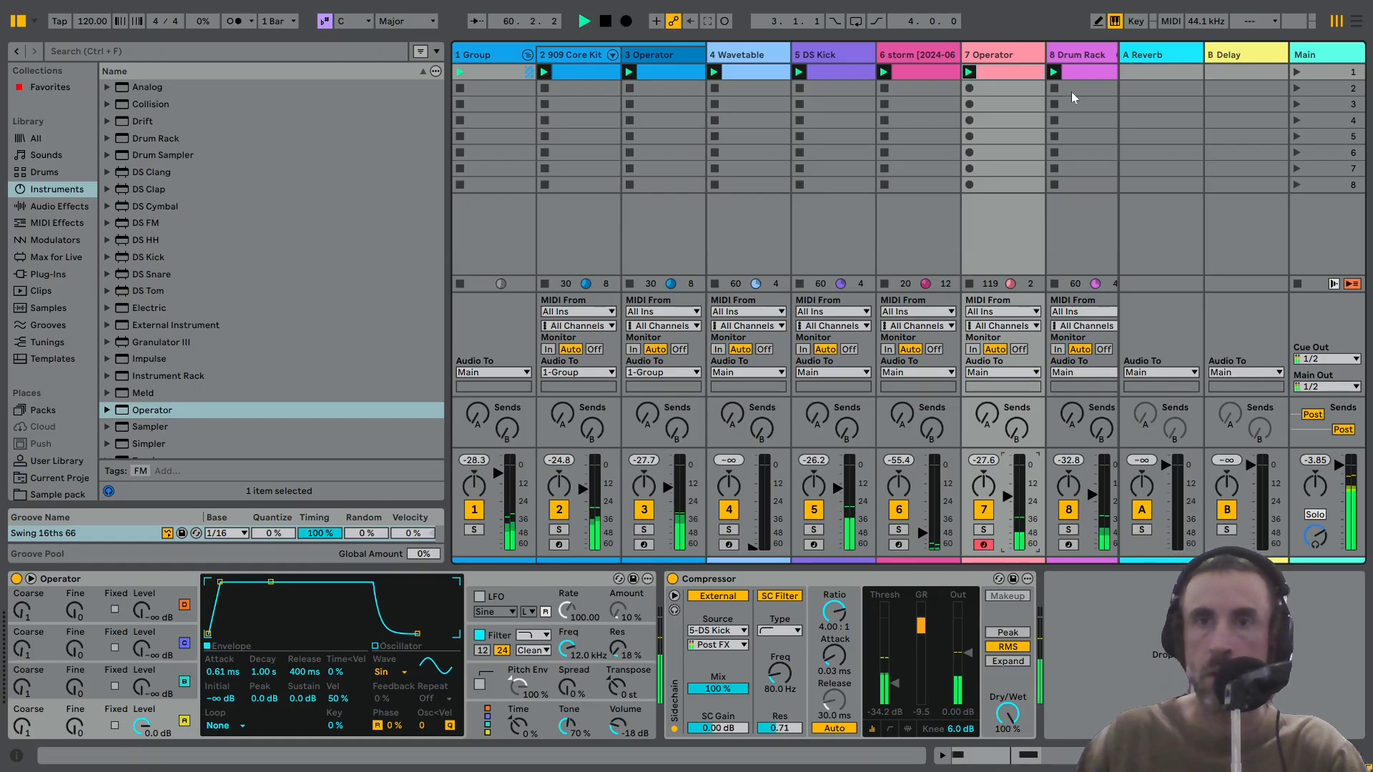
# Try extending the second A0 note of track 7's clip to the loop's end at 1.3.1, and undo the extension.
pyautogui.doubleClick(1024, 75)
pyautogui.click(716, 576)
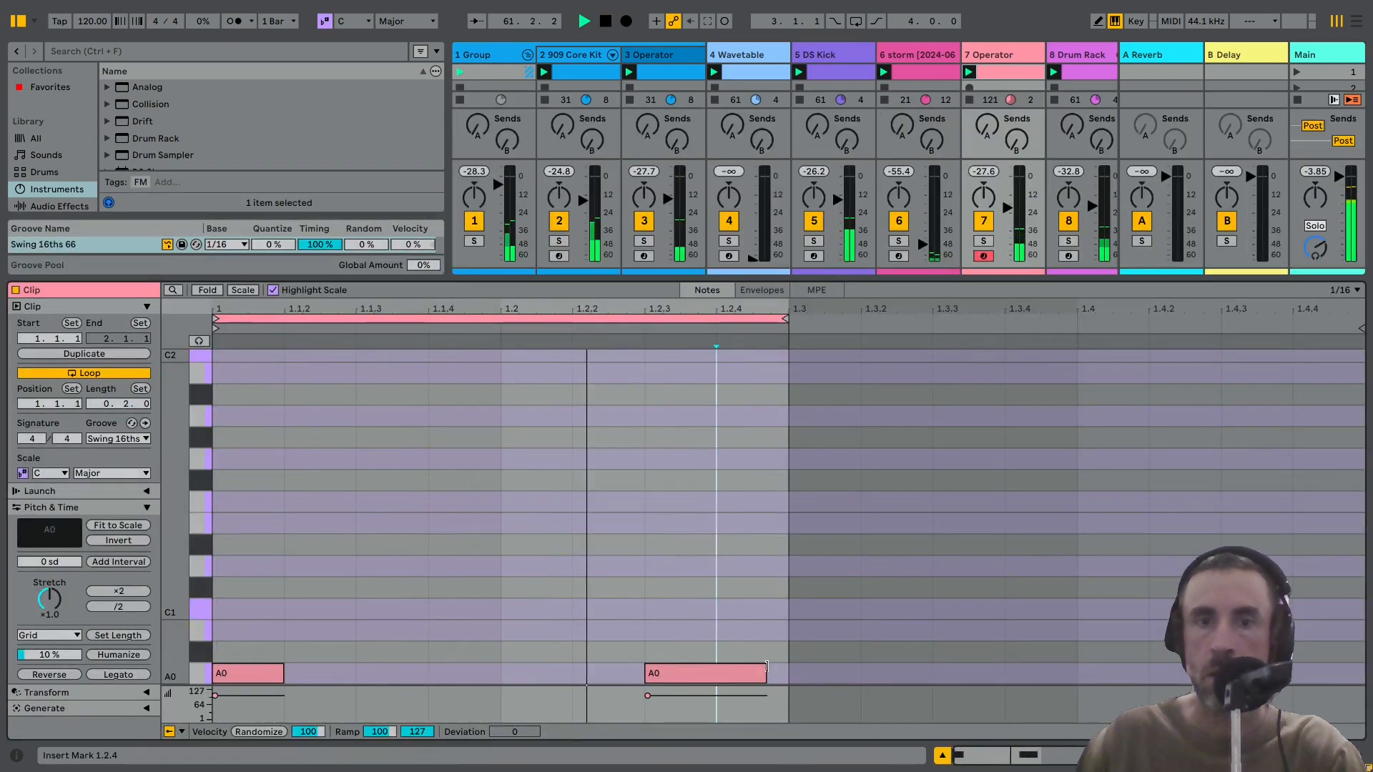
pyautogui.moveTo(766, 670); pyautogui.dragTo(787, 668)
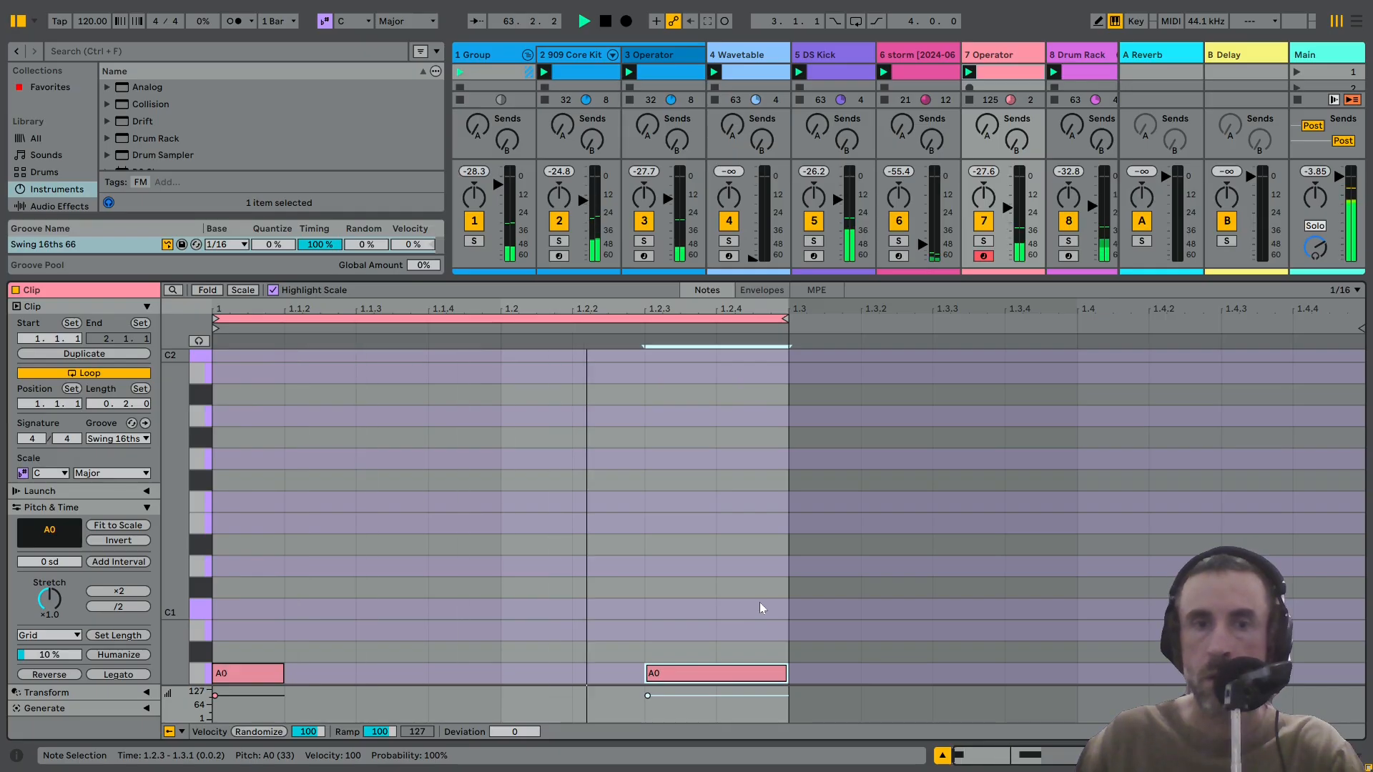
pyautogui.hotkey('ctrl', 'z')
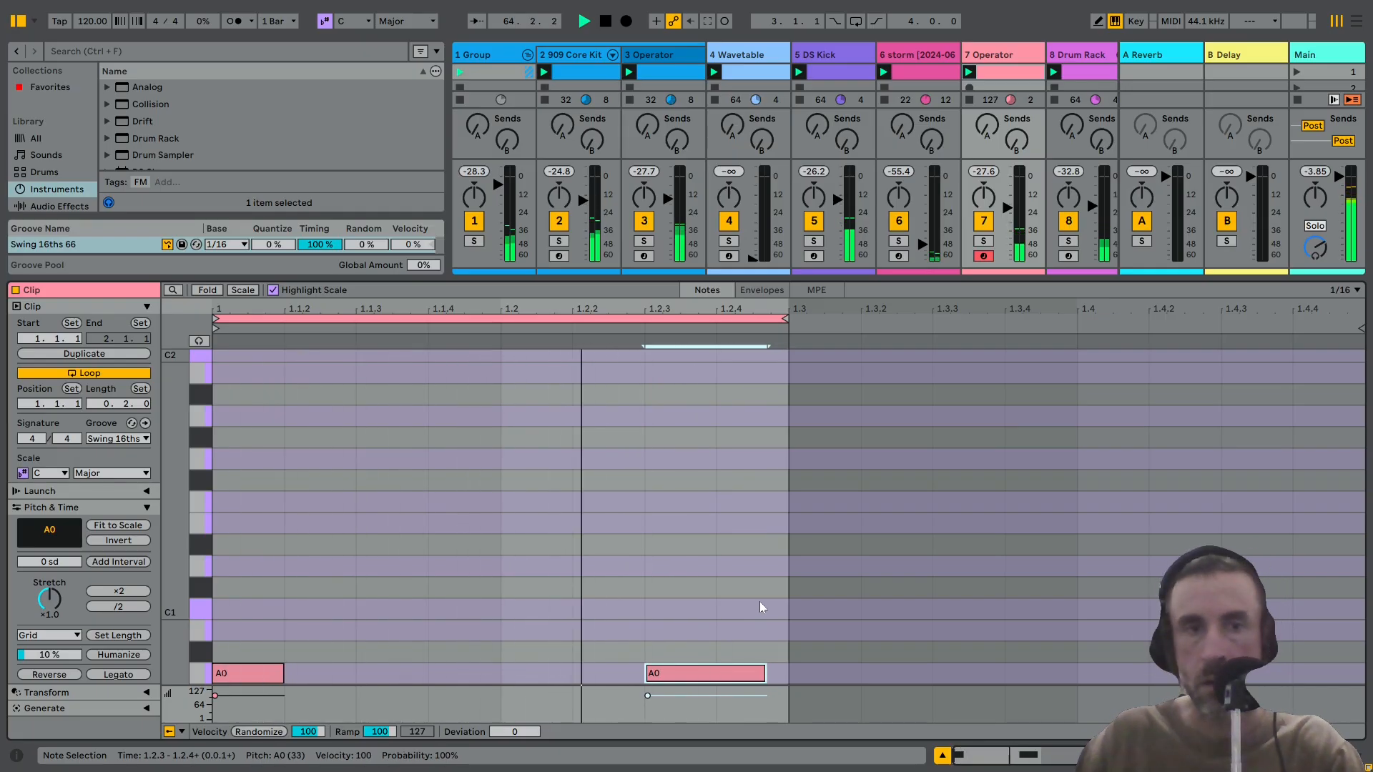
pyautogui.hotkey('shift', 'Tab')
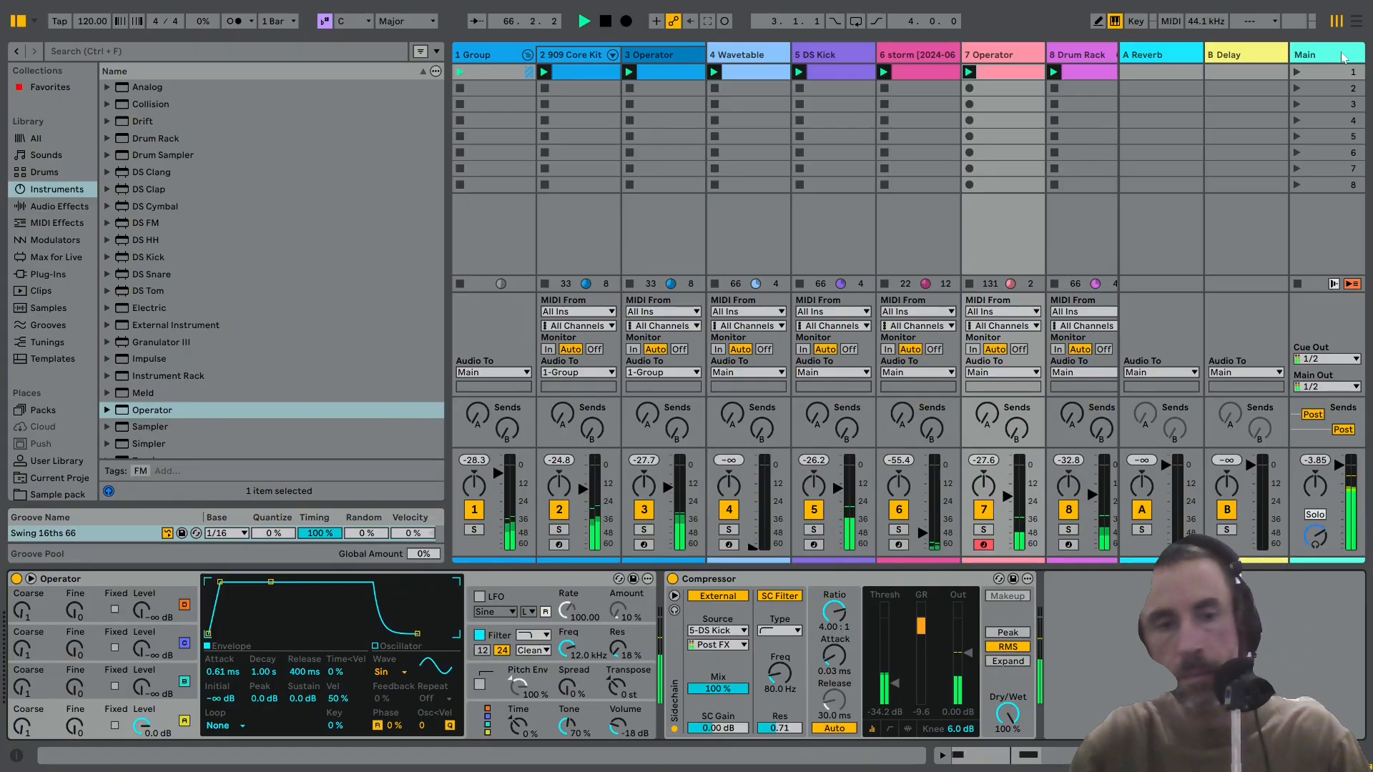
# Lower the system volume to 48 and display the Main track's Limiter and EQ Eight.
pyautogui.press('XF86AudioLowerVolume')
pyautogui.press('XF86AudioLowerVolume')
pyautogui.press('XF86AudioLowerVolume')
pyautogui.press('XF86AudioLowerVolume')
pyautogui.press('XF86AudioLowerVolume')
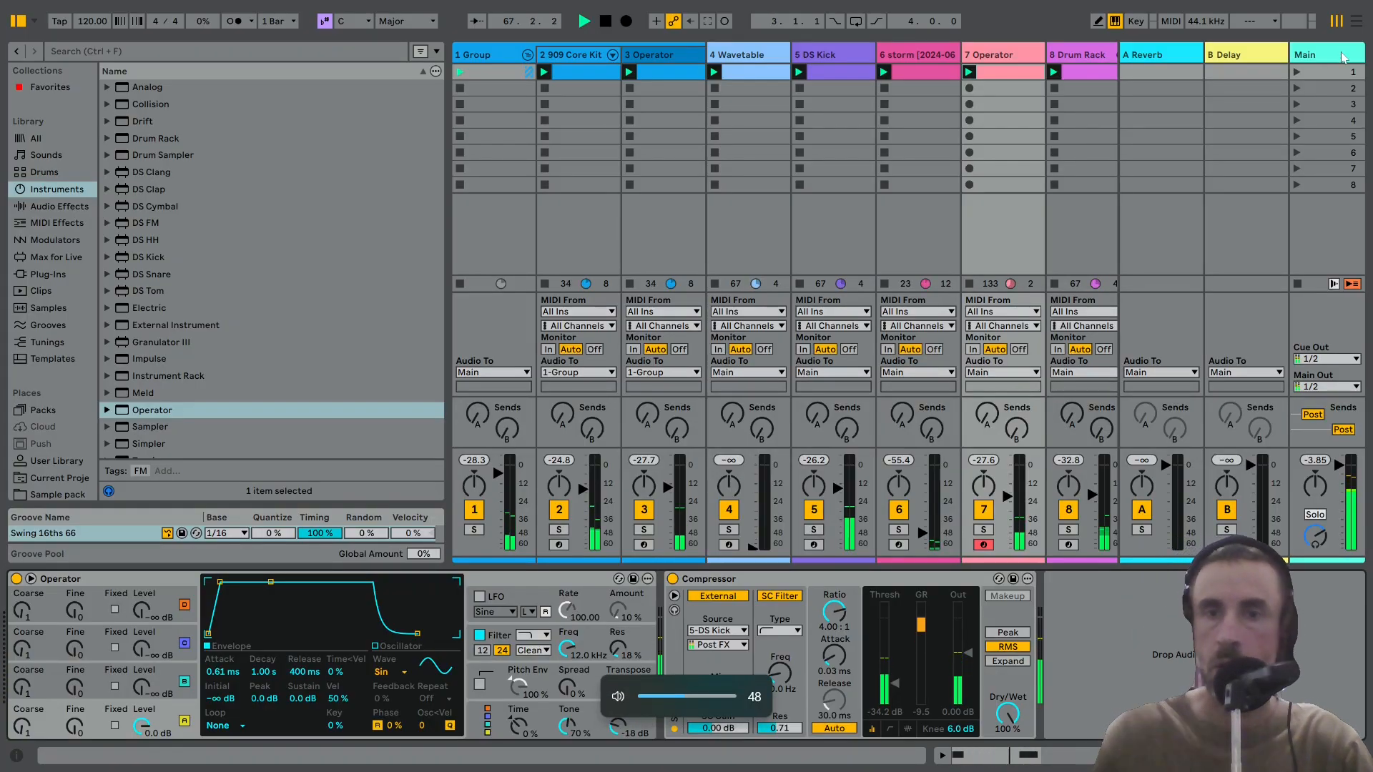
pyautogui.click(1326, 59)
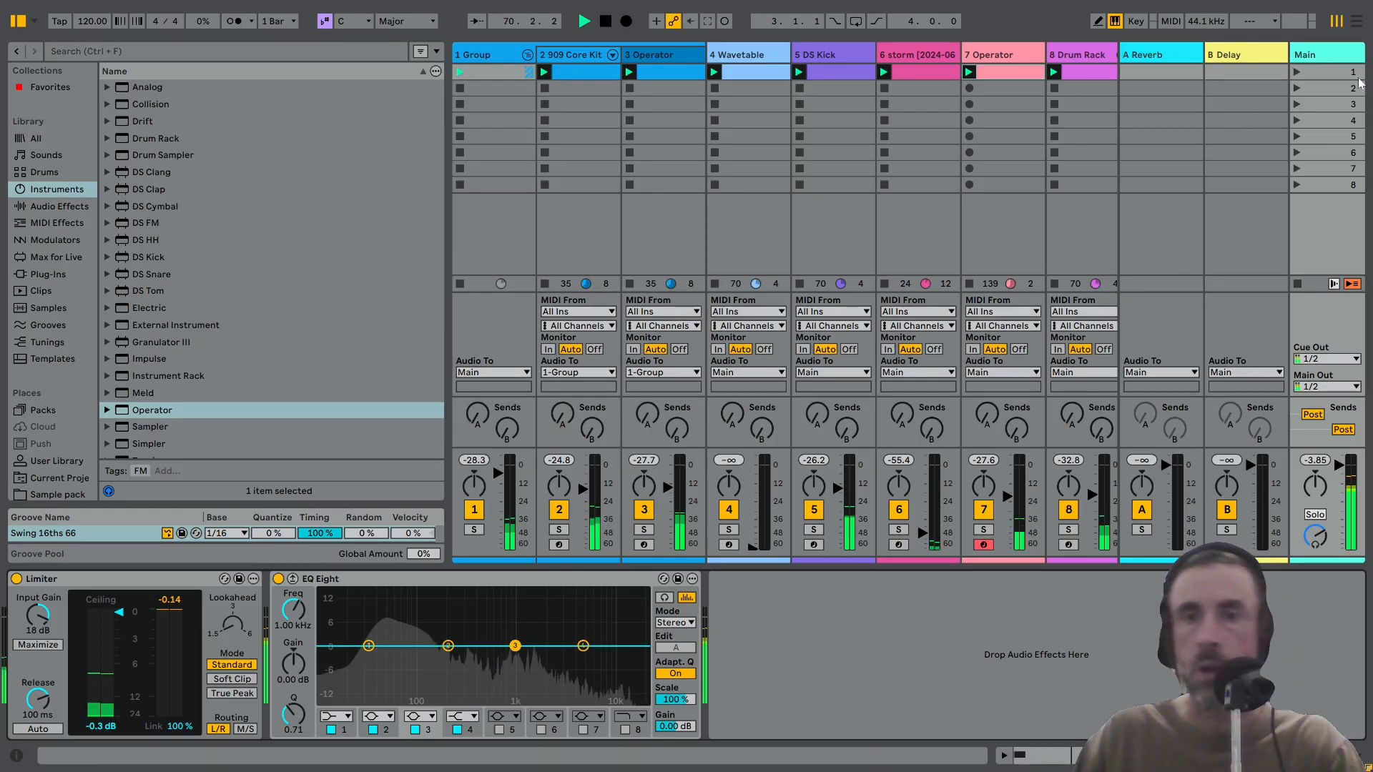
# Fine-tune track 7 Operator's volume slightly and restart playback from the beginning.
pyautogui.moveTo(1008, 497); pyautogui.dragTo(1008, 503)
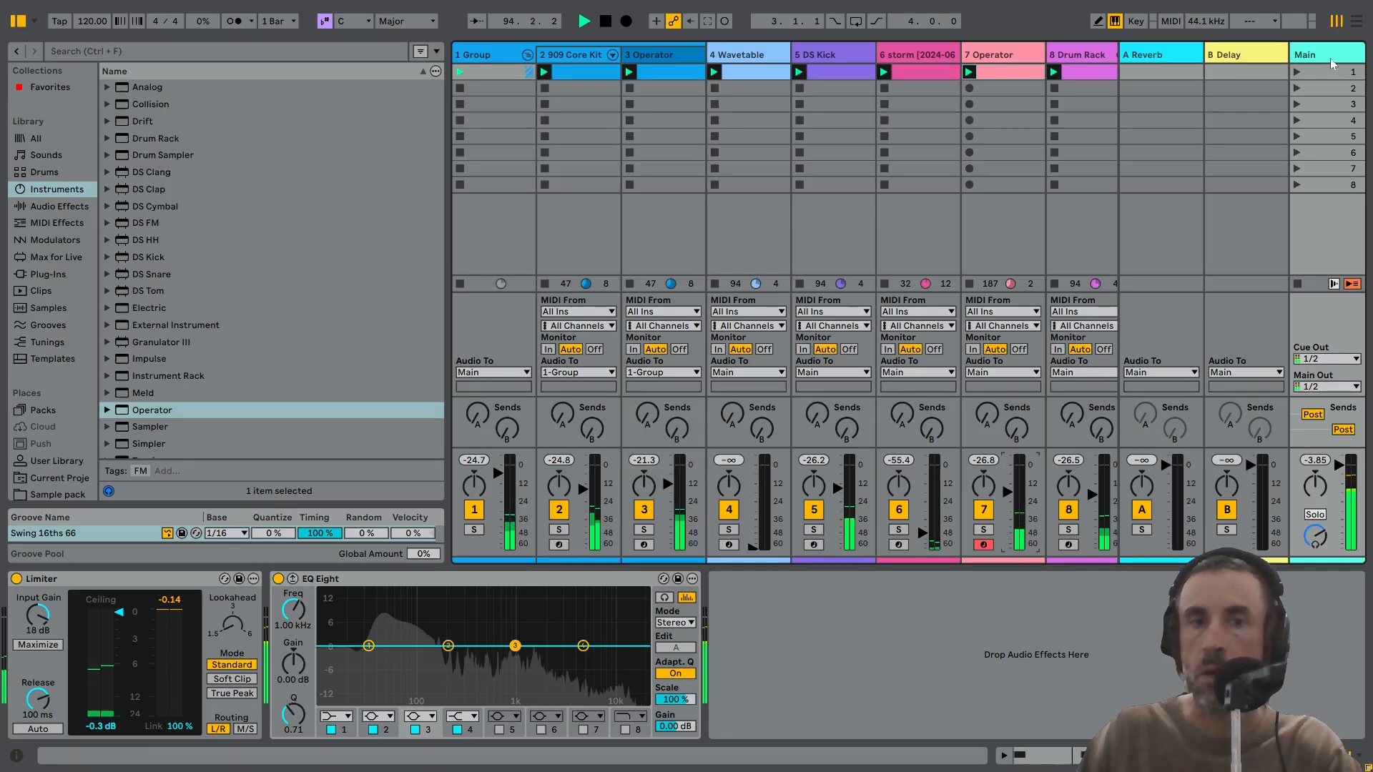
pyautogui.press('space')
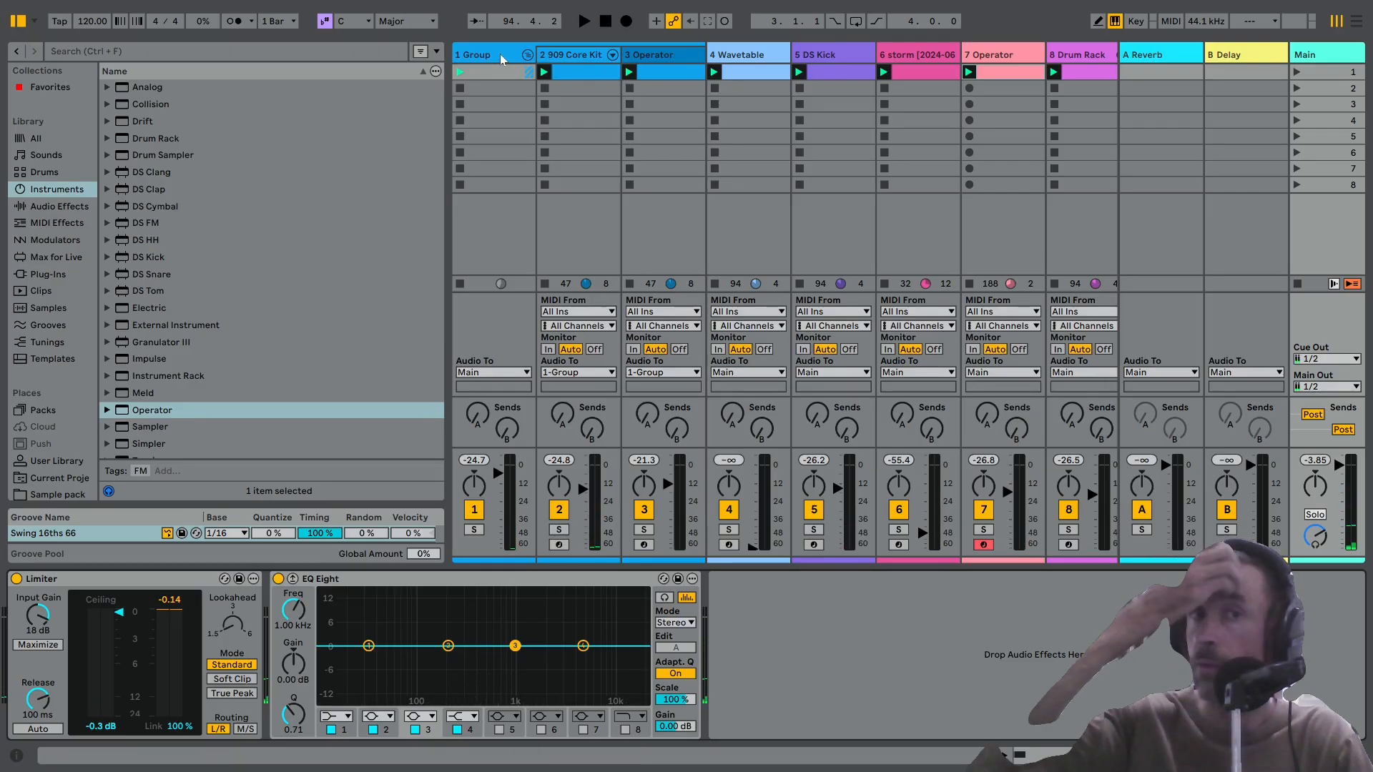
pyautogui.press('space')
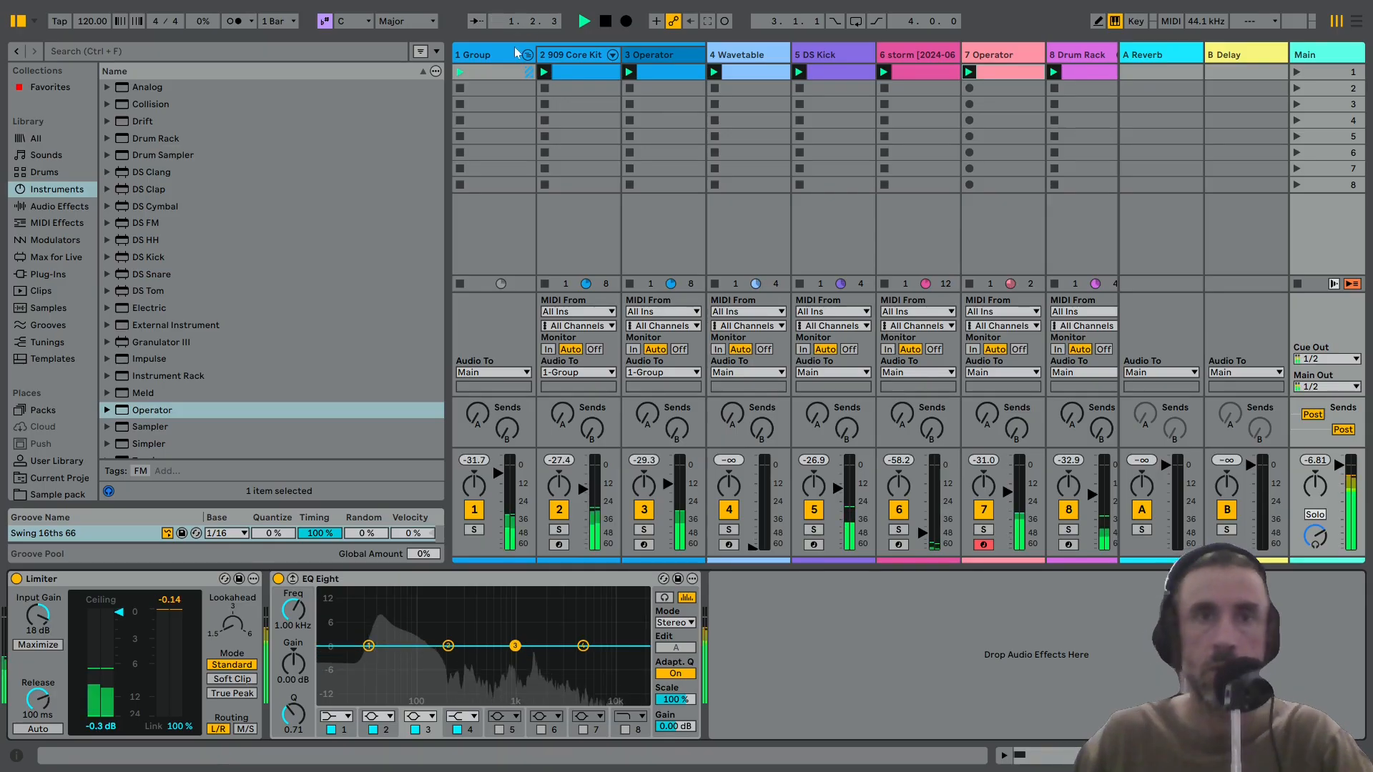
# Try a different Dry/Wet amount on the Group track's Hybrid Reverb and fine-tune the storm track's volume.
pyautogui.click(496, 55)
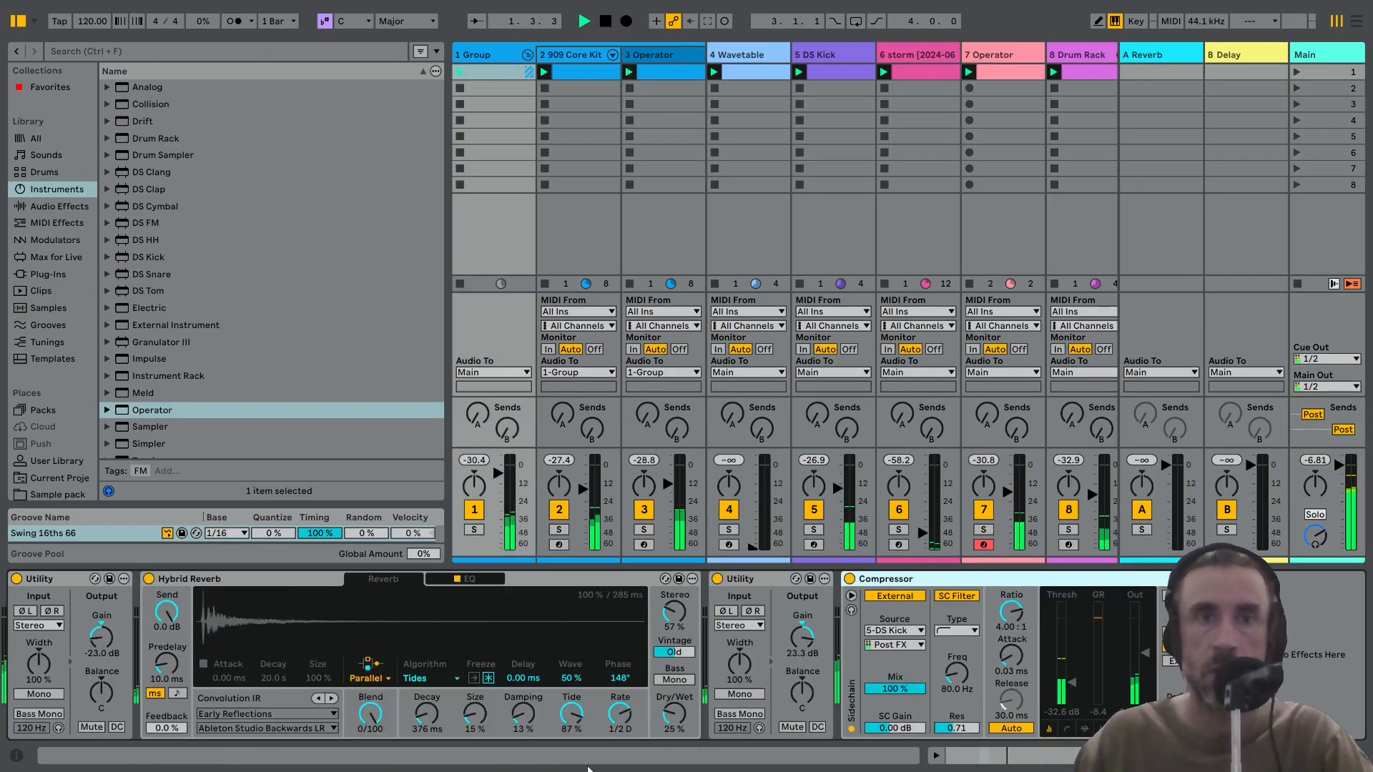
pyautogui.click(673, 715)
pyautogui.moveTo(674, 715); pyautogui.dragTo(673, 711)
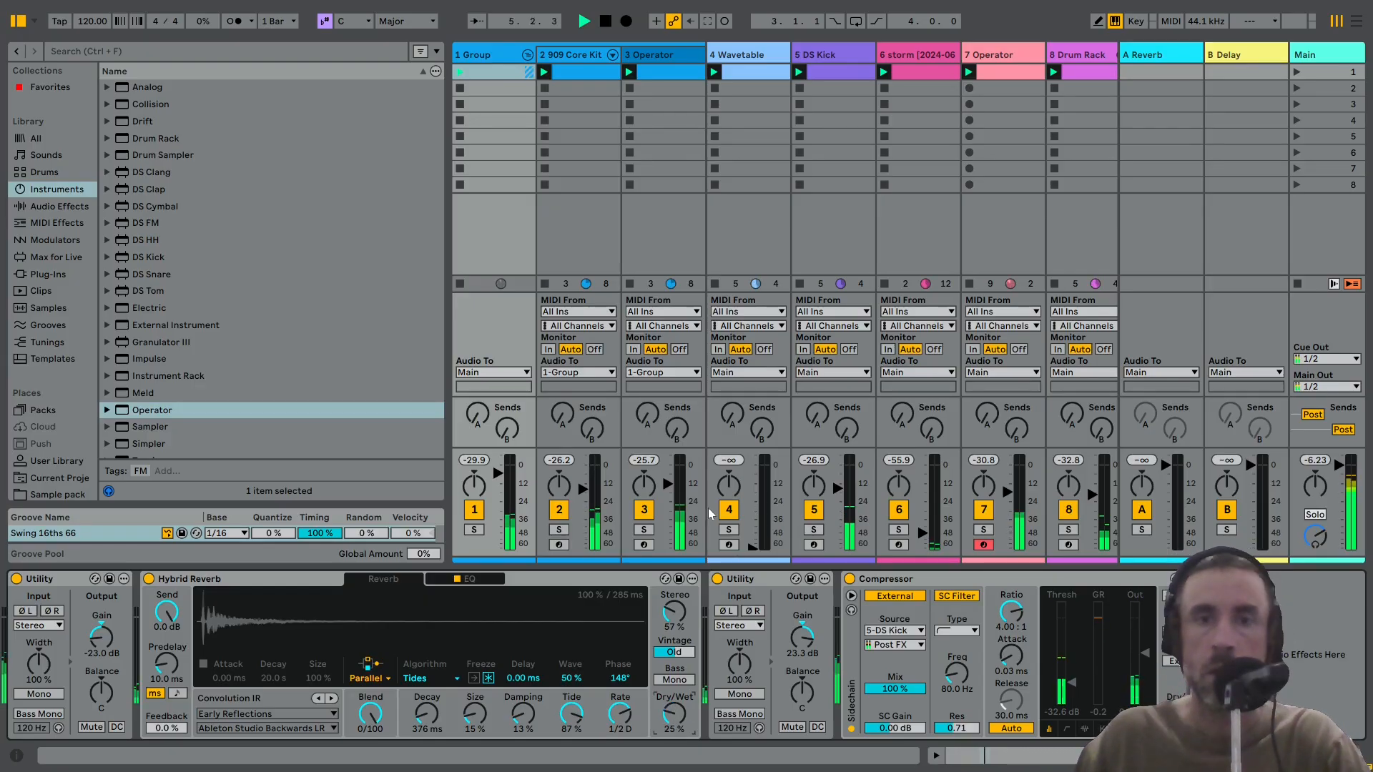
pyautogui.moveTo(925, 538); pyautogui.dragTo(924, 538)
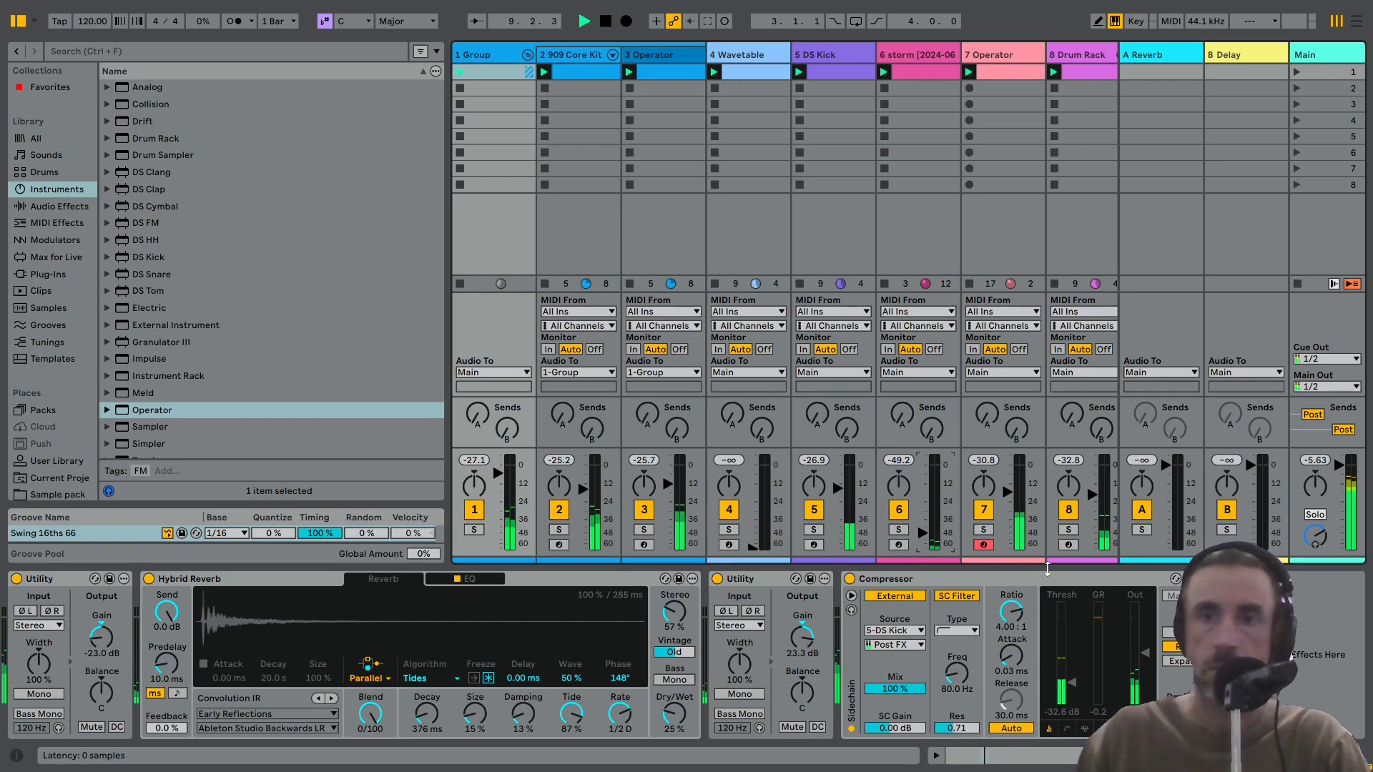
# Add chowdsp's CHOWTapeModel plug-in to the Main track after EQ Eight.
pyautogui.click(771, 439)
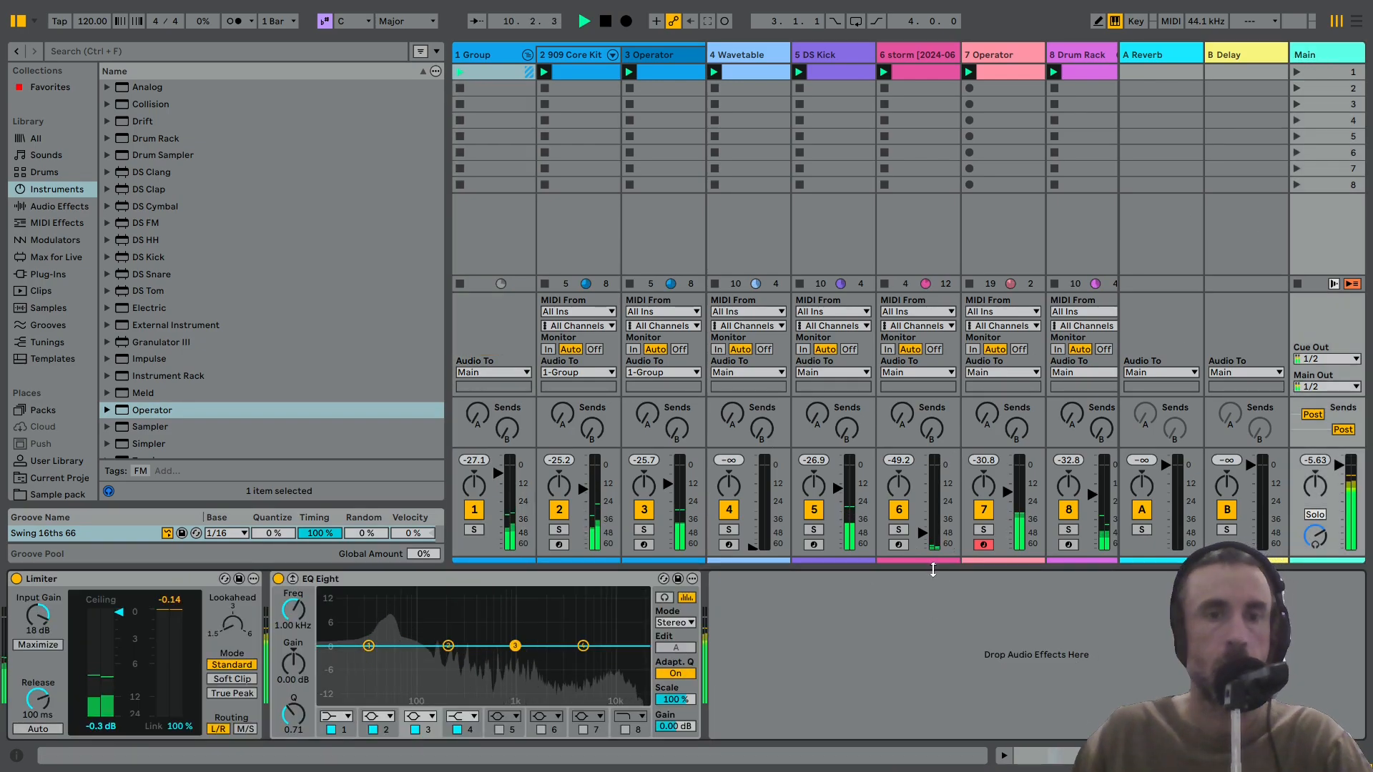
pyautogui.press('space')
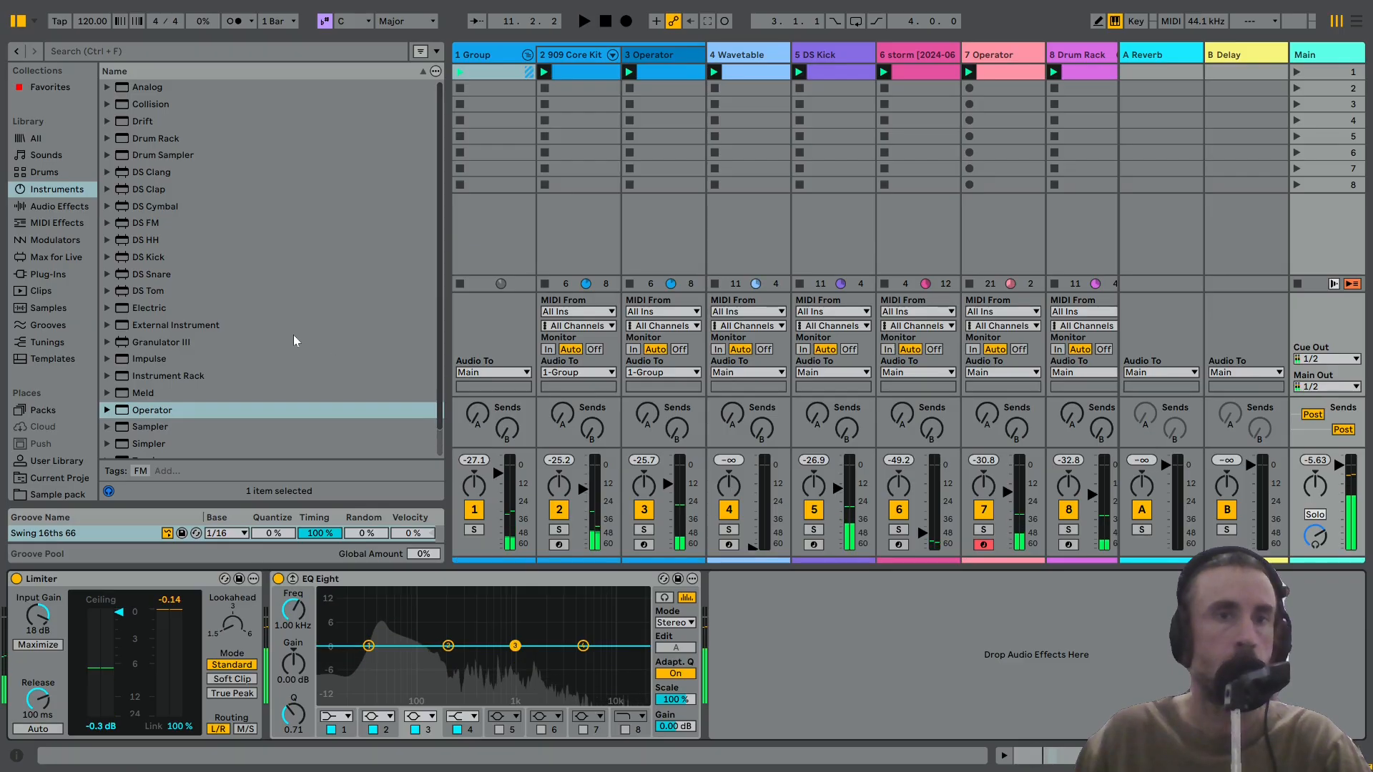
pyautogui.click(52, 277)
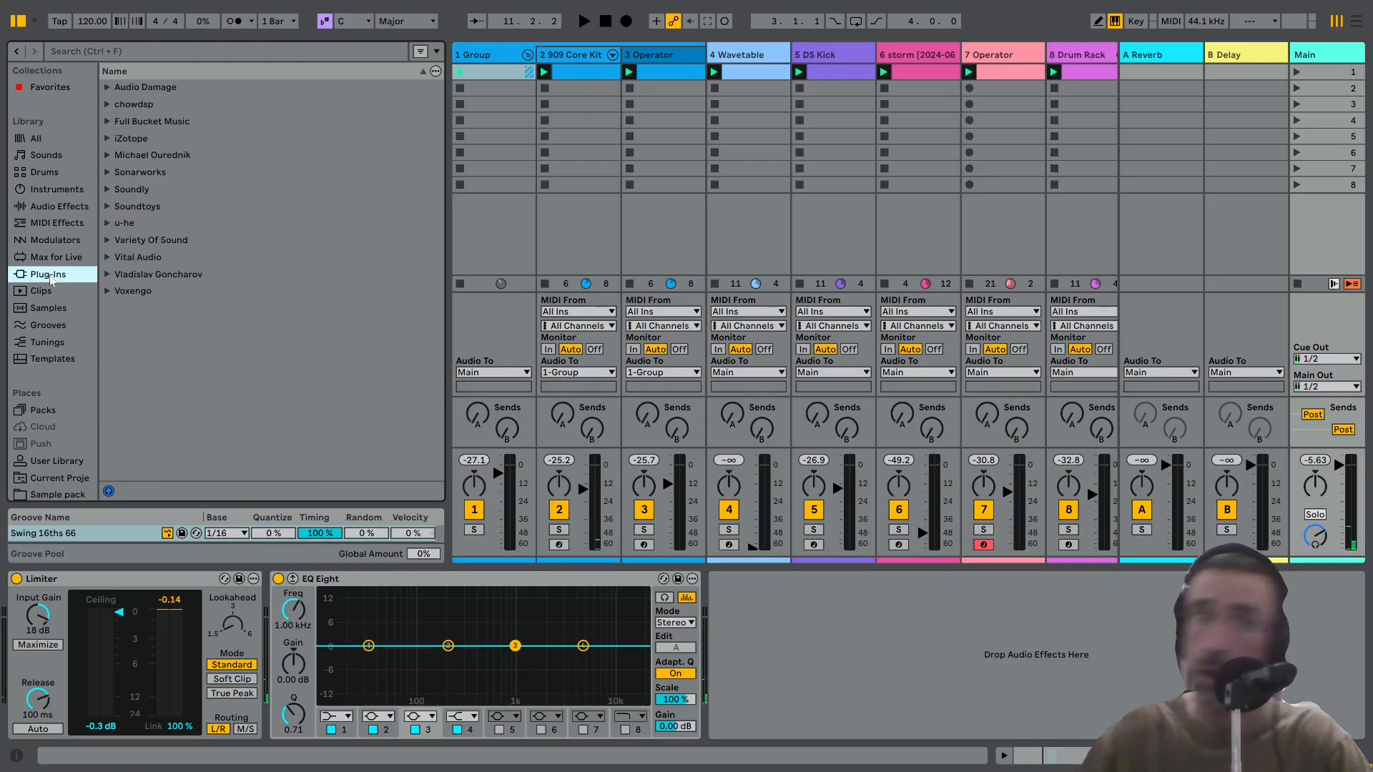
pyautogui.click(109, 105)
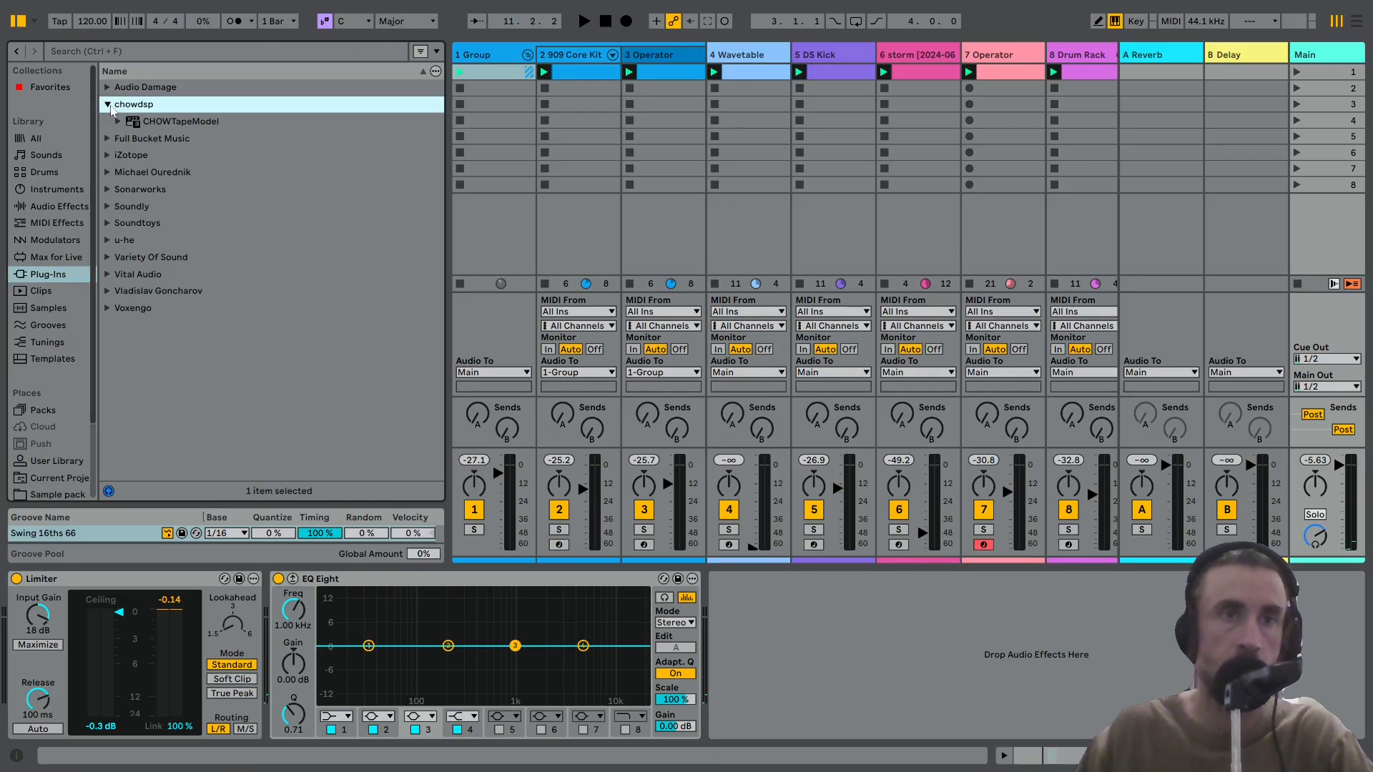
pyautogui.doubleClick(168, 123)
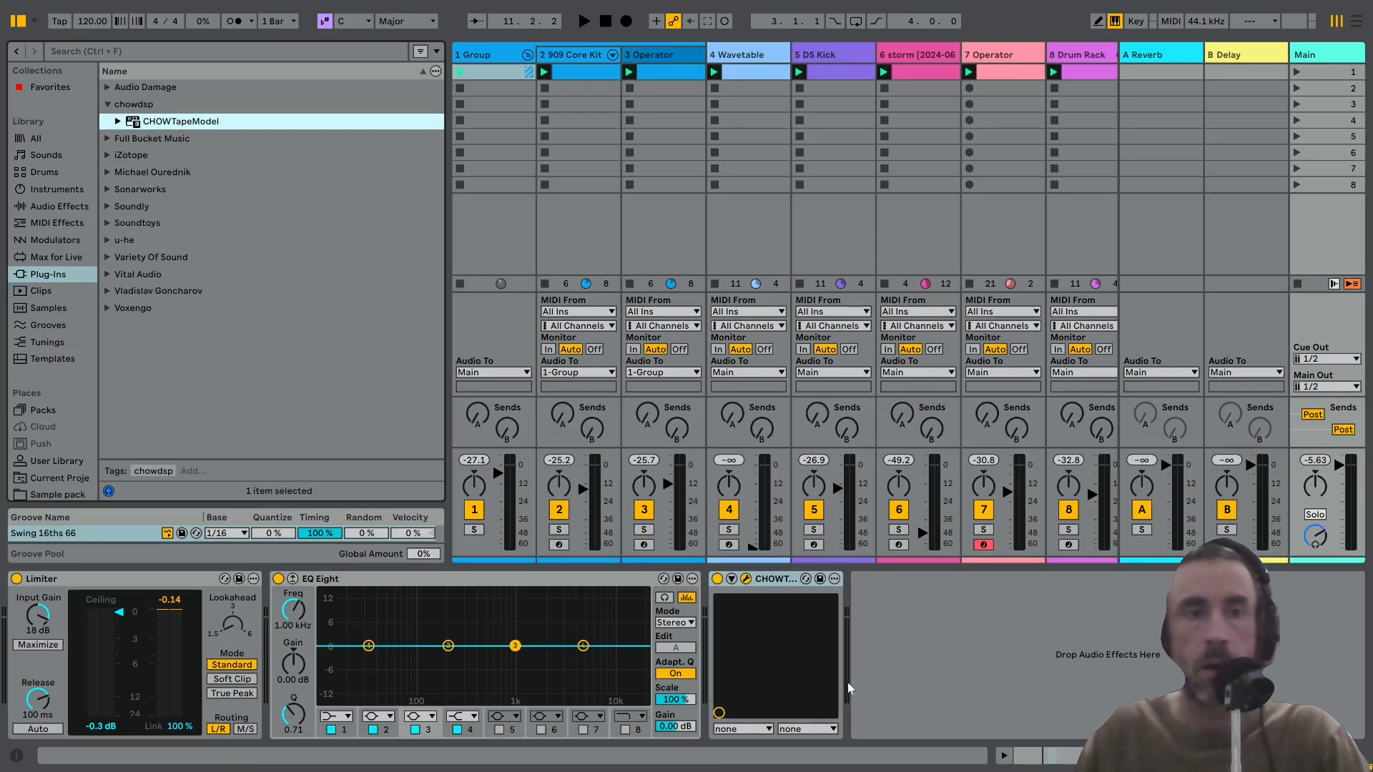
pyautogui.press('space')
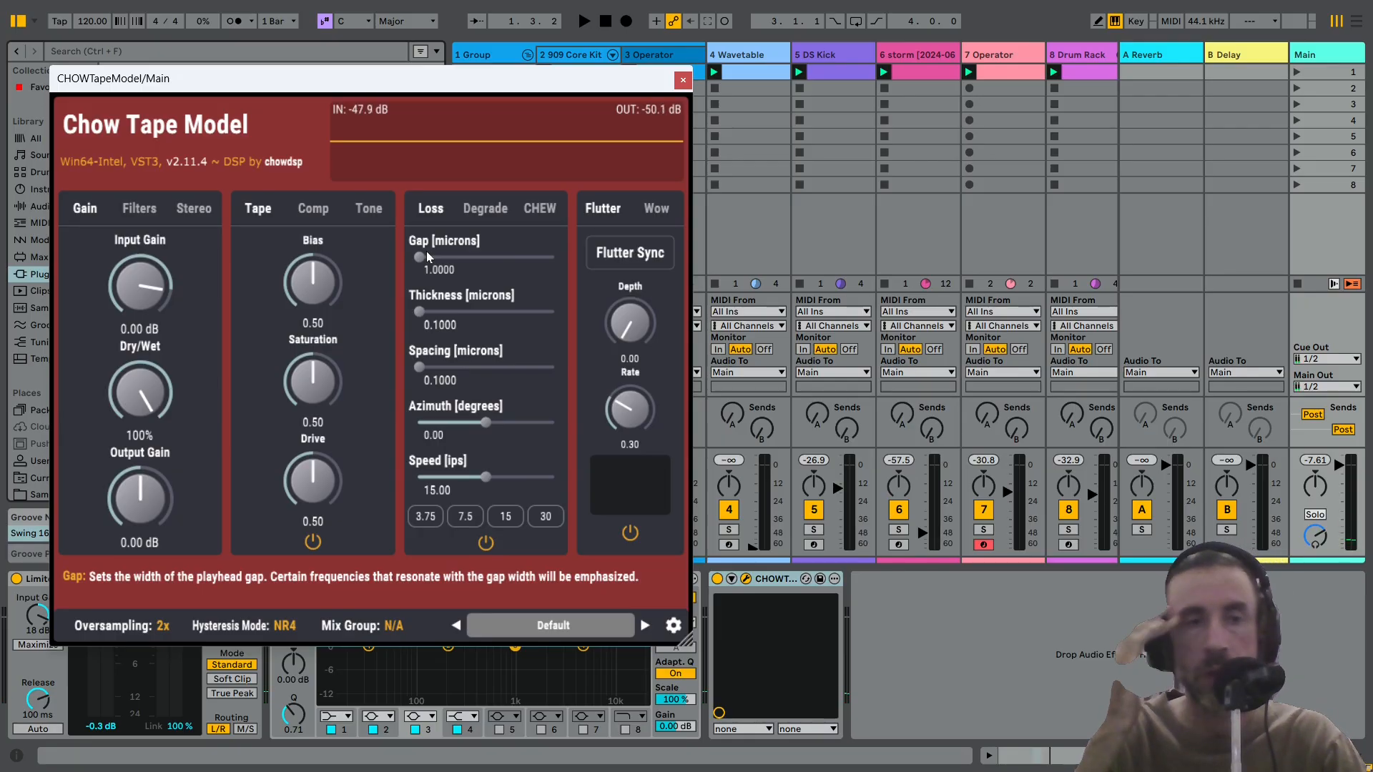
# Load the AEIOU preset Warehouse 1997 in Chow Tape Model and play the groove through it.
pyautogui.click(534, 622)
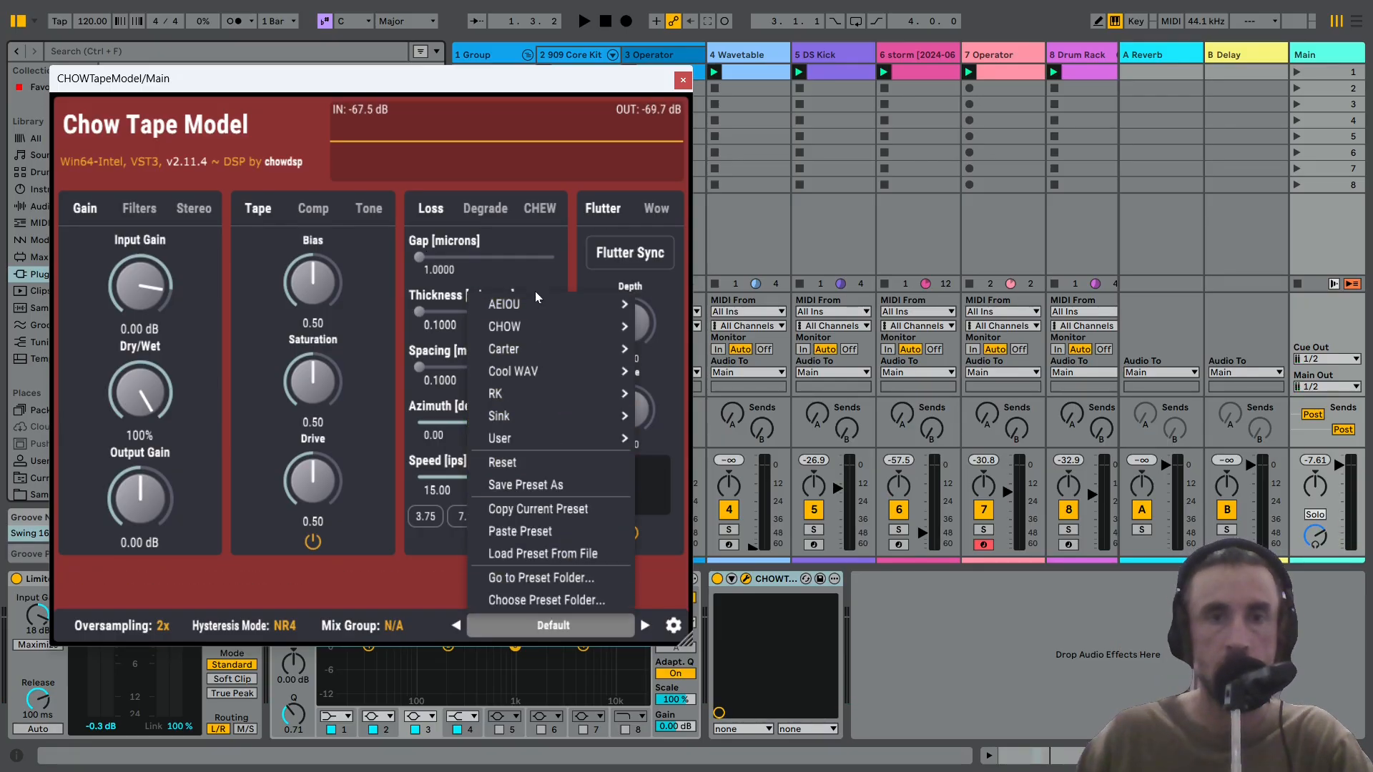
pyautogui.moveTo(542, 298)
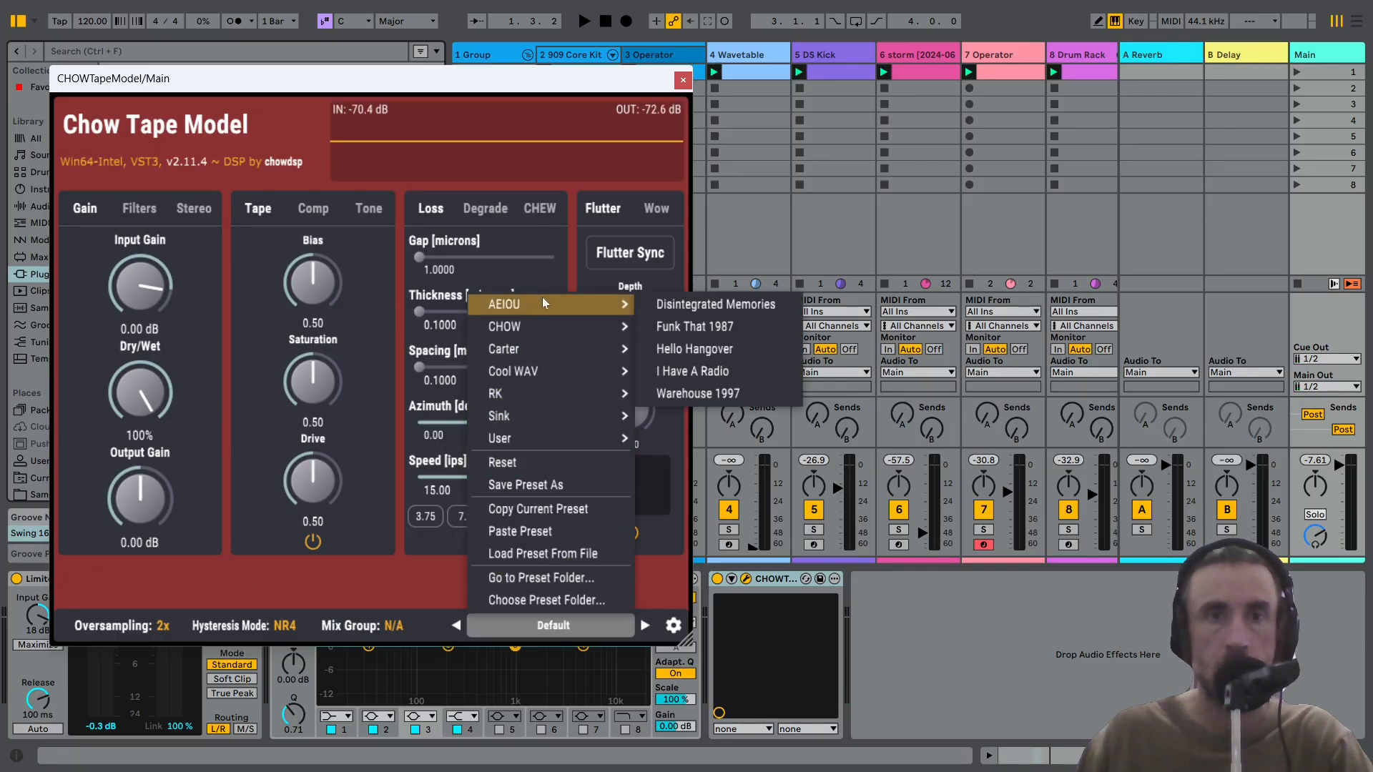
pyautogui.click(658, 397)
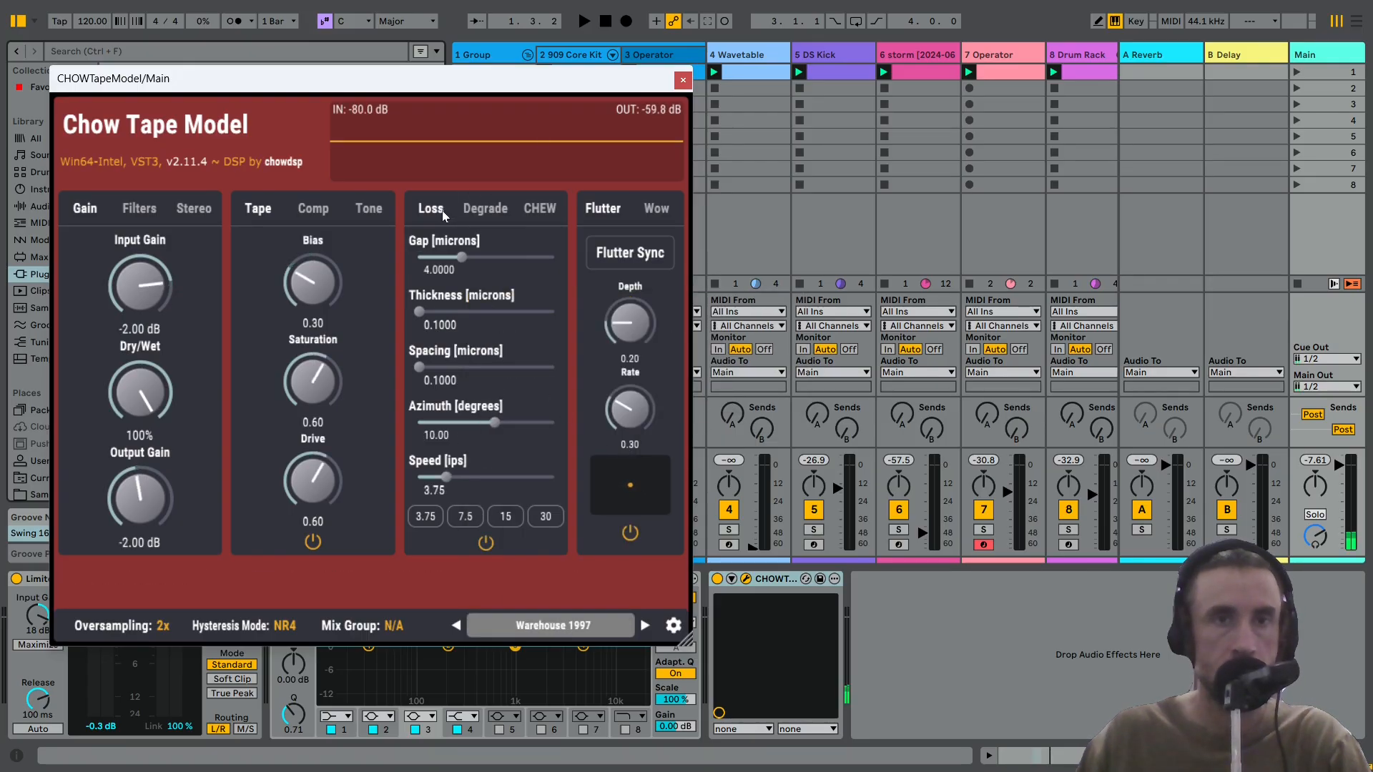
pyautogui.press('space')
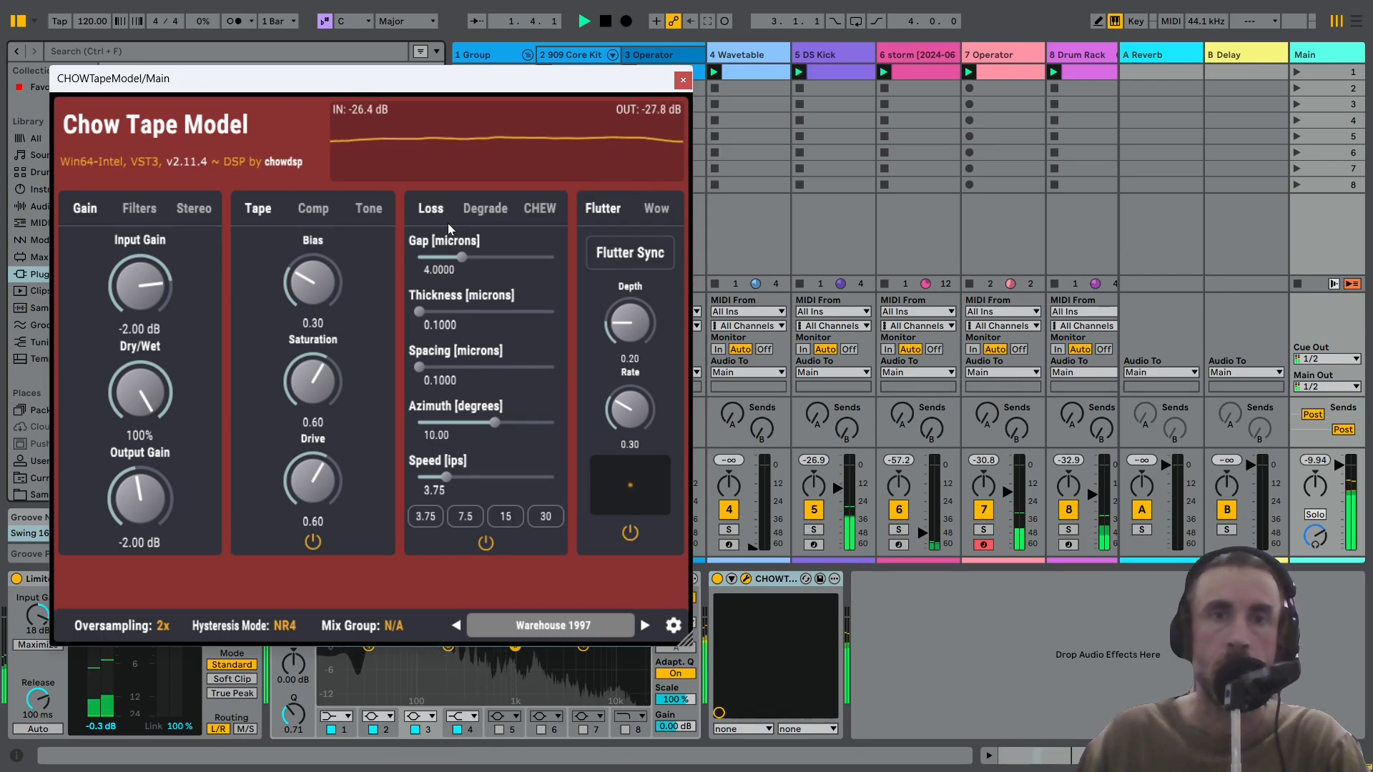
# Compare the groove with Chow Tape Model's Filters and Tape sections each switched off and back on.
pyautogui.click(133, 210)
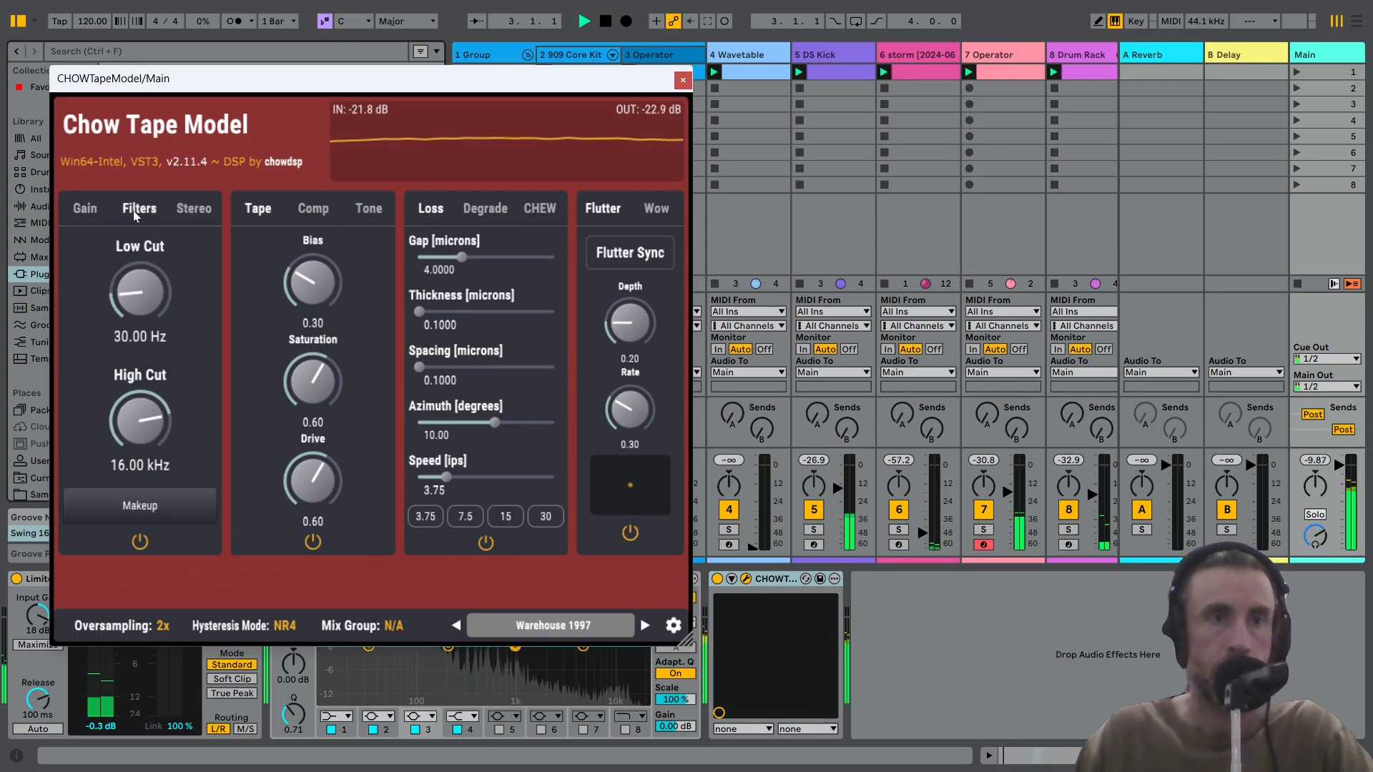
pyautogui.click(139, 541)
pyautogui.click(140, 541)
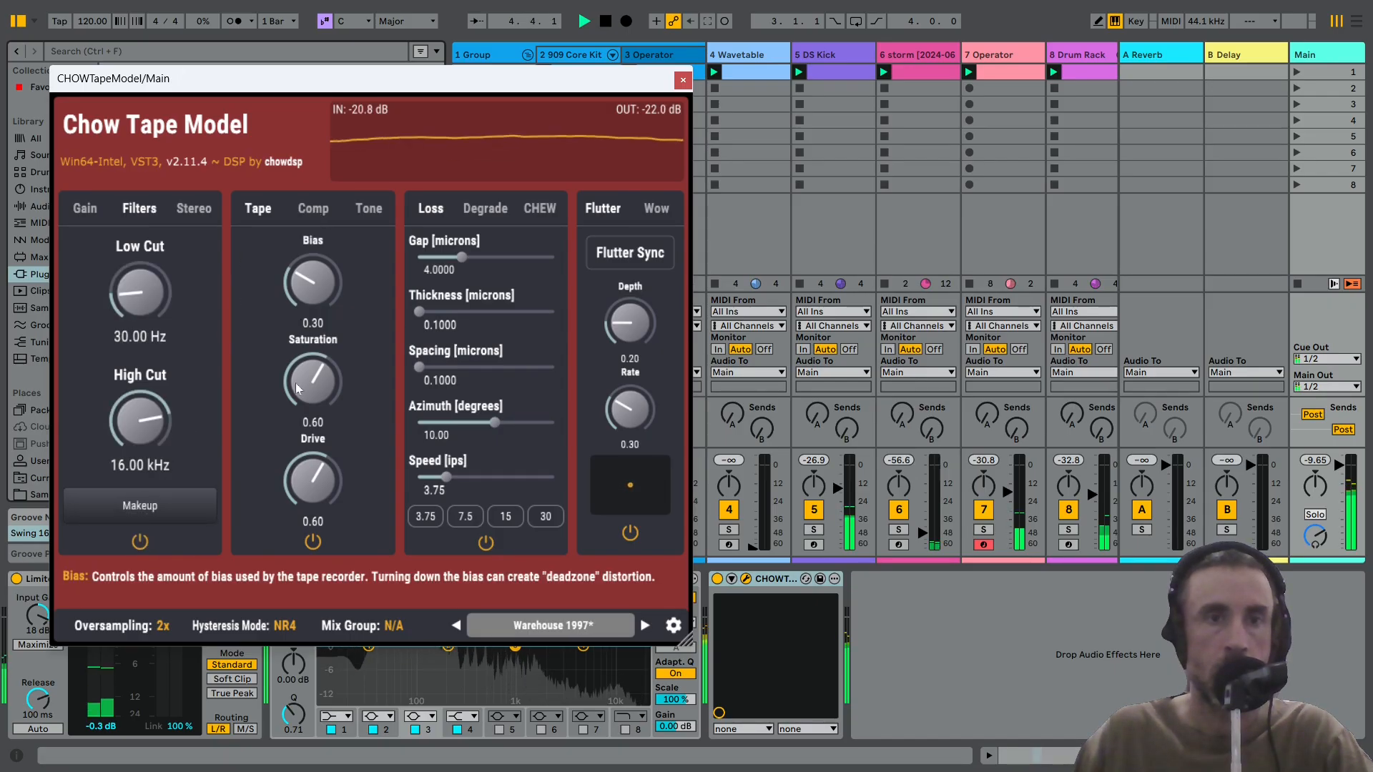
pyautogui.click(313, 541)
pyautogui.click(313, 541)
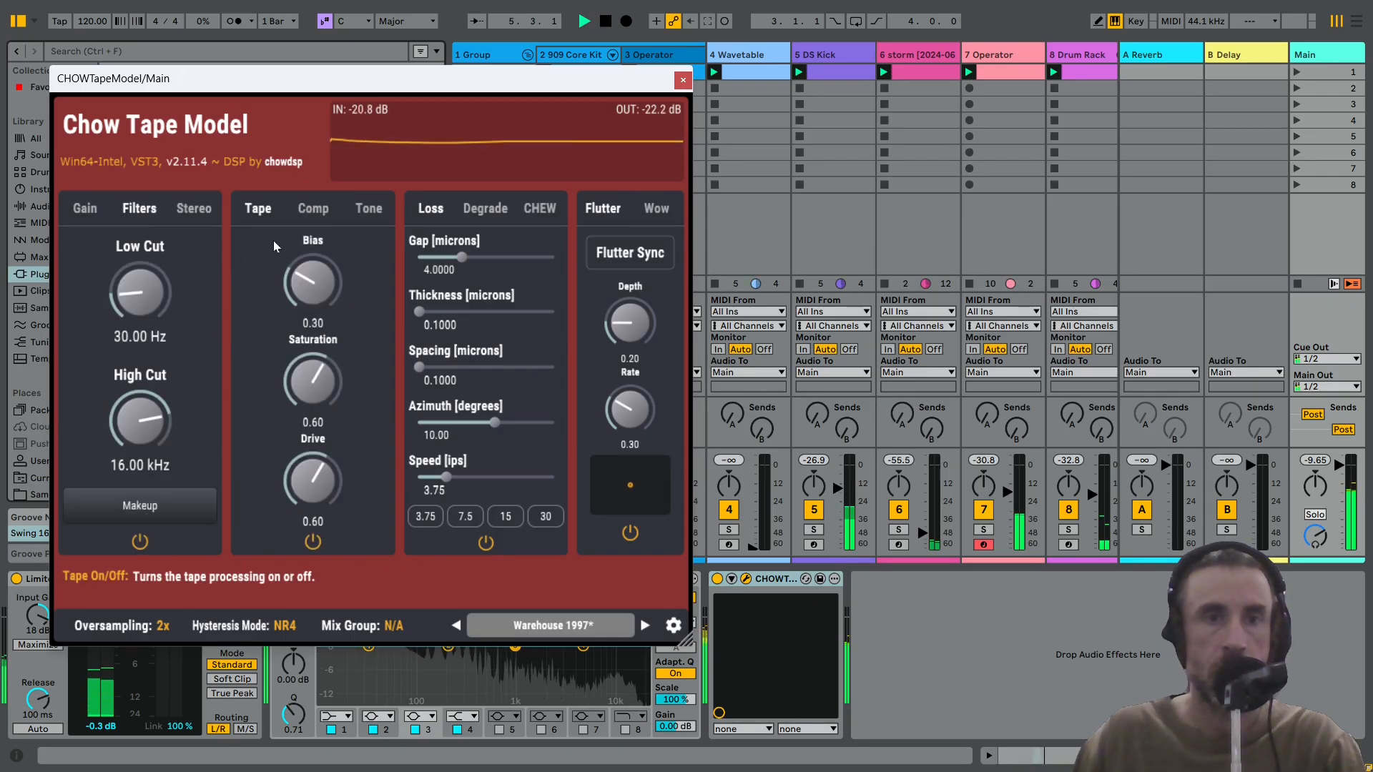
# Check Chow Tape Model's Comp and Tone settings and try a different Bass amount.
pyautogui.click(314, 209)
pyautogui.click(365, 208)
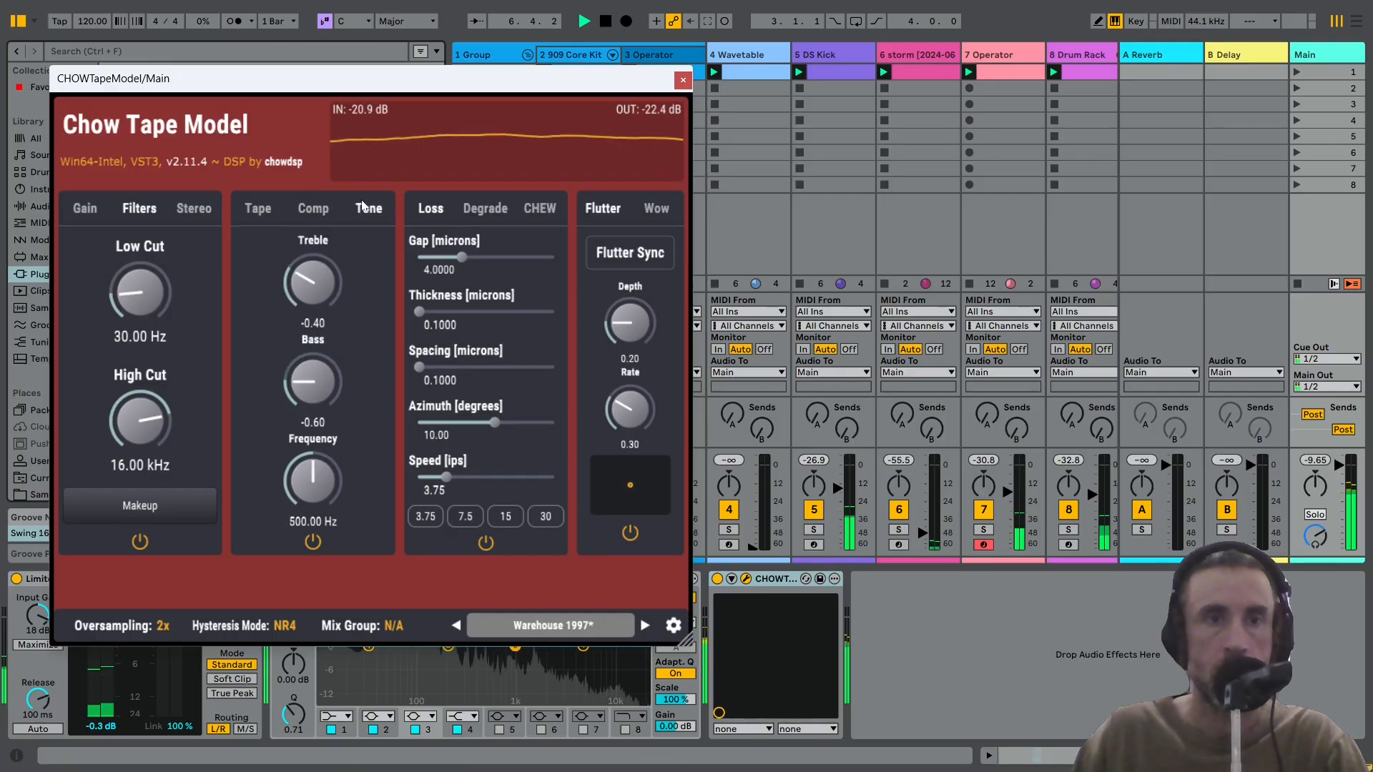
pyautogui.moveTo(311, 411); pyautogui.dragTo(311, 390)
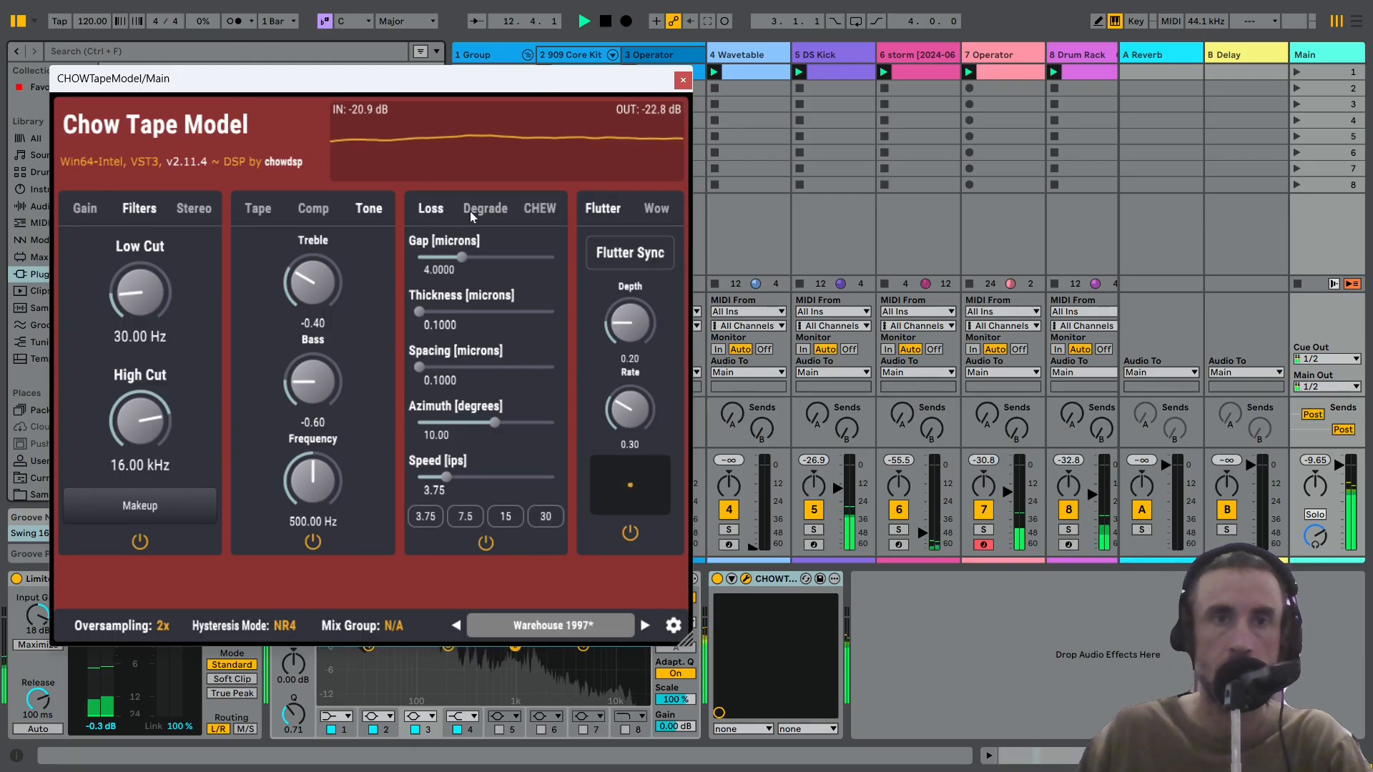
# Set Chow Tape Model's Degrade Depth to 0.09 and Amount to 0.07, and close the plug-in window.
pyautogui.press('space')
pyautogui.click(498, 207)
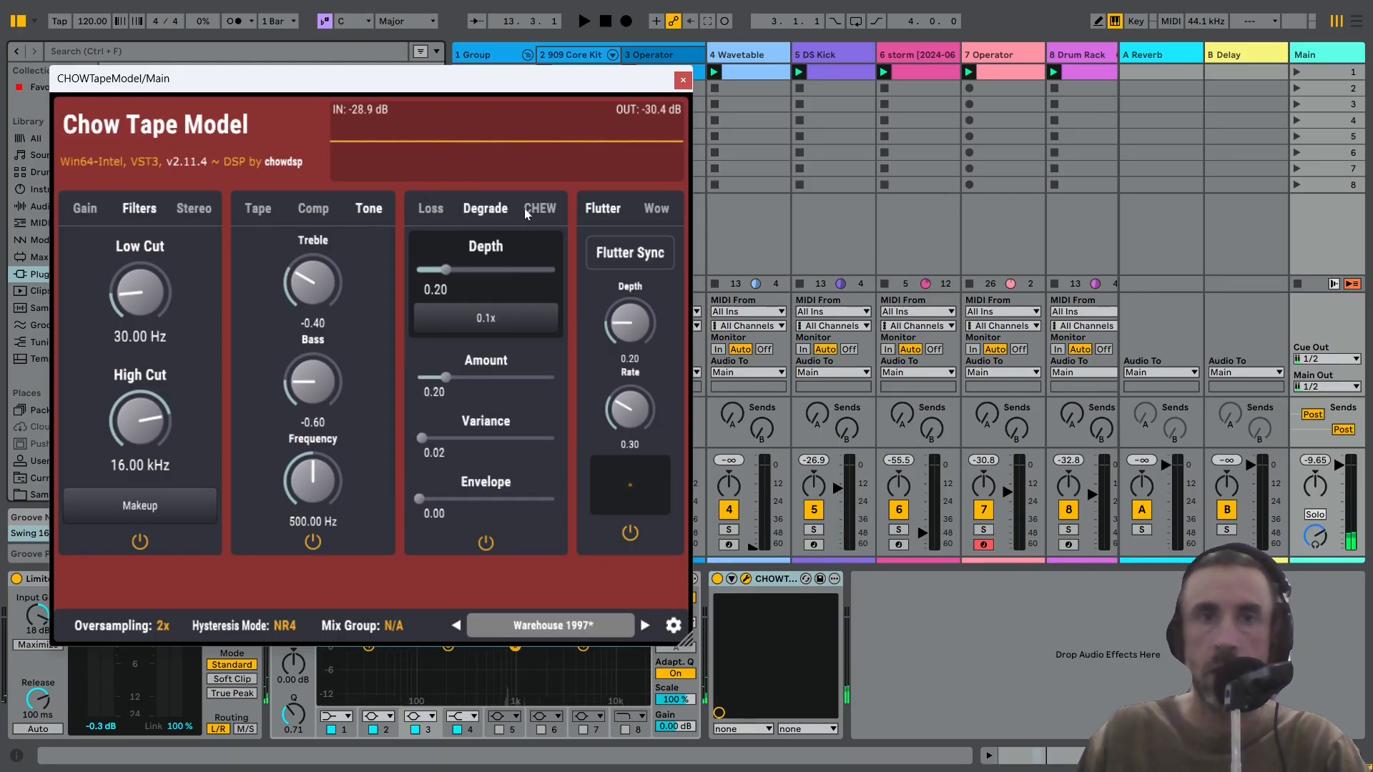
pyautogui.press('space')
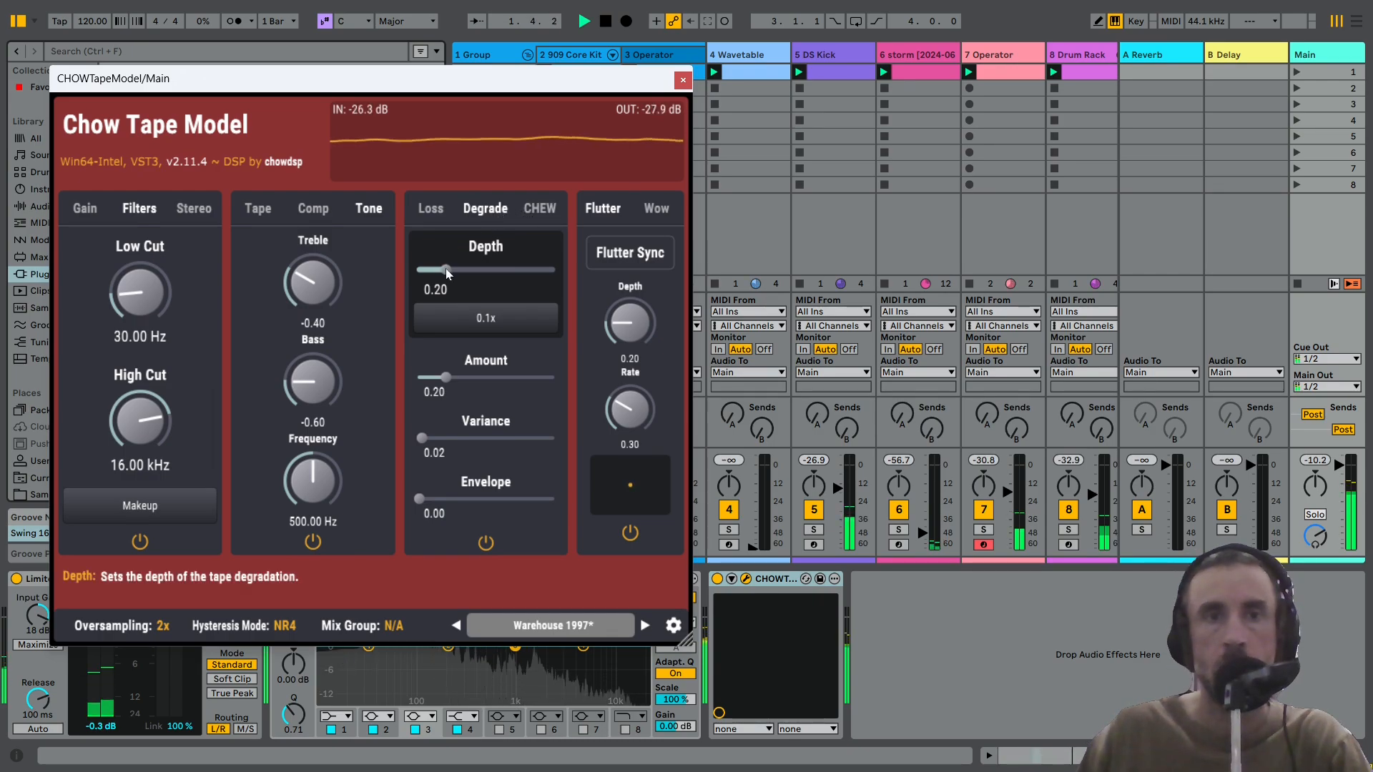
pyautogui.moveTo(449, 267); pyautogui.dragTo(431, 270)
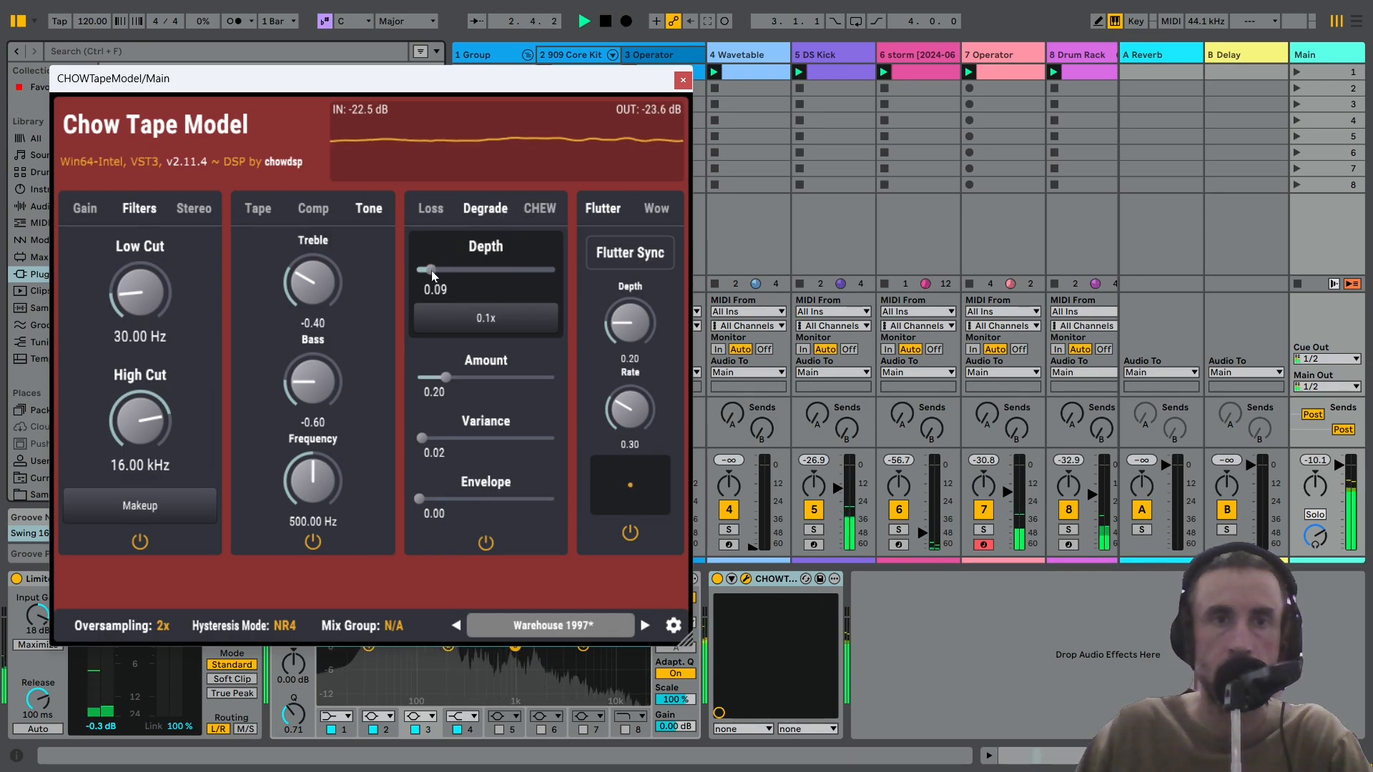
pyautogui.moveTo(441, 375); pyautogui.dragTo(428, 375)
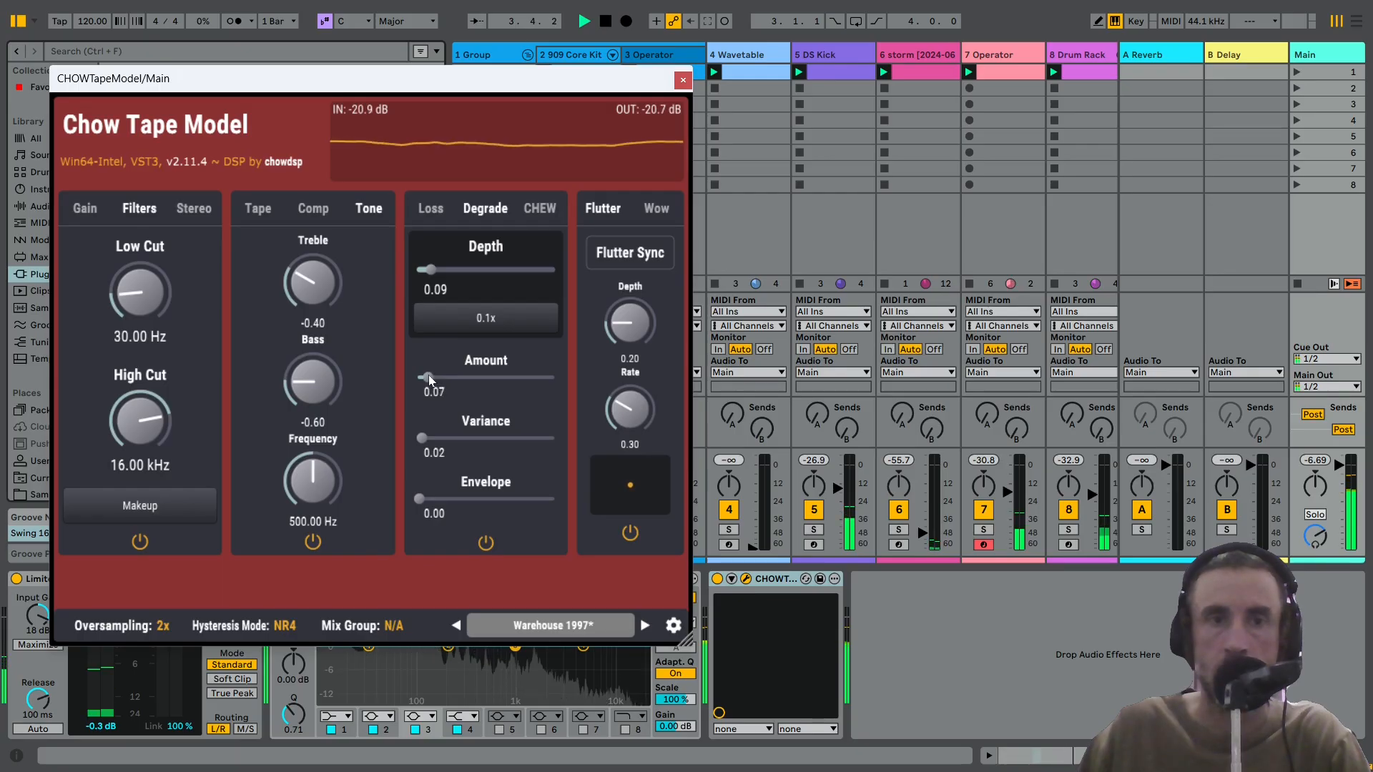
pyautogui.click(683, 79)
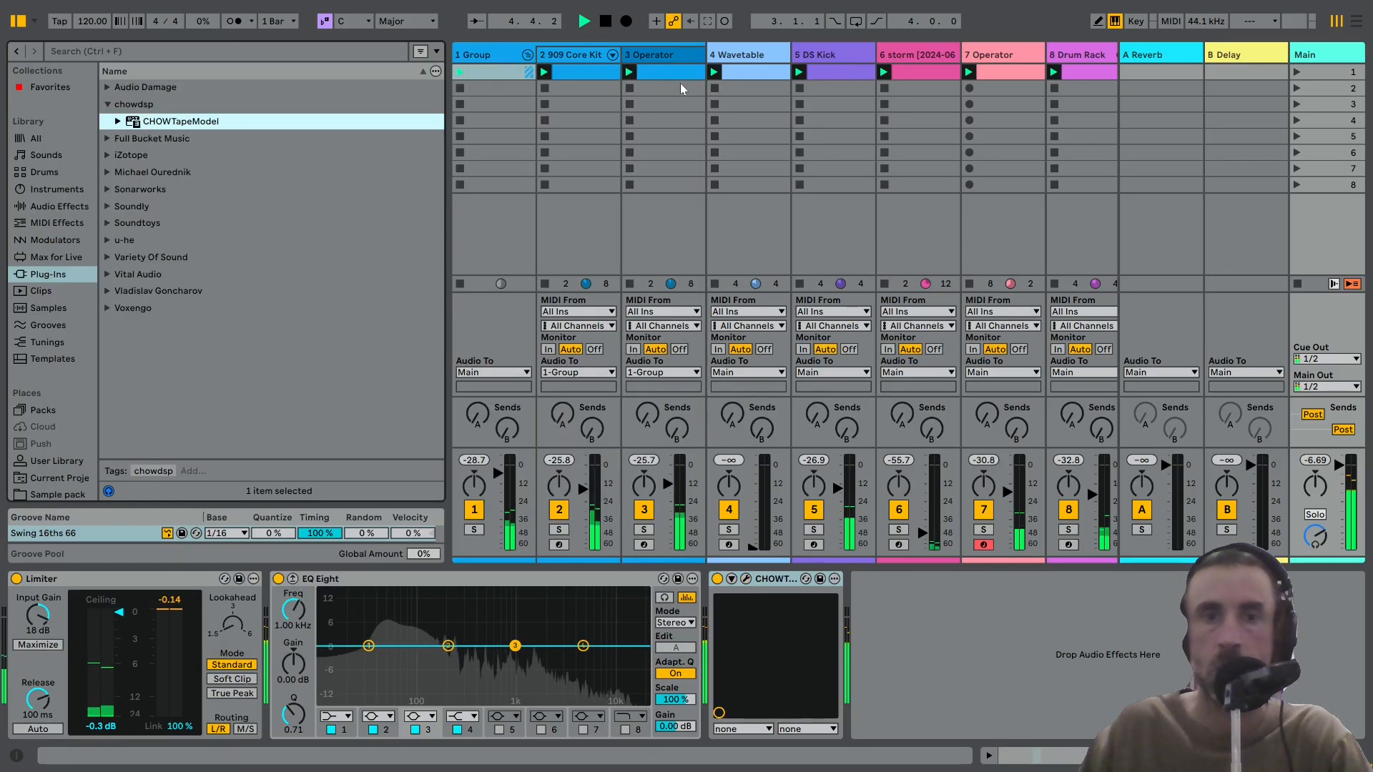
# Adjust the system volume while listening, and briefly view the arrangement before returning to the session.
pyautogui.press('XF86AudioLowerVolume')
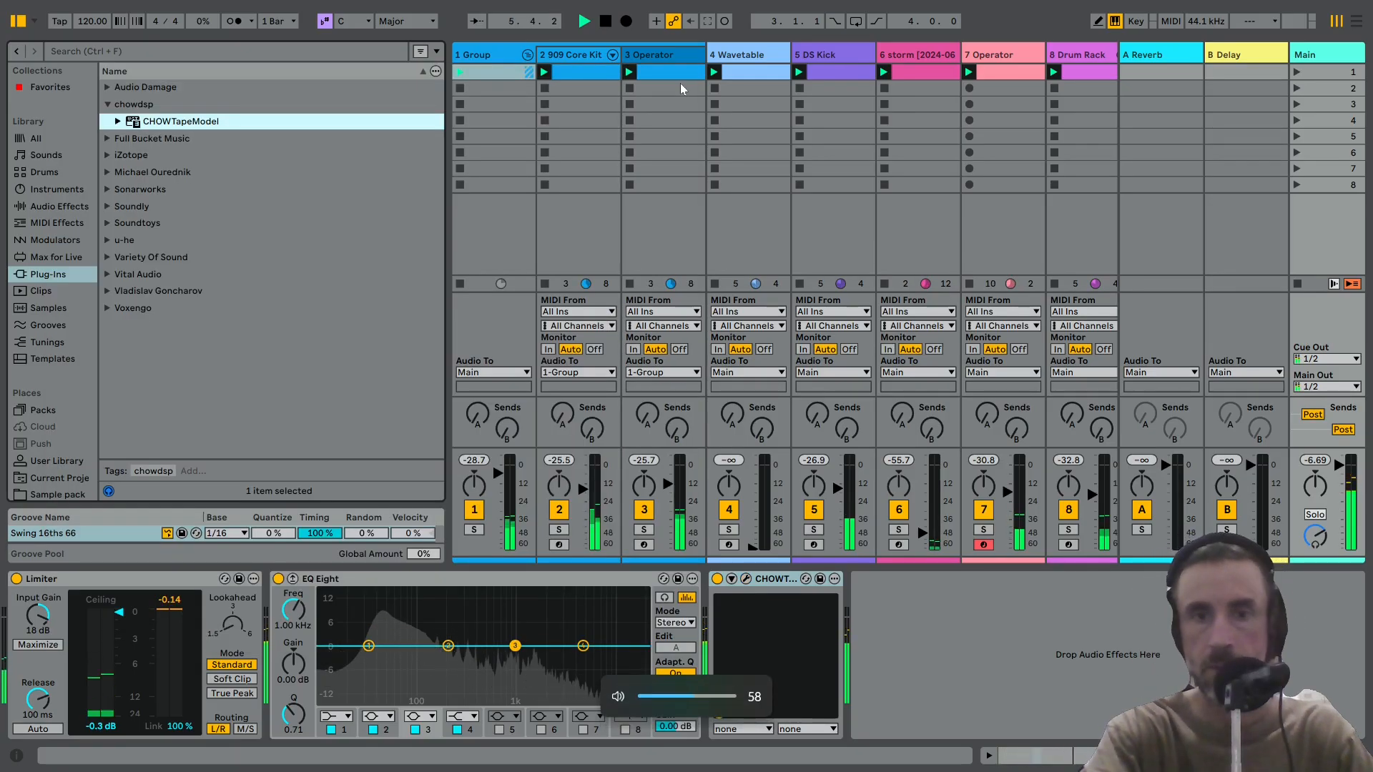
pyautogui.press('XF86AudioRaiseVolume')
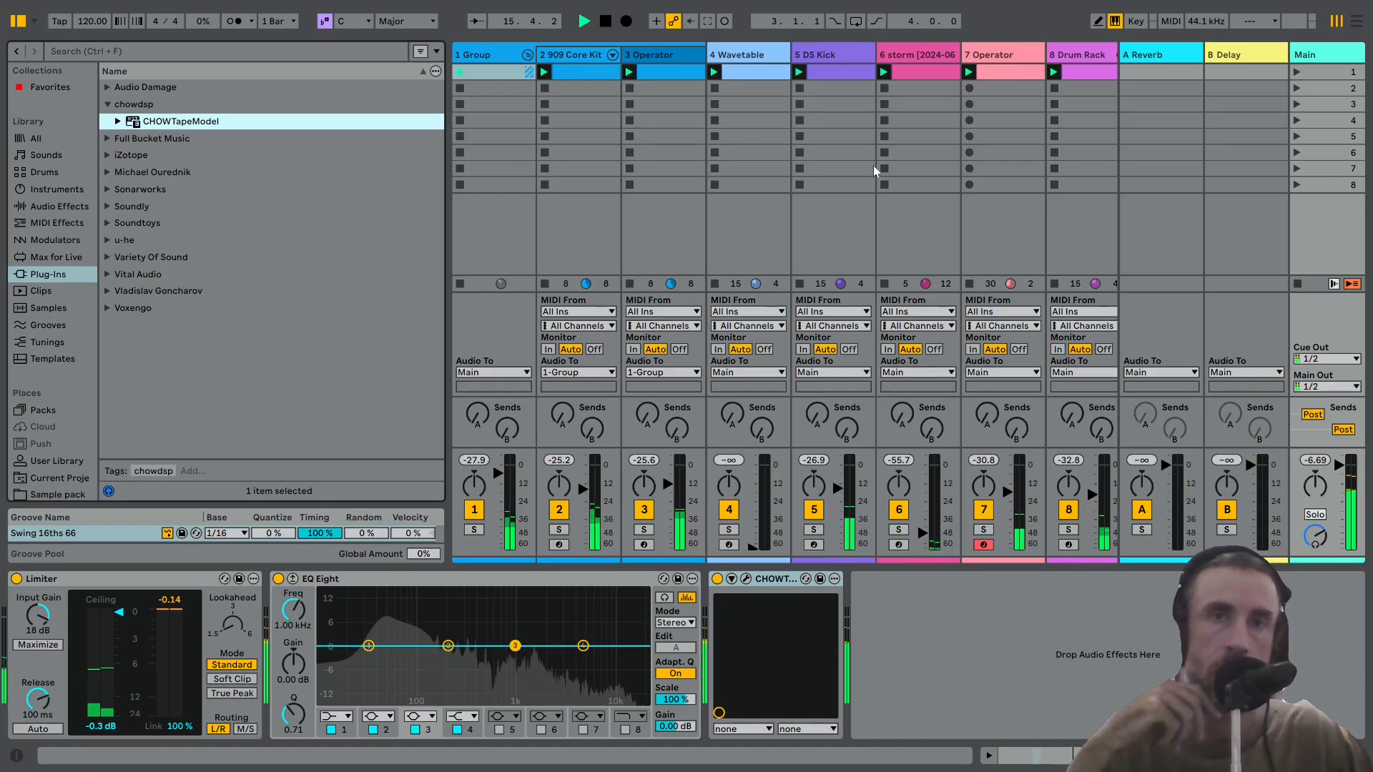
pyautogui.press('Tab')
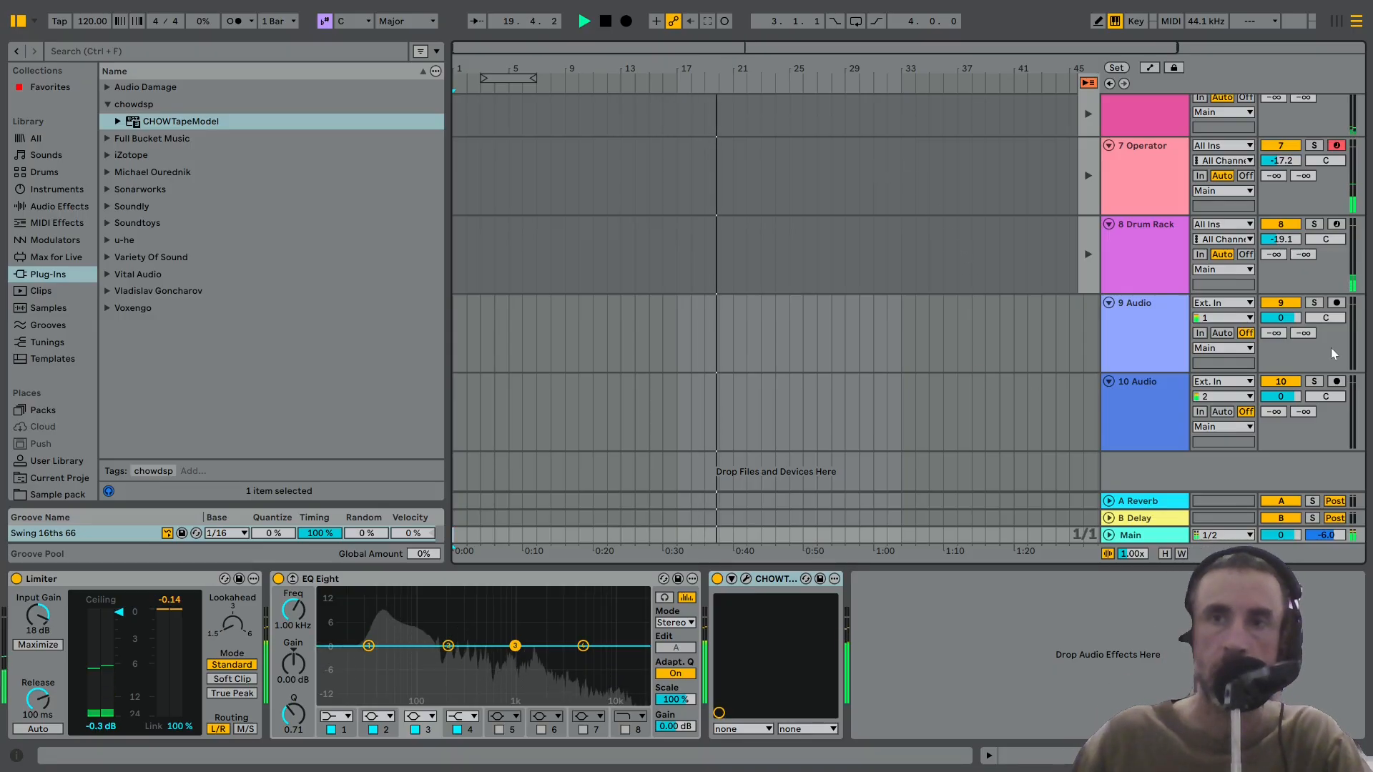
pyautogui.press('Tab')
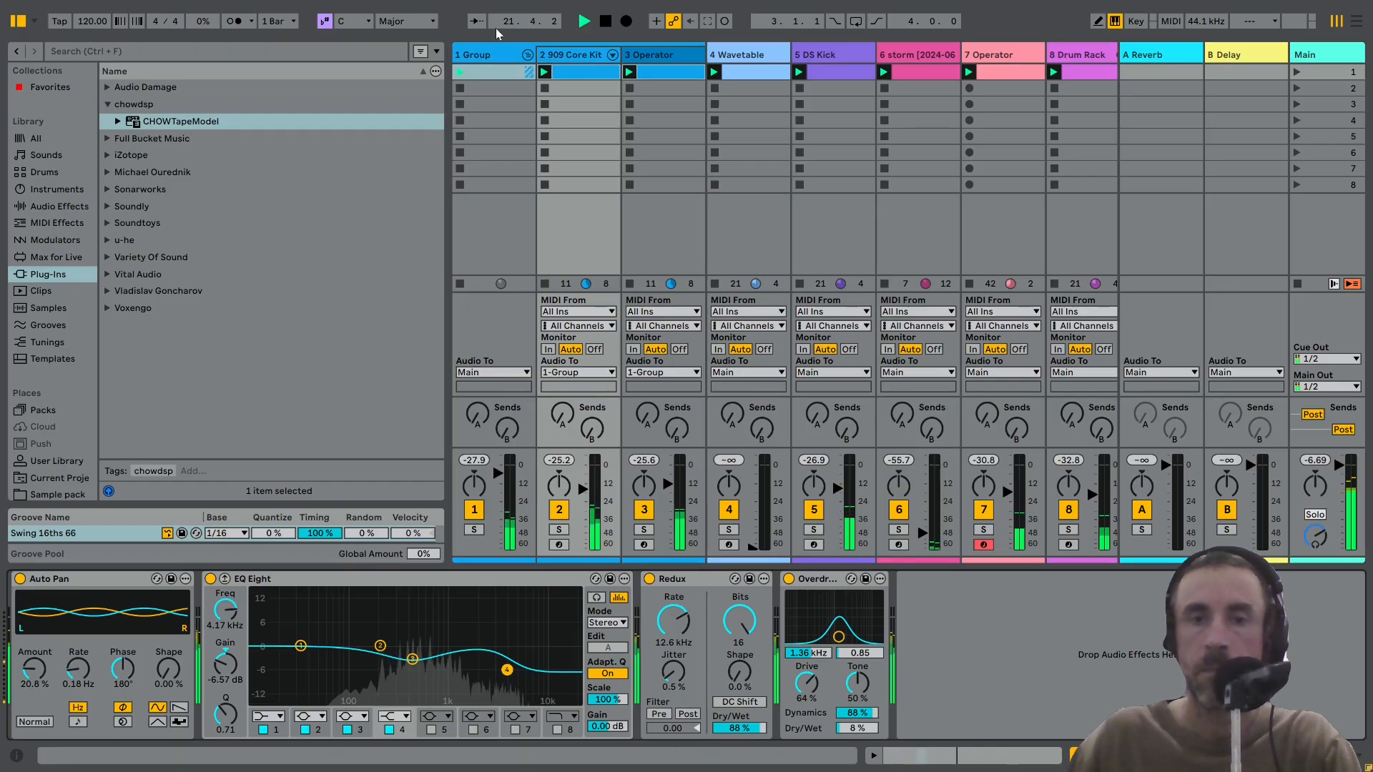
# Try a different Decay time on the Group track's Hybrid Reverb.
pyautogui.click(483, 53)
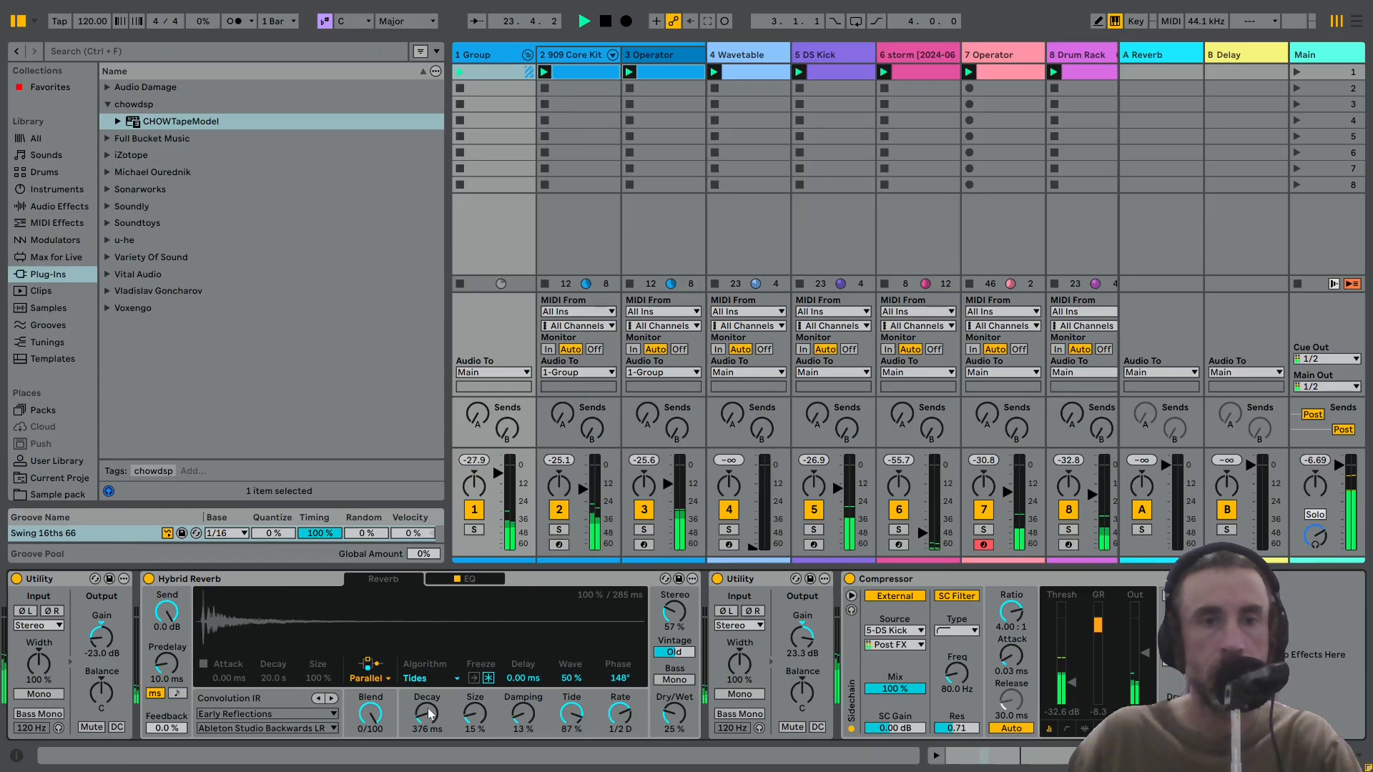
pyautogui.moveTo(429, 713)
pyautogui.mouseDown()
pyautogui.moveTo(429, 679)
pyautogui.moveTo(426, 718)
pyautogui.mouseUp()
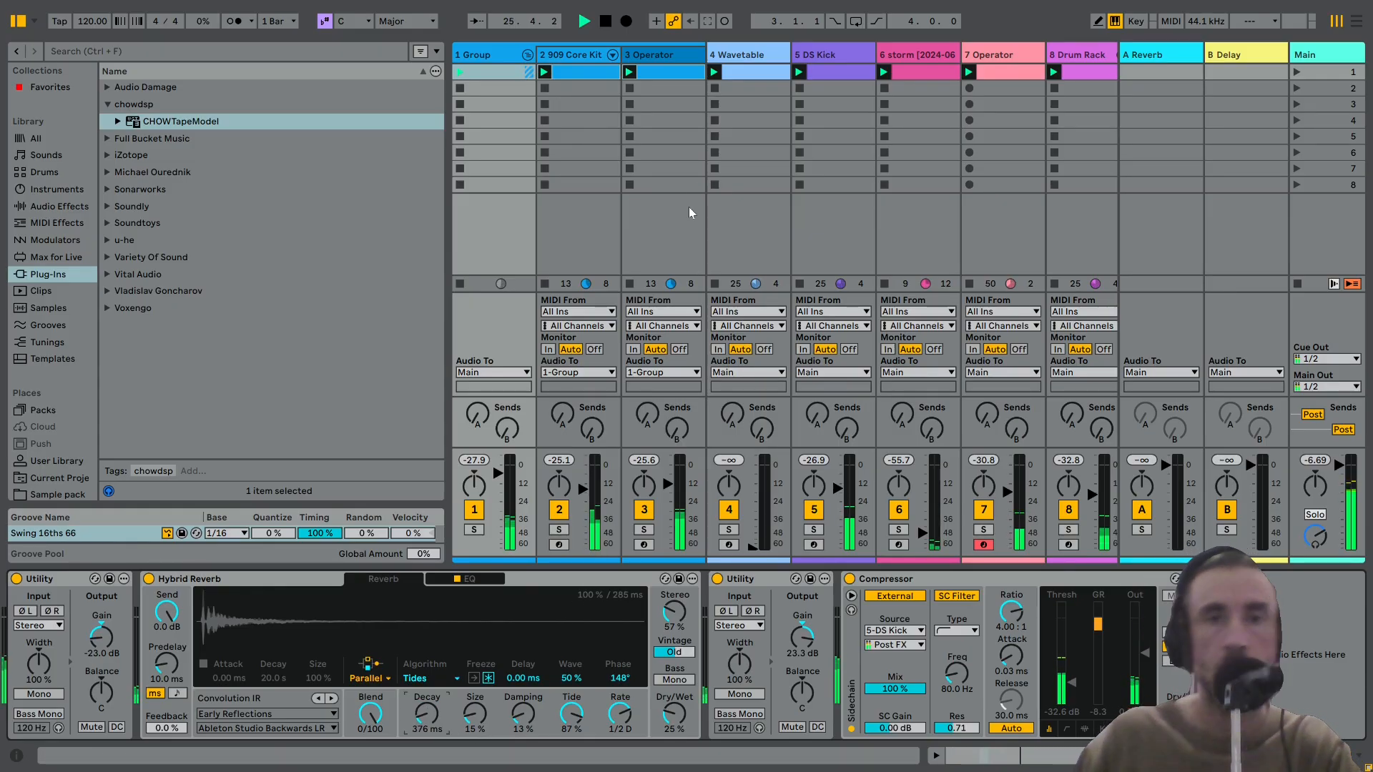